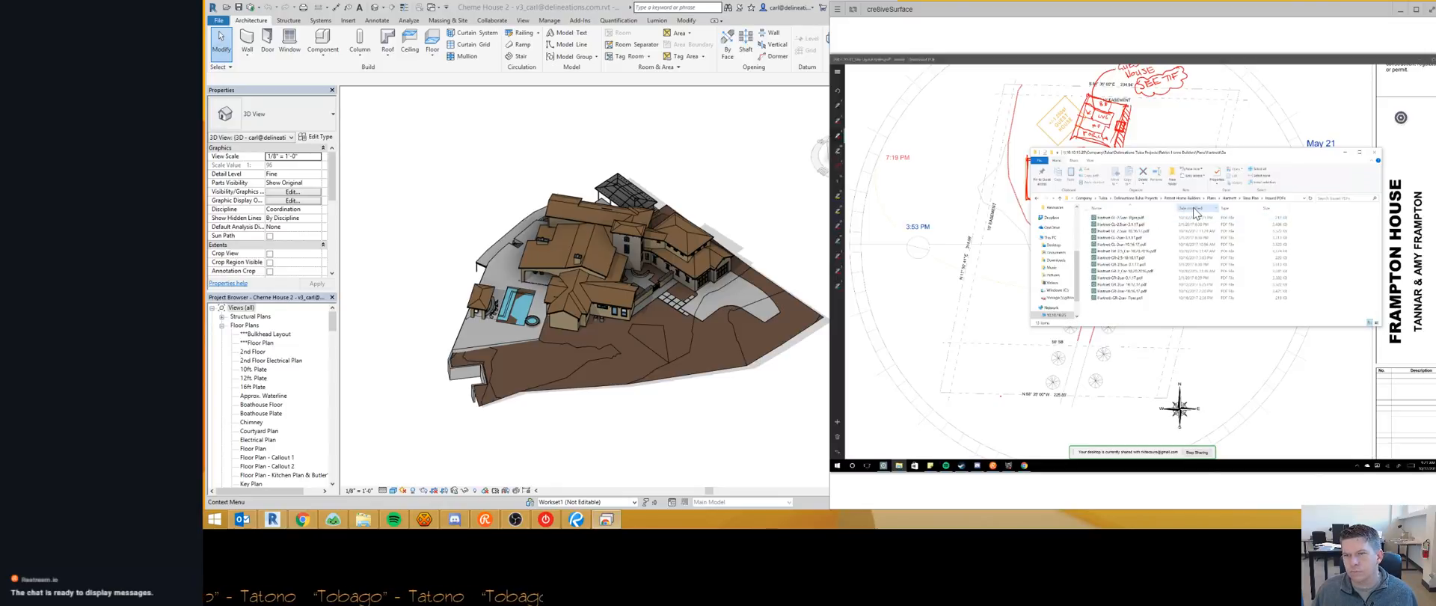
Step: Sort the issued PDFs by date modified, open the Hartnett flyer, and bring up Bluebeam Revu beside it
left_click(1193, 212)
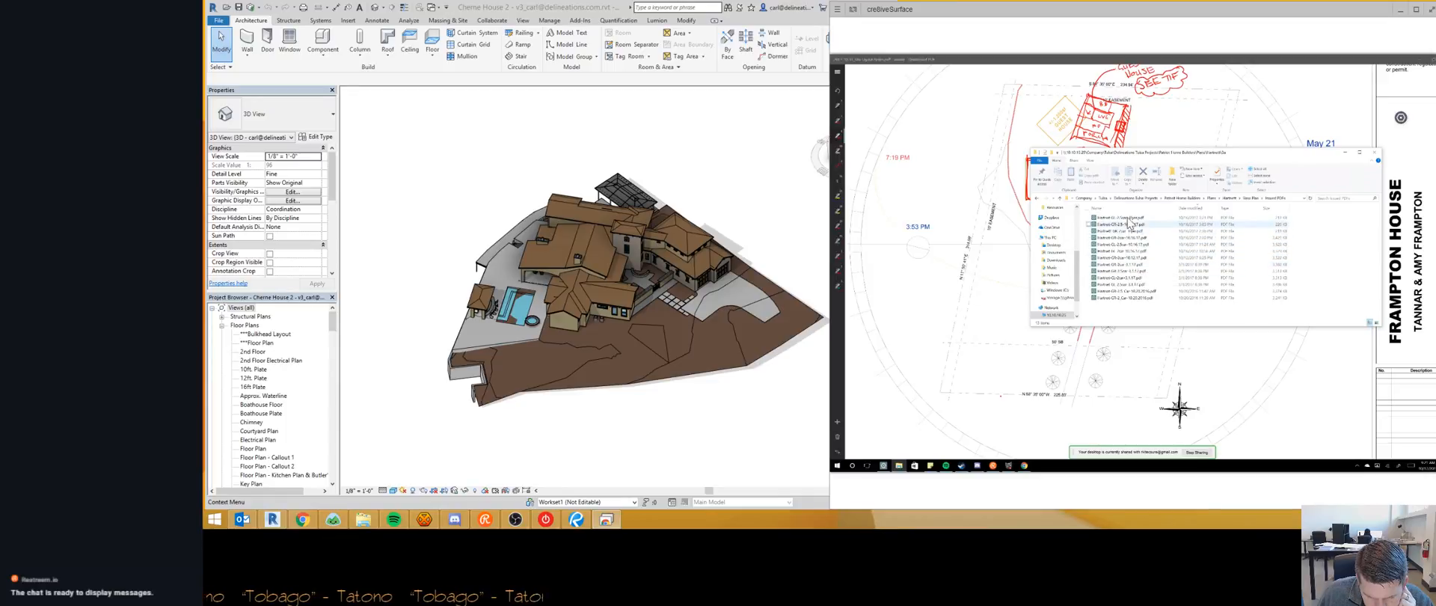
double_click(1125, 225)
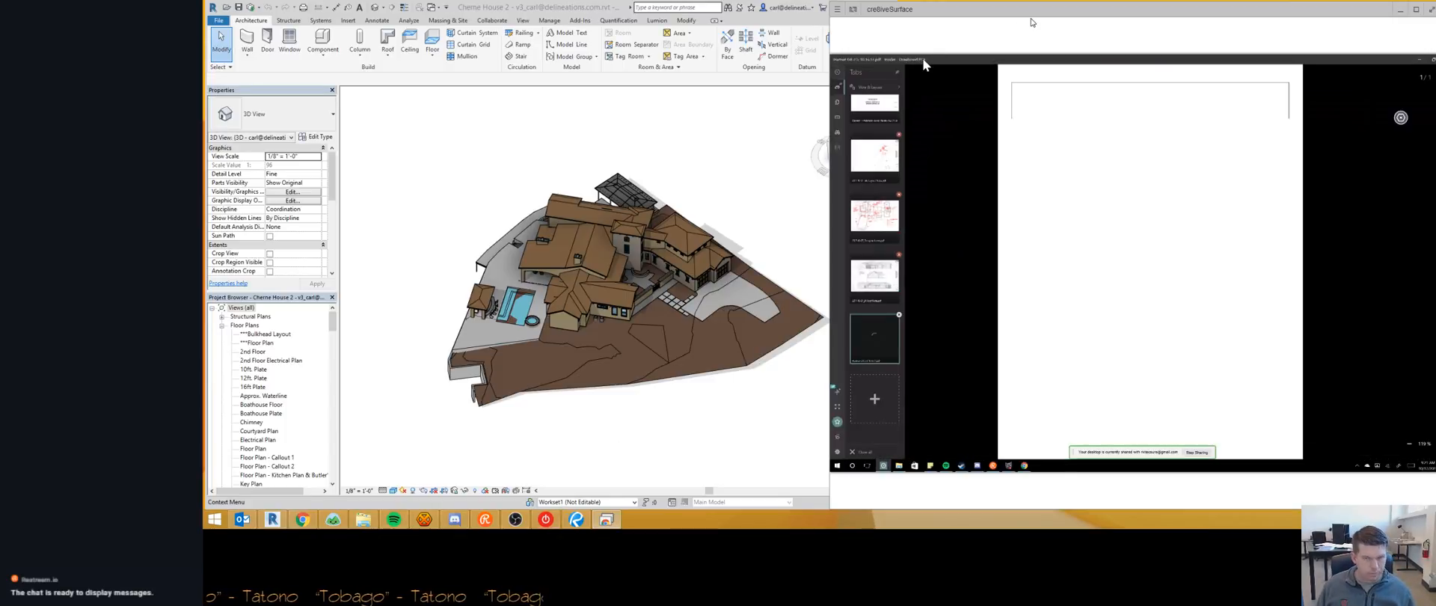
left_click(576, 519)
key("super+Left")
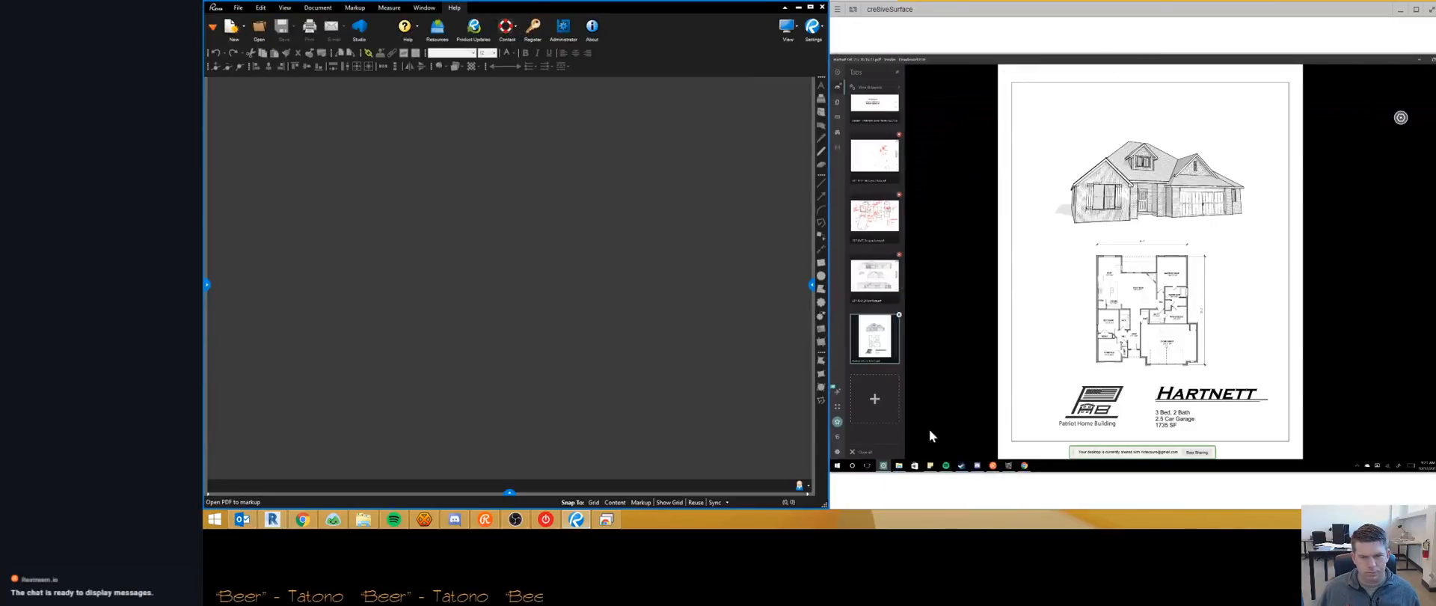
Step: Switch to Chrome and post "GOOD morning!" and "or not" in the live stream's chat
left_click(1024, 466)
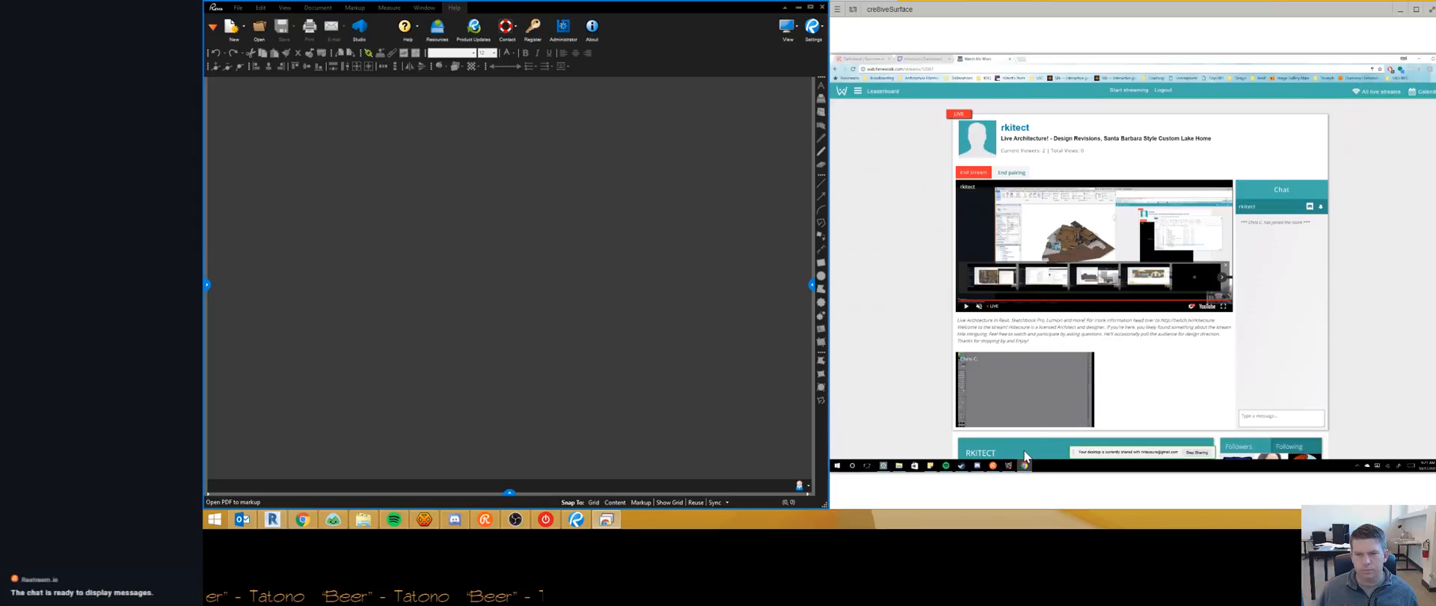
left_click(1025, 368)
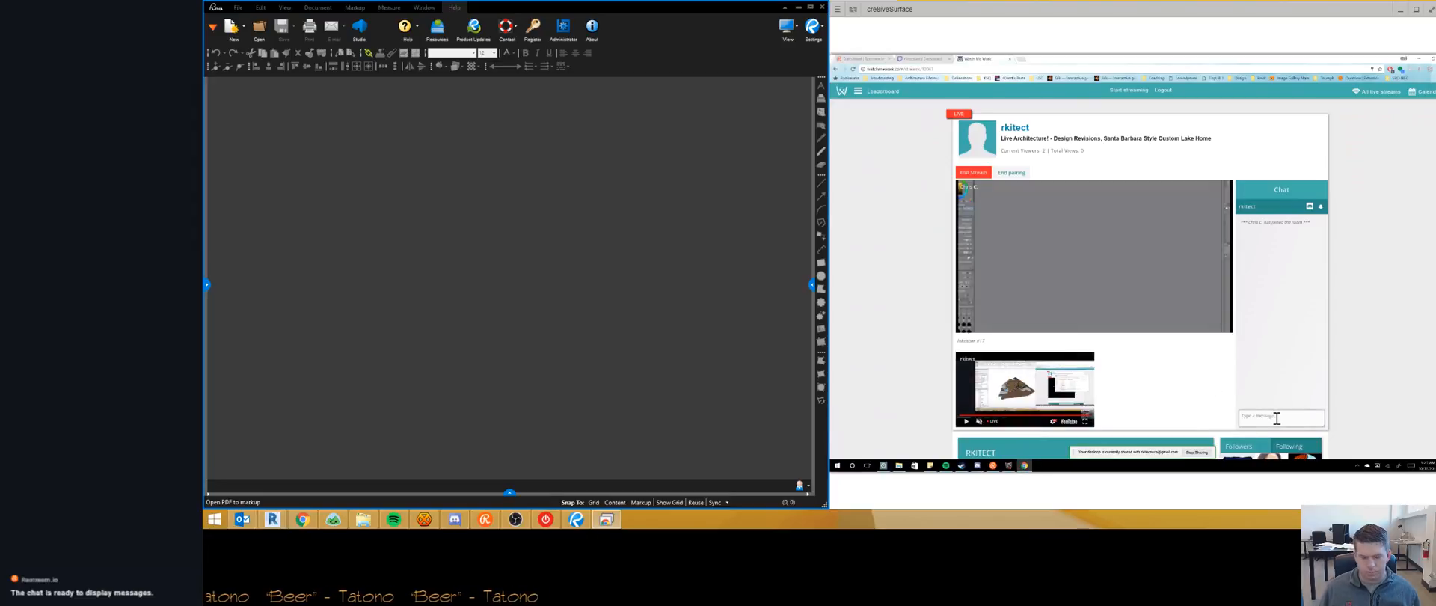
left_click(1276, 418)
type("GOOD morning!")
key("Return")
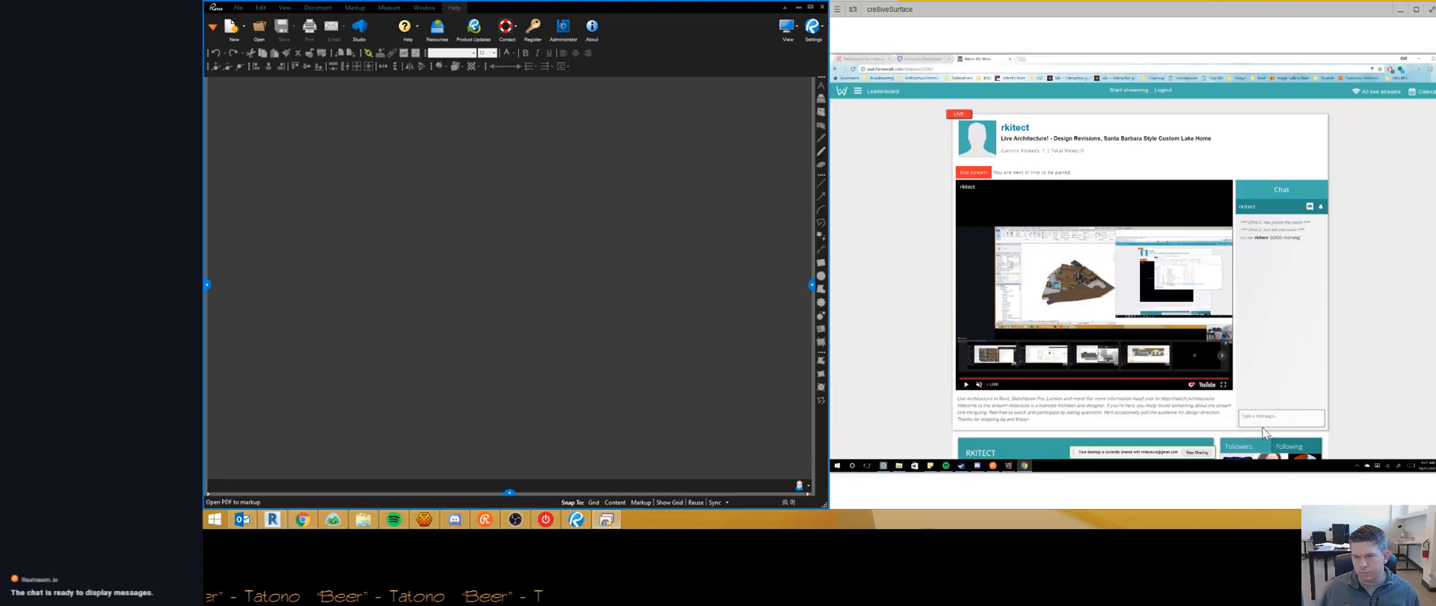
type("or not")
key("Return")
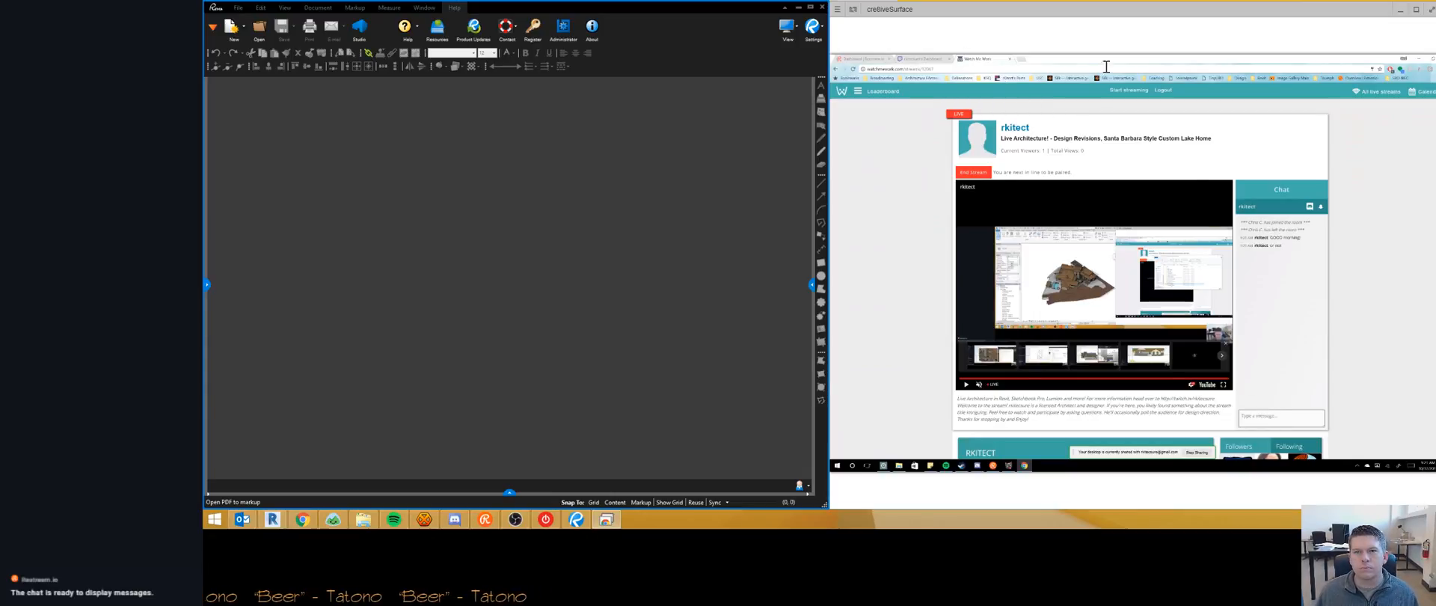
Step: Return to the PDF viewer and open the Hartnett model set from the issued PDFs folder
left_click(885, 467)
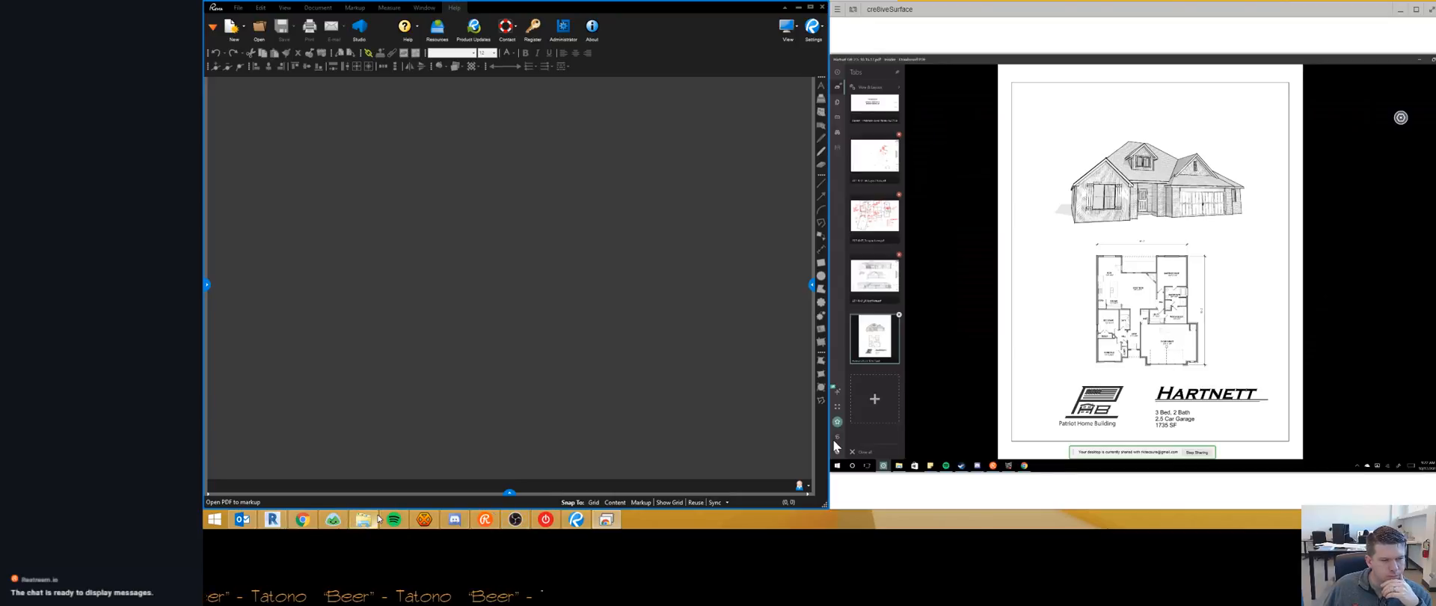
left_click(904, 468)
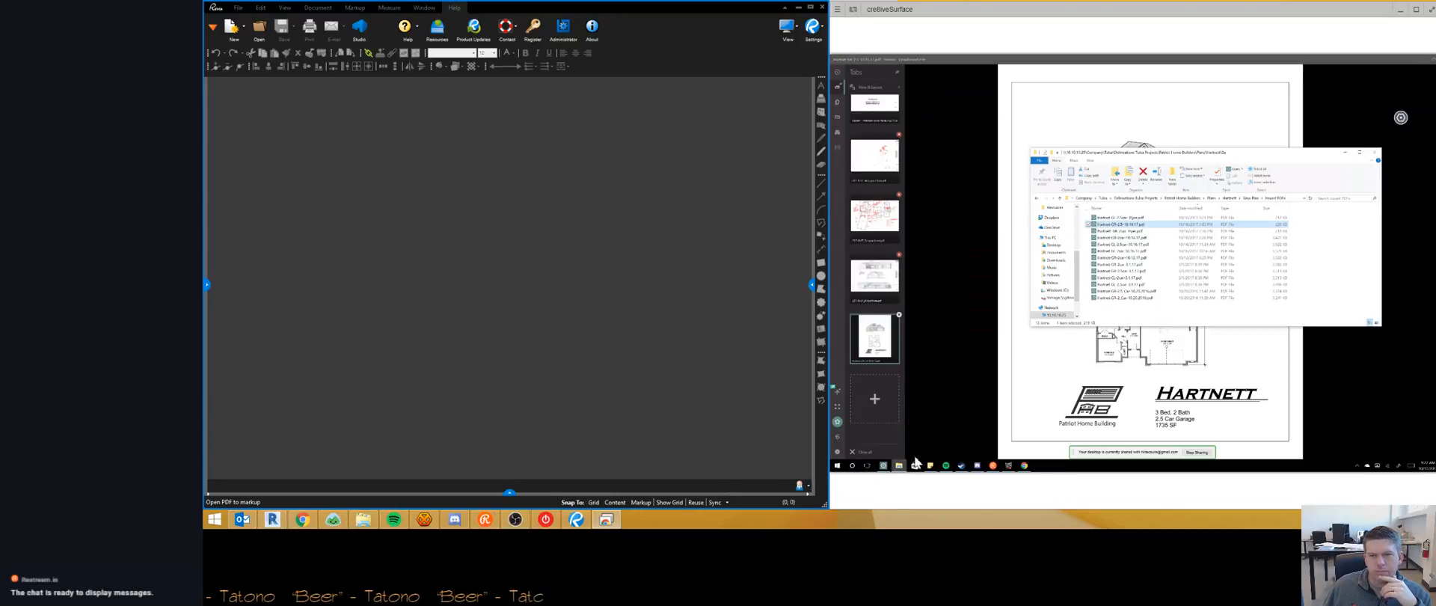
left_click(1147, 231)
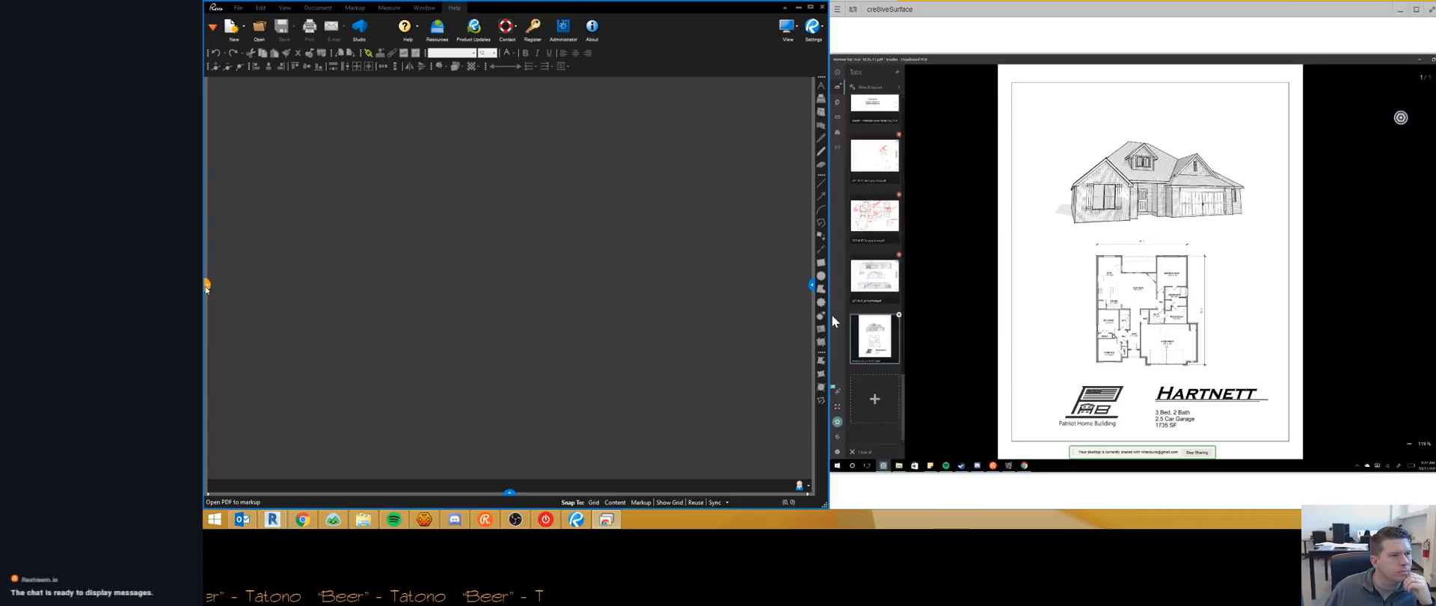
Step: Browse the Patriot Home Builders project's plans to the Hartnett Base Plan folder in File Explorer
left_click(207, 284)
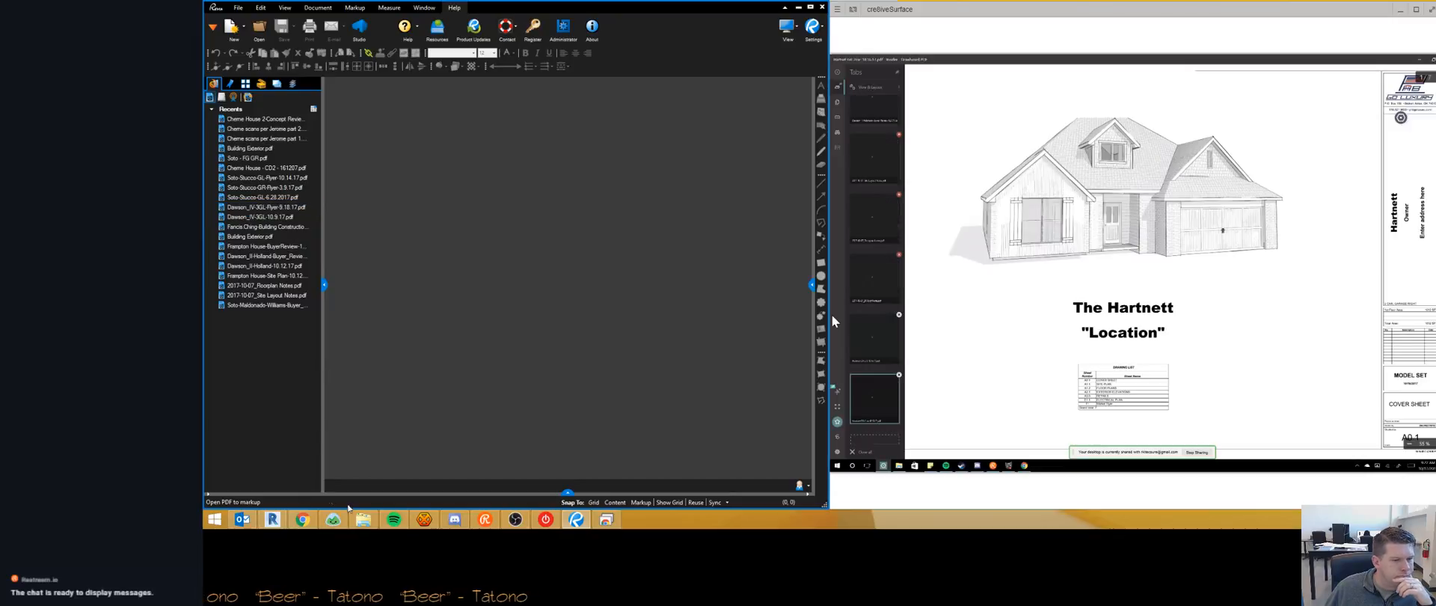
left_click(363, 519)
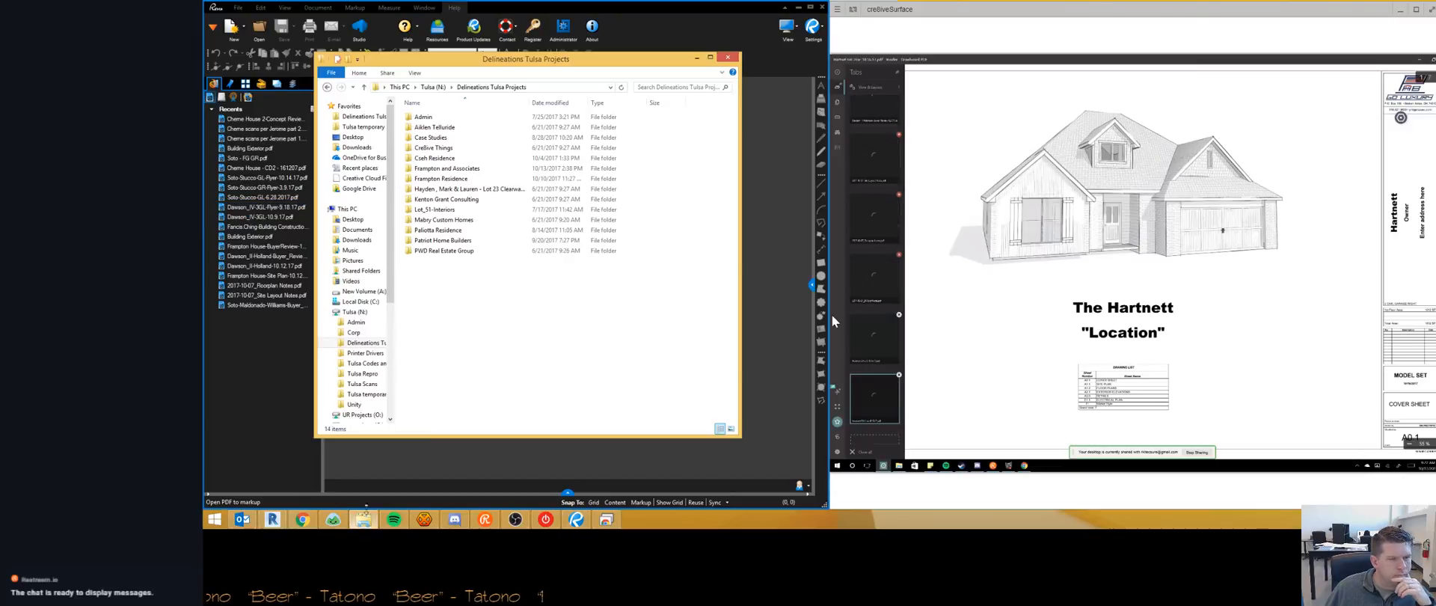
double_click(443, 240)
double_click(422, 138)
left_click(432, 180)
double_click(431, 180)
double_click(423, 118)
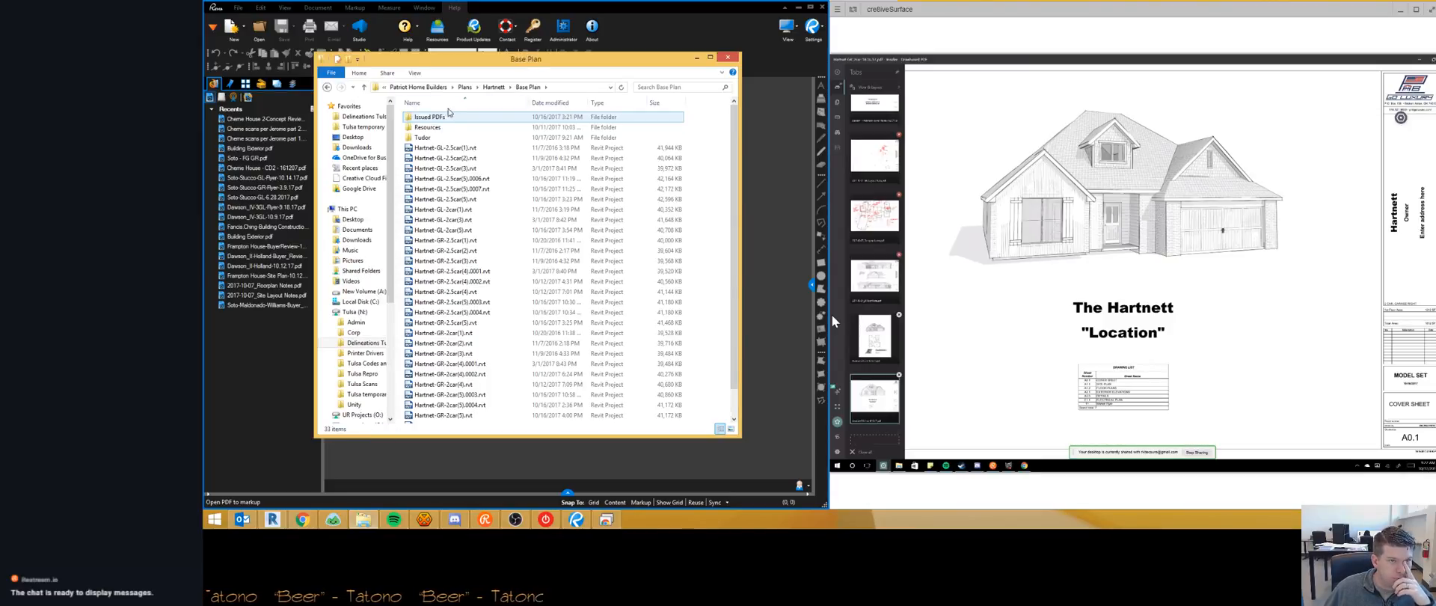
Step: Check the Sandberg plan's Base Plan and Issued PDFs folders, and close the File Explorer window
left_click(465, 88)
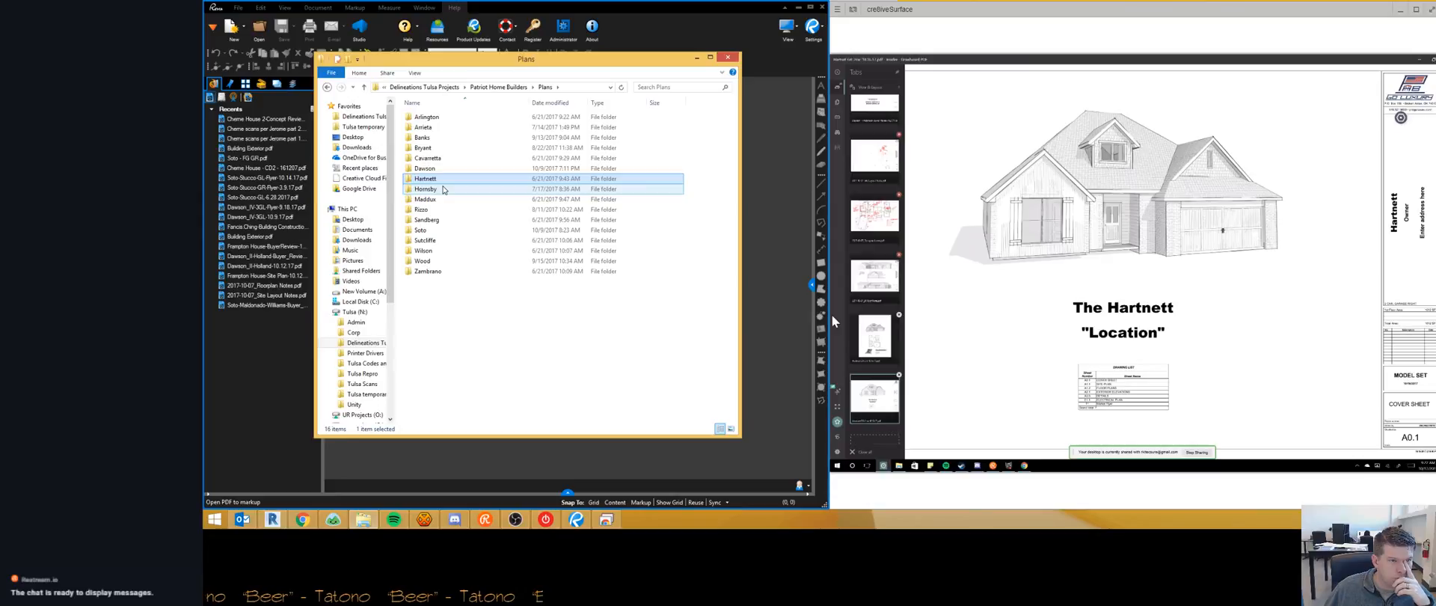
double_click(445, 220)
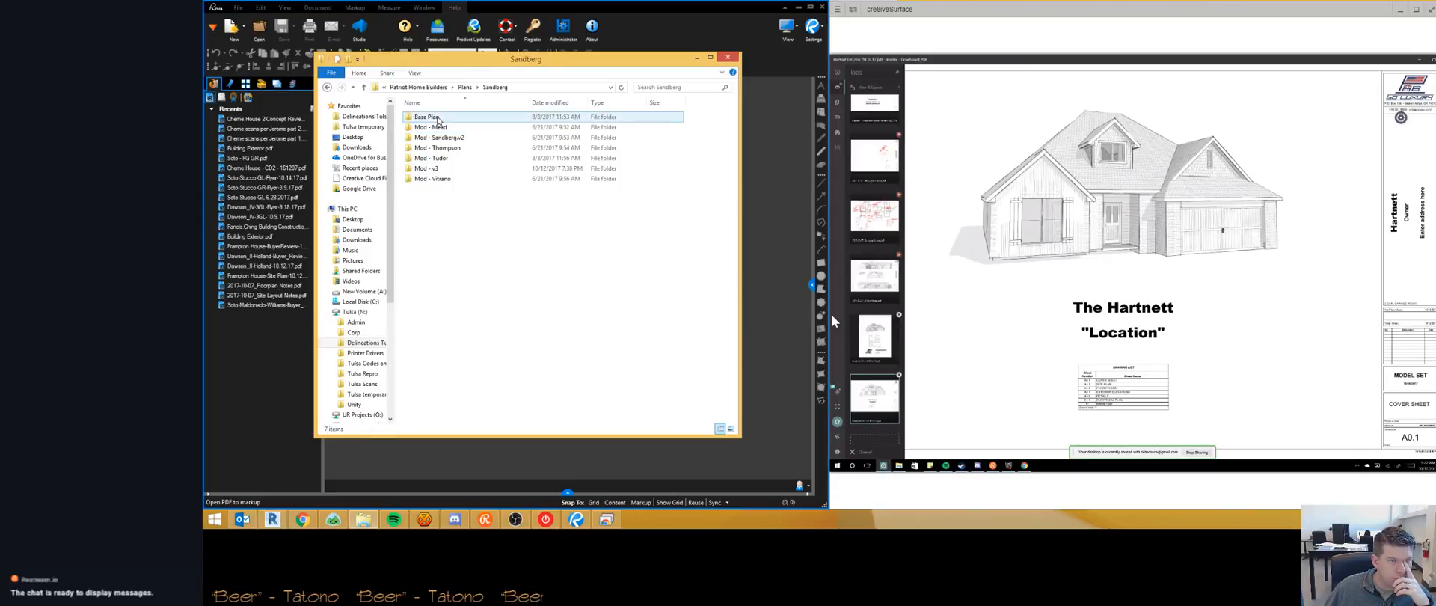
double_click(438, 118)
double_click(437, 118)
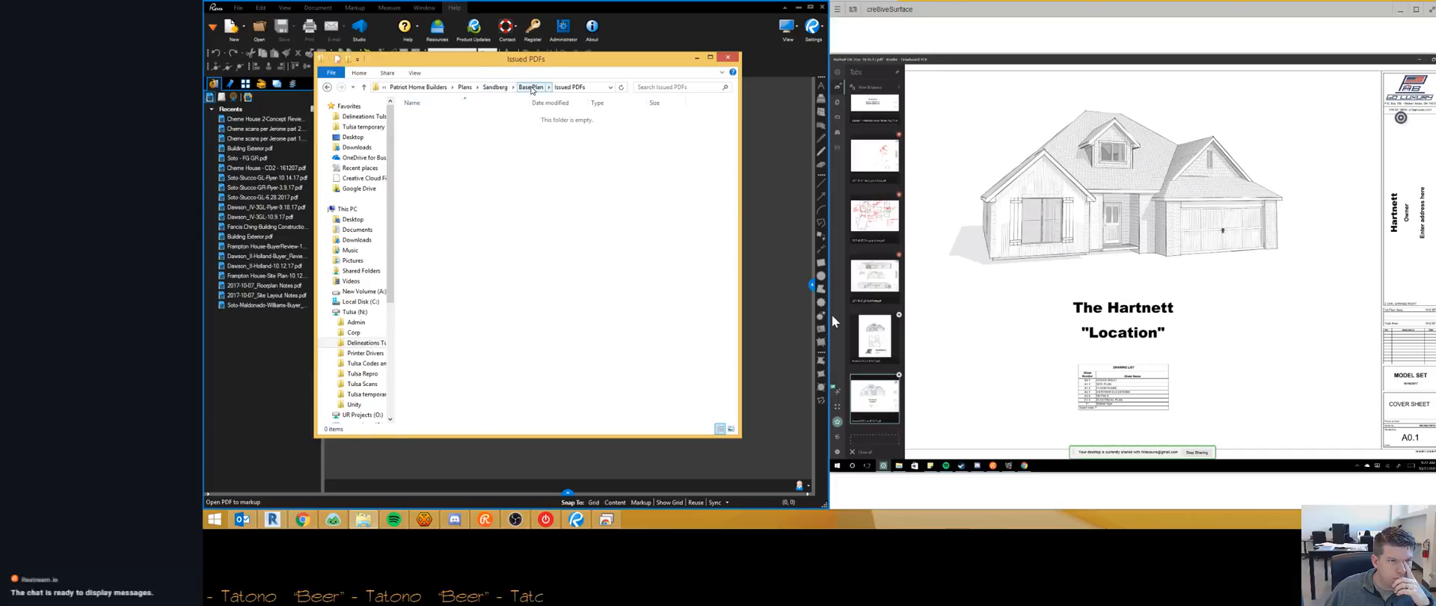
left_click(530, 87)
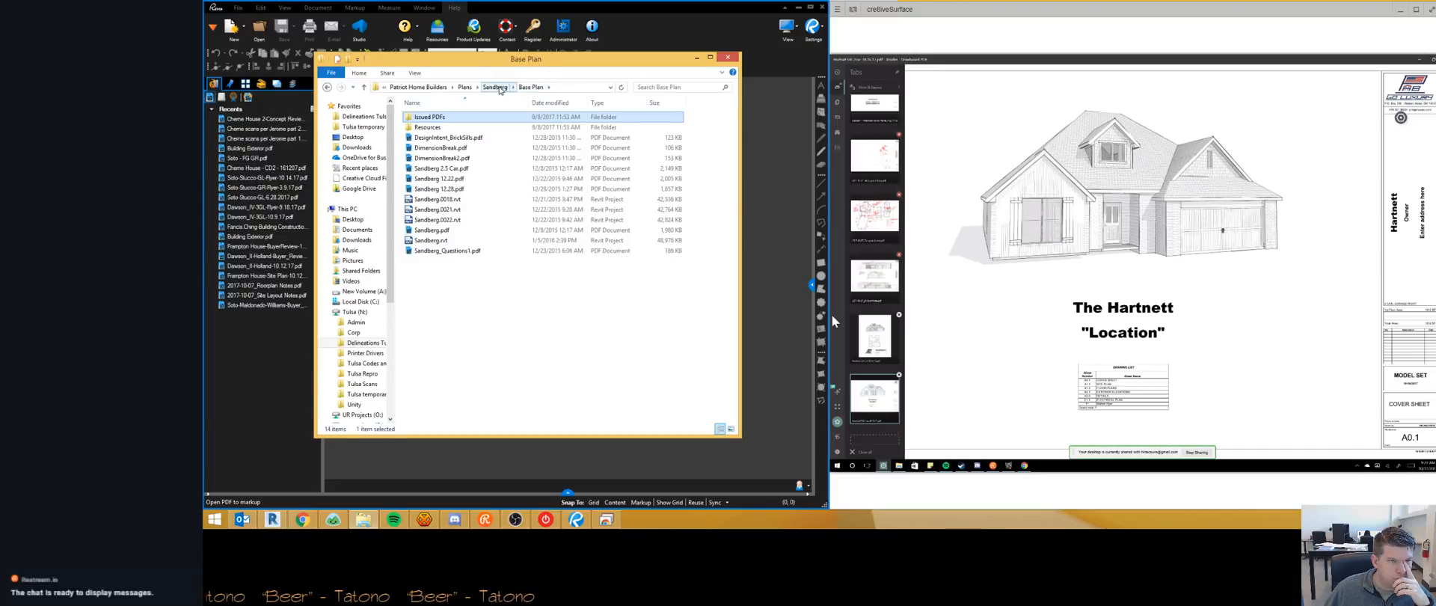
left_click(727, 58)
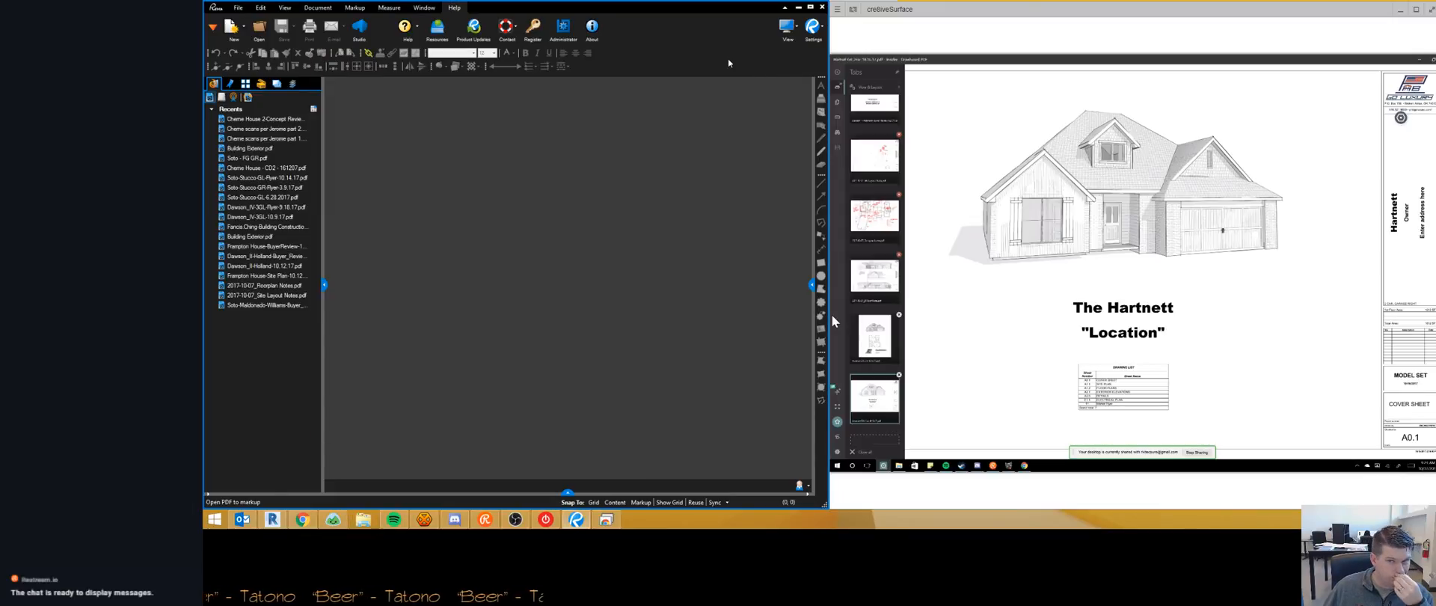
Step: Navigate from the Tulsa (N:) drive through Delineations Tulsa Projects and Patriot Home Builders to the Hartnett Base Plan folder
left_click(365, 521)
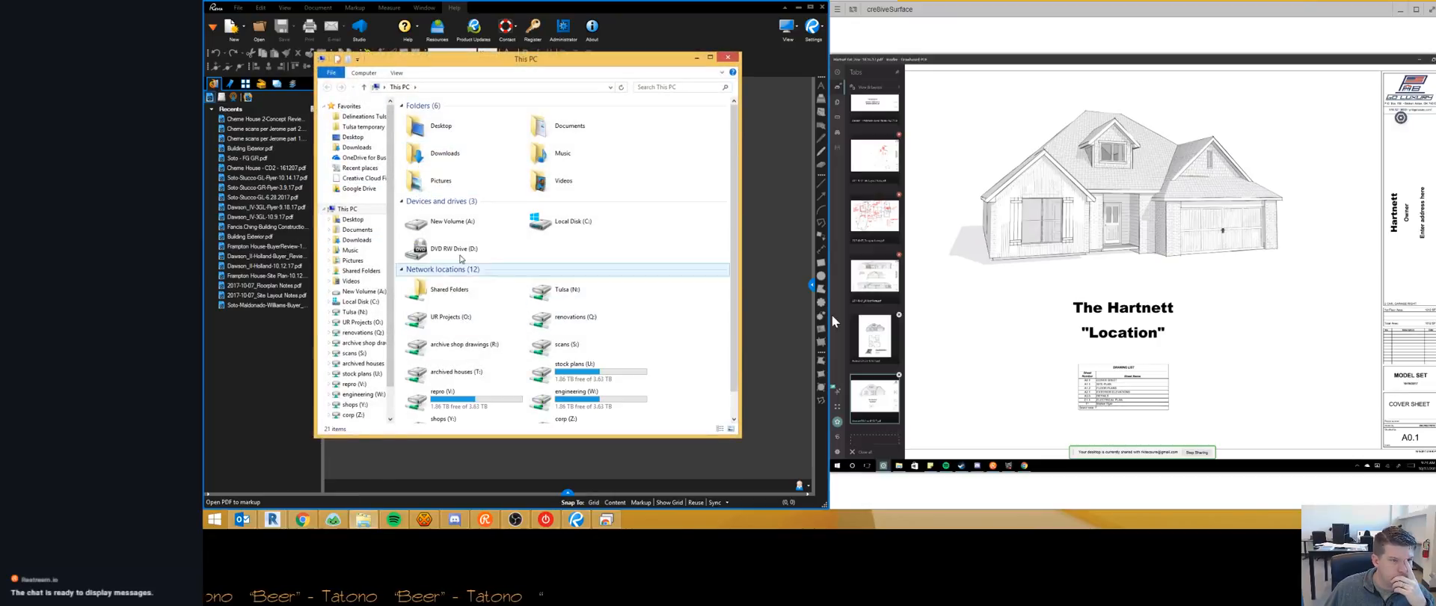
left_click(355, 311)
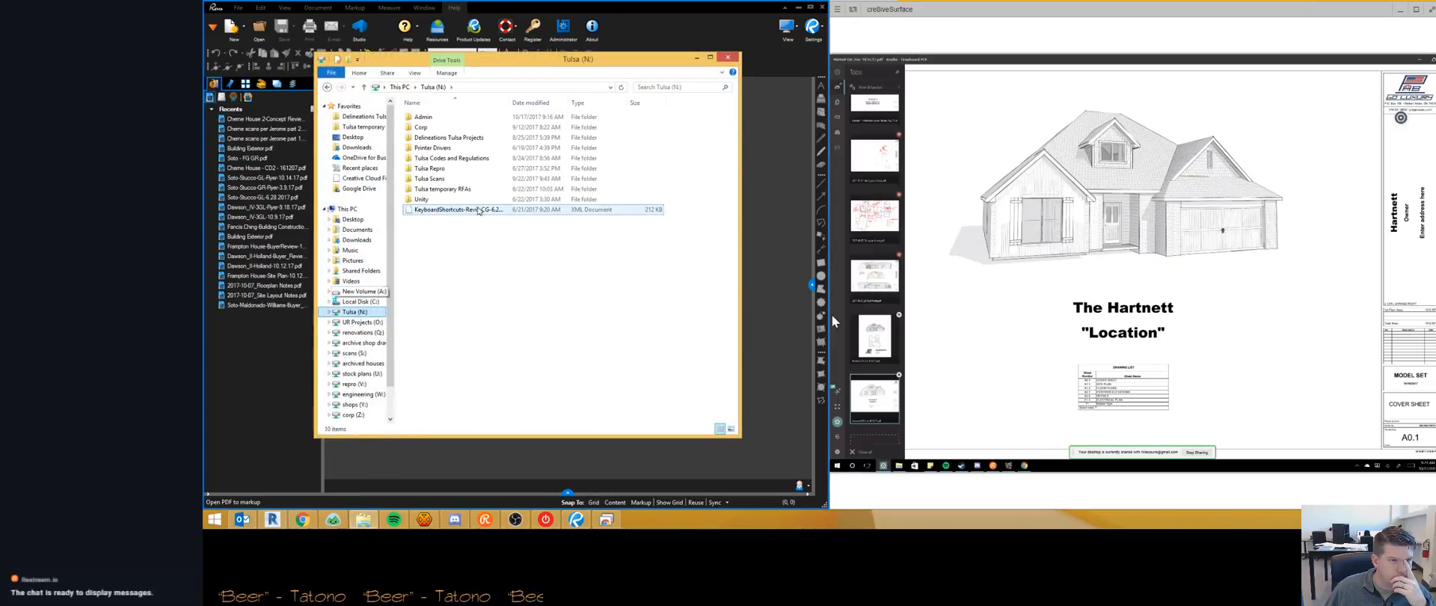
double_click(458, 138)
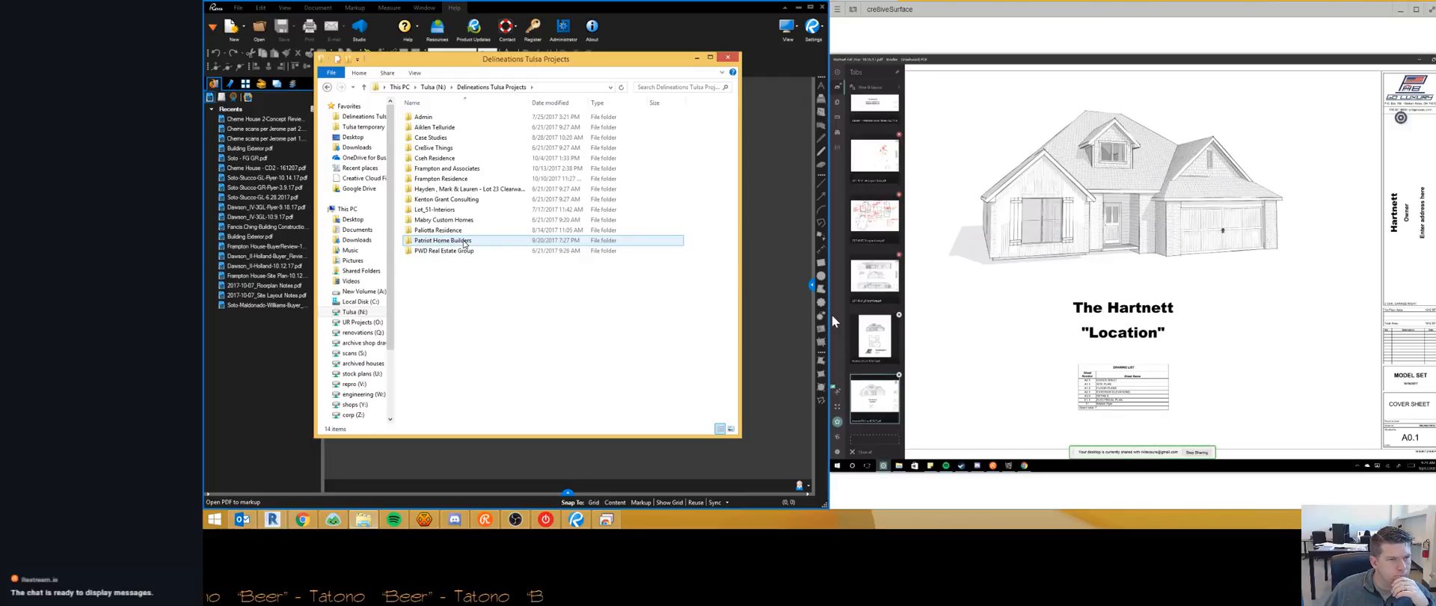
double_click(463, 243)
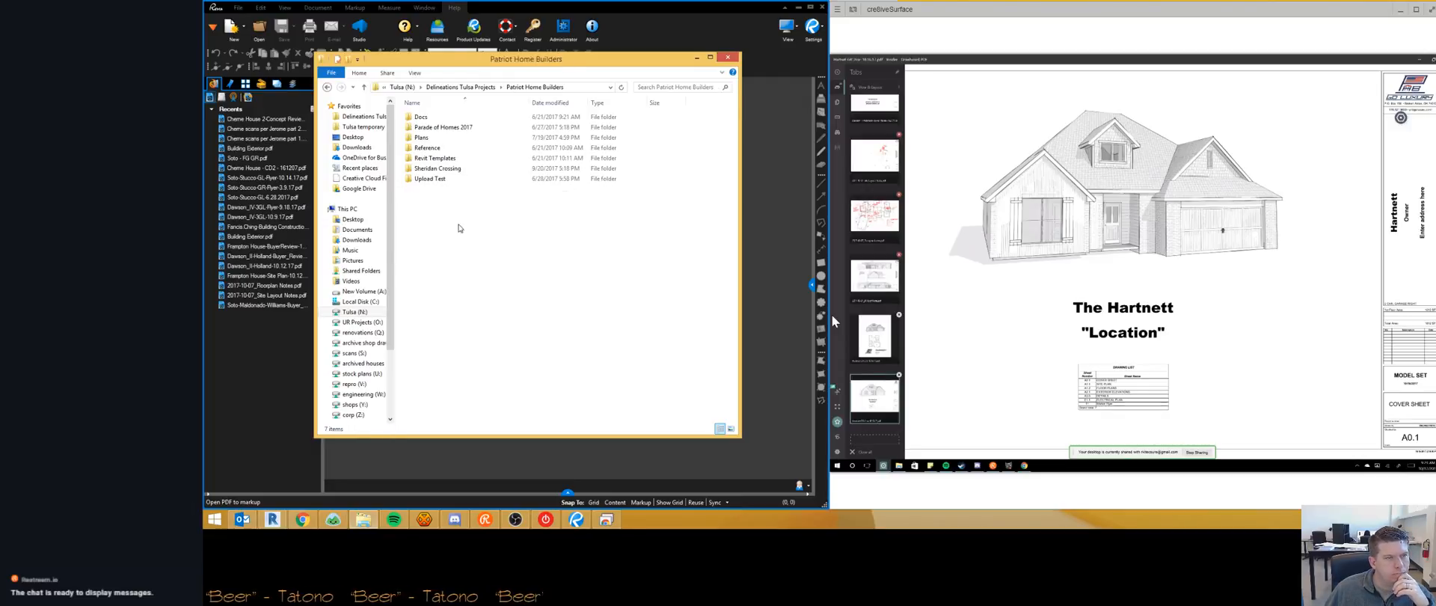
double_click(449, 140)
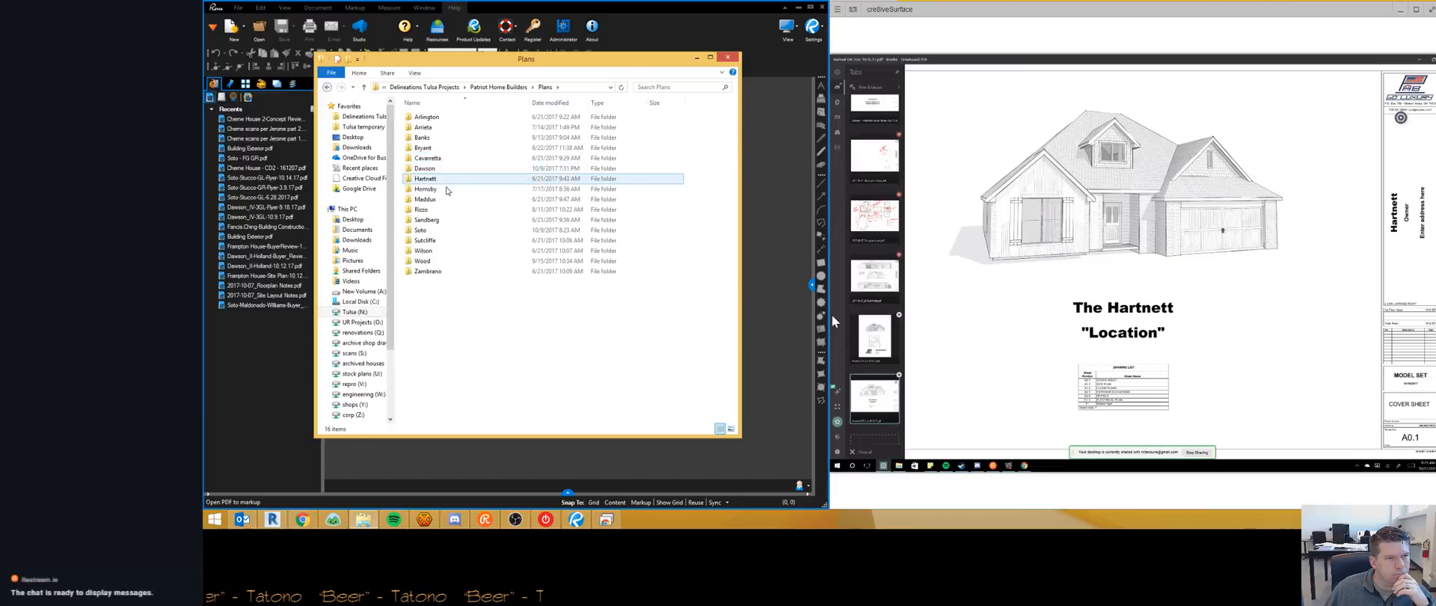
double_click(441, 149)
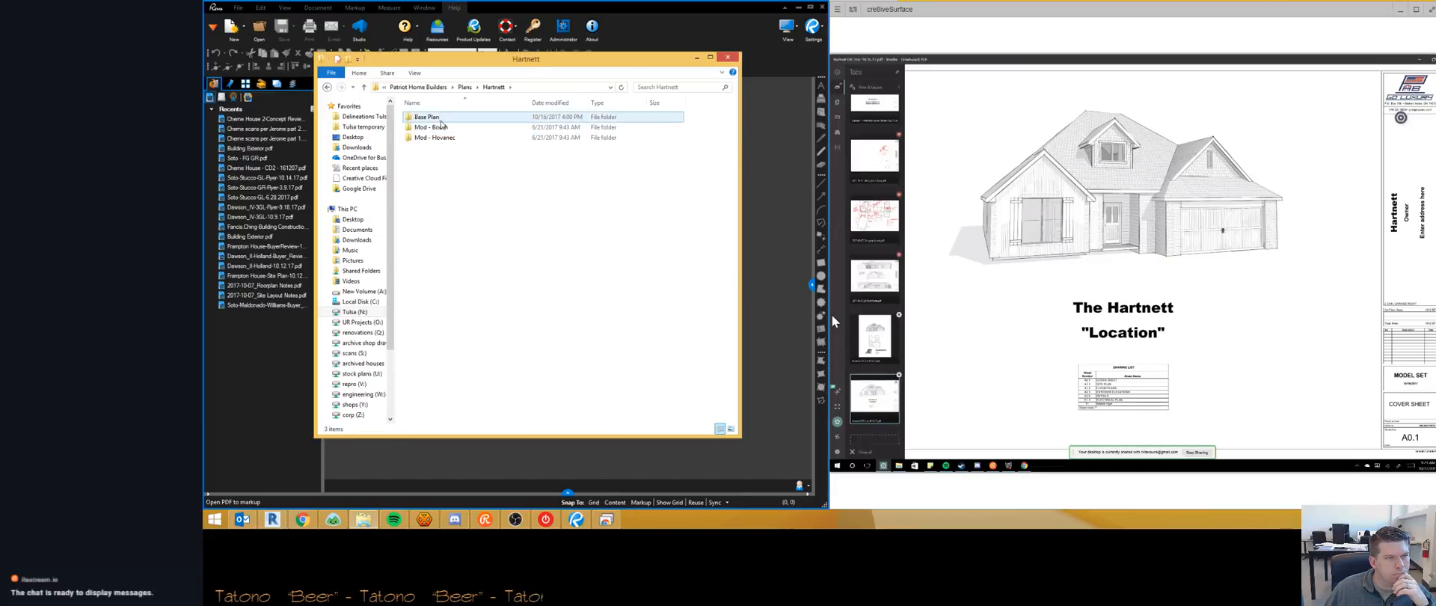
double_click(440, 118)
left_click(443, 118)
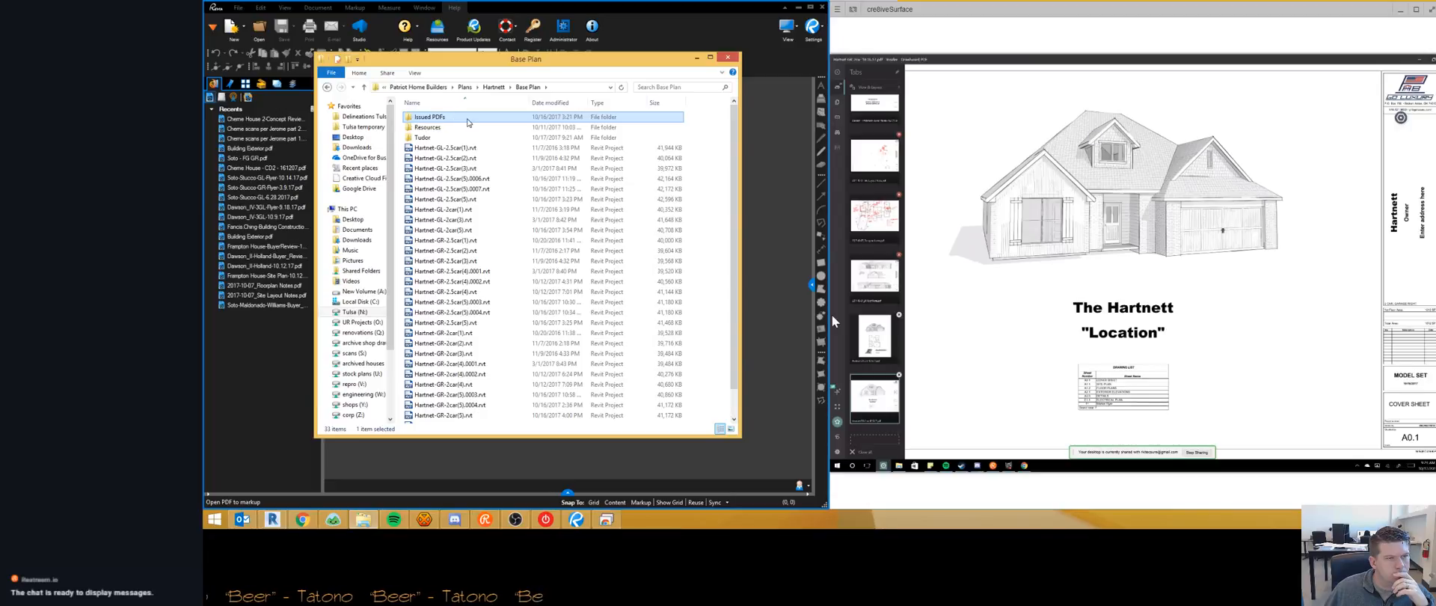
Step: Open a read-only copy of Client Redlines 10.11.17.pdf from the Base Plan's Resources folder in Bluebeam Revu
double_click(469, 126)
left_click(471, 118)
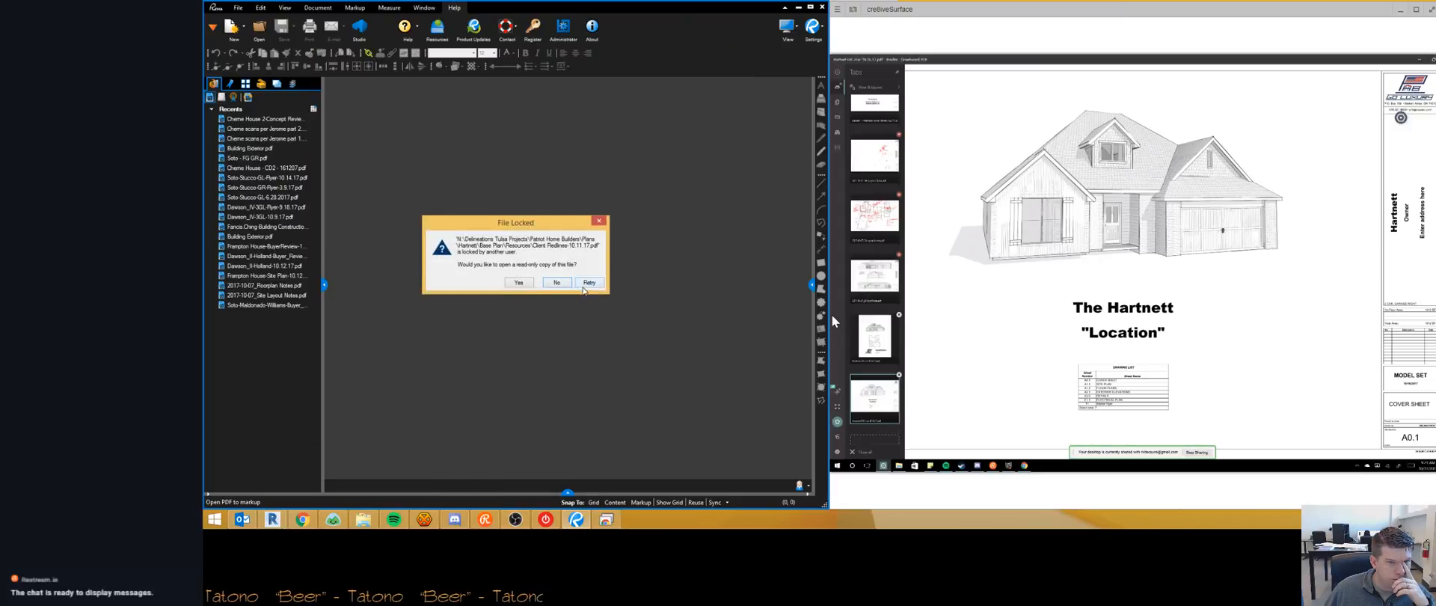
left_click(519, 282)
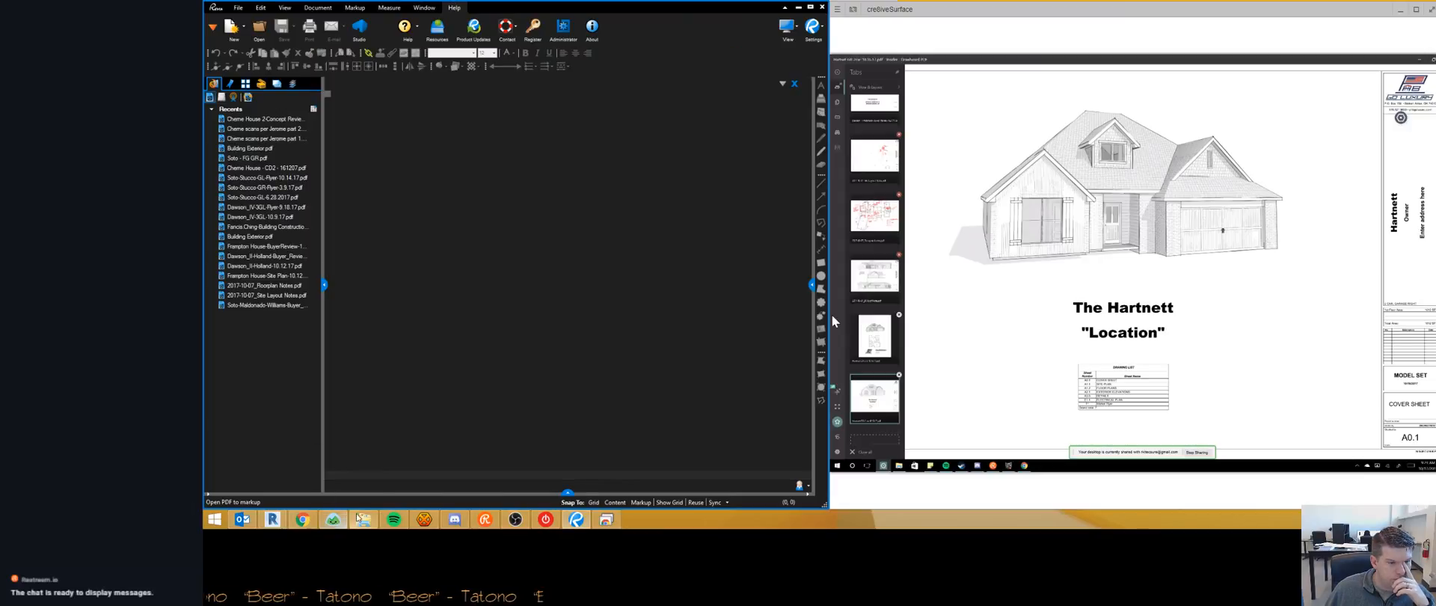
left_click(363, 519)
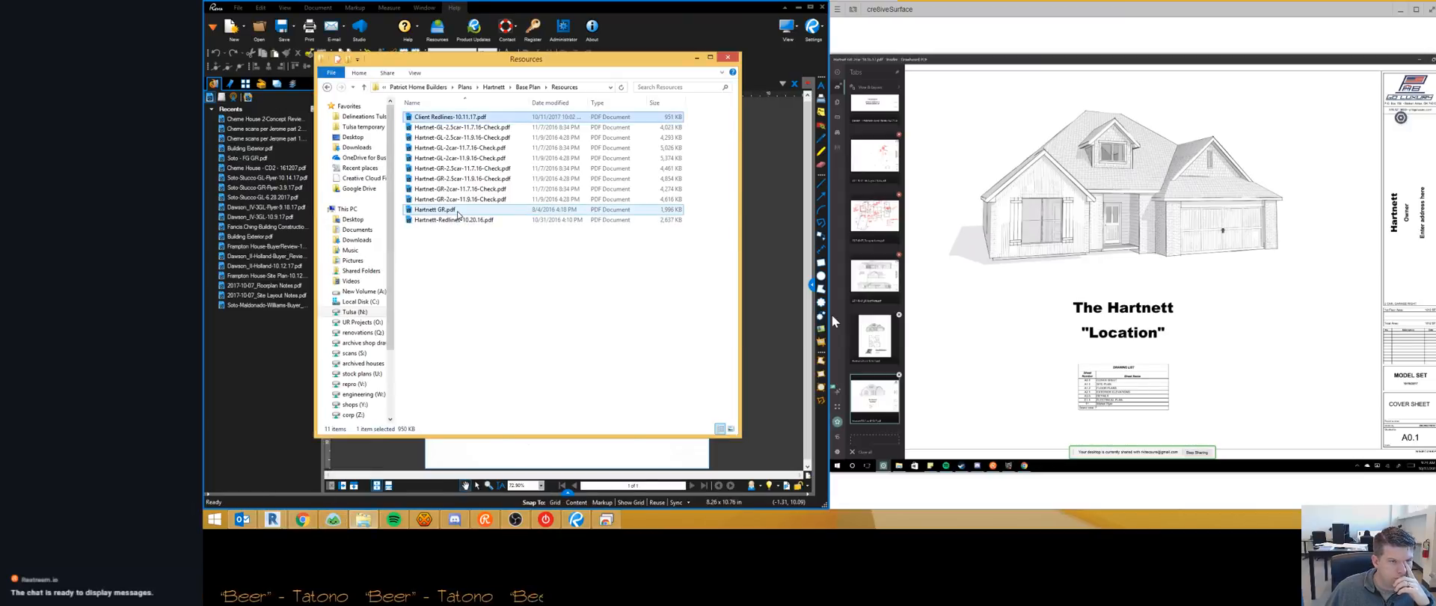
left_click(399, 447)
Step: Hide the recent files list so the redlined Hartnett floor plan fills the Revu document area
scroll(602, 238, "up", 3)
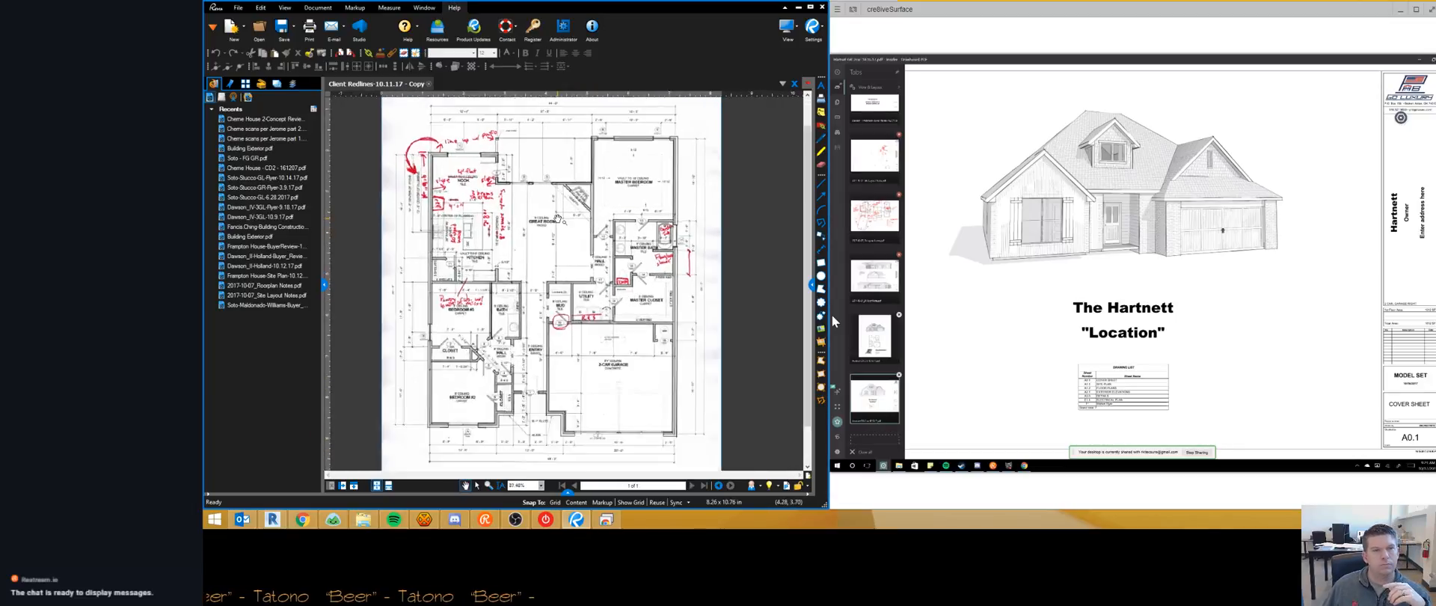
left_click(325, 284)
left_click_drag(348, 220, 392, 236)
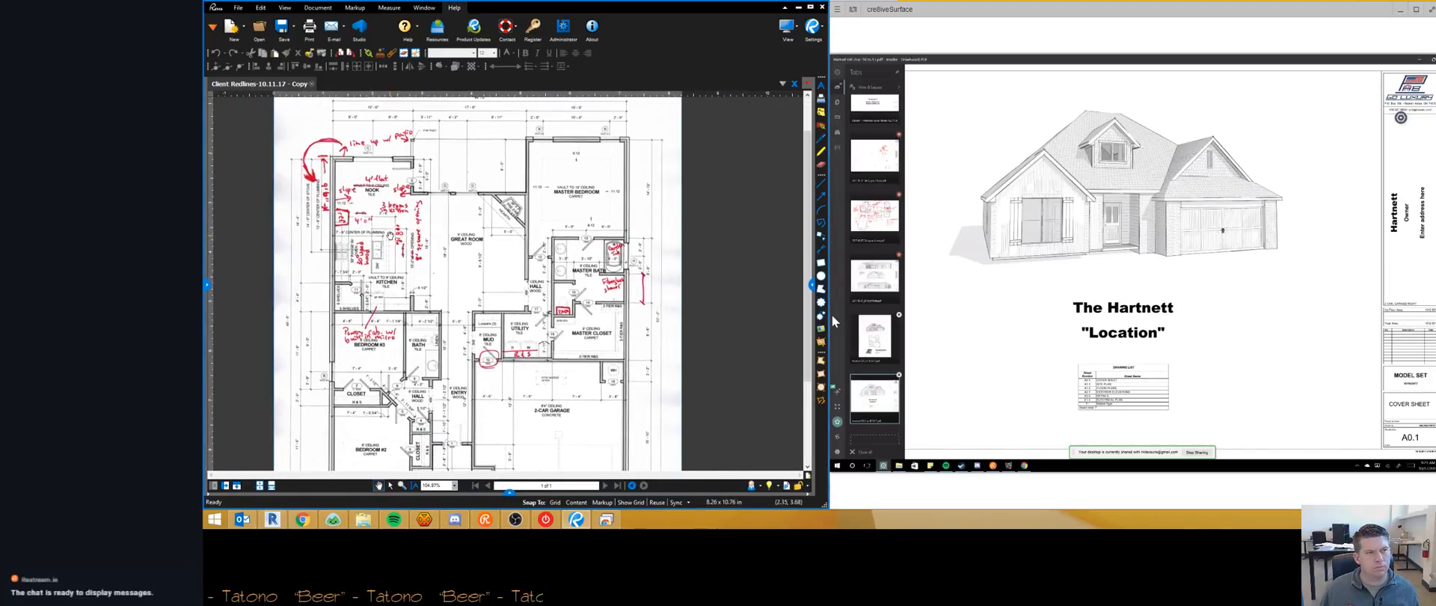
Step: Review the Hartnett model set's area plans, door and window schedules, and roof and slab plans
left_click(984, 110)
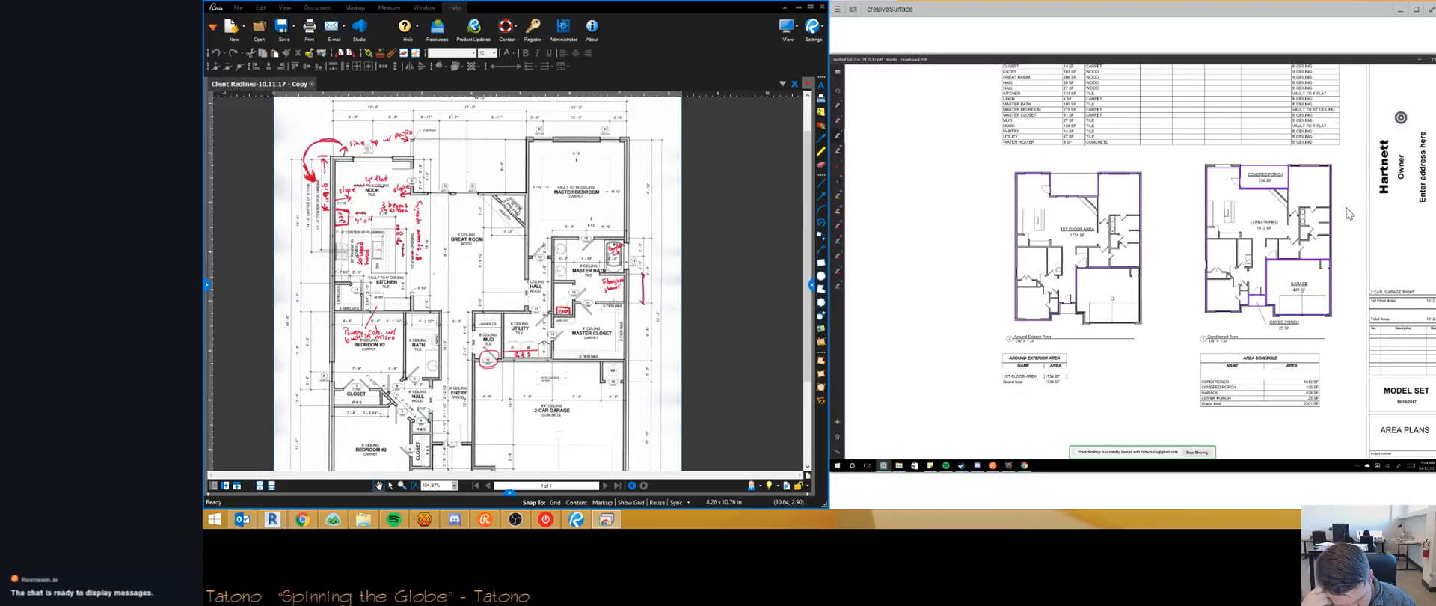
scroll(1348, 214, "down", 1)
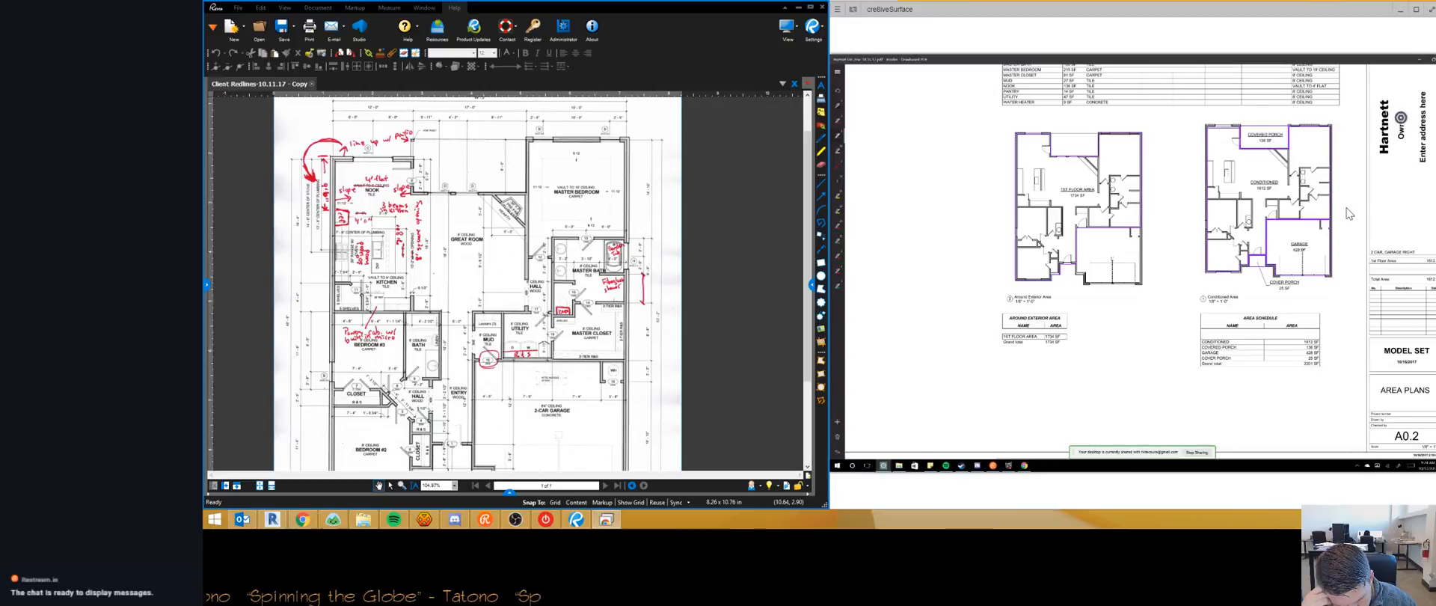
scroll(1348, 214, "down", 1)
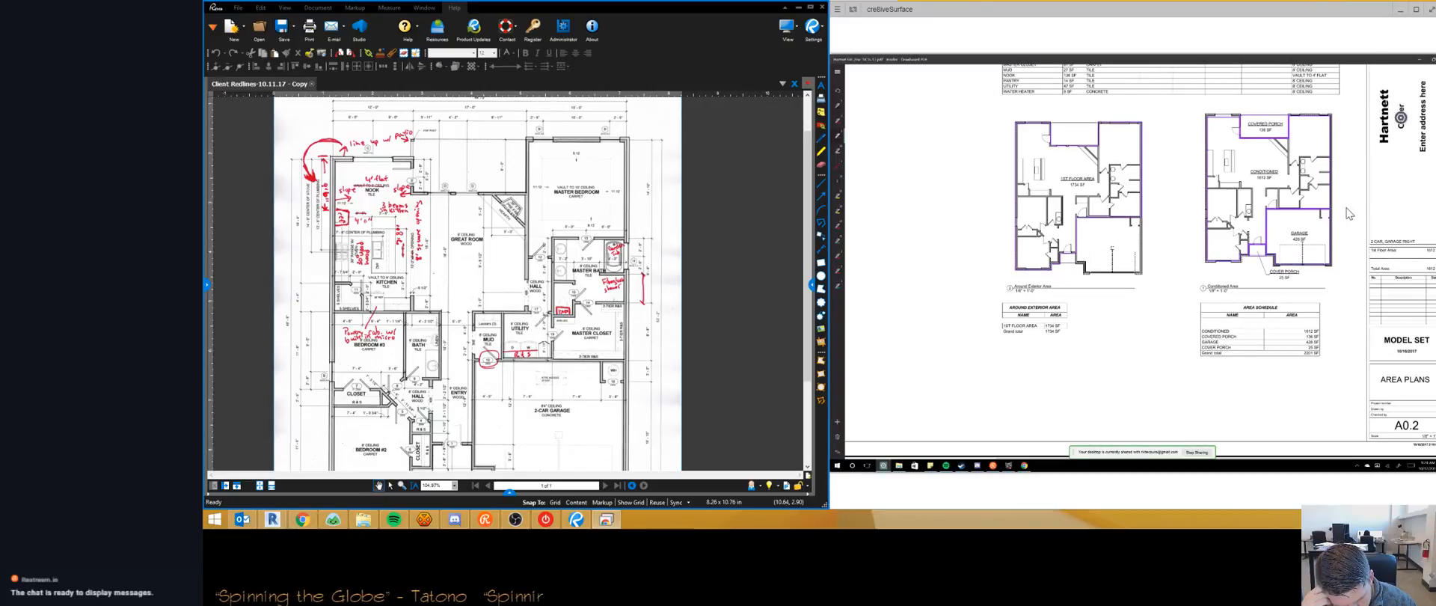
scroll(1348, 214, "down", 8)
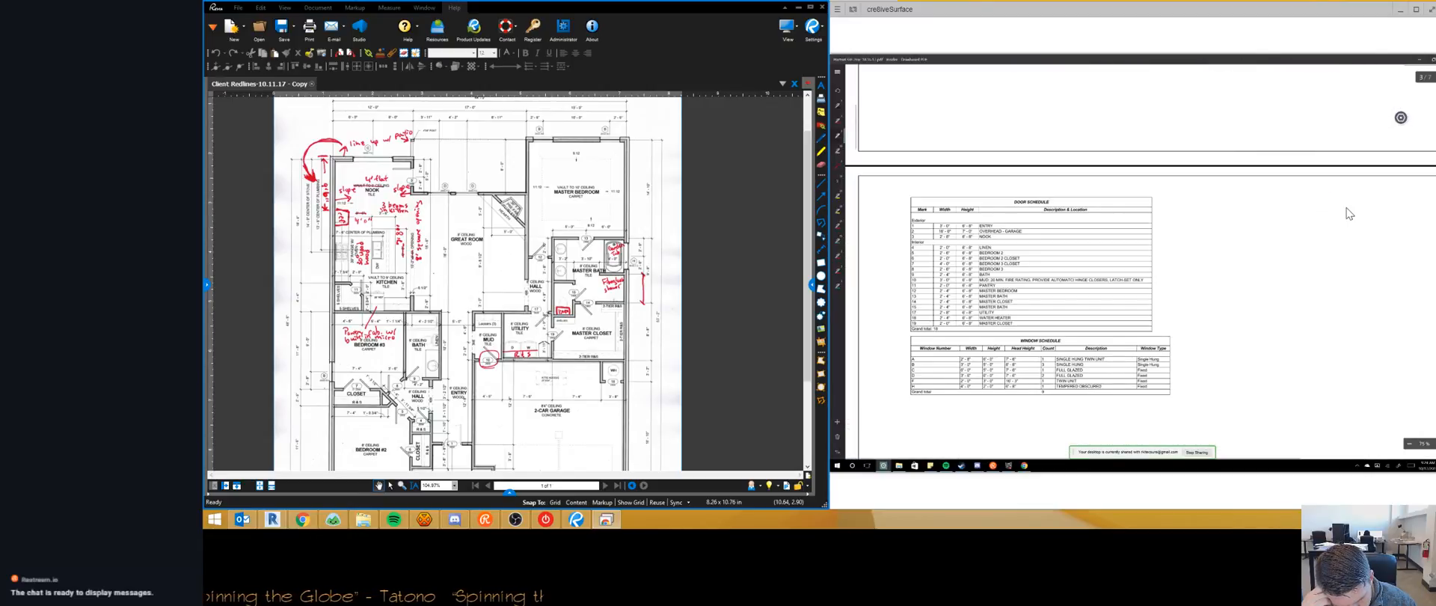
scroll(1349, 214, "down", 6)
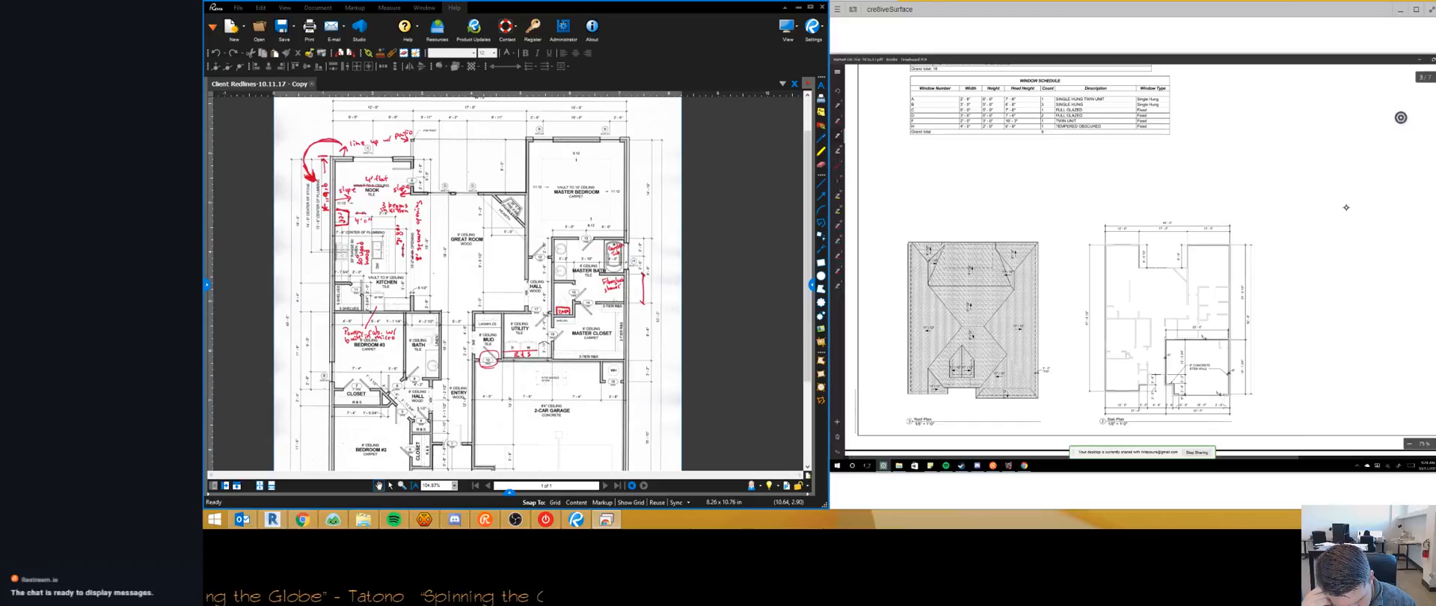
Step: Highlight the redlined patio alignment note, the curved arrow and the vertical dimension at the nook's outer wall
scroll(1346, 208, "down", 1)
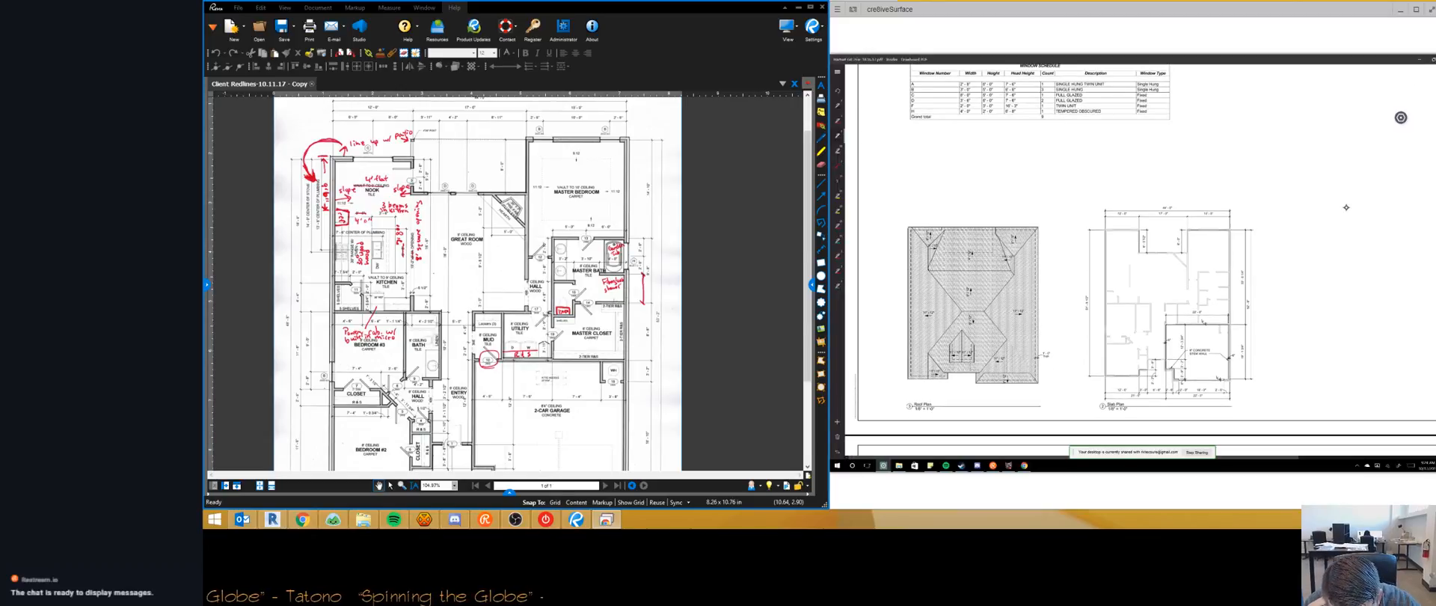
scroll(1346, 208, "up", 2, "ctrl")
scroll(1346, 207, "up", 2, "ctrl")
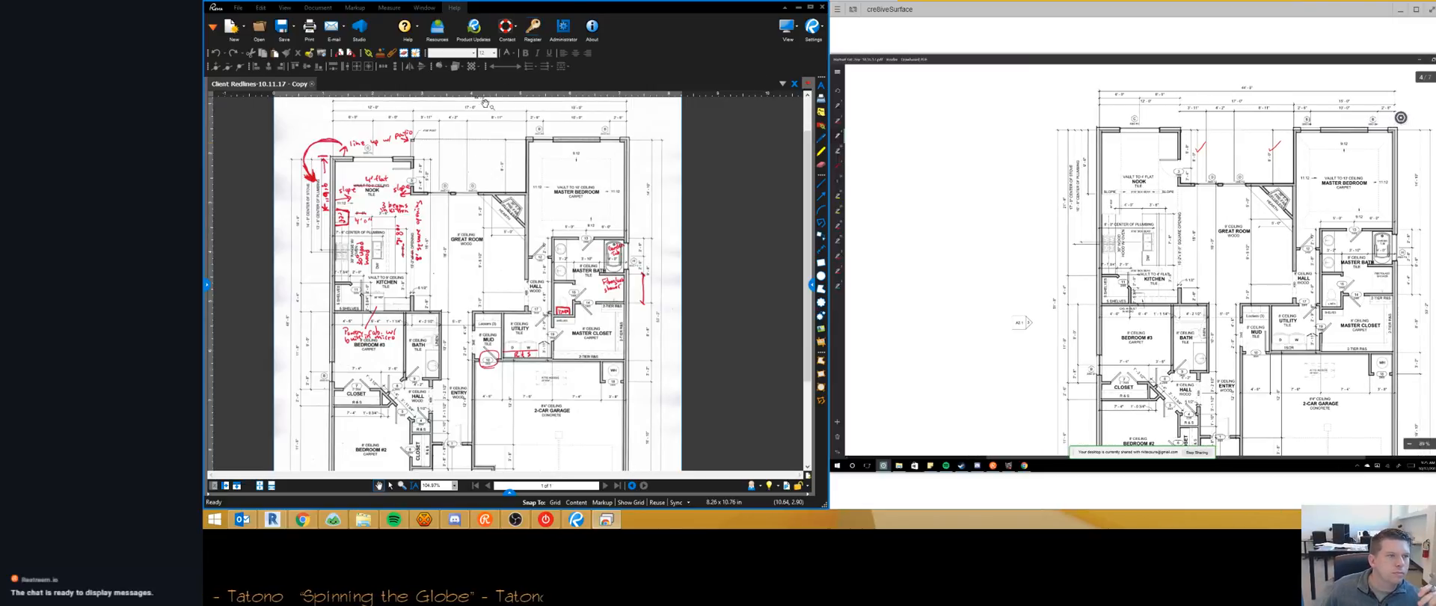
scroll(301, 156, "up", 2)
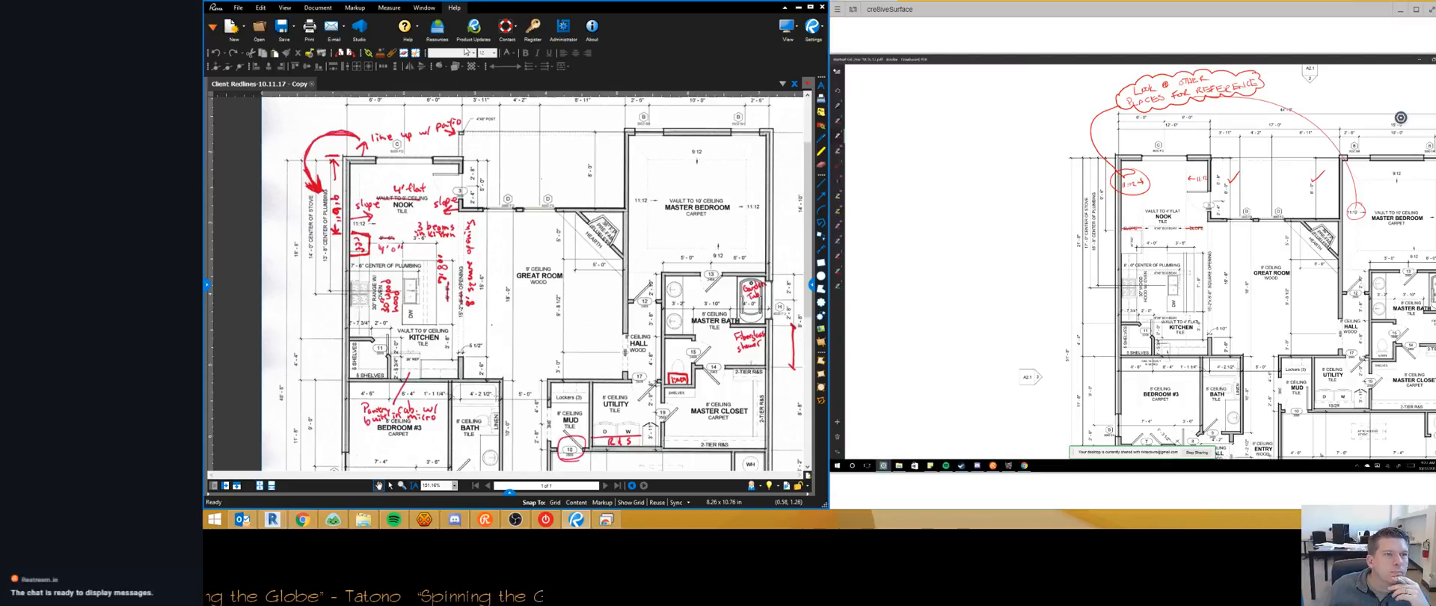
key("alt+i")
mouse_move(365, 155)
left_mouse_down()
mouse_move(370, 134)
mouse_move(470, 118)
left_mouse_up()
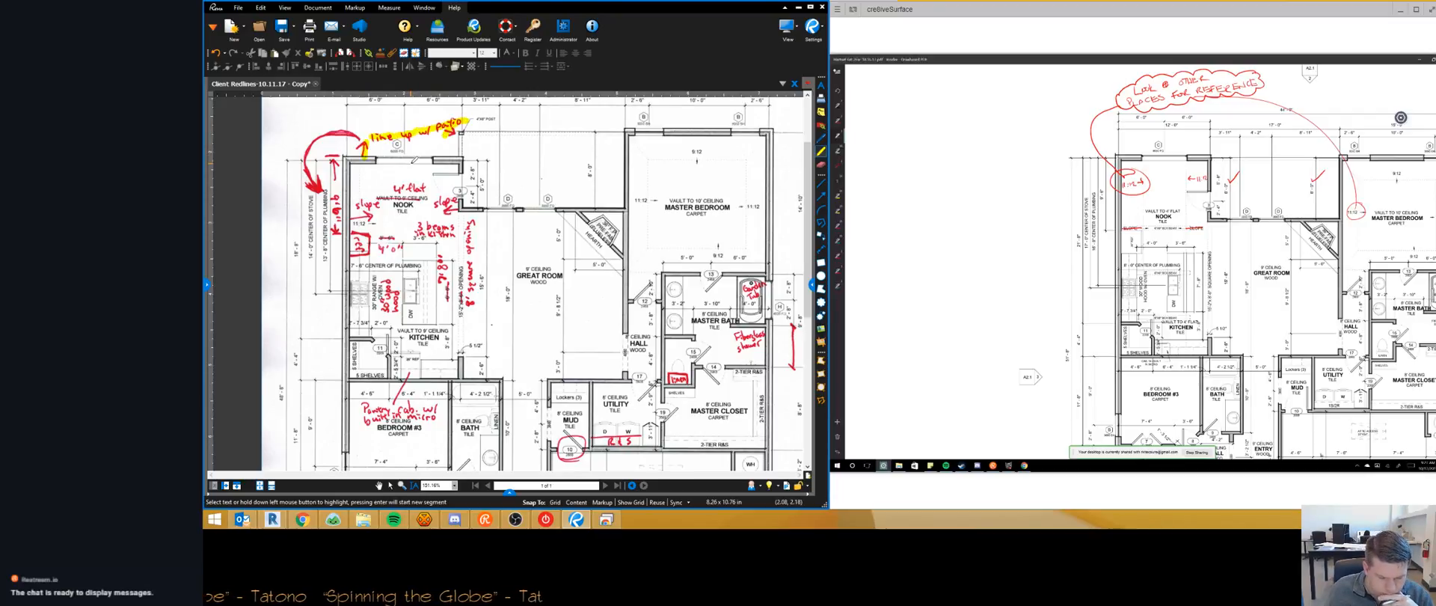
mouse_move(317, 189)
left_mouse_down()
mouse_move(307, 146)
mouse_move(348, 126)
mouse_move(357, 136)
left_mouse_up()
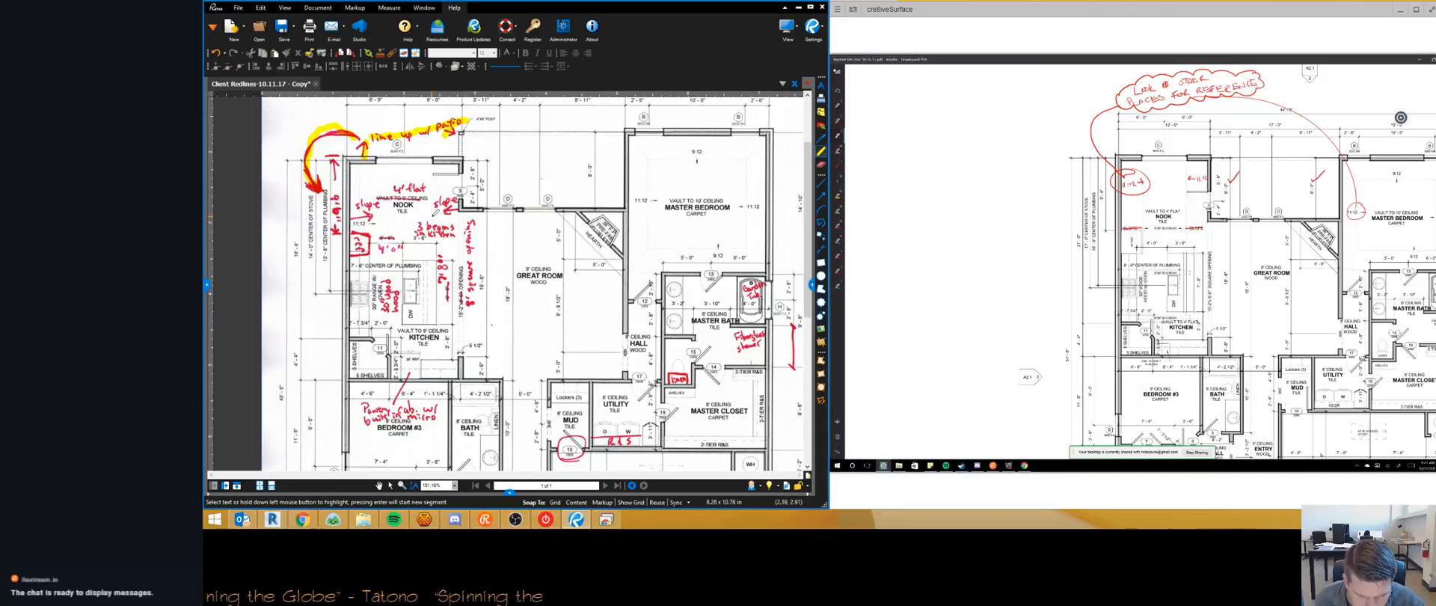
left_click_drag(339, 159, 340, 237)
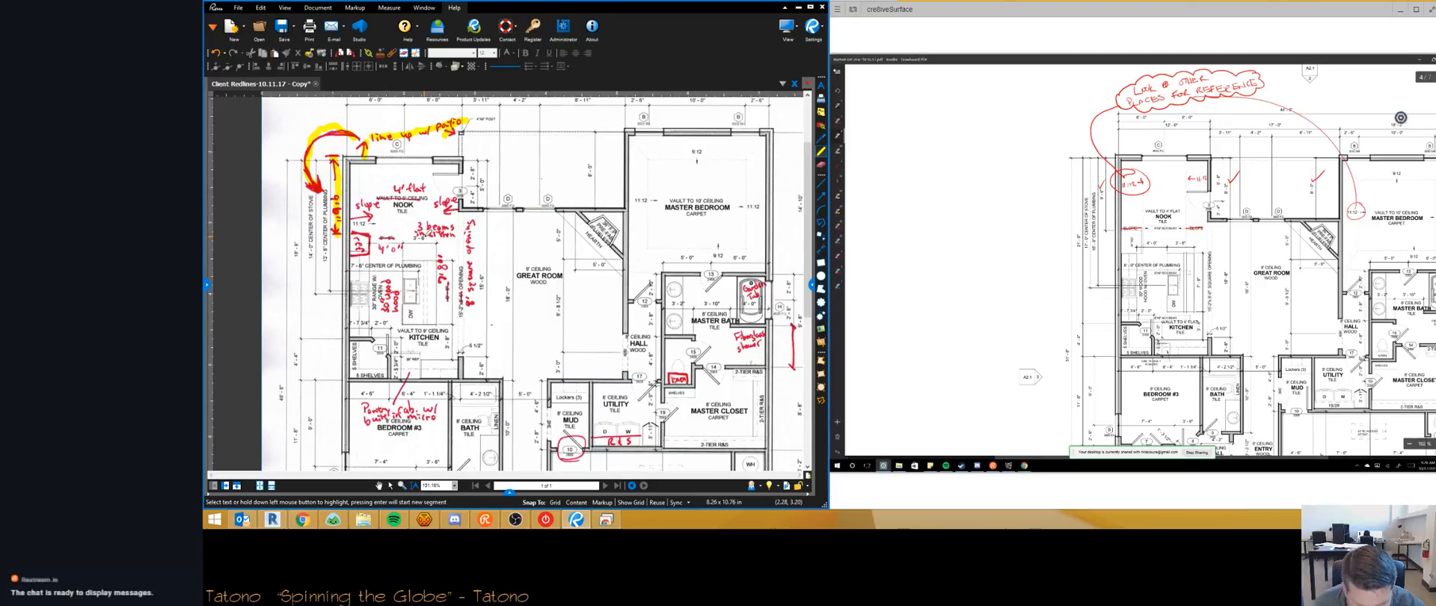
Step: Highlight the beam, slope, flat ceiling and square opening redlines around the nook and kitchen, including the dimension beside the opening
mouse_move(414, 222)
left_mouse_down()
mouse_move(458, 238)
mouse_move(458, 199)
left_mouse_up()
left_click_drag(360, 202, 373, 215)
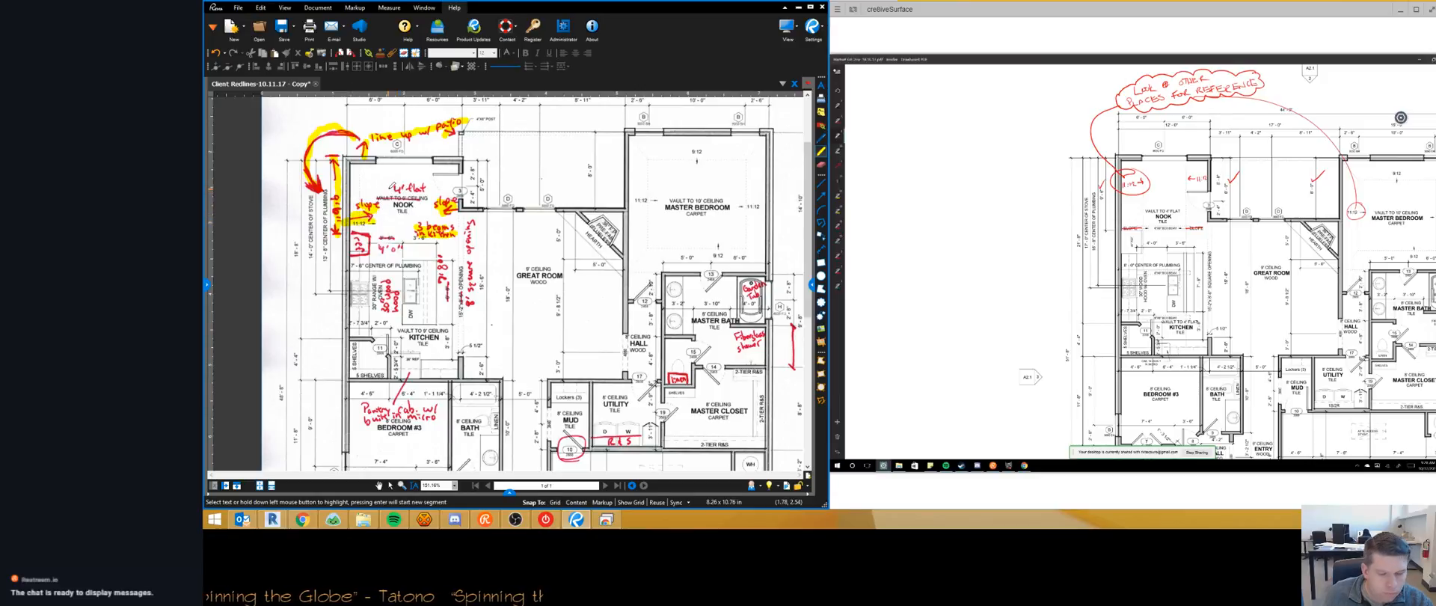
mouse_move(387, 187)
left_mouse_down()
mouse_move(426, 184)
mouse_move(392, 197)
mouse_move(425, 196)
left_mouse_up()
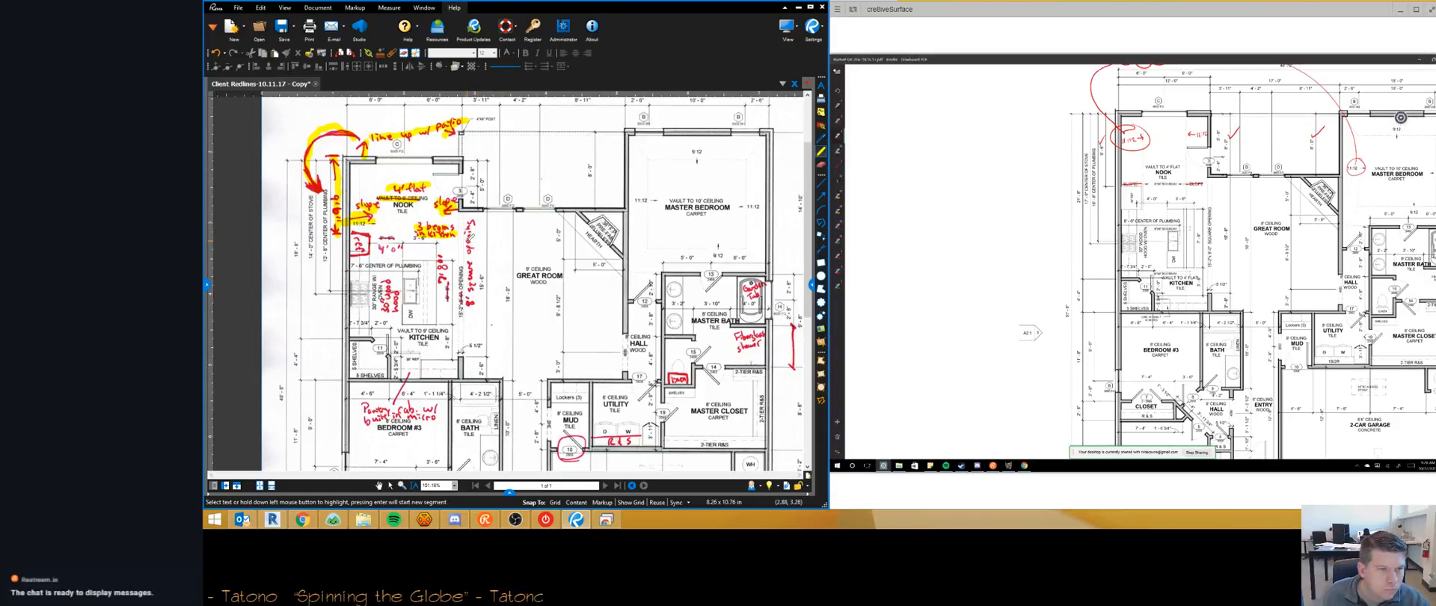
left_click_drag(469, 217, 468, 313)
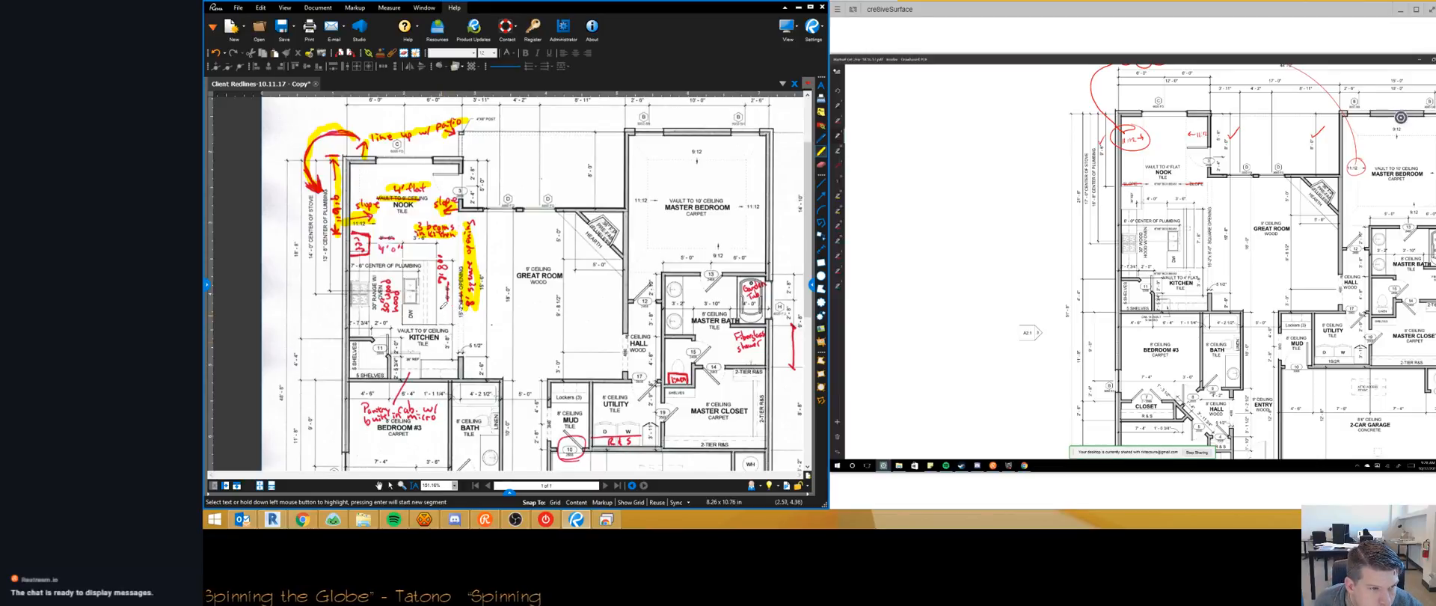
left_click_drag(446, 251, 454, 297)
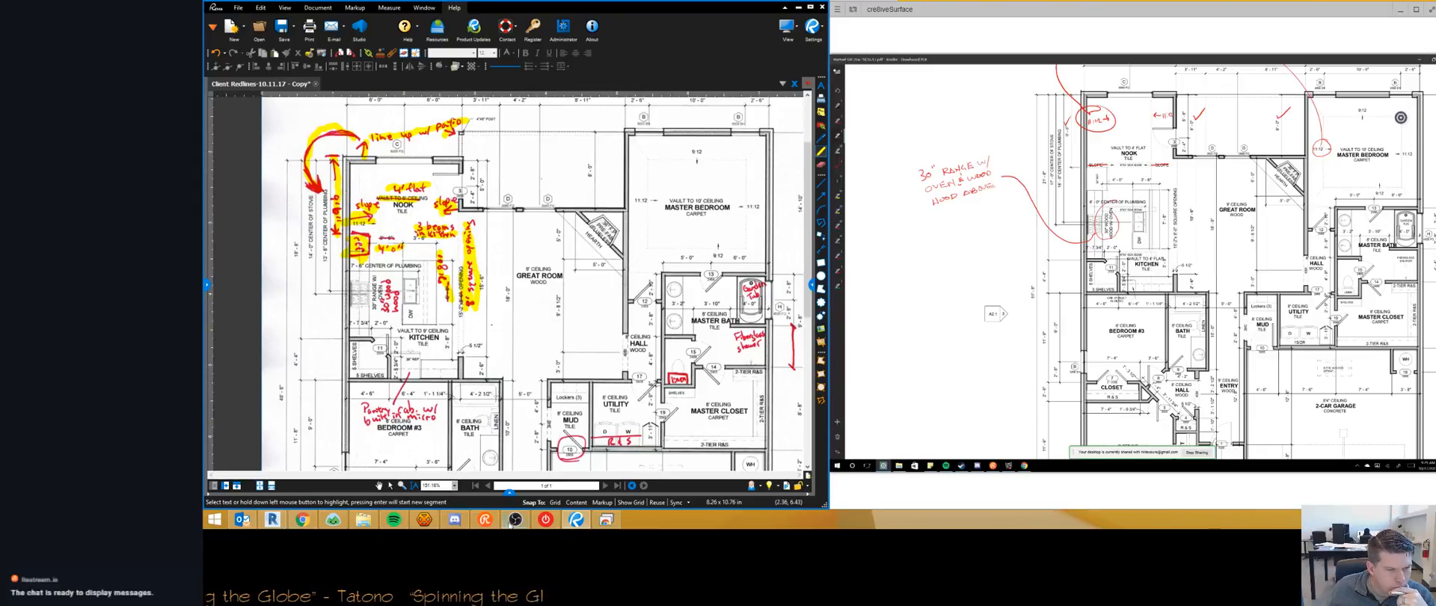
Step: Switch to Basecamp, search for hartnett and open the PHB - Hartnett project
left_click(333, 518)
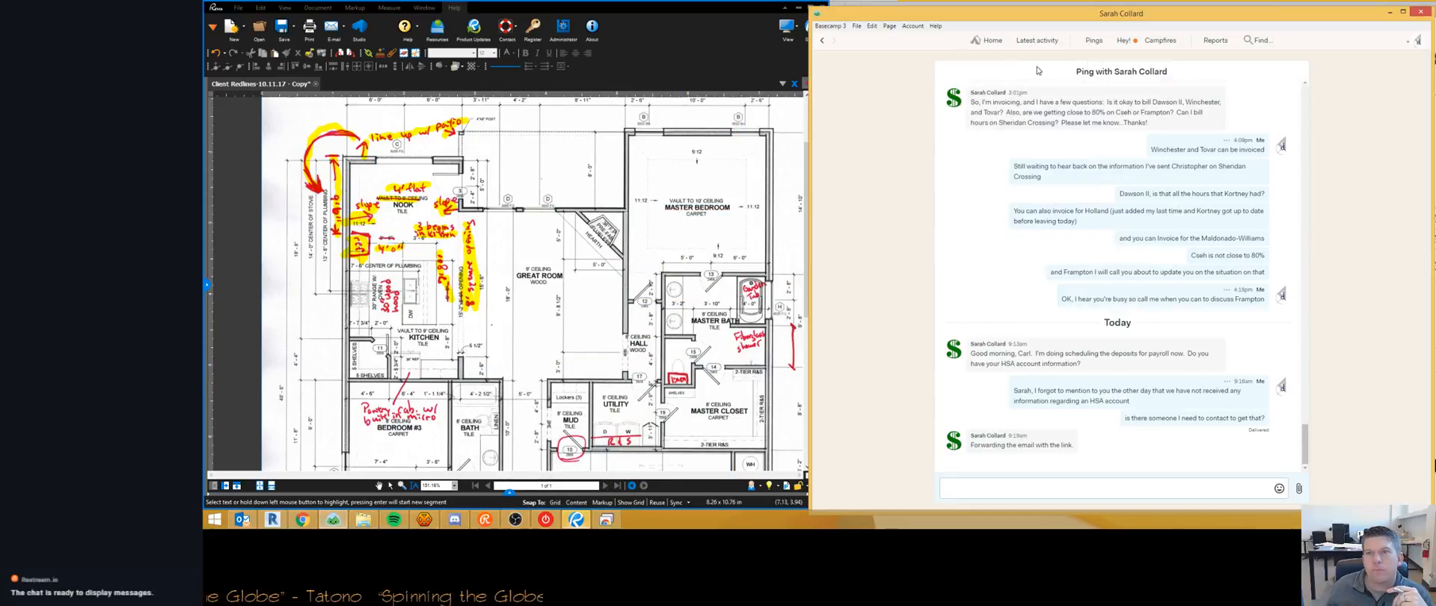
key("ctrl+j")
type("hartnet")
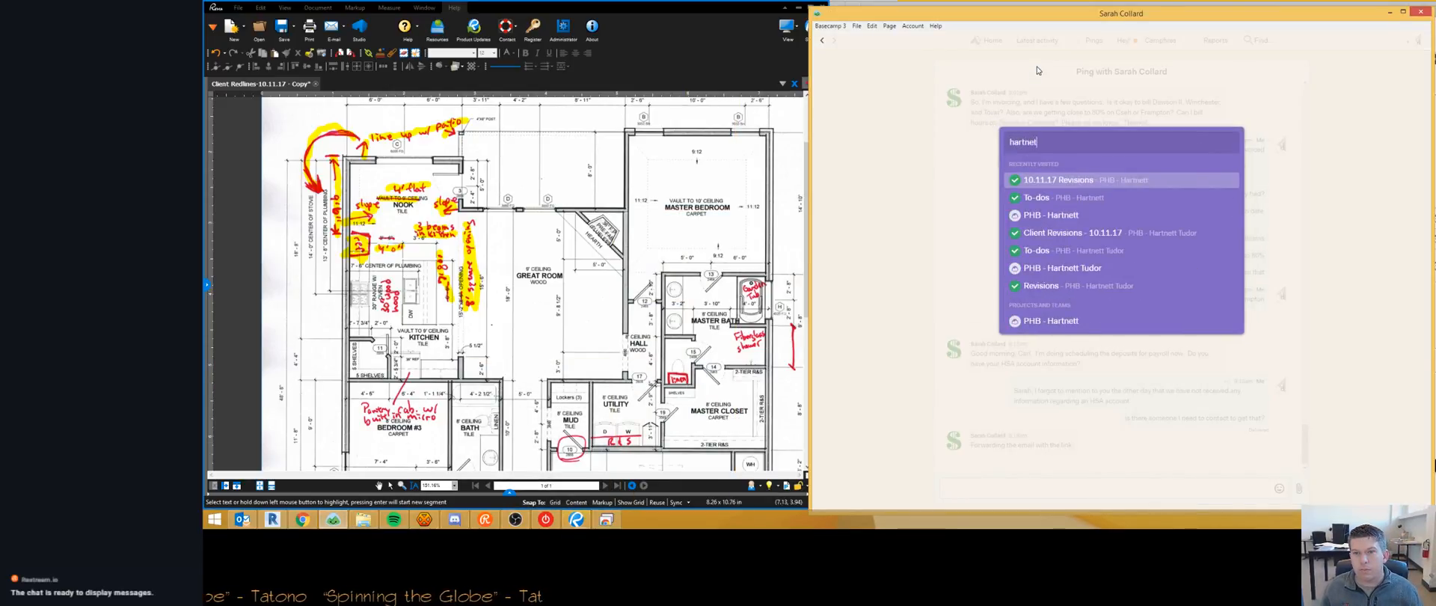
key("Down")
key("Down")
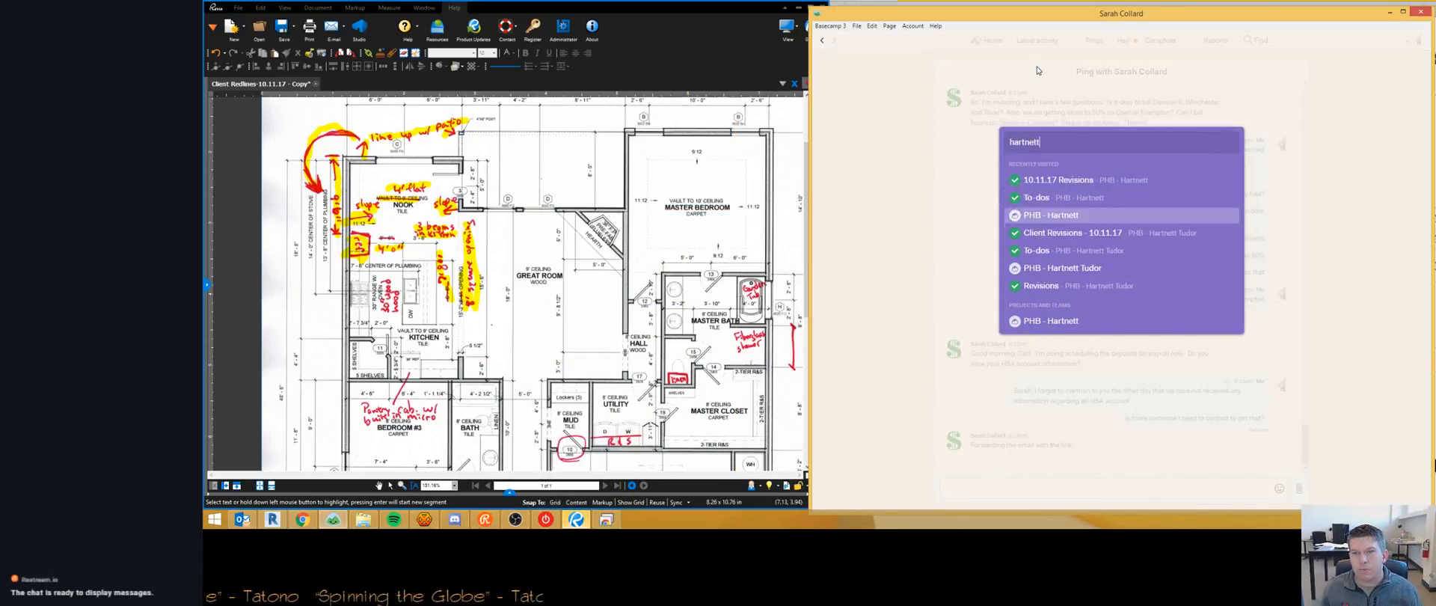
key("Return")
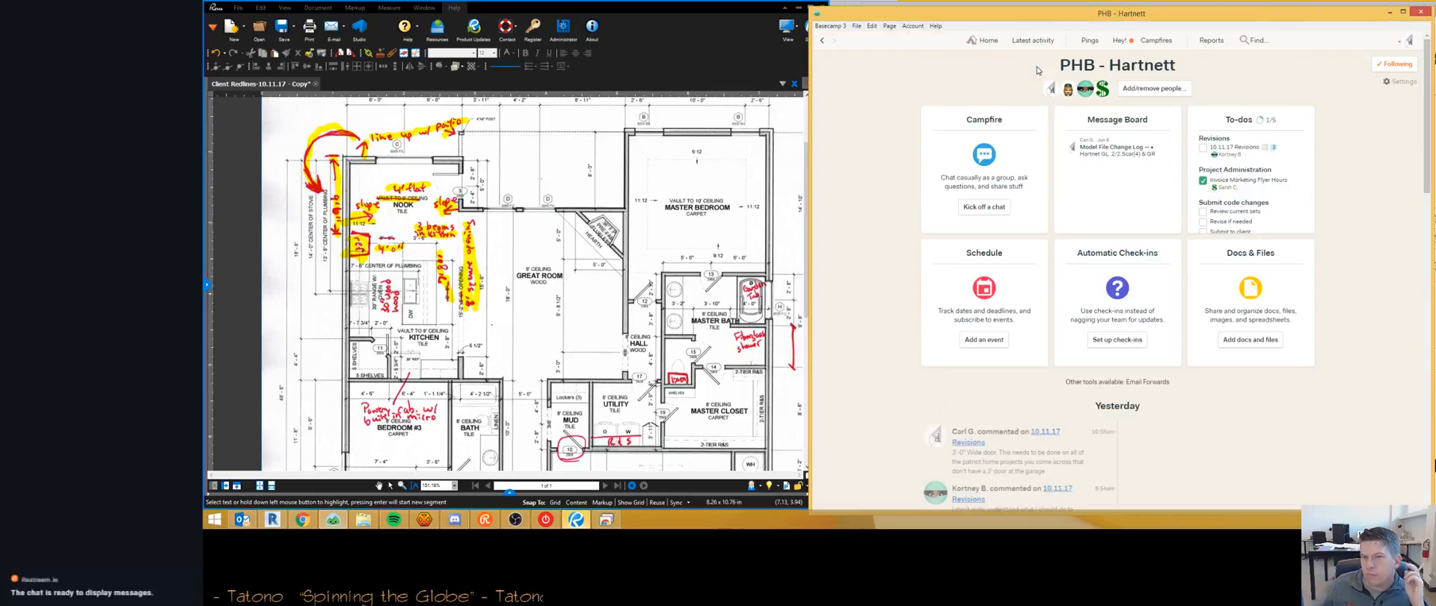
Step: Open the 10.11.17 Revisions to-do and read its comments on the Hartnett redlines
left_click(1254, 153)
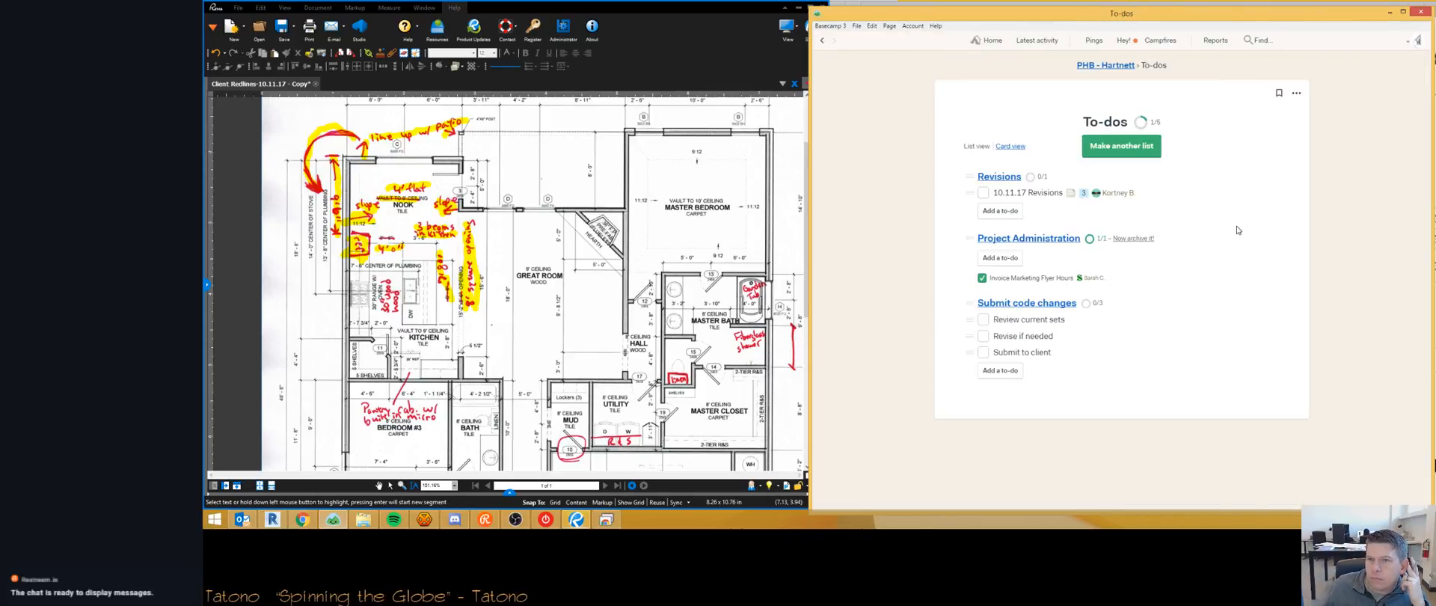
left_click(1010, 193)
scroll(1044, 273, "down", 1)
scroll(1043, 273, "down", 6)
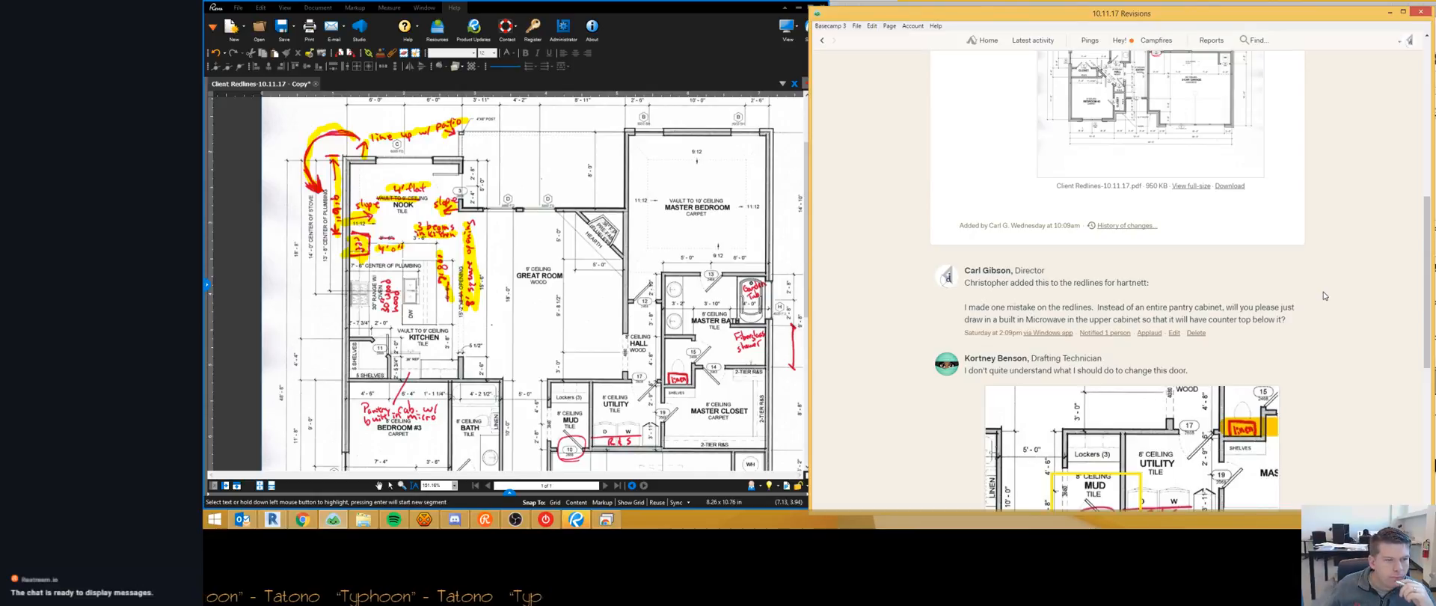
Step: In Revu, highlight the circled mud room door and the R & S redline in the utility room
middle_click_drag(493, 363, 412, 253)
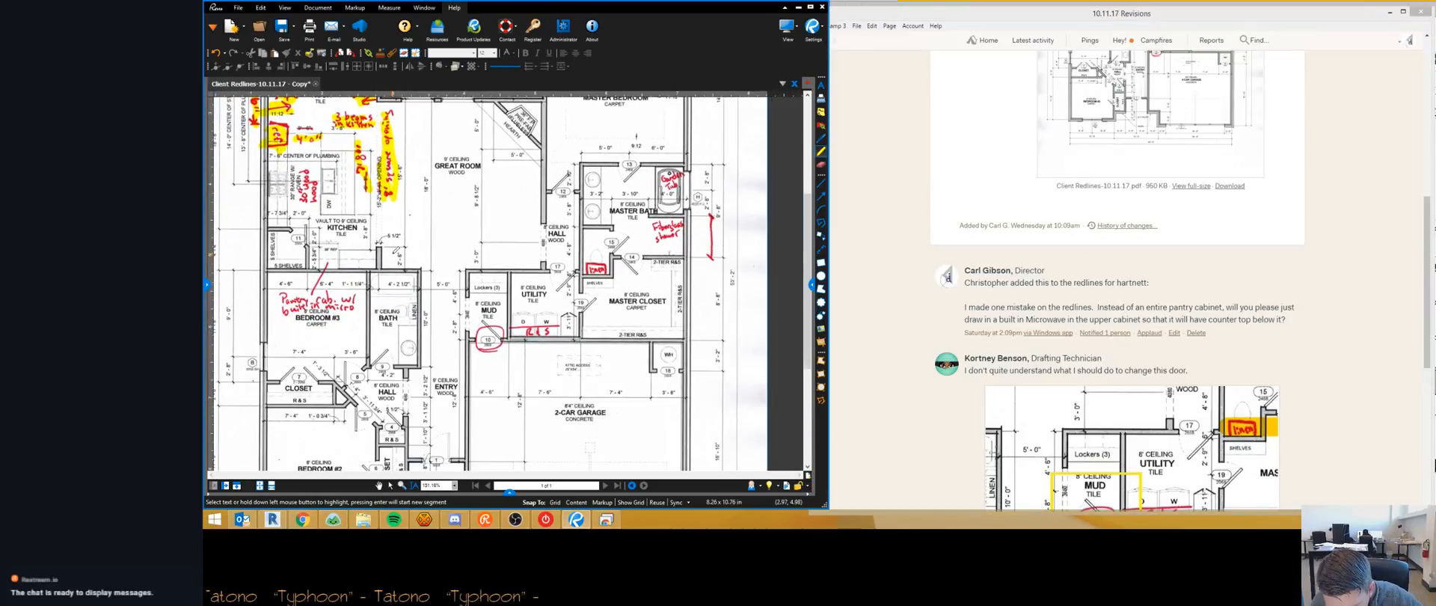
mouse_move(503, 323)
left_mouse_down()
mouse_move(483, 323)
mouse_move(505, 346)
mouse_move(471, 328)
left_mouse_up()
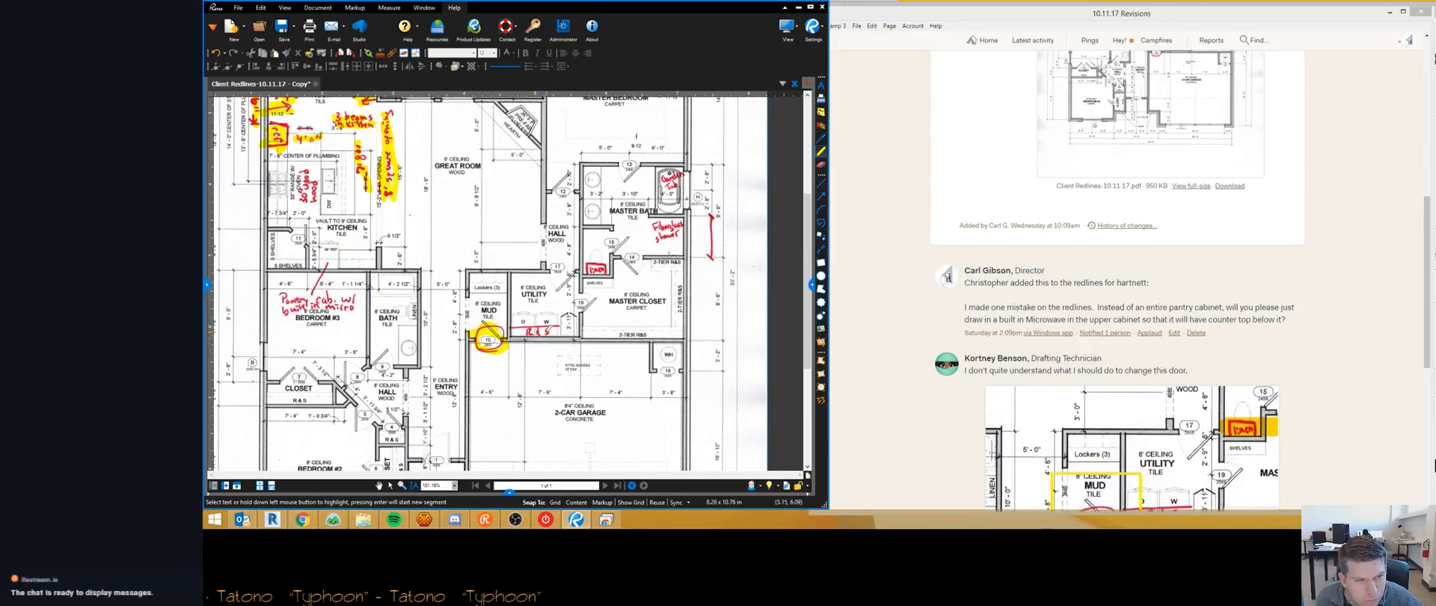
left_click_drag(511, 327, 568, 327)
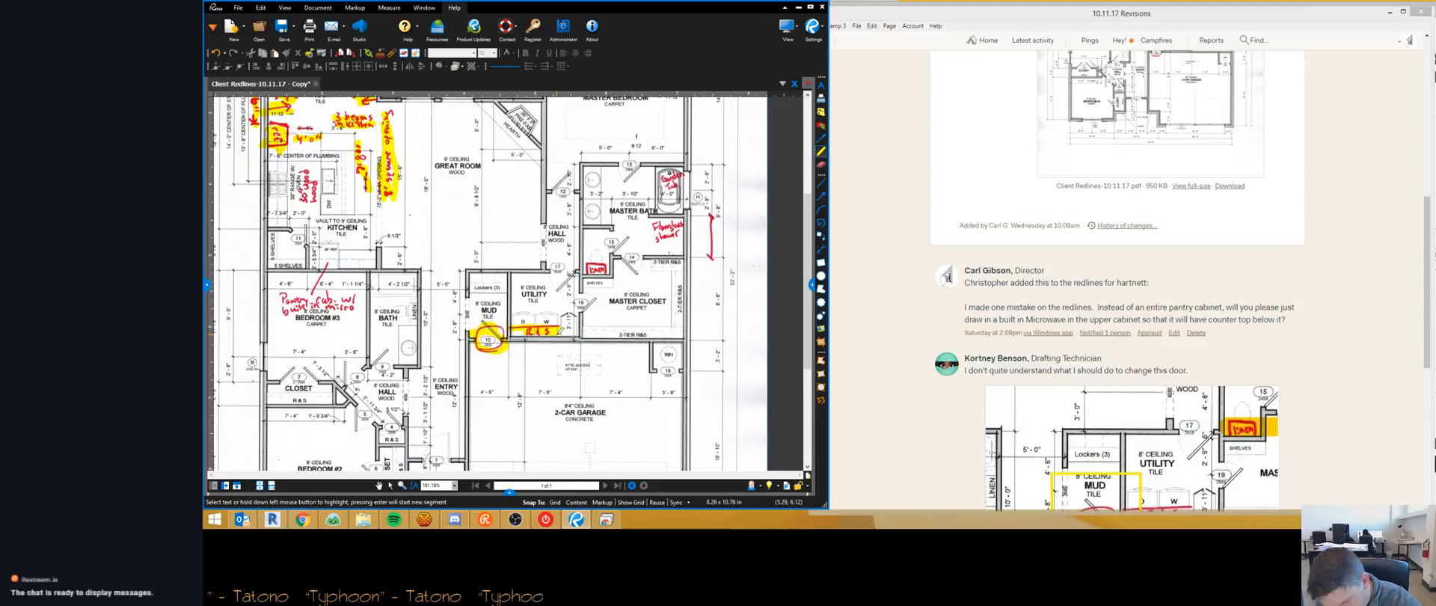
Step: Highlight the master bath's boxed, tub and shower redlines and the vertical line outside its exterior wall
middle_click_drag(600, 293, 525, 302)
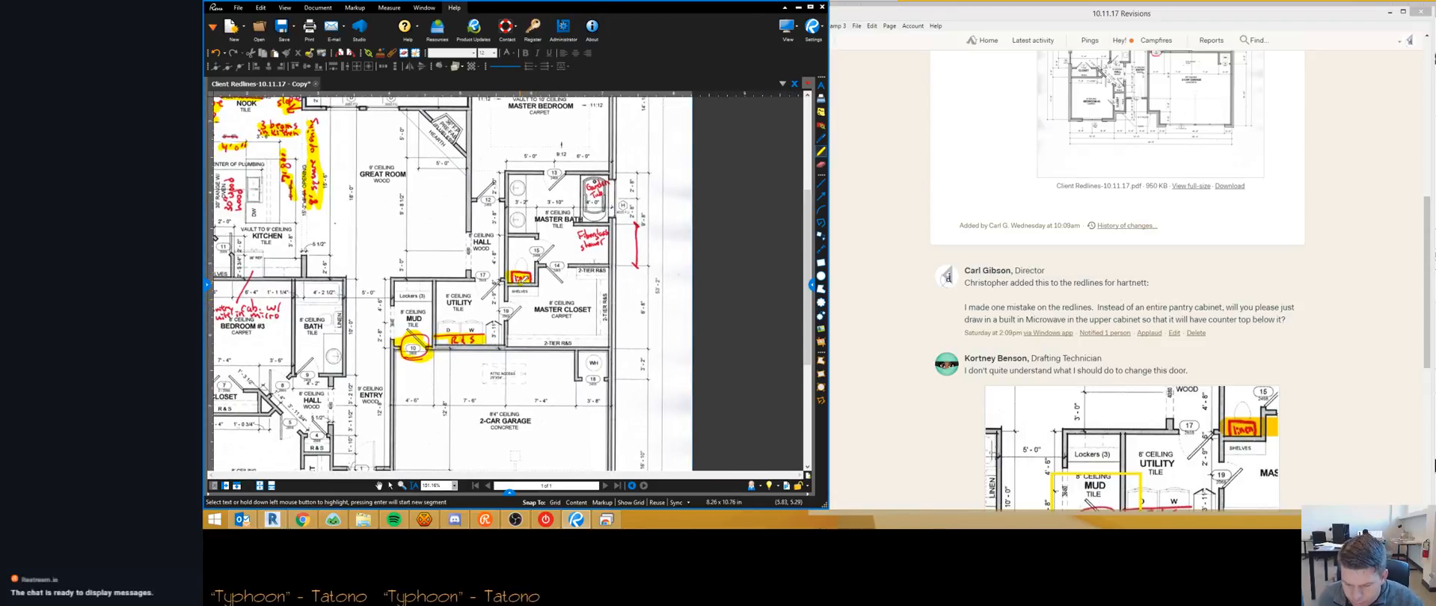
left_click_drag(599, 238, 609, 241)
left_click_drag(585, 187, 613, 192)
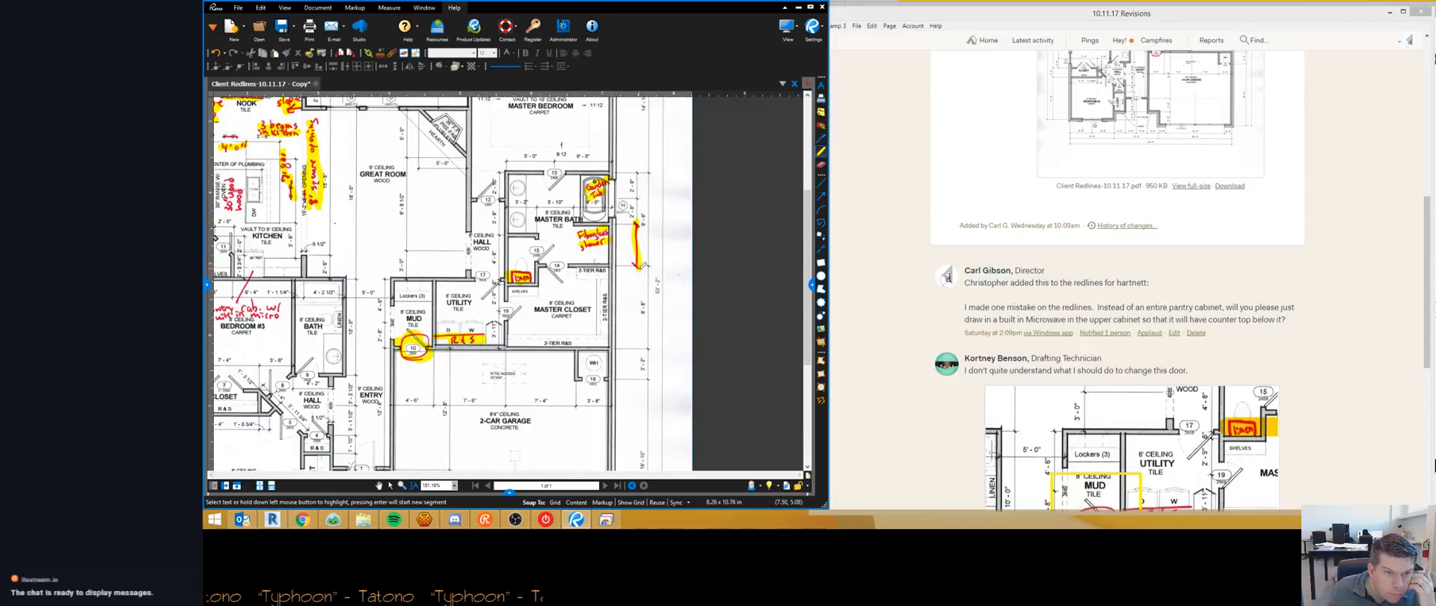
scroll(628, 319, "down", 3)
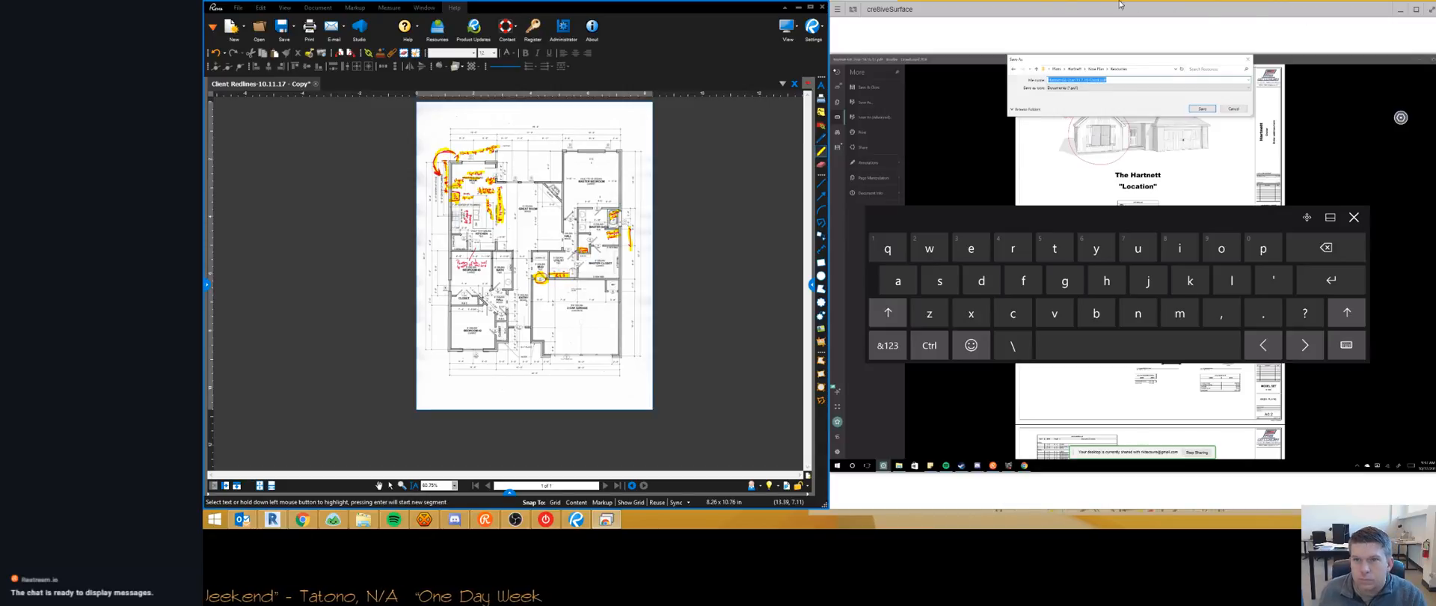
Step: Save the marked-up Hartnett plan set in the Base Plan's Resources folder, ending its file name in Redlines instead of Check
left_click(1118, 80)
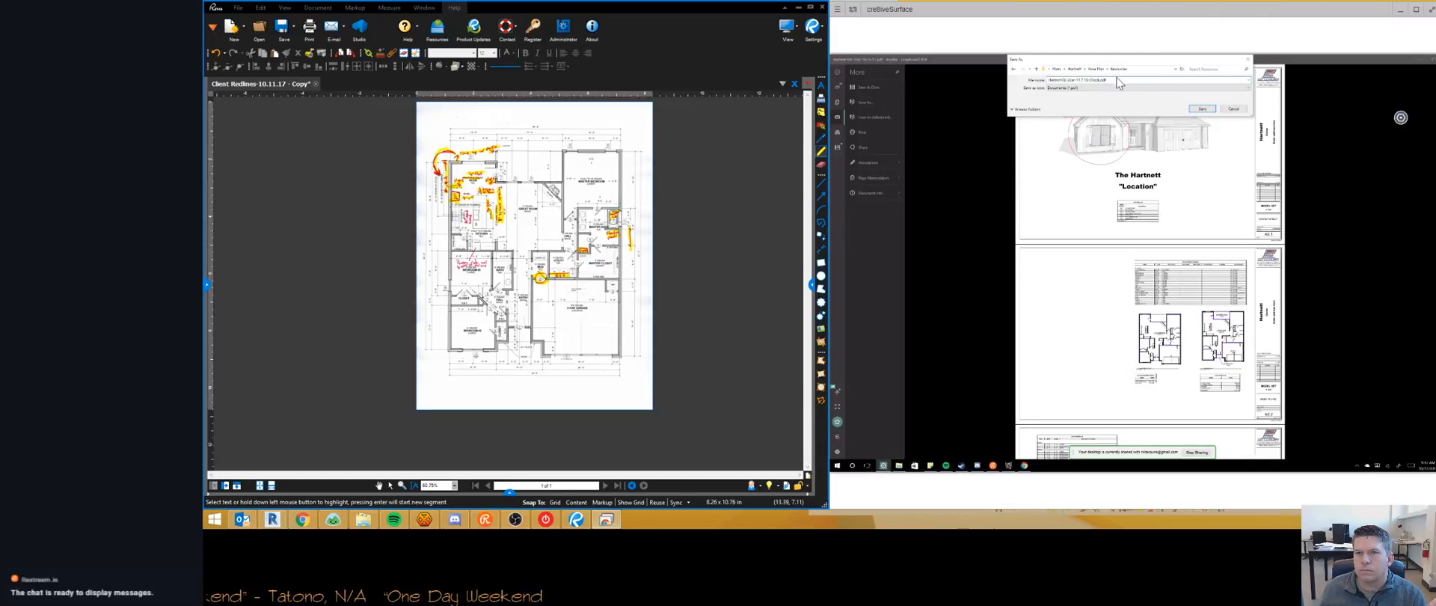
left_click(1020, 108)
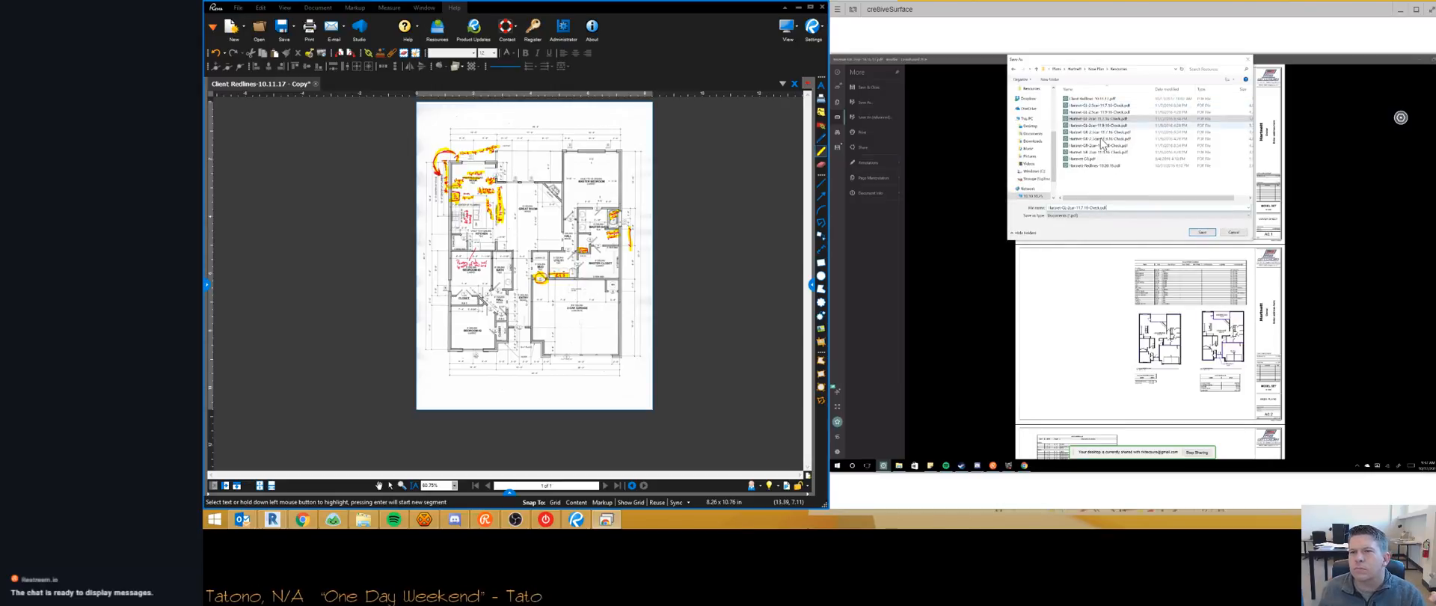
left_click_drag(1124, 65, 1114, 79)
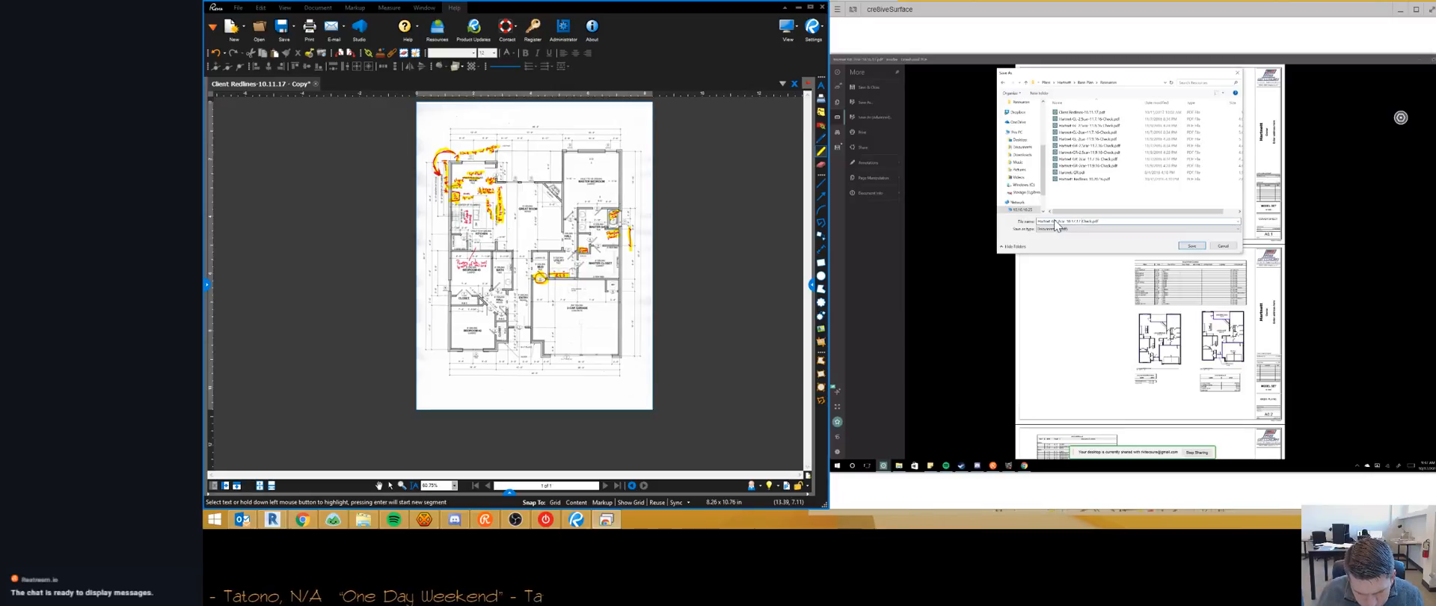
type("Redlines")
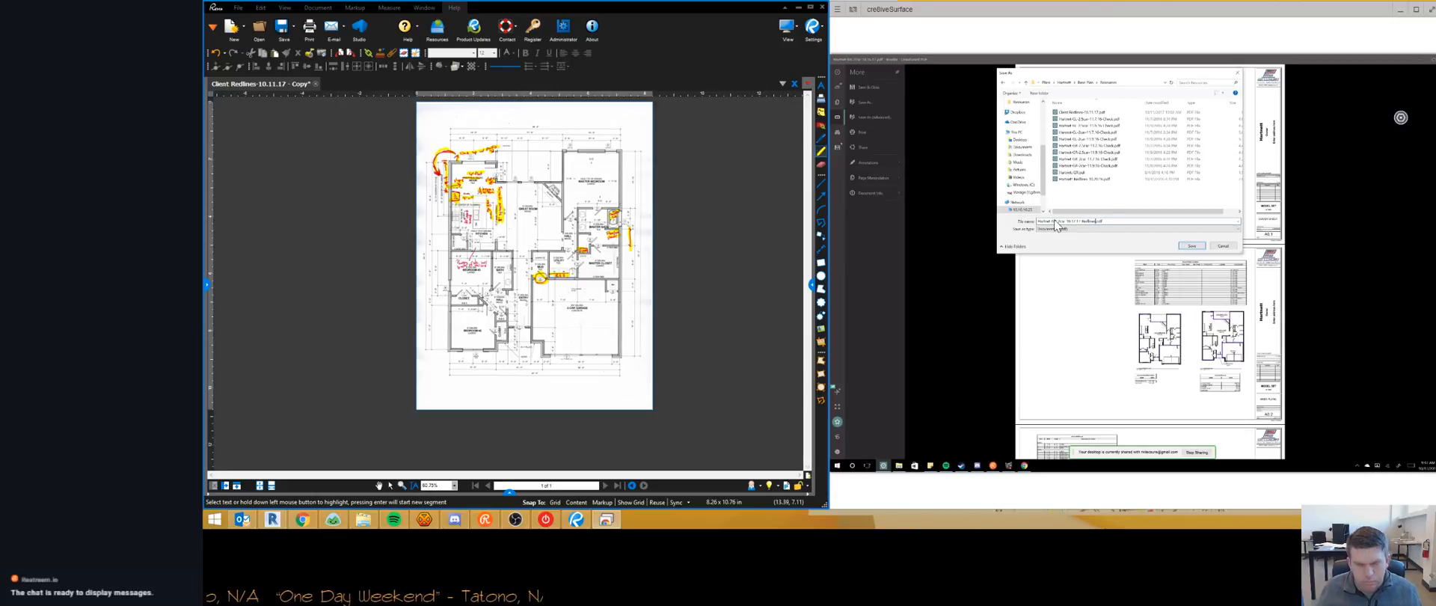
key("Return")
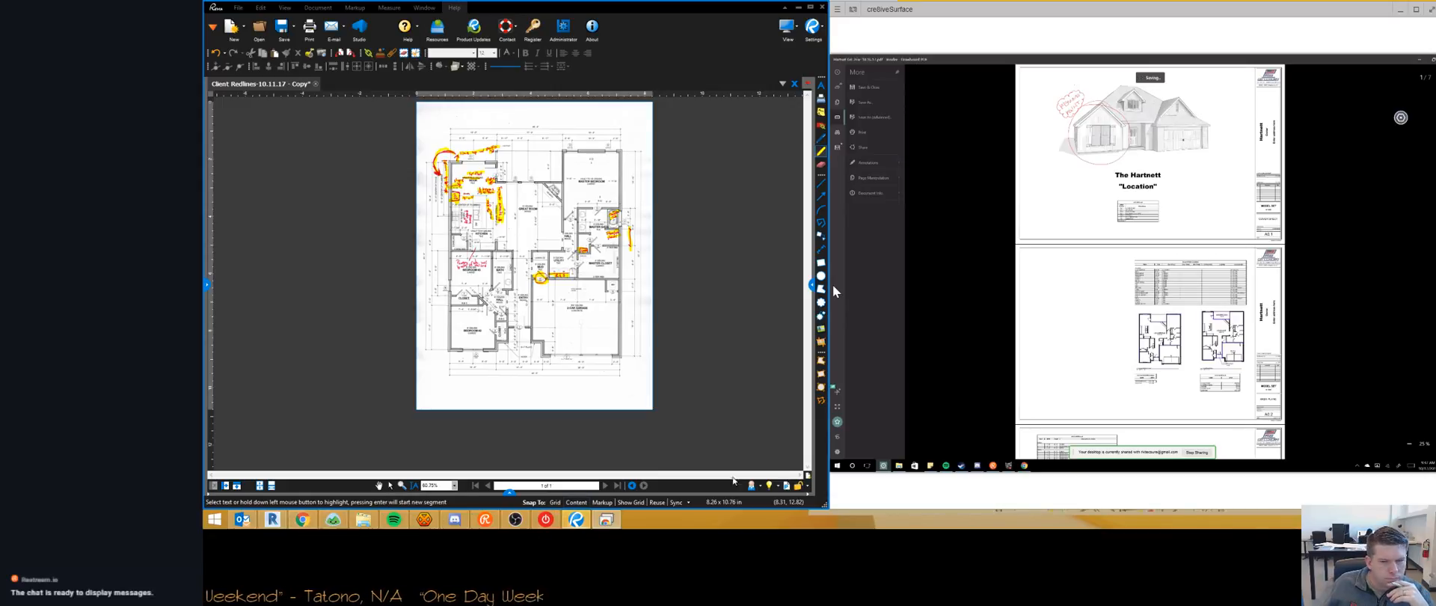
left_click(899, 465)
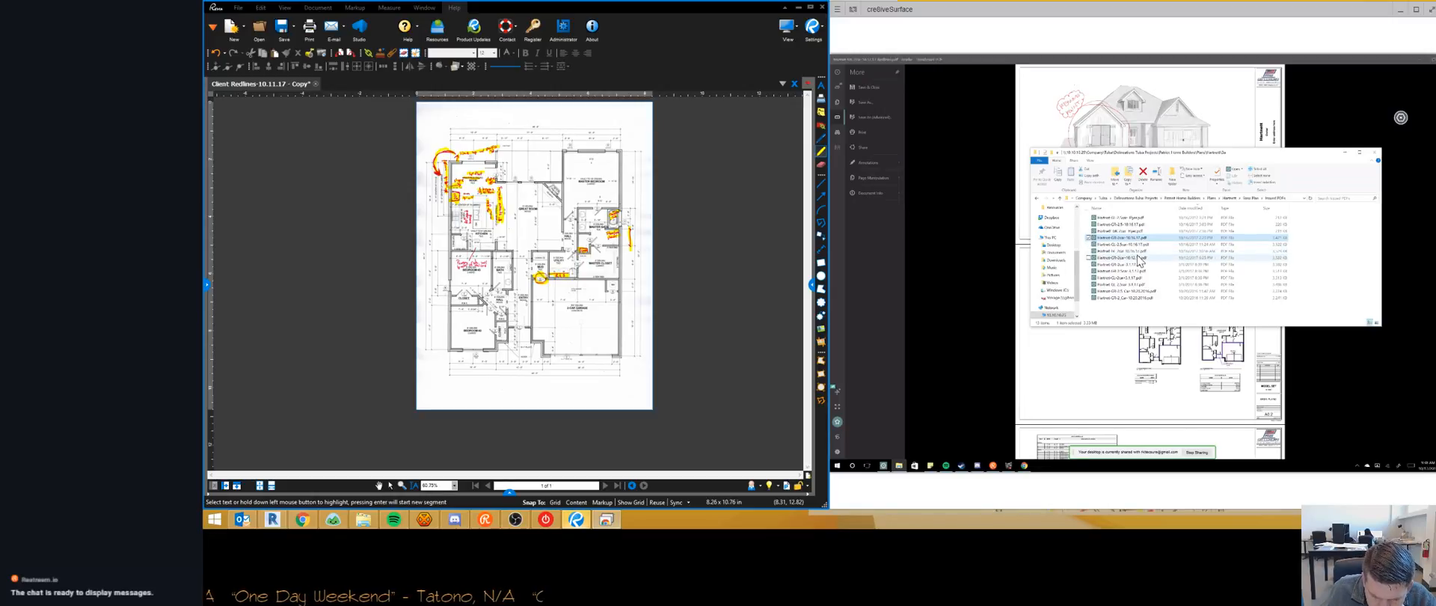
double_click(1132, 225)
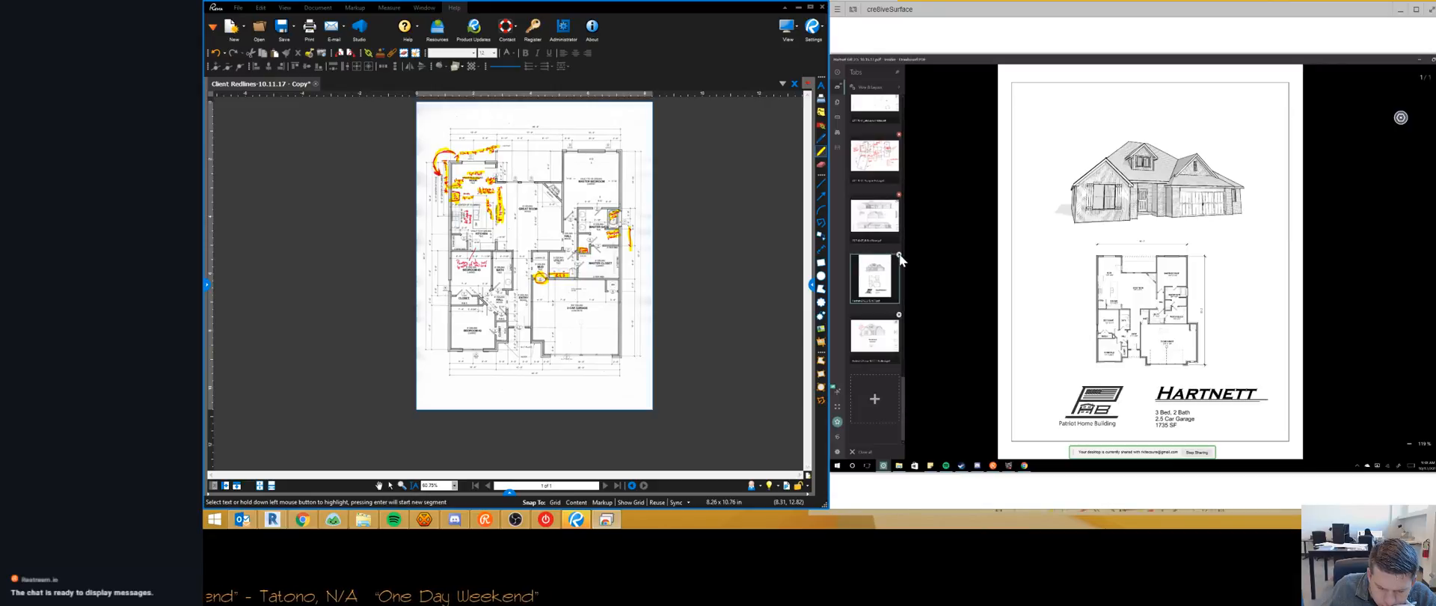
left_click(898, 254)
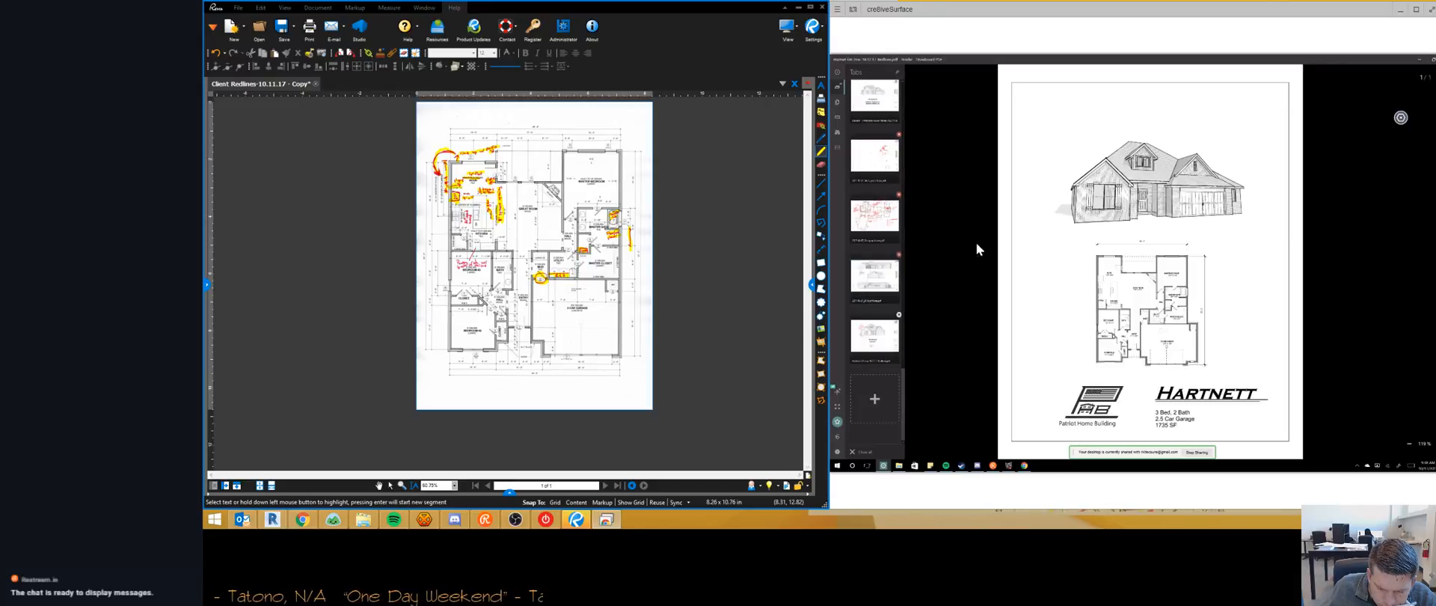
Step: Open another Hartnett plan set PDF from the project folder
left_click(898, 465)
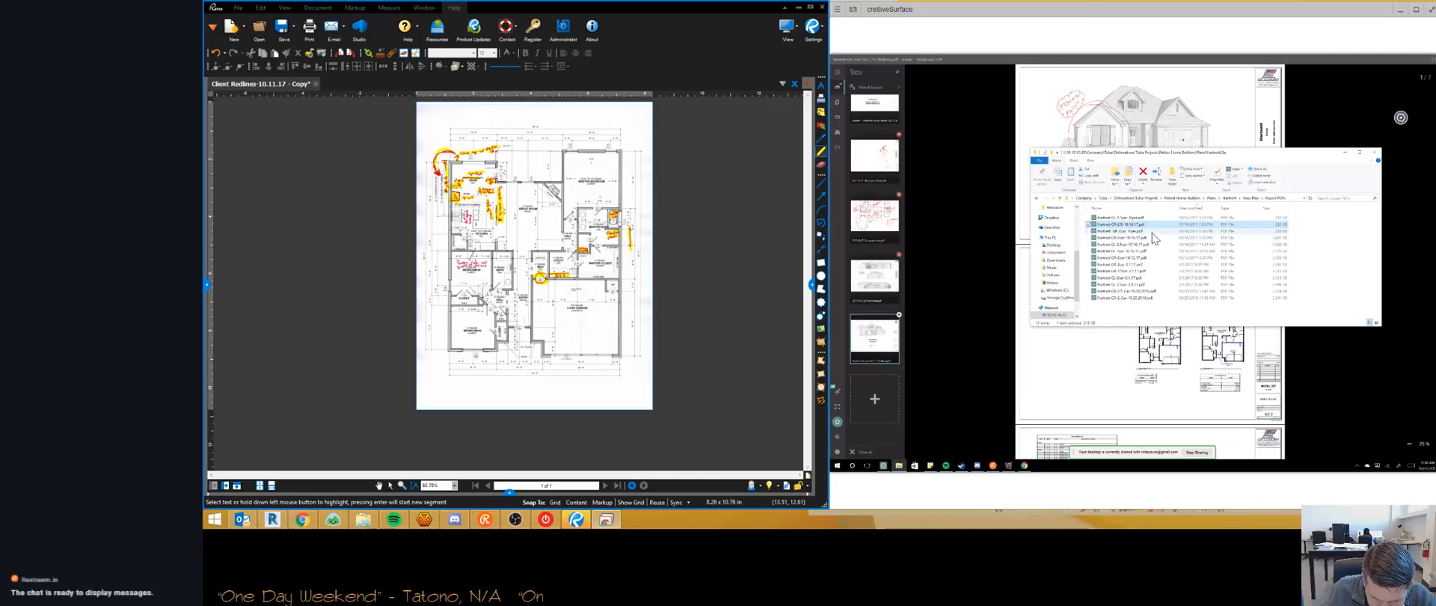
double_click(1151, 243)
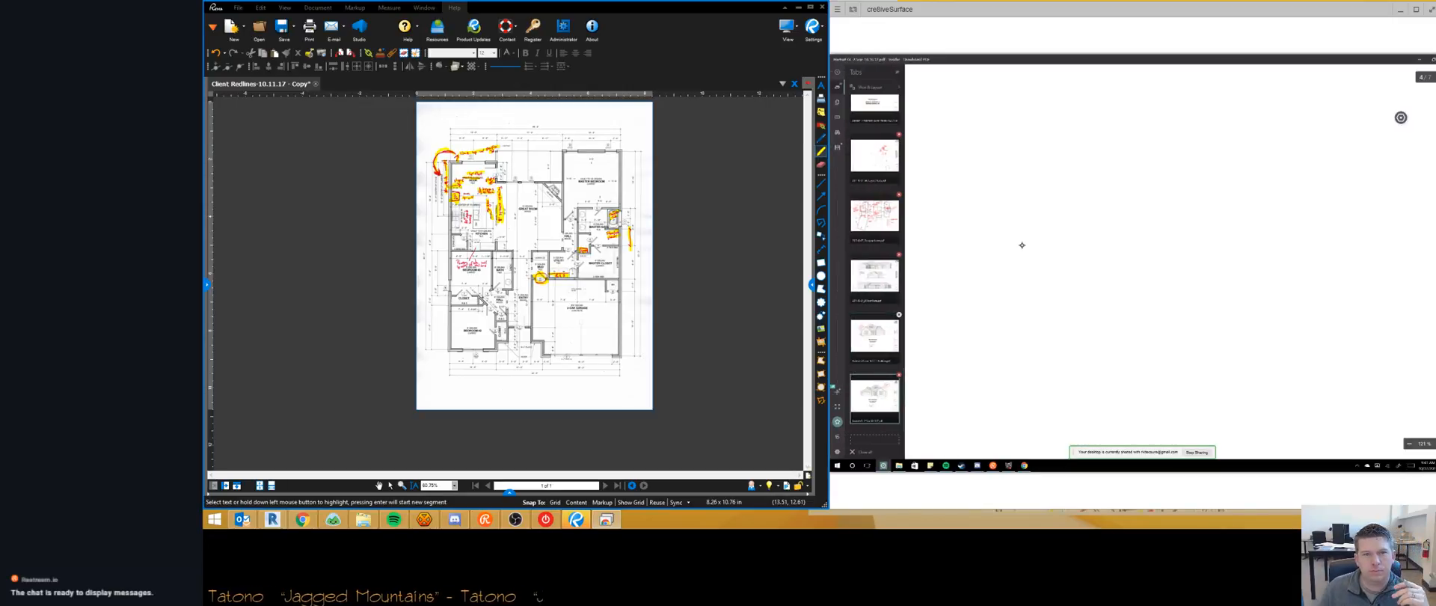
Step: Check the live stream in OBS and open the Restream chat
left_click(515, 519)
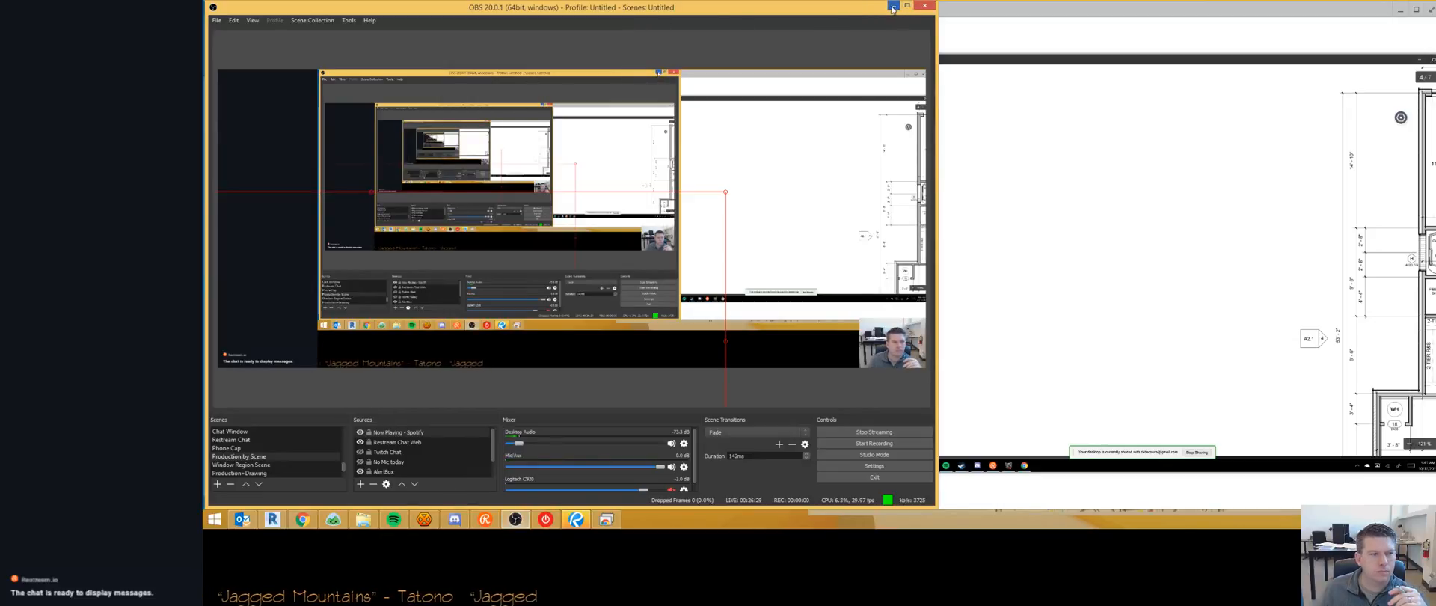
left_click(892, 7)
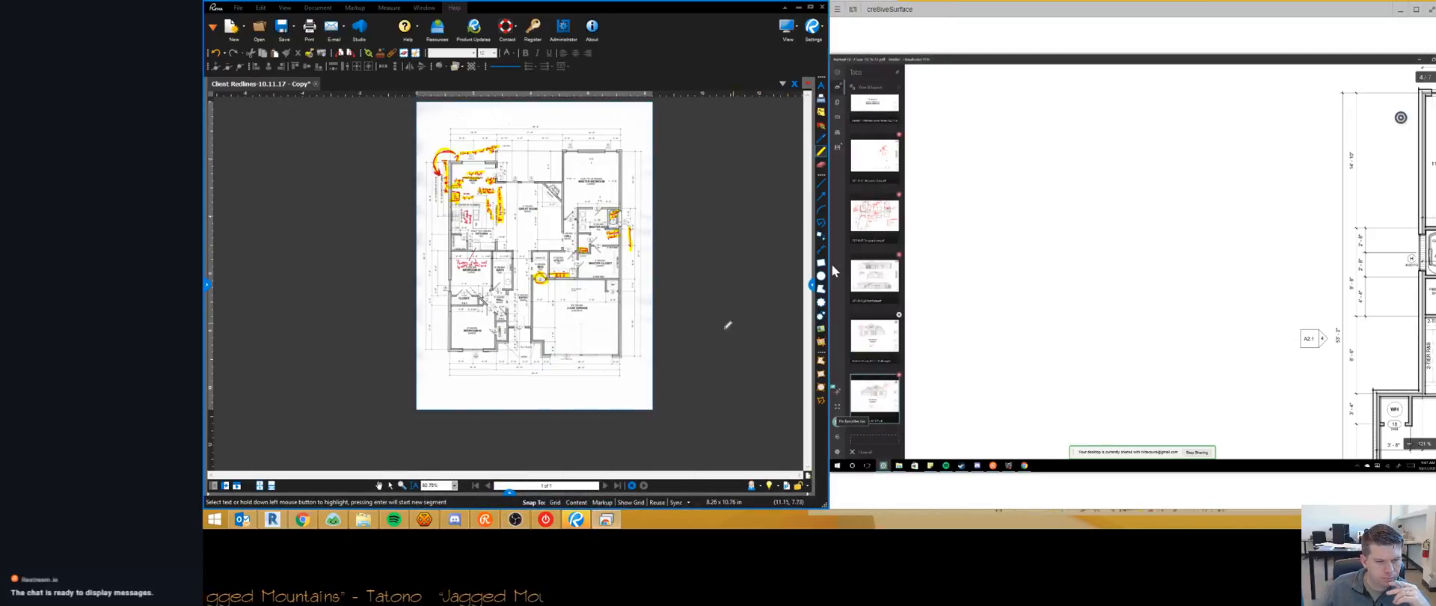
left_click(489, 520)
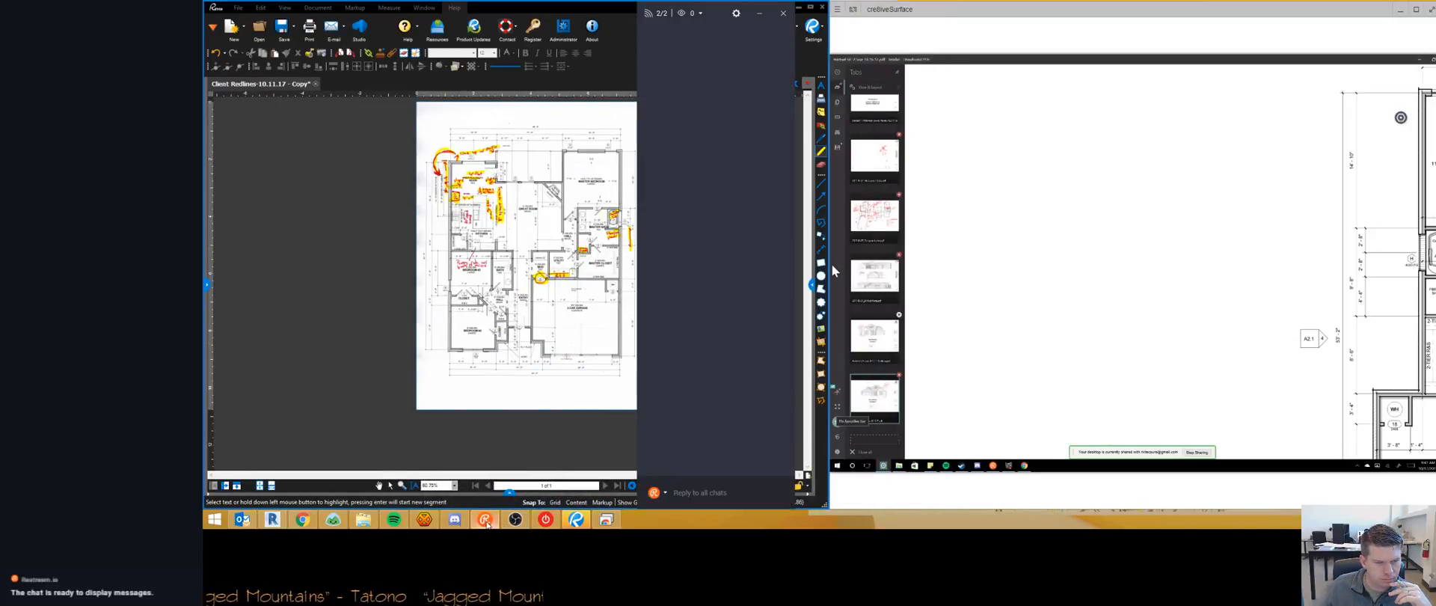
Step: Open the Revit project Hartnet-GL-2.5car(5).rvt from the Hartnett Base Plan folder, with its files sorted by date modified
left_click(761, 15)
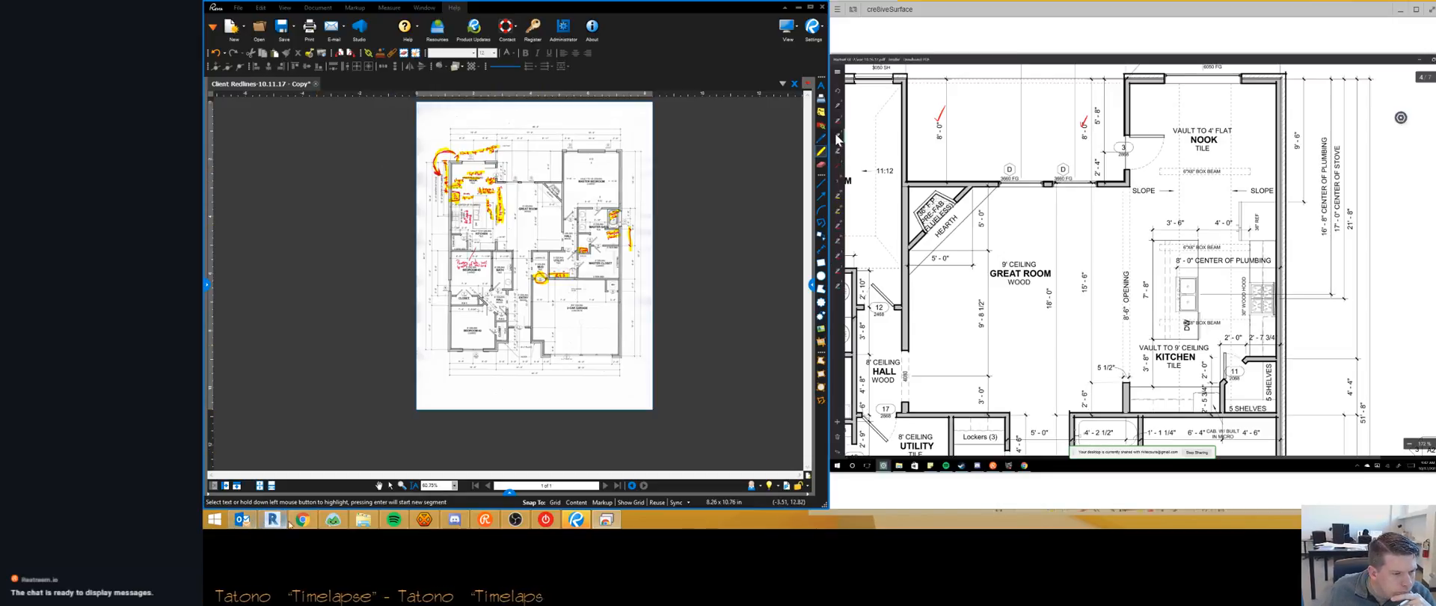
left_click(363, 519)
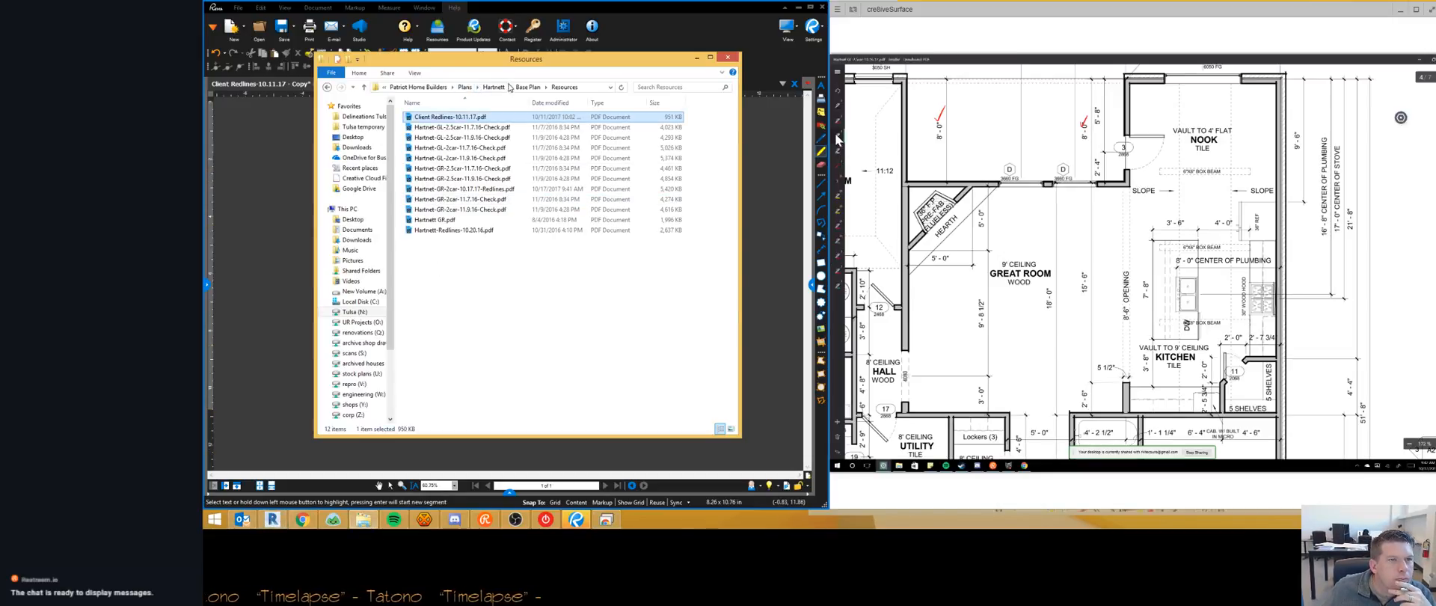
left_click(528, 86)
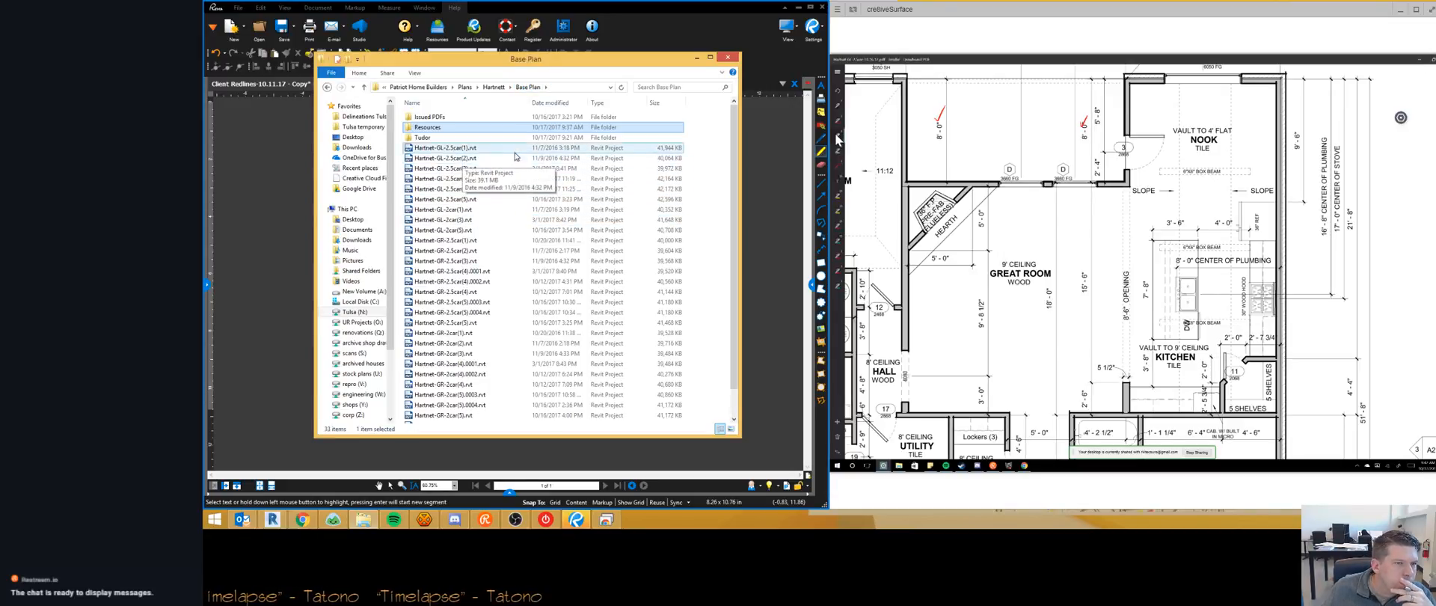
left_click(548, 103)
scroll(494, 215, "up", 2)
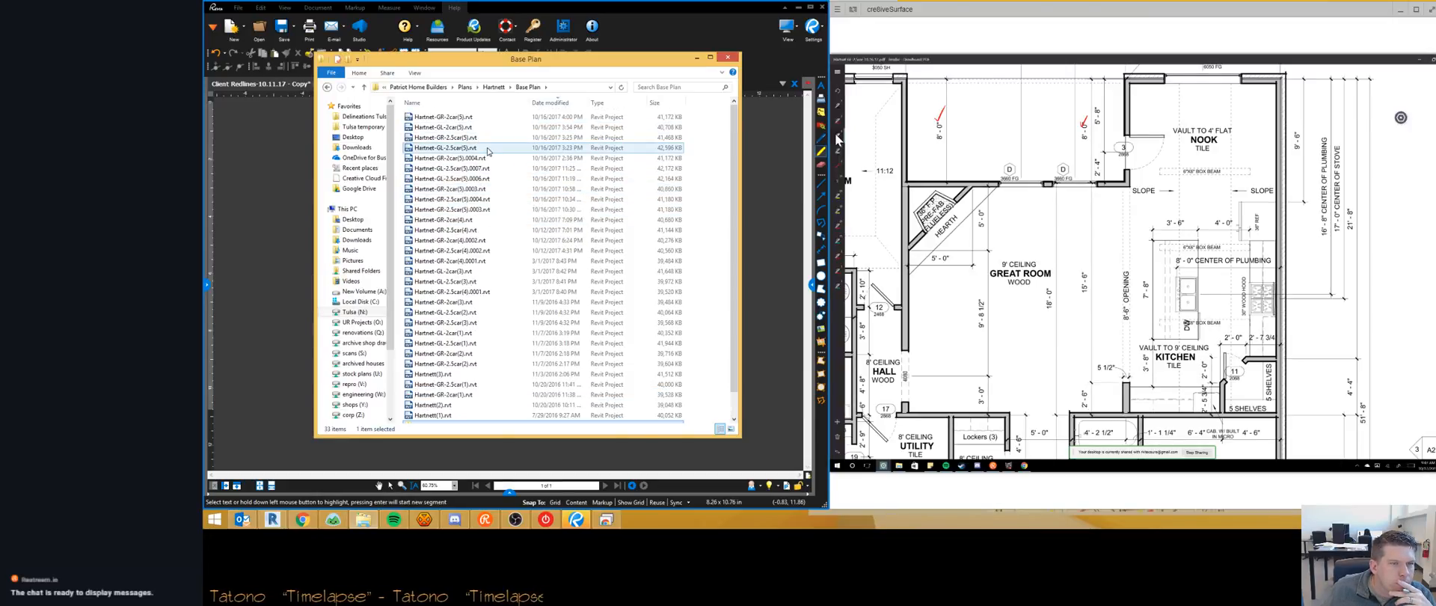
double_click(486, 148)
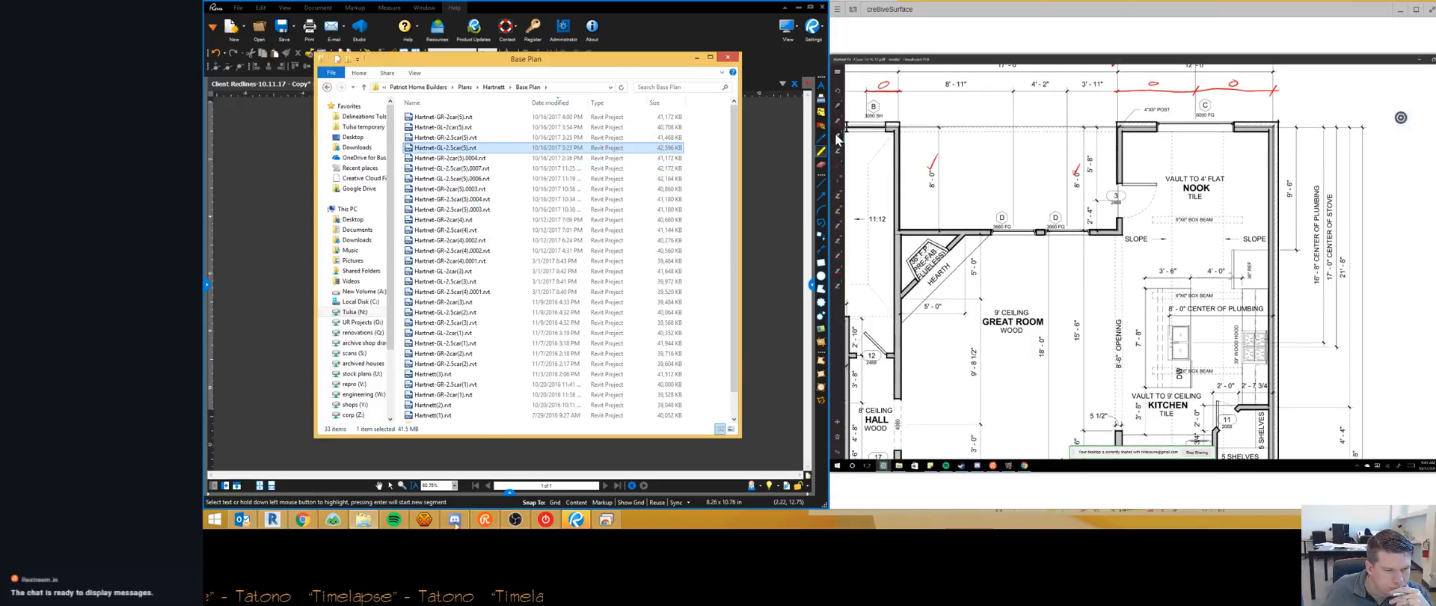
Step: Switch to Revu and delete all the yellow highlights from the copy of the 10.11.17 client redlines
left_click(574, 521)
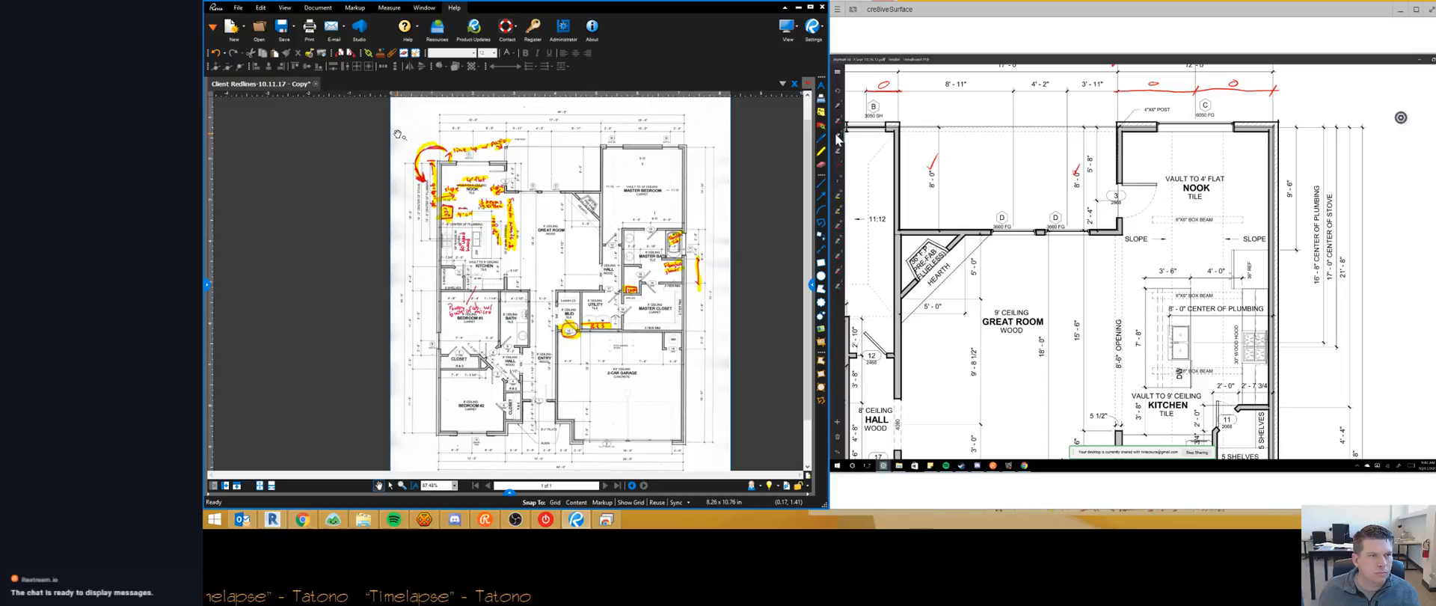
mouse_move(397, 135)
left_mouse_down()
mouse_move(420, 157)
mouse_move(389, 152)
left_mouse_up()
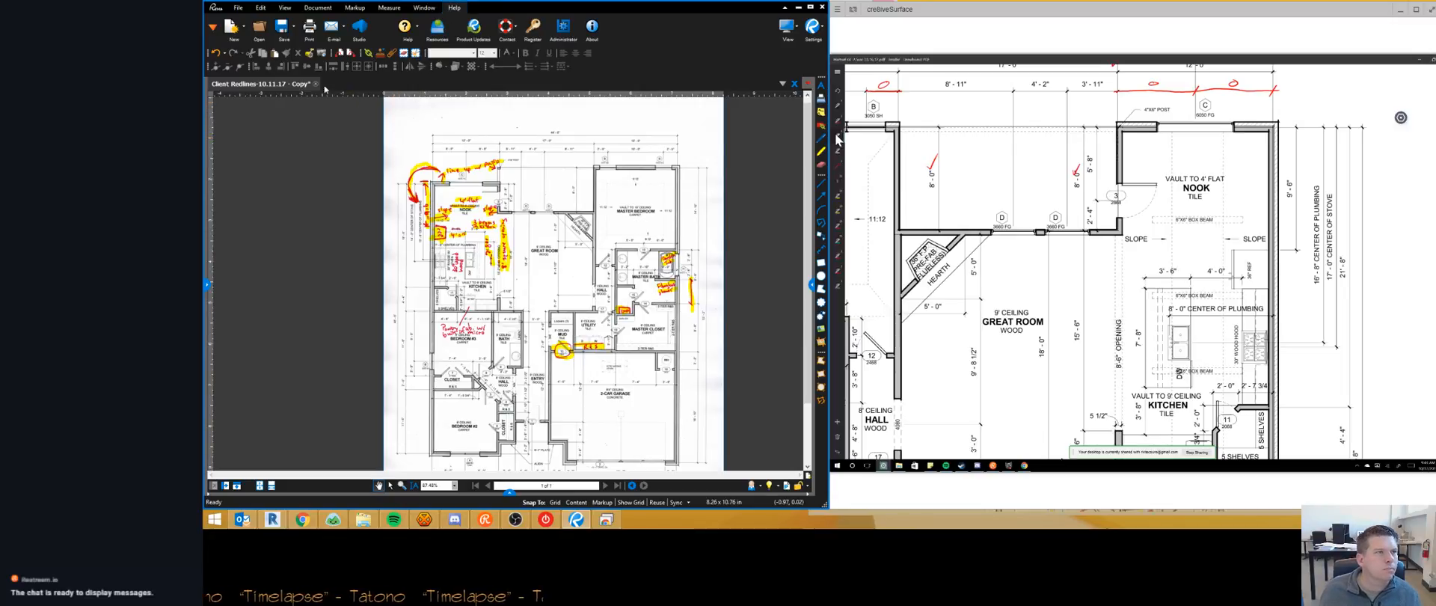
left_click(354, 8)
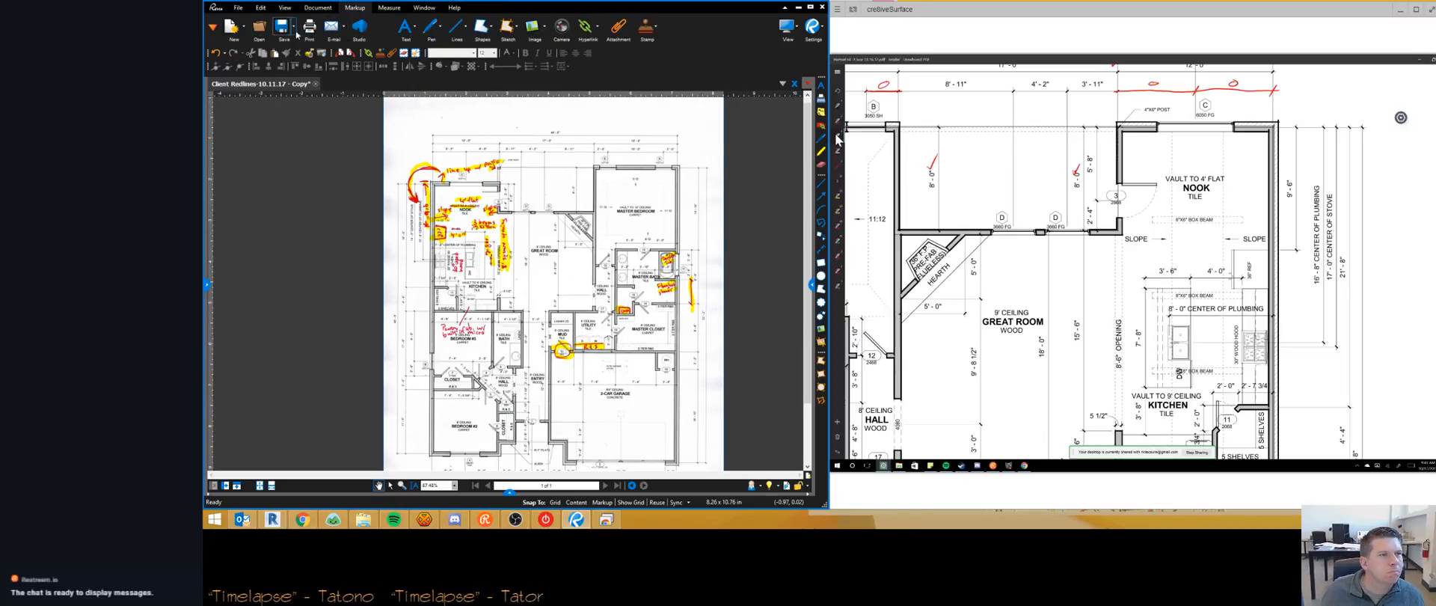
left_click(260, 7)
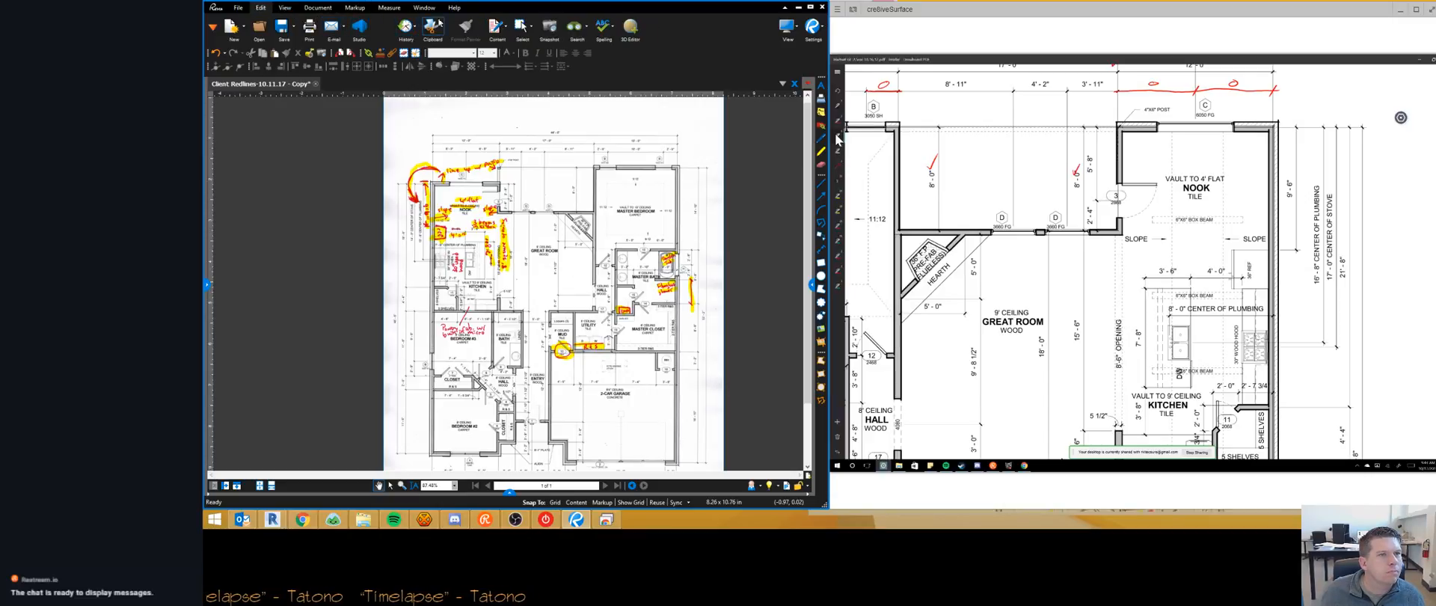
left_click(523, 28)
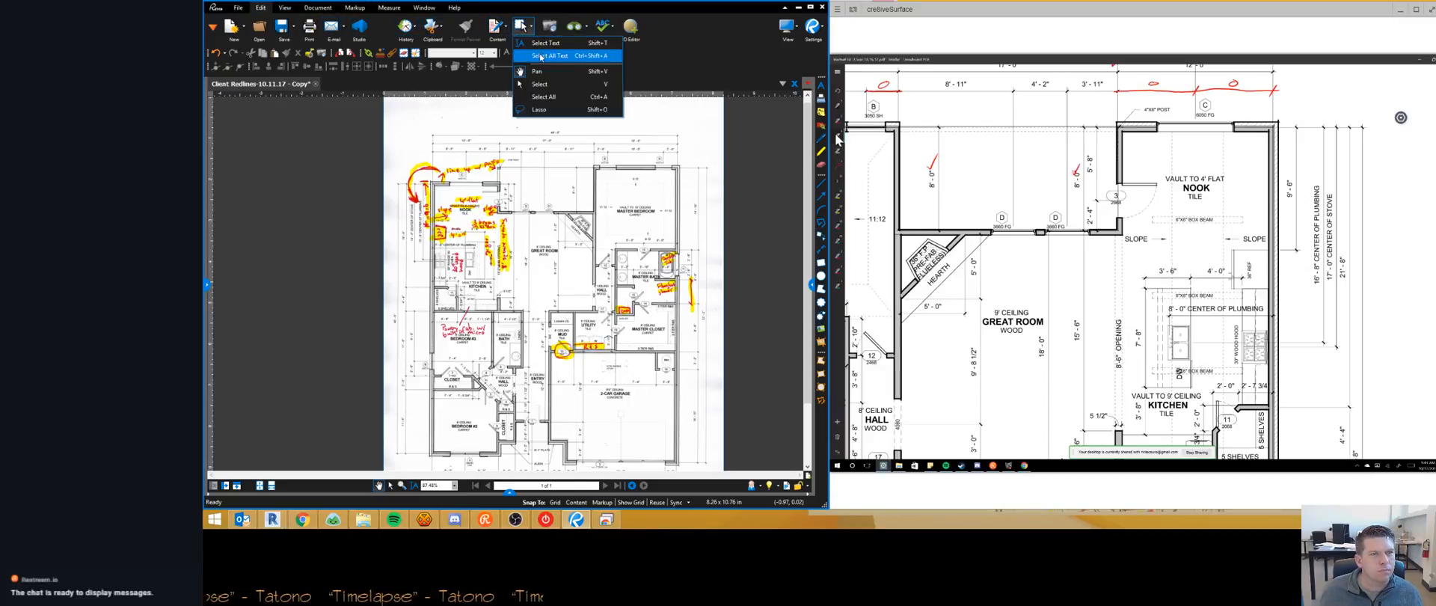
left_click(540, 84)
left_click_drag(393, 121, 711, 454)
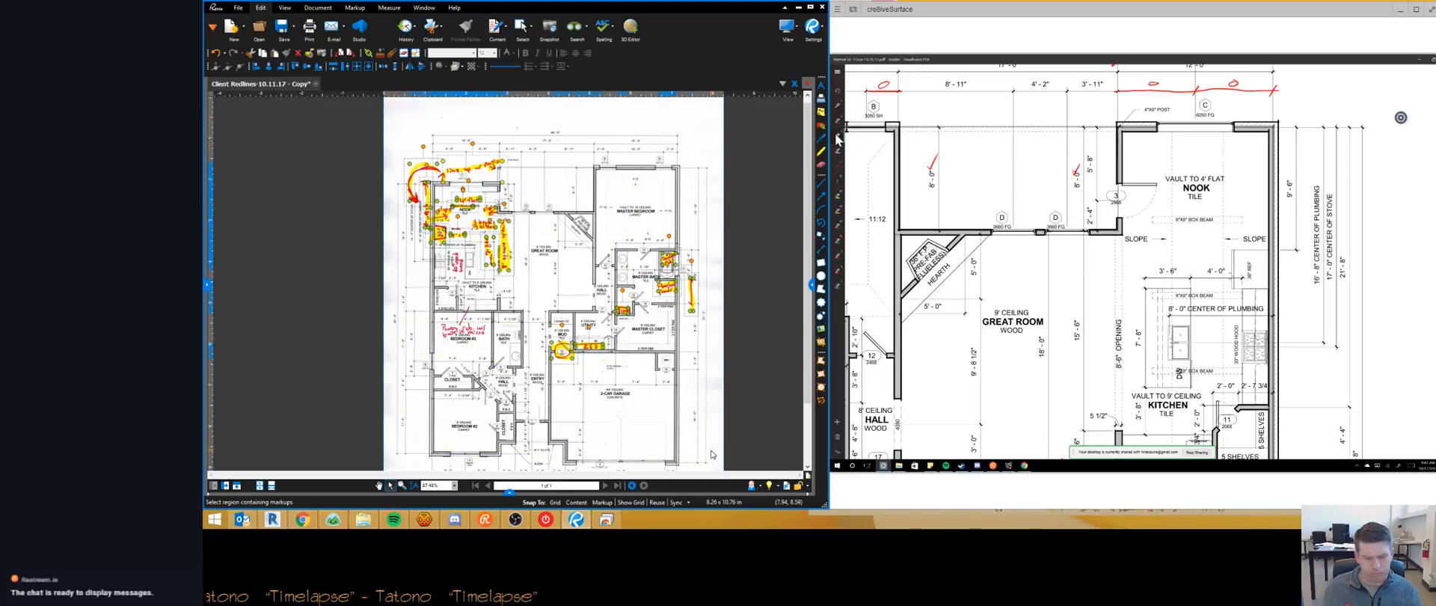
left_click(712, 454)
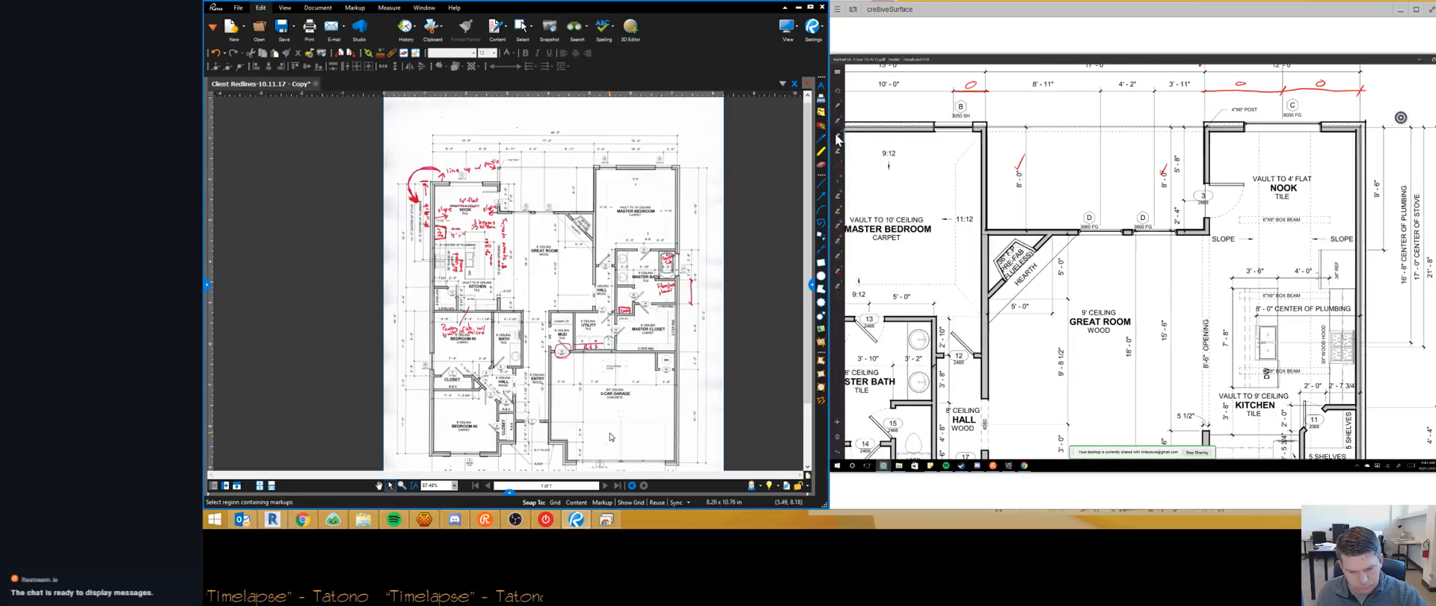
Step: Highlight the redline note above the nook and the curved red arrow at the nook's outer corner
key("h")
mouse_move(448, 170)
left_mouse_down()
mouse_move(511, 161)
mouse_move(439, 182)
left_mouse_up()
scroll(509, 280, "up", 1)
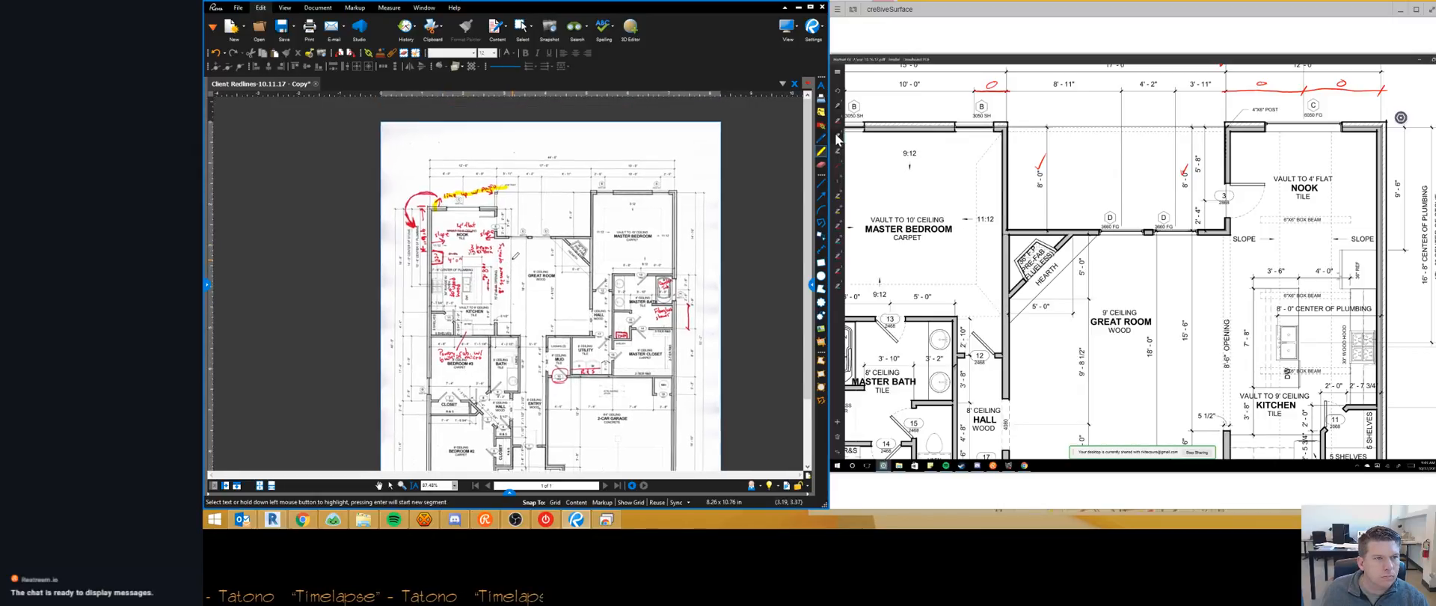
scroll(597, 174, "up", 2, "ctrl")
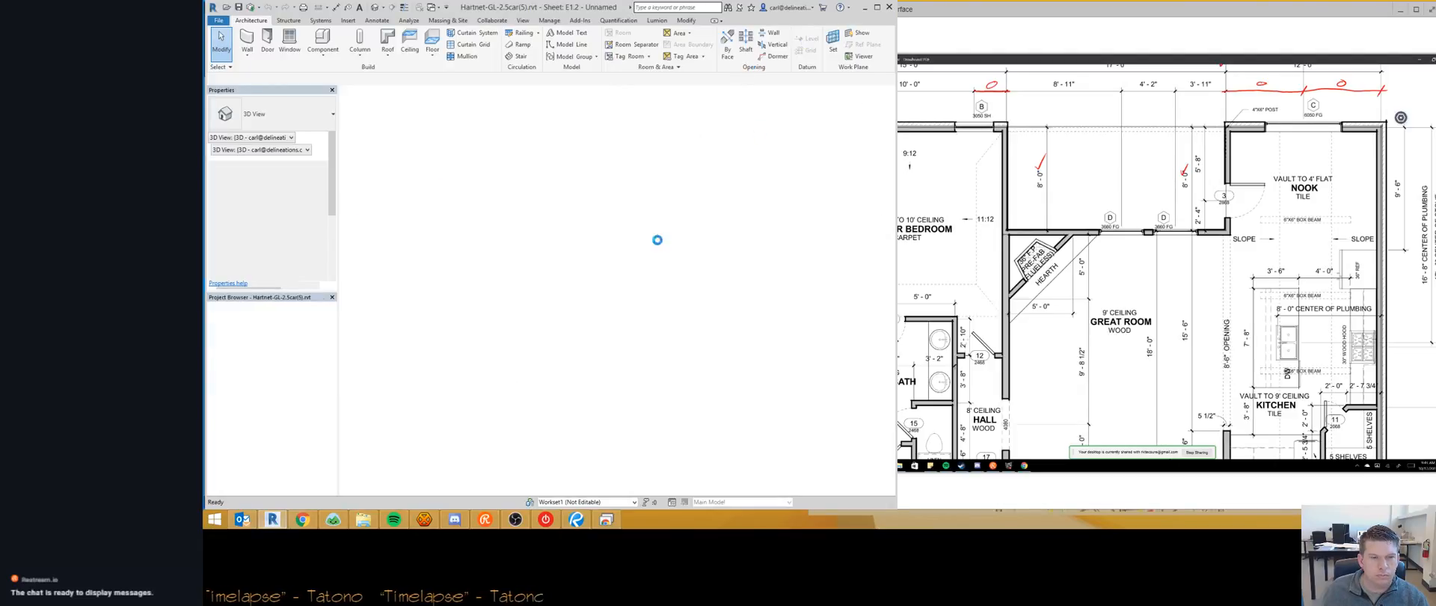
Step: Highlight the nook's exterior dimension redline, the 4' flat note, the kitchen's vertical dimension redline and the 8' square opening note
left_click(576, 519)
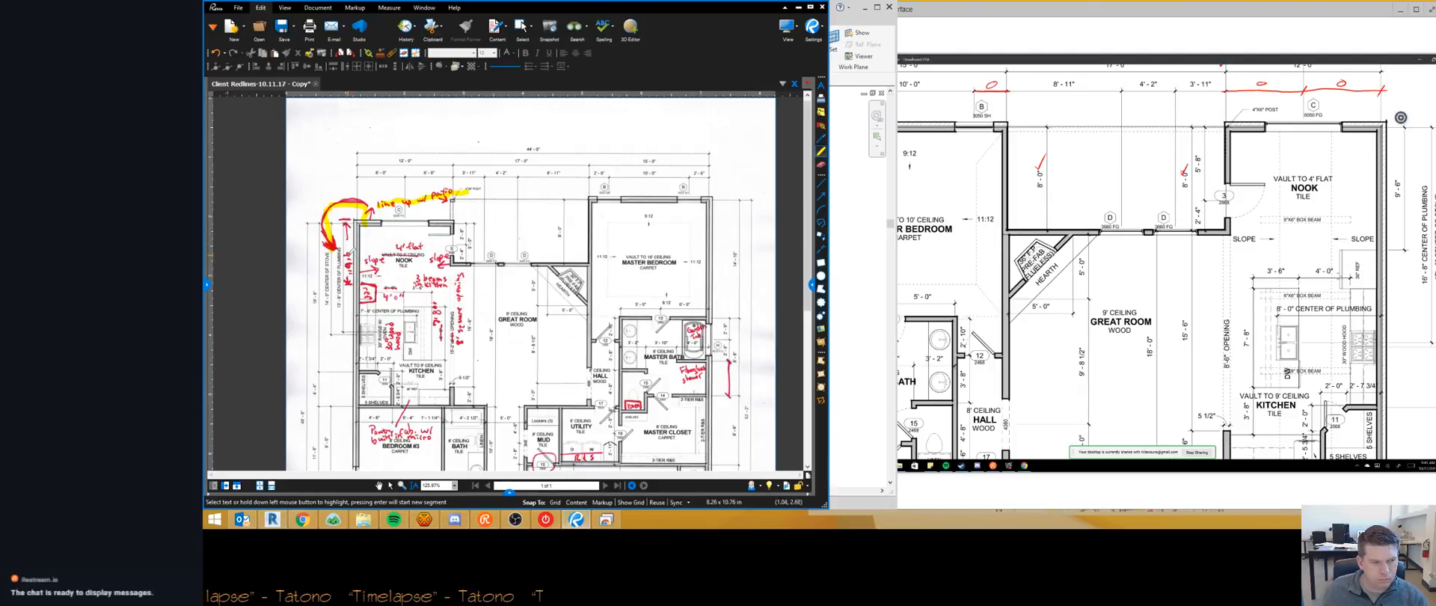
mouse_move(347, 218)
left_mouse_down()
mouse_move(348, 260)
mouse_move(394, 244)
mouse_move(421, 255)
left_mouse_up()
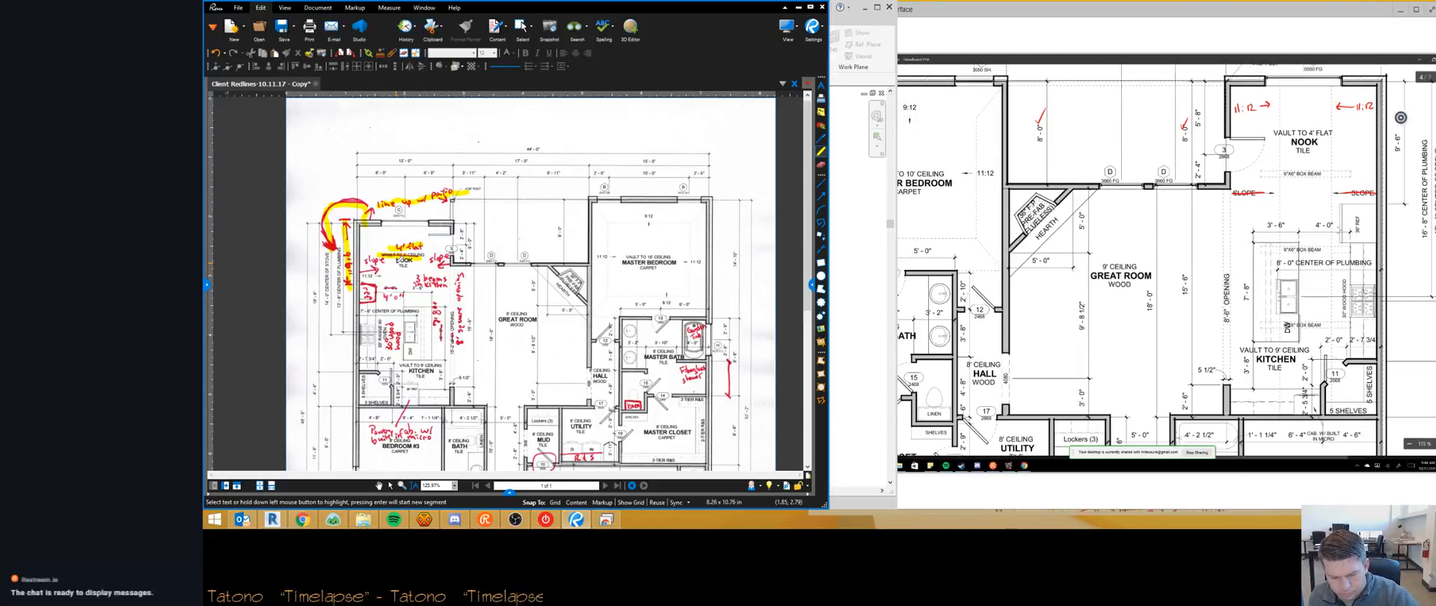
mouse_move(440, 302)
left_mouse_down()
mouse_move(450, 338)
mouse_move(444, 304)
left_mouse_up()
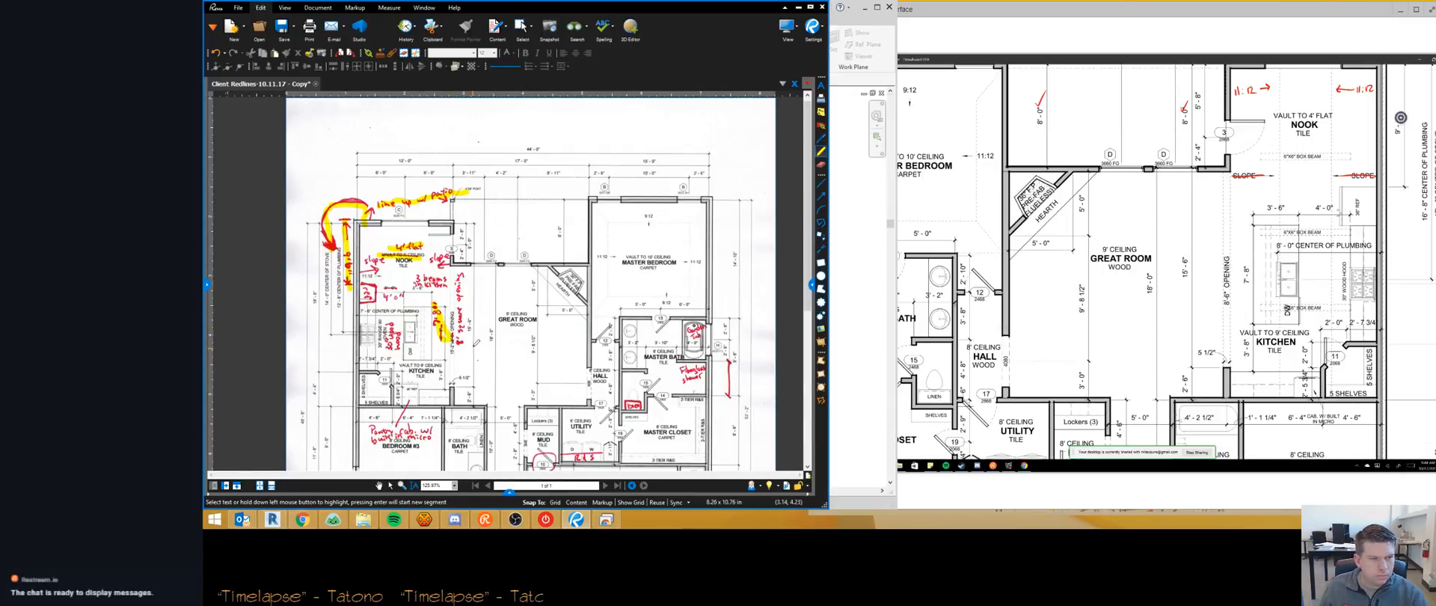
scroll(464, 345, "up", 3)
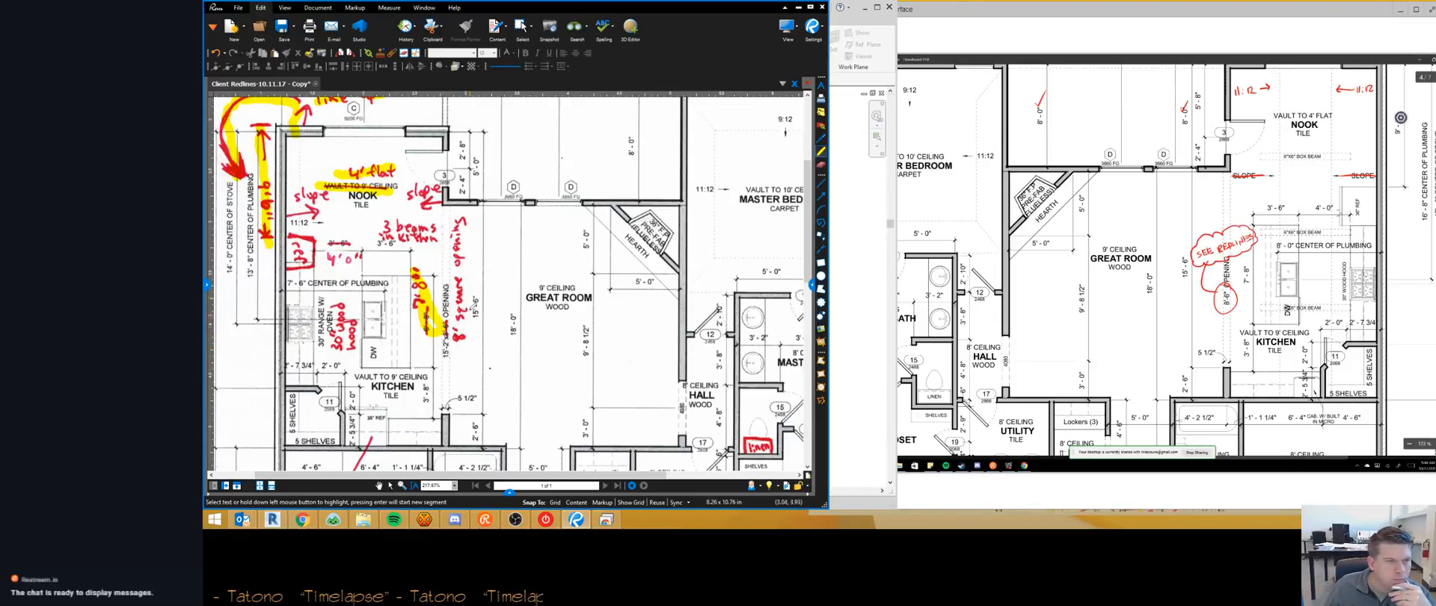
left_click_drag(458, 219, 463, 340)
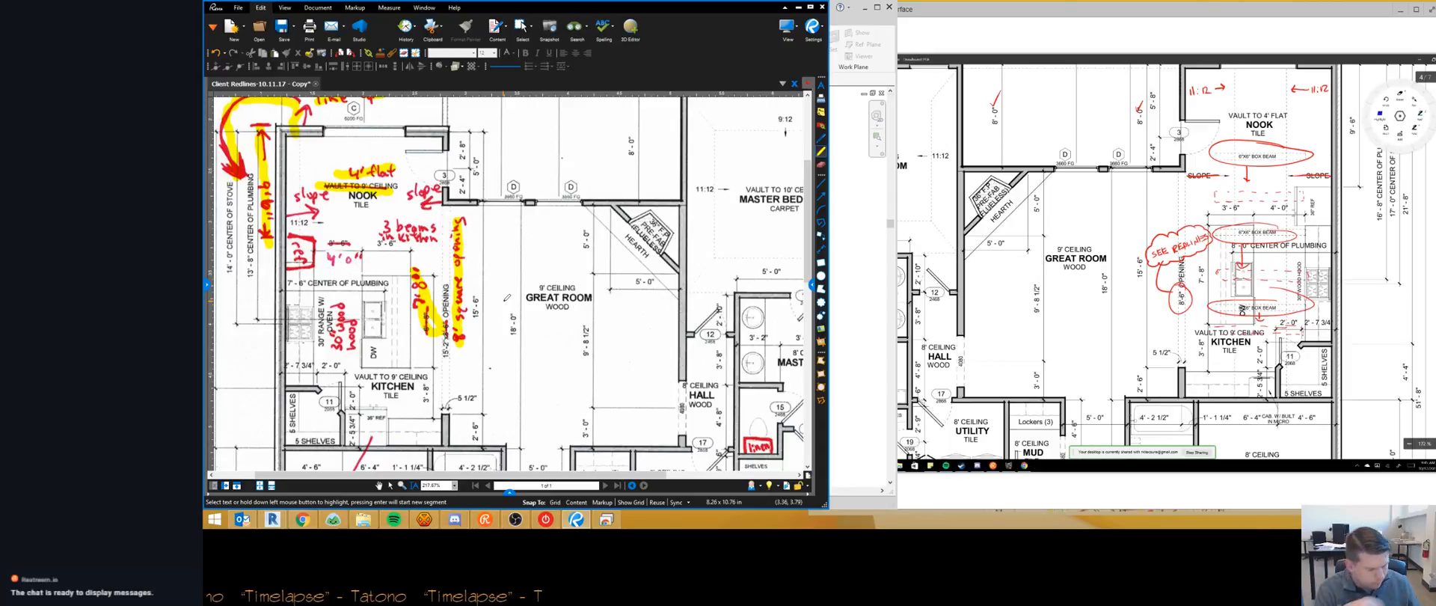
Step: Switch to Chrome and search Google in a new tab for drawboard pro pdf
left_click(302, 518)
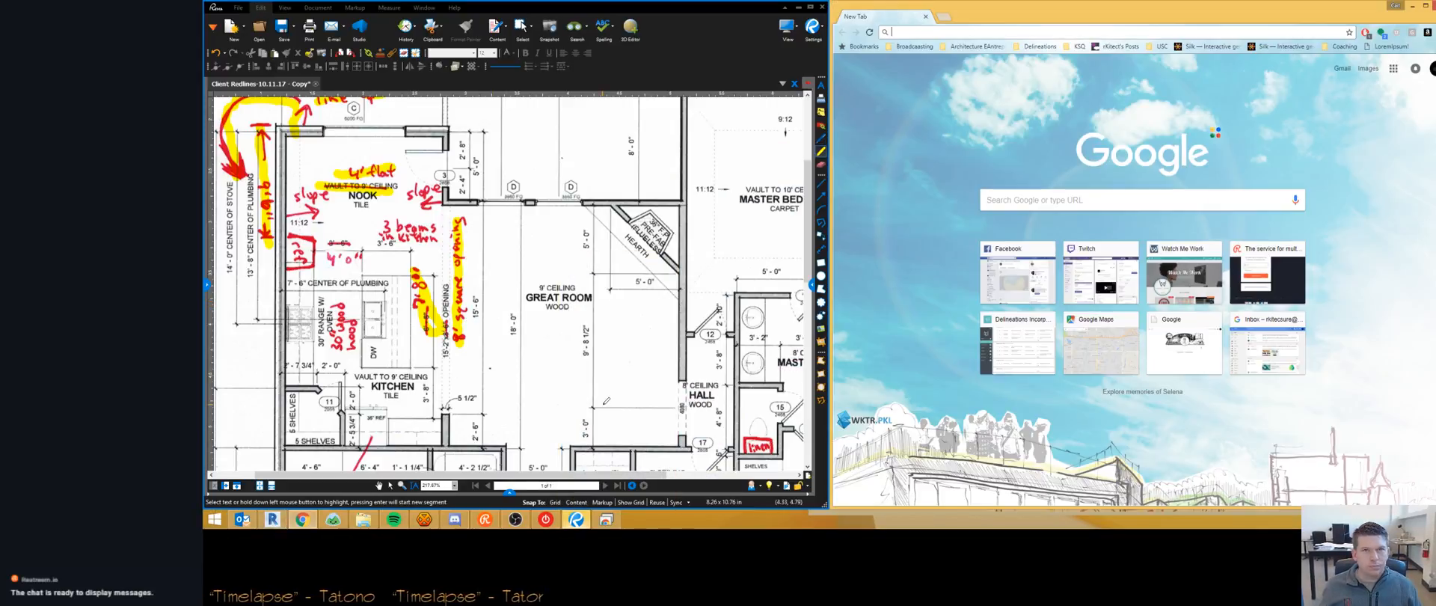
key("ctrl+t")
type("bradboard pro")
key("Return")
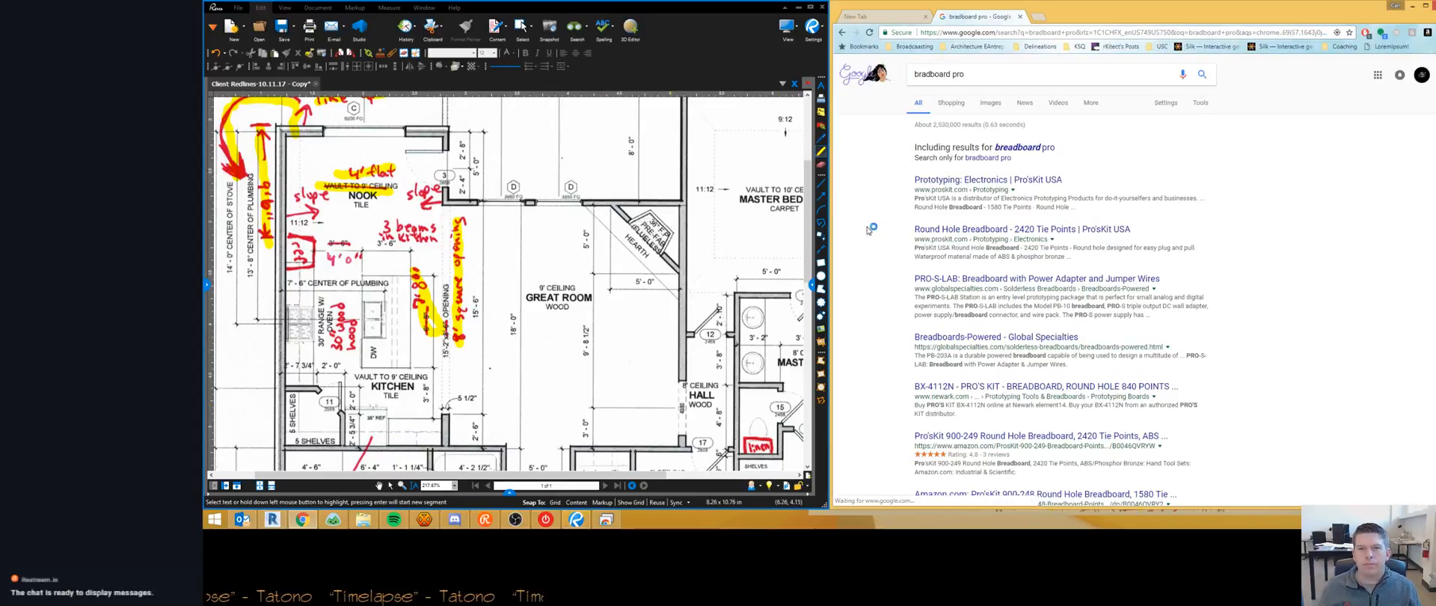
triple_click(980, 69)
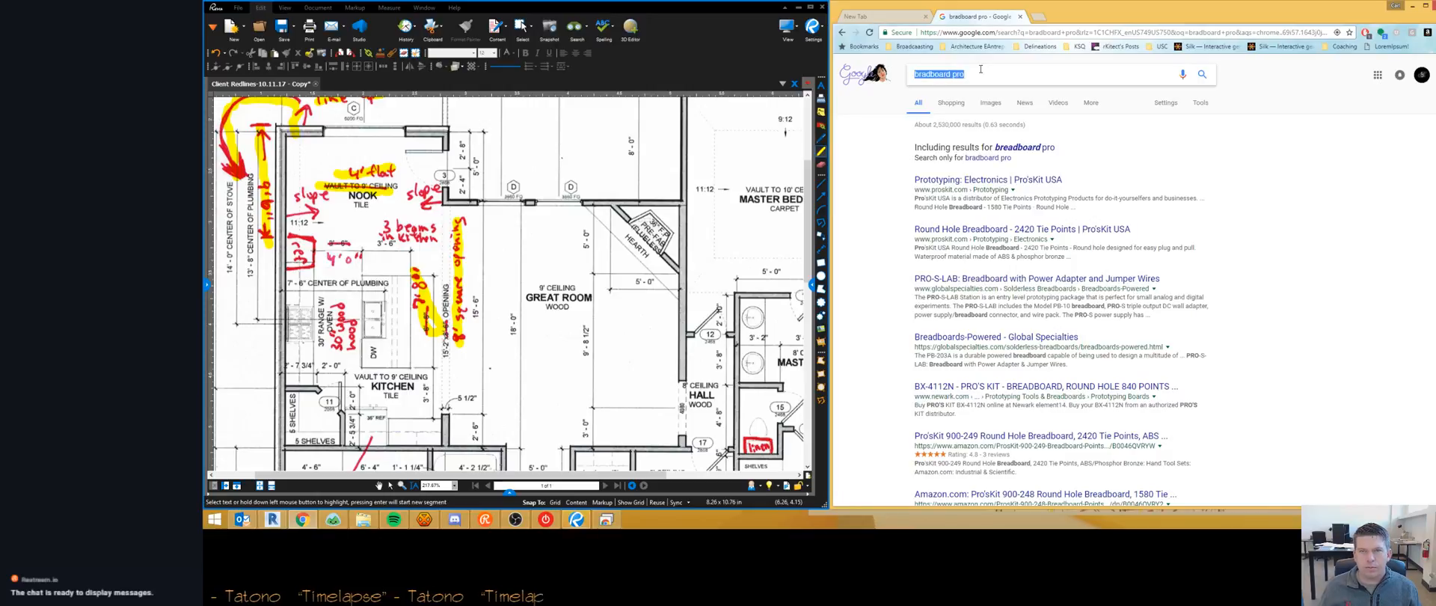
type("draw")
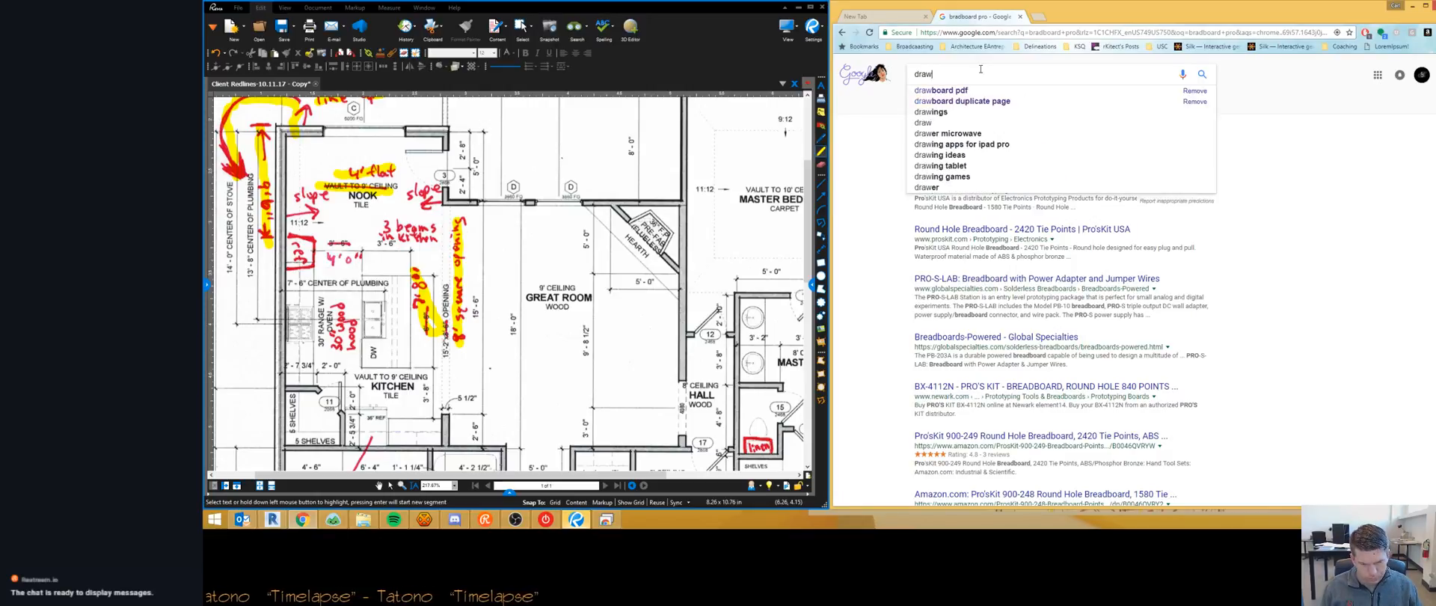
type("board p")
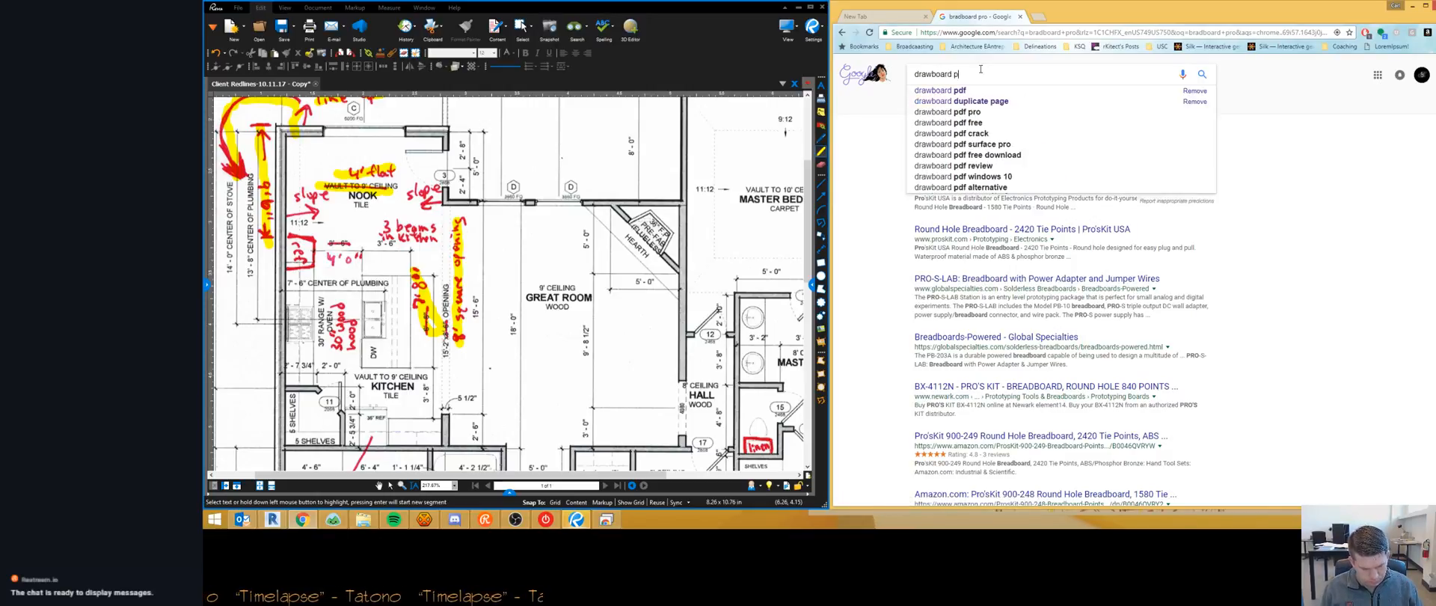
type("ro pf")
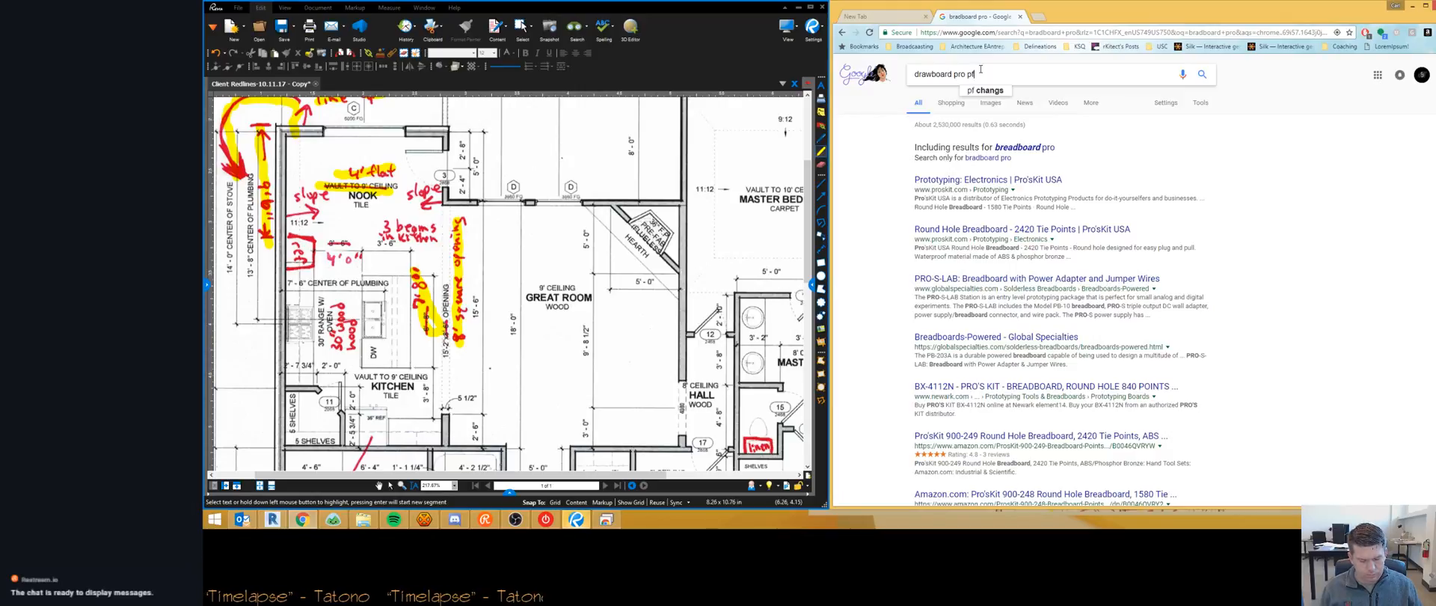
key("BackSpace")
type("df")
key("Return")
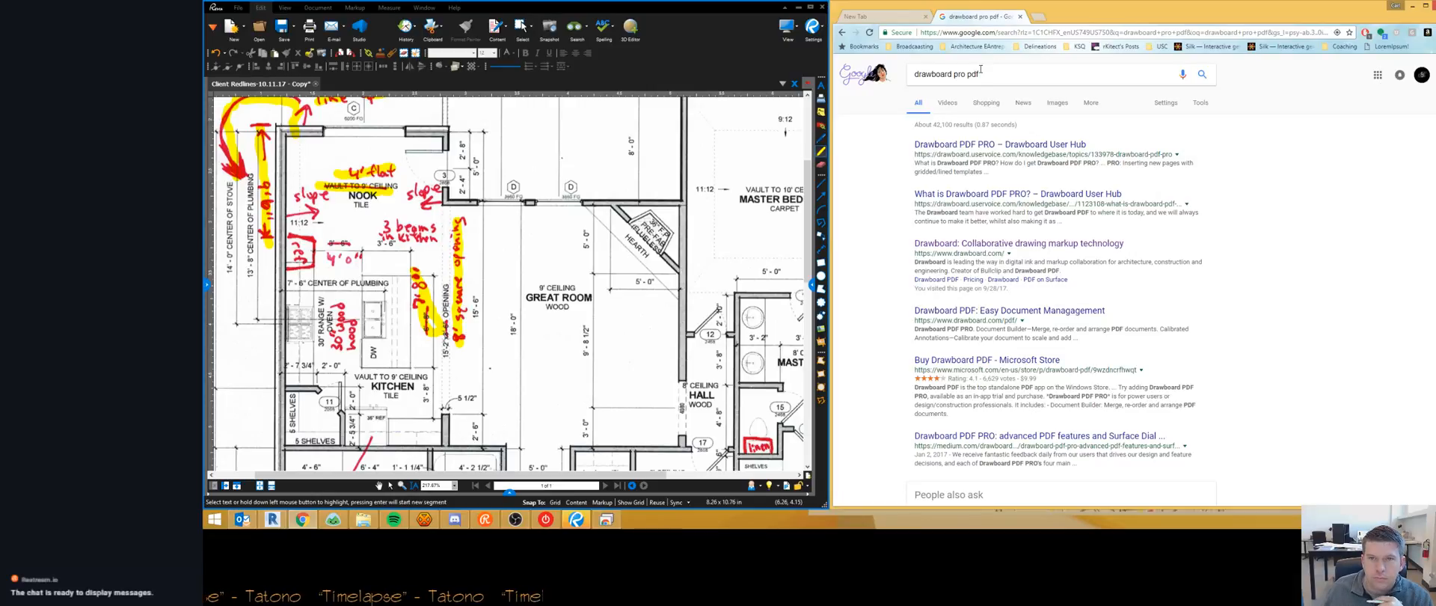
Step: Open the Drawboard PDF PRO user hub and read the article on how to get Drawboard PDF PRO
left_click(962, 147)
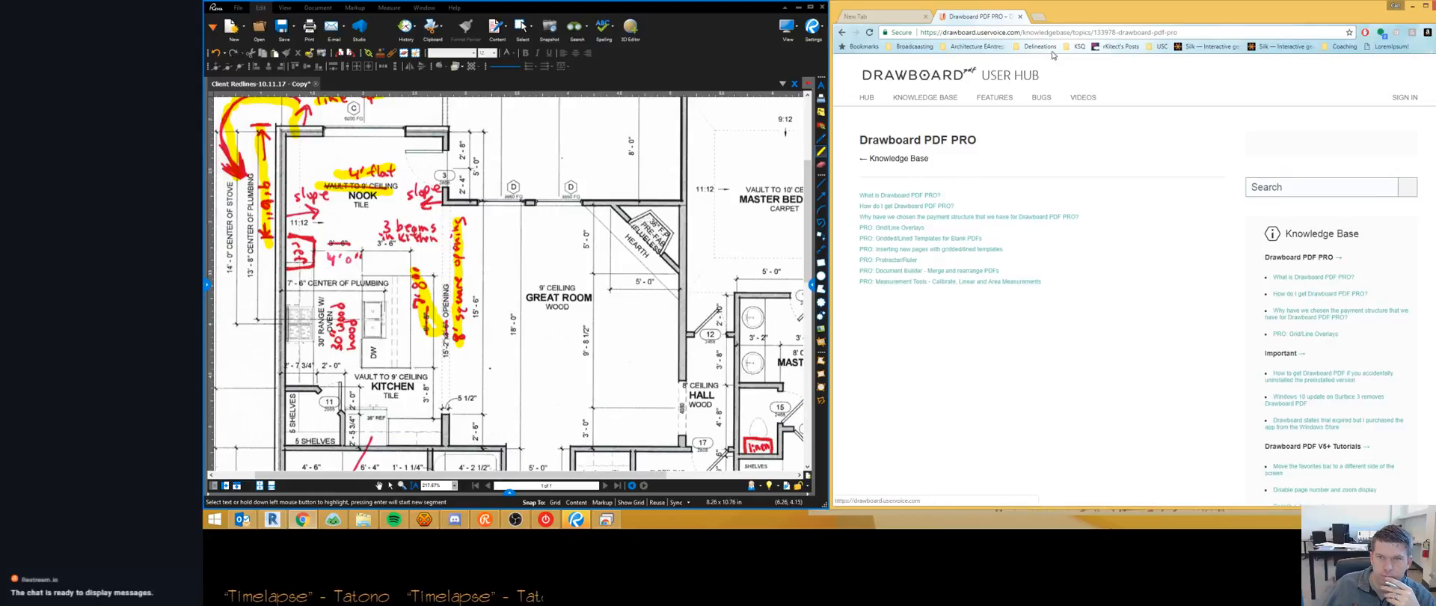
left_click(889, 205)
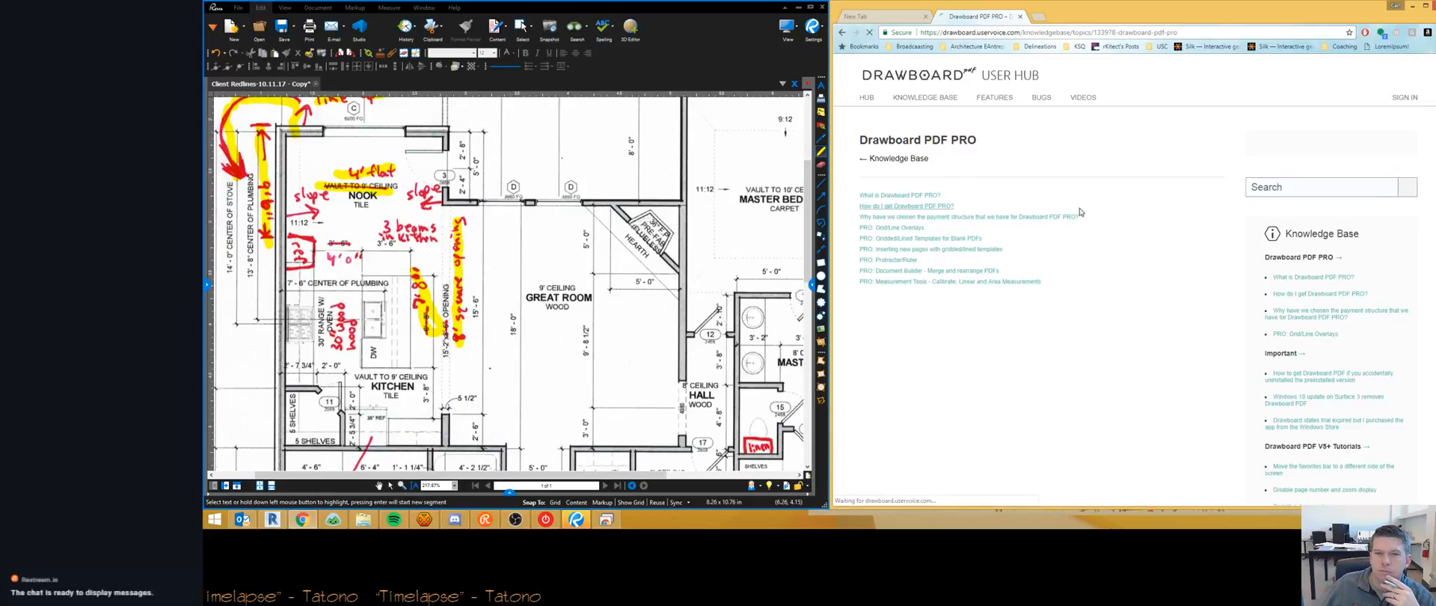
scroll(1047, 216, "down", 2)
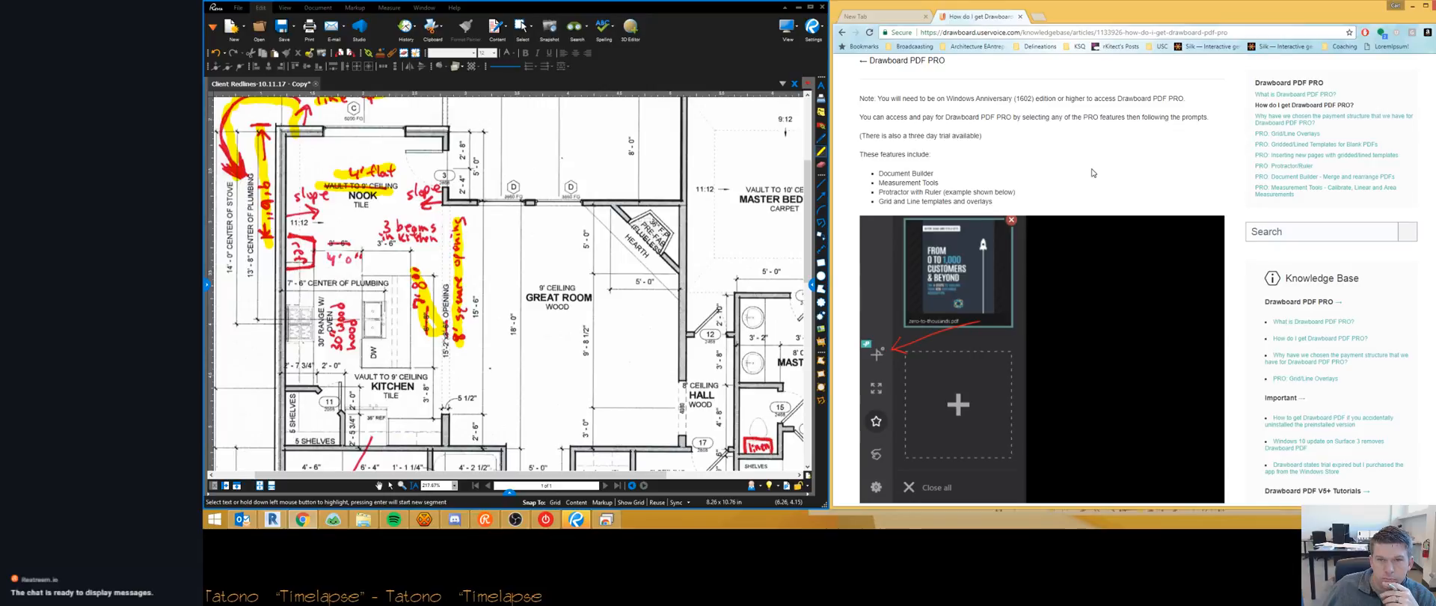
scroll(1069, 163, "down", 5)
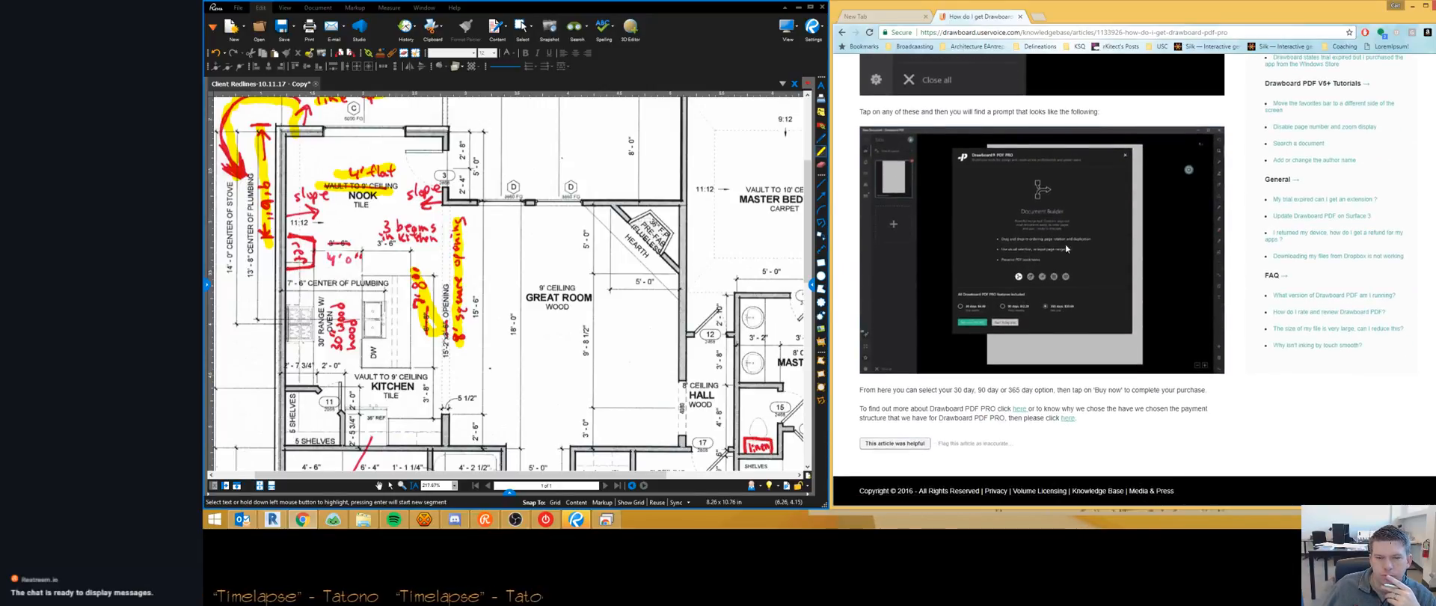
scroll(993, 427, "up", 15)
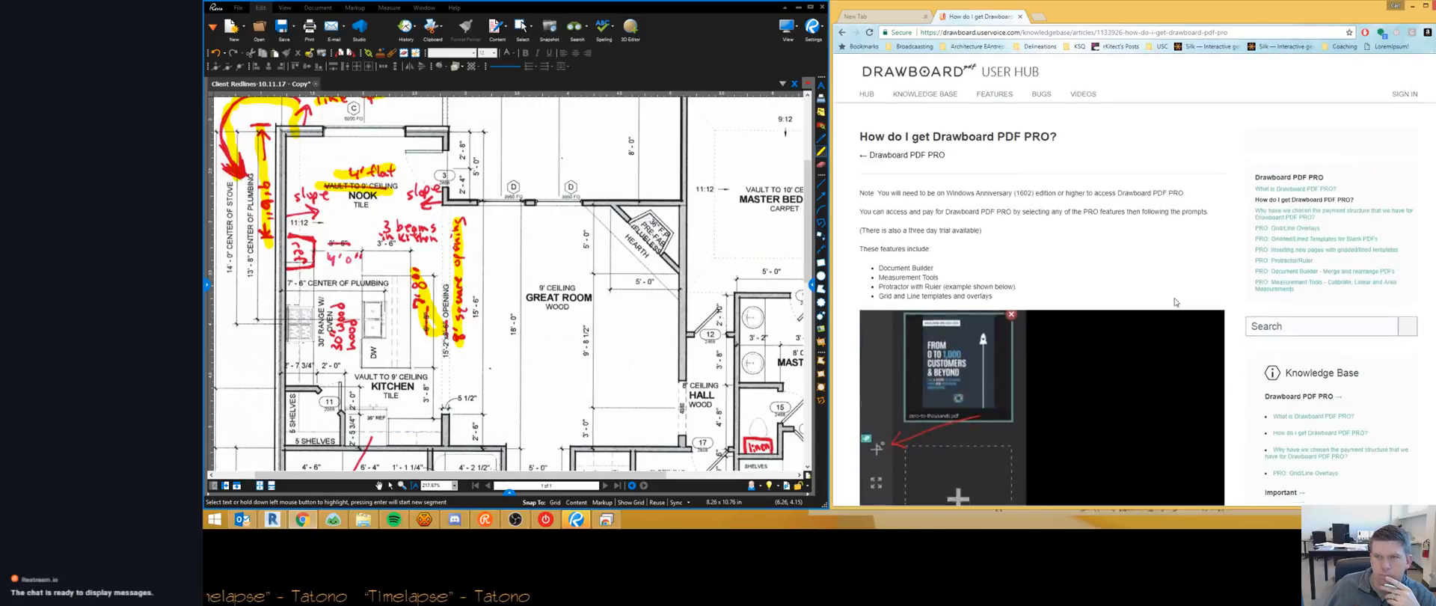
Step: Close the Drawboard help page, minimize the creativeSurface view and bring the 10.11.17 Revisions discussion to the front
left_click(1020, 17)
key("ctrl+w")
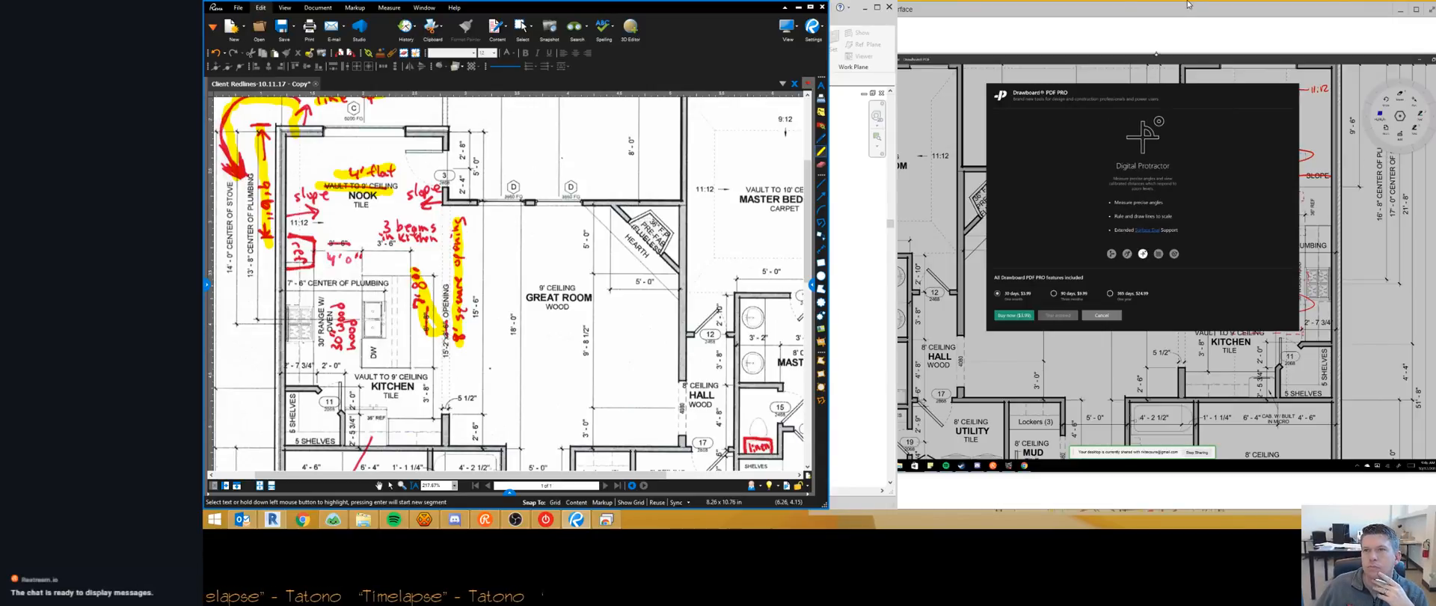
left_click(834, 83)
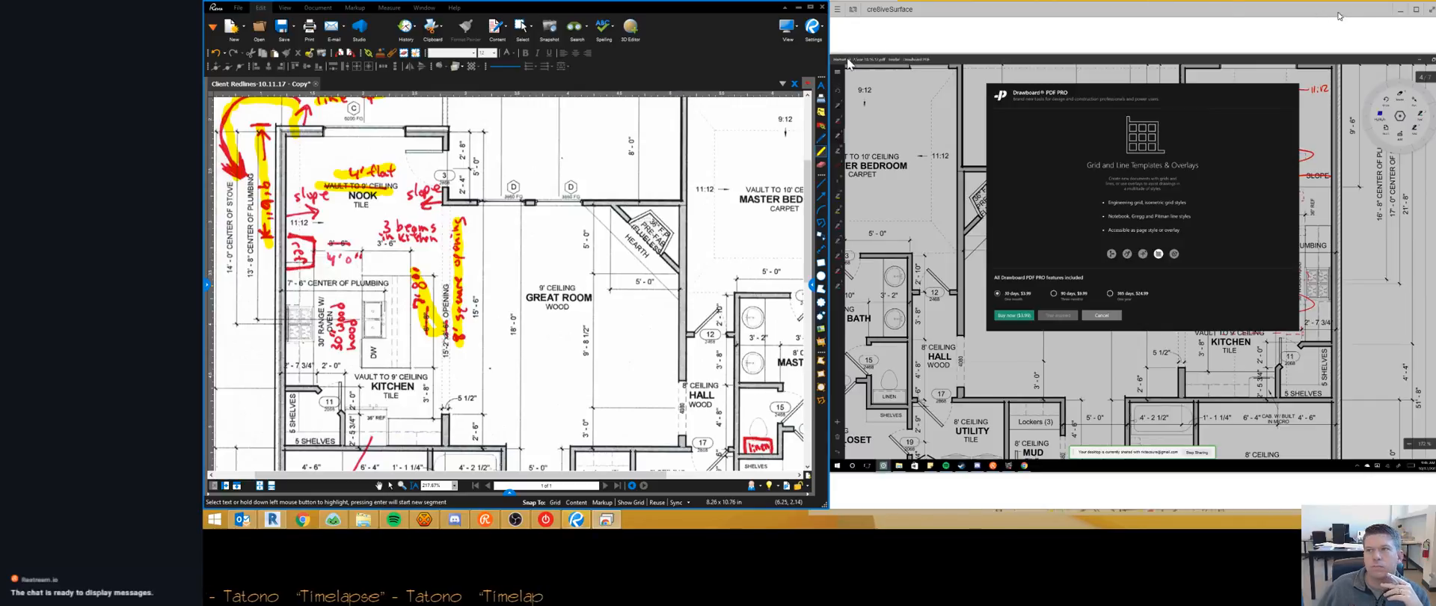
left_click(1399, 9)
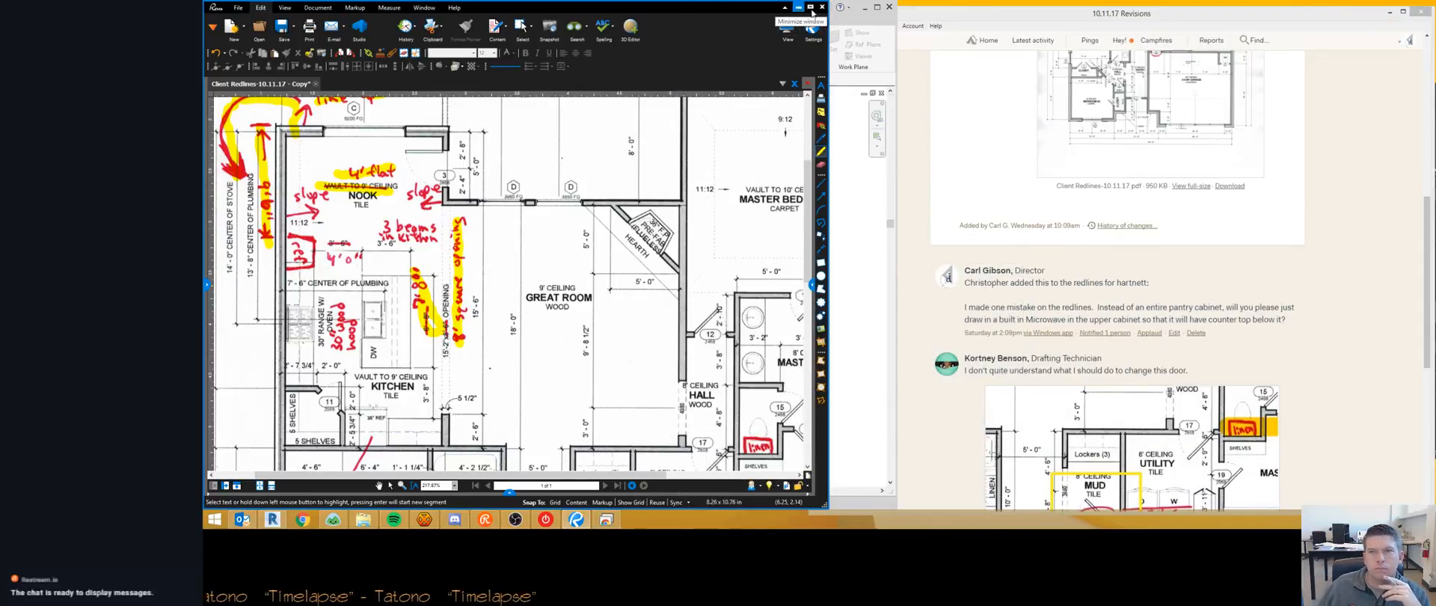
left_click(1388, 12)
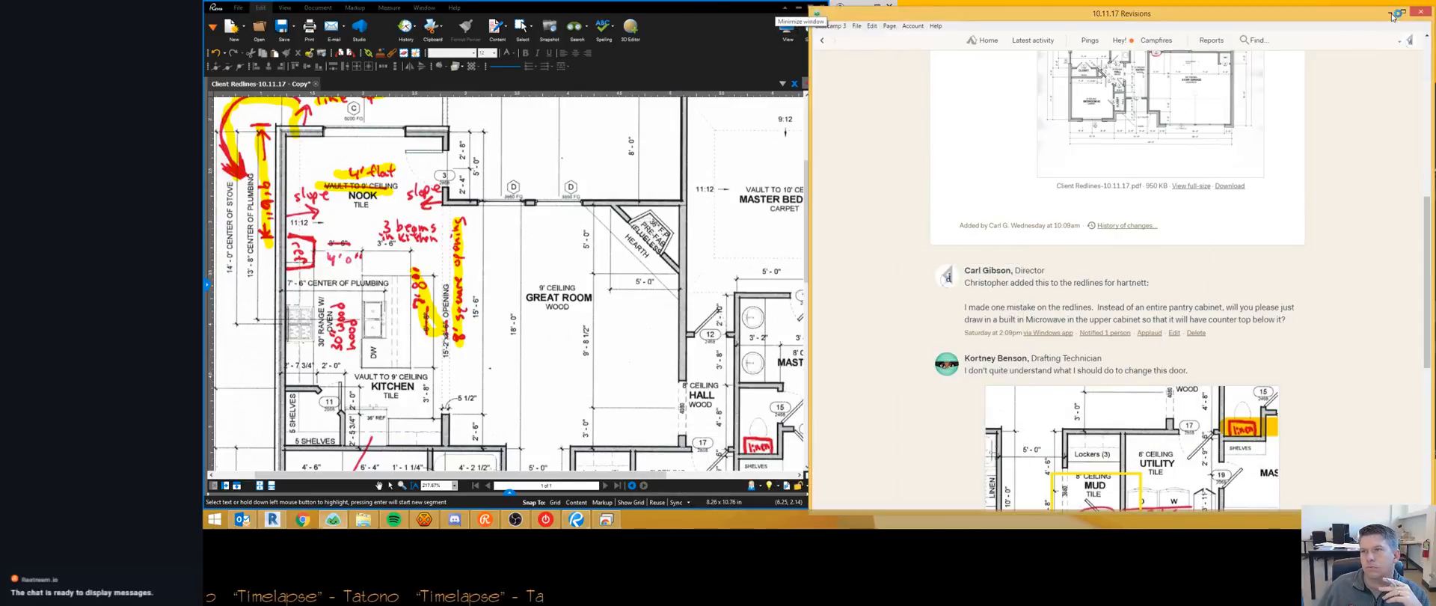
Step: Switch to the Hartnett Revit model and open sheet A1.2 - FLOOR PLANS
left_click(619, 519)
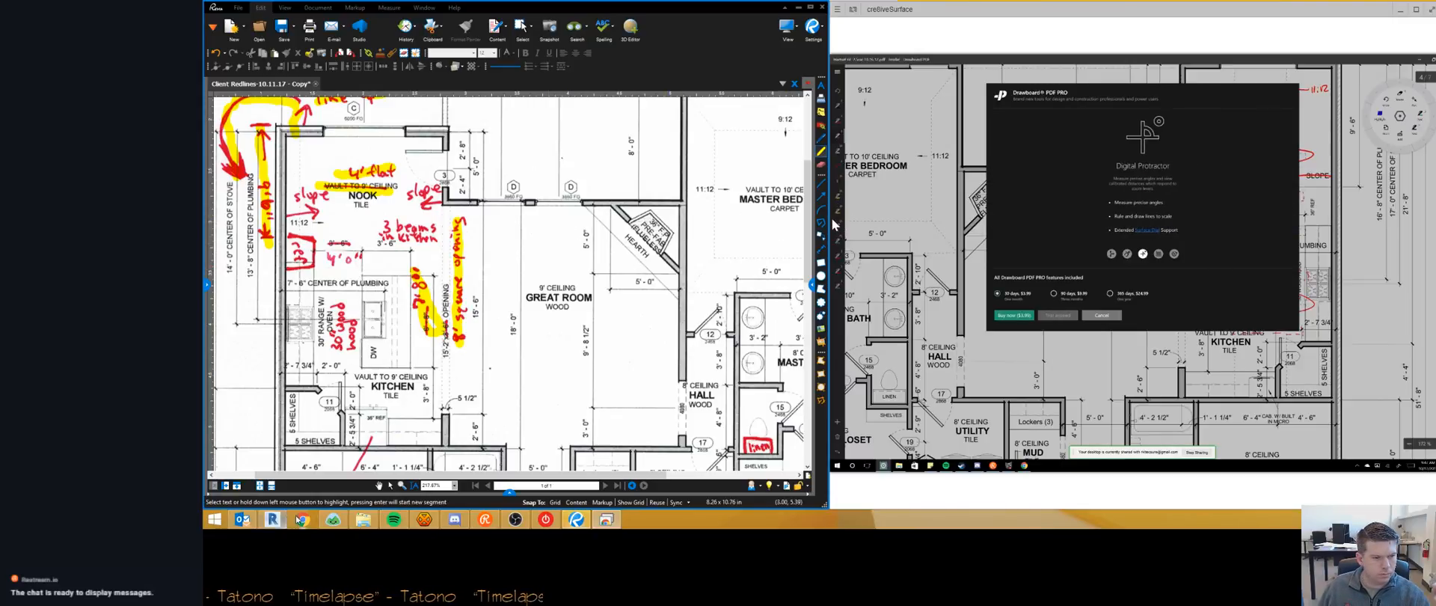
left_click(272, 518)
left_click(282, 378)
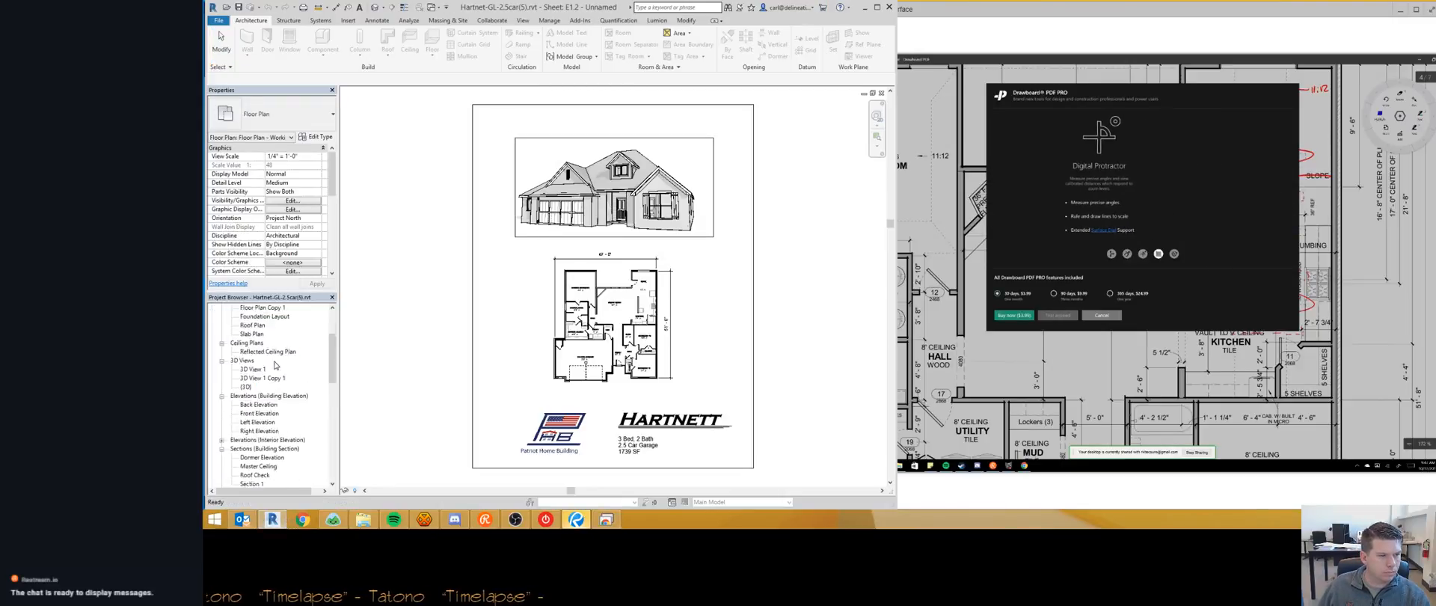
scroll(269, 389, "down", 10)
double_click(258, 395)
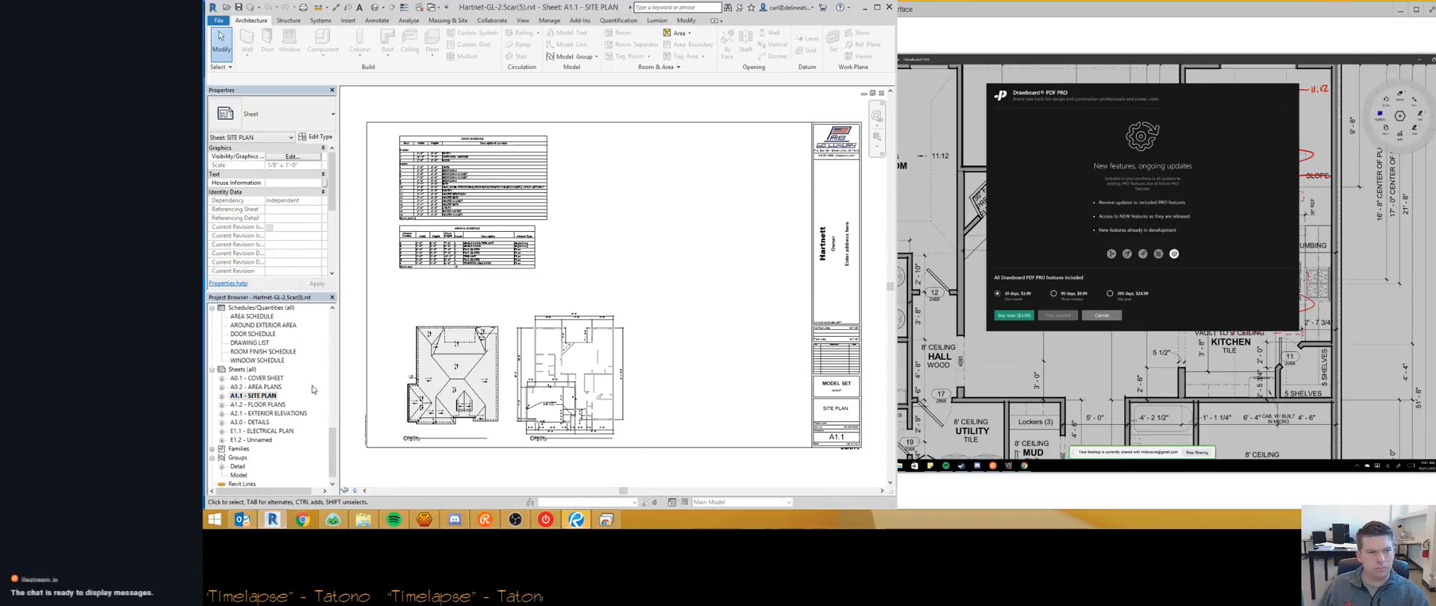
double_click(258, 404)
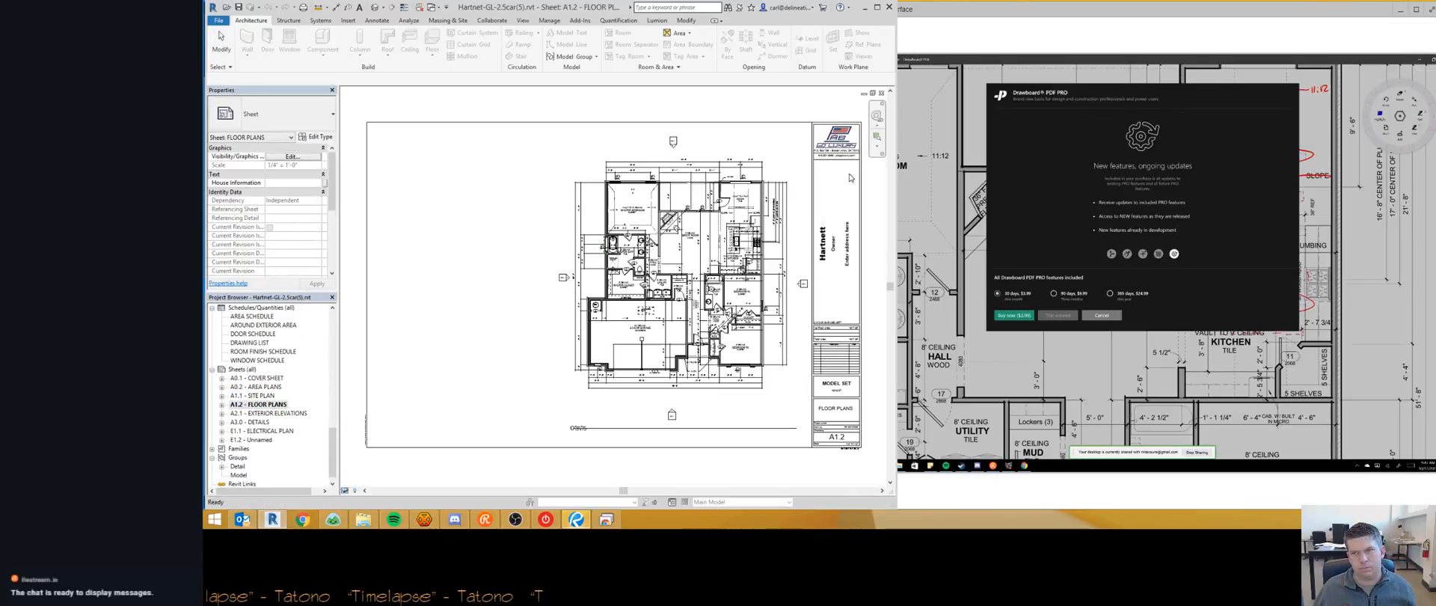
Step: Cancel the Drawboard PDF PRO purchase offer and activate the floor plan viewport on sheet A1.2 near the nook
left_click(1112, 320)
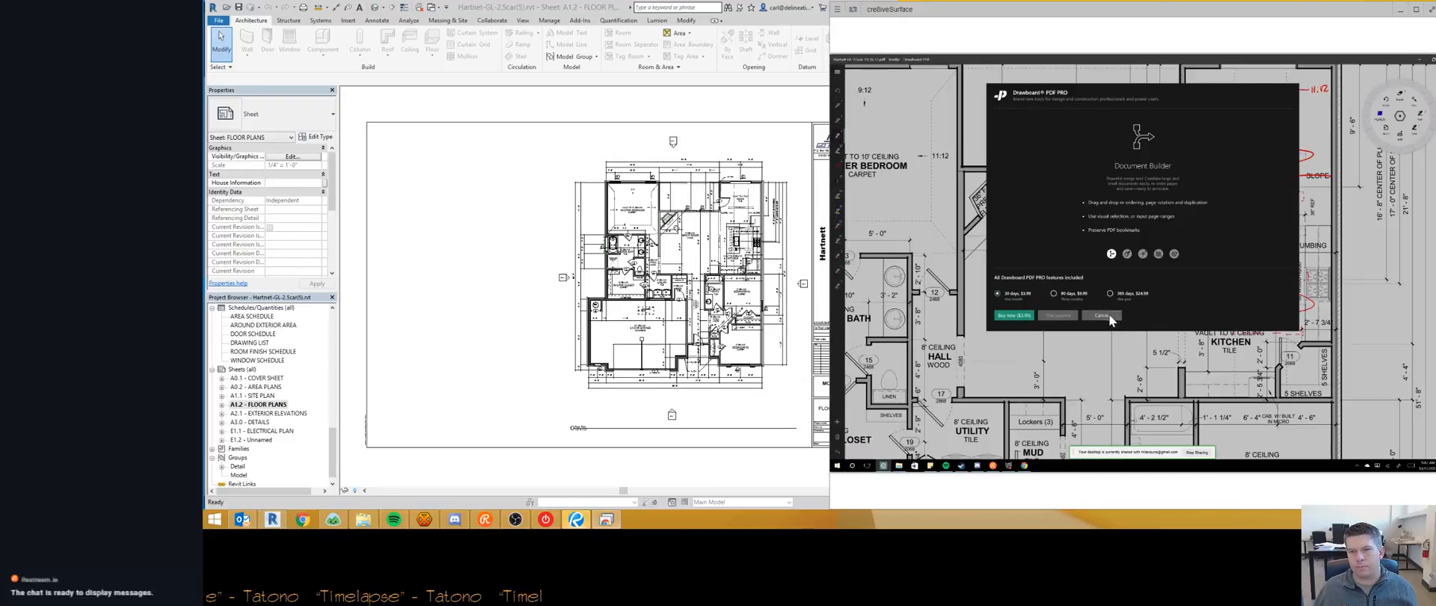
left_click(794, 190)
scroll(794, 190, "up", 4)
scroll(794, 190, "up", 4)
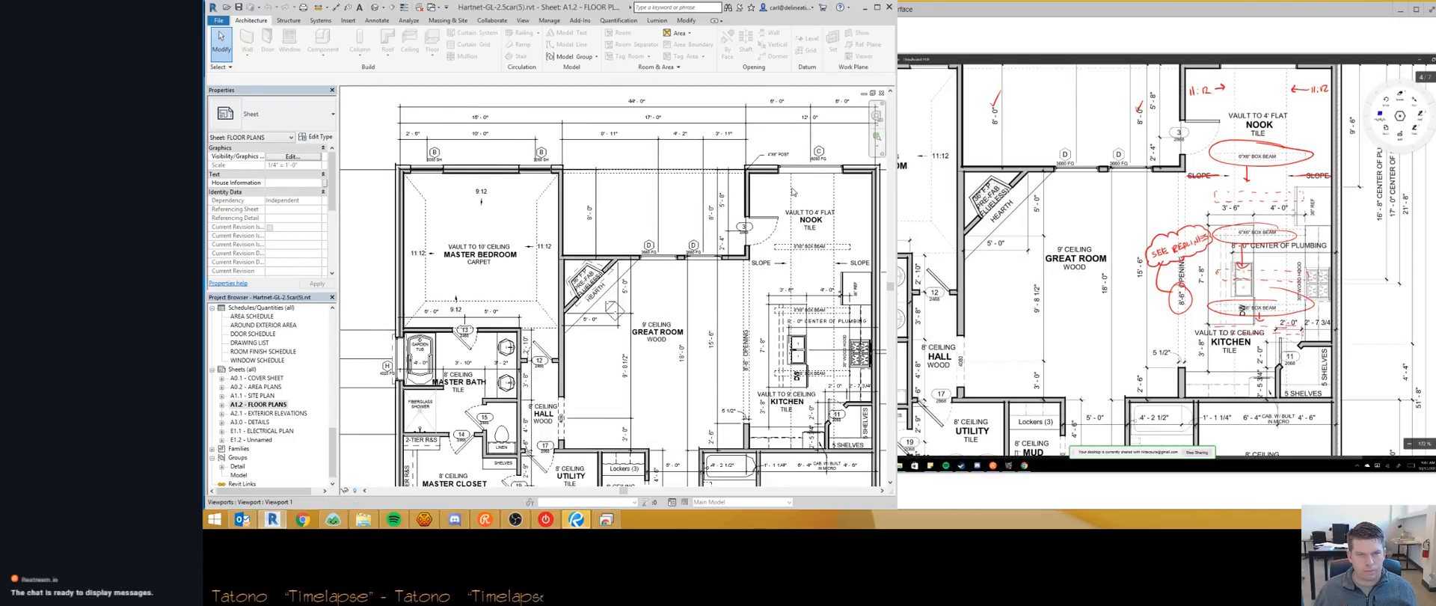
double_click(705, 207)
Step: Check the width of the nook's flat ceiling with a temporary aligned dimension, without placing it
scroll(706, 207, "up", 2)
key("d")
key("i")
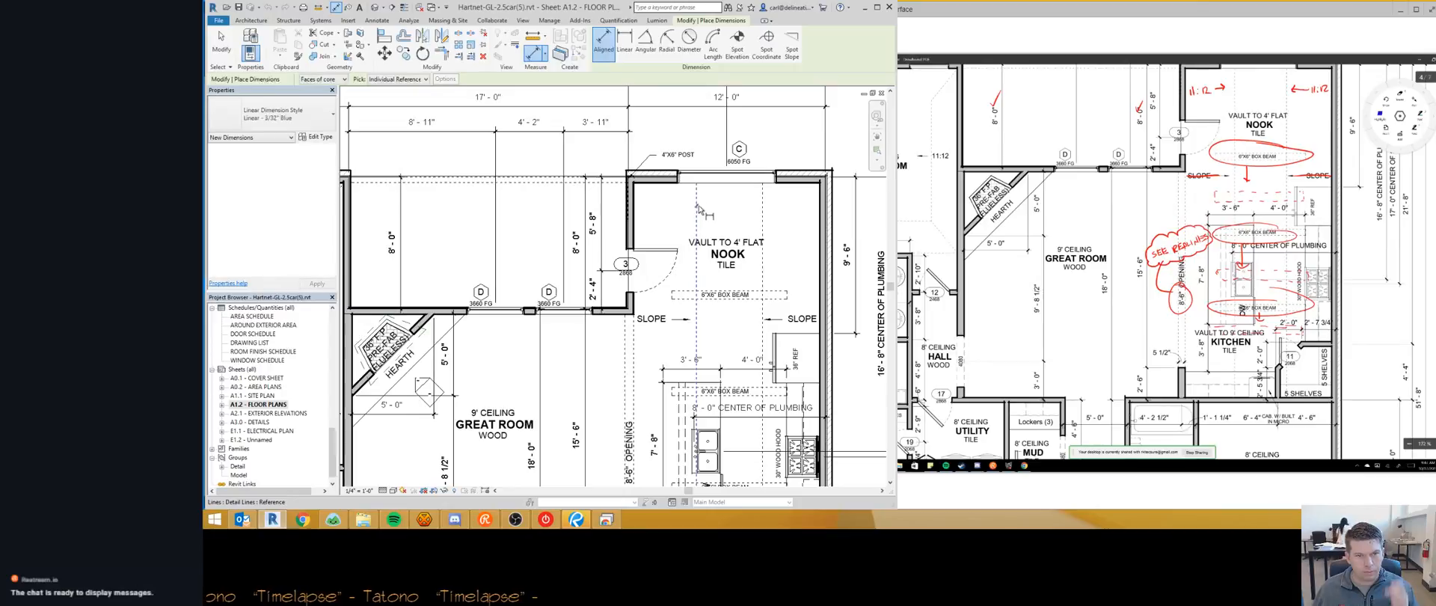
left_click(701, 214)
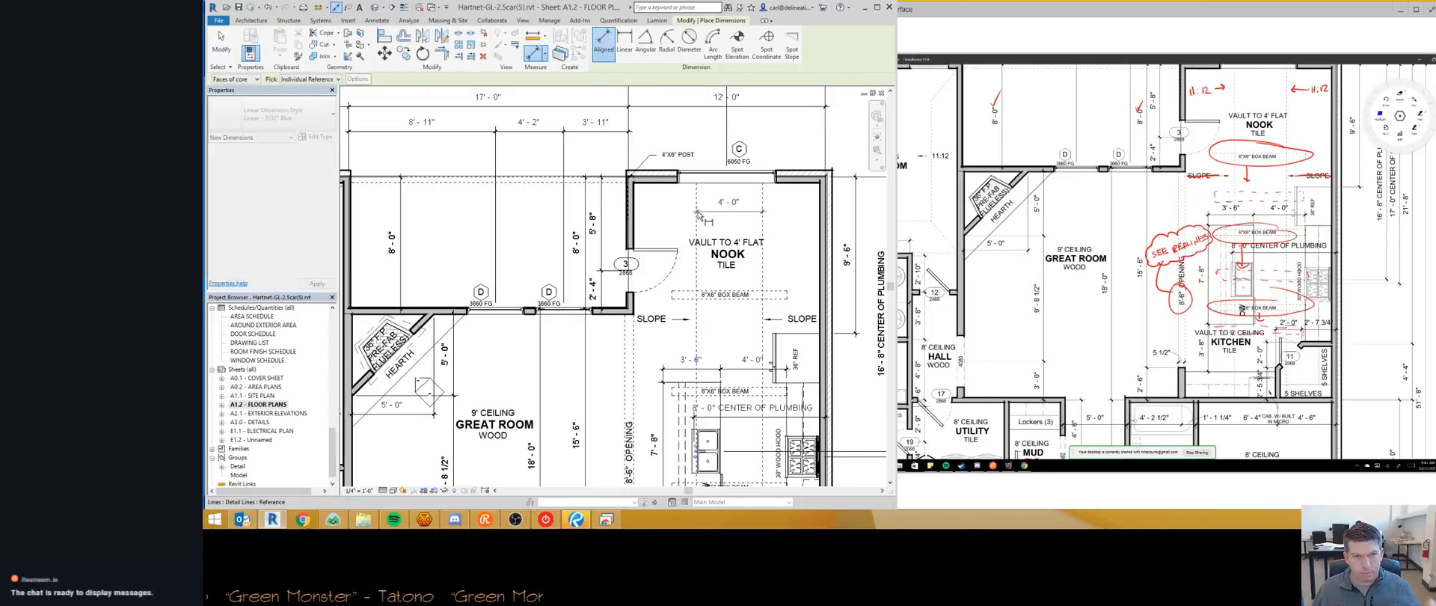
key("Escape")
key("Escape")
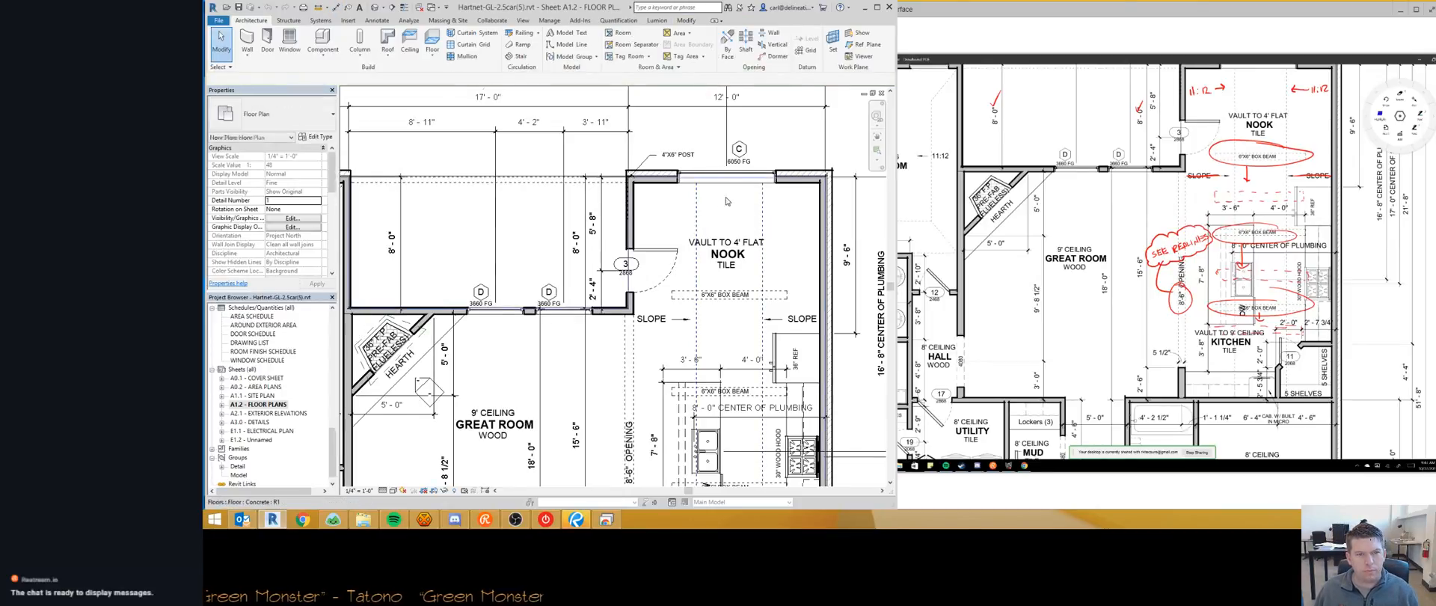
Step: Switch back to the client redlines PDF and highlight the 4'0" and refrigerator redlines beside the nook
scroll(652, 162, "down", 2)
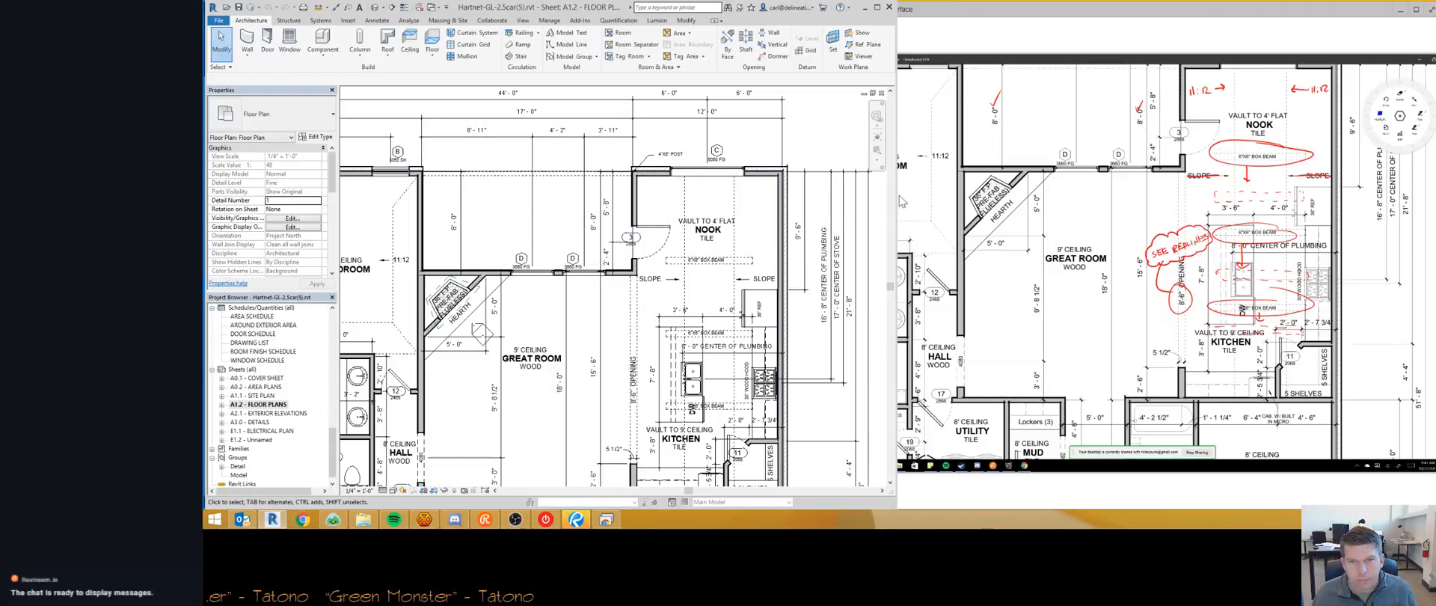
left_click(1096, 228)
scroll(1099, 233, "down", 1)
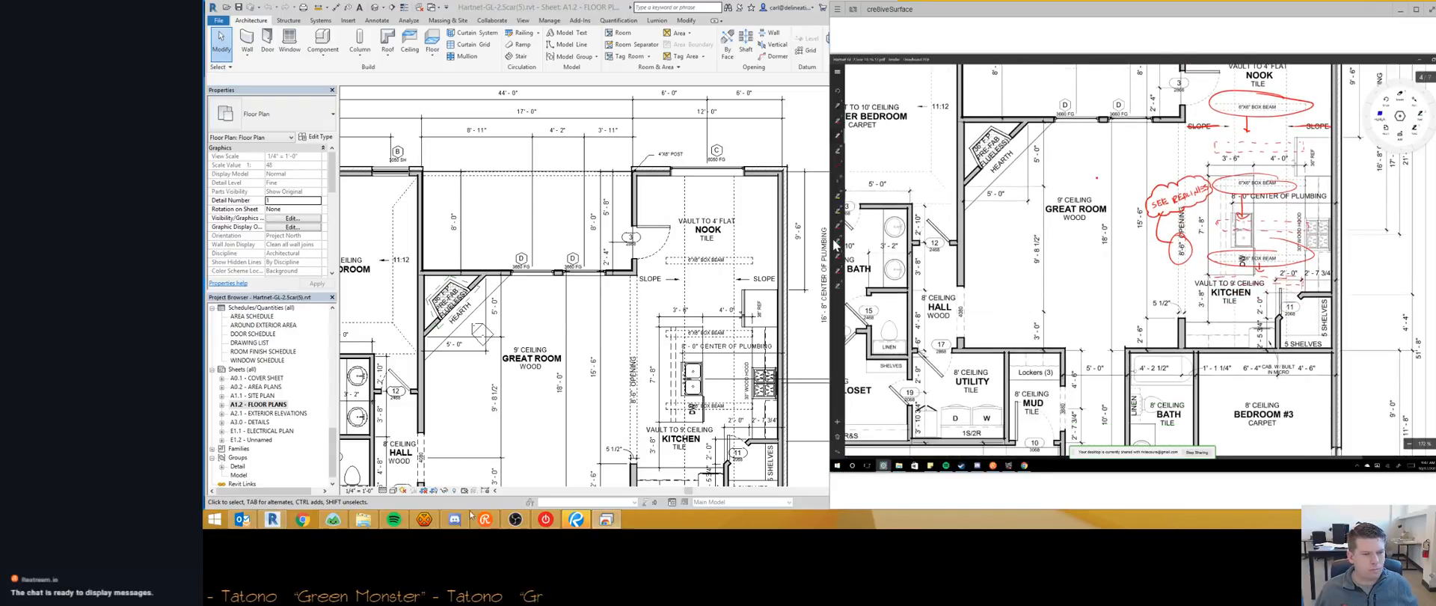
left_click(574, 520)
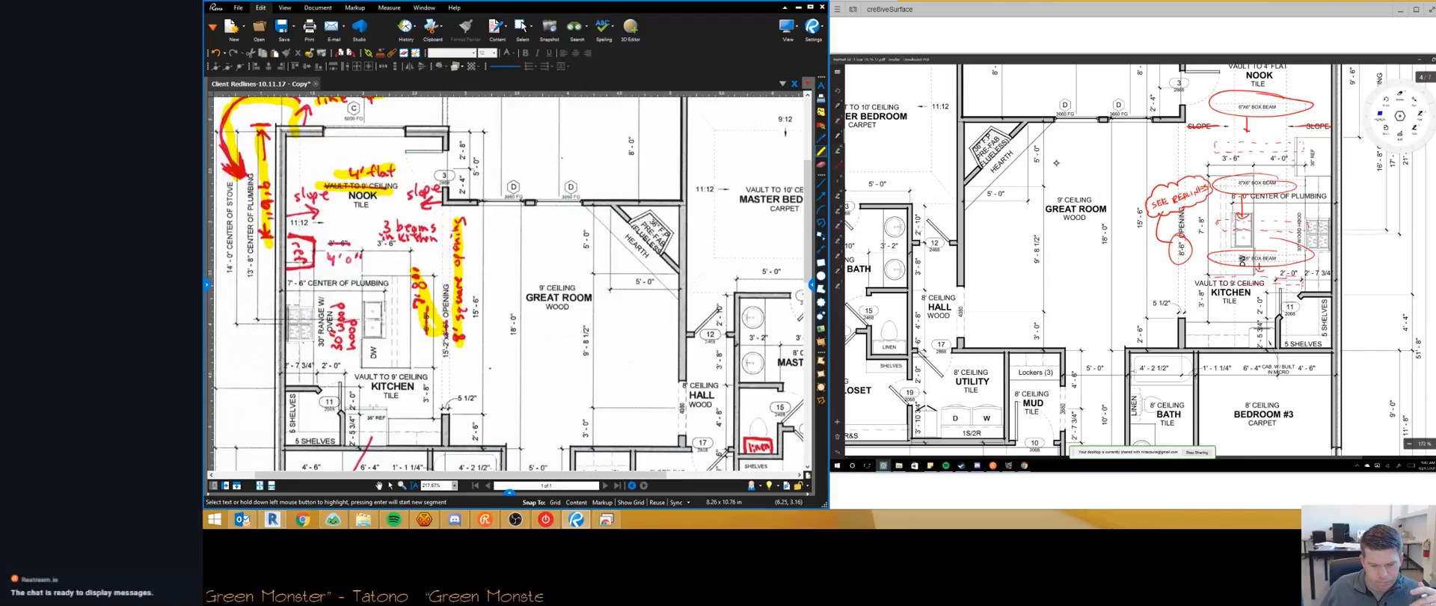
scroll(410, 223, "left", 3)
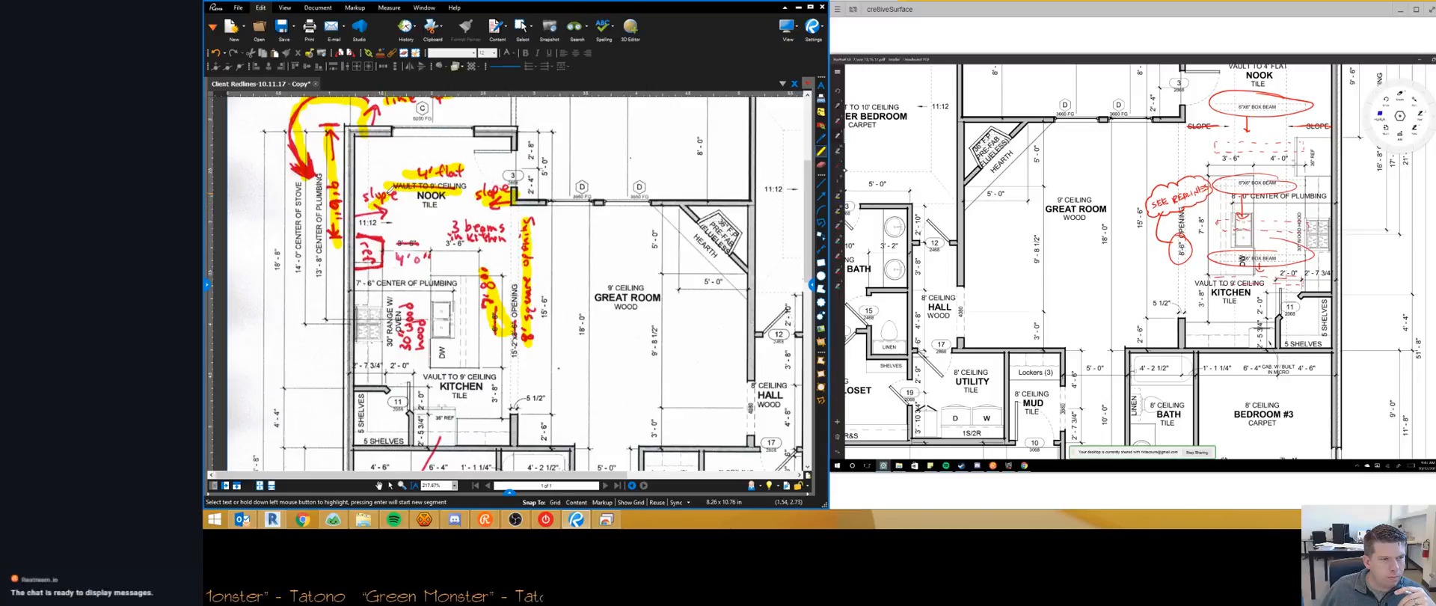
mouse_move(392, 256)
left_mouse_down()
mouse_move(434, 256)
mouse_move(396, 239)
mouse_move(341, 263)
mouse_move(377, 258)
left_mouse_up()
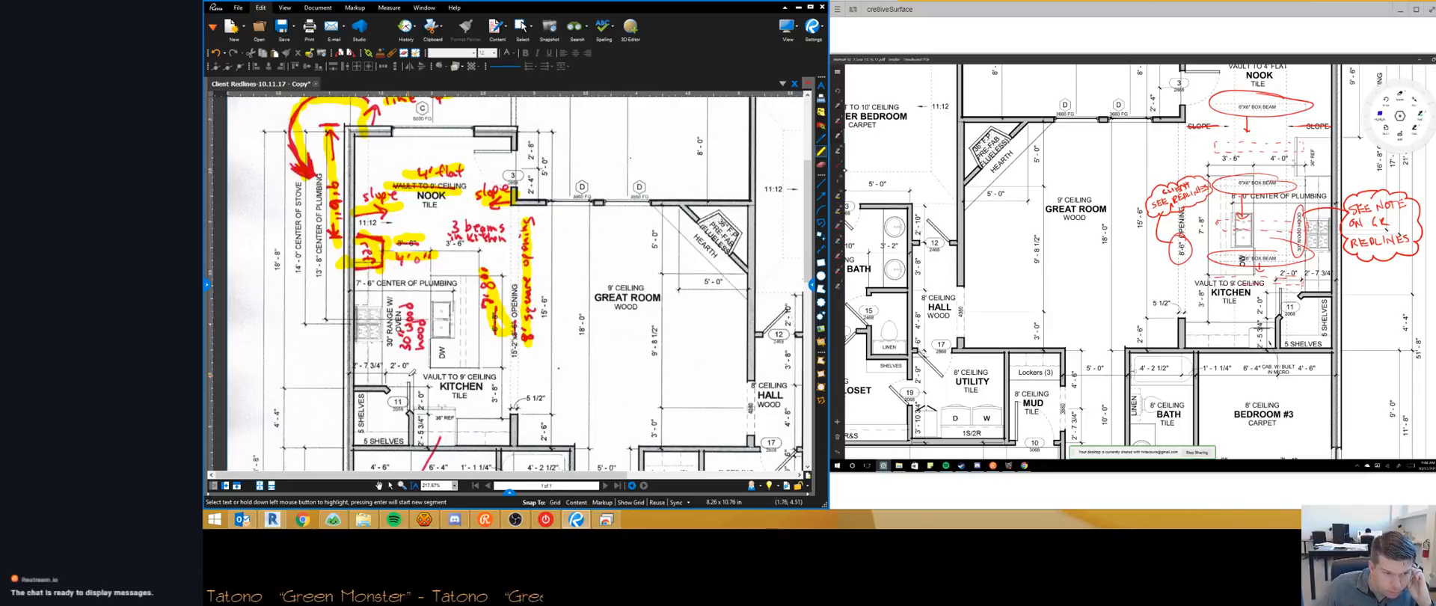
Step: Highlight the fiberglass shower and garden tub redlines and the vertical line mark outside the master bath
scroll(411, 329, "down", 2)
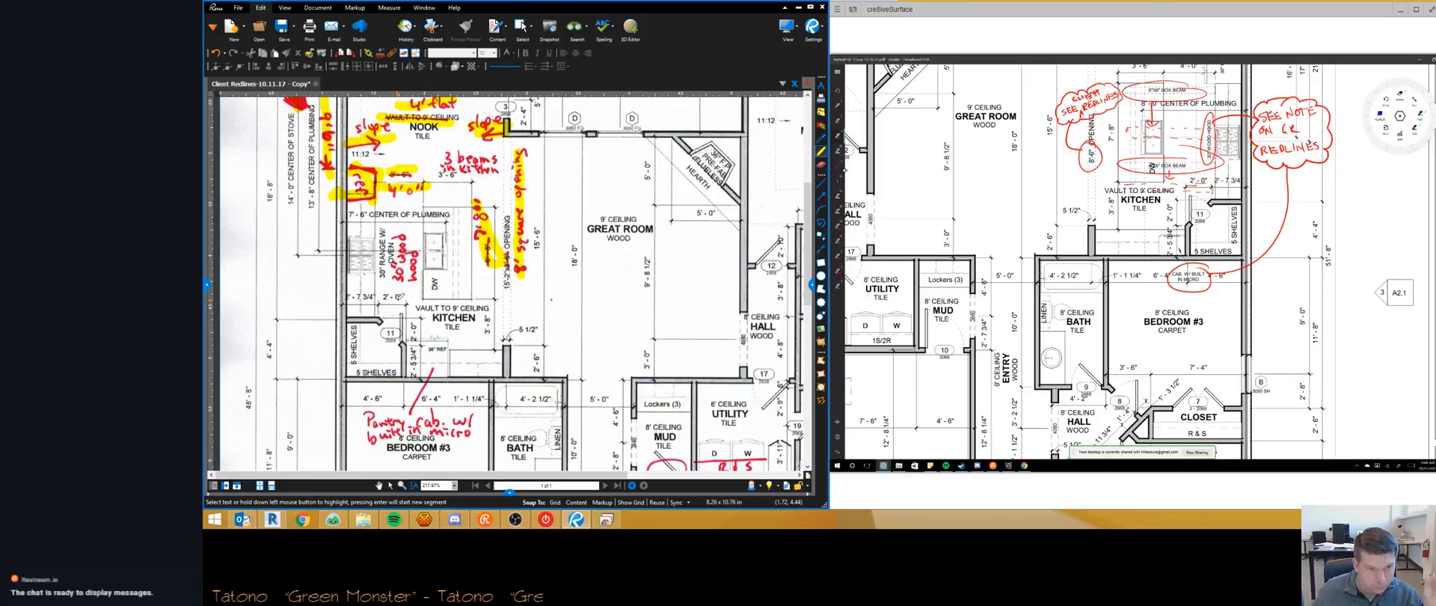
scroll(389, 314, "down", 3)
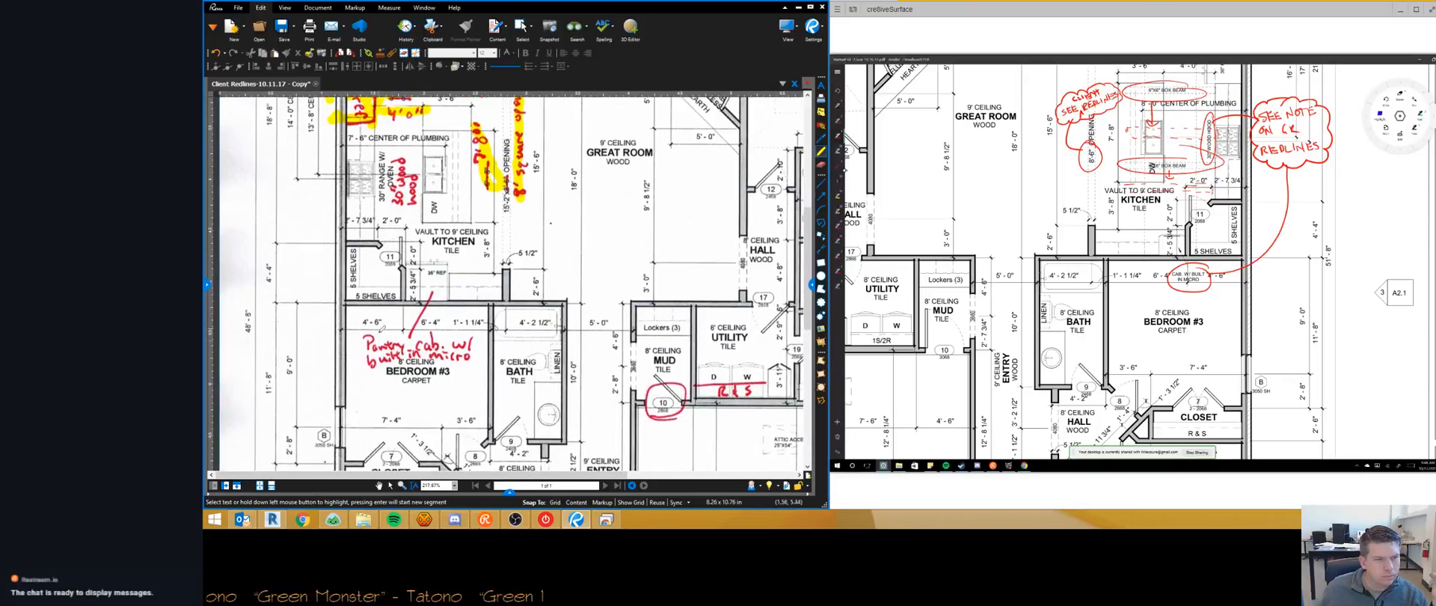
middle_click_drag(533, 353, 477, 346)
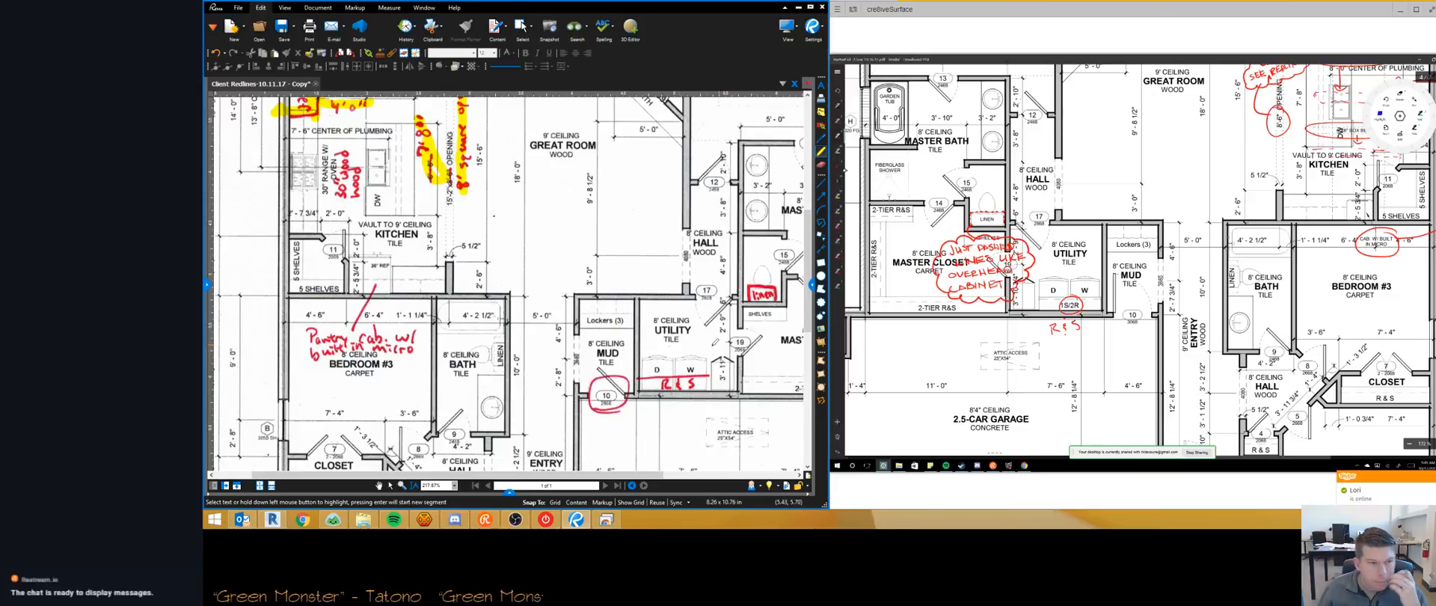
middle_click_drag(632, 332, 458, 334)
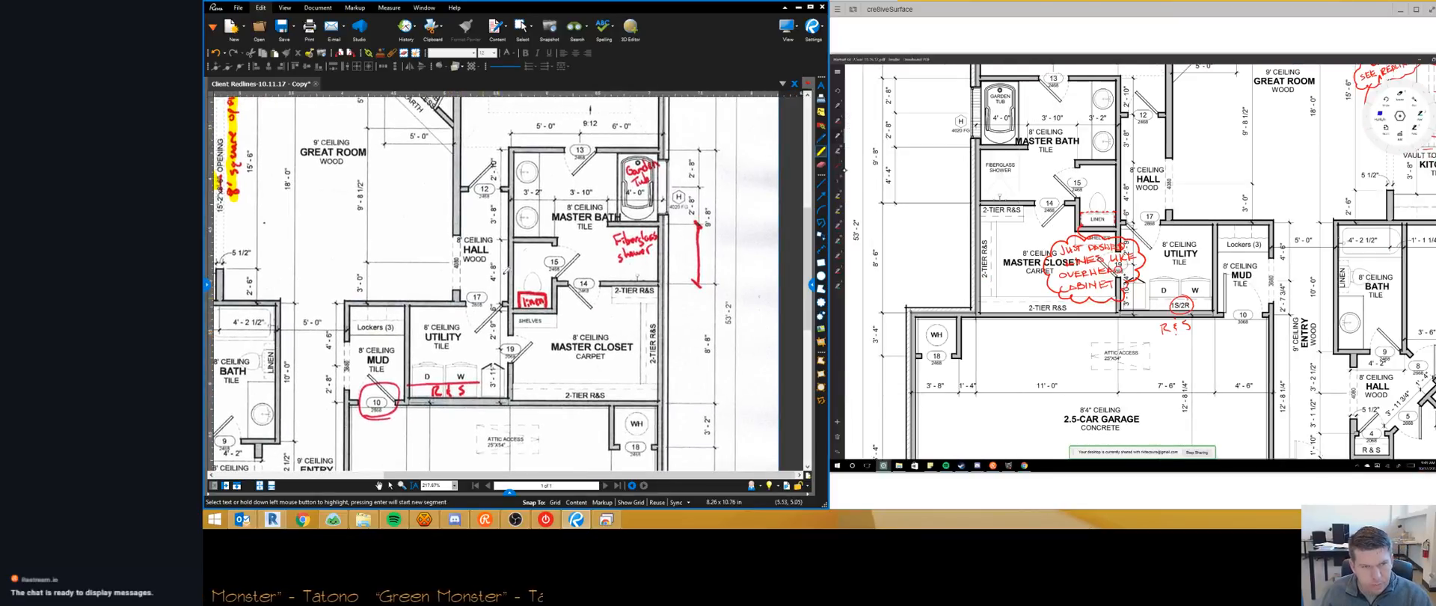
mouse_move(615, 244)
left_mouse_down()
mouse_move(657, 238)
mouse_move(626, 247)
mouse_move(655, 255)
left_mouse_up()
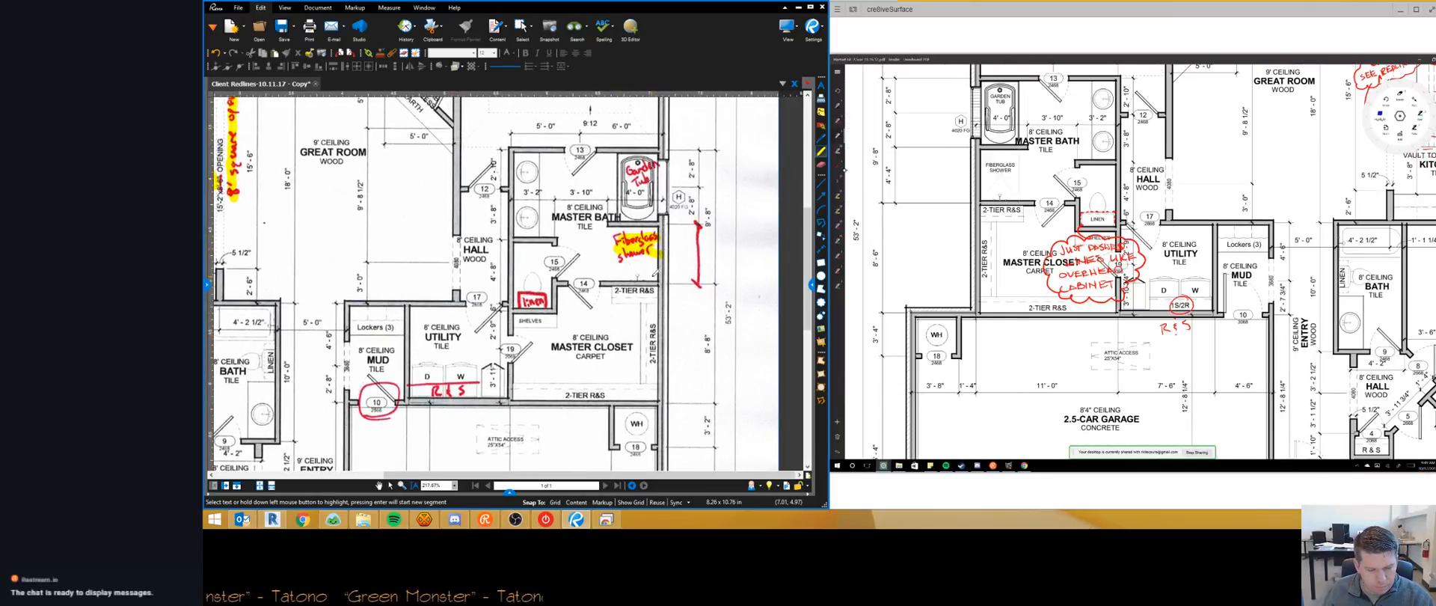
mouse_move(623, 166)
left_mouse_down()
mouse_move(652, 192)
mouse_move(647, 178)
left_mouse_up()
left_click_drag(707, 215, 696, 288)
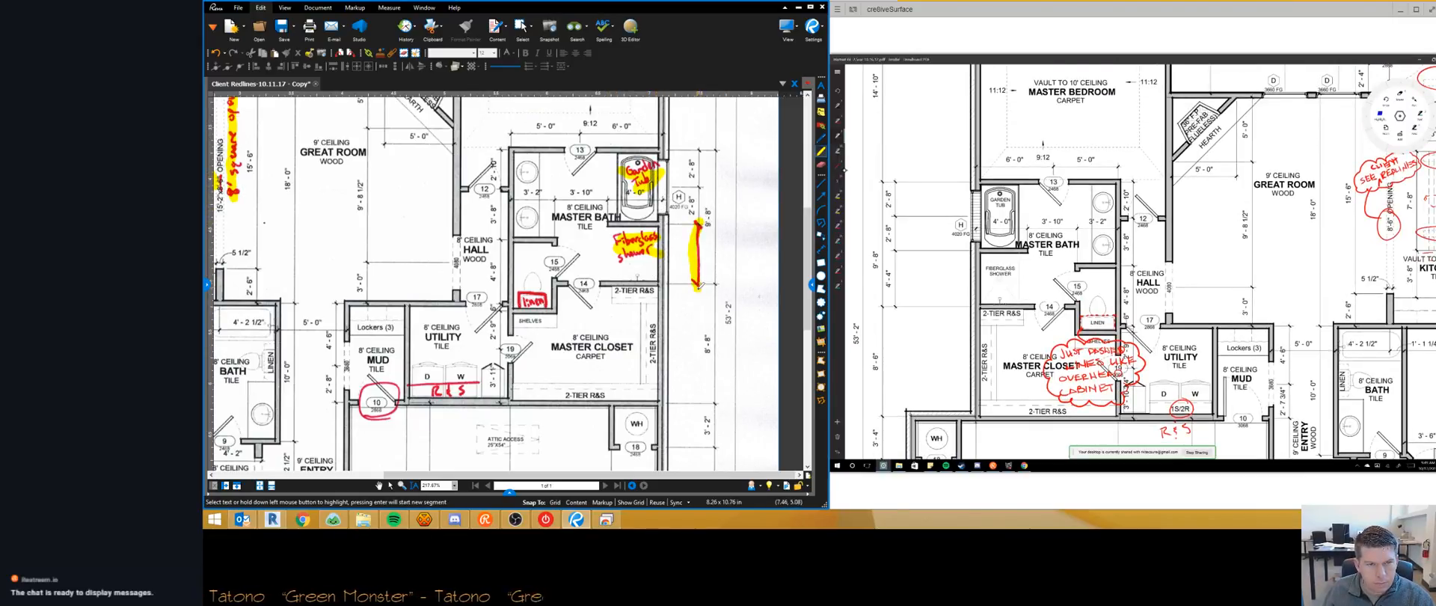
Step: Examine the whole client redline plan, the A0.2 area plans and the roof plan in the marked-up sheet set
scroll(673, 254, "down", 4)
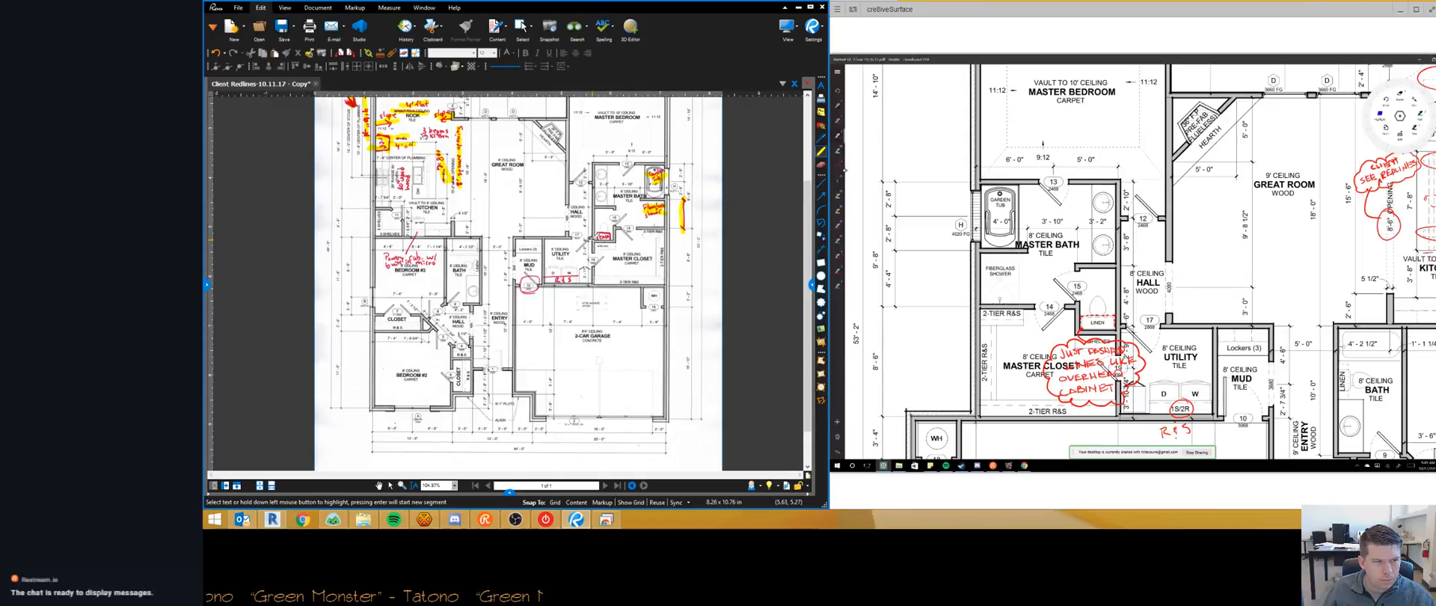
scroll(519, 329, "down", 1)
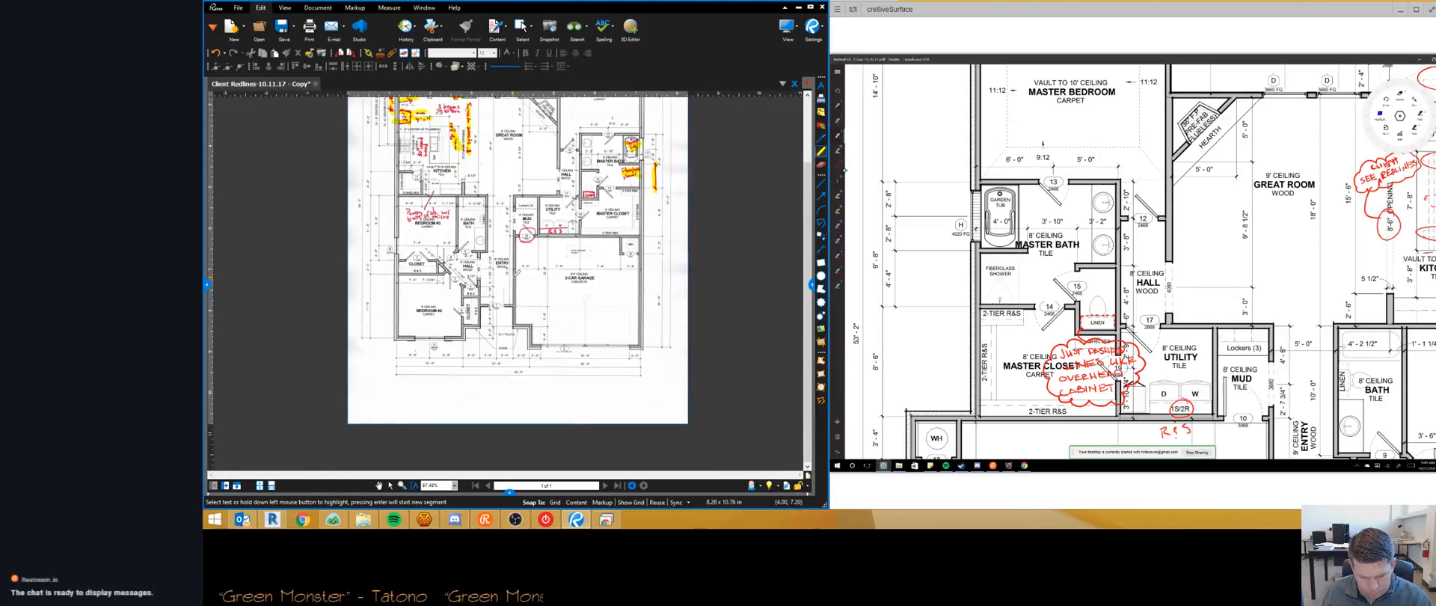
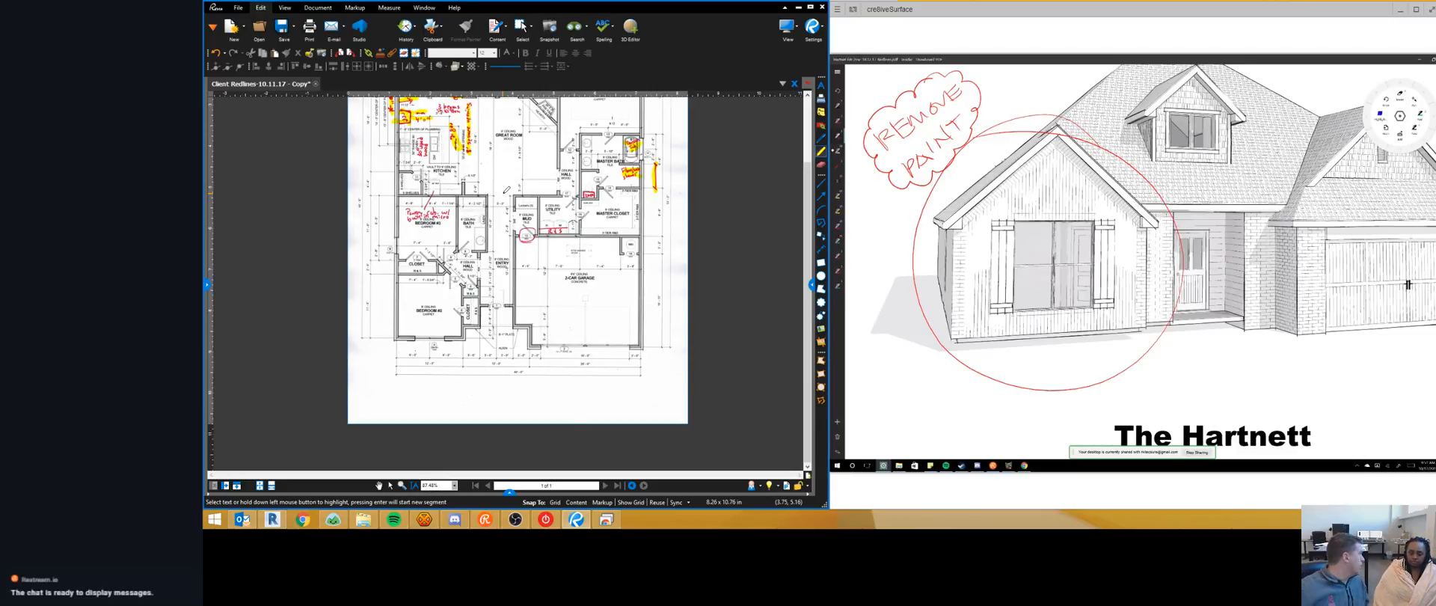
left_click(1091, 230)
scroll(1088, 230, "down", 3)
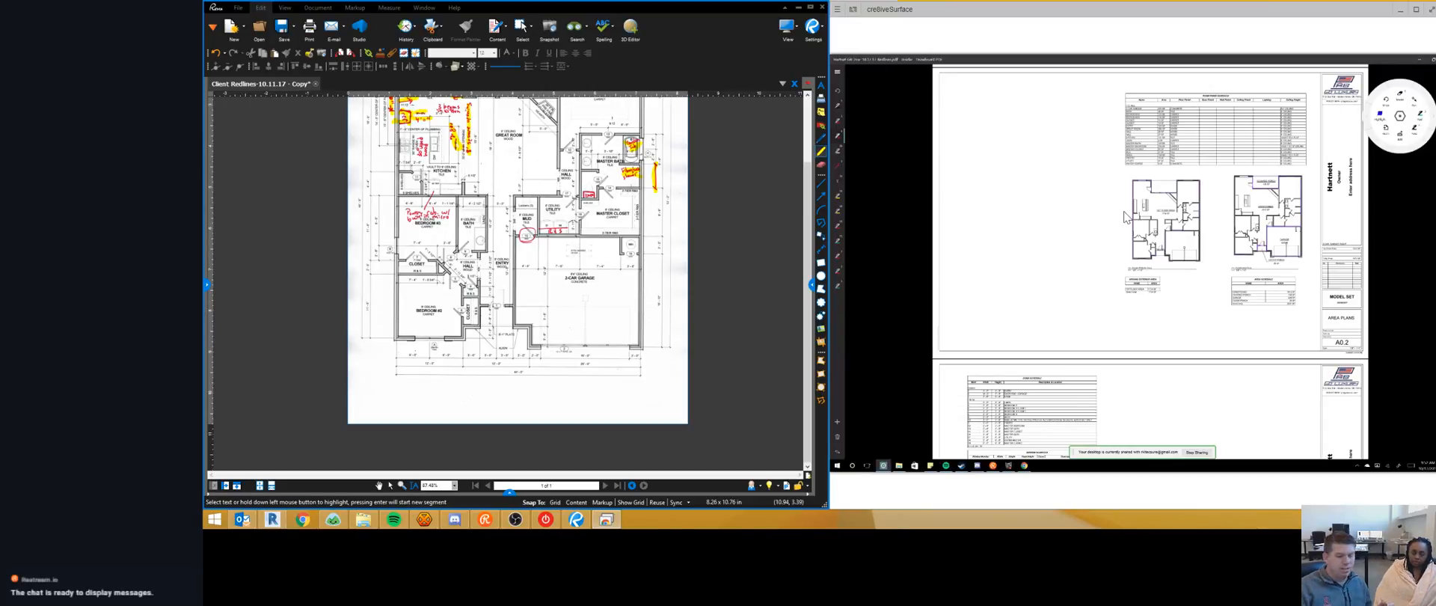
scroll(1124, 217, "up", 5, "ctrl")
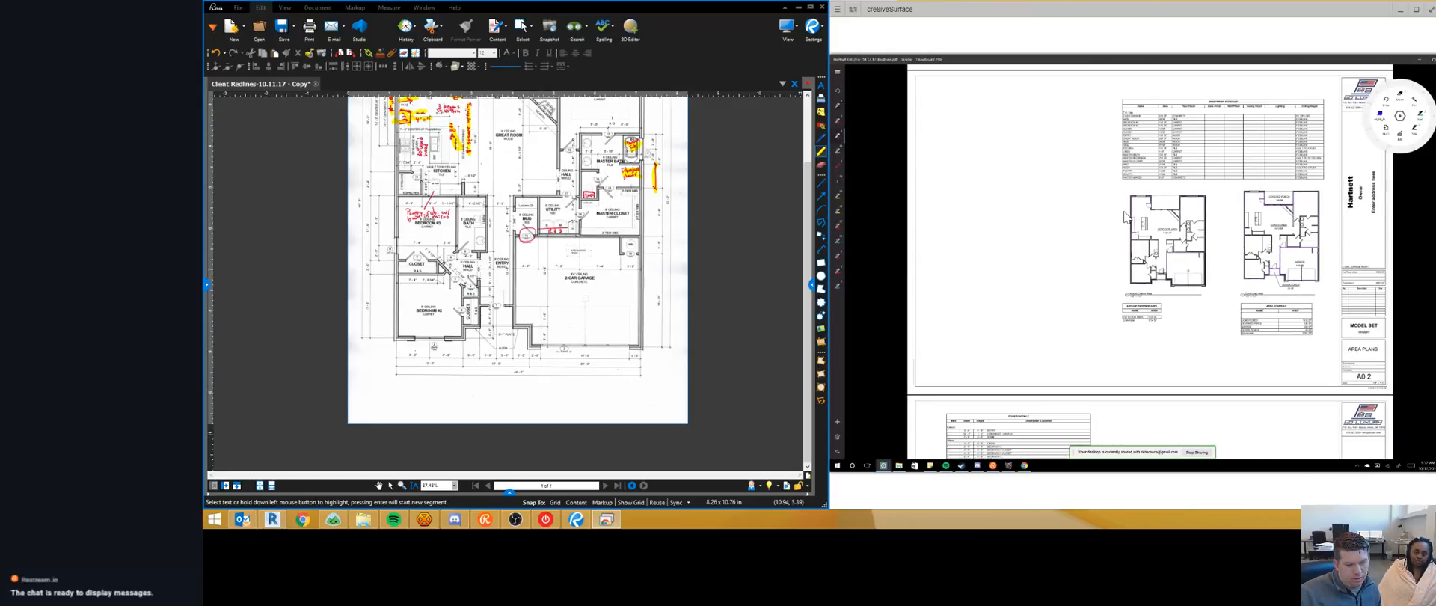
scroll(1124, 217, "up", 1, "ctrl")
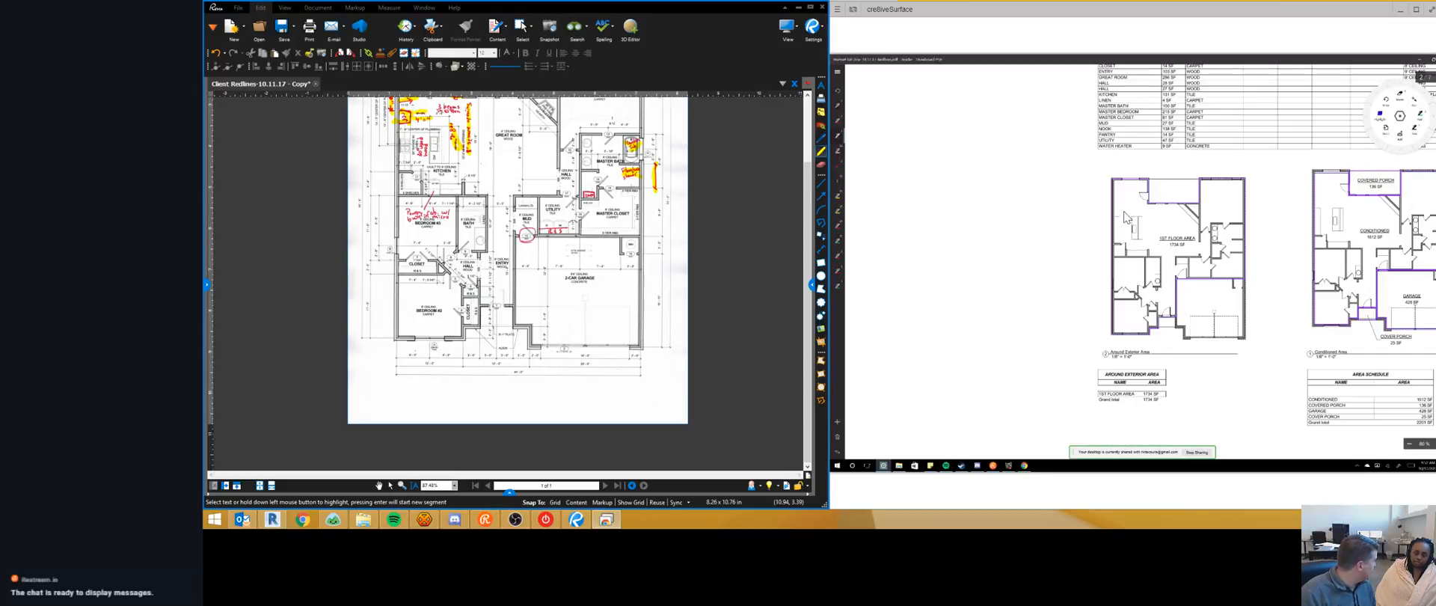
scroll(1125, 217, "down", 2, "ctrl")
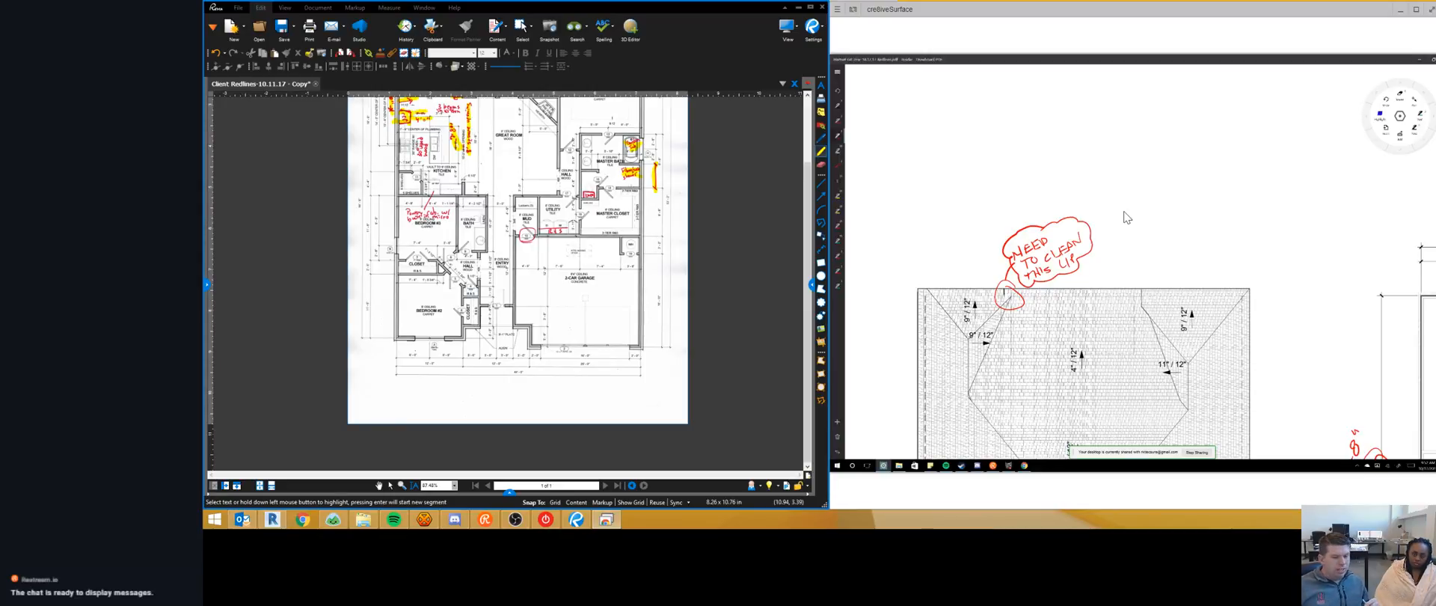
scroll(1127, 218, "down", 3)
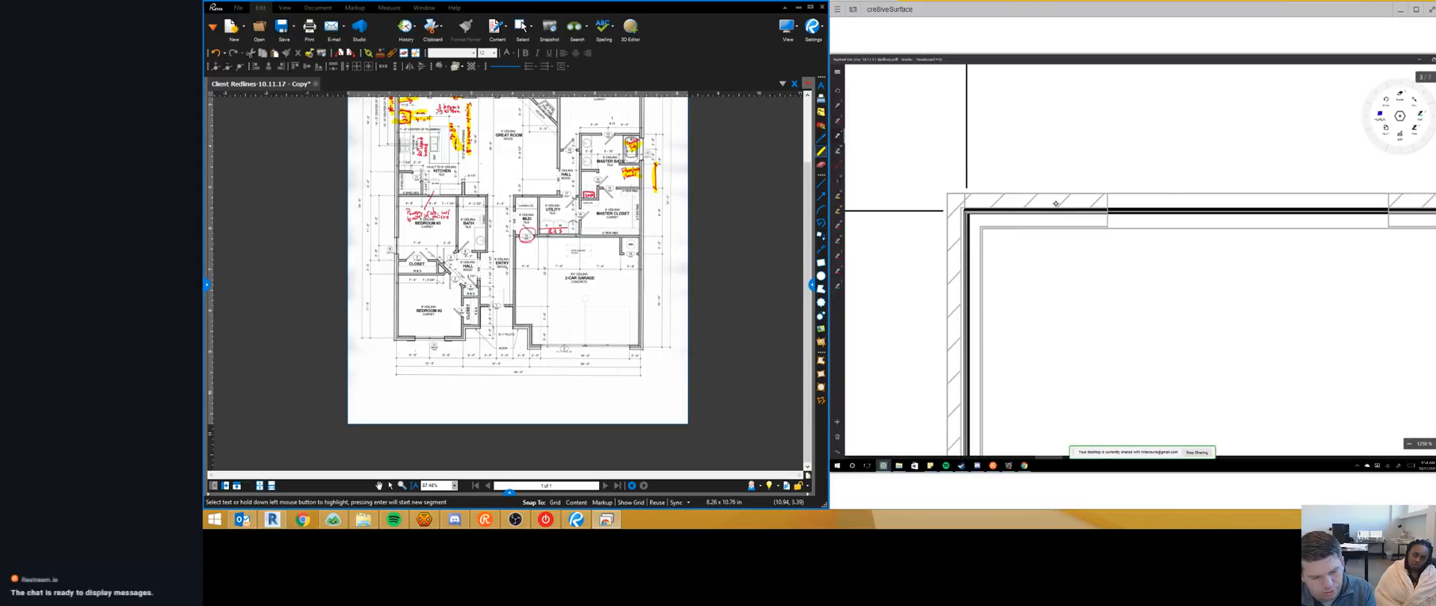
Step: Sketch three pairs of horizontal red lines above the hatched exterior wall on the zoomed-in plan
left_click_drag(1113, 174, 1217, 173)
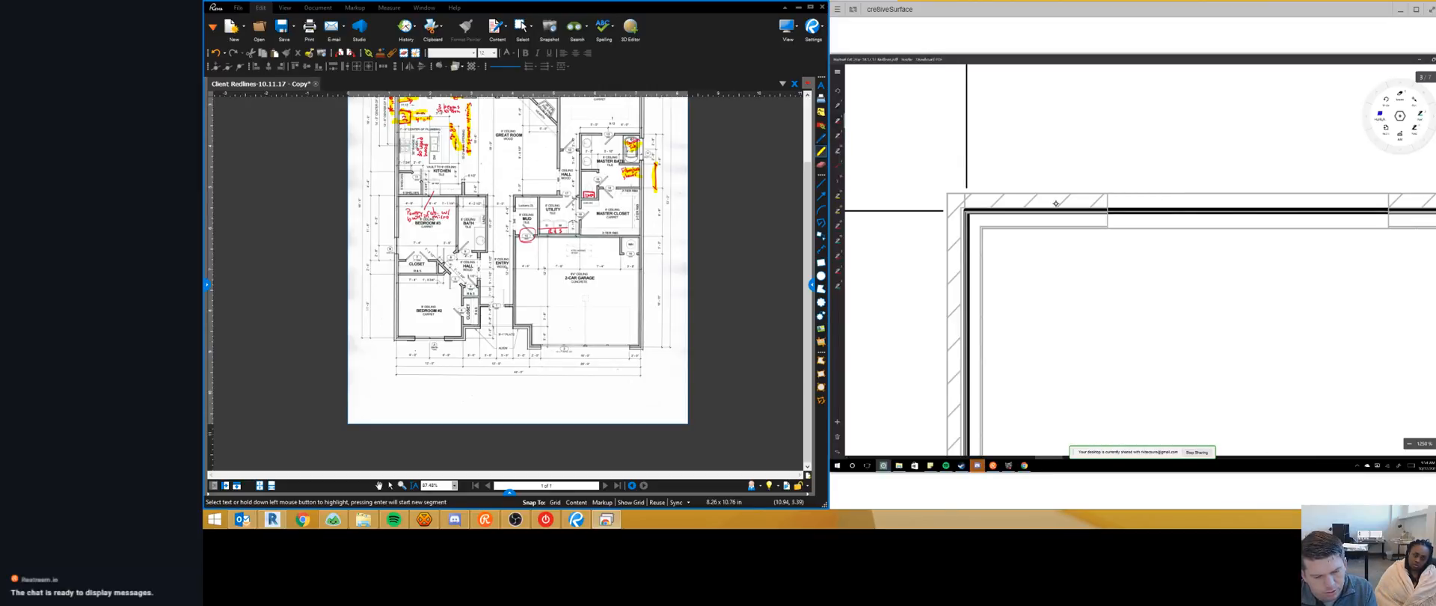
left_click_drag(1008, 167, 1235, 169)
left_click_drag(1010, 158, 1239, 157)
left_click_drag(1004, 107, 1252, 99)
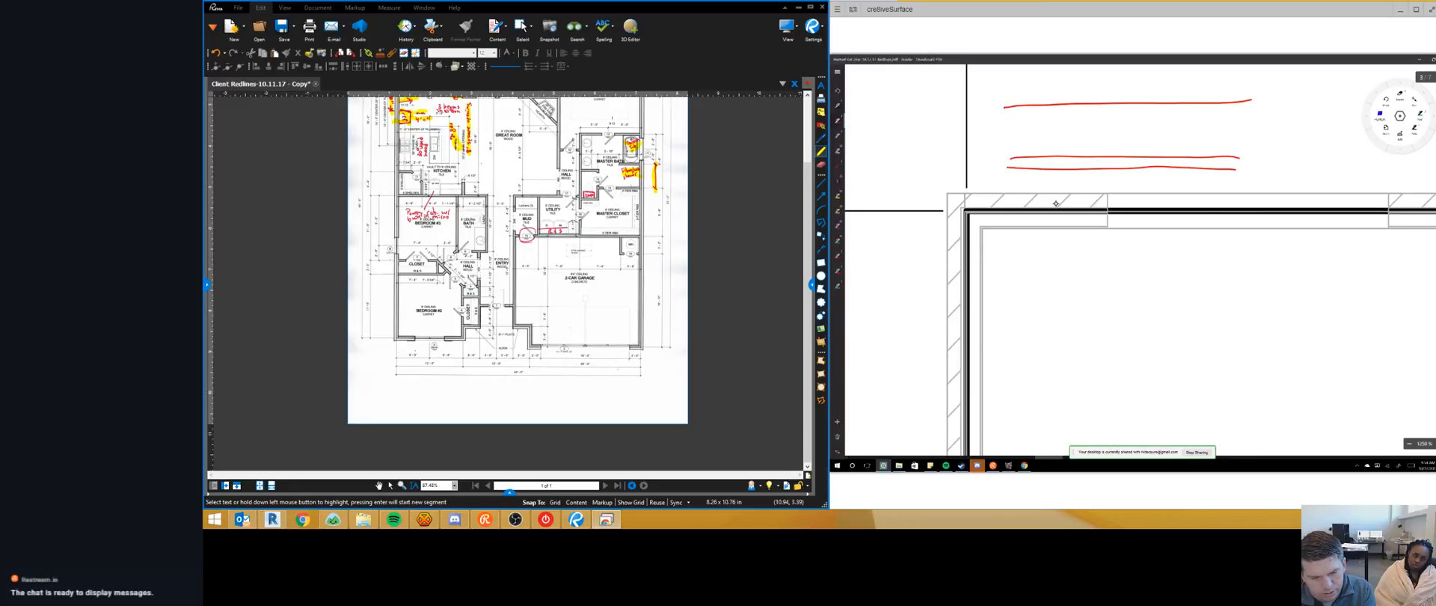
scroll(1056, 203, "up", 2)
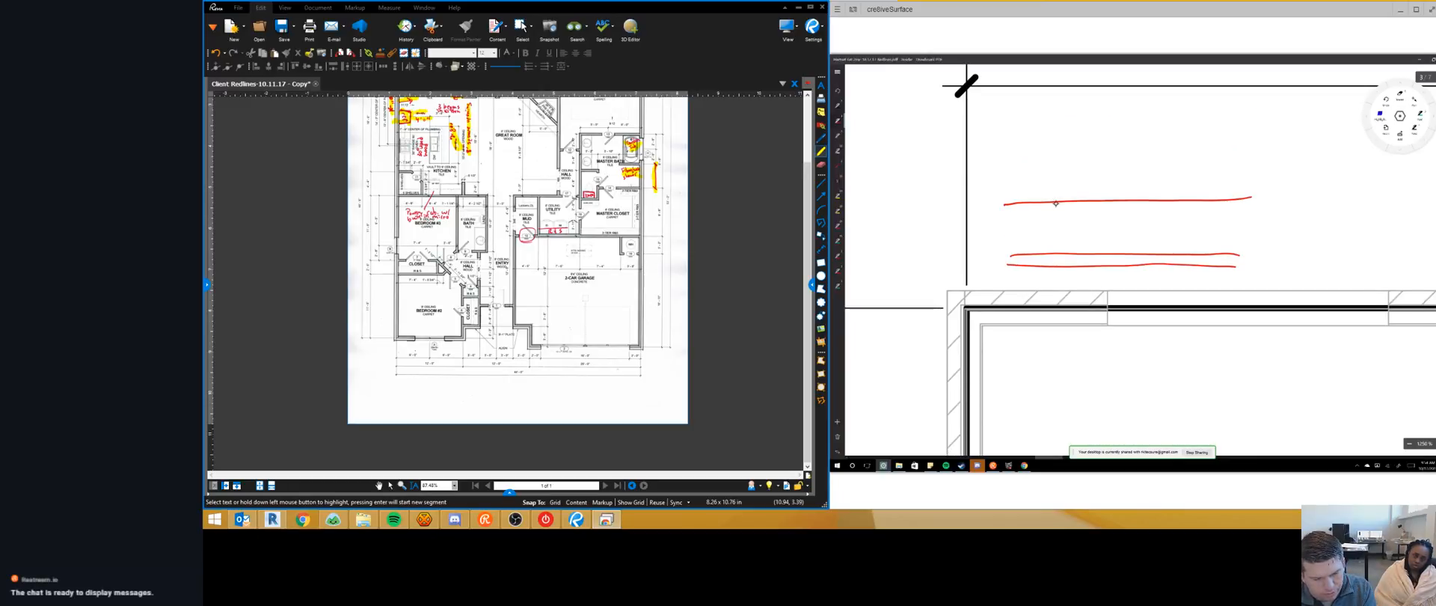
left_click_drag(1011, 192, 1252, 189)
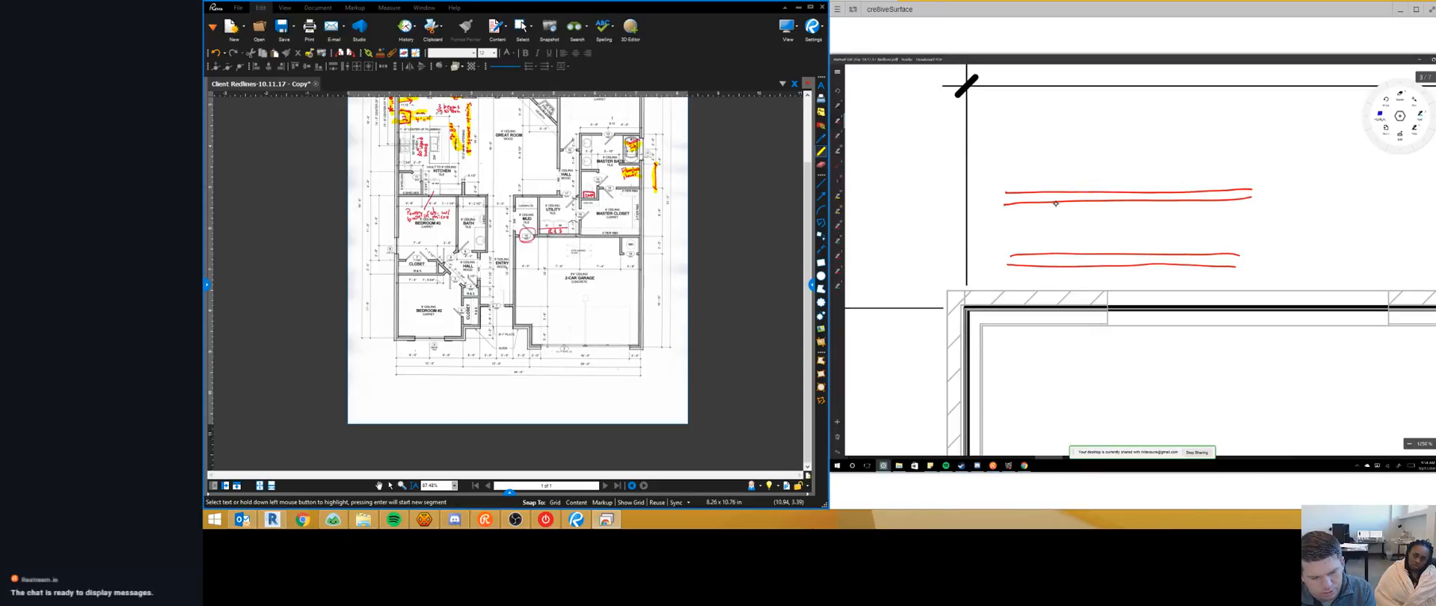
left_click_drag(1009, 159, 1248, 151)
left_click_drag(1008, 128, 1265, 125)
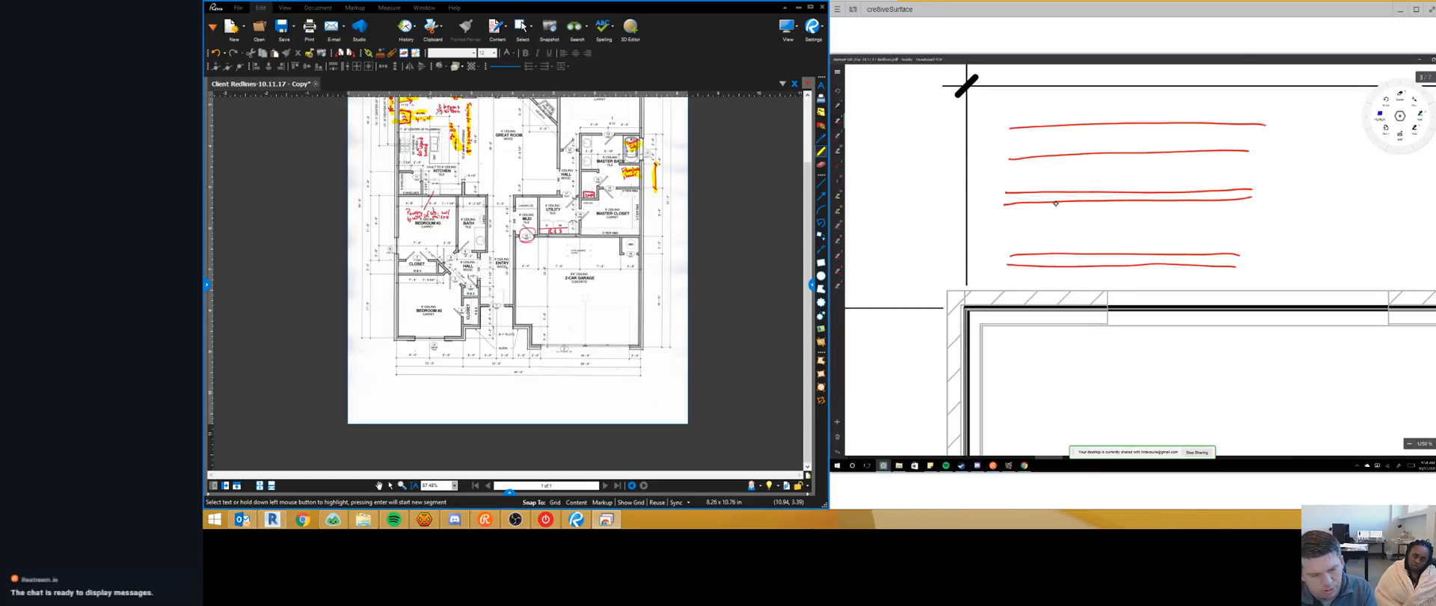
Step: Sketch a series of red strokes across the gap between the uppermost pair of horizontal lines
left_click_drag(1010, 156, 1081, 158)
left_click_drag(1075, 128, 1118, 155)
left_click_drag(1116, 128, 1159, 154)
mouse_move(1152, 128)
left_mouse_down()
mouse_move(1195, 153)
mouse_move(1232, 152)
left_mouse_up()
left_click_drag(1226, 118, 1256, 144)
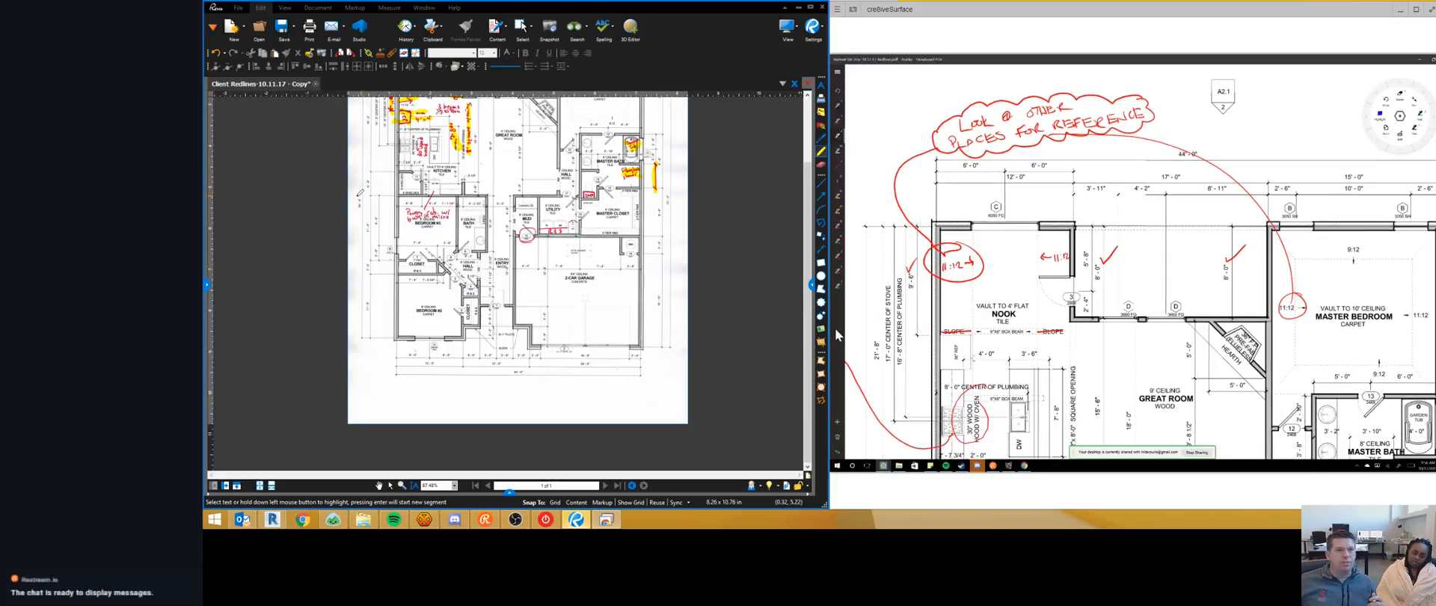
Step: Review the nook and kitchen redlines on the client redlines plan
scroll(303, 195, "down", 2)
middle_click_drag(322, 153, 315, 239)
scroll(377, 178, "up", 4)
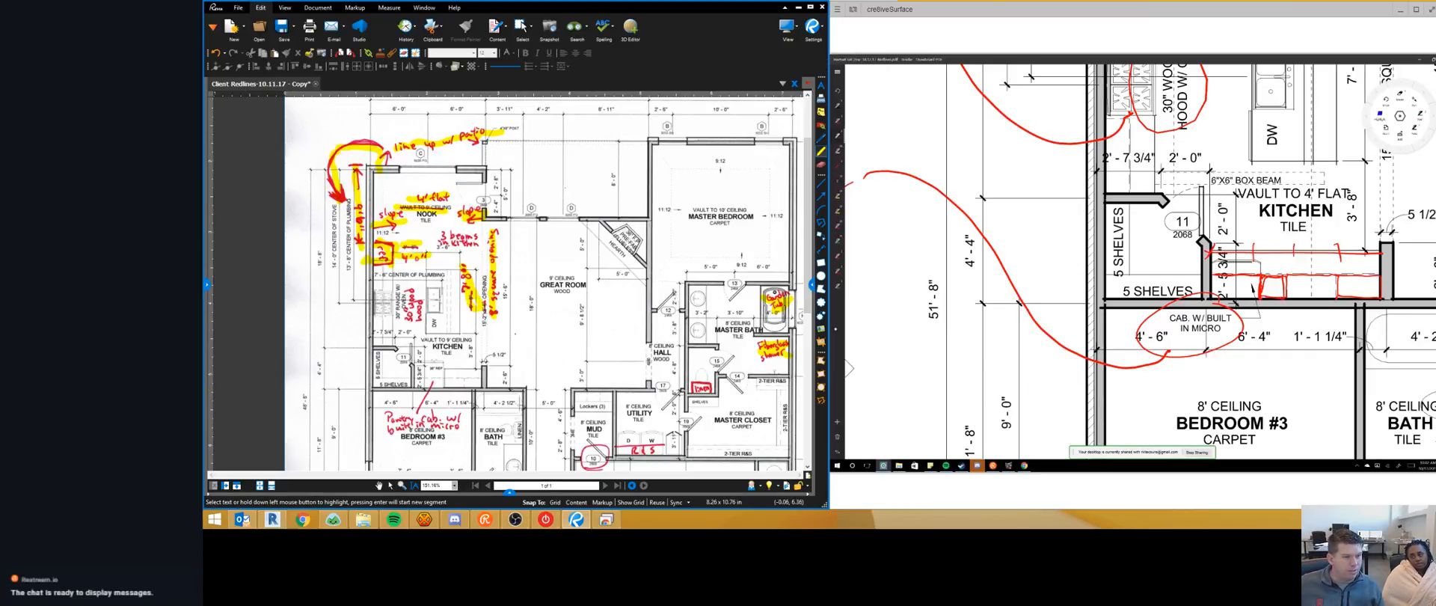
Step: Switch to the Revit floor plan and check the upper cabinets and granite countertop along the kitchen's microwave wall
left_click(272, 519)
scroll(610, 263, "up", 2)
scroll(747, 387, "up", 3)
left_click(748, 386)
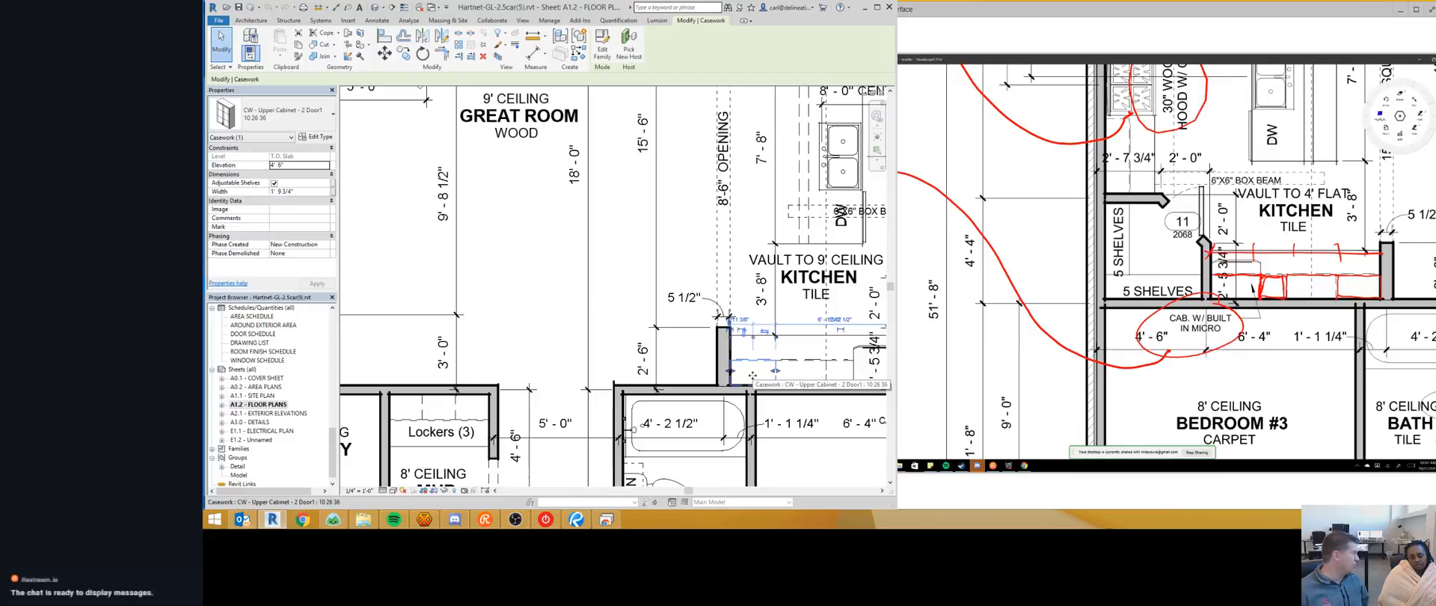
scroll(740, 370, "up", 3)
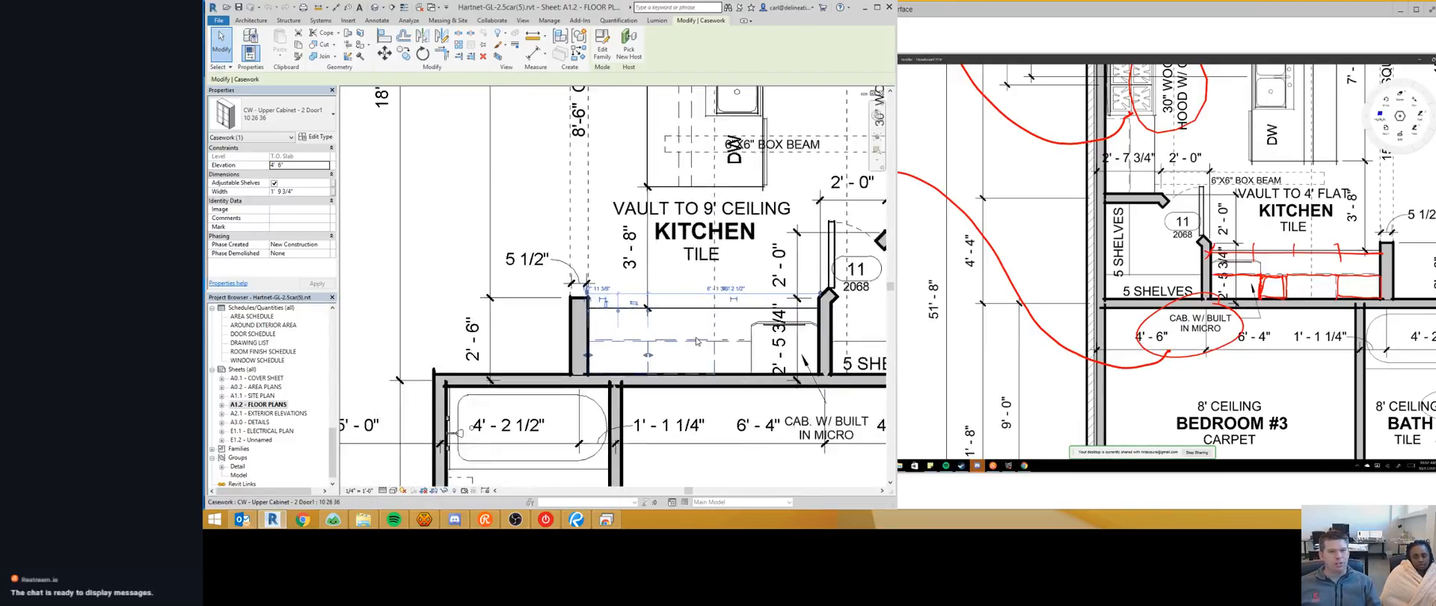
left_click(736, 347)
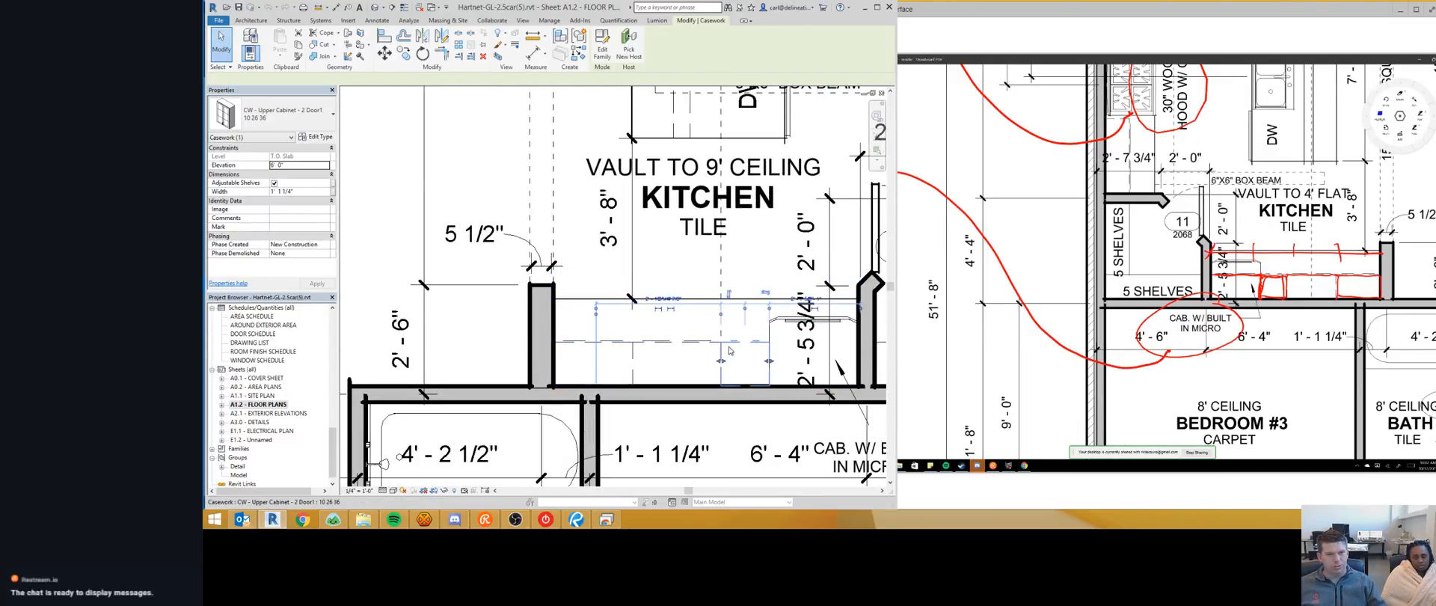
middle_click_drag(713, 357, 760, 327)
scroll(761, 331, "down", 1)
key("Escape")
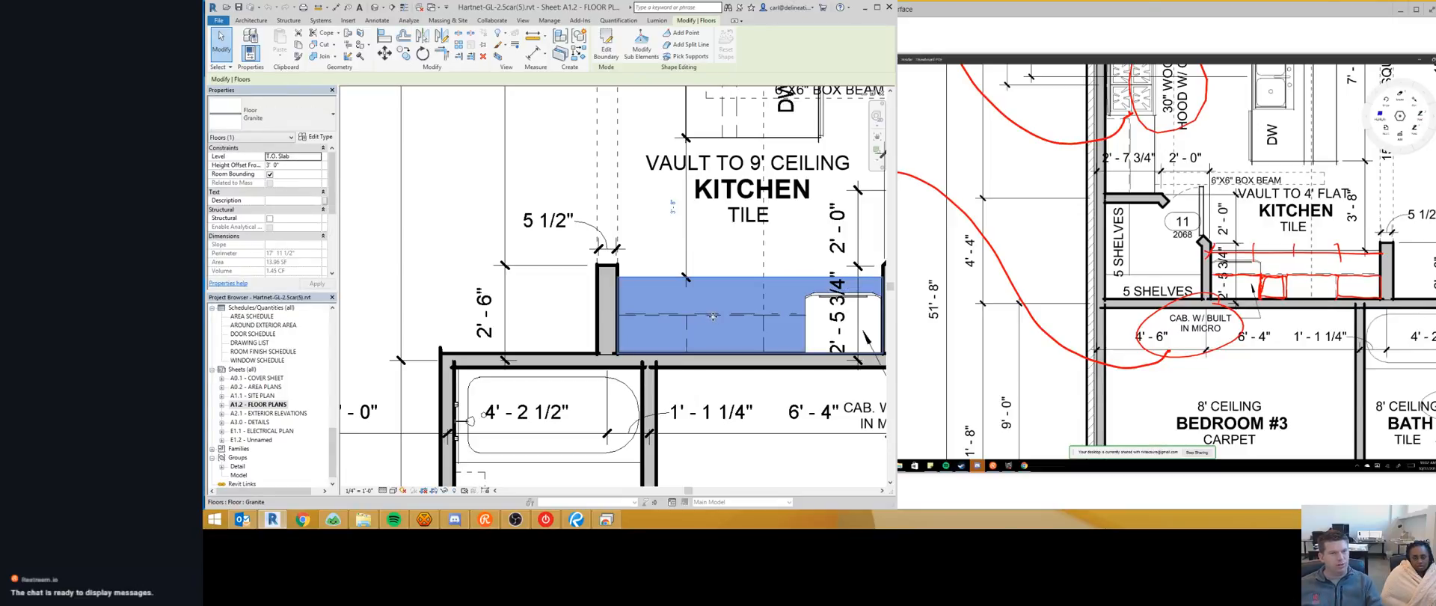
left_click(713, 317)
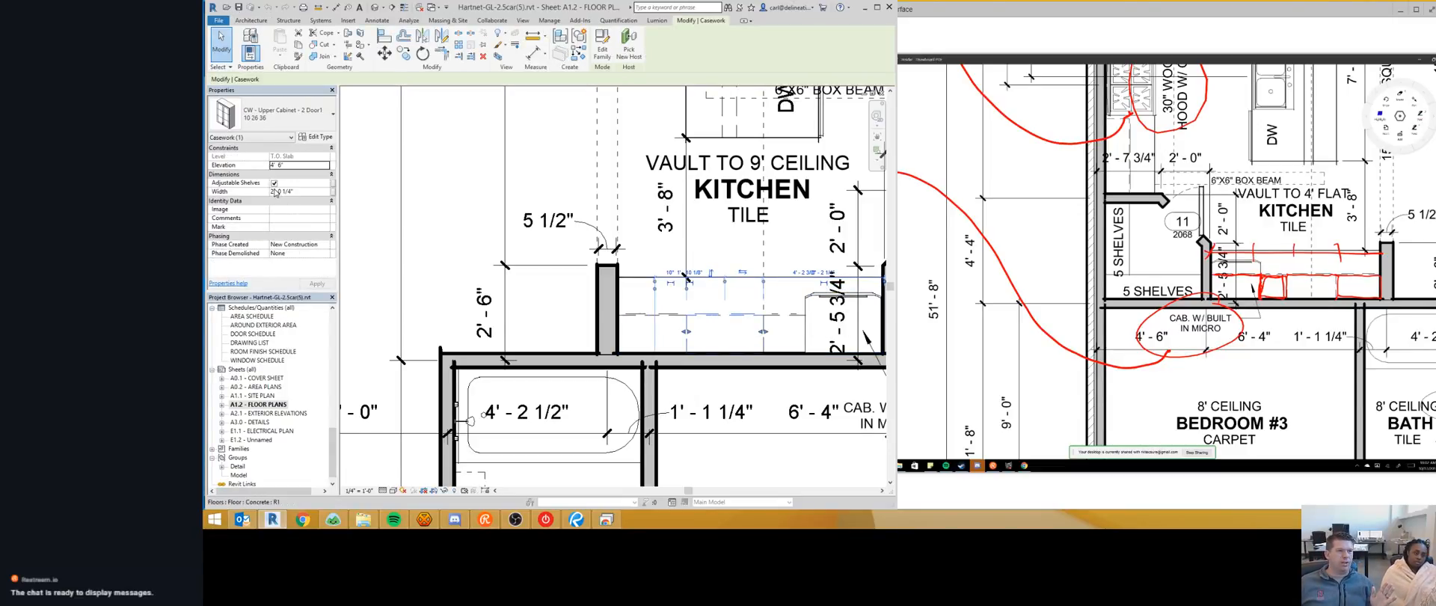
left_click(778, 332)
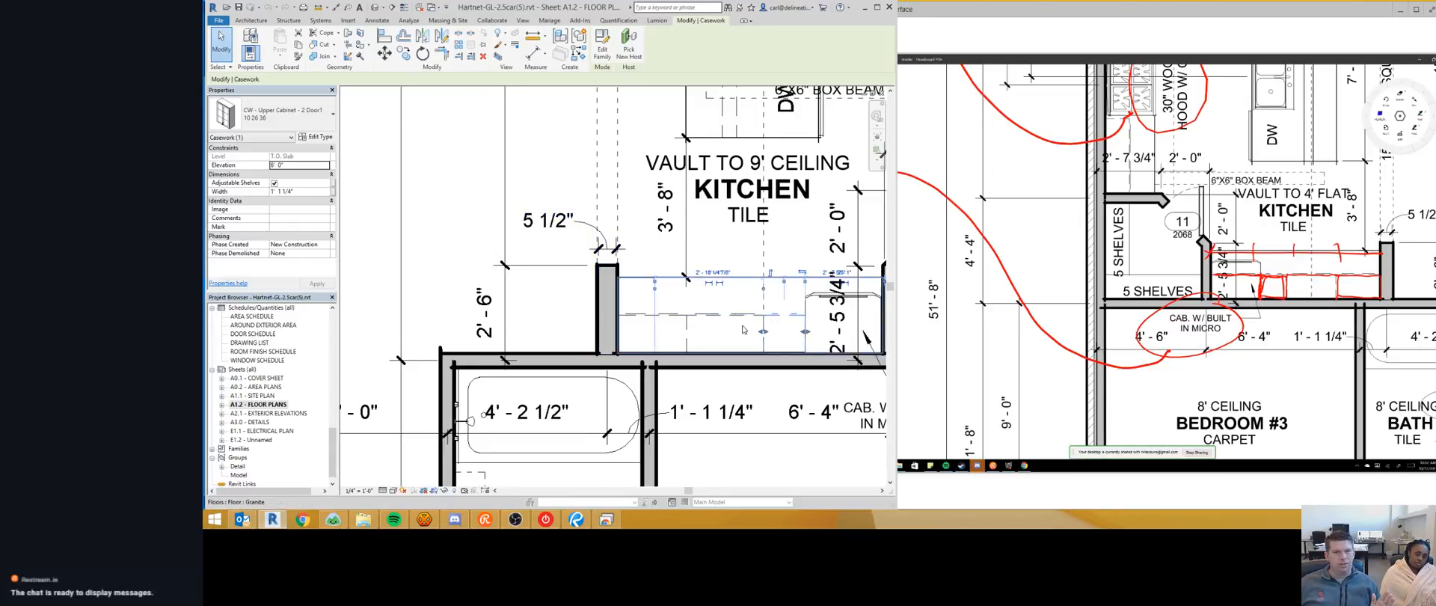
Step: Measure the clear width of the cabinet alcove between the faces of its two side walls
middle_click_drag(733, 332, 658, 338)
key("d")
key("i")
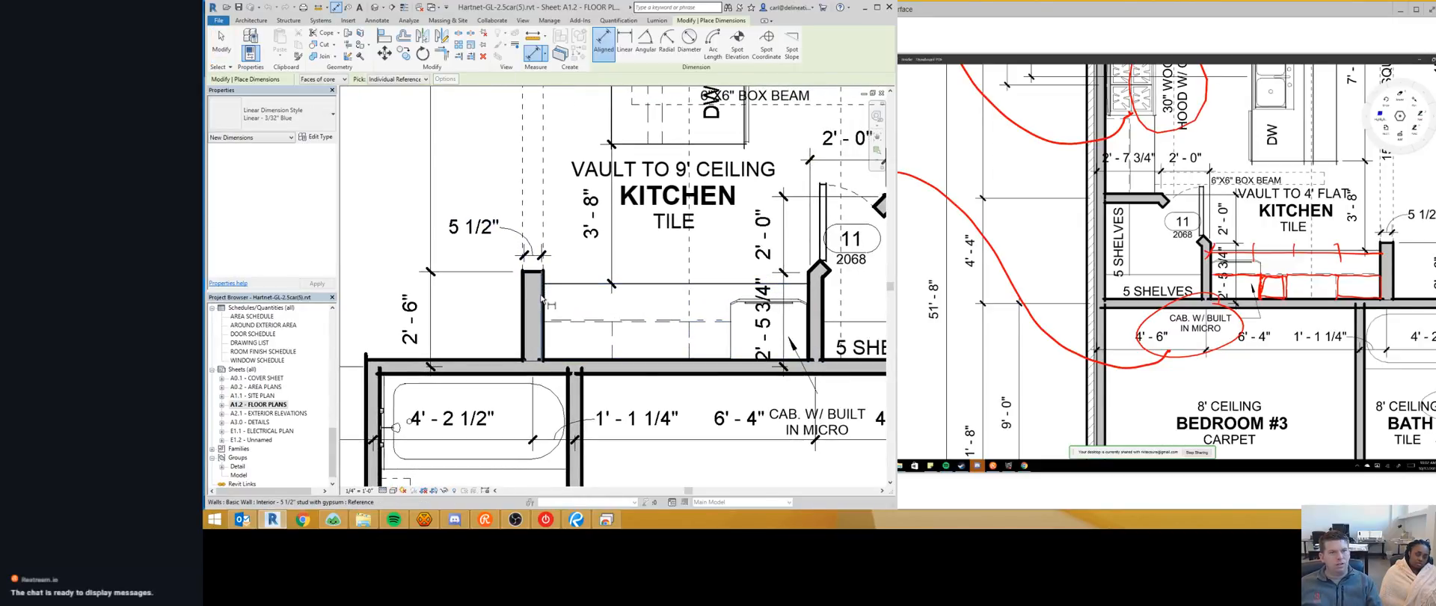
left_click(543, 296)
left_click(811, 299)
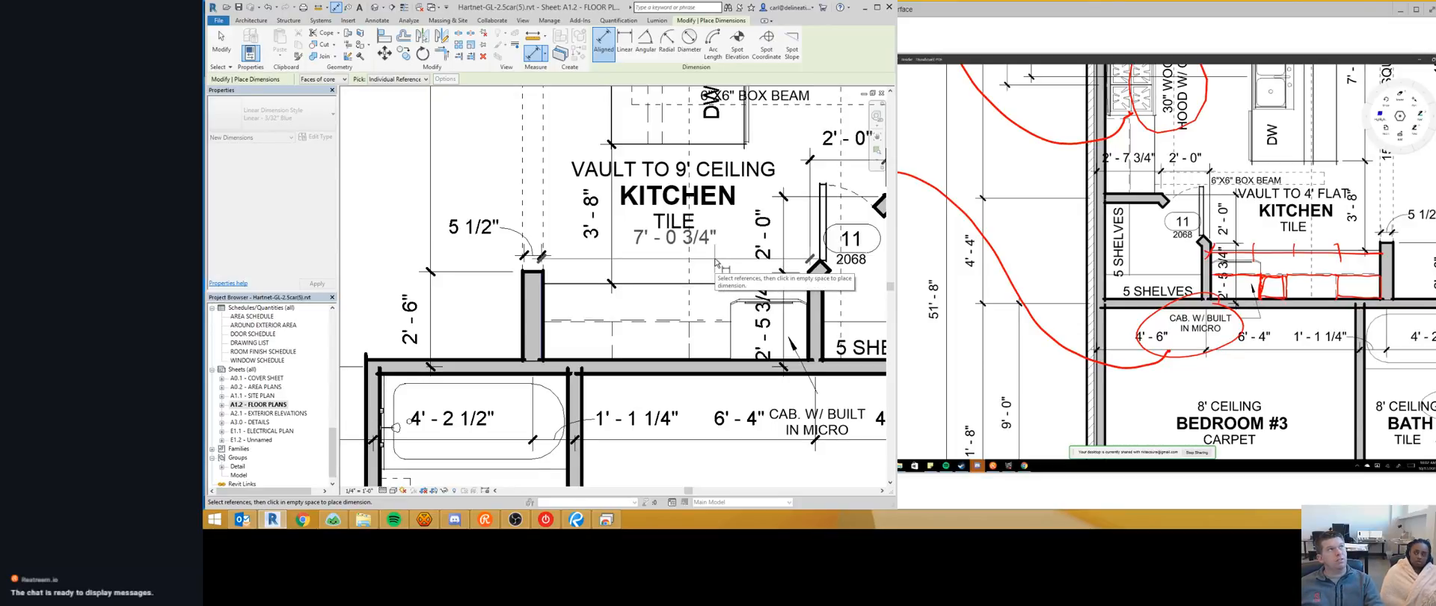
key("Escape")
key("Escape")
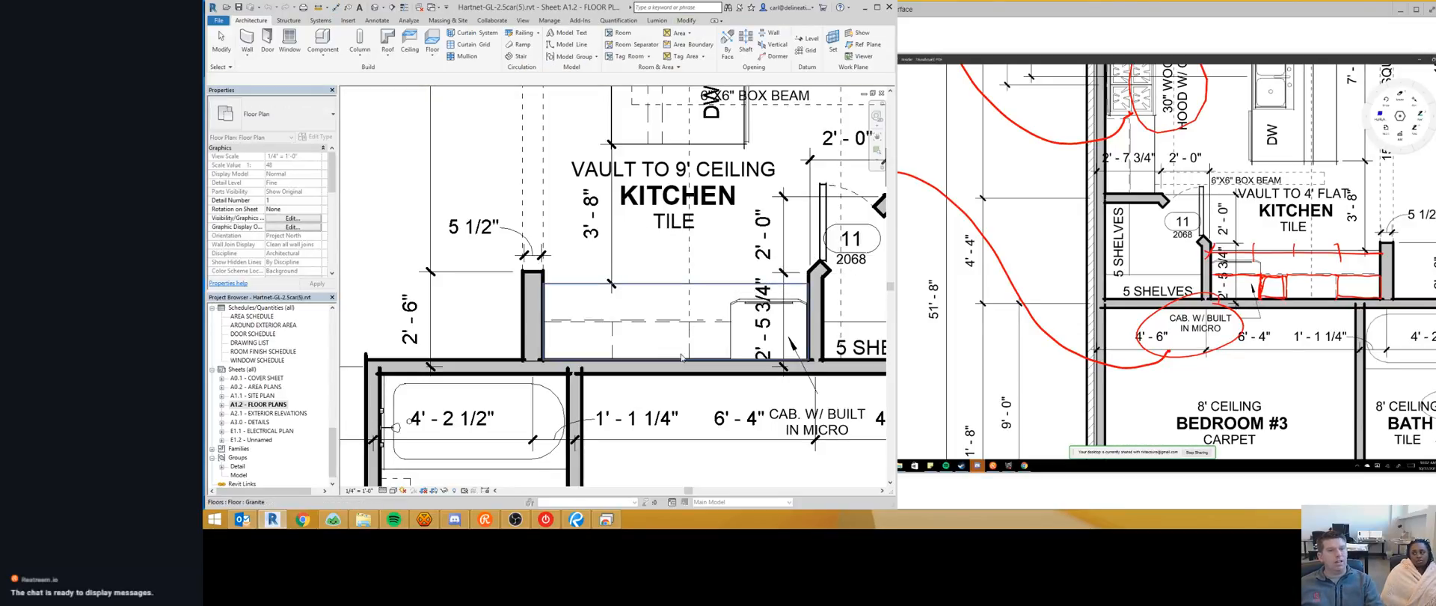
Step: Draw two vertical red detail lines across the alcove's cabinet run to divide it into three parts
left_click(718, 328)
left_click(716, 325)
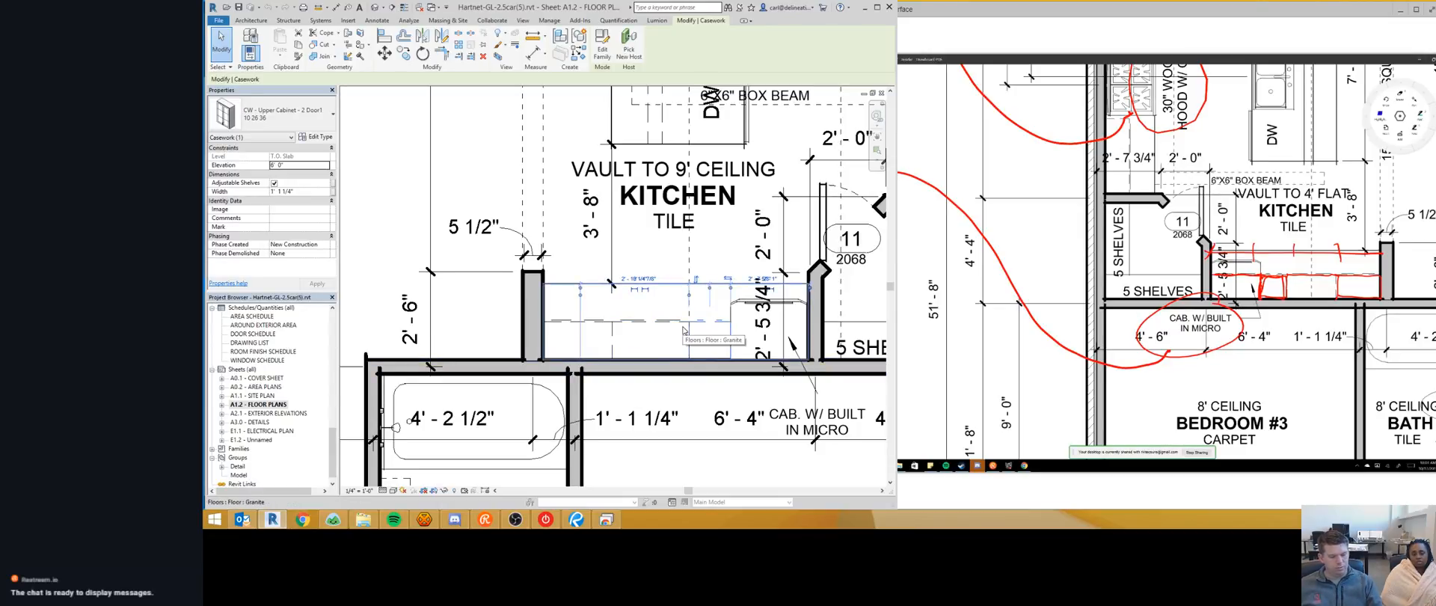
key("d")
key("l")
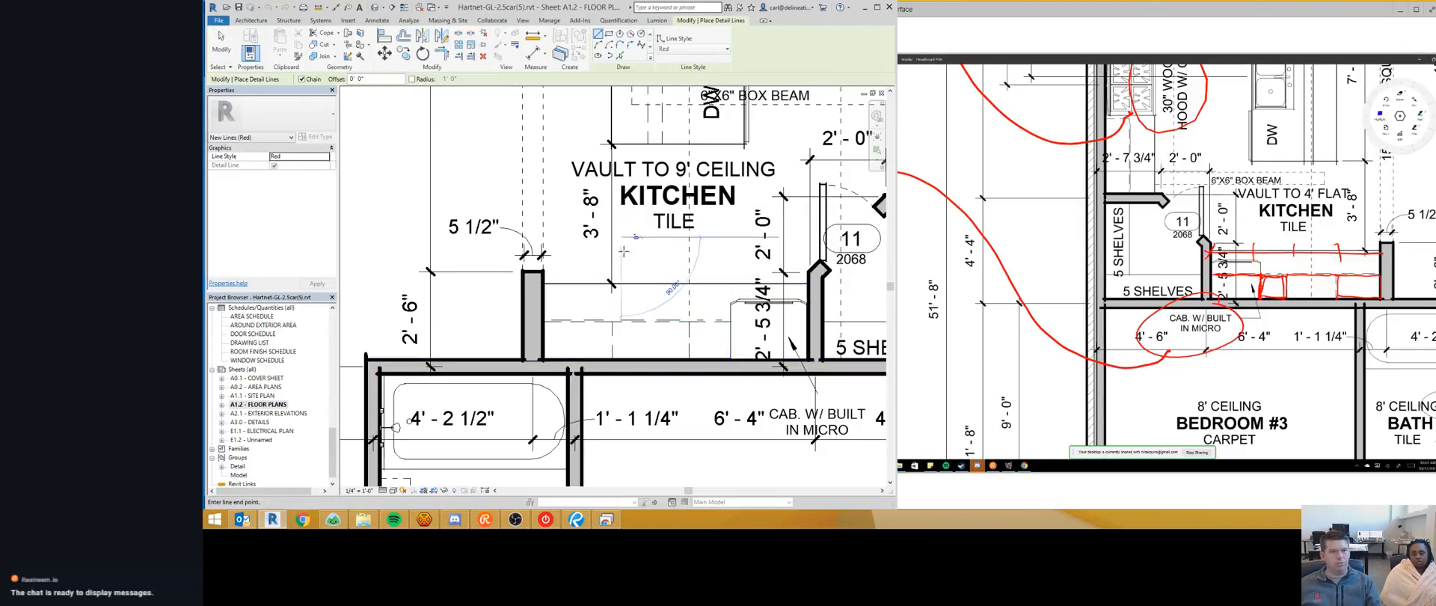
left_click(621, 238)
left_click(622, 402)
key("Escape")
left_click(714, 240)
left_click(714, 396)
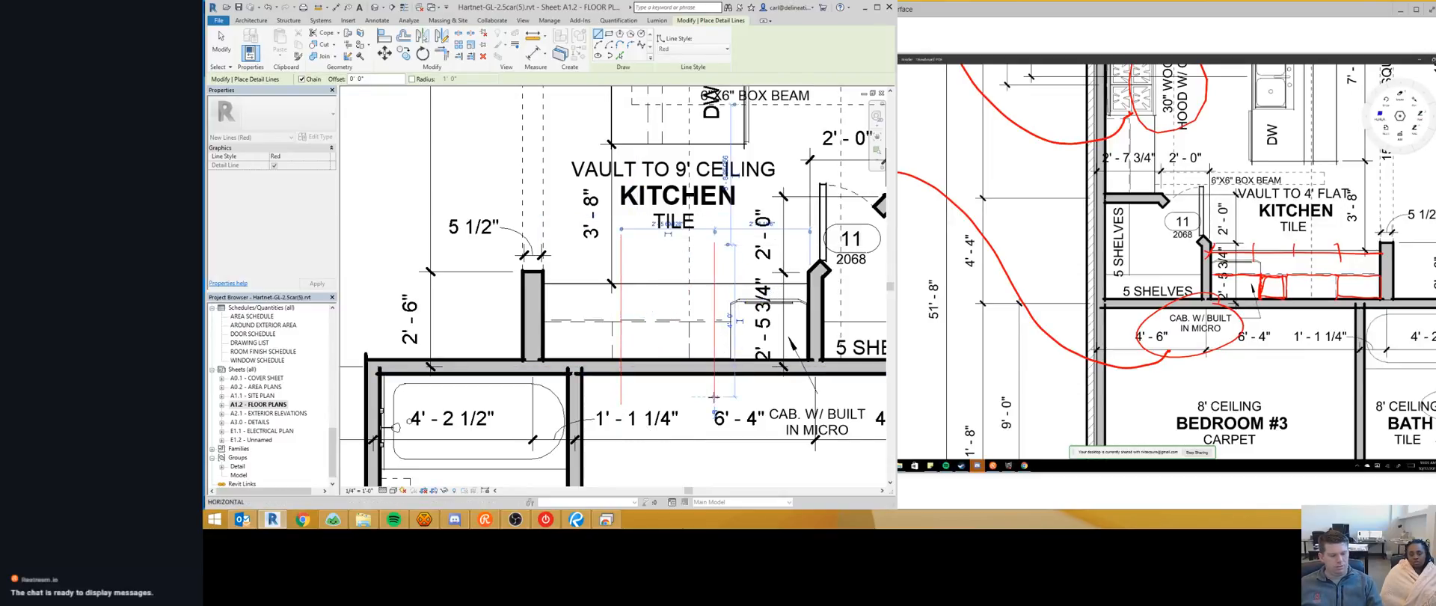
Step: Dimension from the alcove's left side wall to the first red detail line
key("d")
key("i")
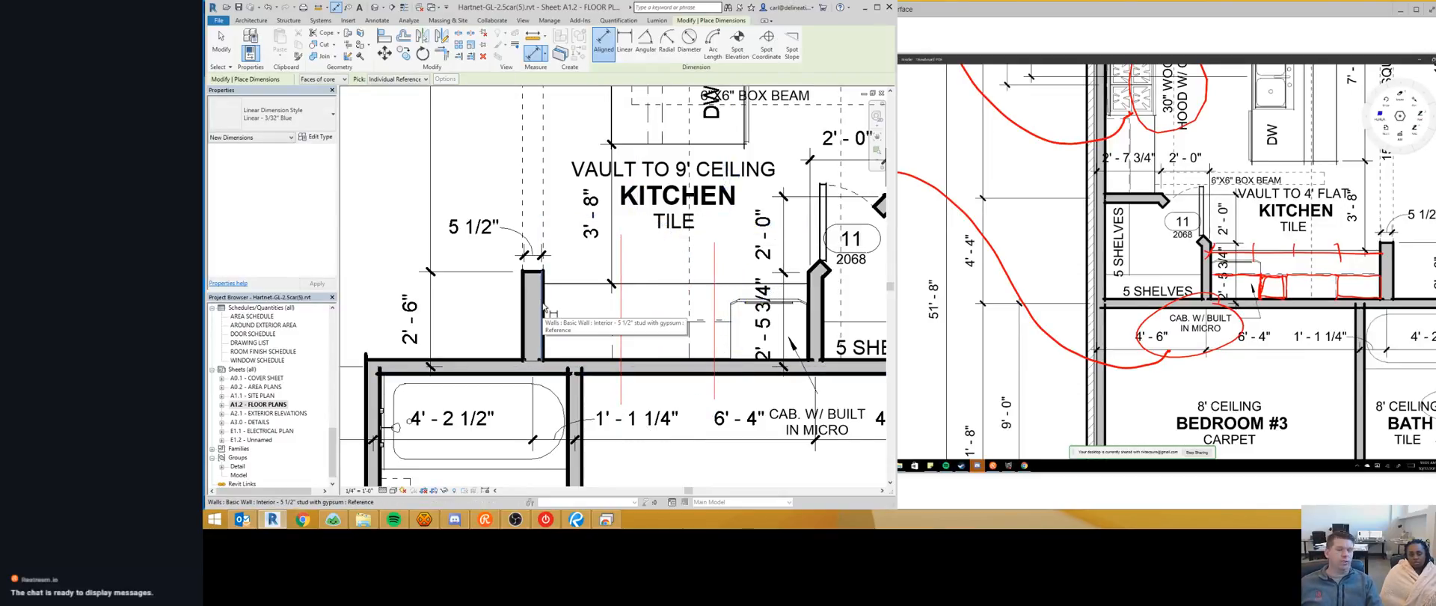
left_click(543, 307)
left_click(621, 298)
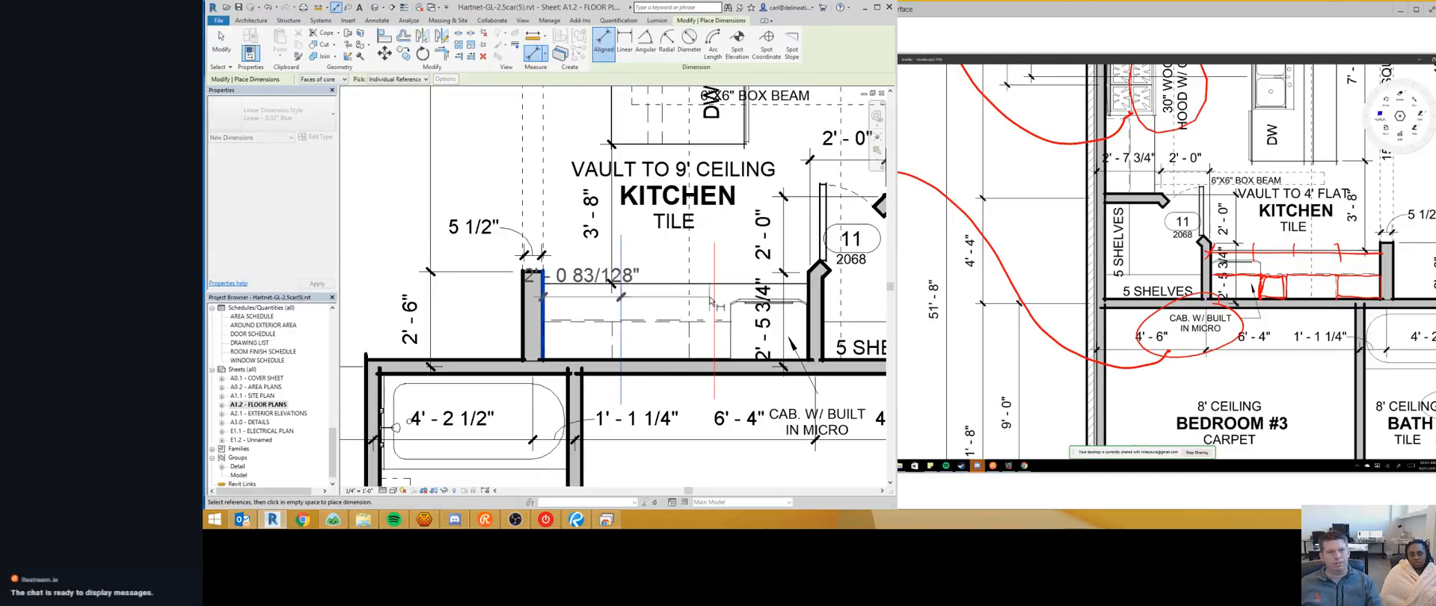
left_click(622, 297)
key("Escape")
key("Escape")
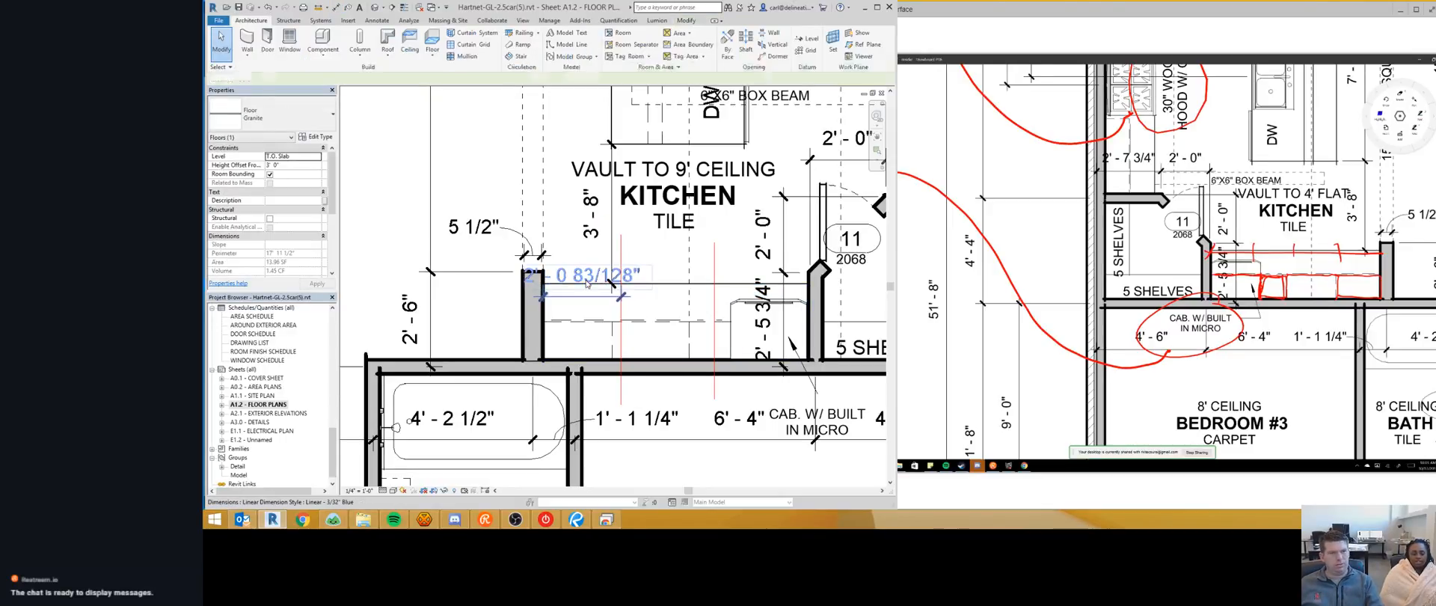
Step: Extend the dimension to the second red line and opposite wall, space the lines equally, and delete the dimension
left_click(583, 274)
key("e")
key("w")
left_click(714, 298)
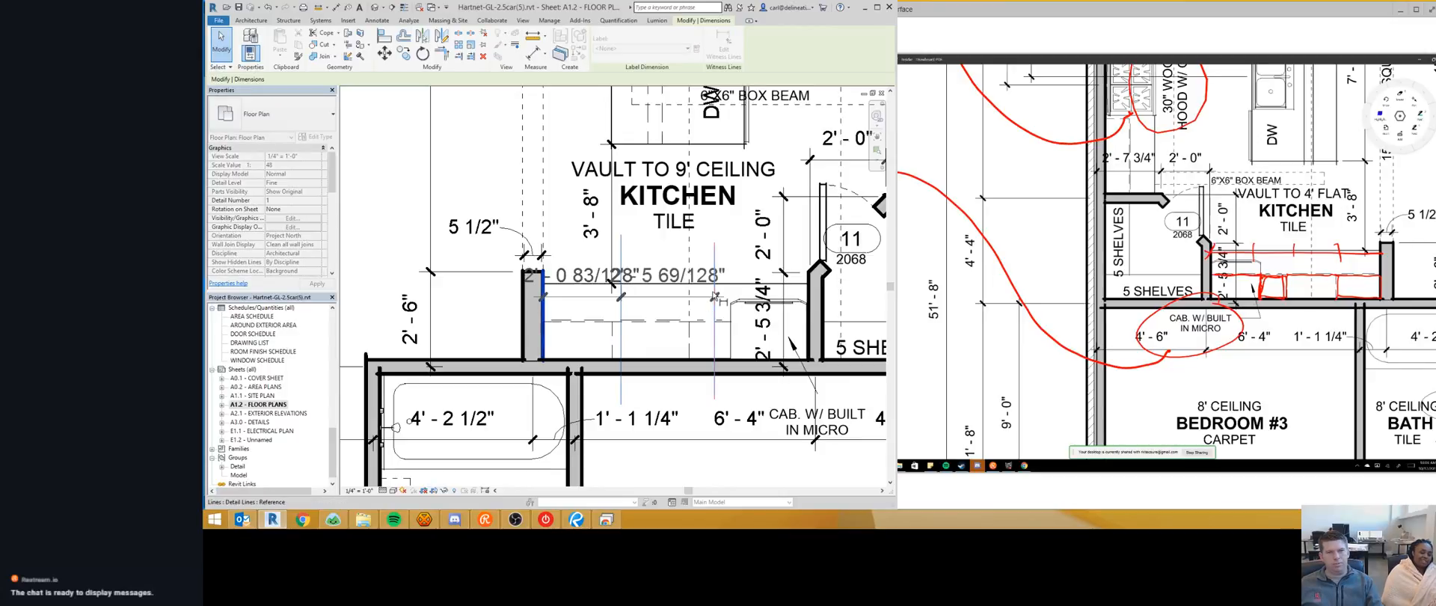
left_click(805, 300)
left_click(717, 255)
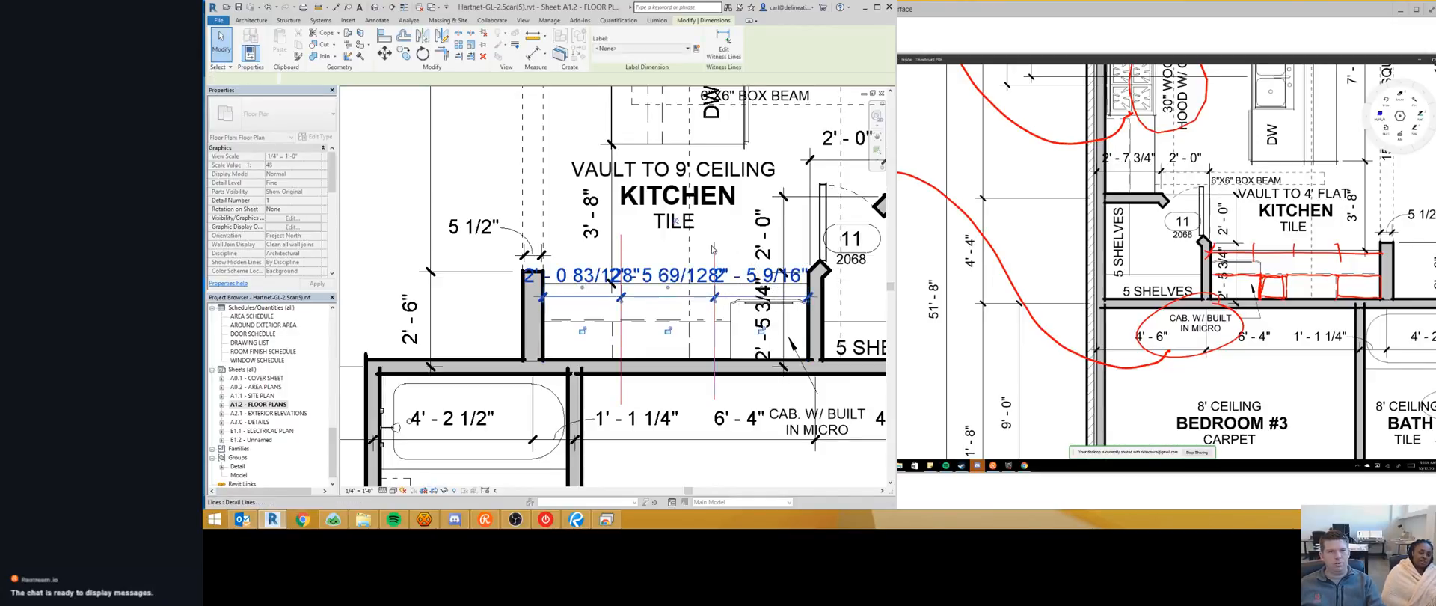
left_click(677, 223)
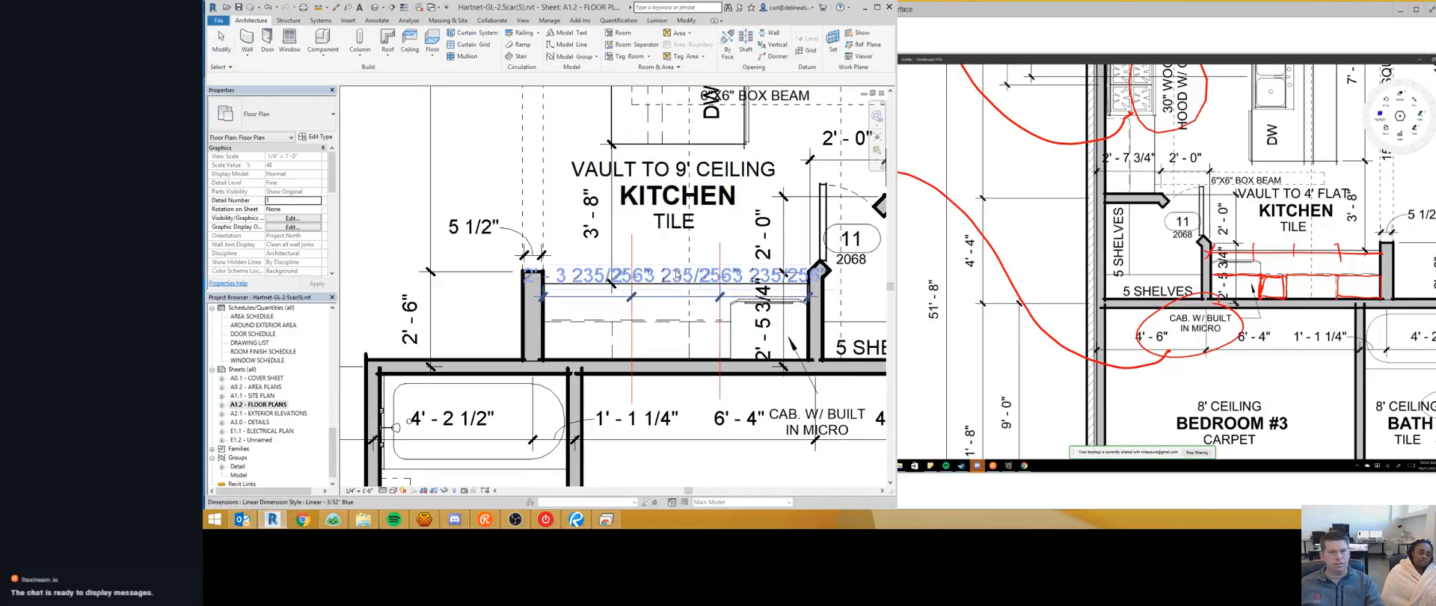
key("Delete")
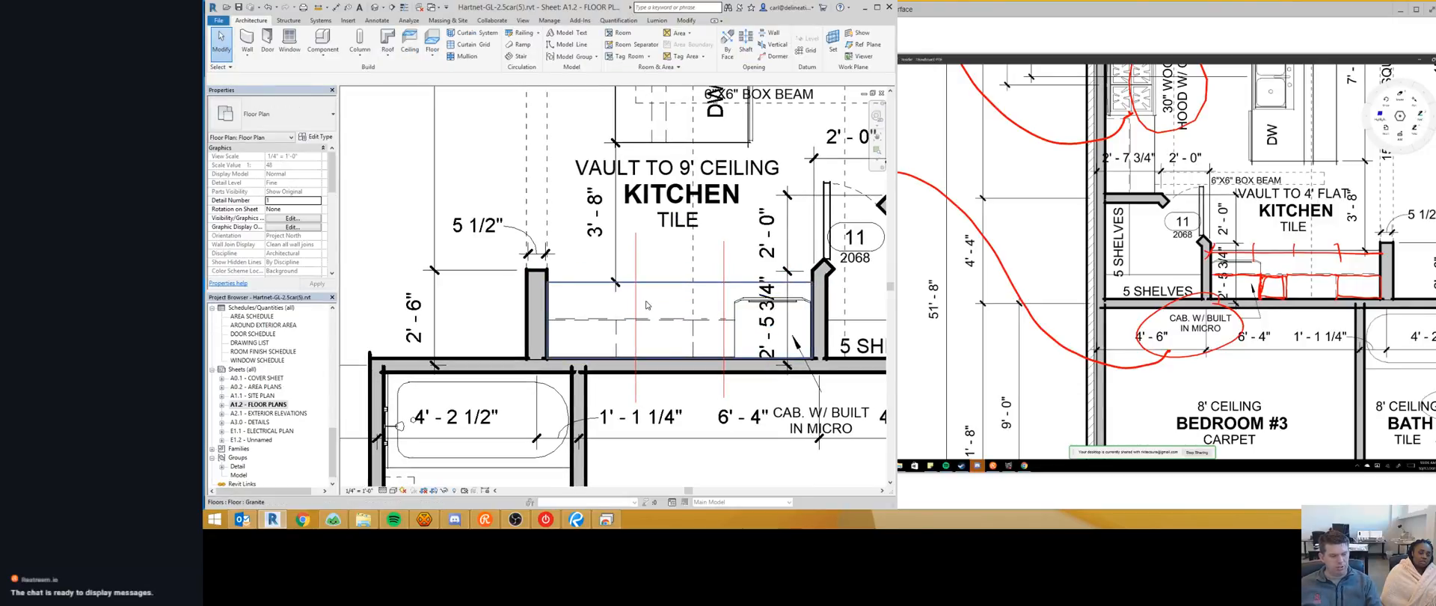
Step: Align the upper cabinets' edges with the two equally spaced red detail lines
key("l")
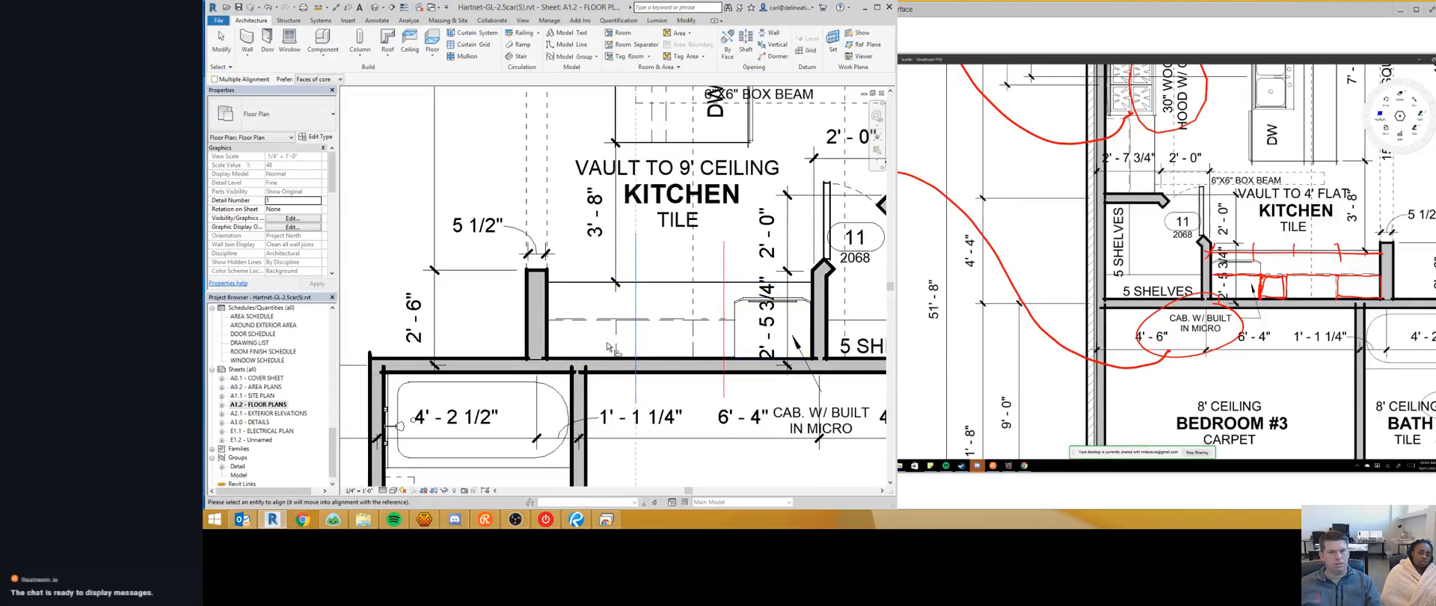
left_click(620, 340)
left_click(723, 292)
left_click(727, 299)
key("Escape")
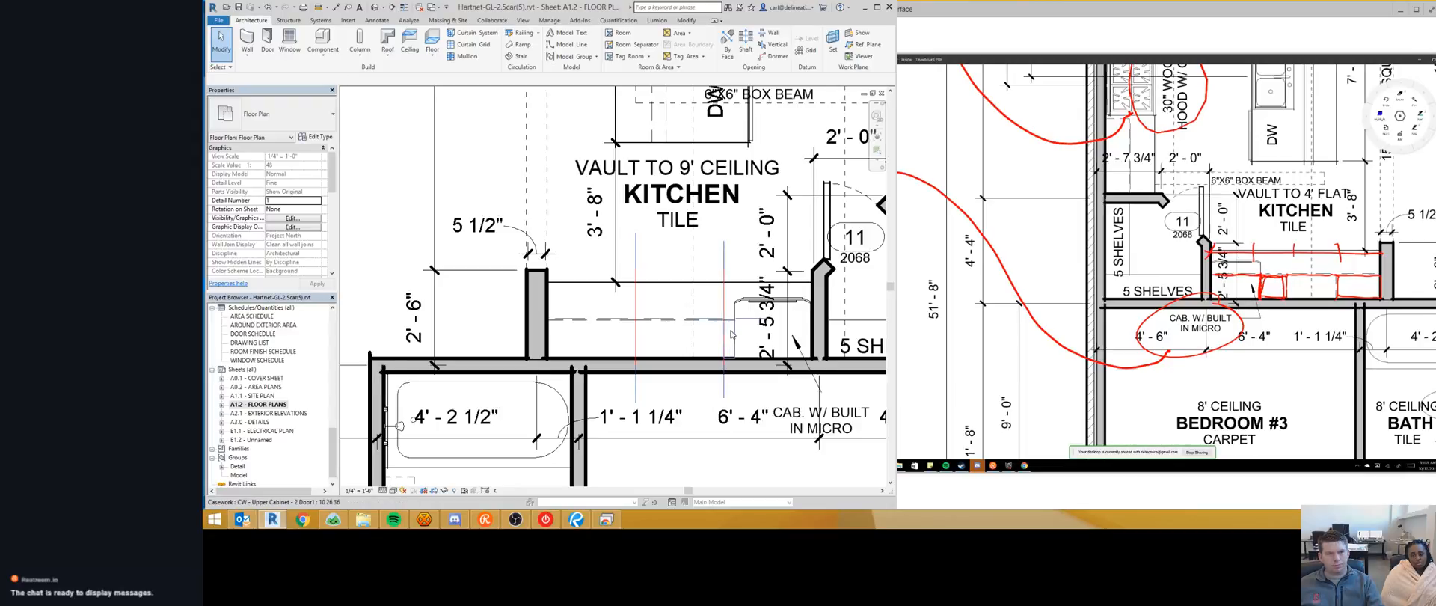
Step: Stretch the narrow upper cabinet beside the second red line to the face of the right-hand alcove wall
middle_click_drag(747, 327, 680, 318)
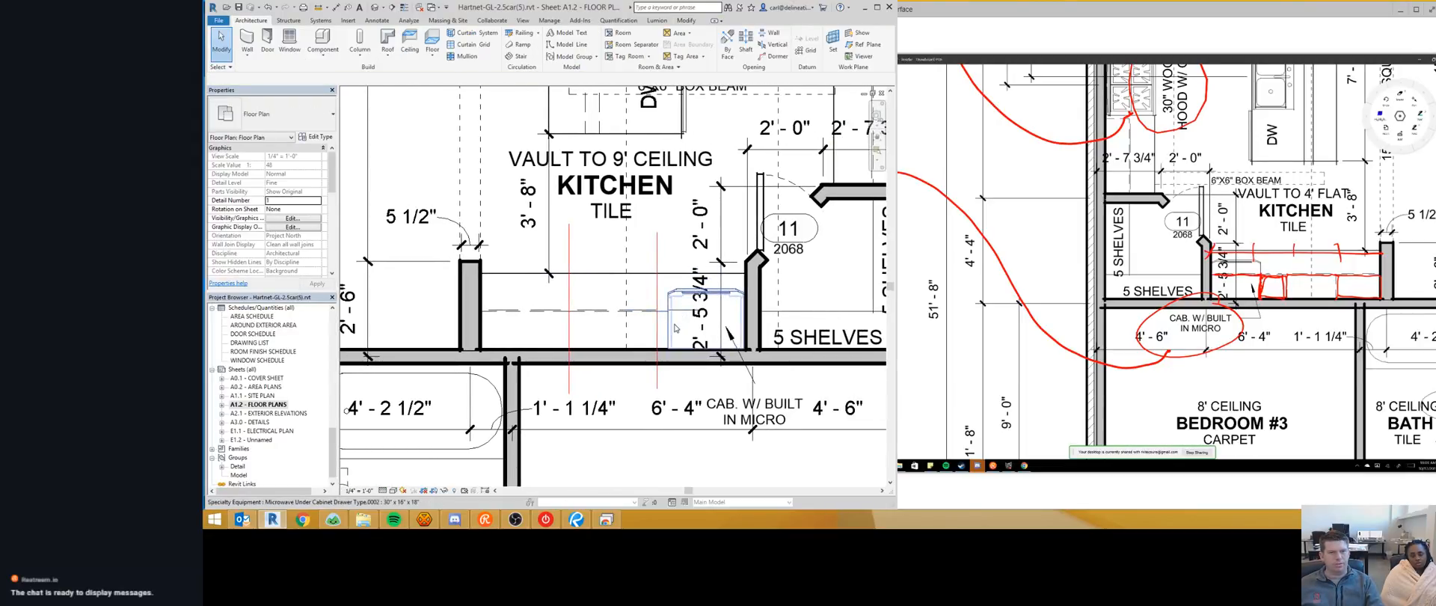
left_click(667, 329)
left_click_drag(728, 331, 744, 332)
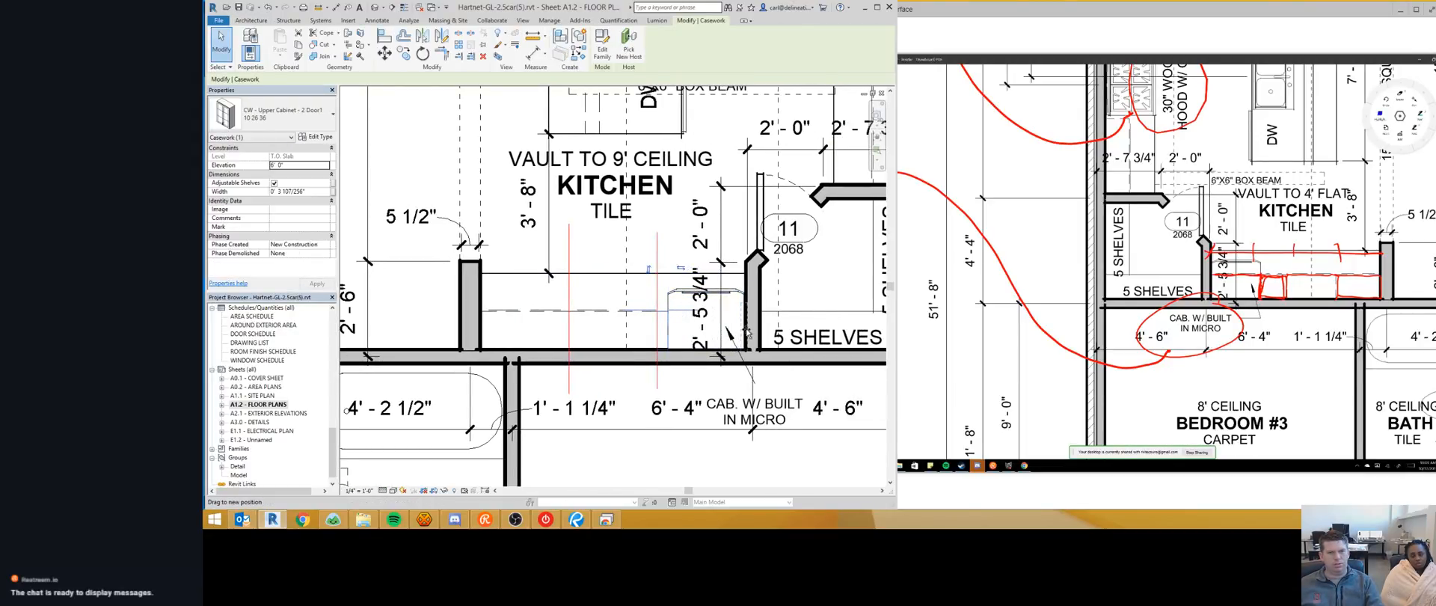
key("Escape")
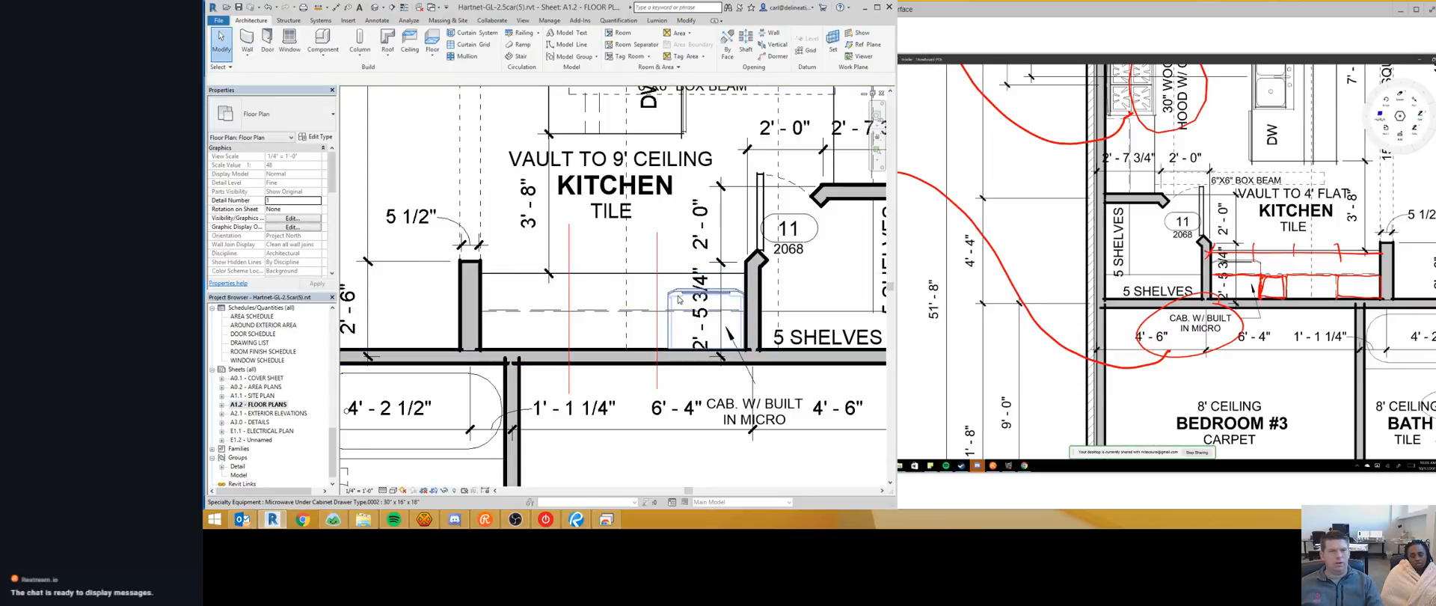
Step: Measure the space available for the microwave between the second red line and the adjacent wall face
left_click(670, 300)
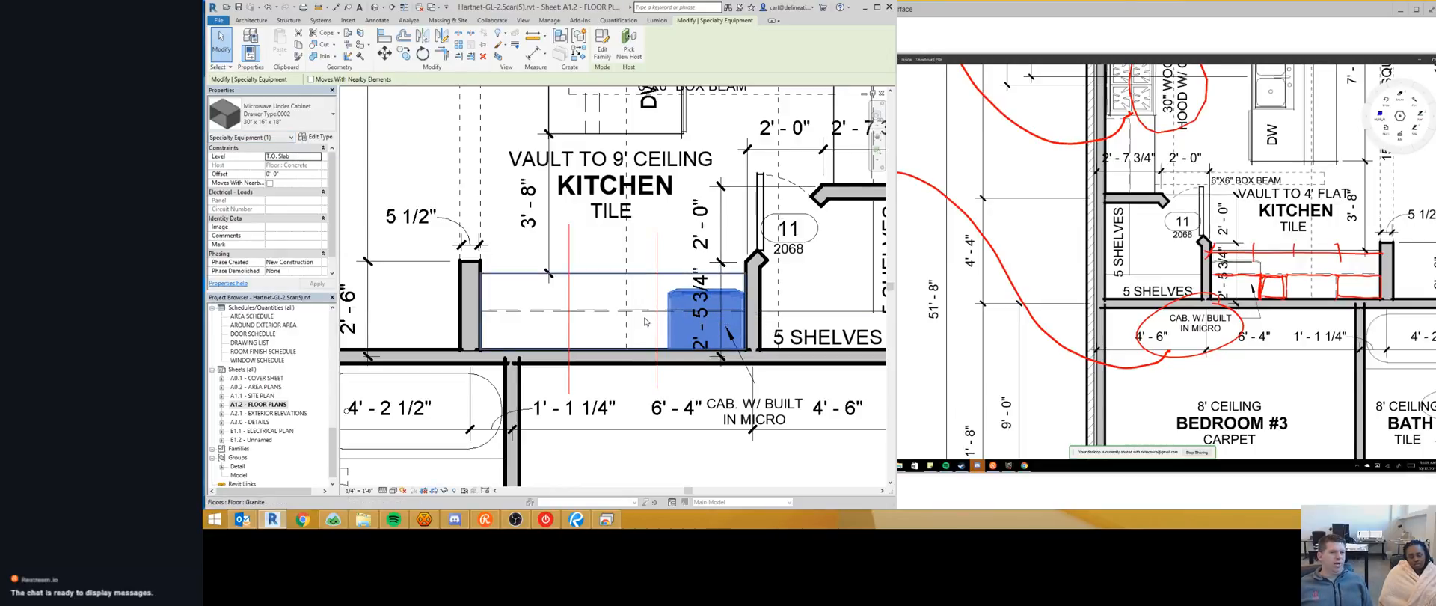
key("d")
key("i")
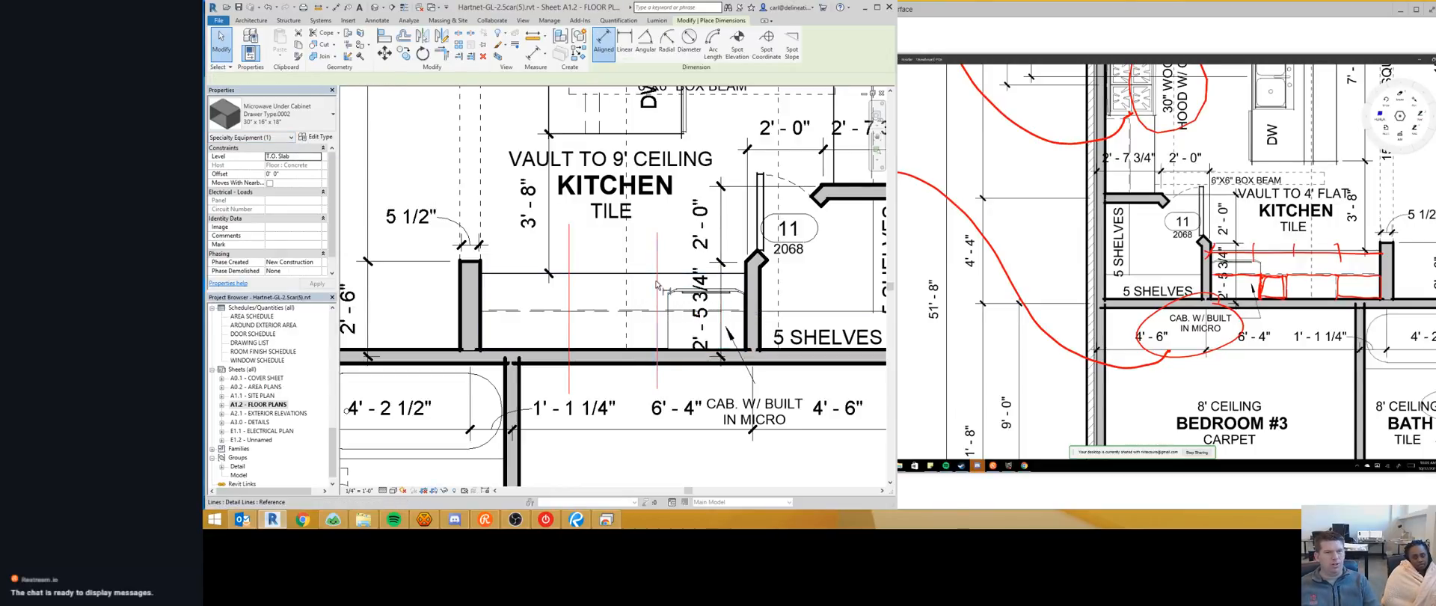
left_click(745, 284)
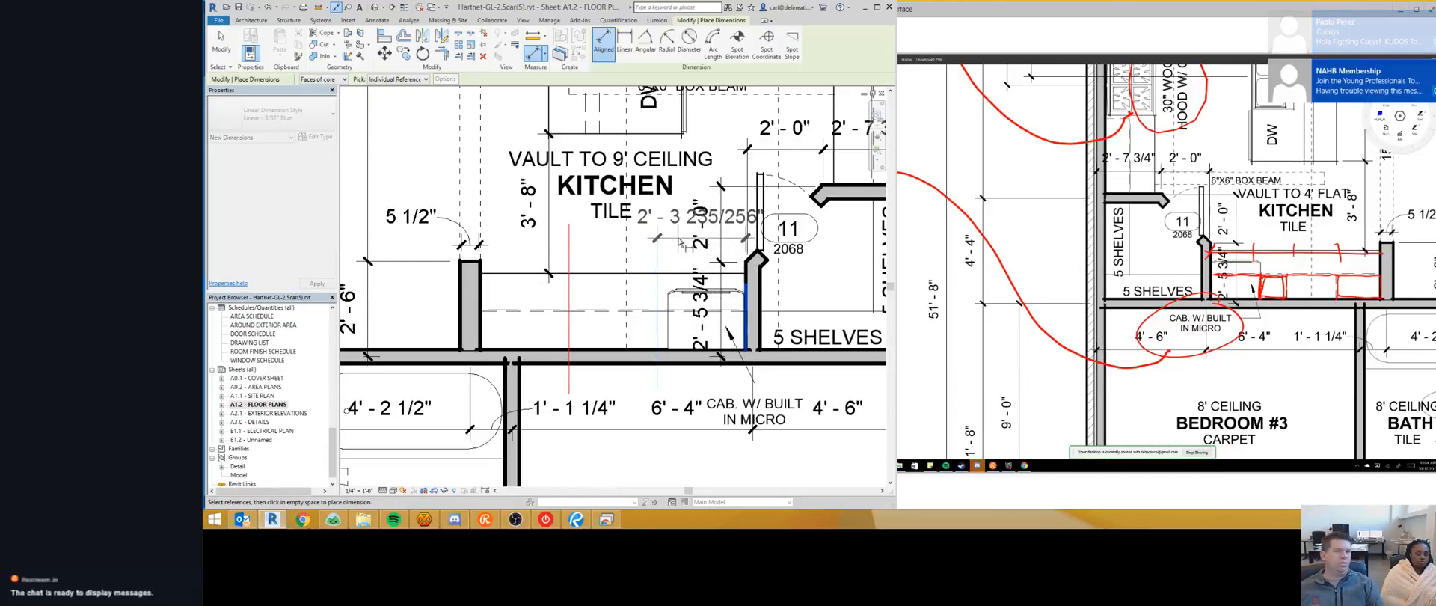
key("Escape")
key("Escape")
Step: Duplicate the microwave's type and name the copy 28" x 16" x 18"
left_click(670, 291)
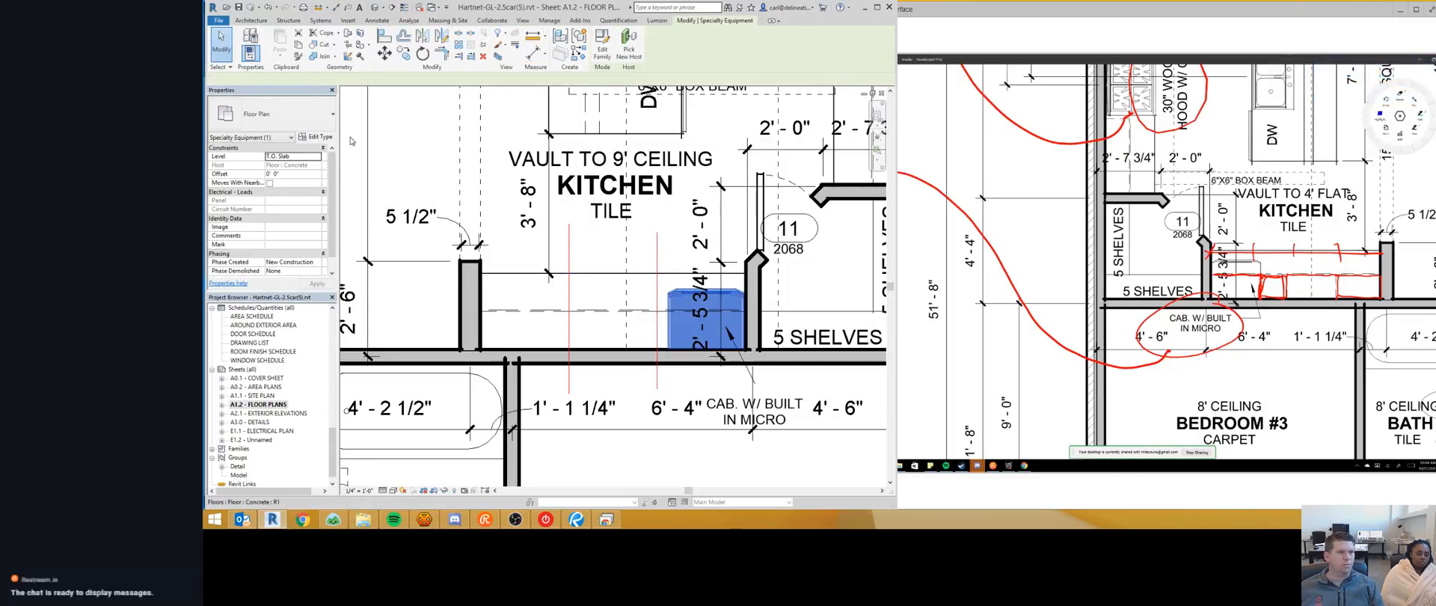
left_click(315, 136)
left_click(793, 106)
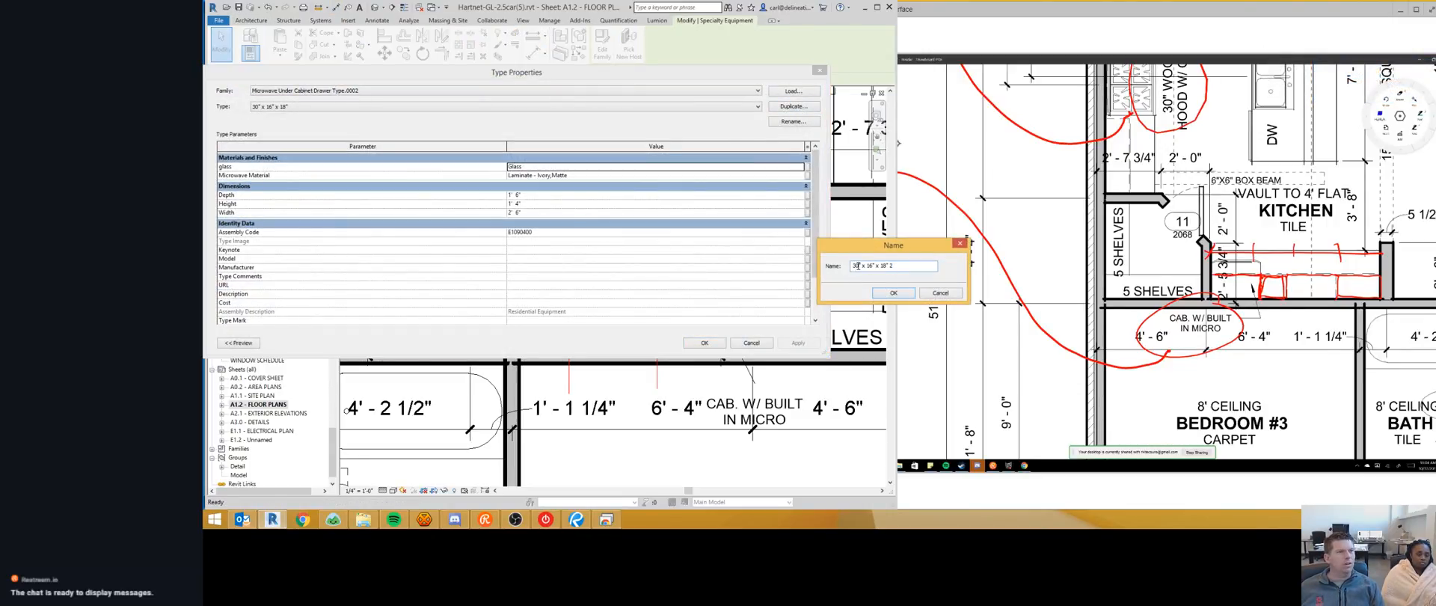
left_click_drag(857, 266, 833, 265)
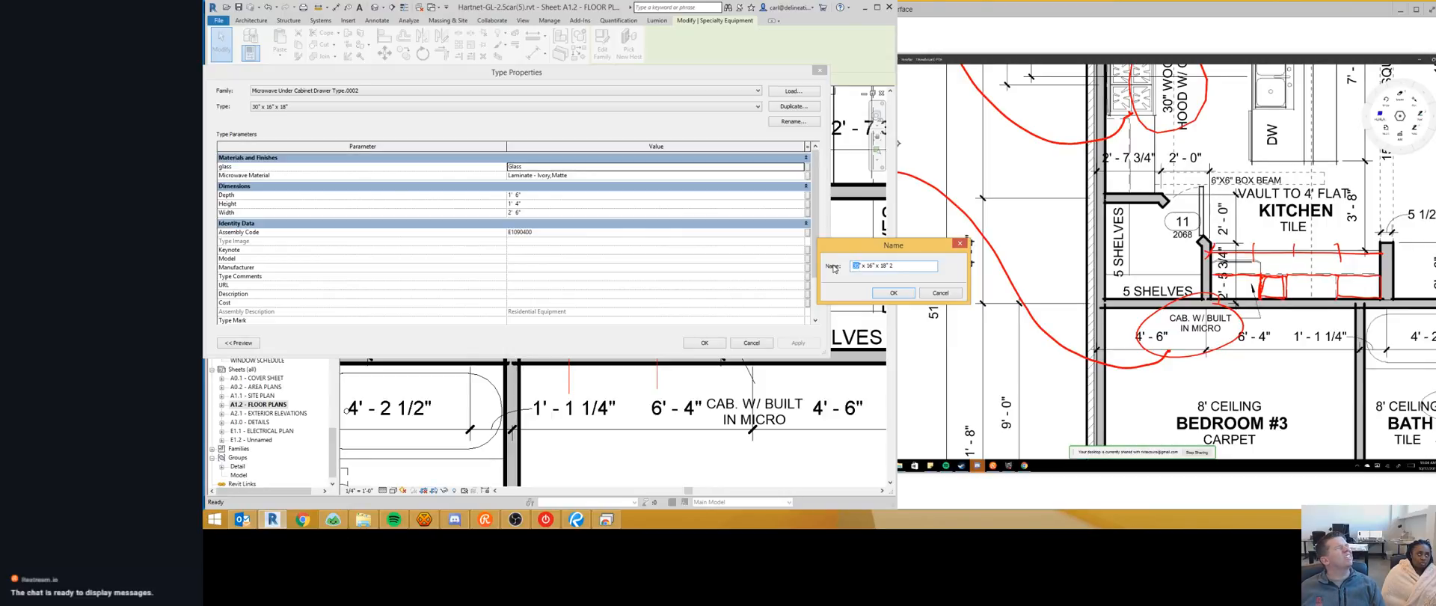
type("28\"")
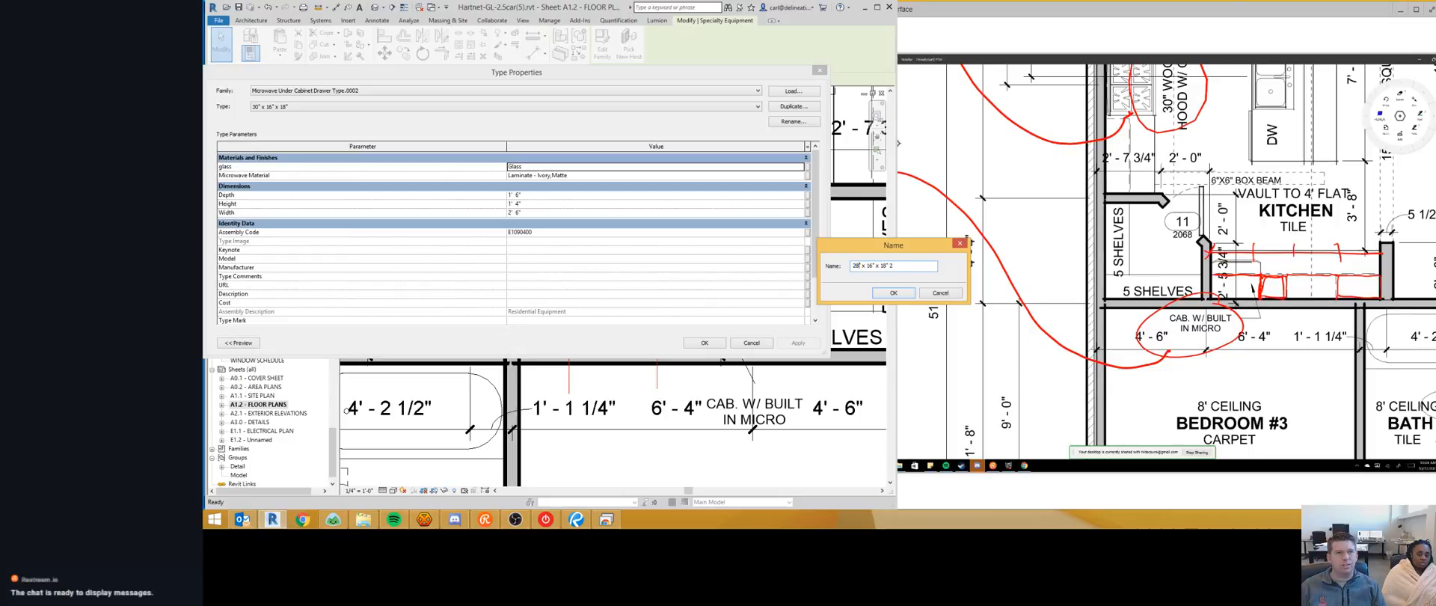
key("Return")
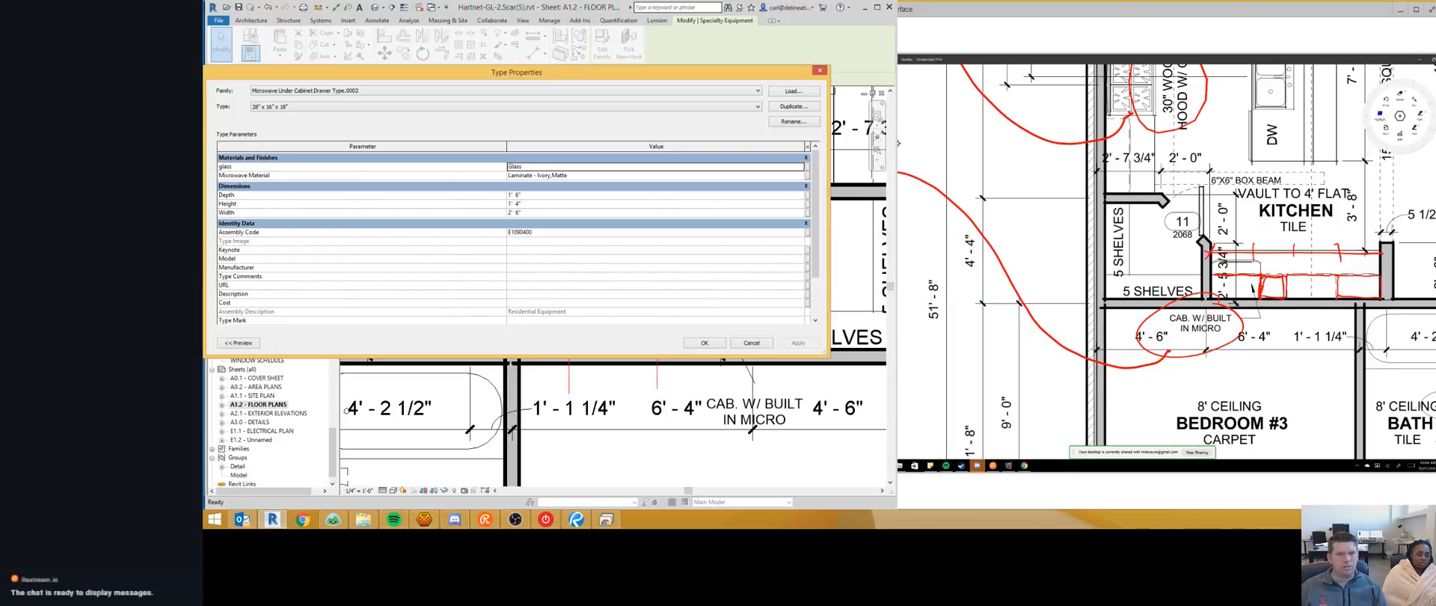
Step: Set the new microwave type's width to 2' 4" and apply it to the plan
left_click(580, 211)
type("0")
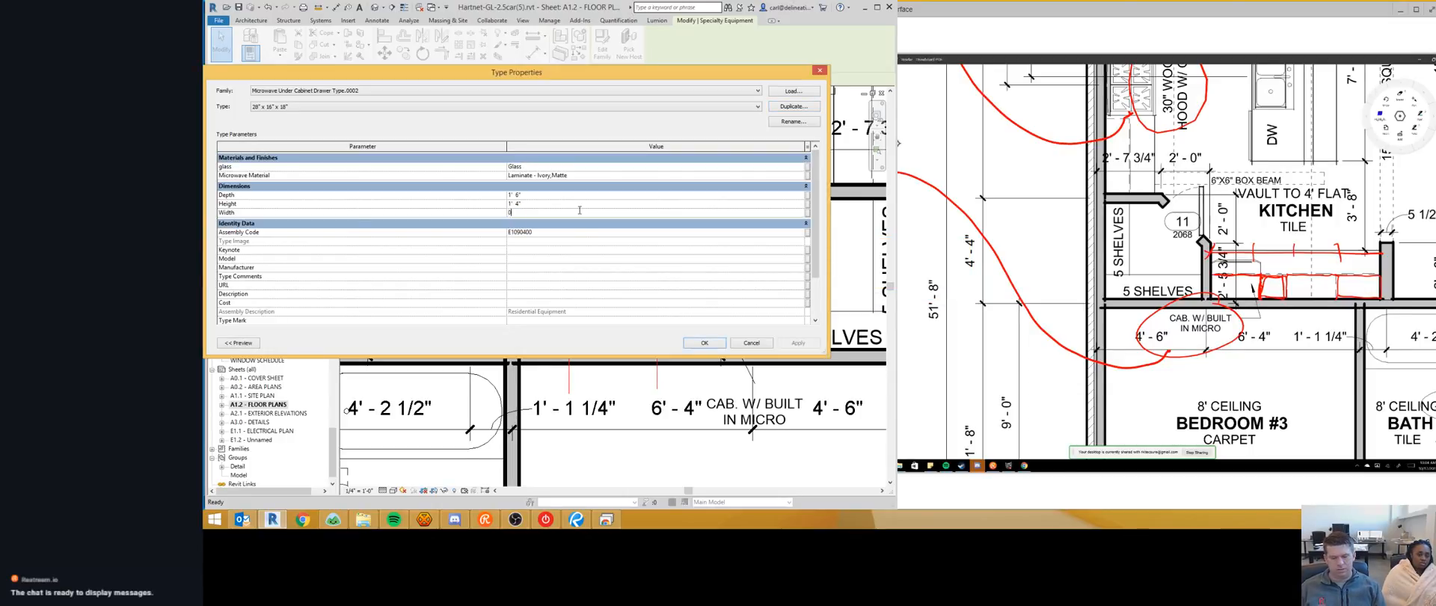
left_click(692, 343)
scroll(758, 294, "up", 3)
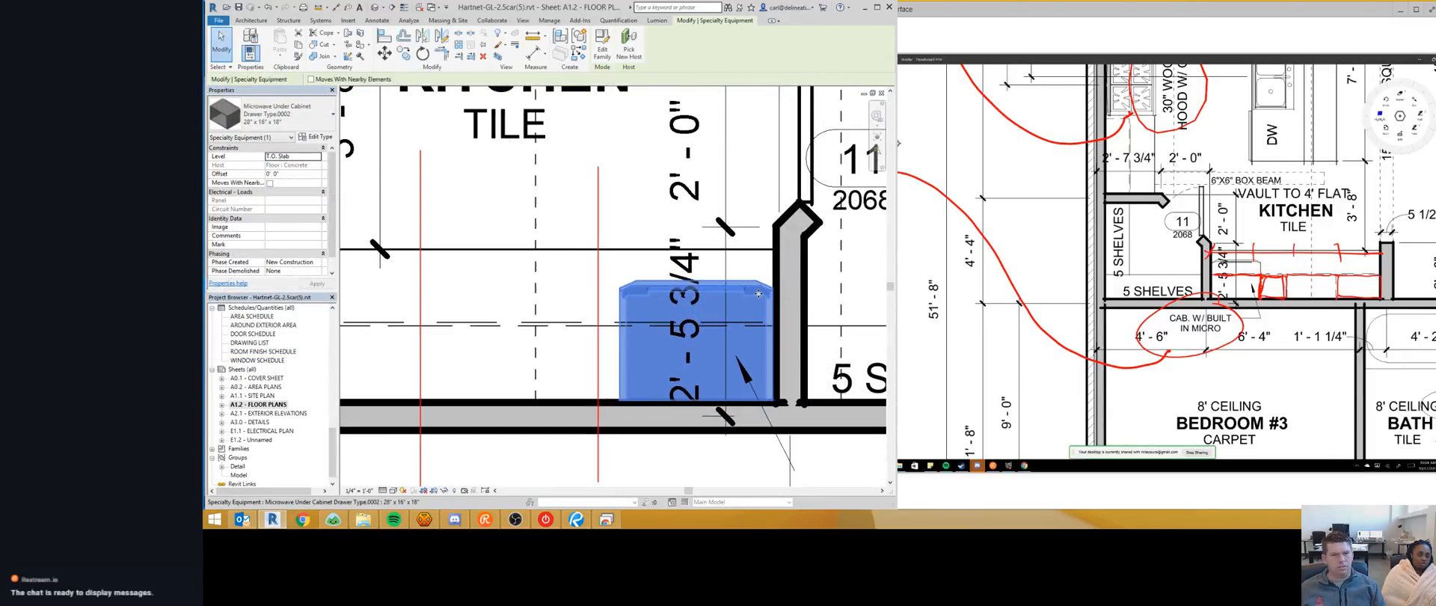
Step: Review the material and dimension parameters of the selected microwave's type
left_click(320, 137)
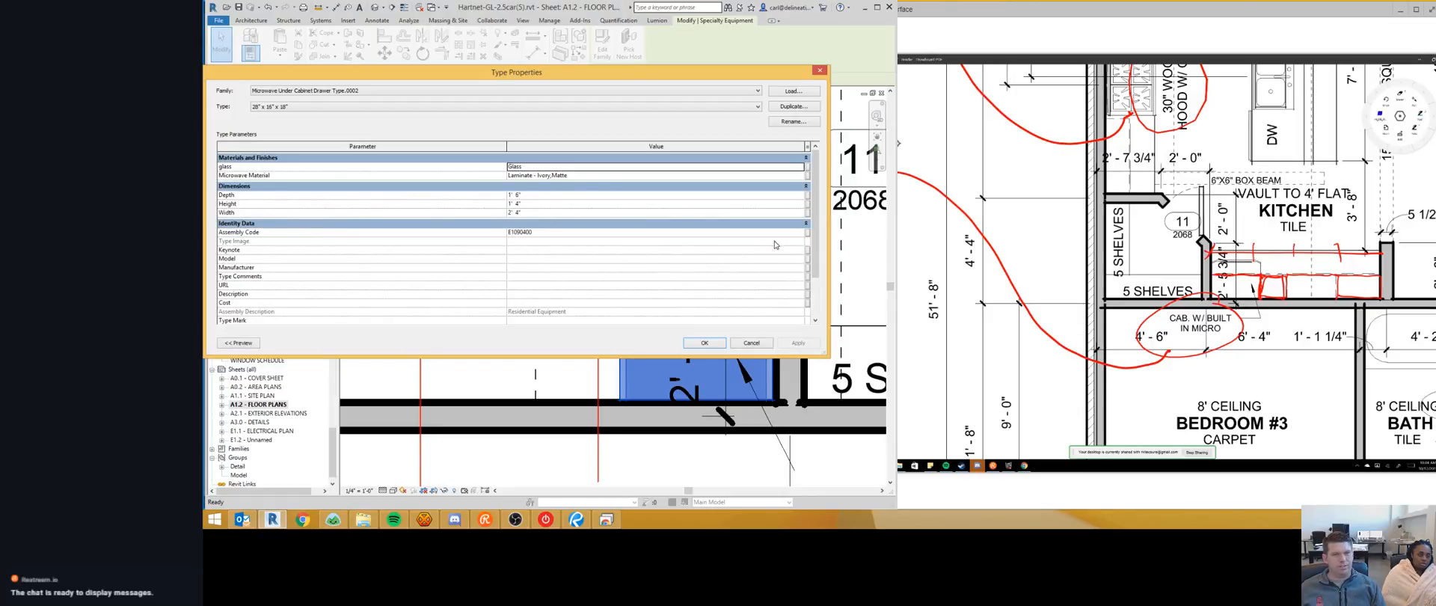
mouse_move(815, 262)
left_mouse_down()
mouse_move(815, 299)
mouse_move(814, 260)
left_mouse_up()
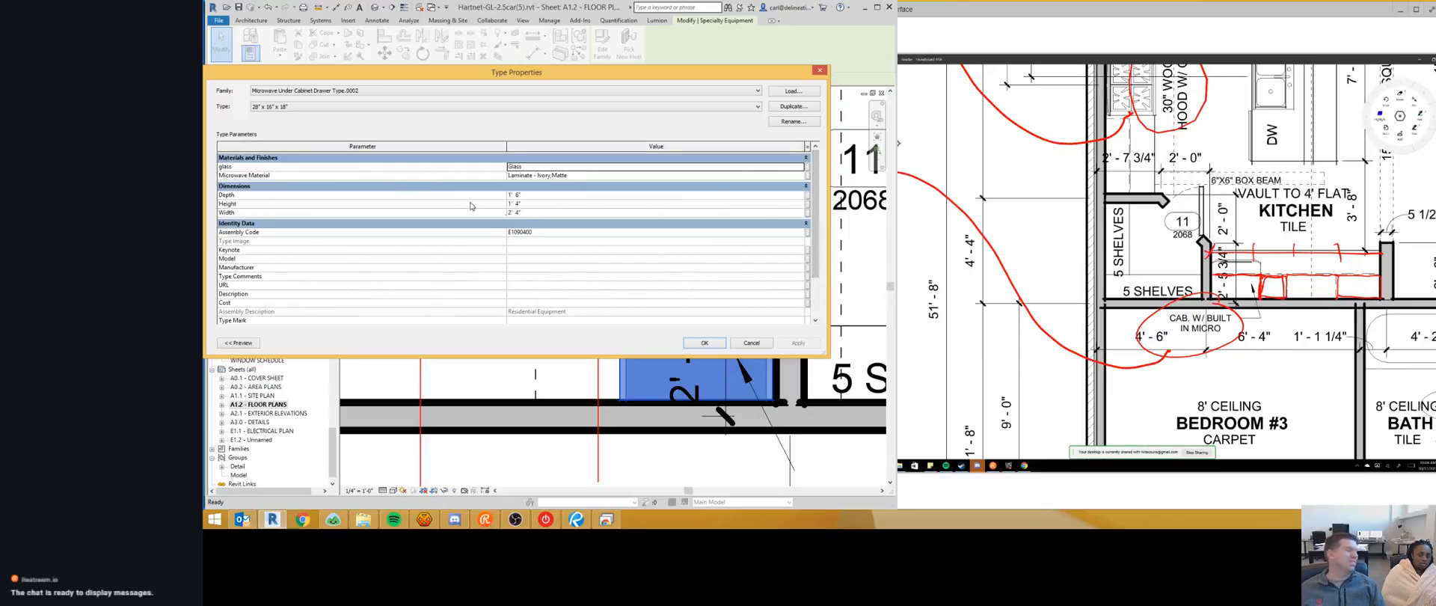
left_click(754, 344)
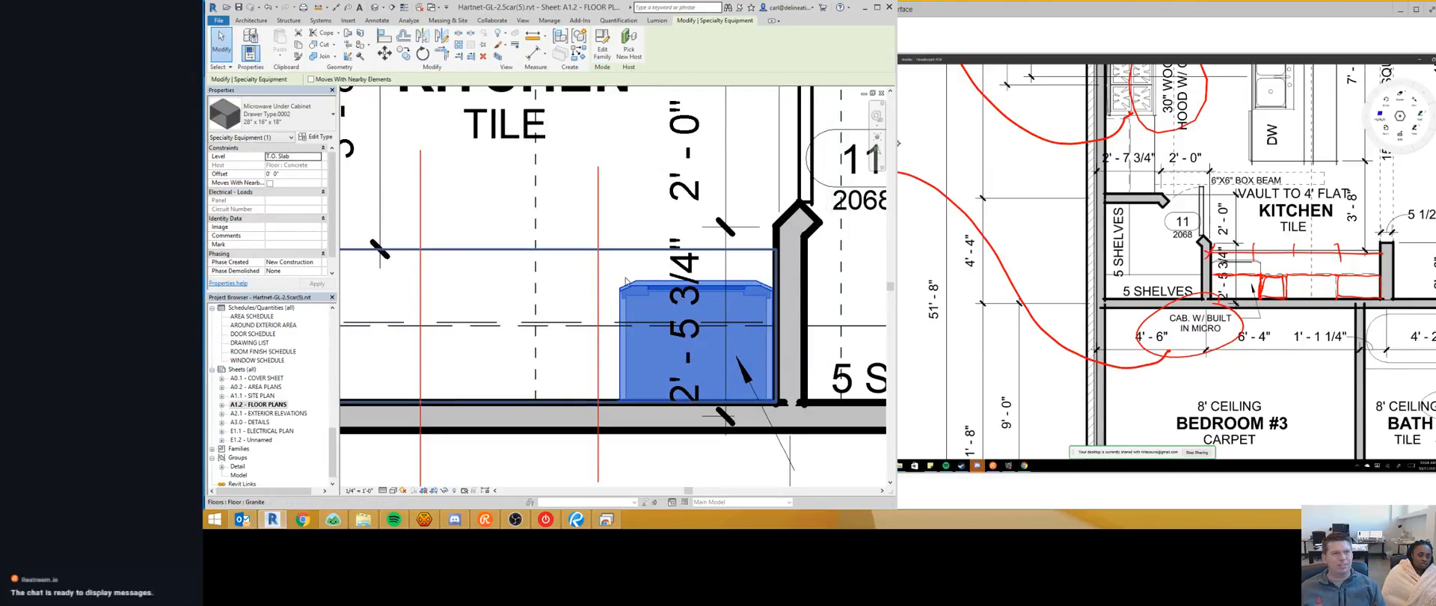
Step: Delete the microwave component in front of the alcove's right-hand wall from the kitchen plan
key("Escape")
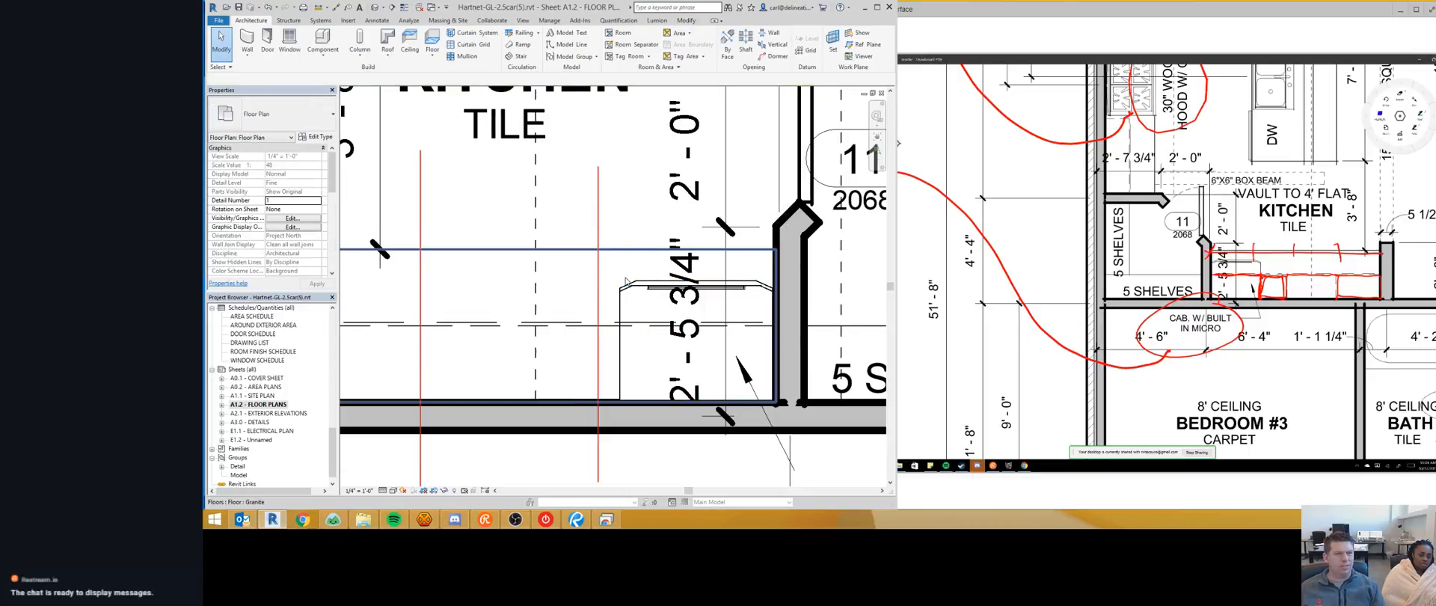
left_click(626, 283)
scroll(607, 291, "down", 2)
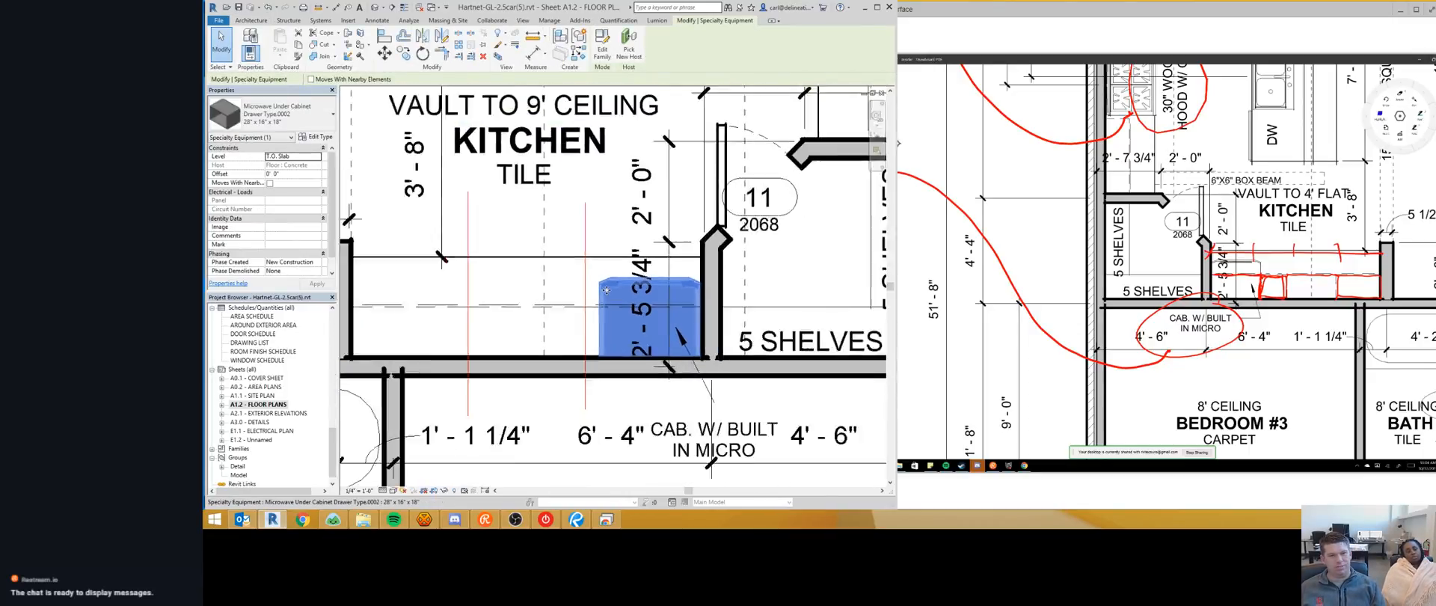
scroll(606, 290, "down", 1)
scroll(608, 287, "up", 2)
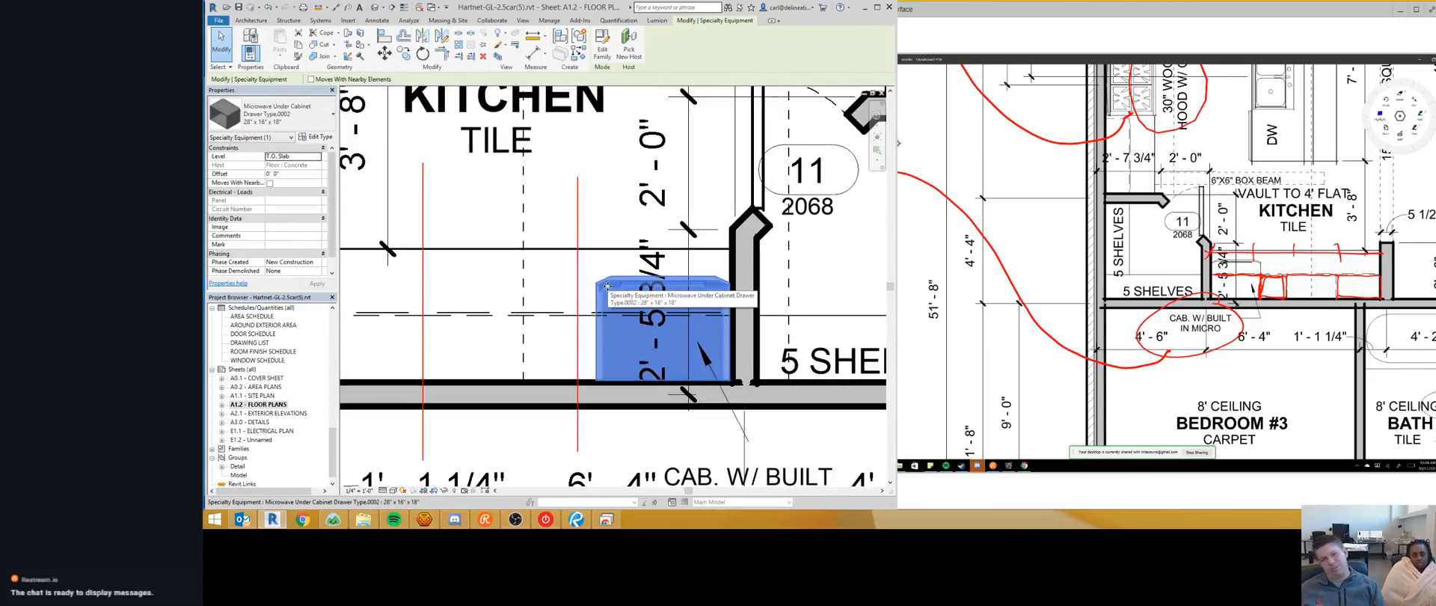
key("Escape")
Step: Draw <Overhead> detail lines outlining the microwave cabinet, up along the second red line and across to the right-hand alcove wall
key("d")
key("l")
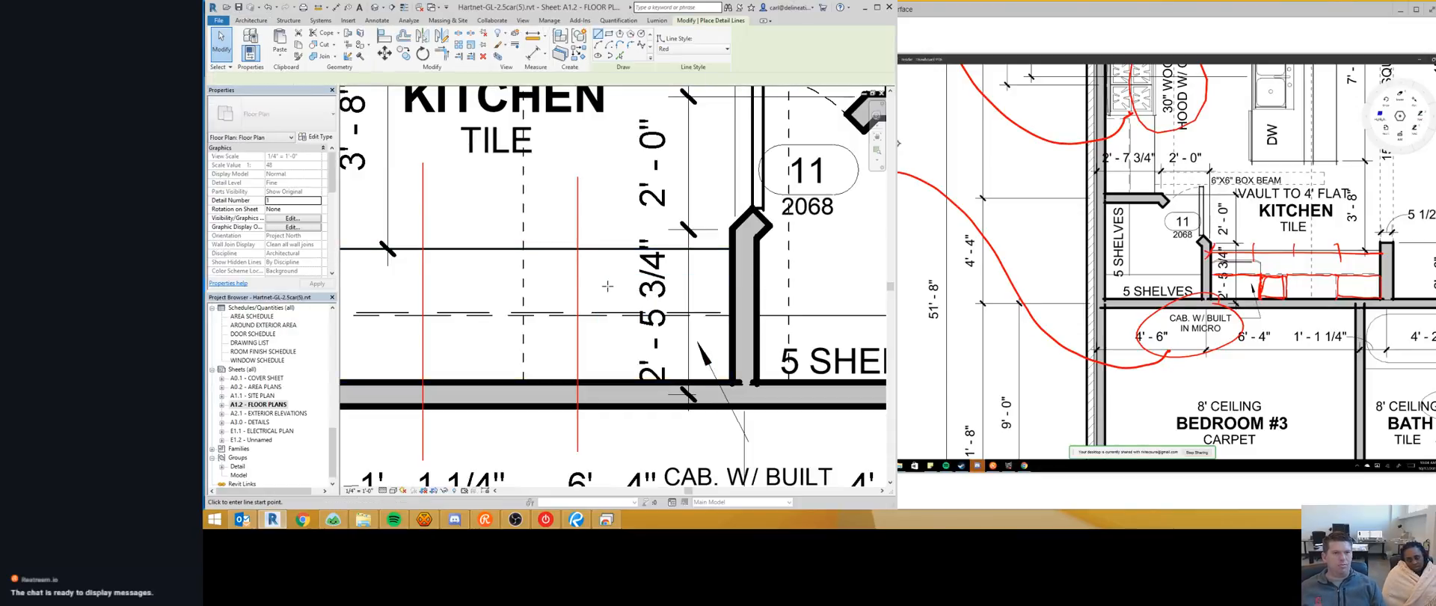
left_click(694, 49)
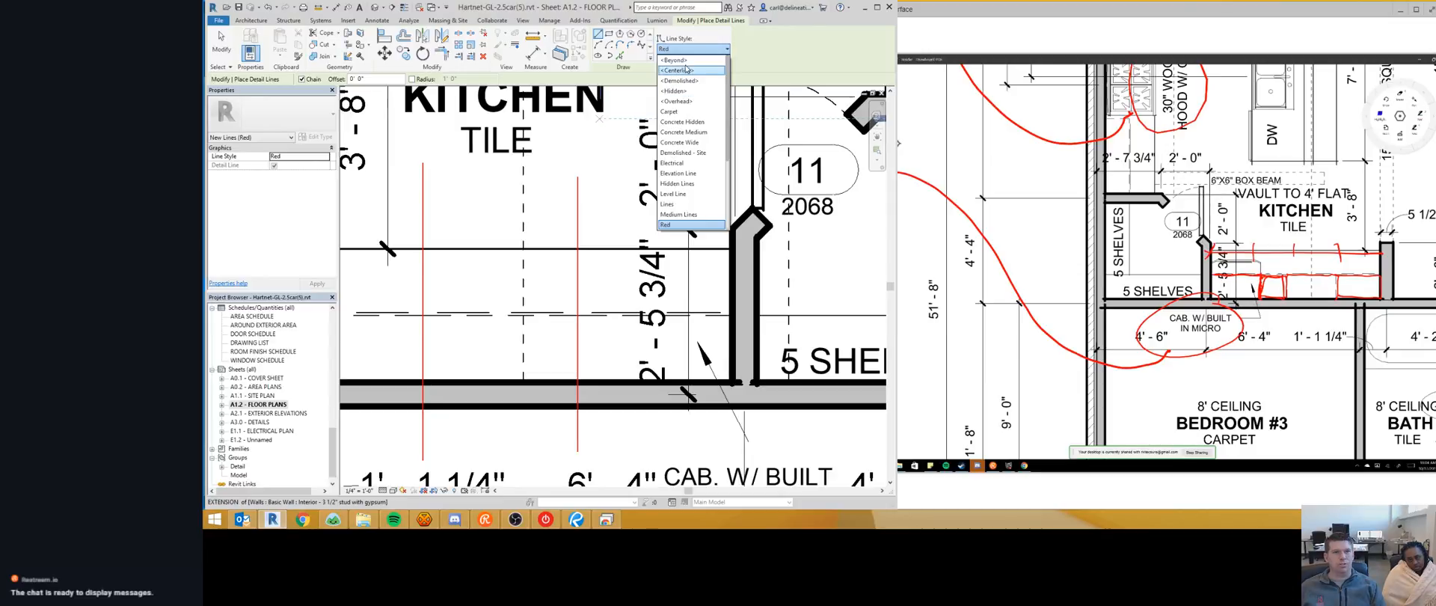
left_click(677, 101)
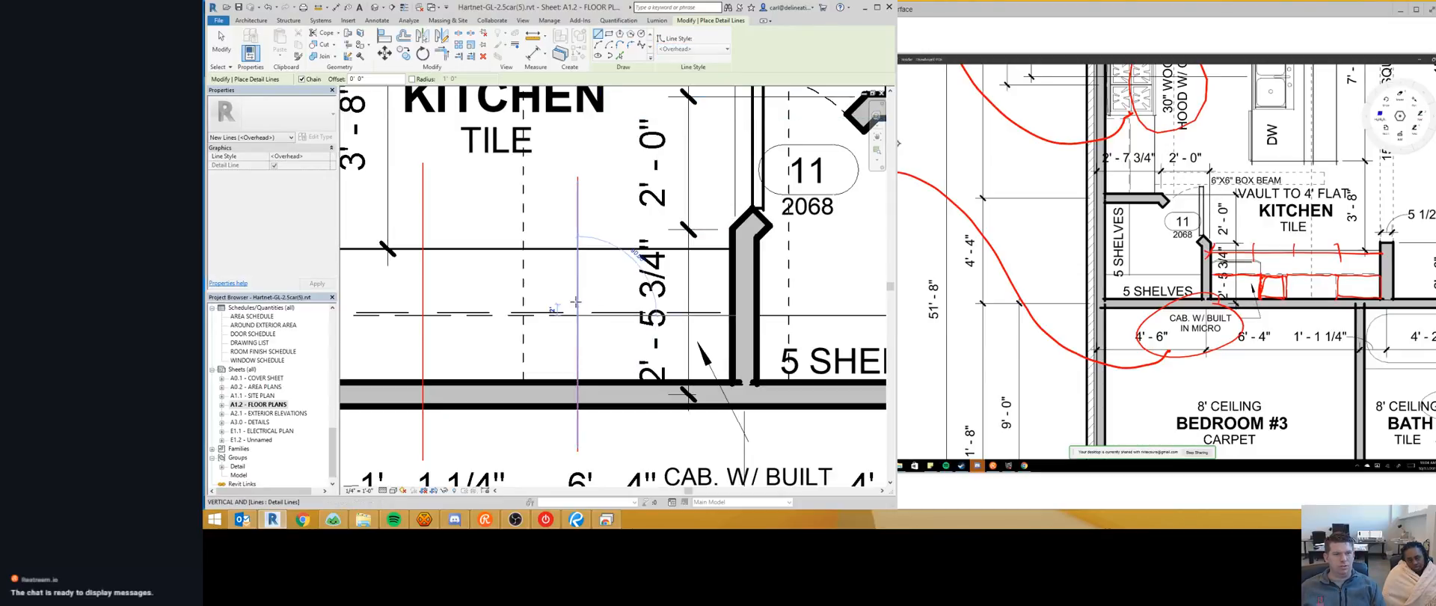
left_click(576, 330)
left_click(577, 287)
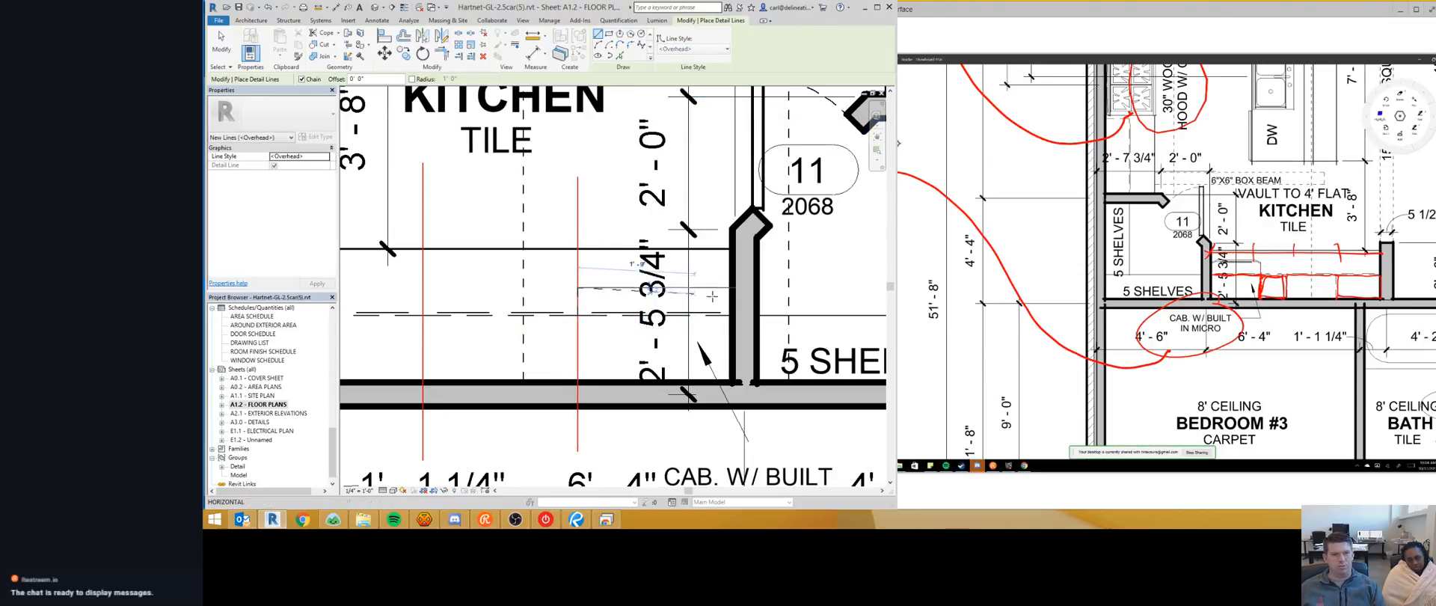
left_click(726, 287)
key("Escape")
key("Escape")
Step: Delete the two red reference lines crossing the kitchen alcove
scroll(673, 297, "down", 1)
scroll(674, 297, "down", 2)
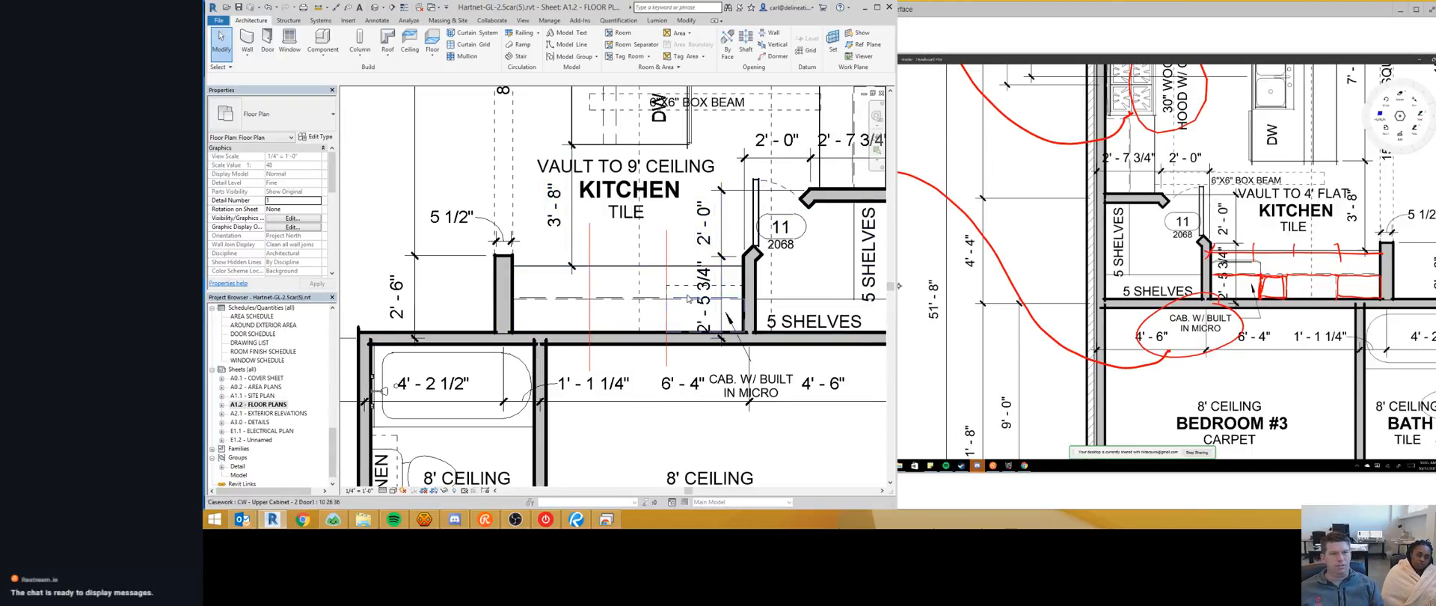
middle_click_drag(631, 288, 580, 285)
left_click(616, 242)
key("Delete")
middle_click_drag(859, 332, 789, 329)
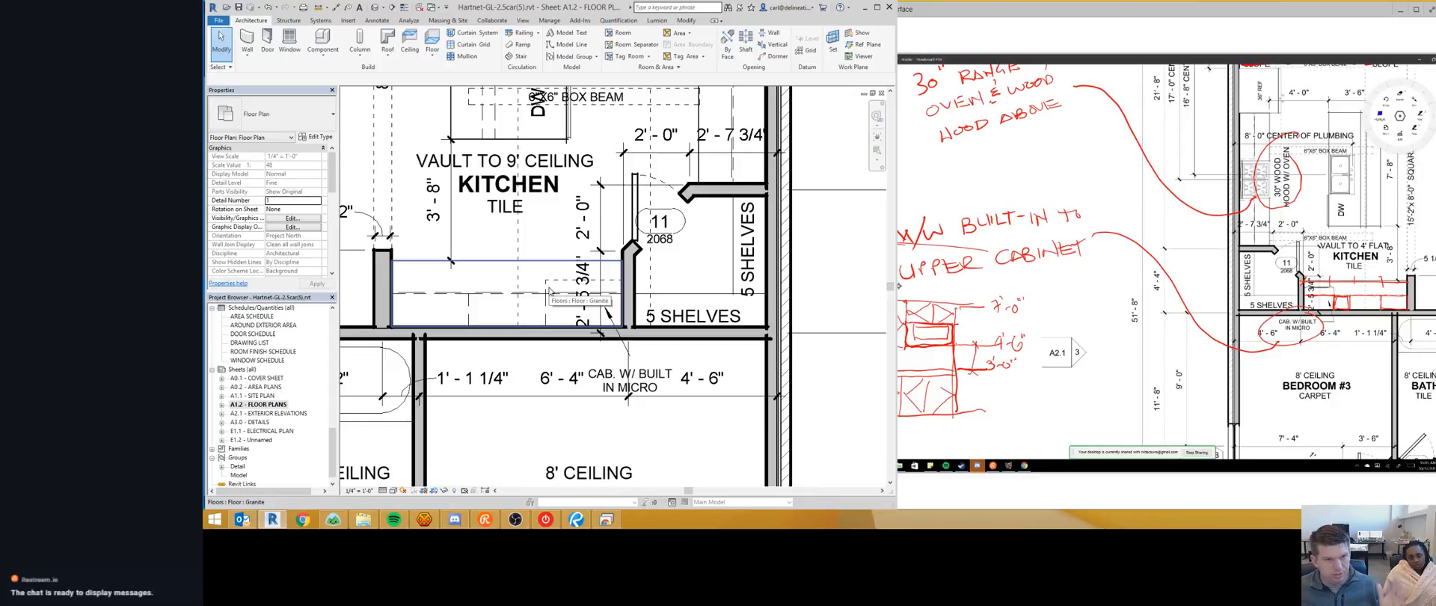
Step: Move the CAB. W/ BUILT IN MICRO note up from Bedroom #3 into the kitchen alcove beside the pantry wall
scroll(368, 228, "down", 2)
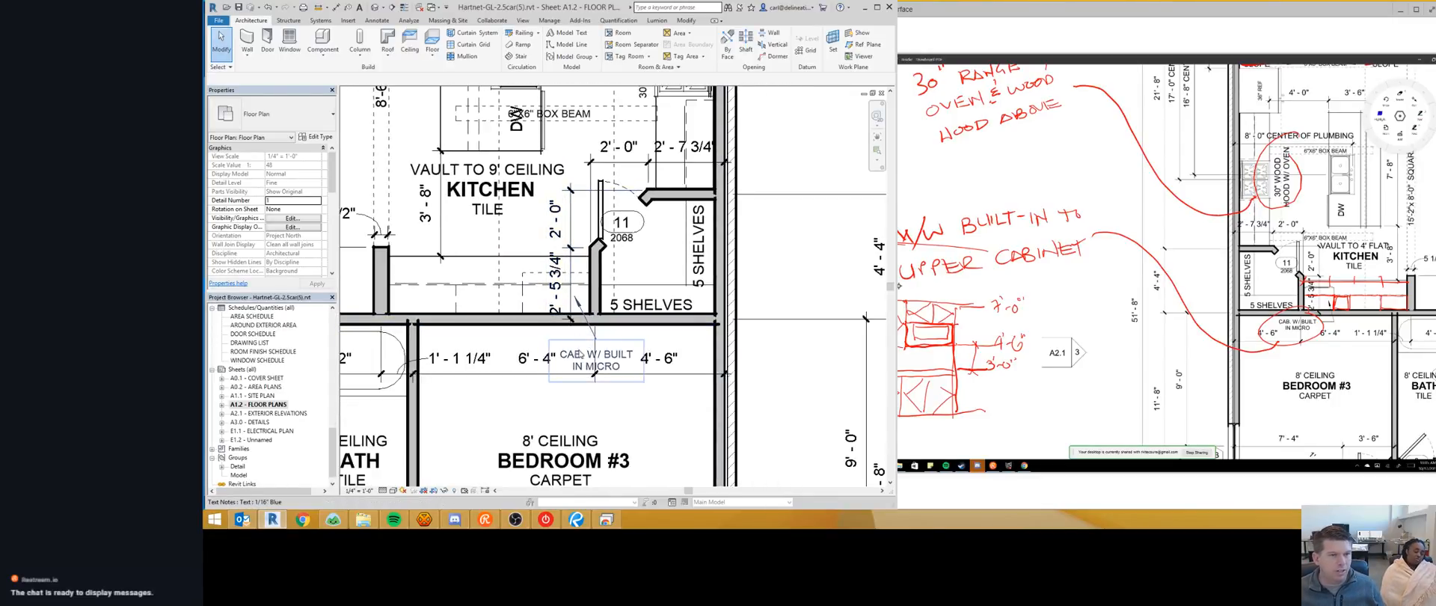
scroll(569, 343, "down", 3)
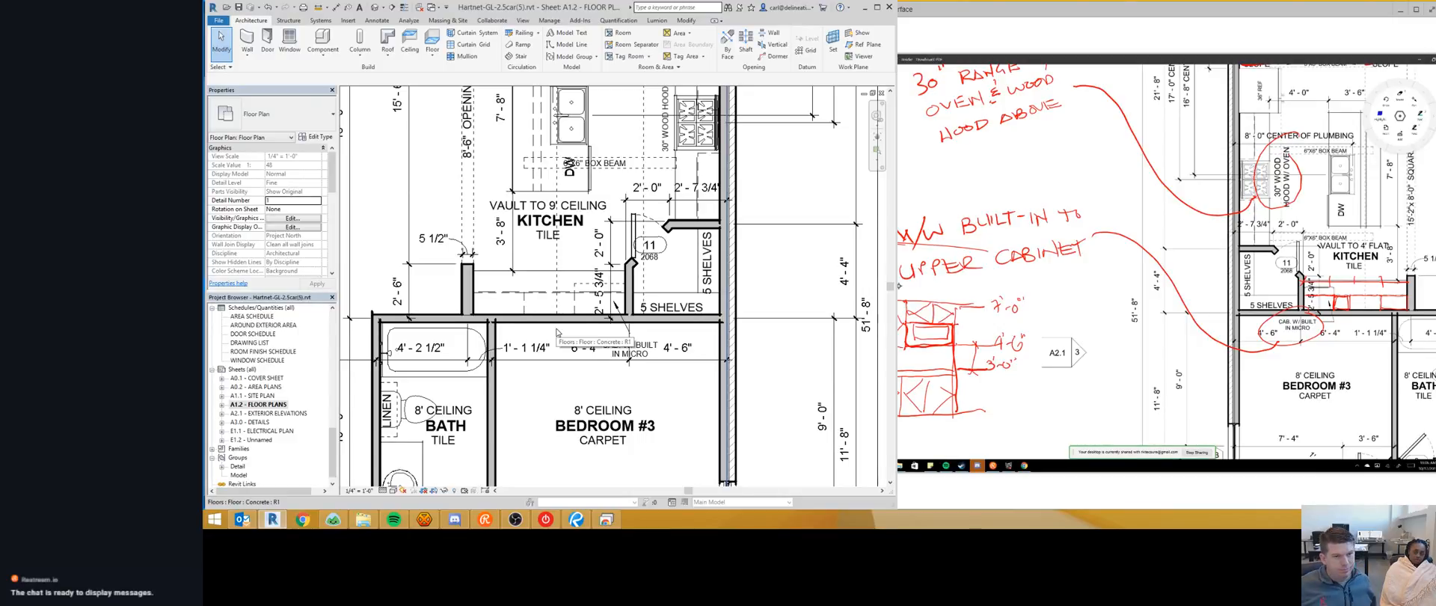
left_click(656, 355)
scroll(598, 344, "down", 1)
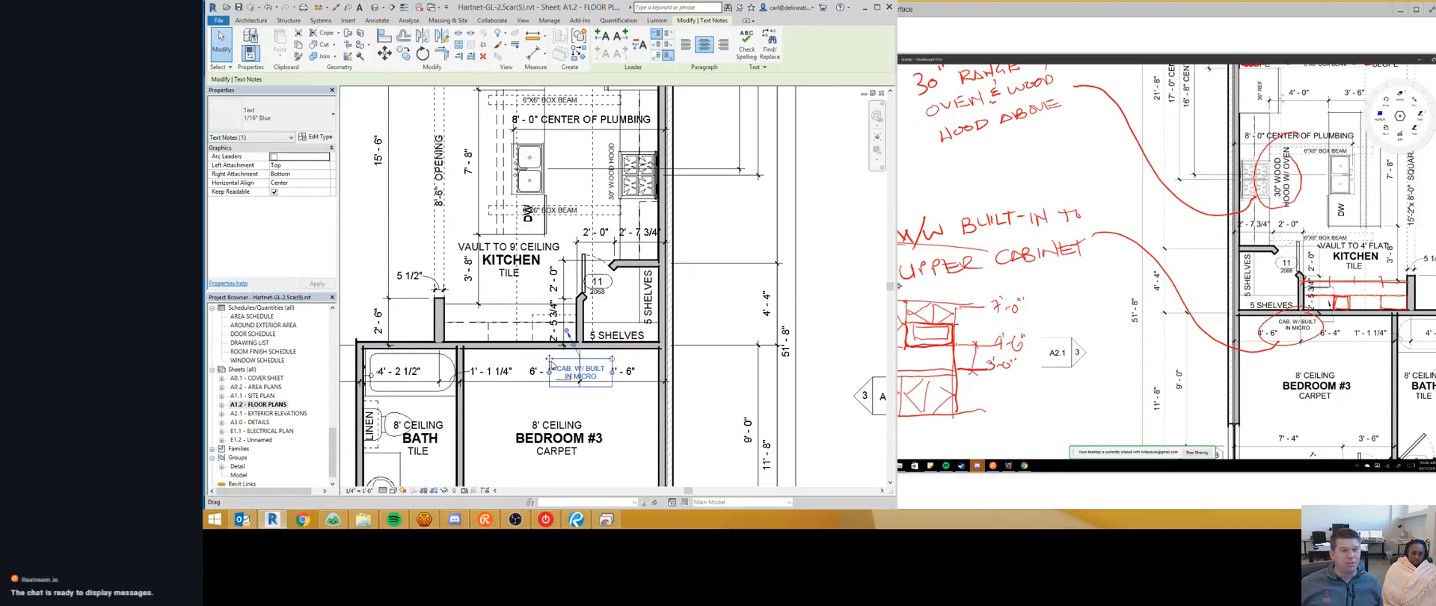
middle_click_drag(613, 374, 569, 391)
scroll(569, 391, "down", 1)
left_click_drag(513, 383, 500, 343)
Step: Shift the vertical dimension string beside door 11 farther from the pantry wall into the kitchen, clear of the microwave note
scroll(484, 342, "up", 2)
scroll(484, 342, "up", 1)
left_click(552, 318)
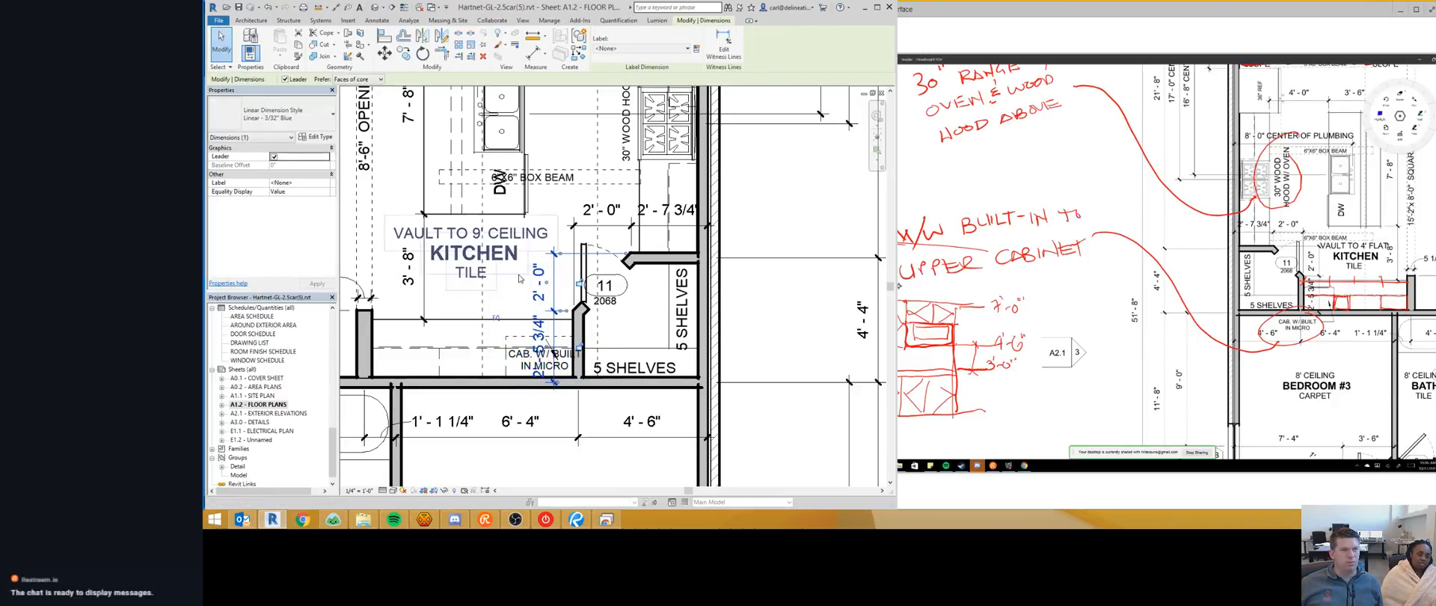
middle_click_drag(520, 279, 566, 279)
left_click_drag(600, 277, 550, 277)
Step: Move the KITCHEN room tag up between the sink and the range
middle_click_drag(551, 276, 608, 360)
left_click(591, 310)
scroll(608, 361, "down", 1)
left_click_drag(608, 364, 692, 212)
middle_click_drag(612, 320, 614, 352)
left_click(615, 352)
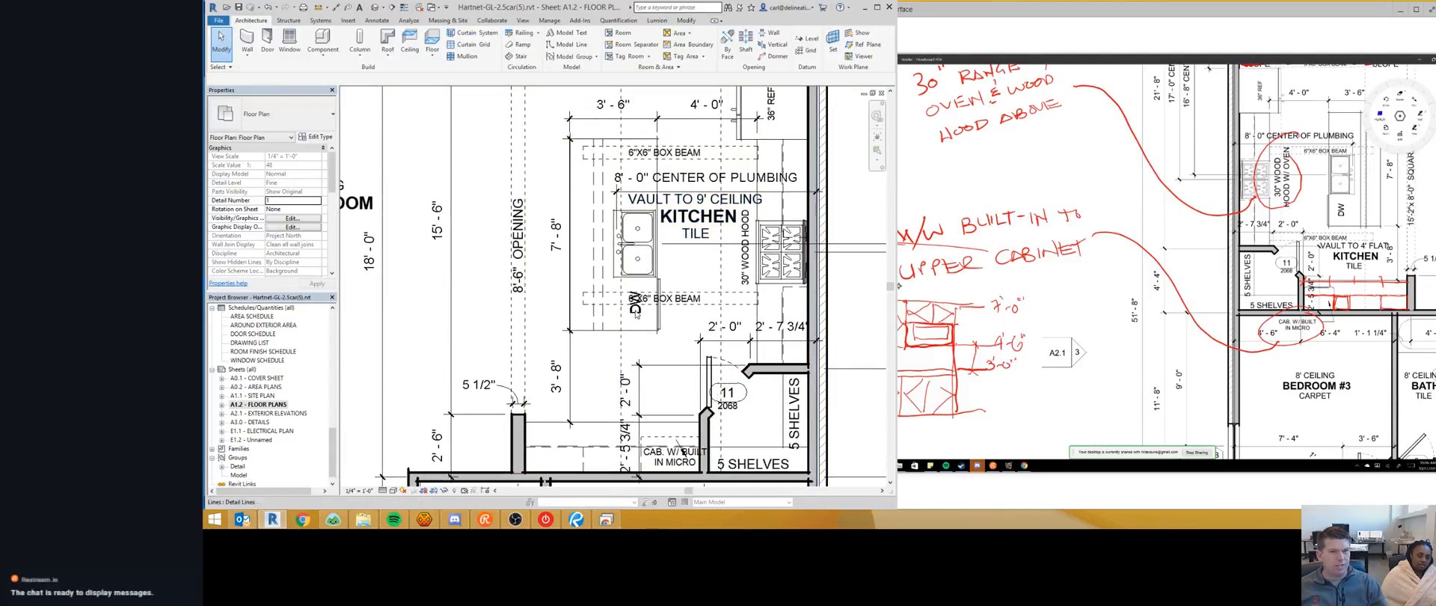
Step: Remove the leader arrow from the CAB. W/ BUILT IN MICRO note in the alcove
scroll(614, 355, "down", 2)
scroll(568, 367, "up", 3)
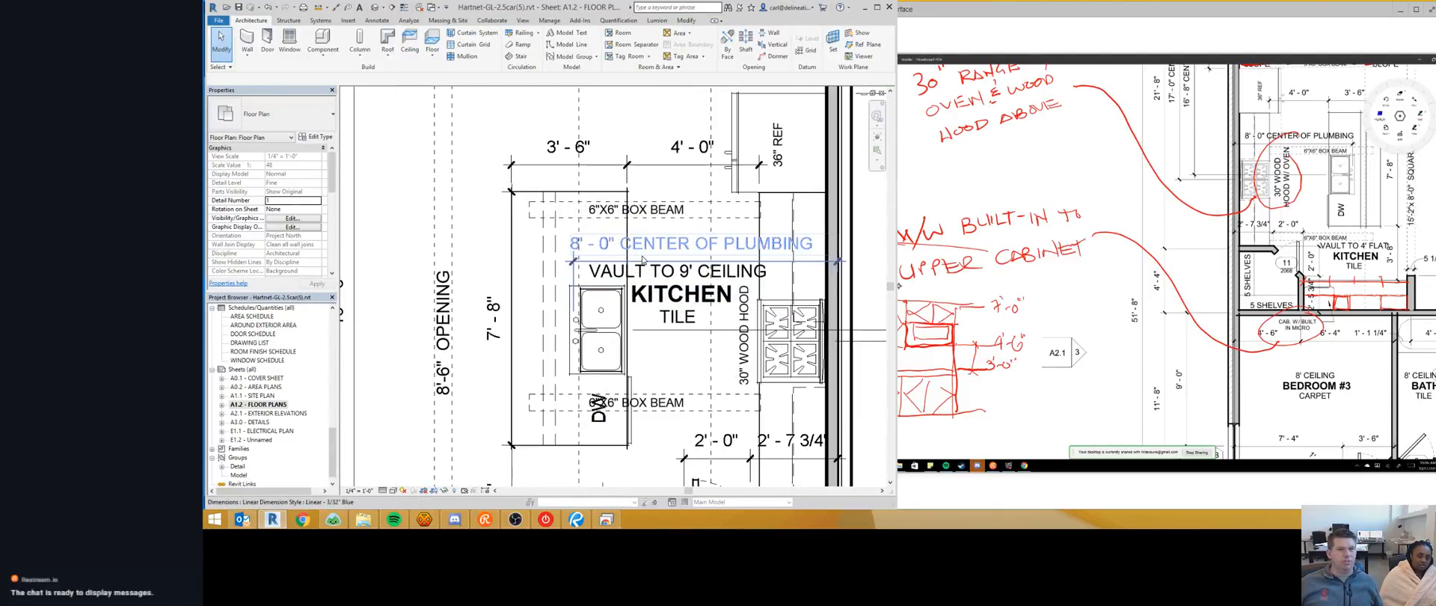
scroll(557, 370, "down", 2)
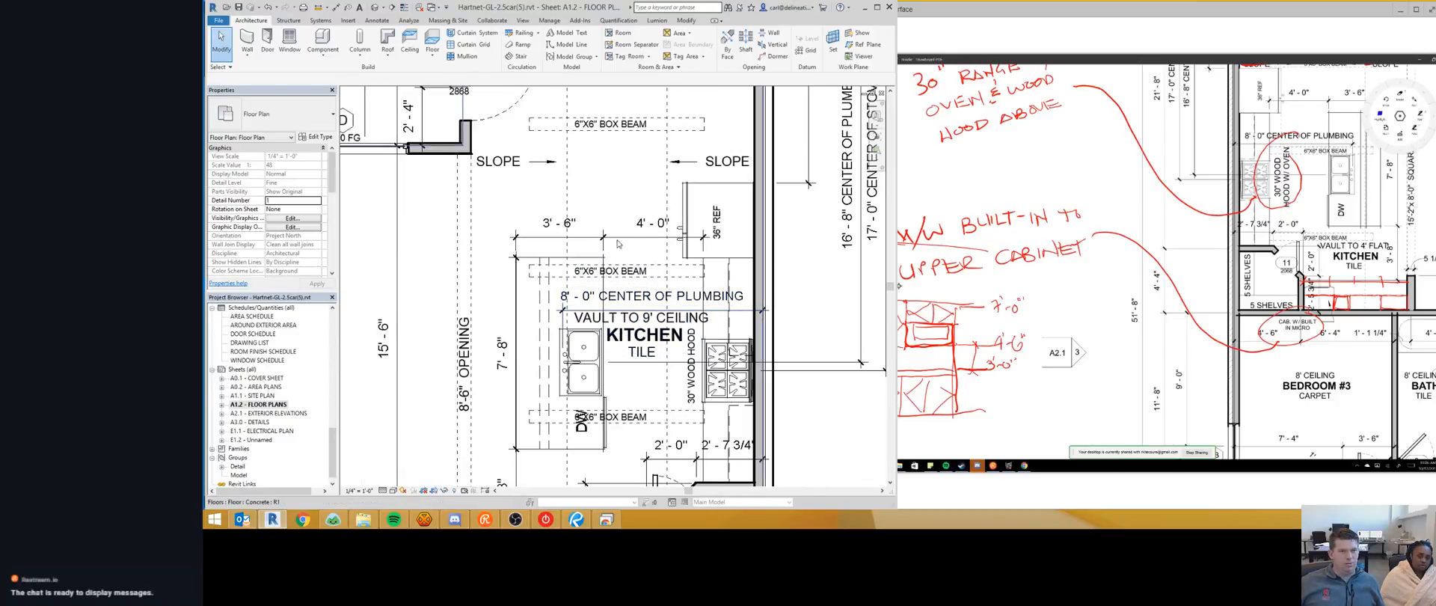
scroll(584, 359, "down", 2)
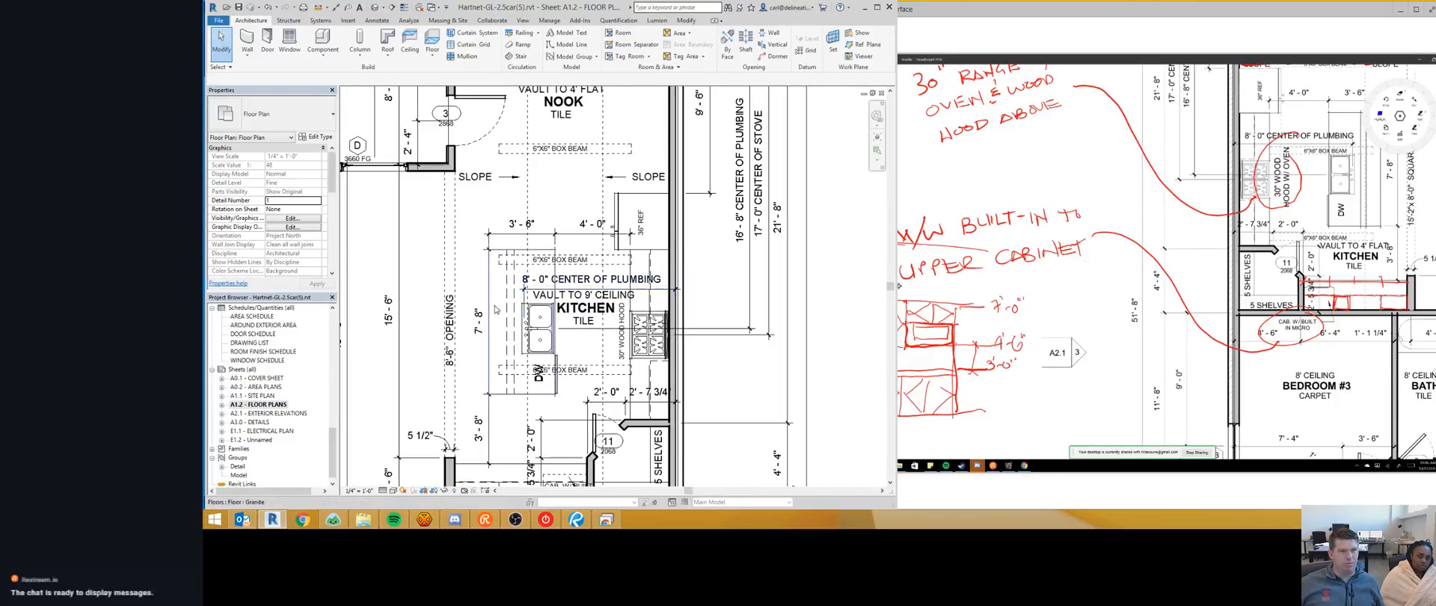
scroll(546, 401, "down", 1)
scroll(583, 408, "up", 4)
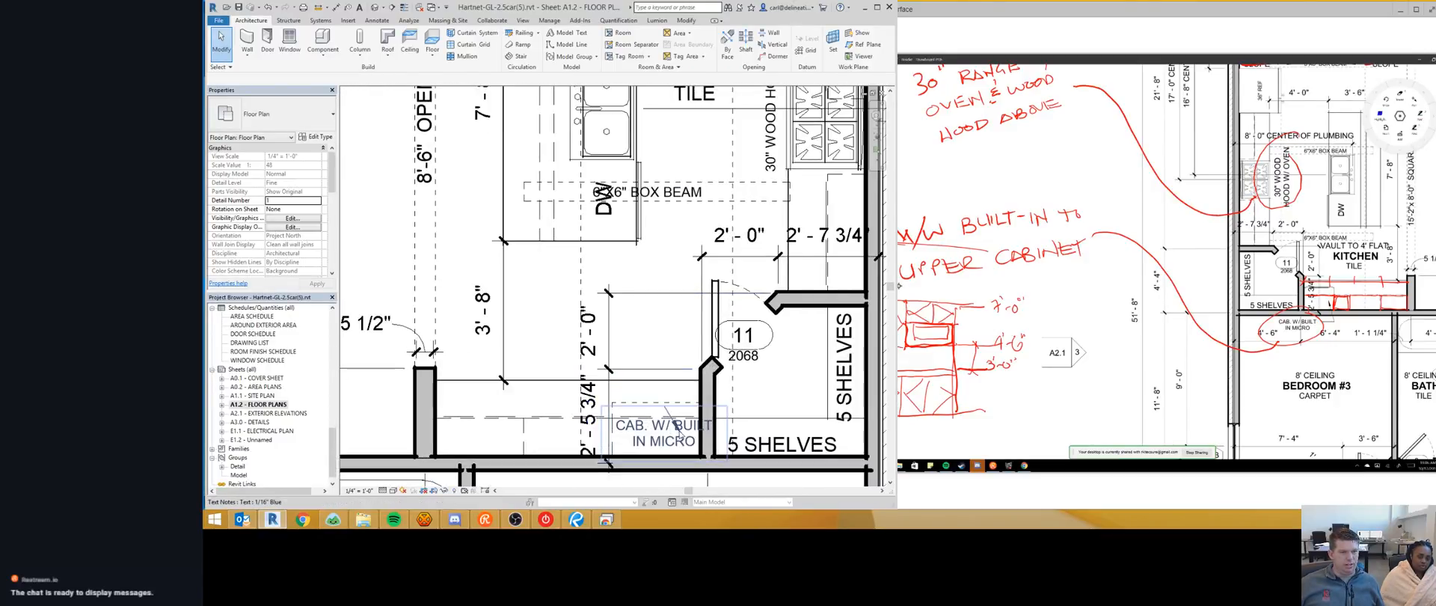
left_click(675, 425)
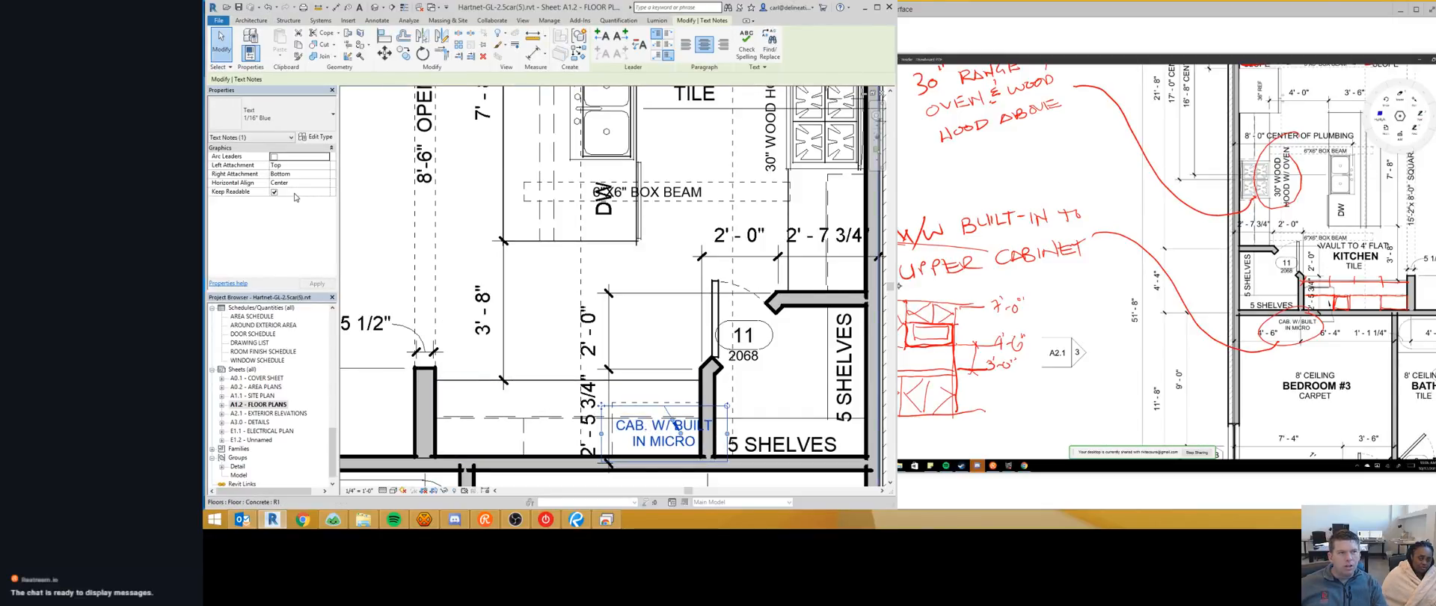
left_click(639, 45)
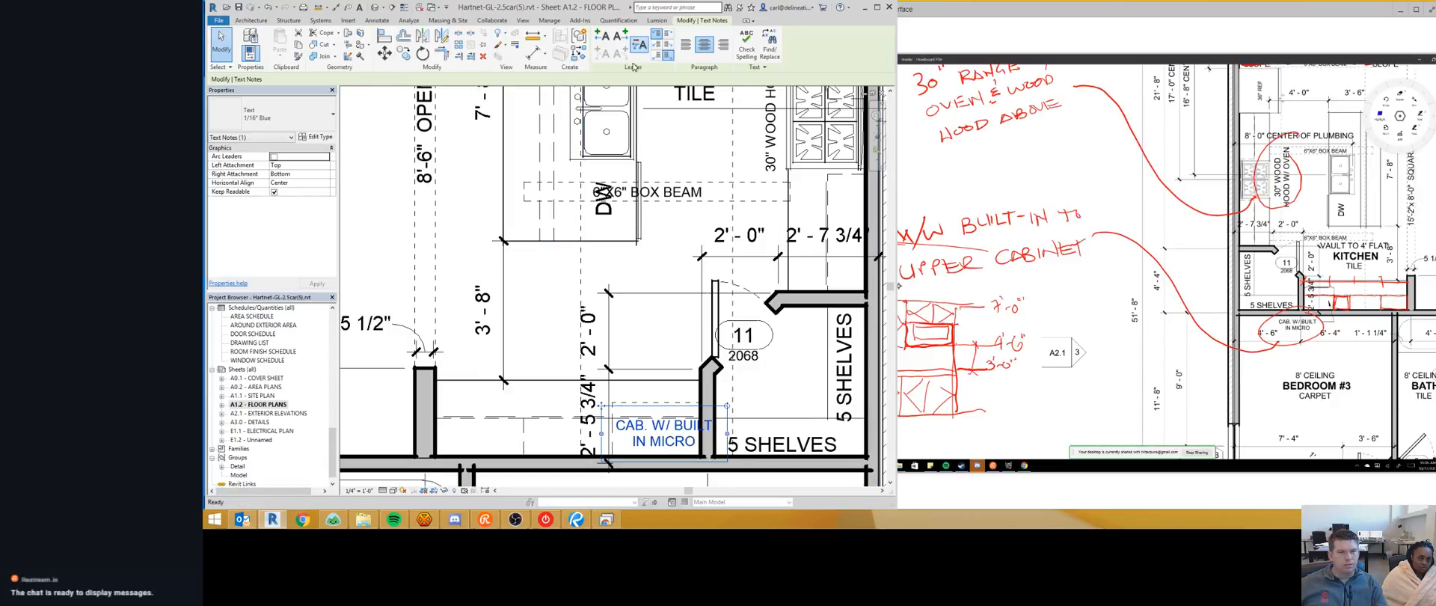
left_click(629, 341)
Step: Change the alcove note's text to B/I M/W IN UPPER and nudge it into place within the microwave outline
middle_click_drag(628, 340, 537, 233)
scroll(536, 233, "down", 1)
left_click(576, 317)
middle_click_drag(576, 318, 676, 260)
scroll(676, 260, "down", 2)
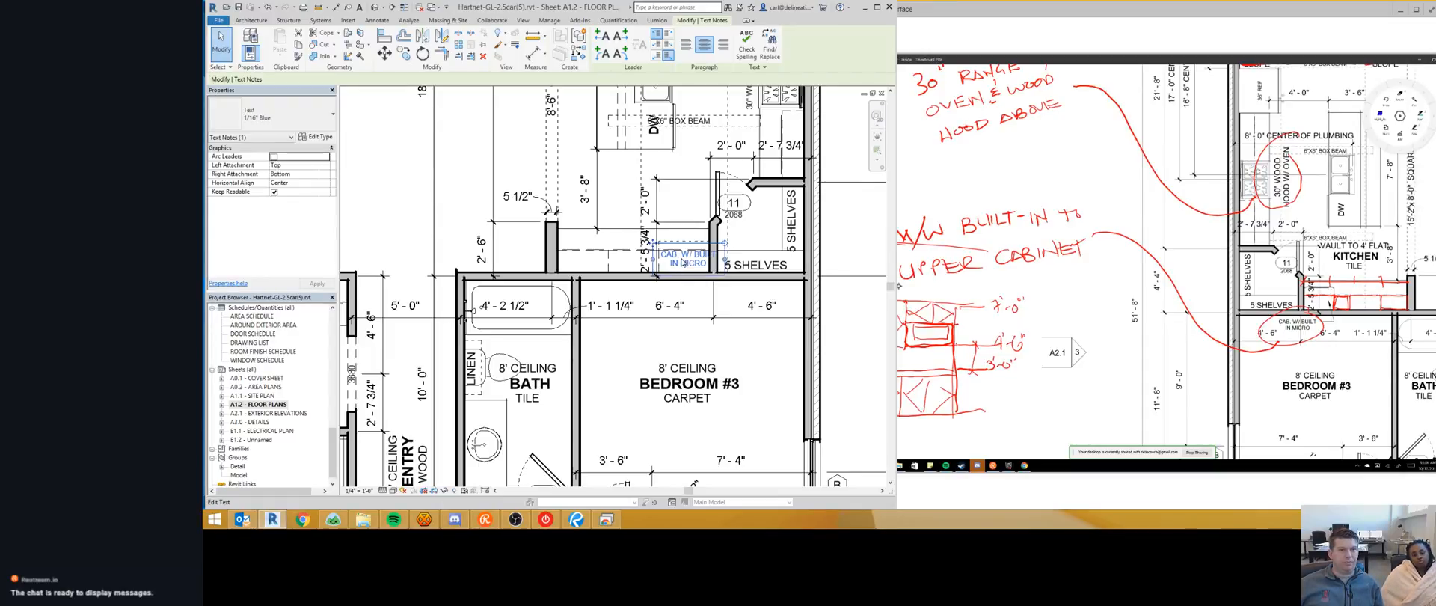
scroll(677, 269, "up", 3)
double_click(662, 259)
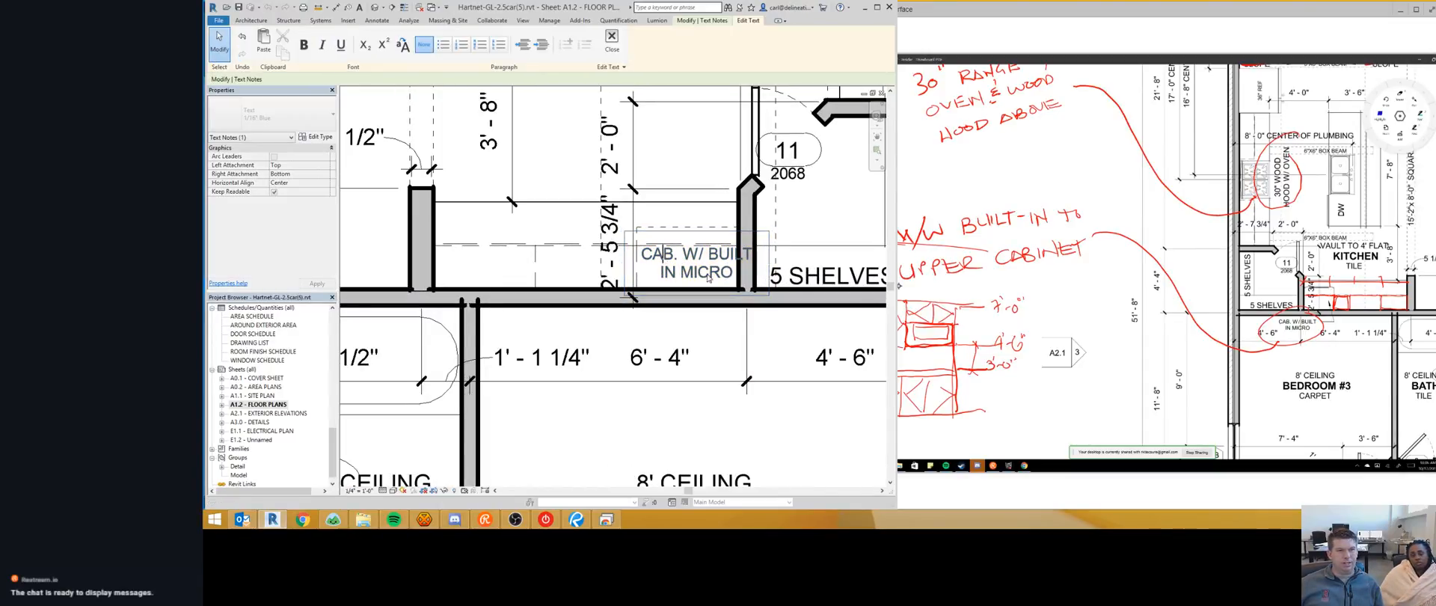
left_click_drag(734, 274, 598, 245)
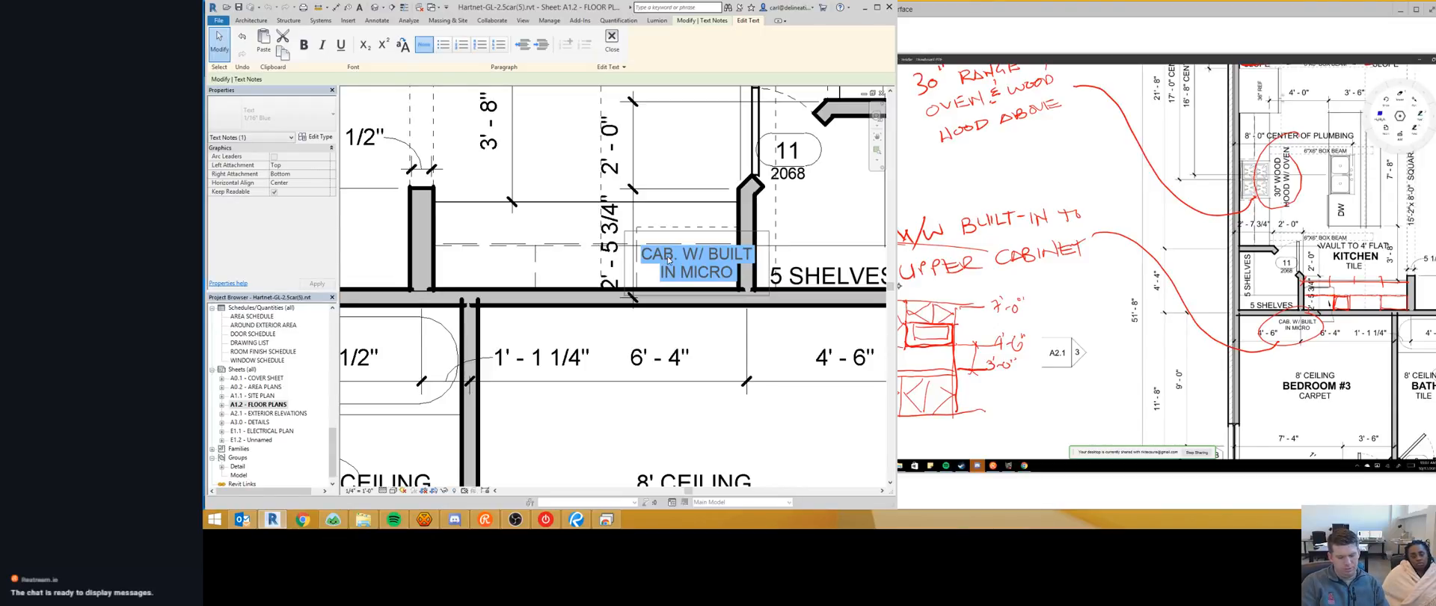
type("B/I M/W IN UPPER")
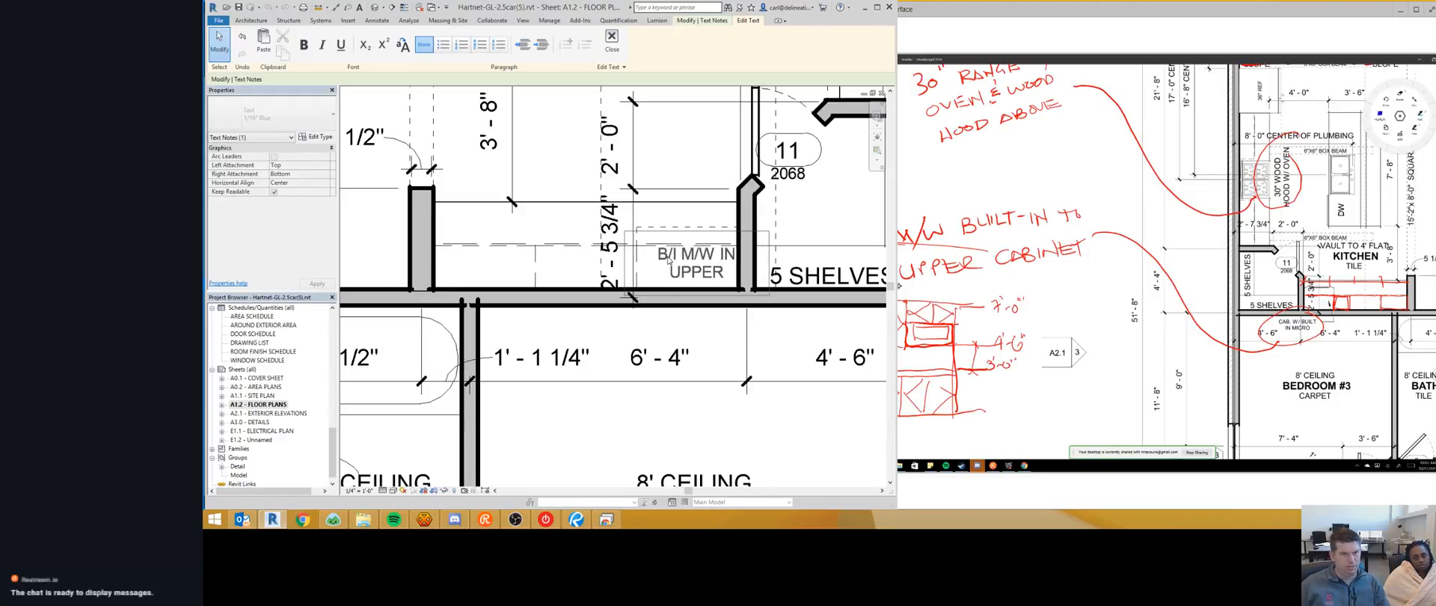
key("Escape")
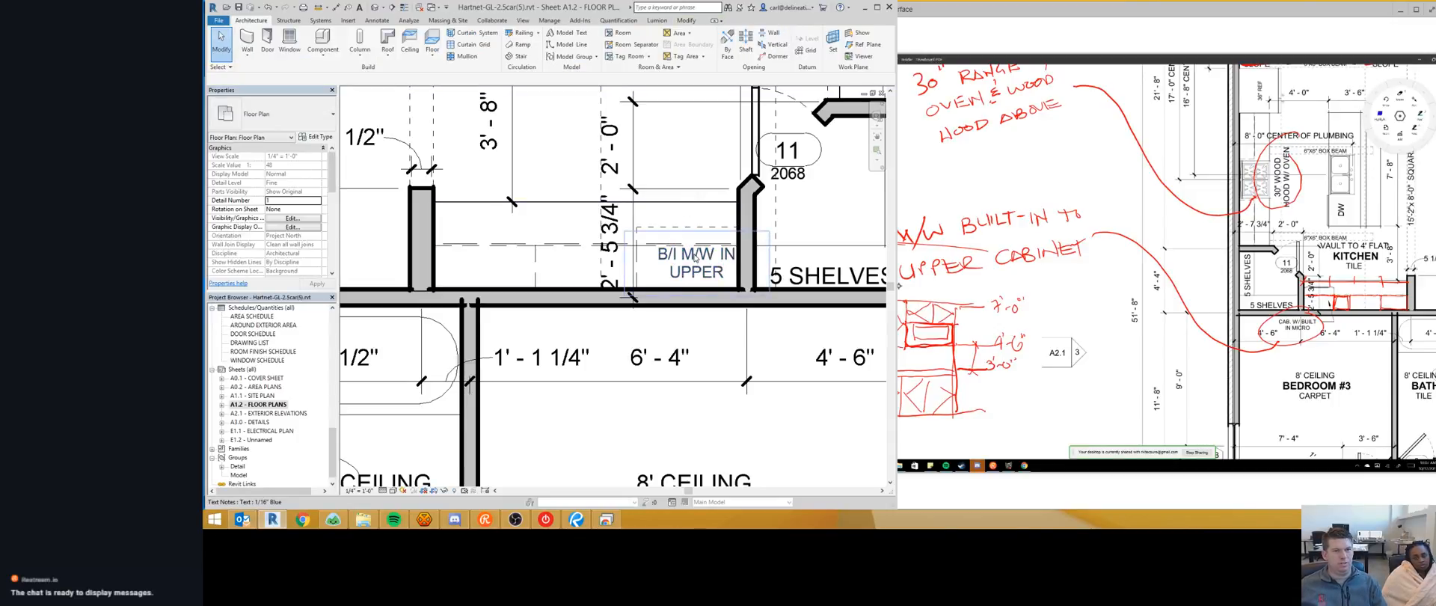
key("Escape")
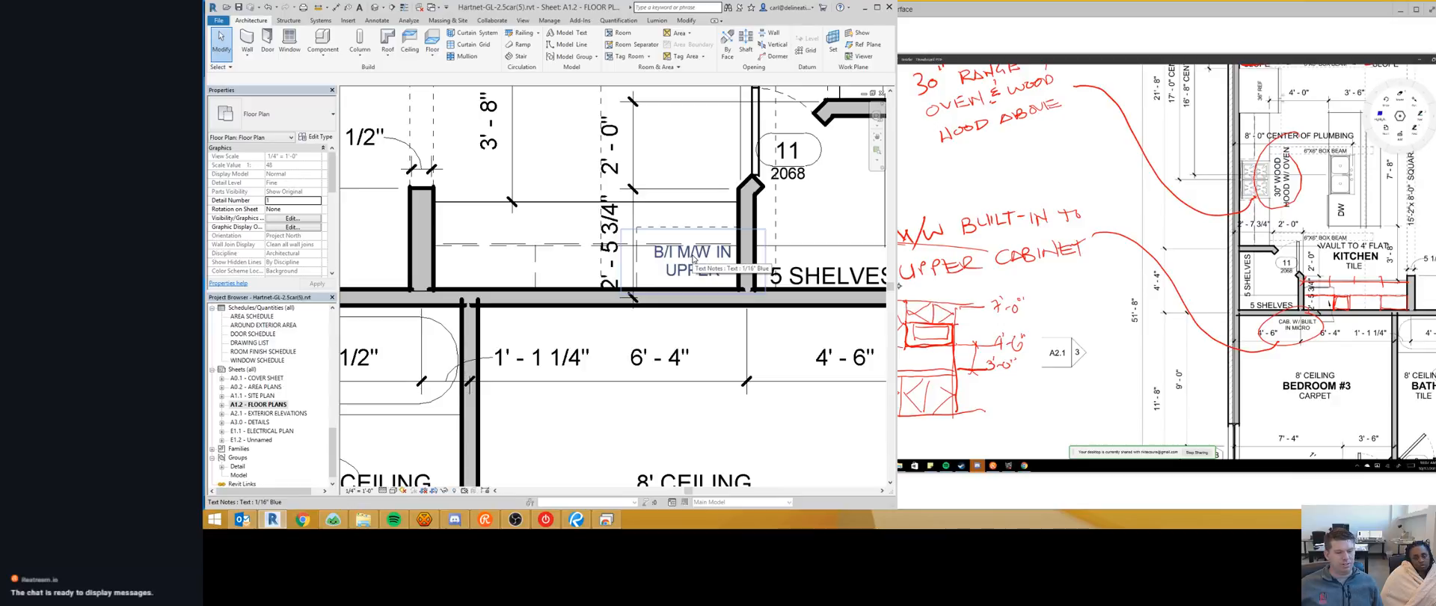
Step: Compare the kitchen plan in Revit with the client redlines PDF and the Basecamp revision comment about the built-in microwave
left_click(576, 519)
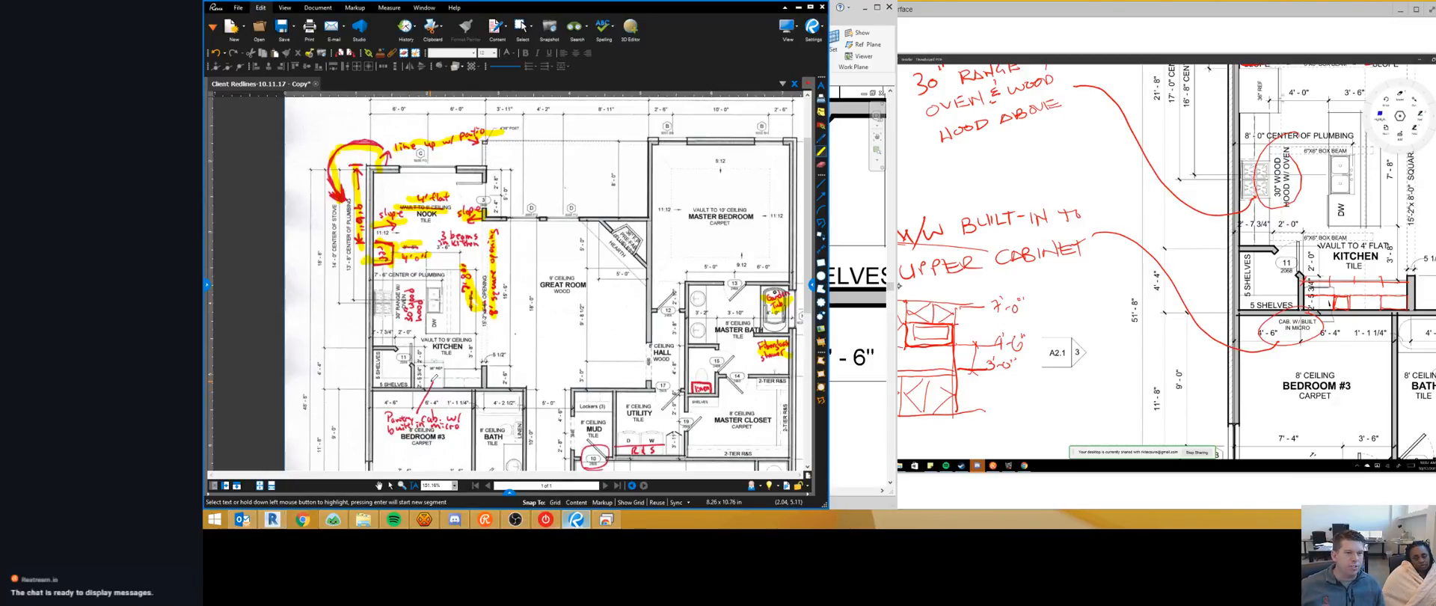
left_click(333, 519)
scroll(1185, 268, "down", 5)
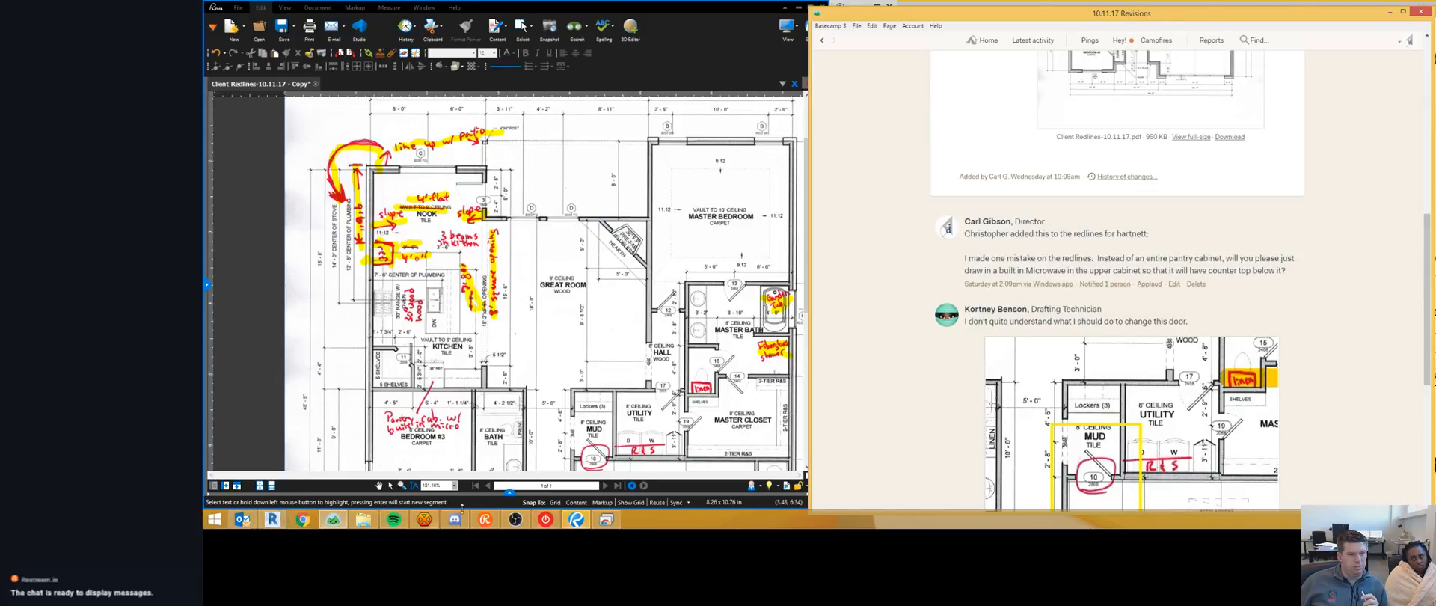
left_click(274, 521)
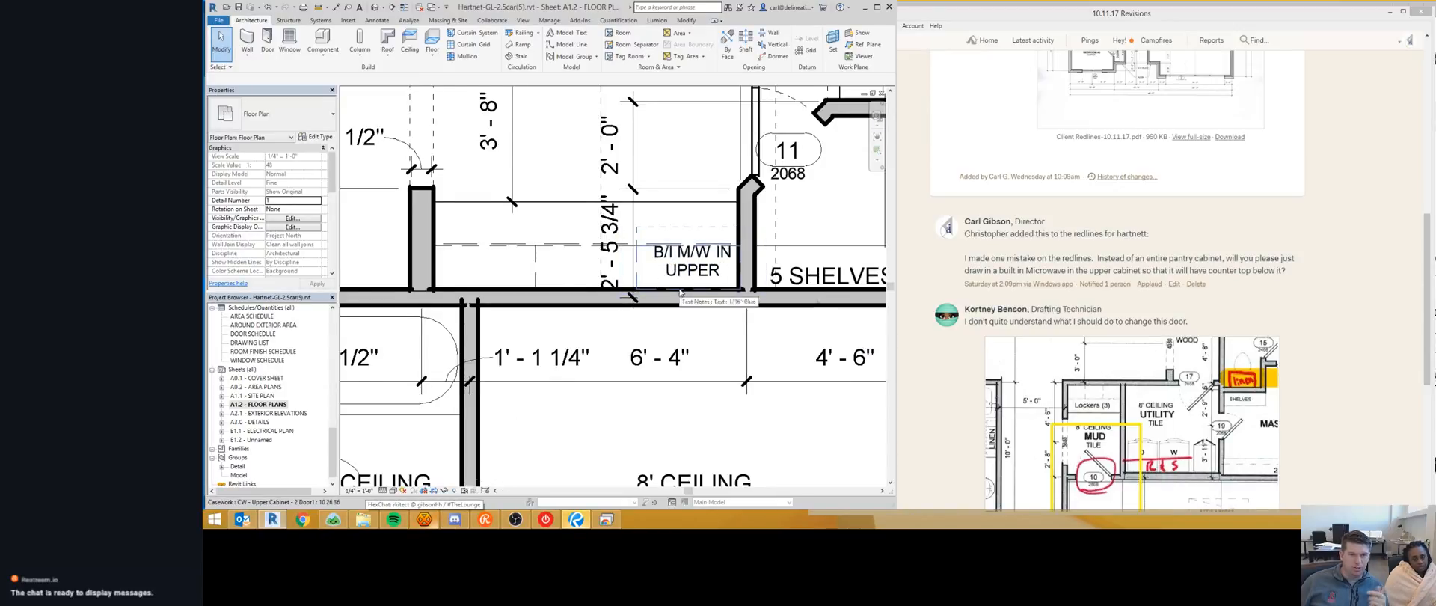
scroll(680, 292, "down", 1)
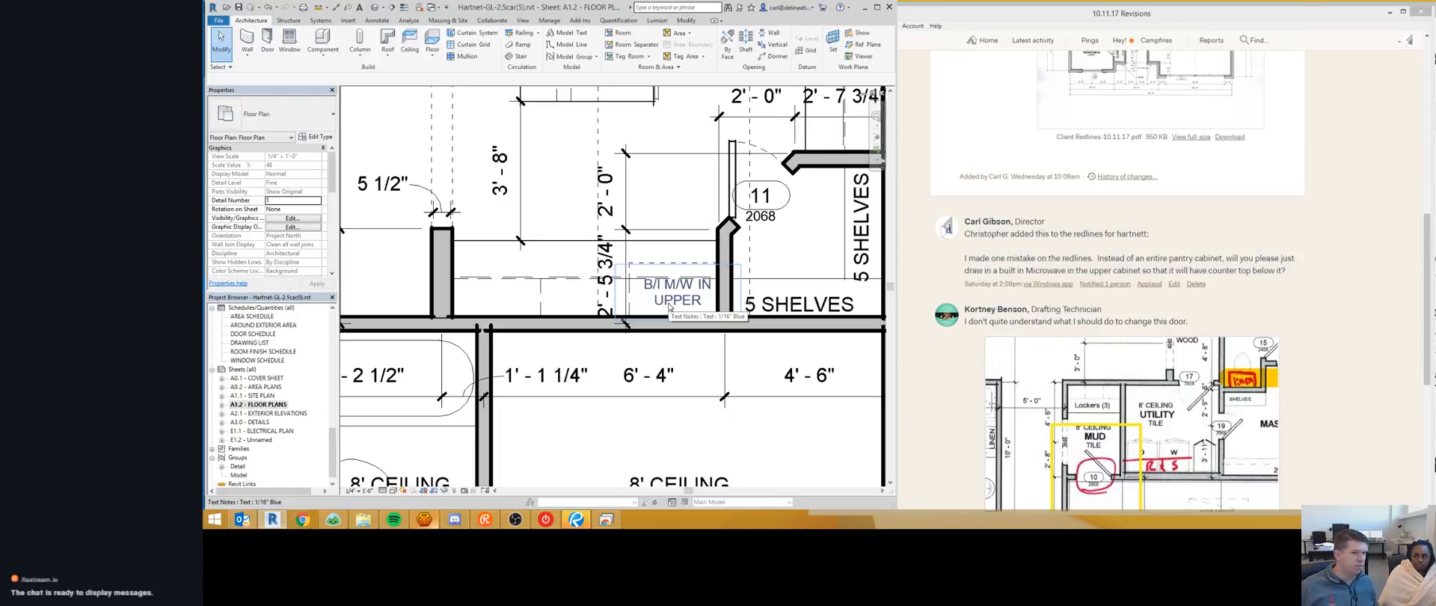
scroll(631, 296, "down", 2)
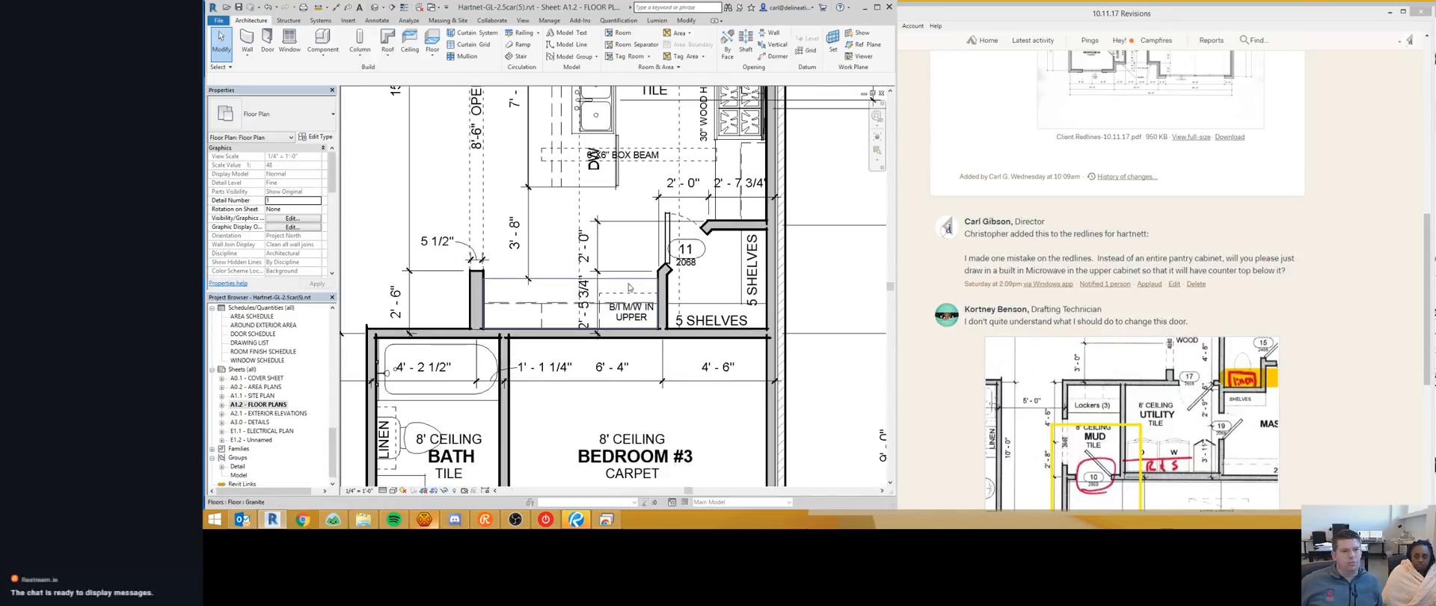
scroll(617, 279, "down", 2)
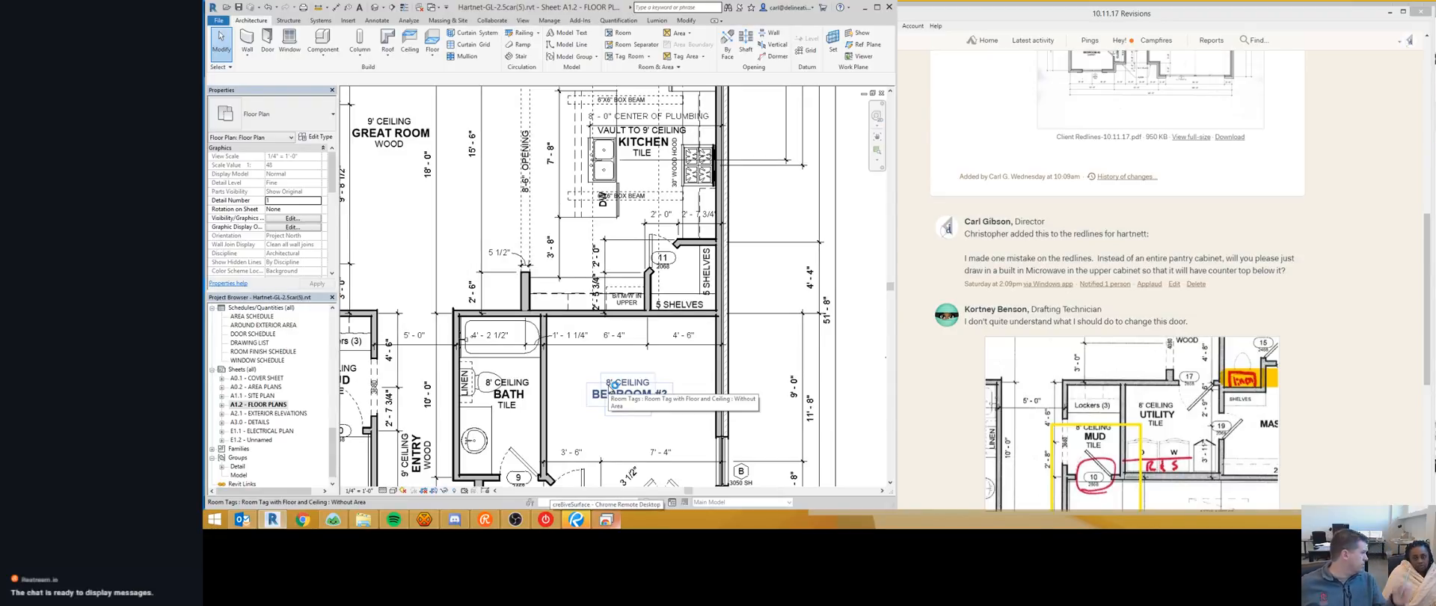
Step: Delete the shelving casework behind the LINEN label in the master toilet alcove
scroll(613, 385, "down", 3)
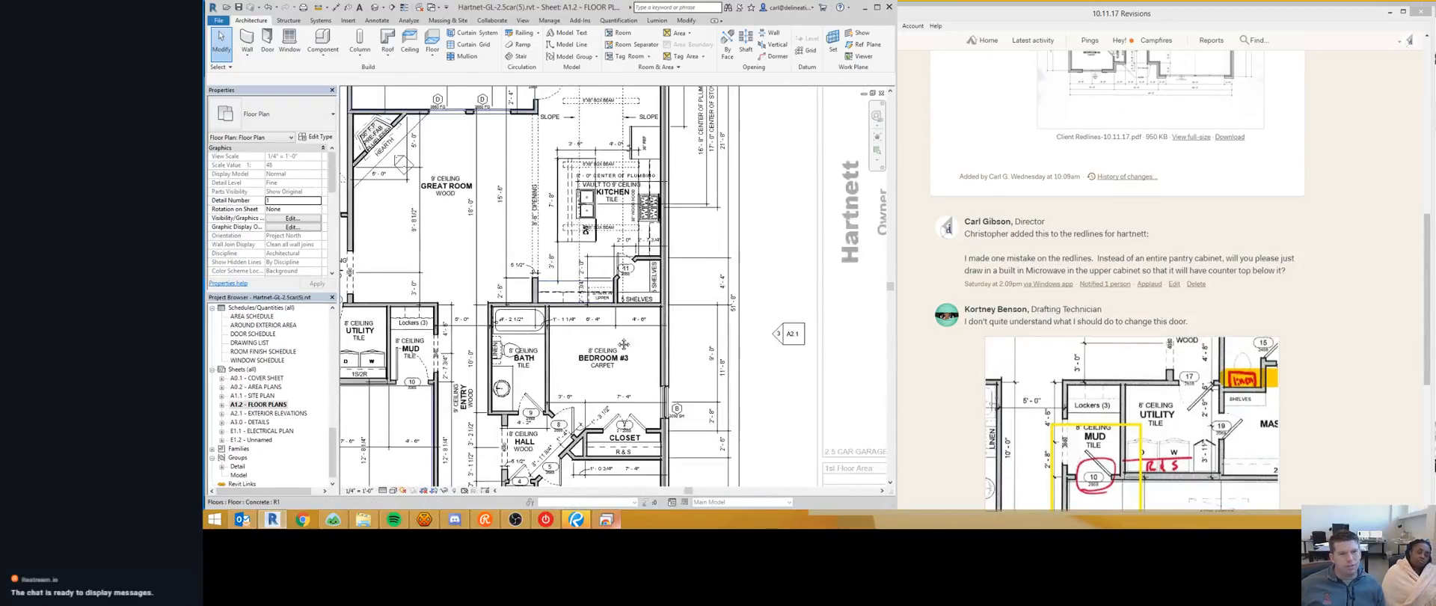
middle_click_drag(624, 344, 774, 337)
scroll(531, 321, "up", 1)
middle_click_drag(448, 284, 529, 293)
scroll(536, 293, "up", 5)
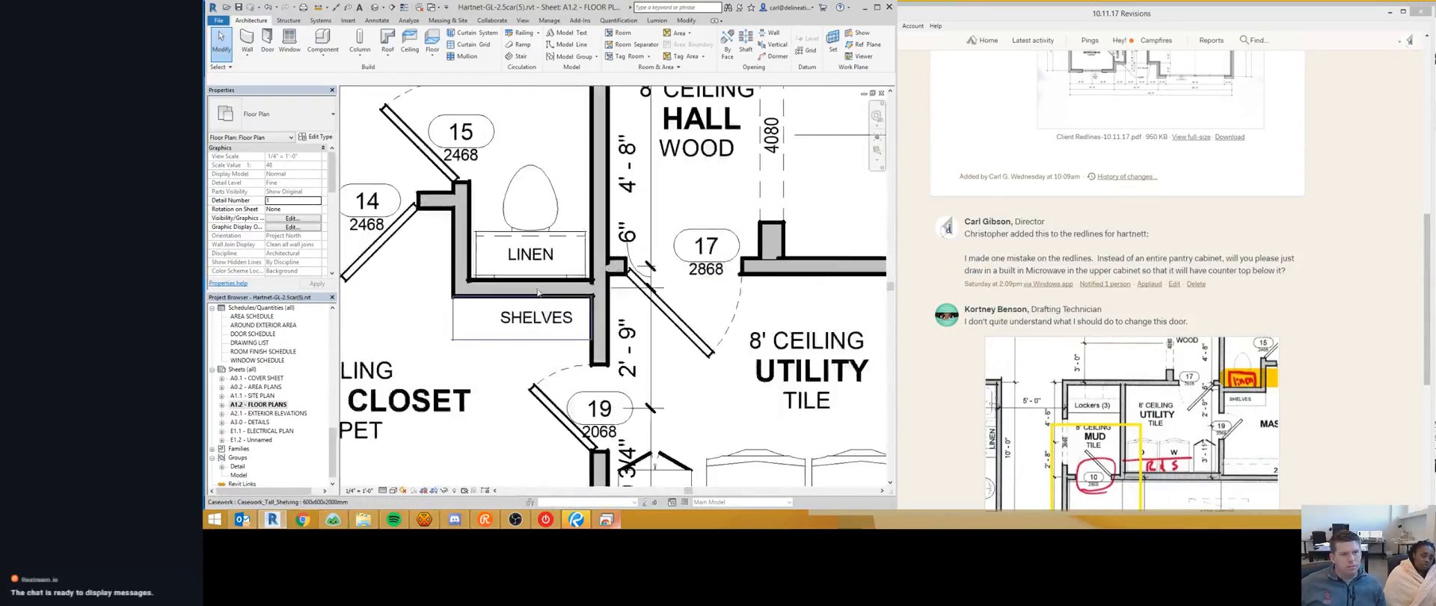
scroll(537, 291, "up", 2)
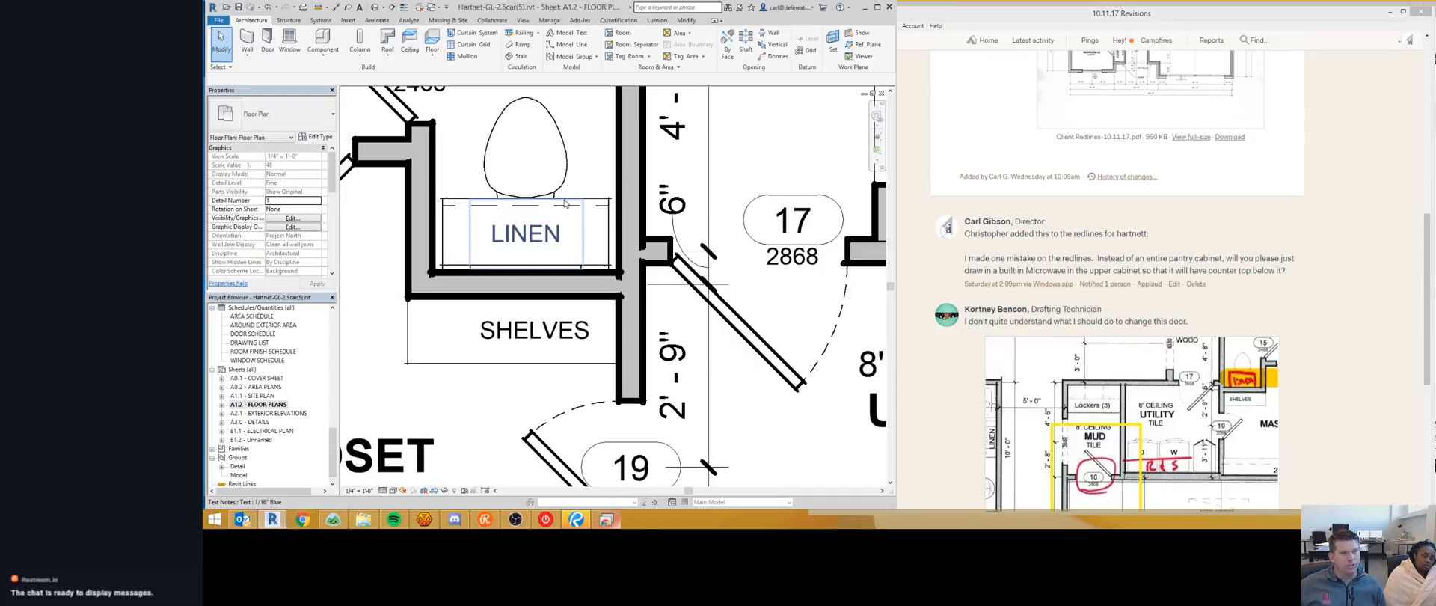
left_click(570, 210)
key("Escape")
Step: Draw a straight detail line in the <Overhead> line style across the master toilet alcove, in front of the LINEN label
key("d")
key("l")
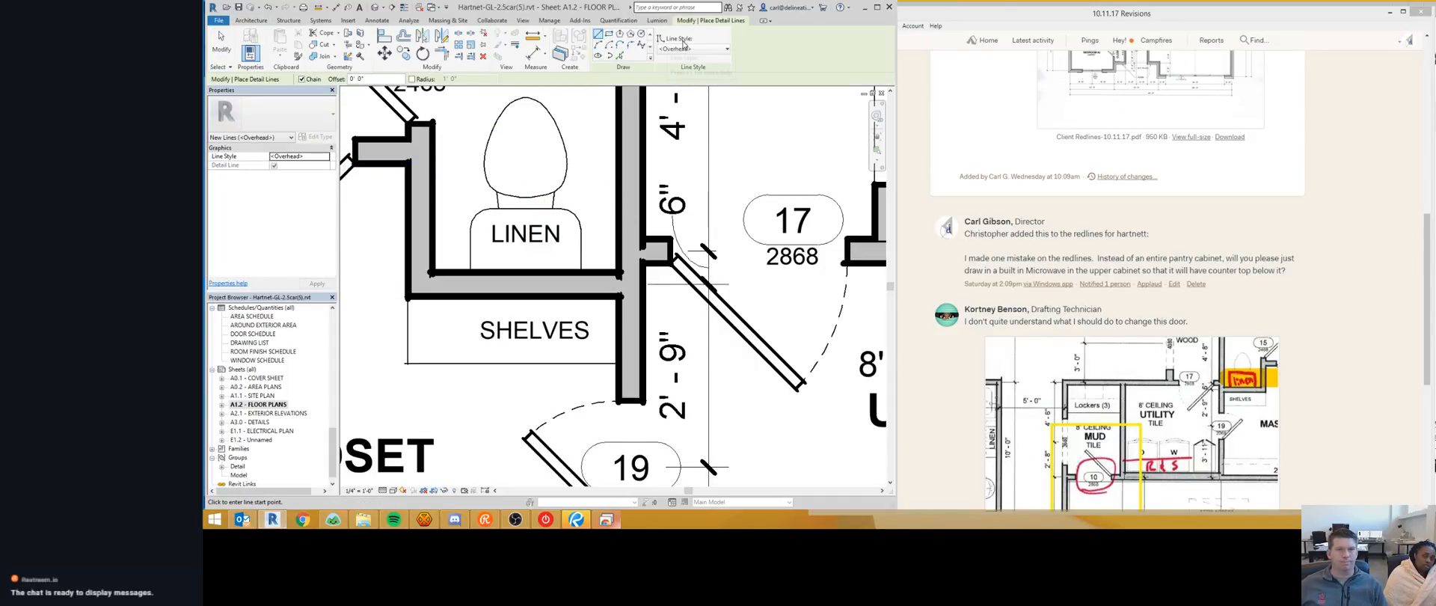
left_click(609, 34)
left_click(598, 34)
left_click(433, 182)
key("Escape")
key("Escape")
Step: Check the depth of the dashed overhead linen cabinet line above the toilet in the hall bath
scroll(397, 185, "down", 4)
middle_click_drag(798, 265, 641, 264)
scroll(643, 264, "up", 3)
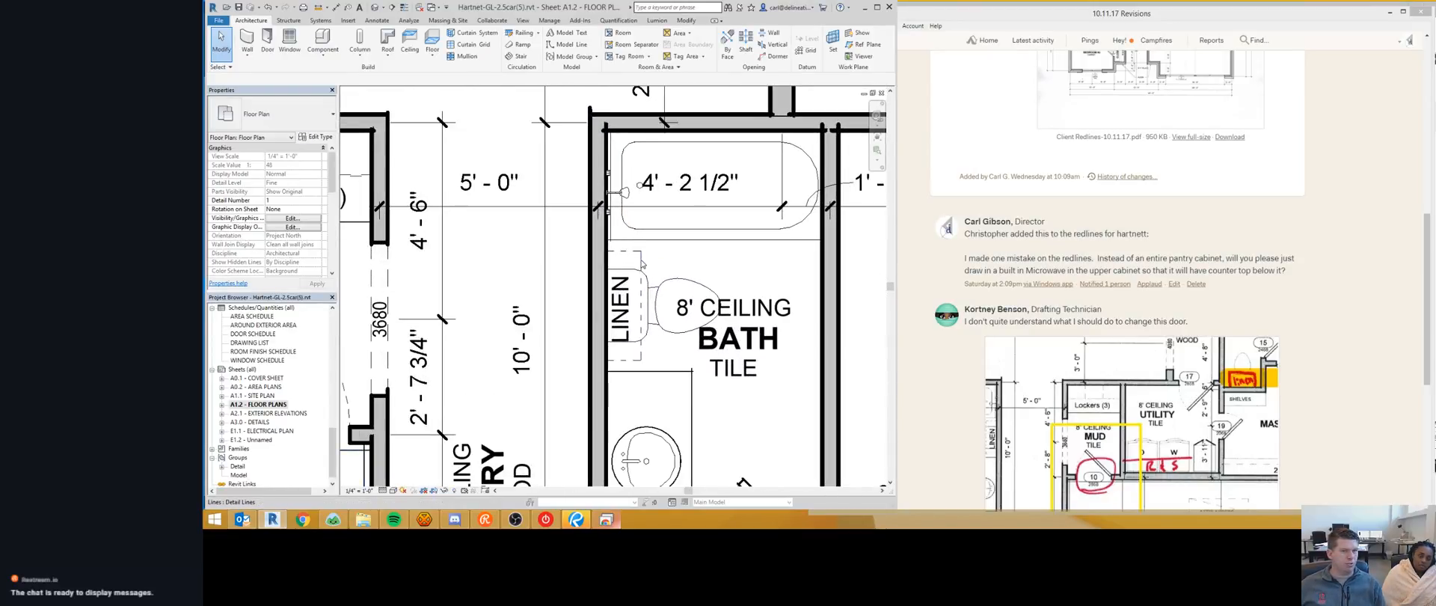
left_click(640, 263)
scroll(641, 263, "up", 3)
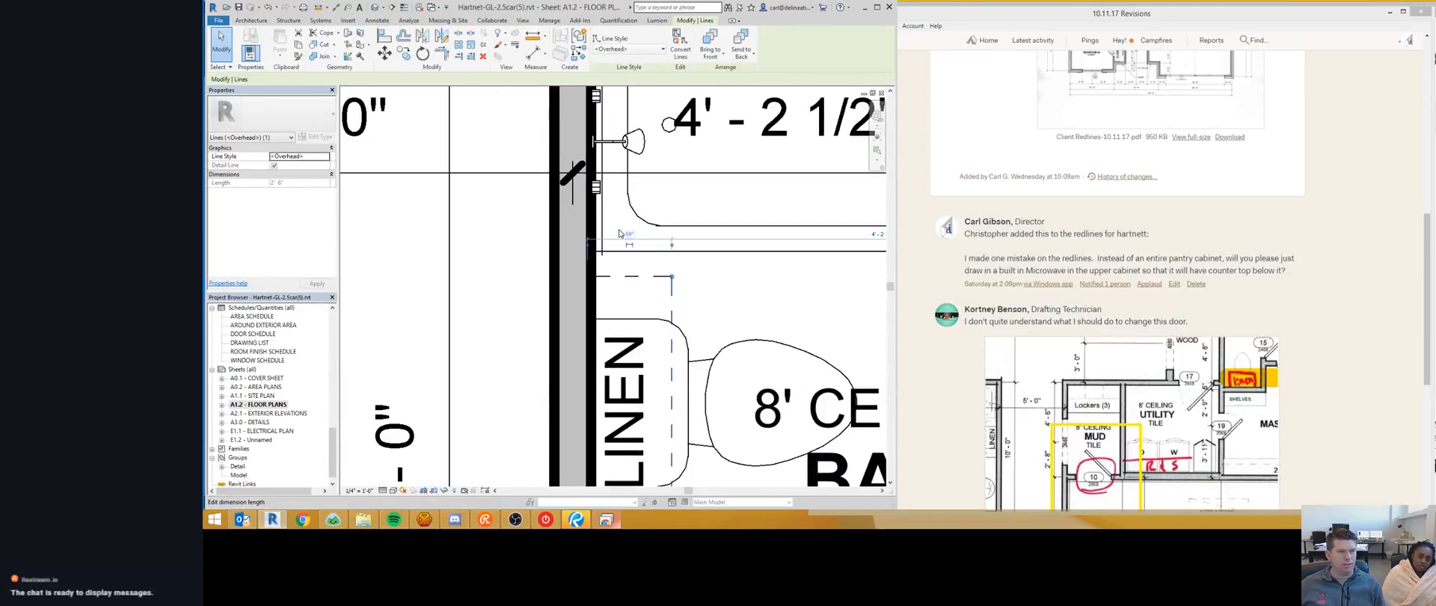
scroll(656, 277, "down", 3)
scroll(656, 276, "up", 2)
scroll(656, 277, "down", 4)
Step: Move the overhead linen line in the master toilet alcove closer to the back wall, level with the front of the tank
middle_click_drag(656, 277, 874, 305)
middle_click_drag(350, 226, 628, 225)
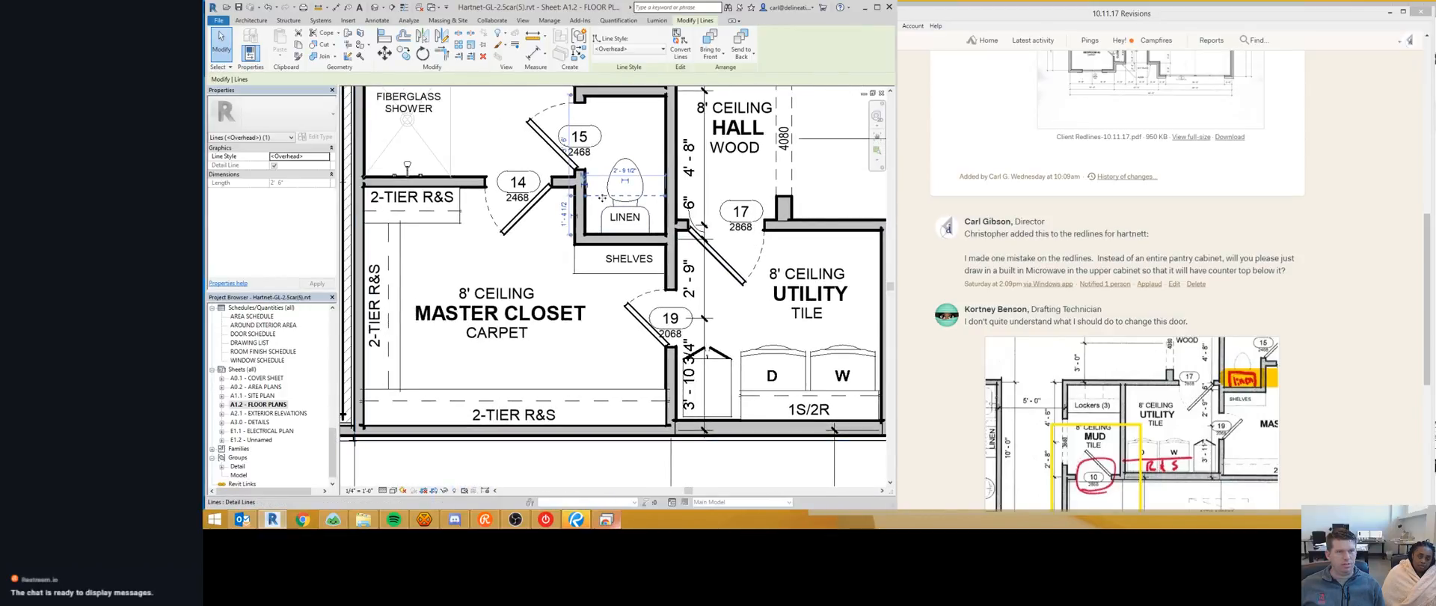
scroll(591, 196, "up", 2)
left_click_drag(572, 201, 539, 217)
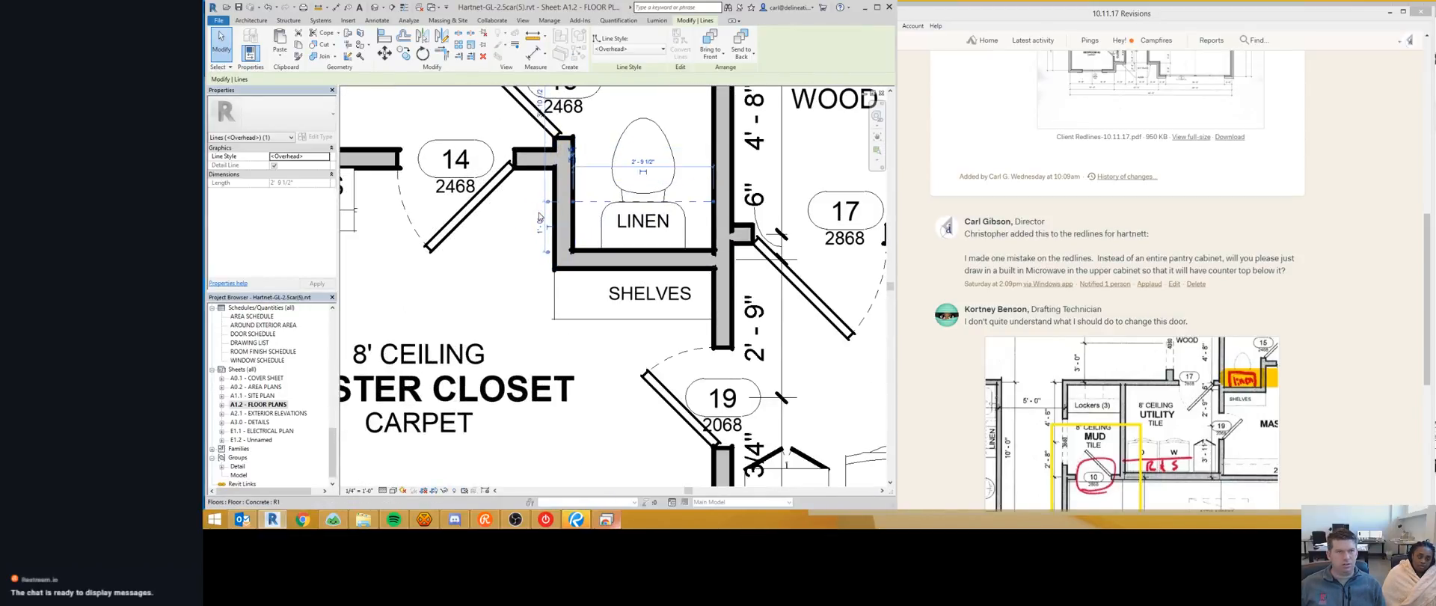
key("Escape")
scroll(557, 178, "up", 3)
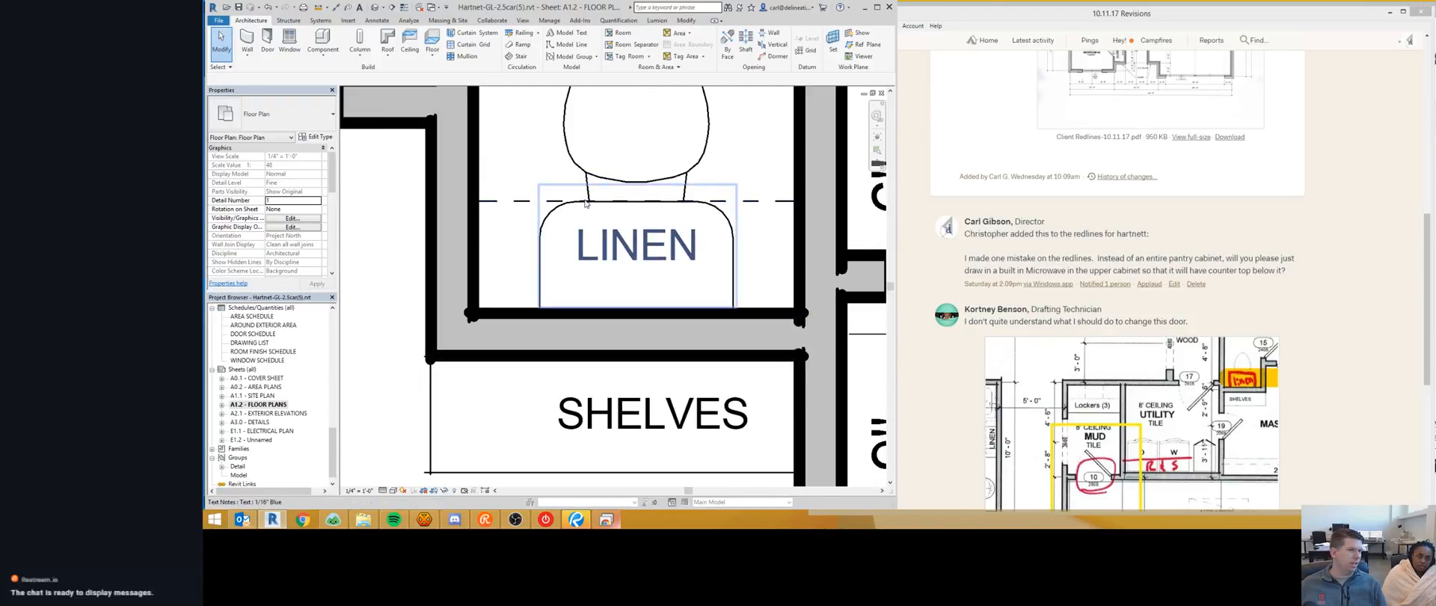
Step: Change the shelf label of the closet shelf and pole above the utility room's washer and dryer to R&S
scroll(627, 234, "down", 4)
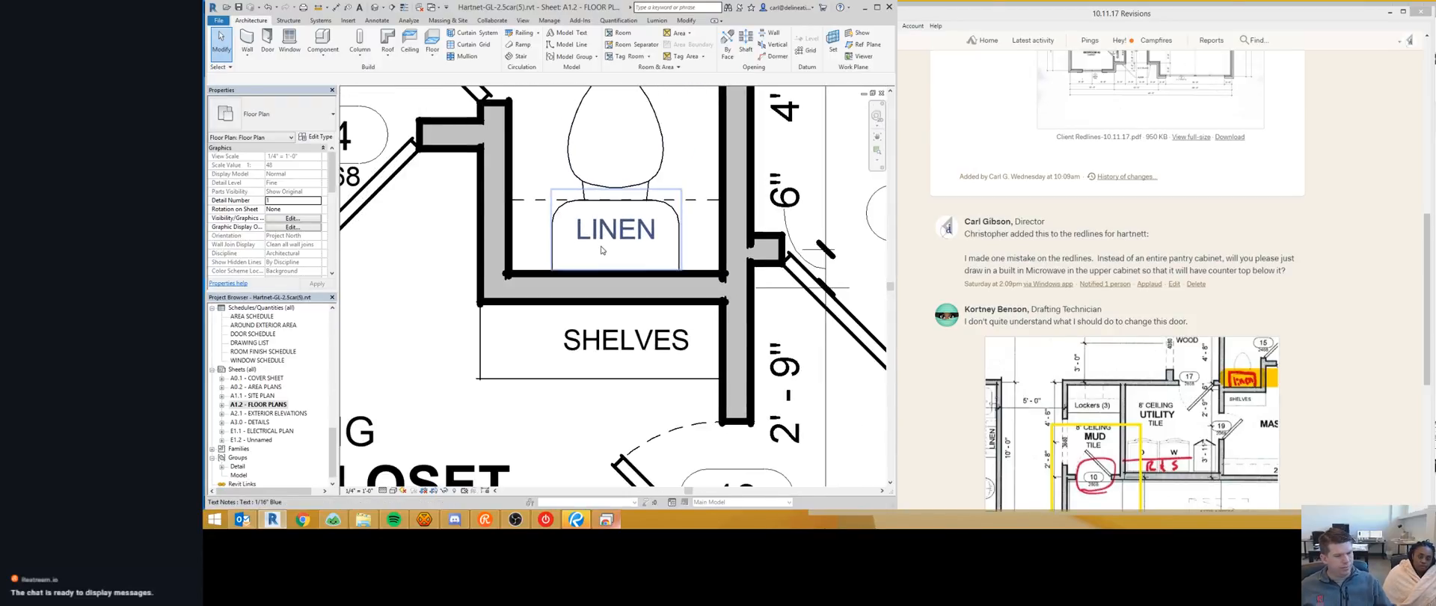
scroll(567, 248, "down", 1)
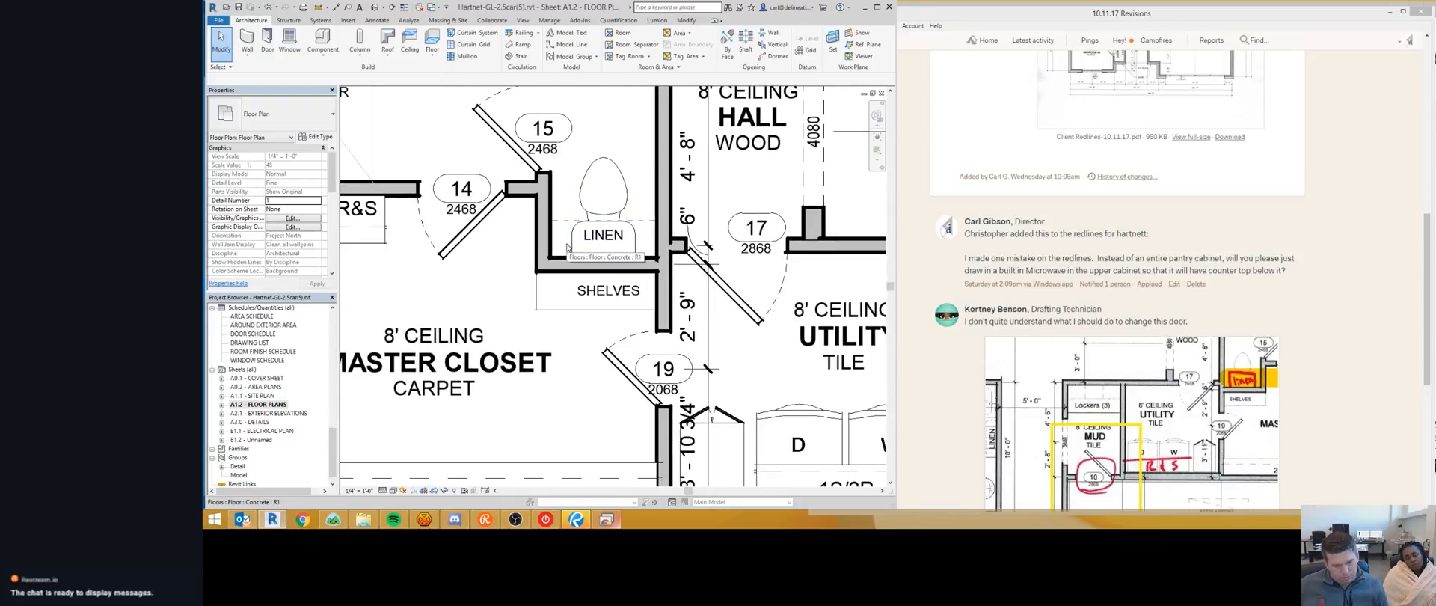
middle_click_drag(613, 221, 547, 185)
scroll(547, 186, "down", 3)
scroll(632, 289, "up", 3)
left_click(625, 285)
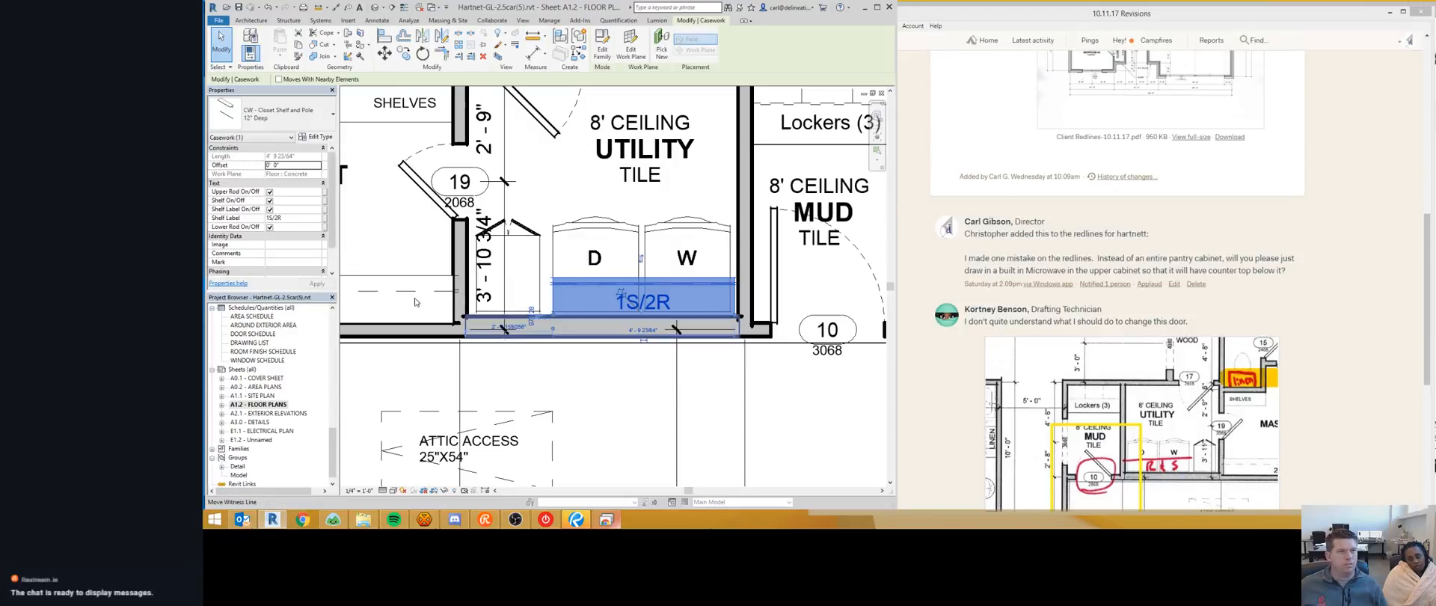
left_click(288, 218)
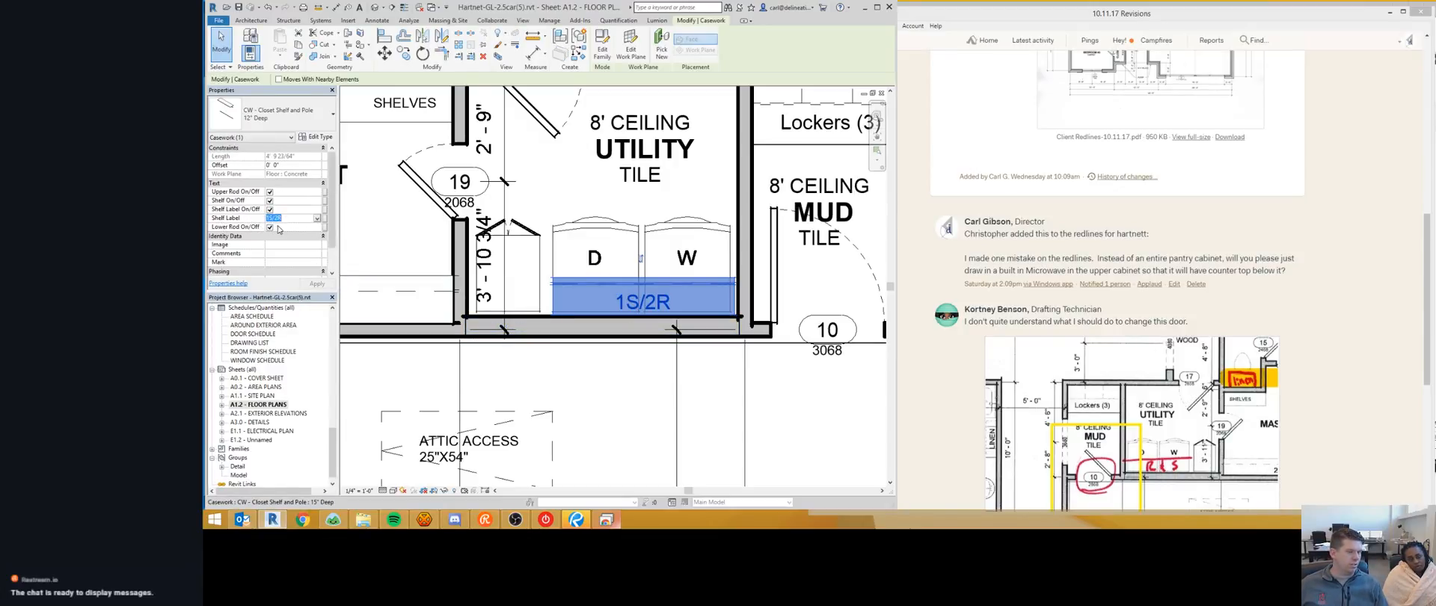
type("r&s")
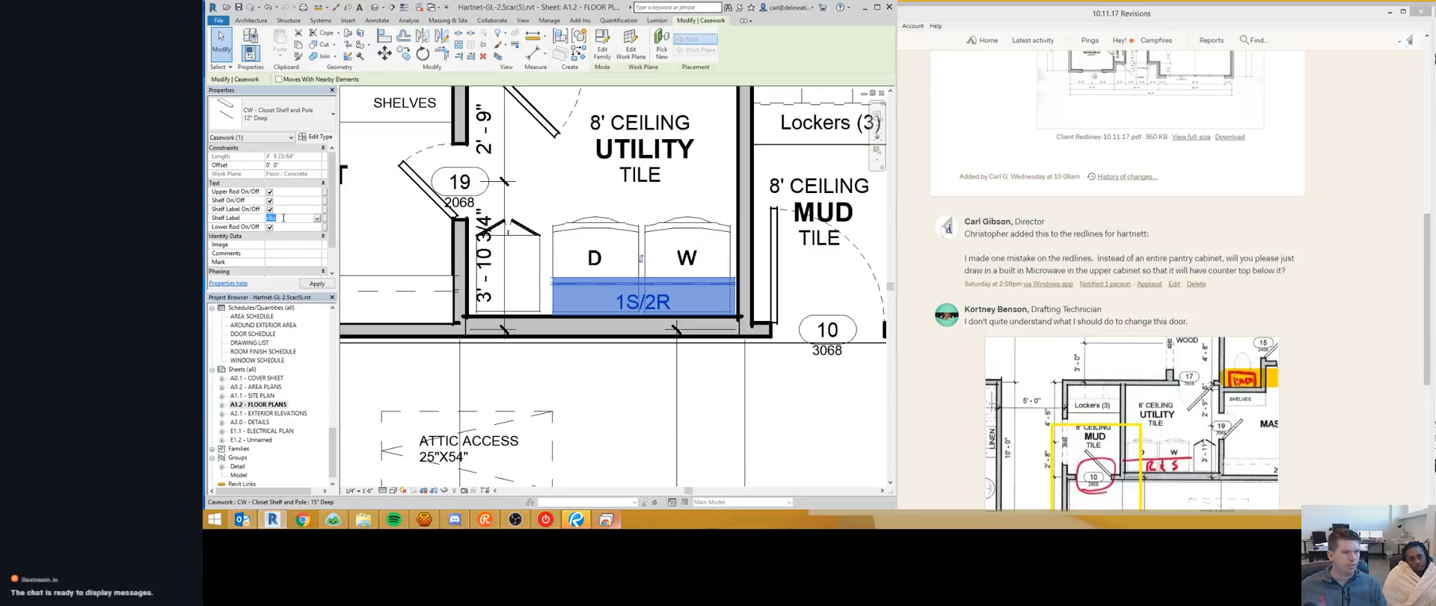
type("R&S")
key("Return")
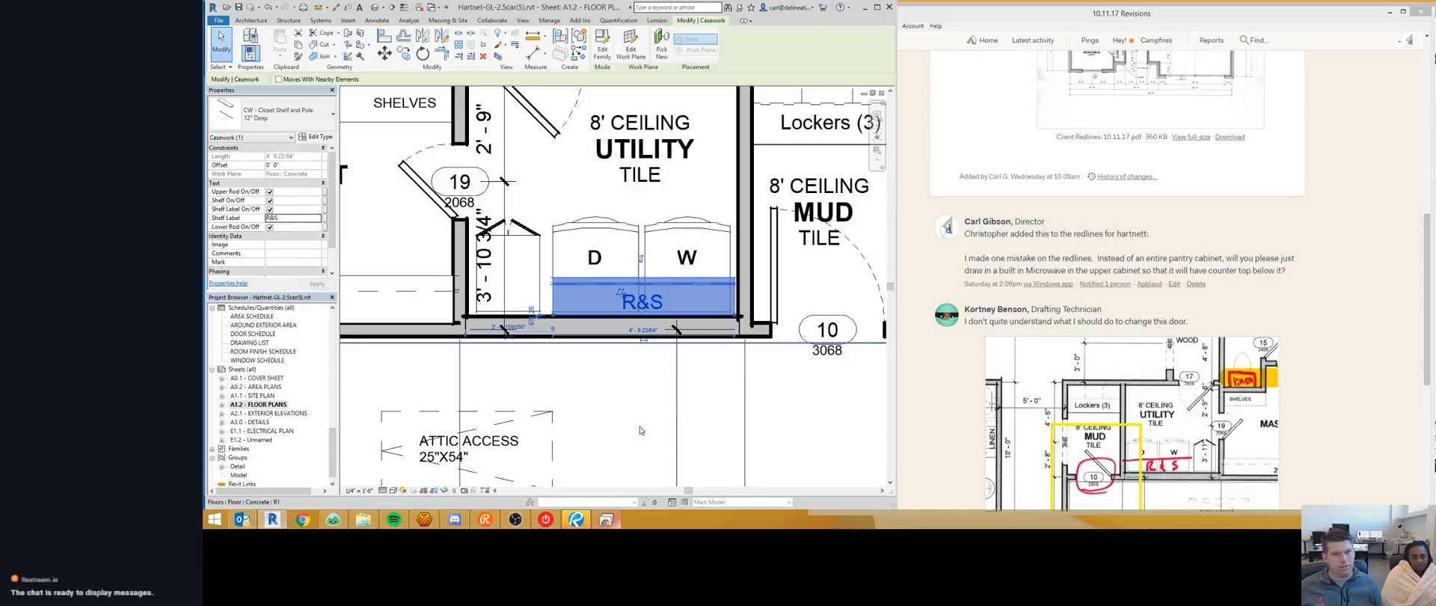
Step: Reselect the R&S closet shelf and pole above the utility room's washer and dryer for further editing
left_click(569, 200)
key("Escape")
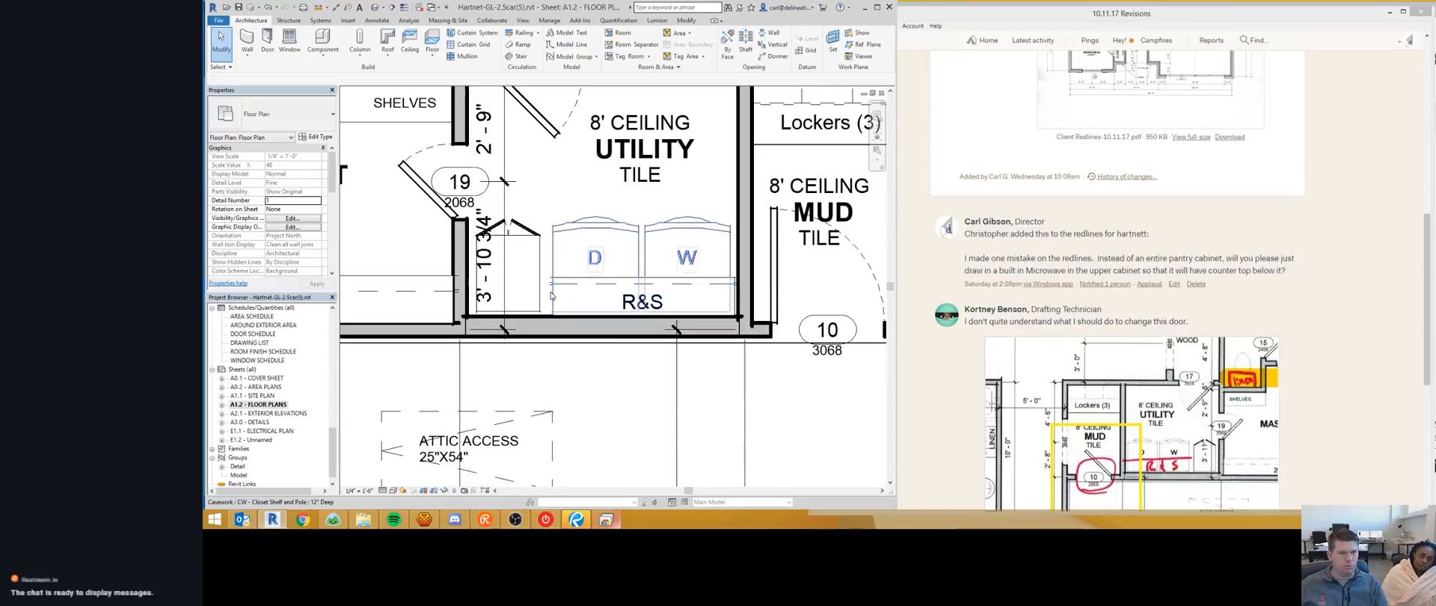
left_click(556, 296)
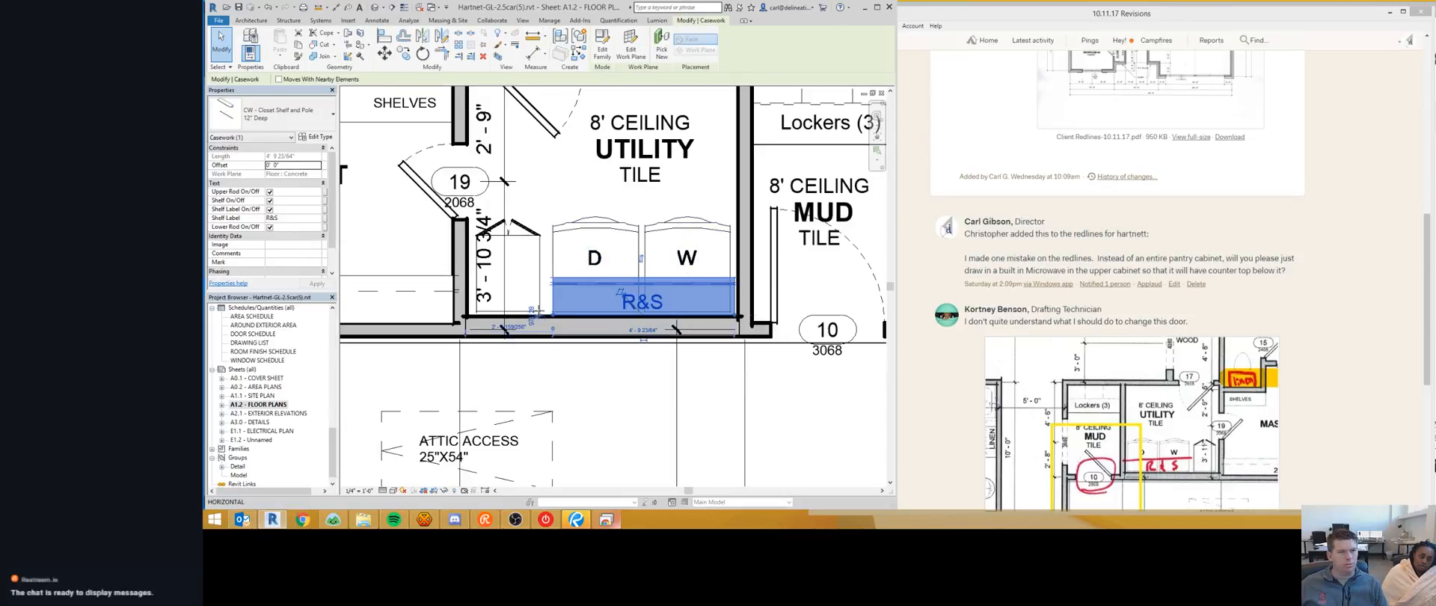
Step: Extend the R&S closet shelf behind the utility room's washer and dryer to the side of the tall cabinet
key("Escape")
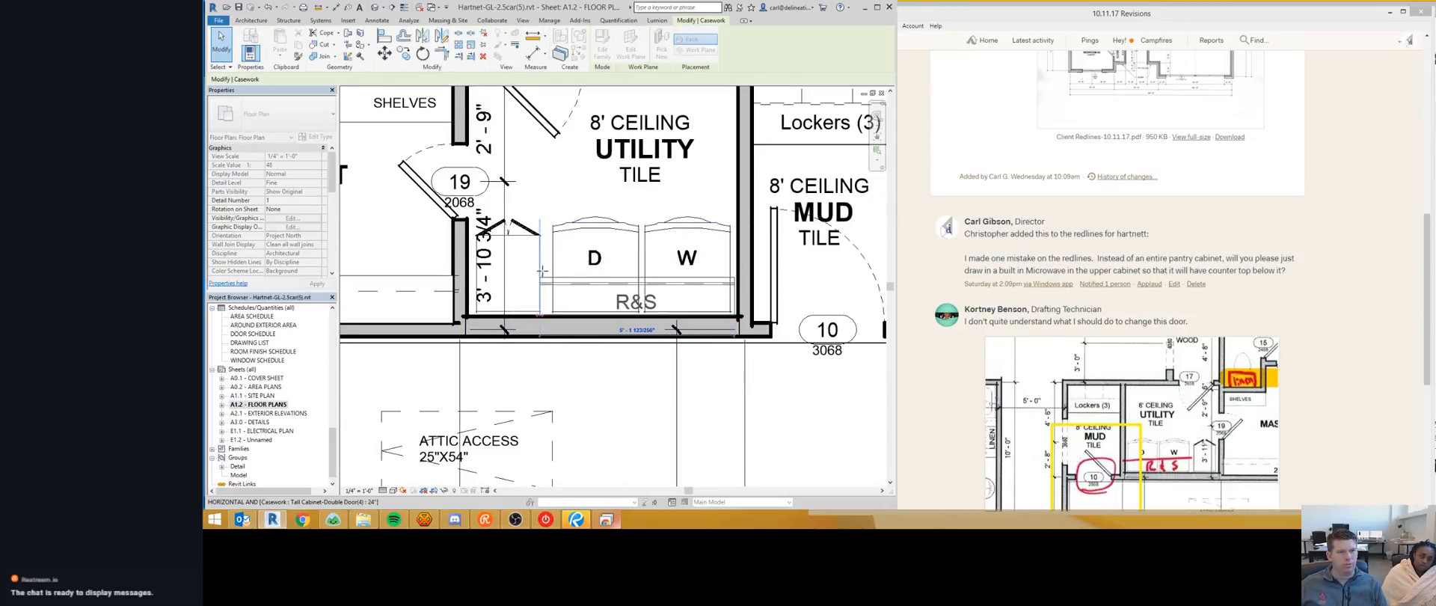
left_click(727, 308)
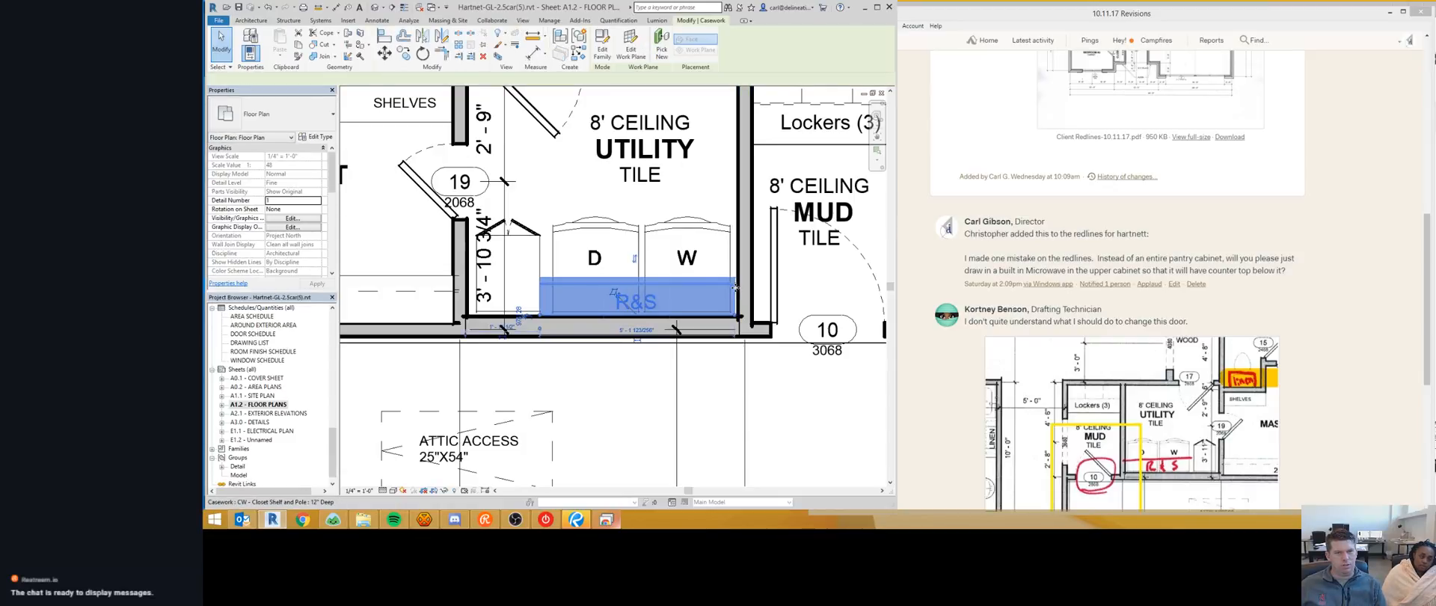
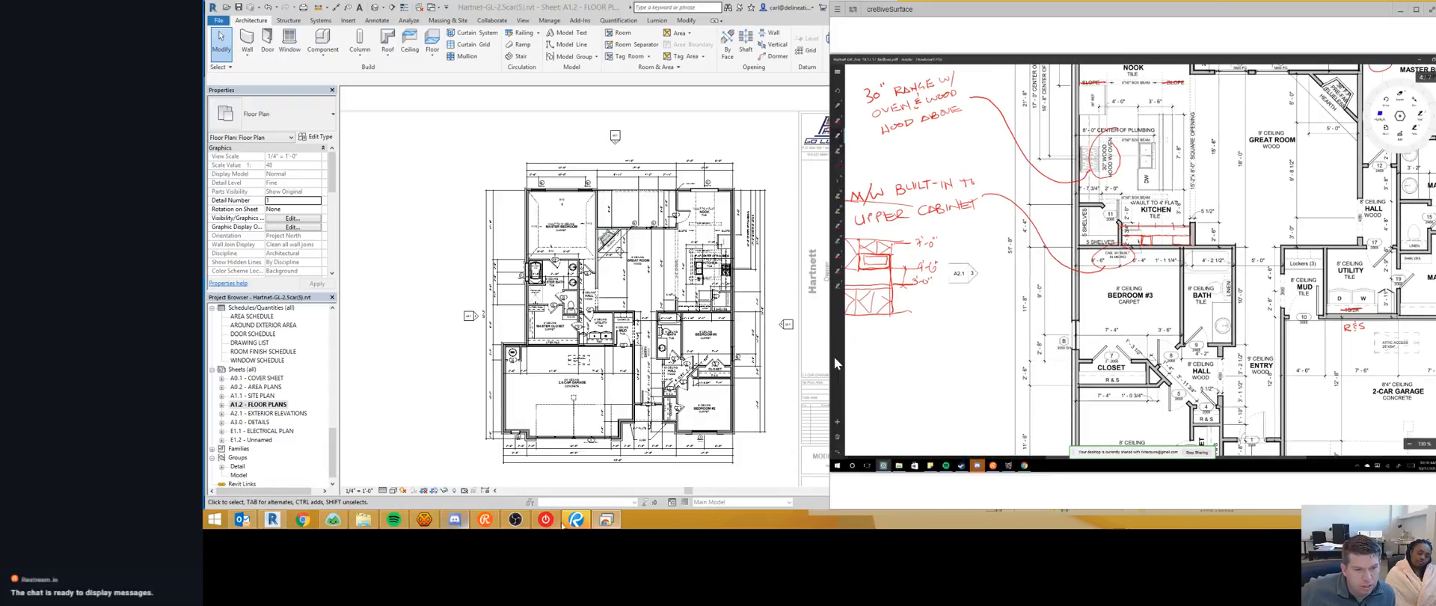
Step: Switch to Bluebeam Revu and examine the kitchen and nook markups in the client redlines dated 10.11.17
key("alt+Tab")
scroll(406, 369, "down", 1)
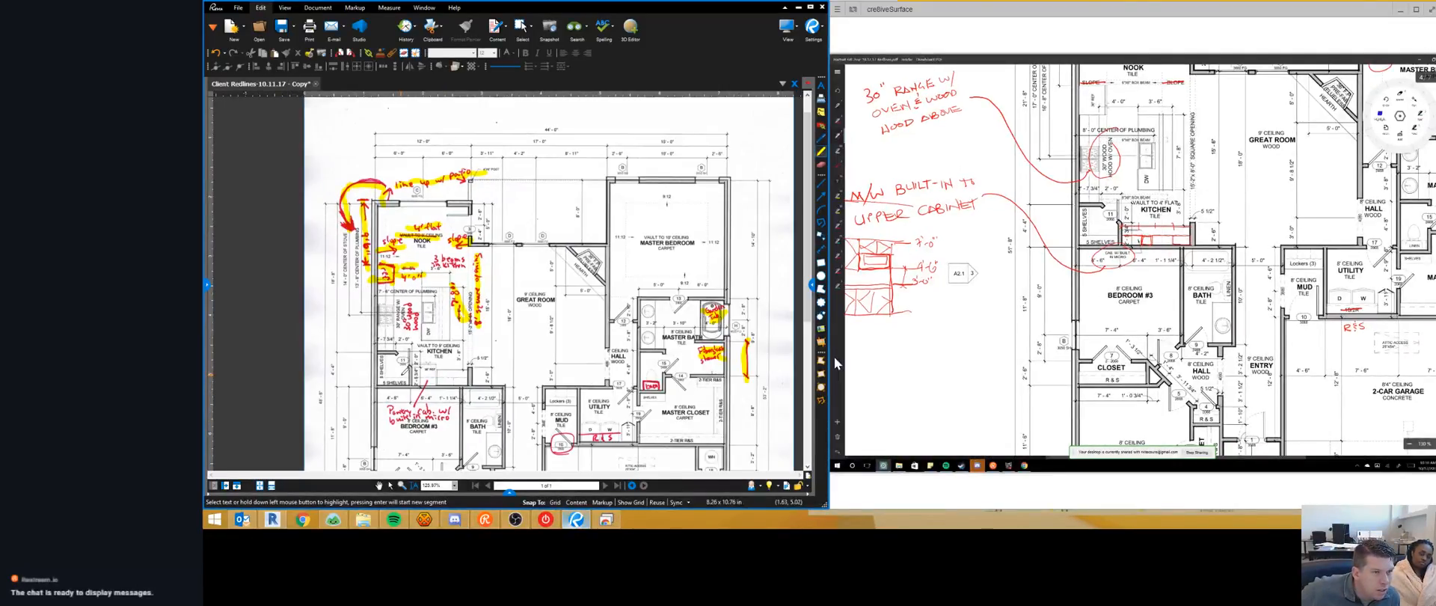
scroll(393, 443, "up", 2)
scroll(419, 306, "down", 2)
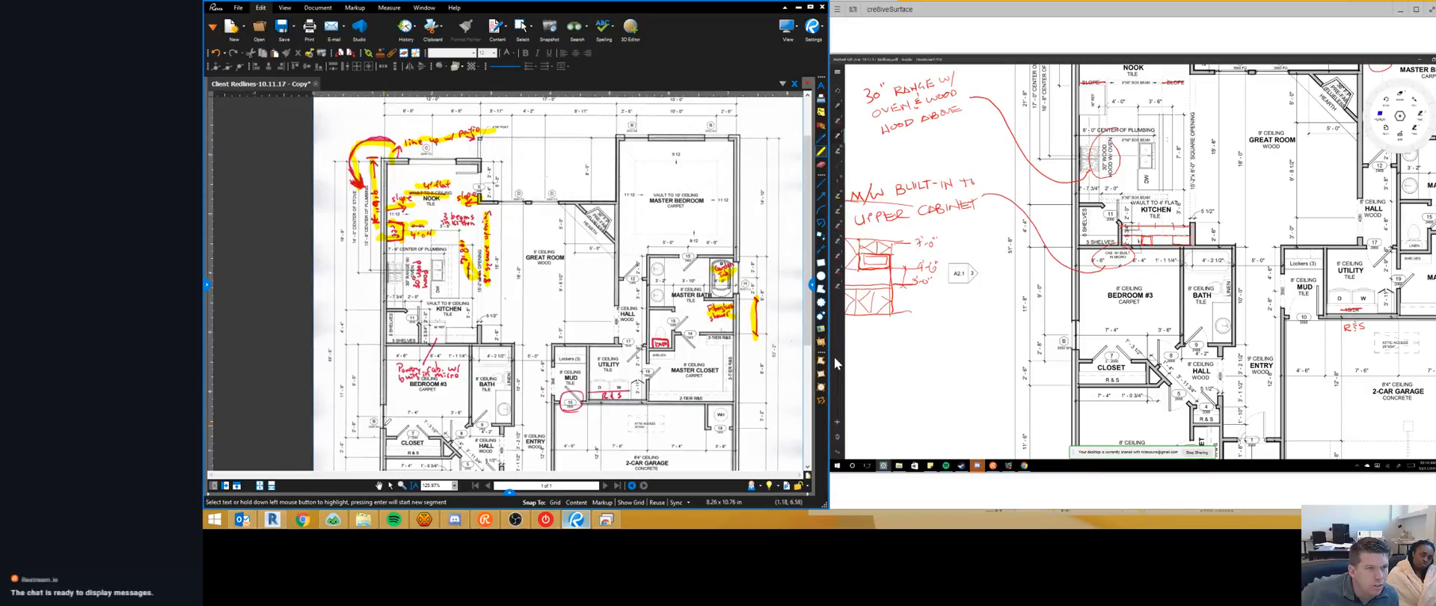
scroll(425, 201, "up", 5)
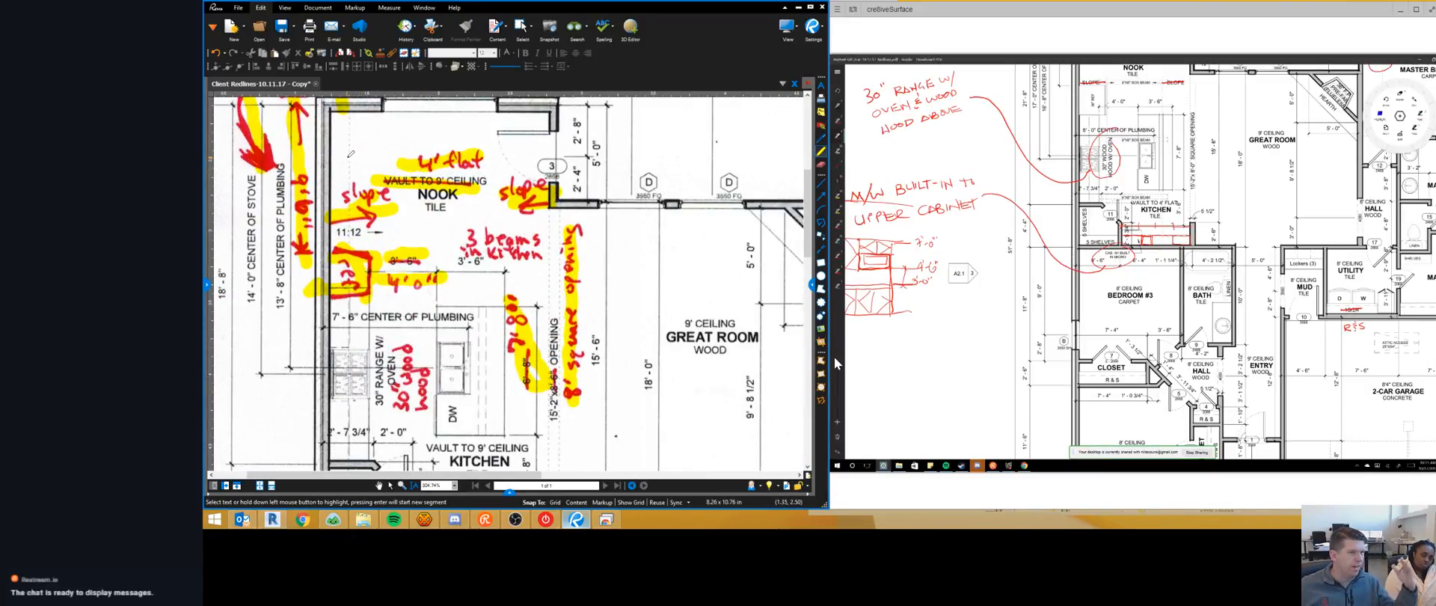
scroll(356, 177, "down", 5)
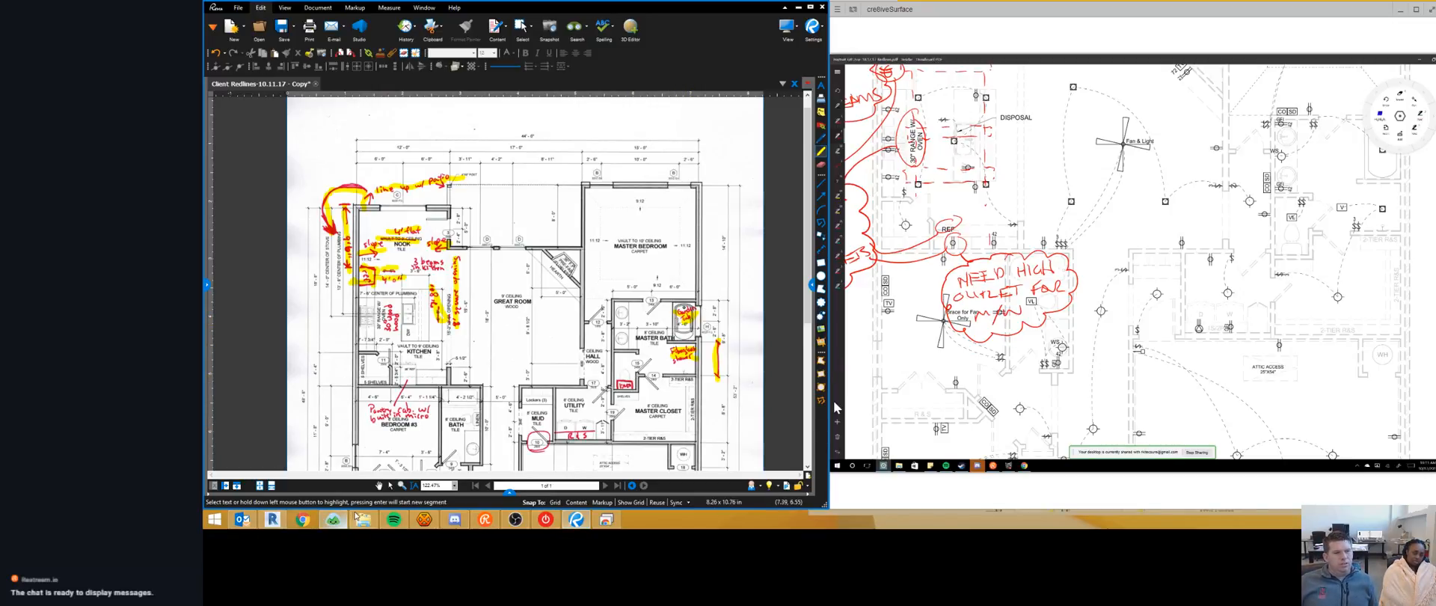
Step: Browse to the issued PDFs of the first Hartnett plan modification, sort them by date modified, and open the newest set, dated 12.9.16
left_click(364, 519)
left_click(492, 88)
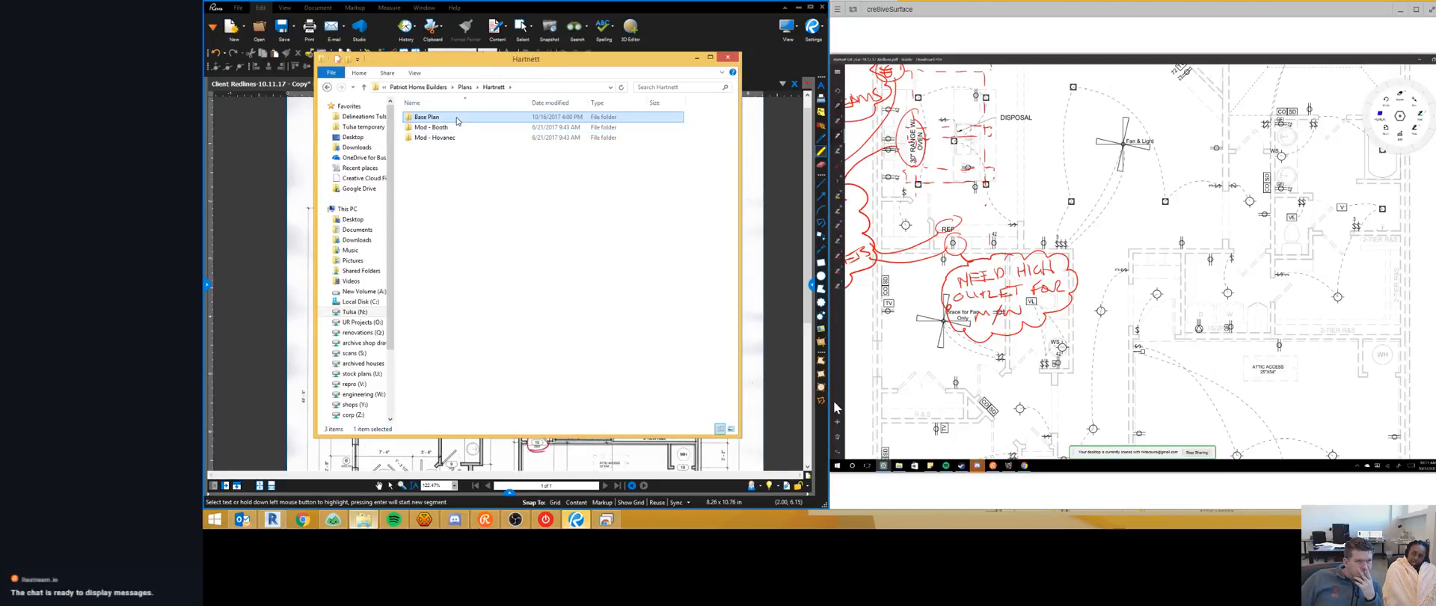
left_click(459, 129)
double_click(459, 131)
double_click(460, 118)
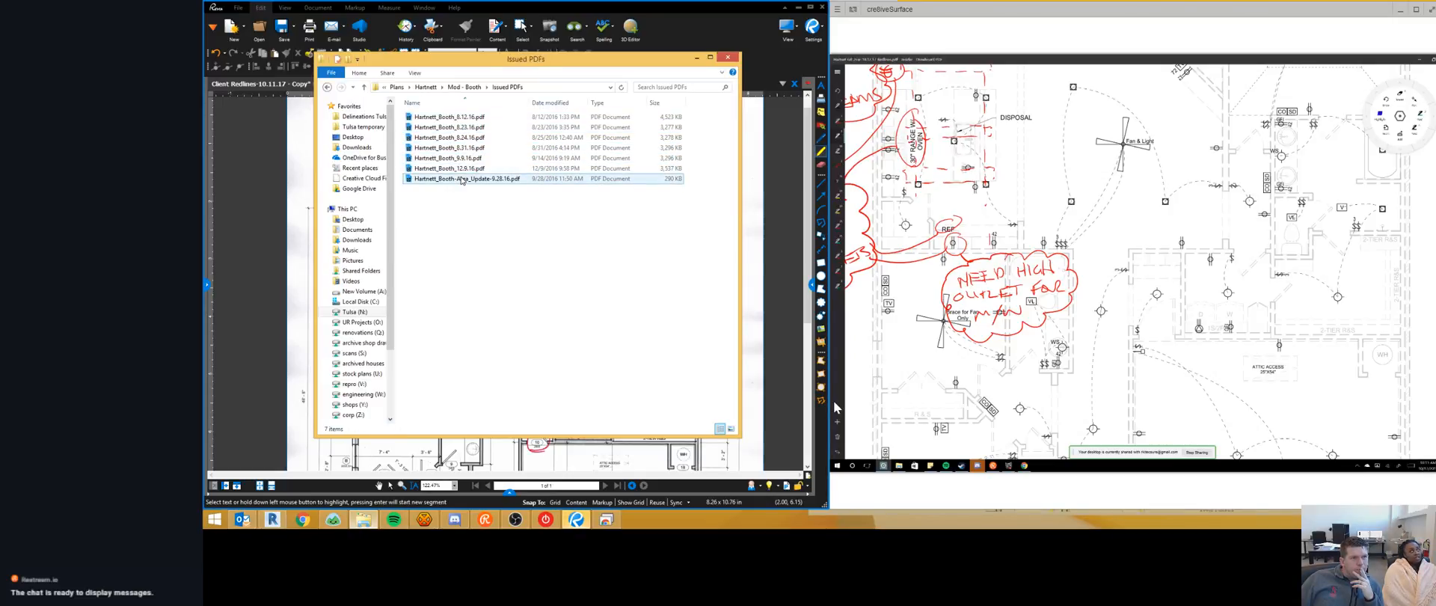
left_click(558, 103)
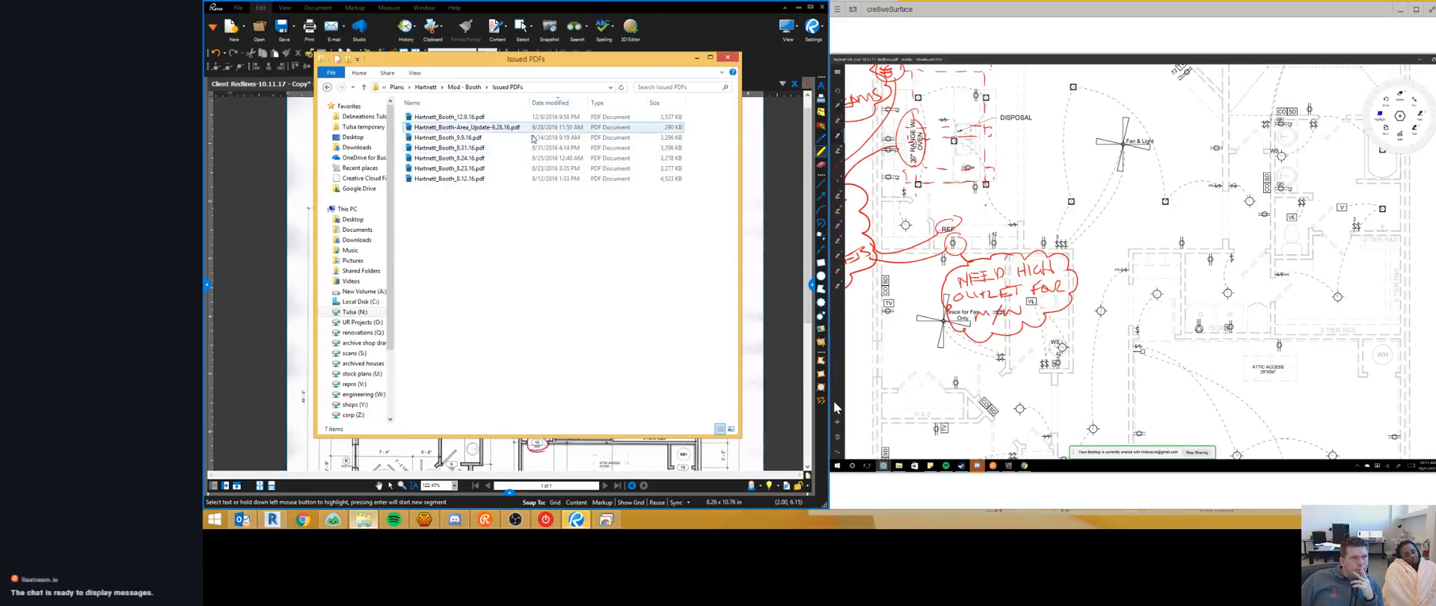
left_click(478, 166)
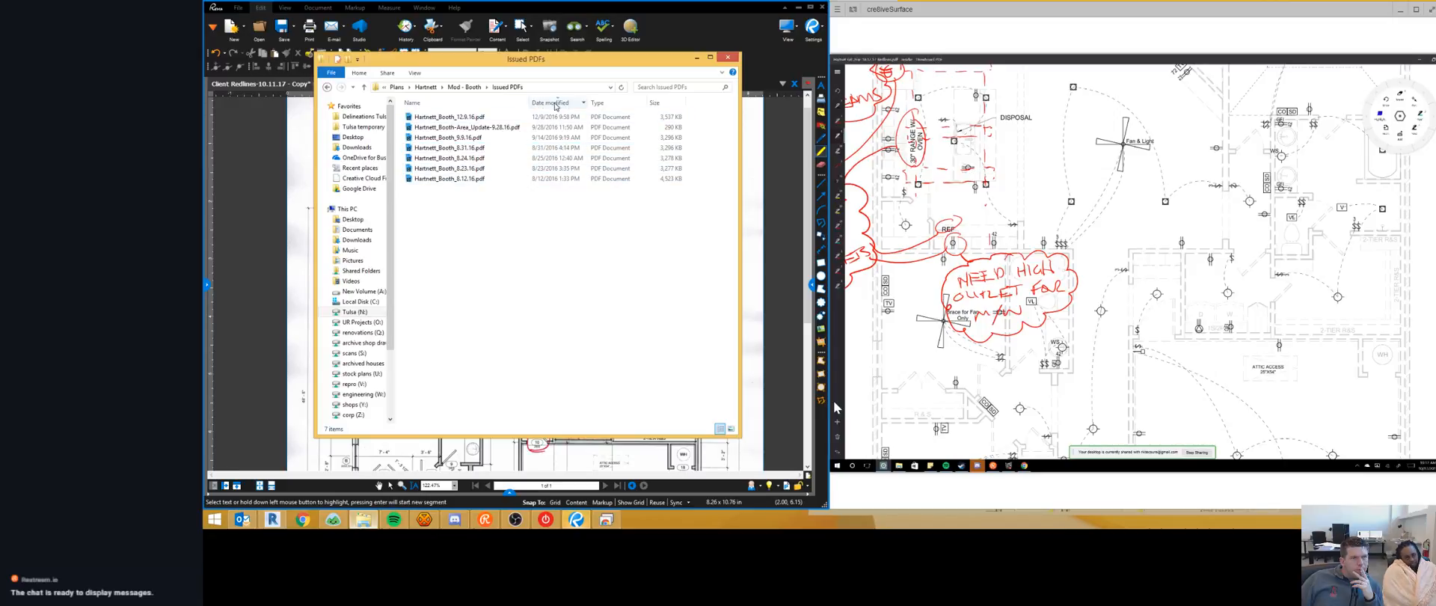
double_click(456, 116)
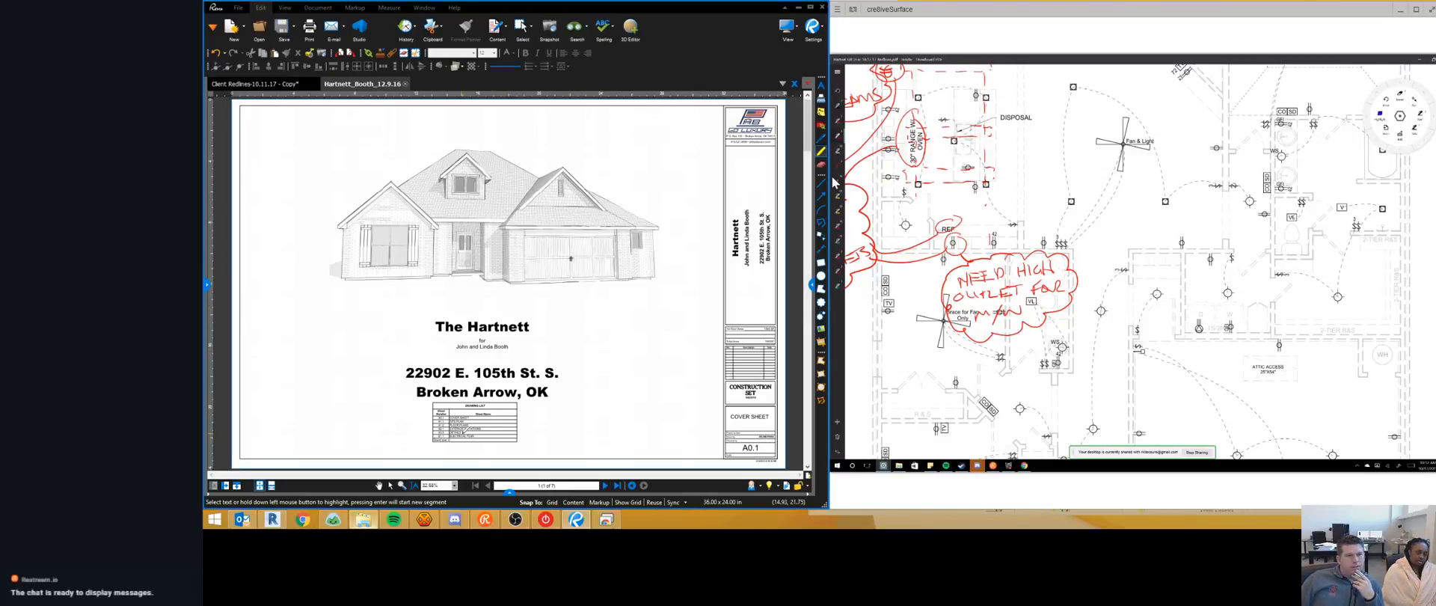
Step: Go to electrical plan sheet E1.1 of the opened set and examine the outlets and lighting around the kitchen
left_click(617, 486)
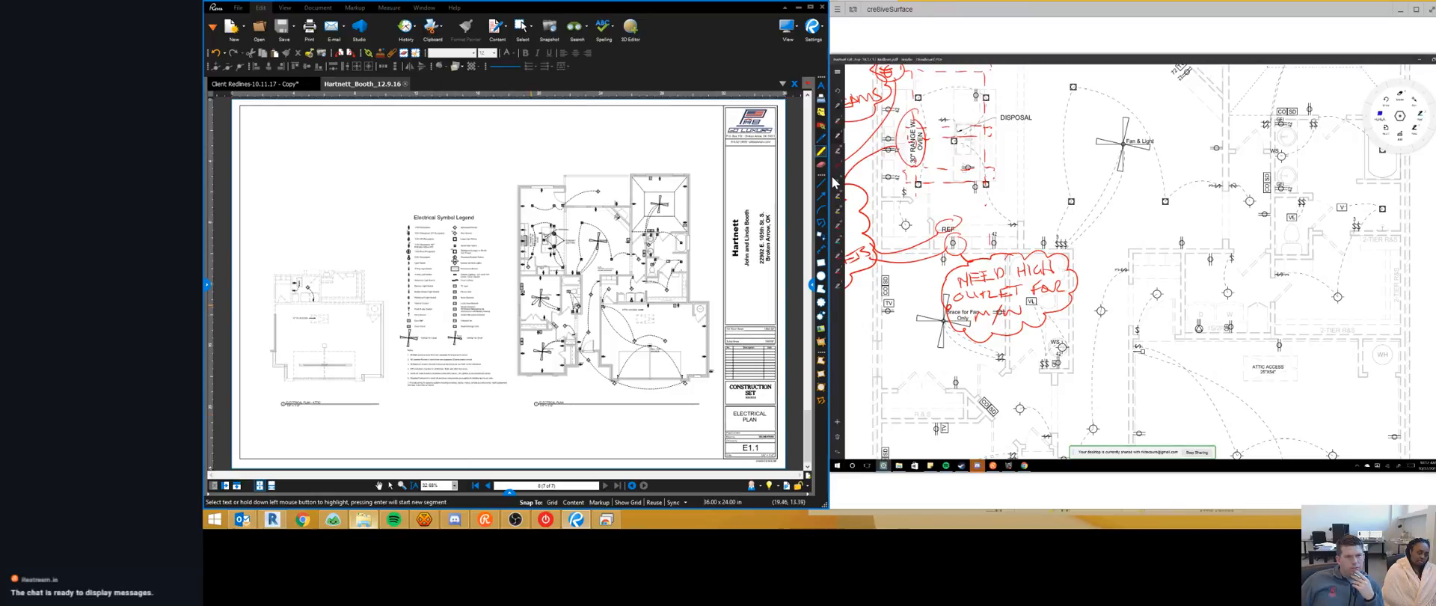
scroll(663, 275, "up", 7)
scroll(463, 292, "down", 1)
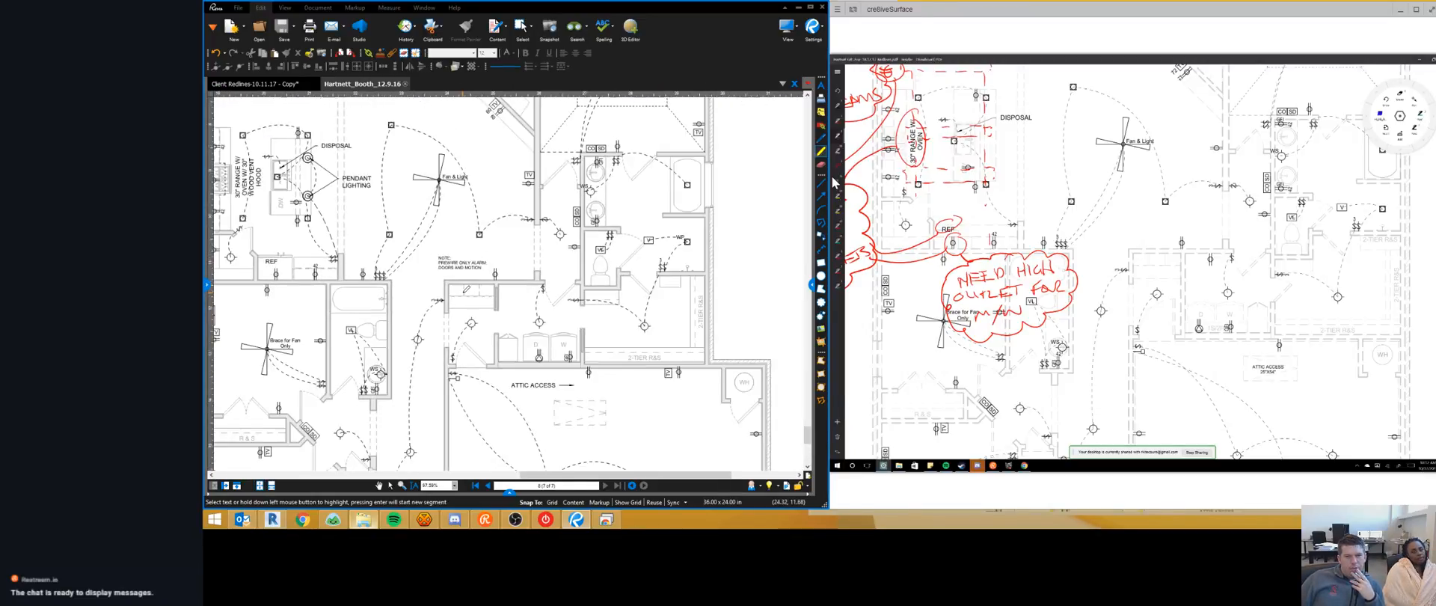
scroll(466, 290, "down", 3)
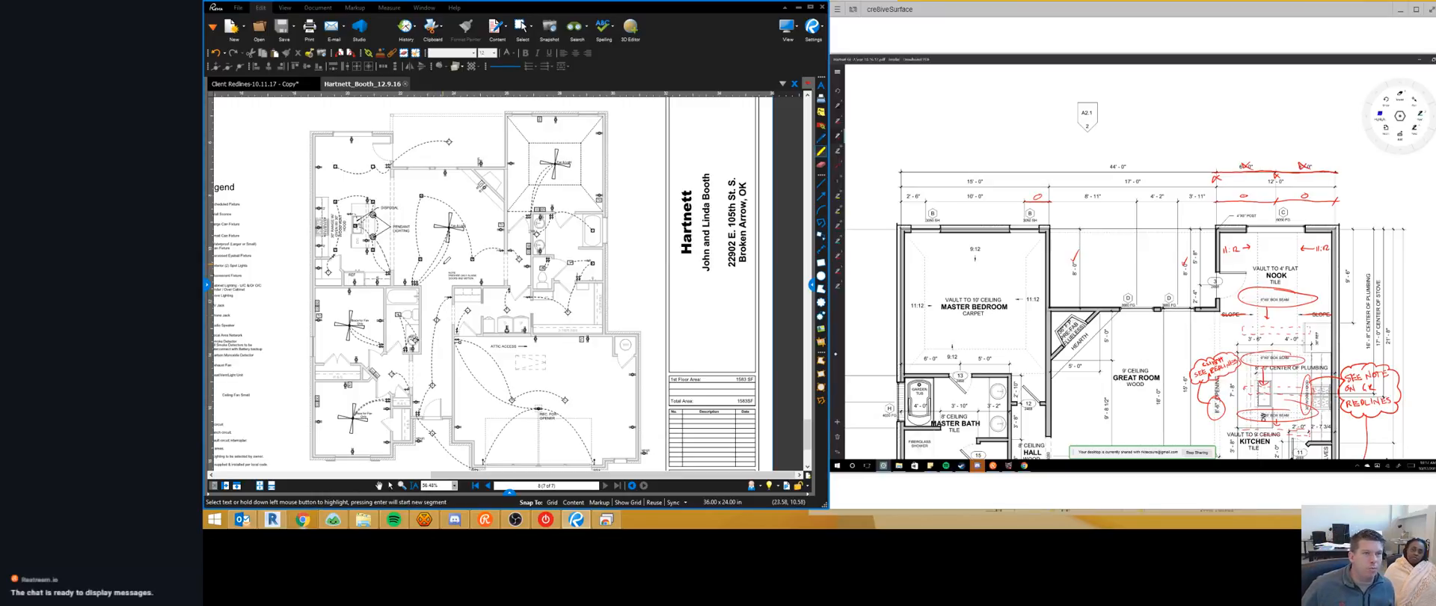
Step: Switch to Revit, maximize its window, and delete all the dimension strings above the master bedroom, great room and nook on sheet A1.2
left_click(273, 519)
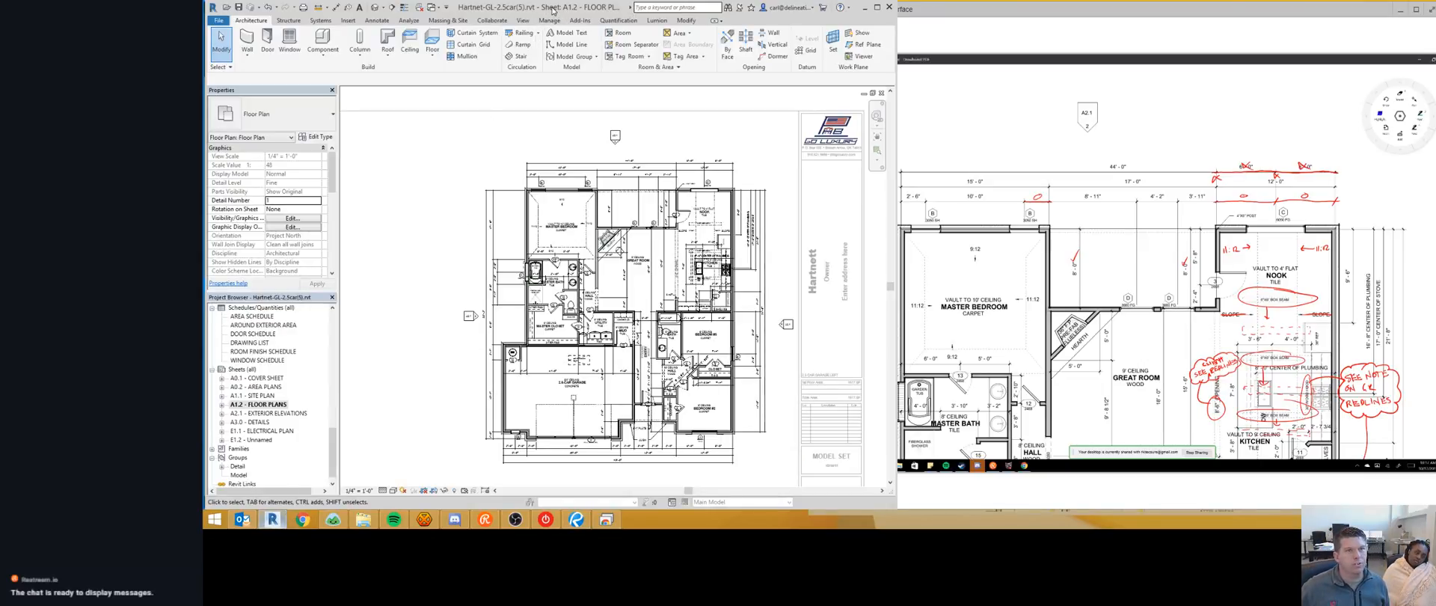
left_click(881, 4)
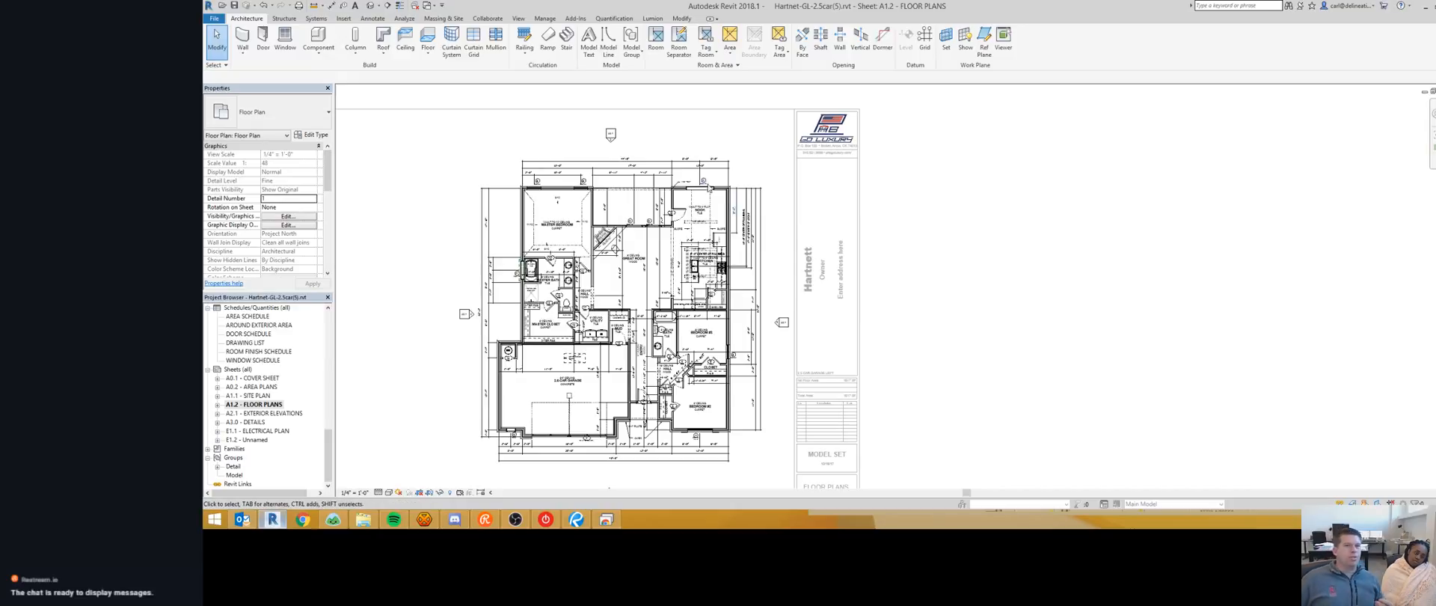
scroll(599, 176, "up", 5)
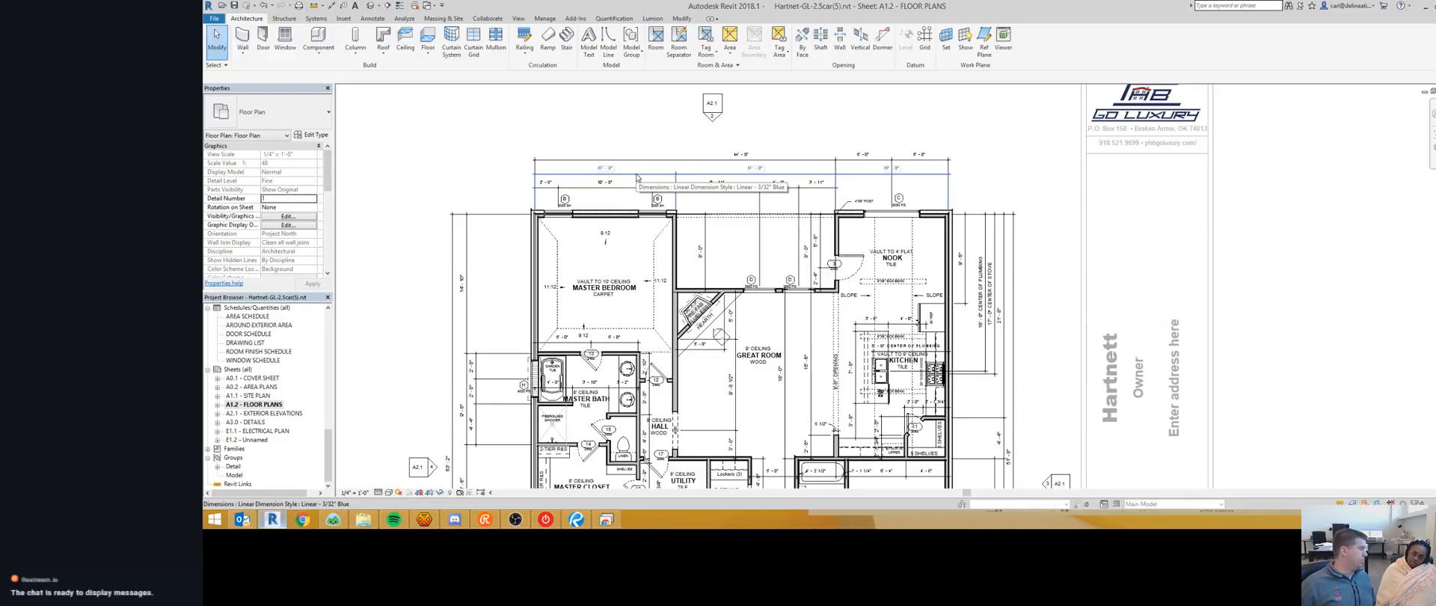
scroll(766, 185, "up", 3)
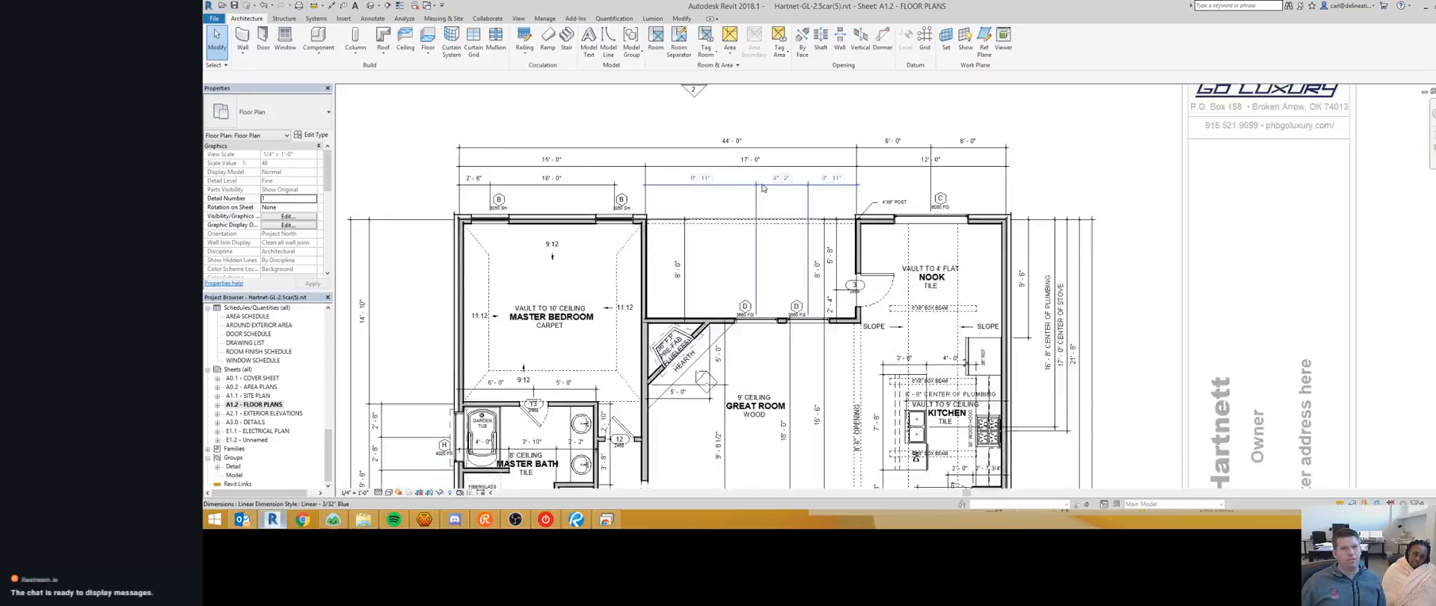
left_click(763, 184)
left_click(762, 157, "ctrl")
left_click(718, 129, "ctrl")
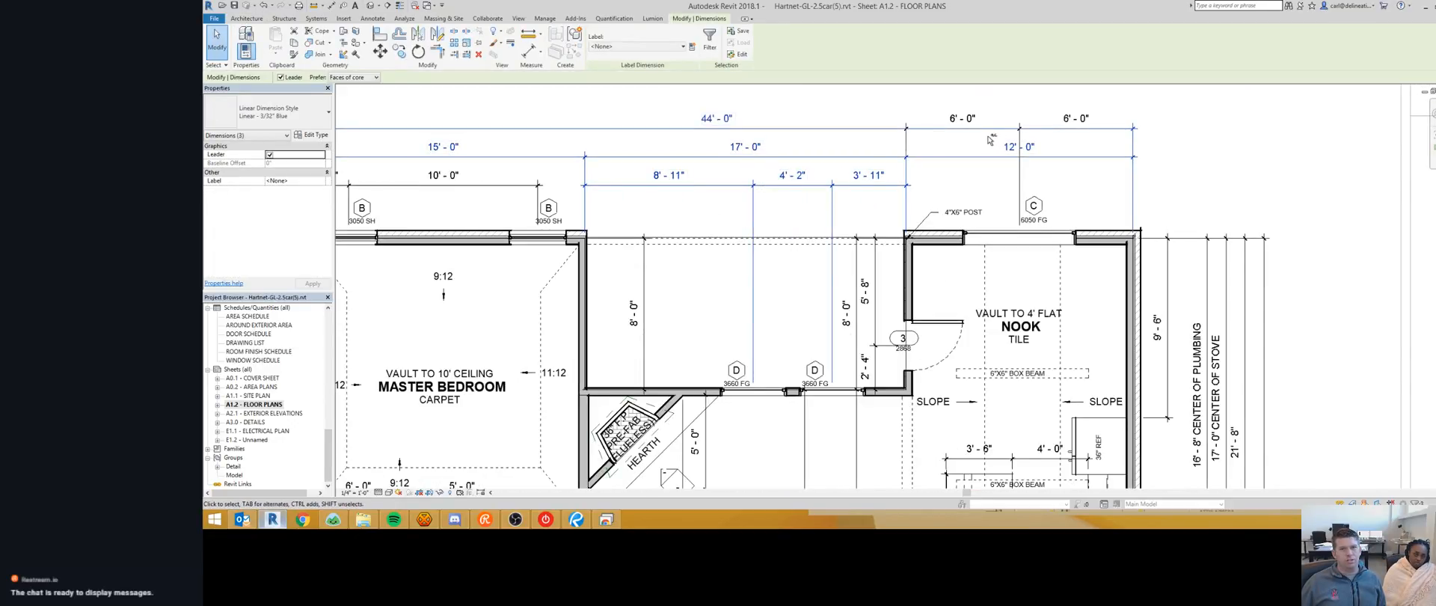
left_click(967, 122, "ctrl")
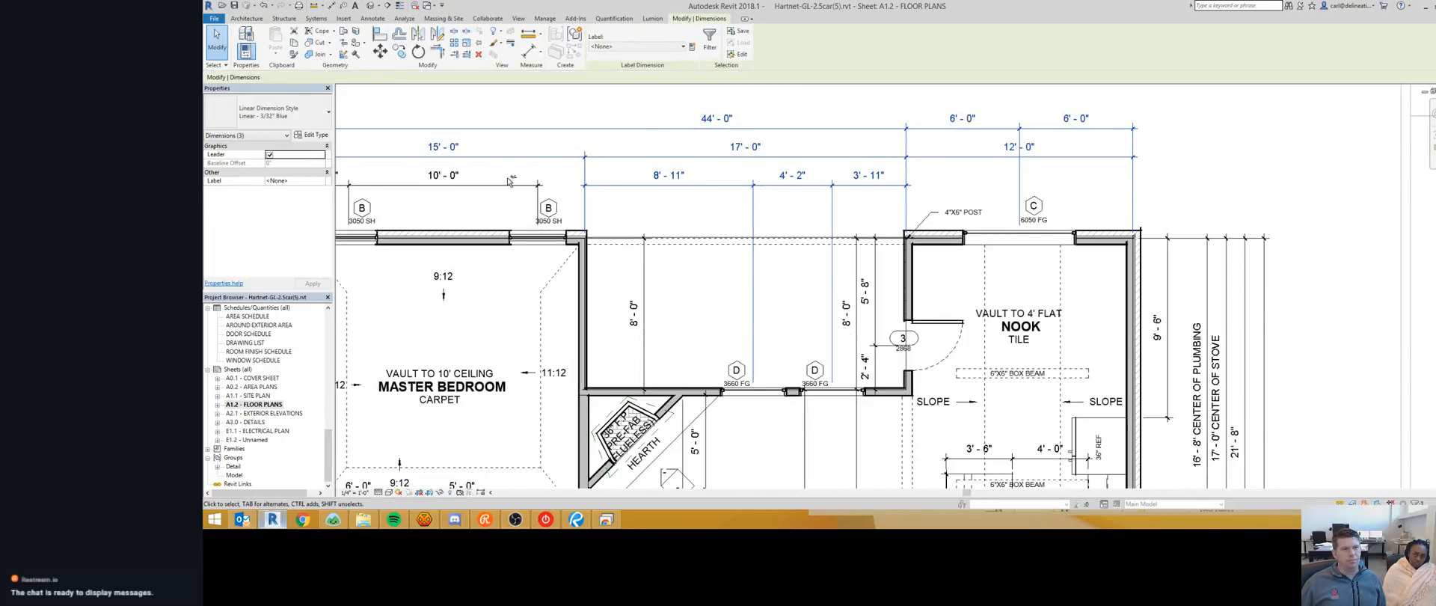
left_click(467, 183, "ctrl")
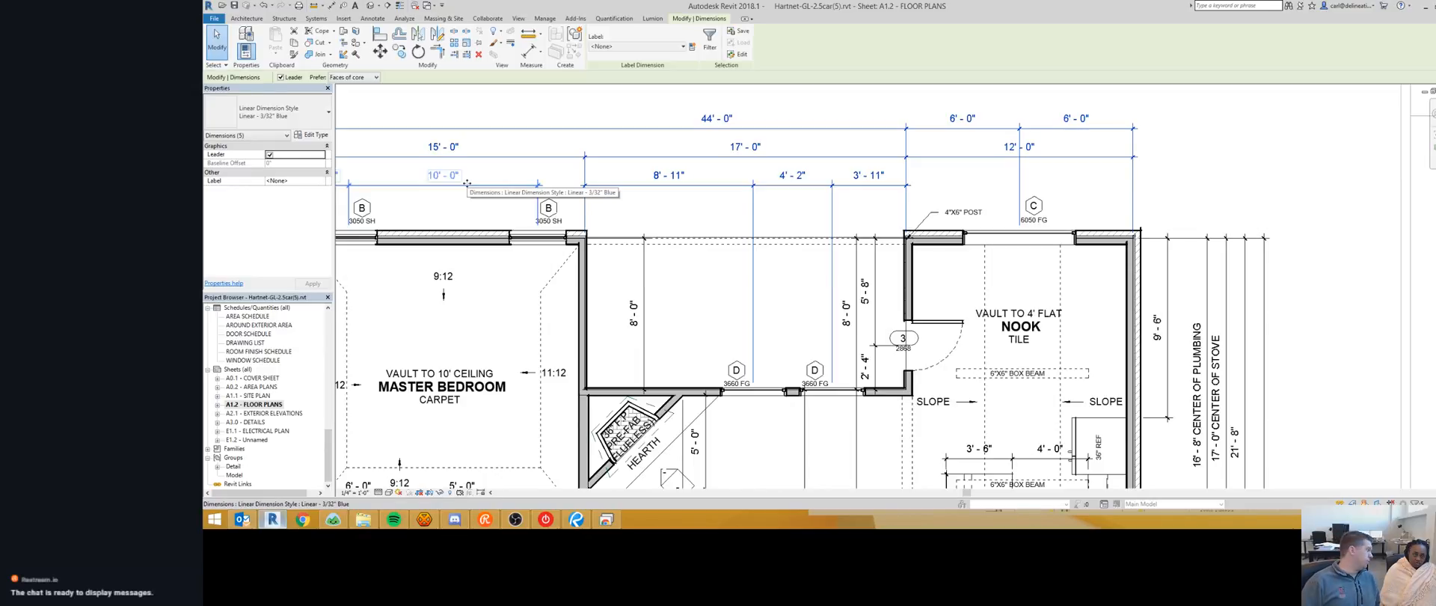
key("Delete")
scroll(586, 169, "down", 3)
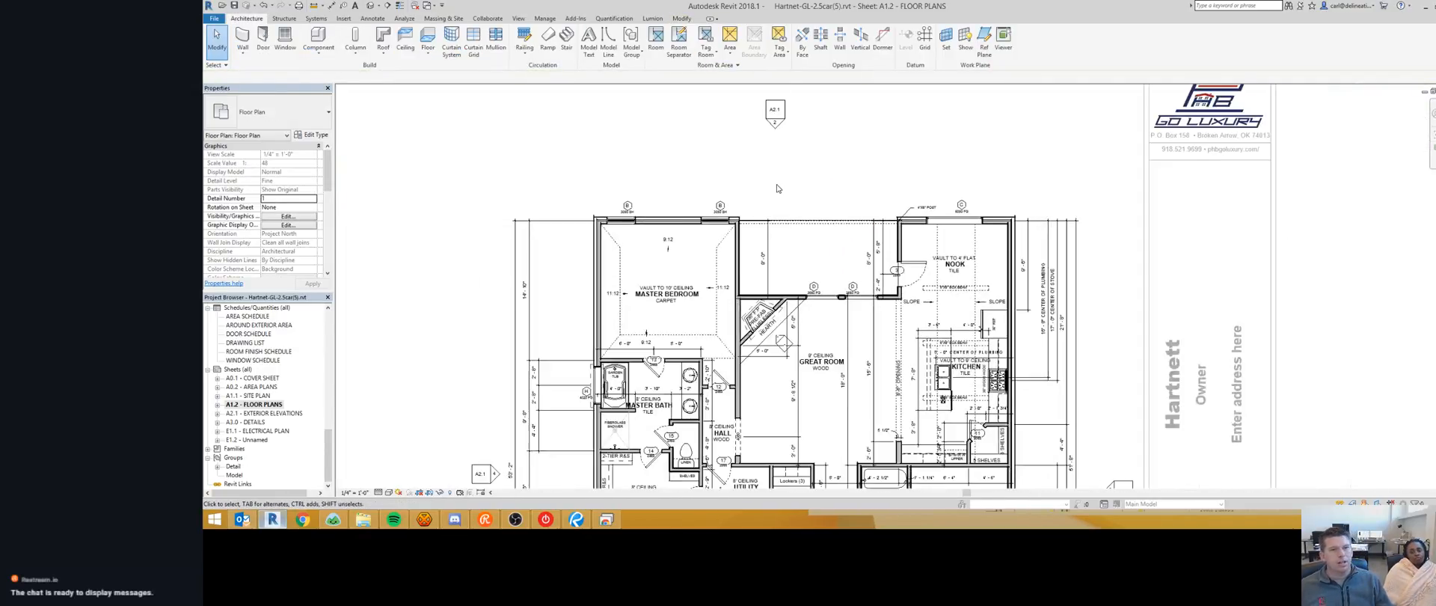
Step: Start an aligned dimension near the master bedroom's outer corner with Faces of core as the wall reference preference
key("d")
key("i")
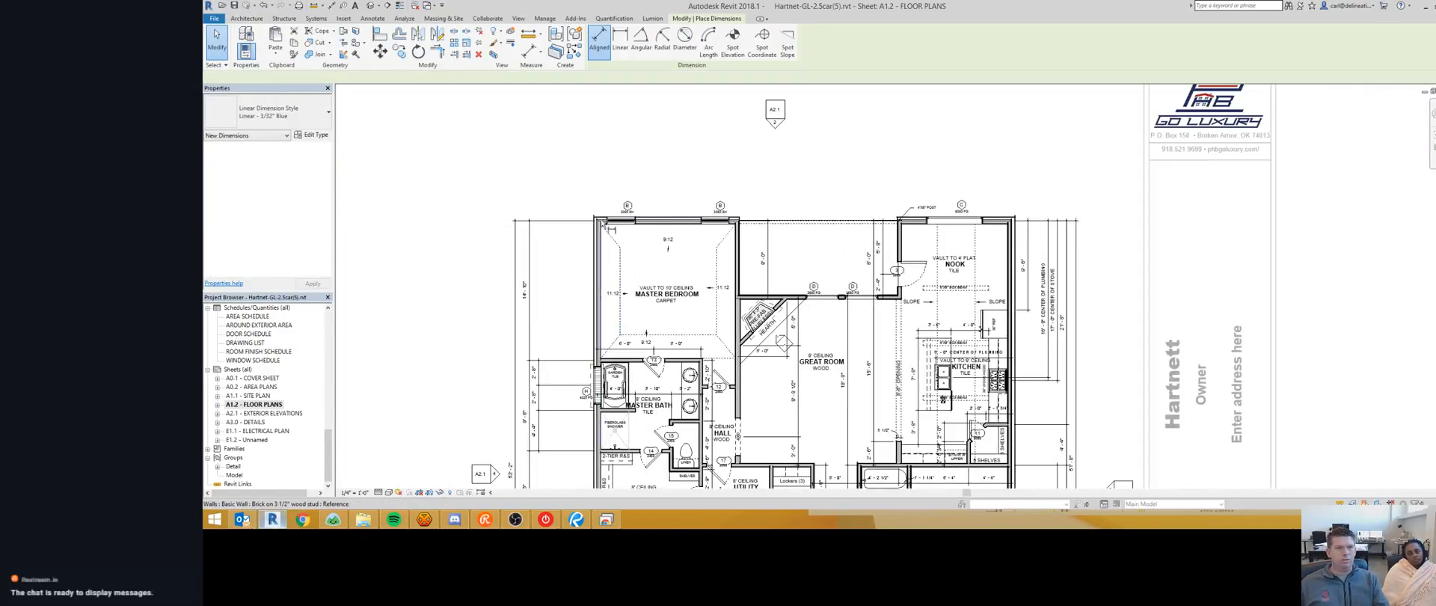
scroll(600, 220, "up", 7)
scroll(497, 177, "down", 3)
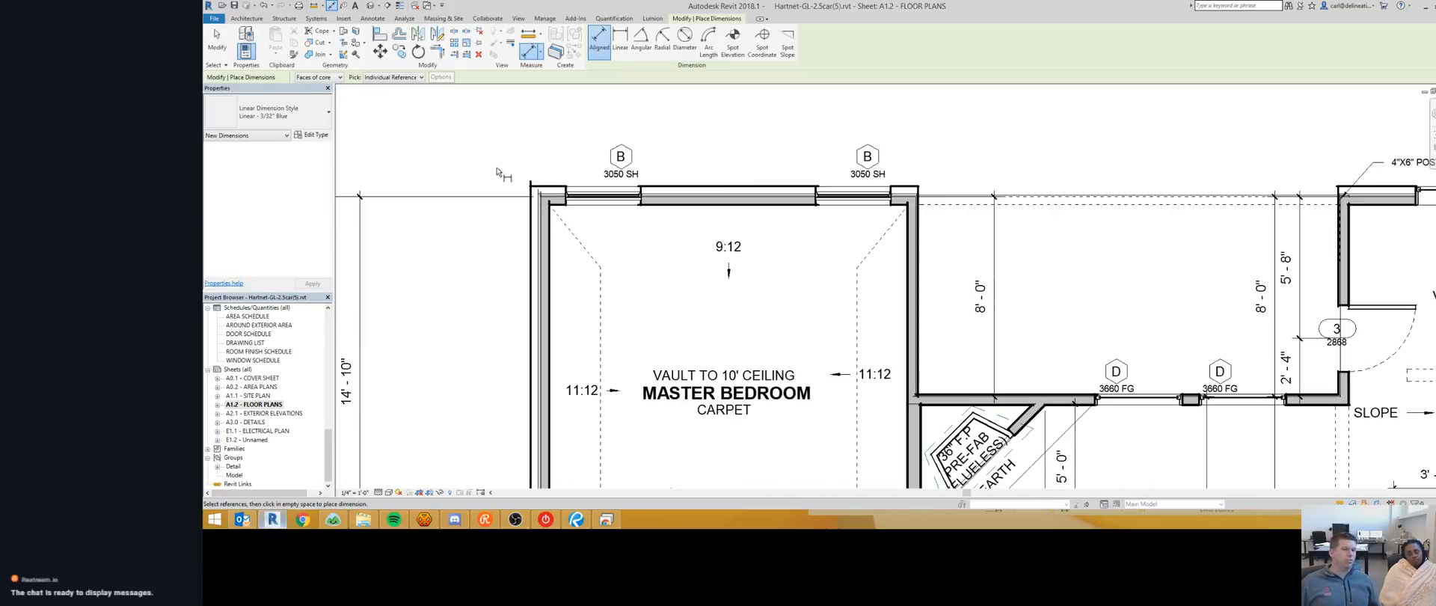
left_click(329, 77)
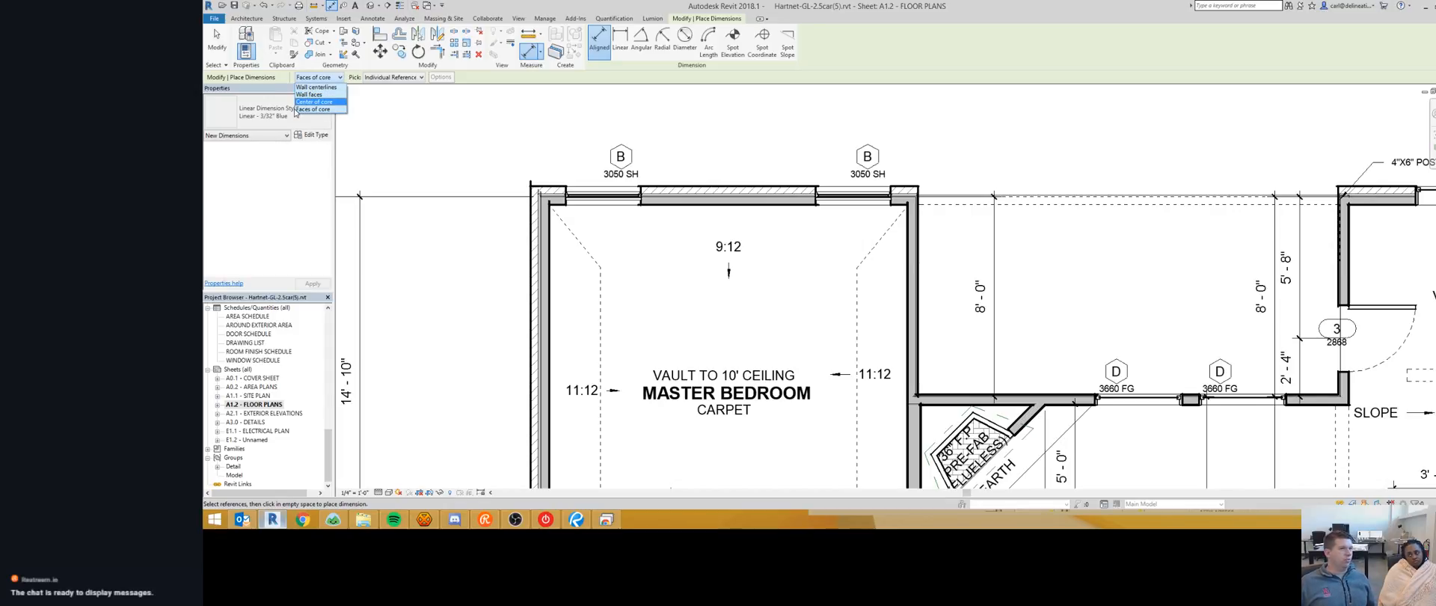
left_click(316, 110)
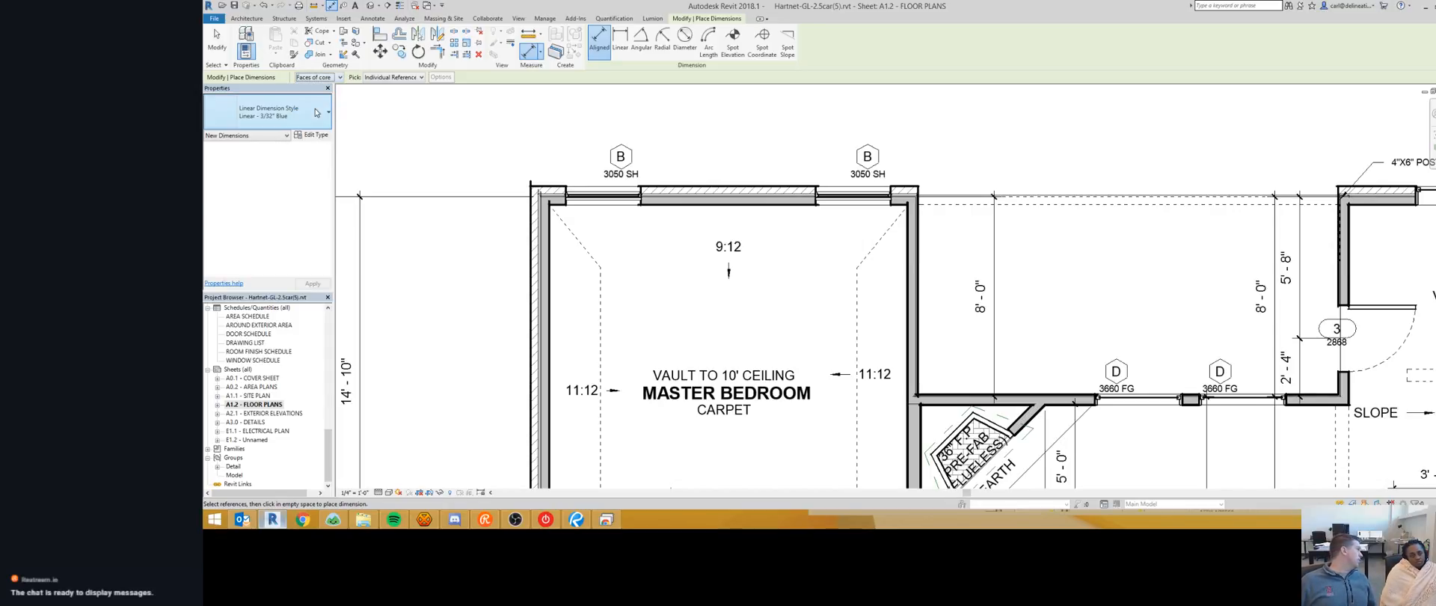
Step: Try Wall faces as the aligned dimension's reference preference at the master bedroom's exterior side wall
scroll(533, 240, "up", 5)
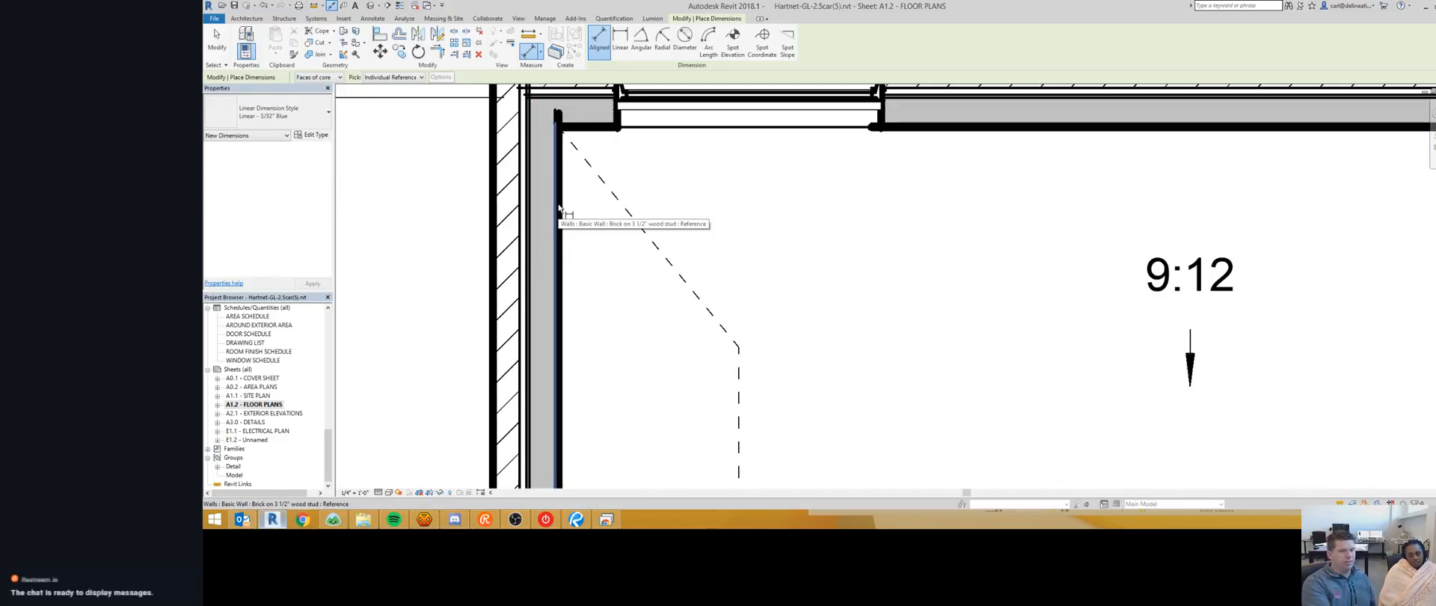
left_click(333, 78)
left_click(314, 92)
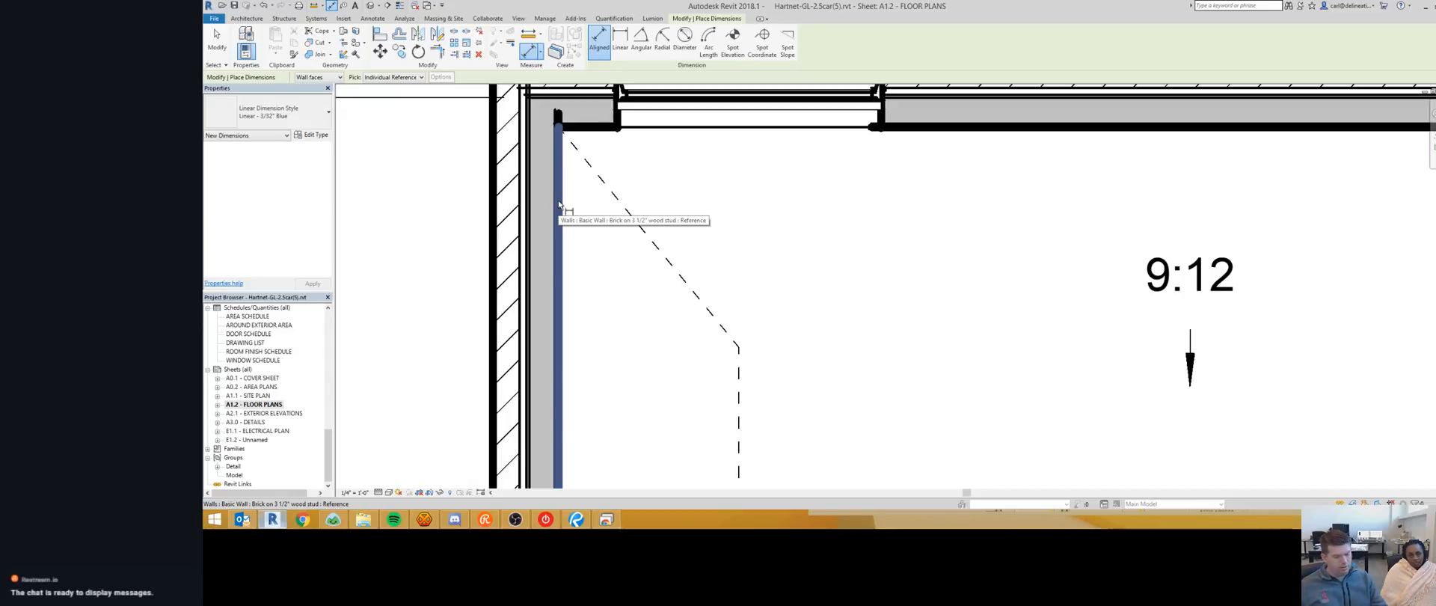
Step: Turn on thin lines and set the aligned dimension's wall reference preference to Faces of core
key("t")
key("l")
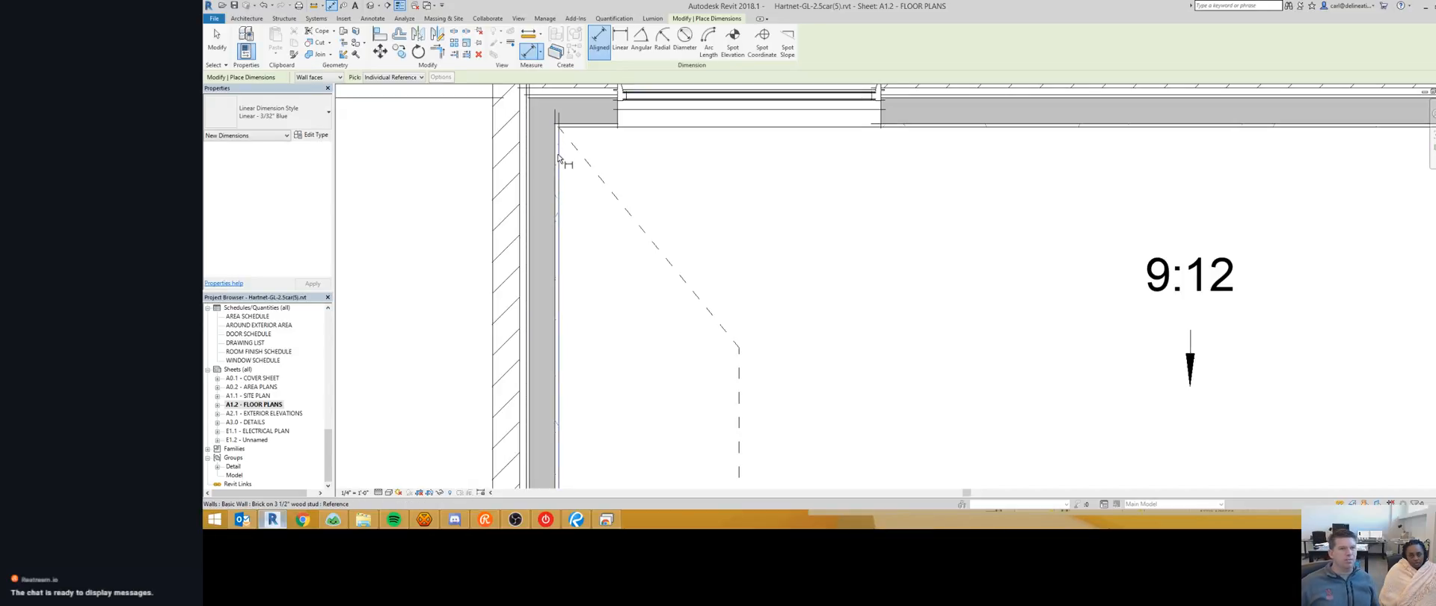
left_click(319, 77)
left_click(314, 113)
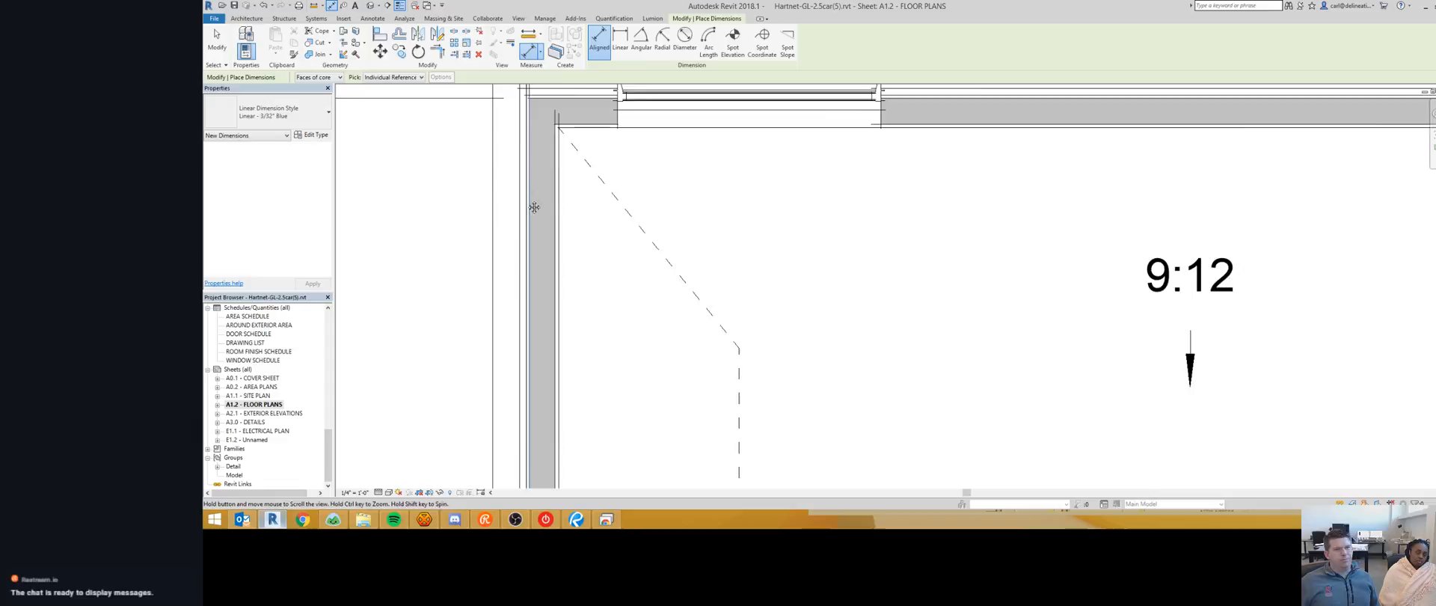
Step: Dimension the overall house width above the plan, from the master bedroom's outer side wall to the nook's outer side wall
scroll(525, 203, "down", 2)
scroll(528, 206, "down", 6)
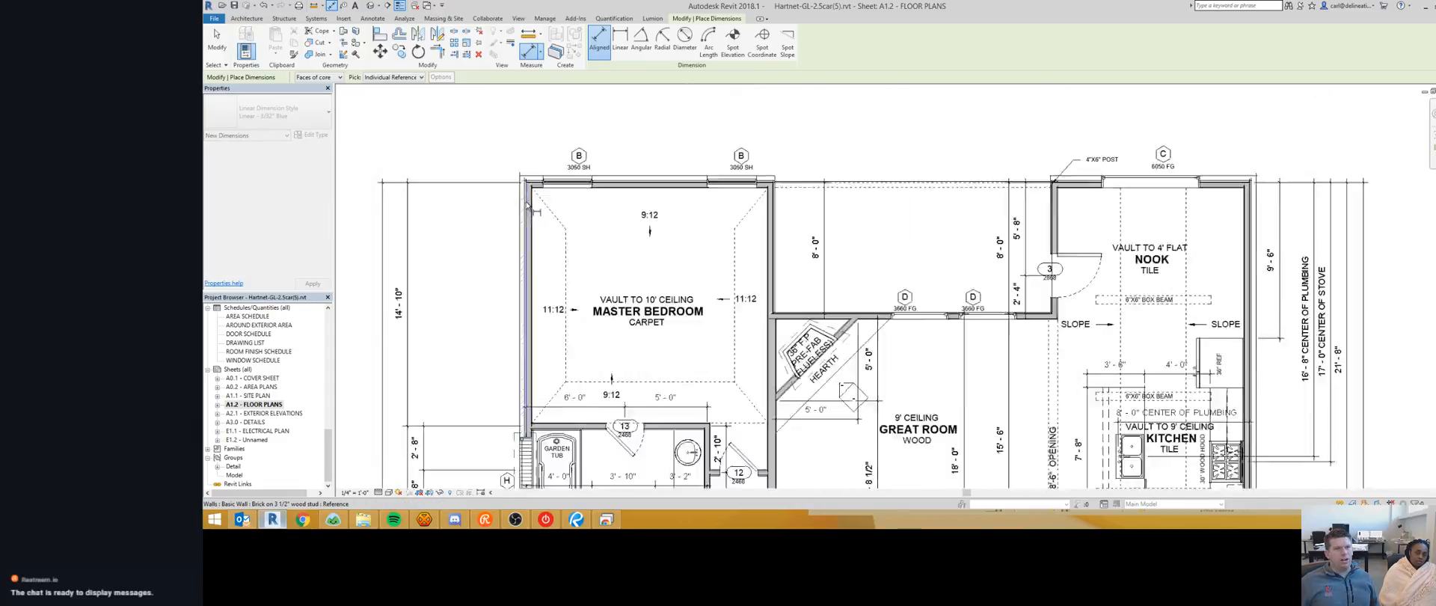
scroll(799, 239, "up", 6)
scroll(798, 239, "up", 1)
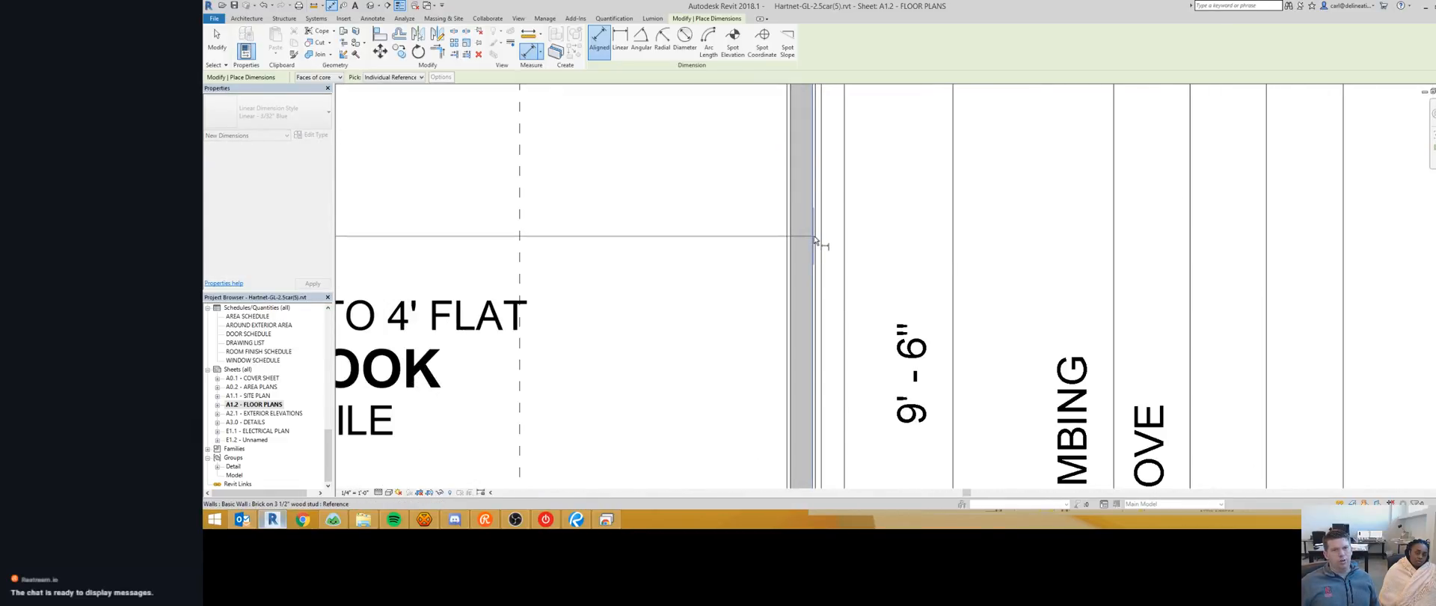
scroll(799, 239, "down", 4)
middle_click_drag(544, 143, 659, 196)
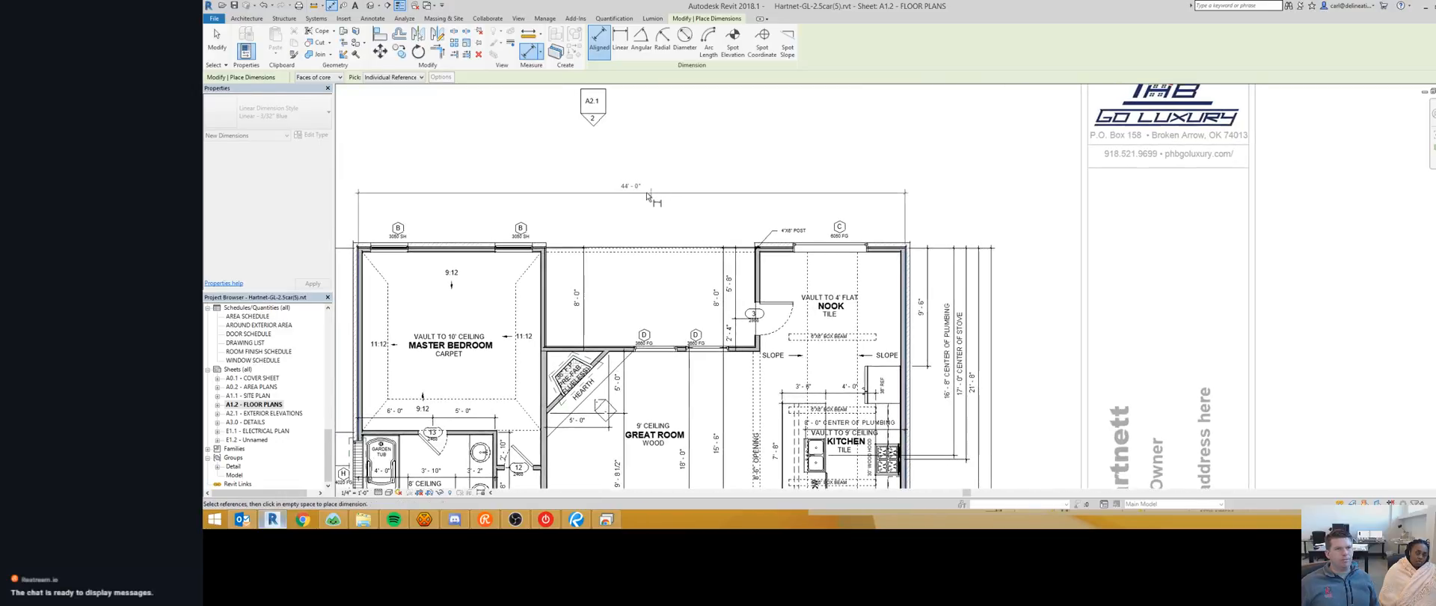
left_click(614, 169)
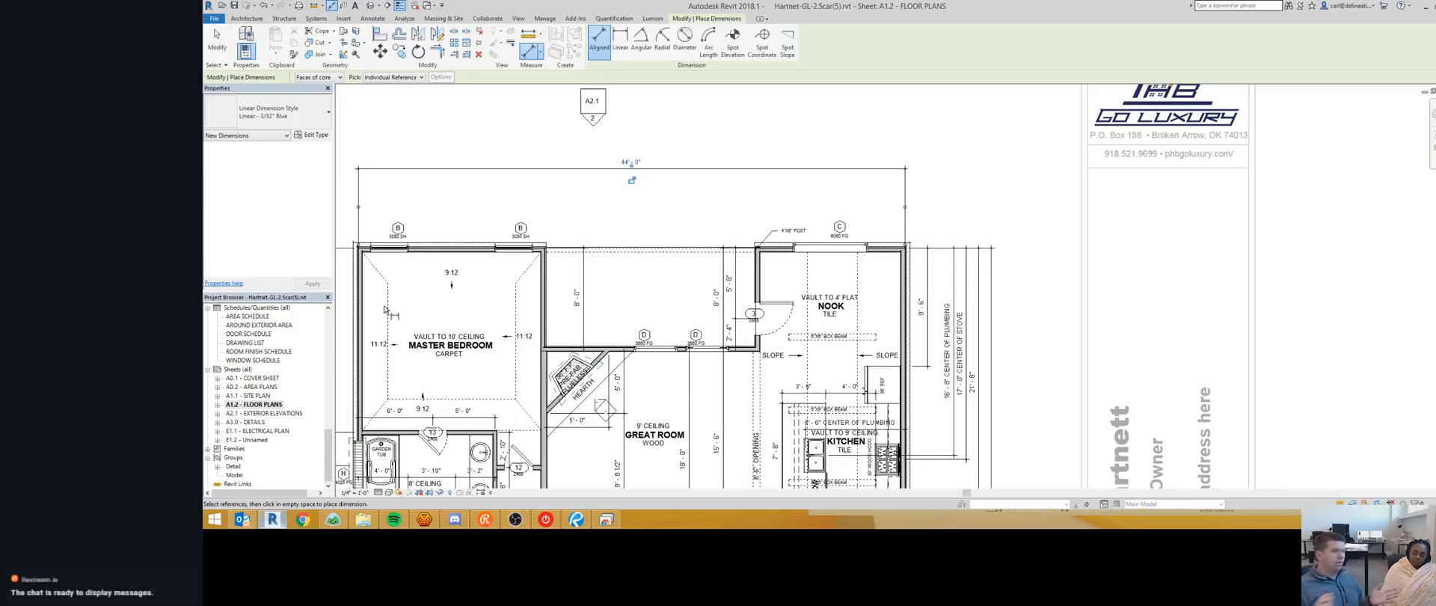
Step: Add a dimension string below the overall width, from the master bedroom's outer side wall through both recess side walls to the nook's outer side wall
scroll(364, 273, "up", 5)
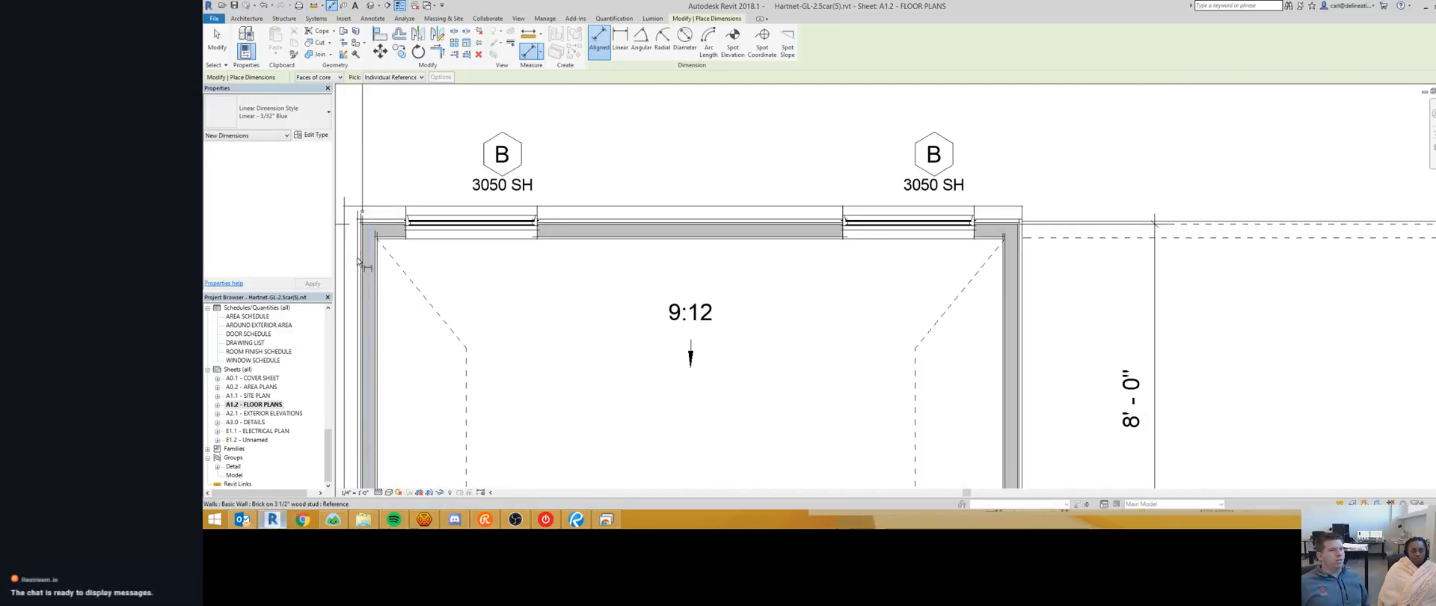
scroll(365, 273, "down", 6)
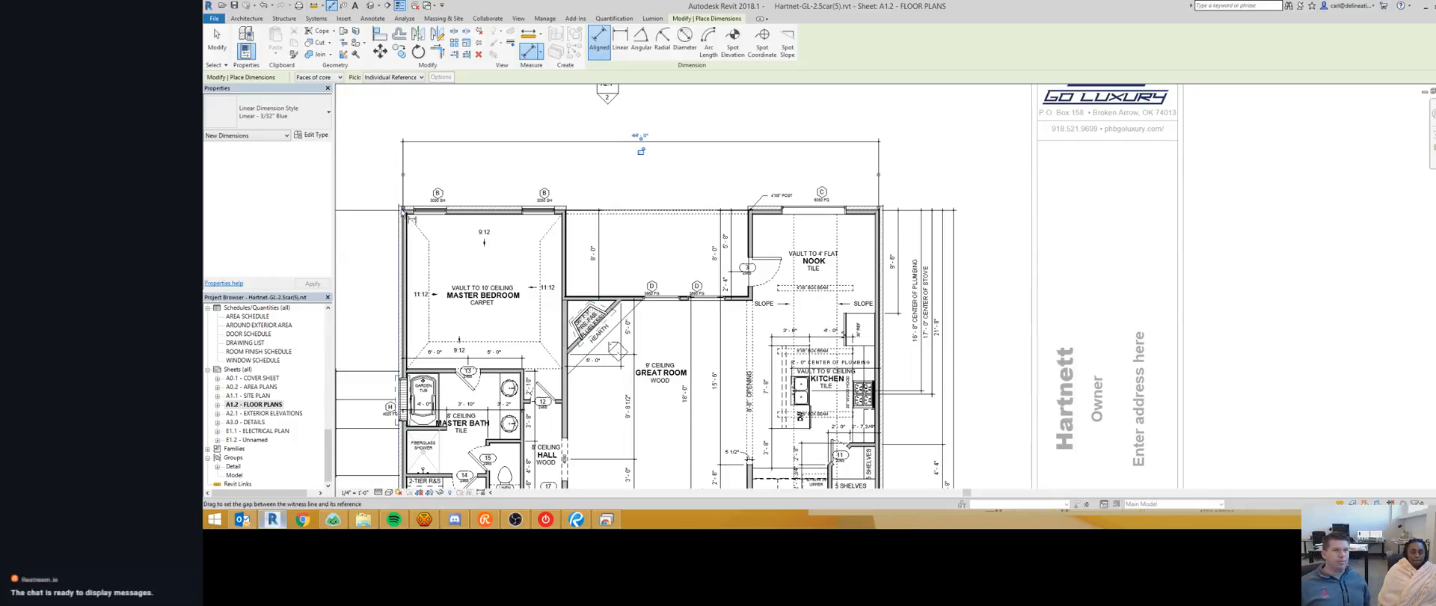
scroll(401, 218, "up", 5)
left_click(417, 260)
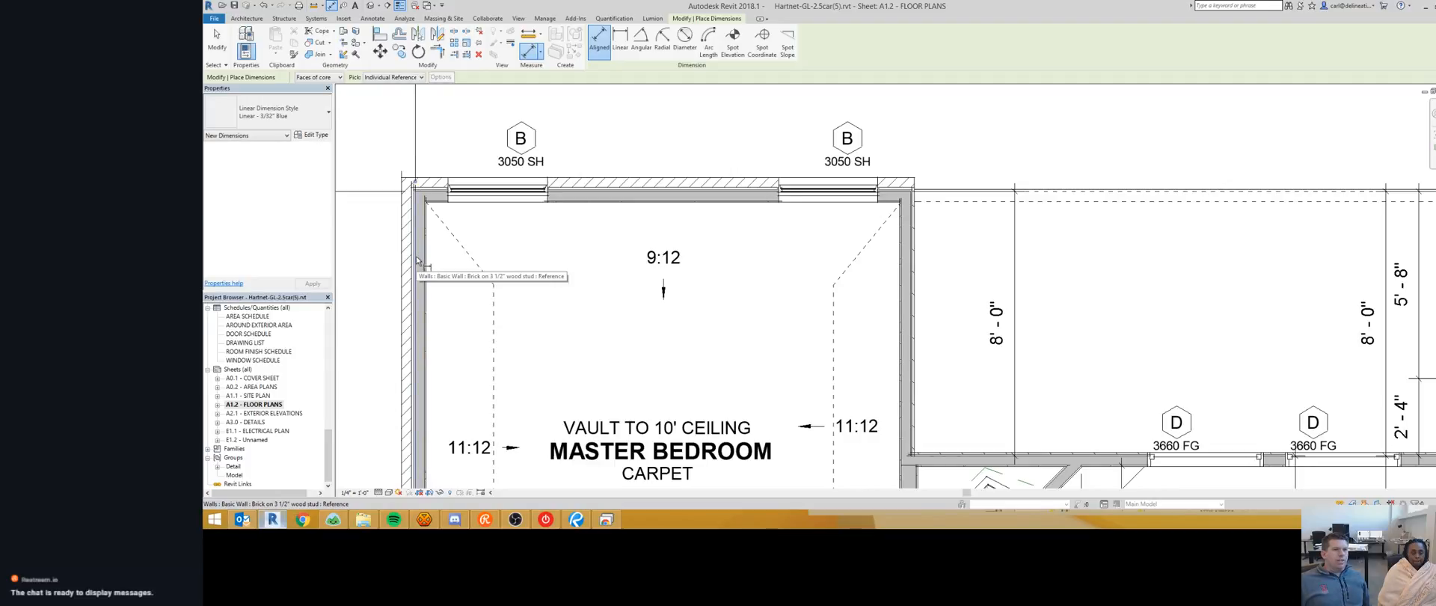
scroll(416, 251, "down", 3)
scroll(677, 247, "up", 3)
scroll(676, 247, "up", 2)
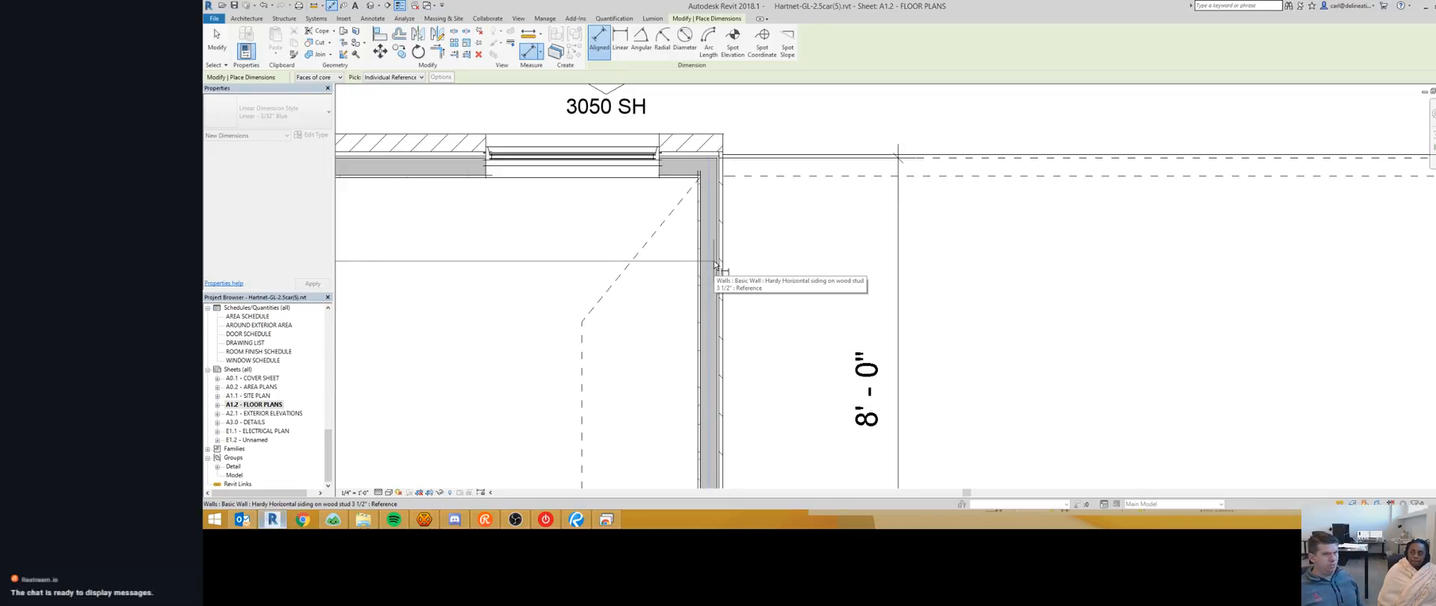
scroll(715, 263, "down", 8)
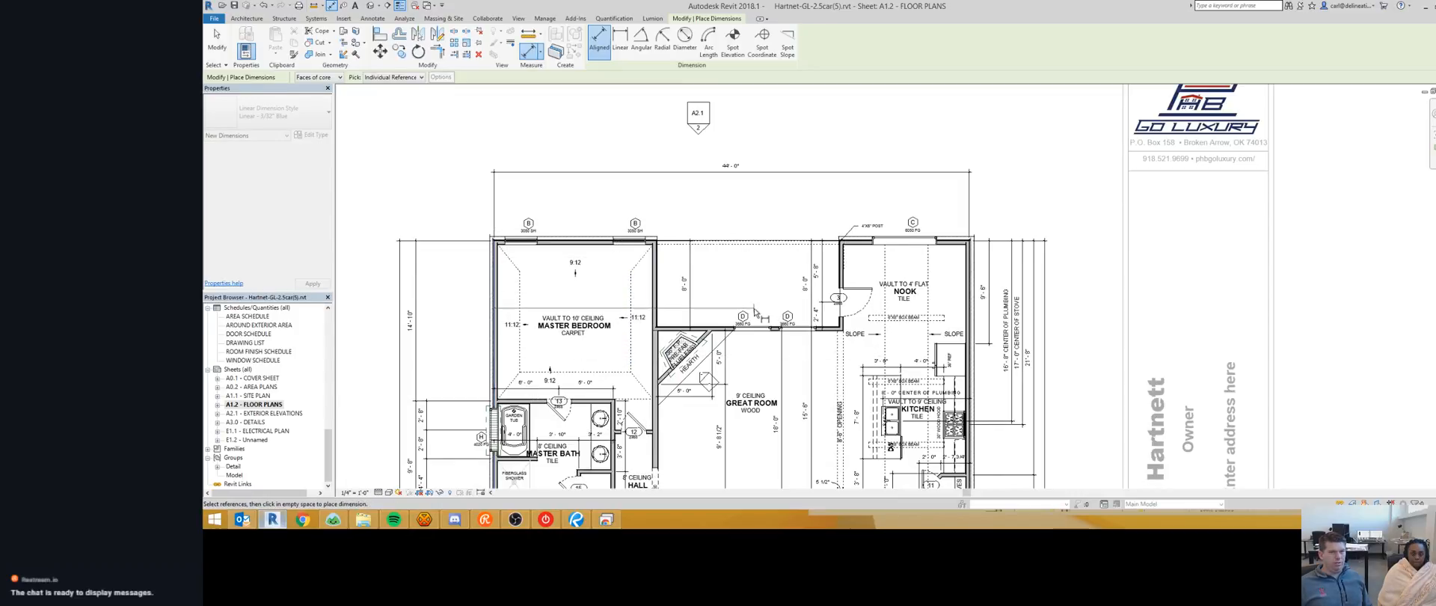
middle_click_drag(797, 352, 709, 328)
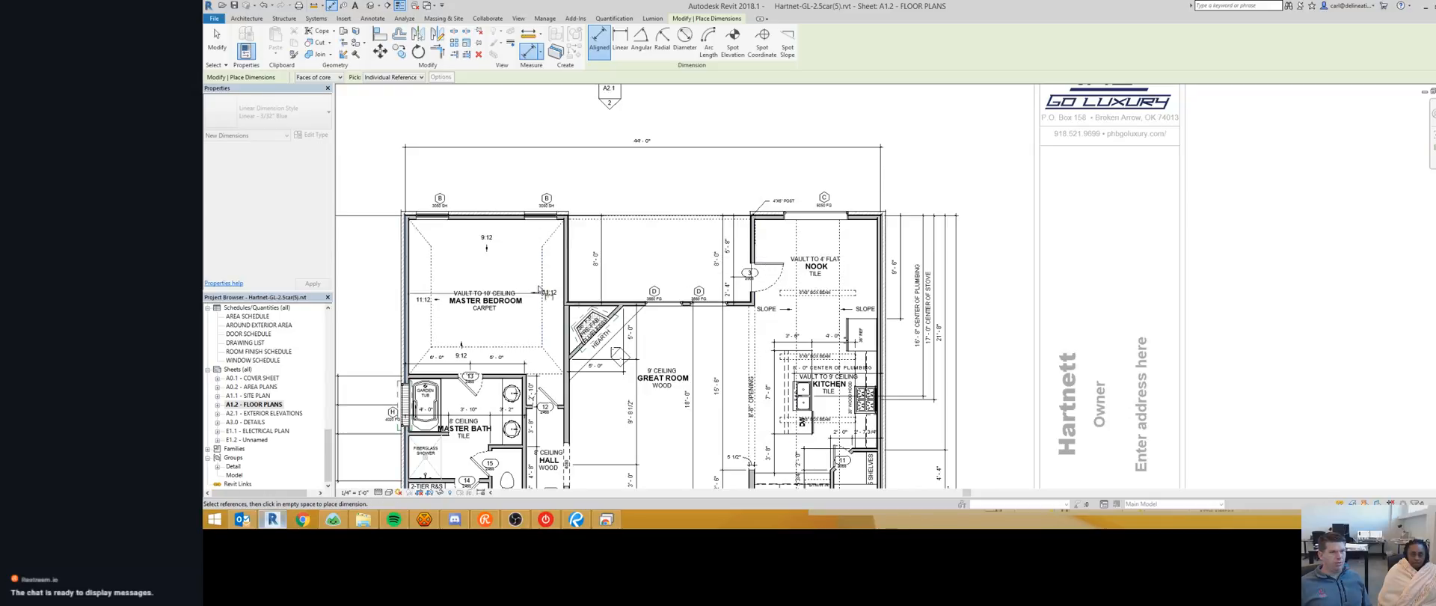
scroll(540, 288, "down", 1)
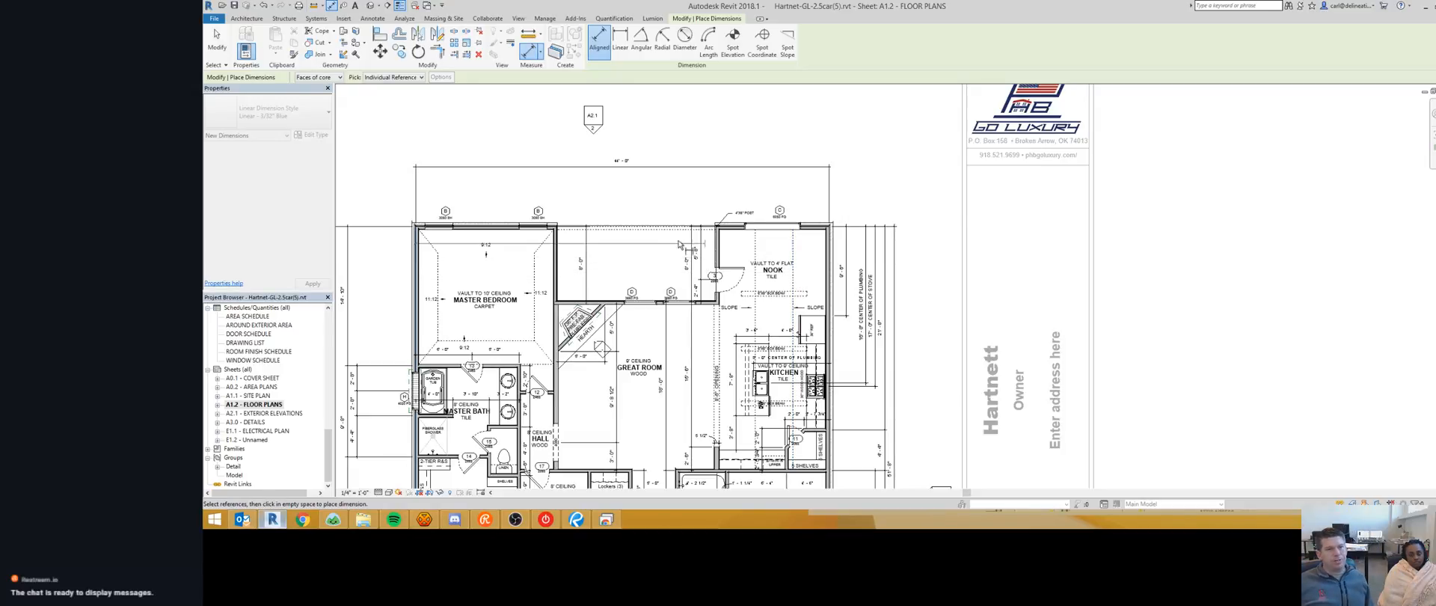
scroll(561, 249, "up", 3)
left_click(563, 251)
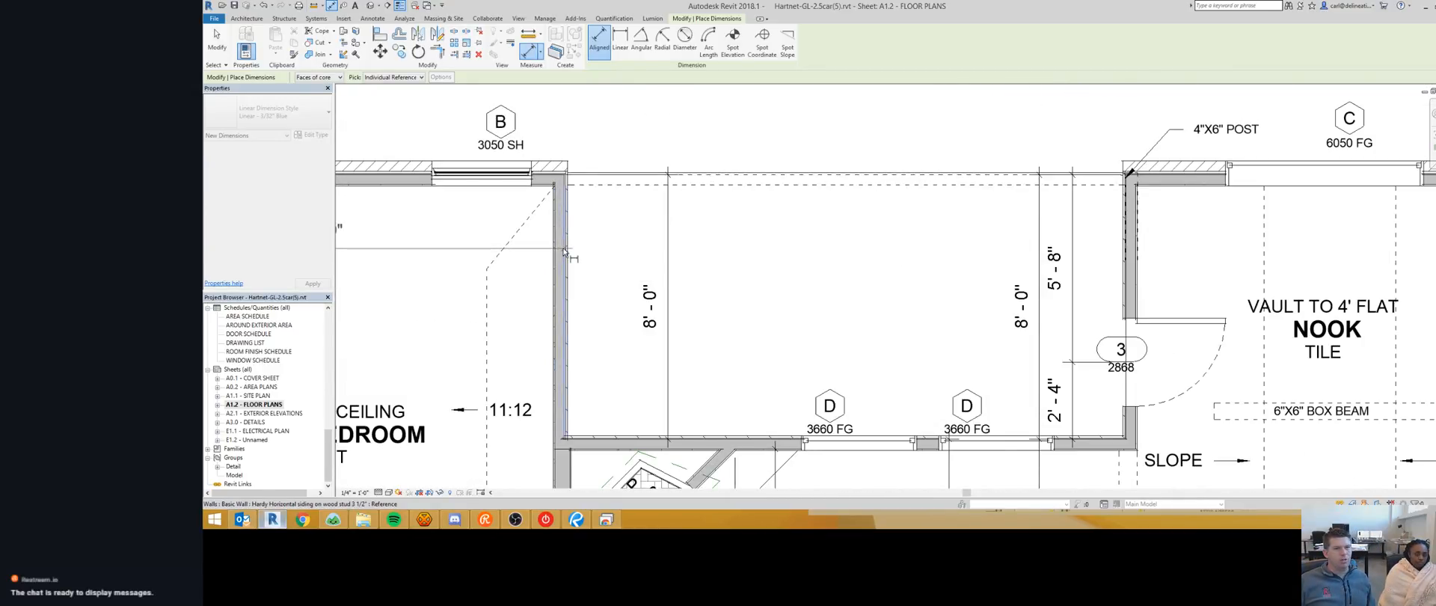
left_click(1128, 287)
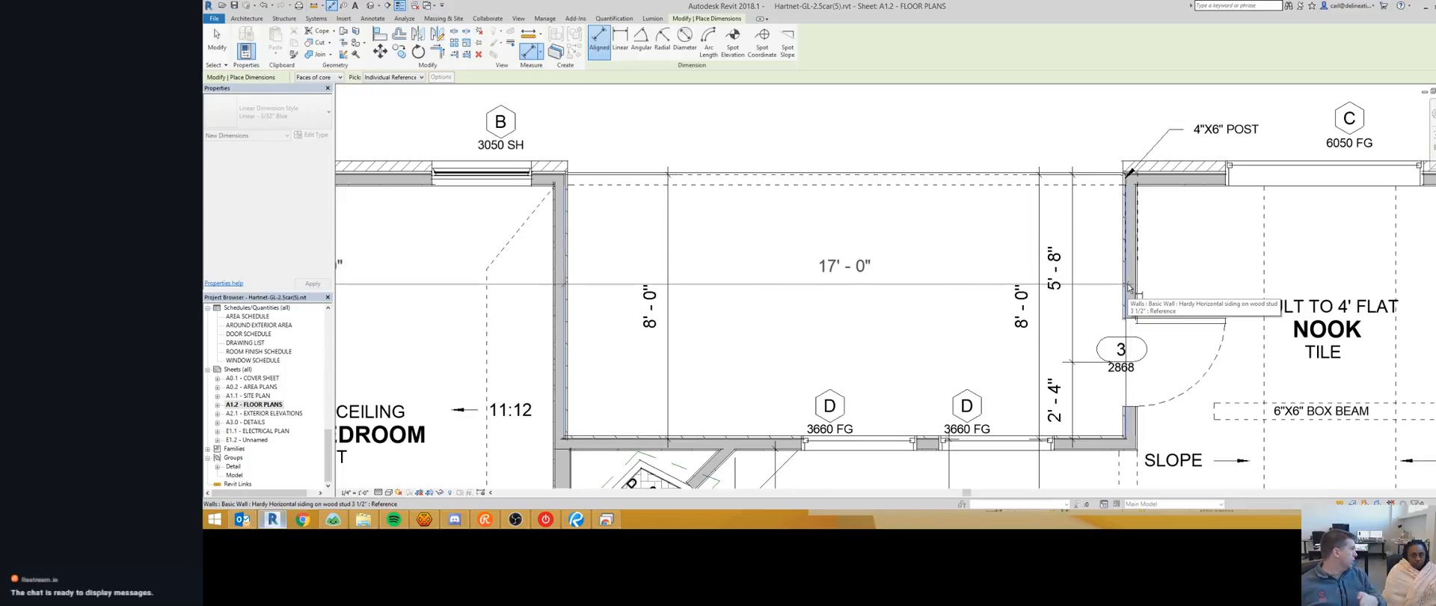
middle_click_drag(1128, 288, 958, 290)
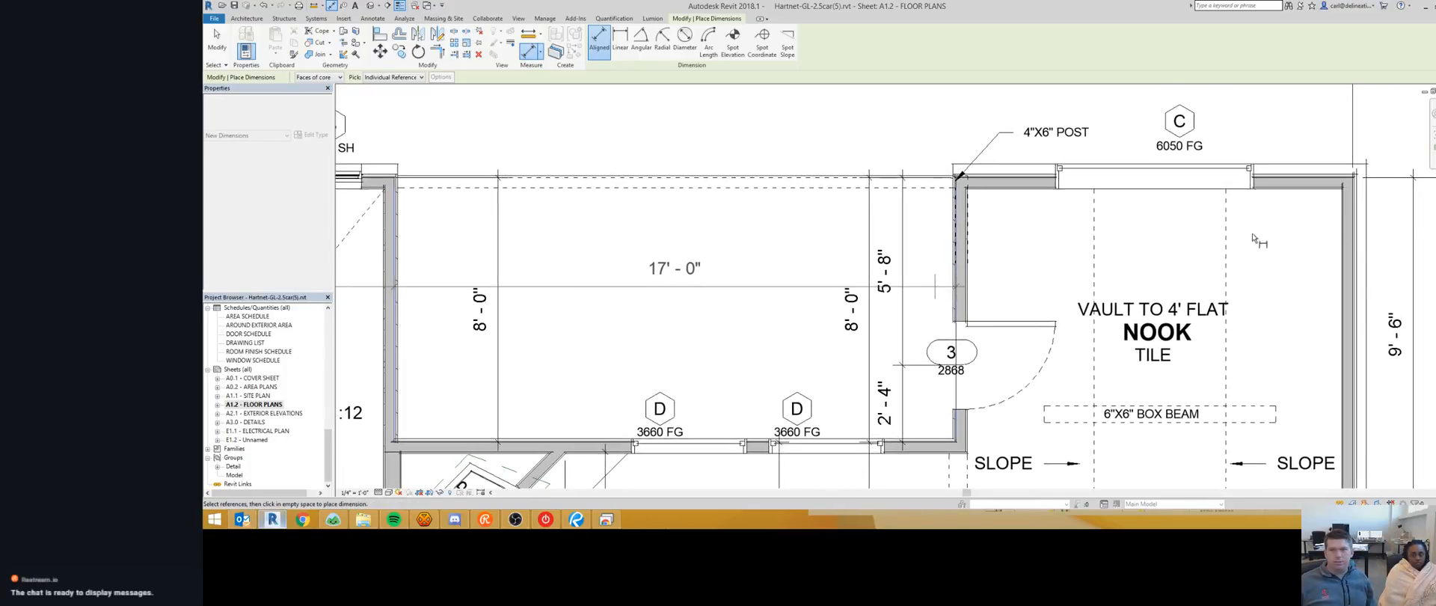
left_click(1356, 258)
scroll(1339, 273, "down", 3)
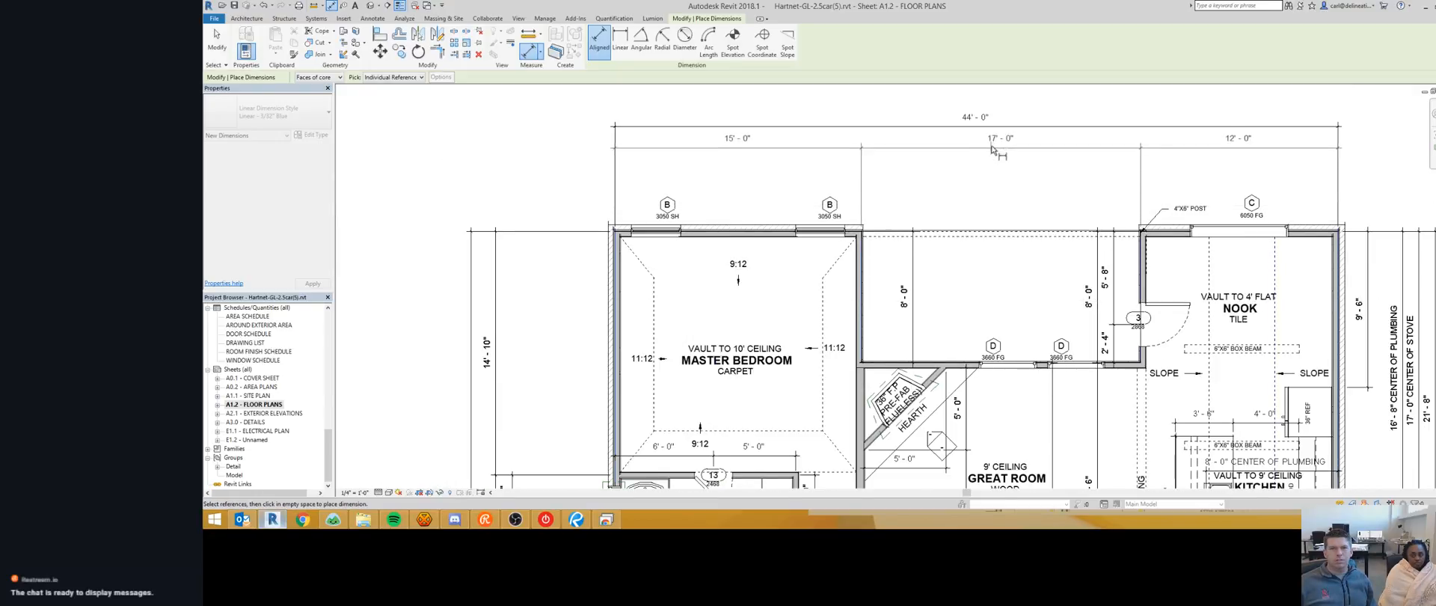
left_click(994, 143)
Step: Start a third dimension string at the master bedroom's outer side wall, referencing both B window centers and the bedroom's opposite side wall
middle_click_drag(738, 258, 625, 249)
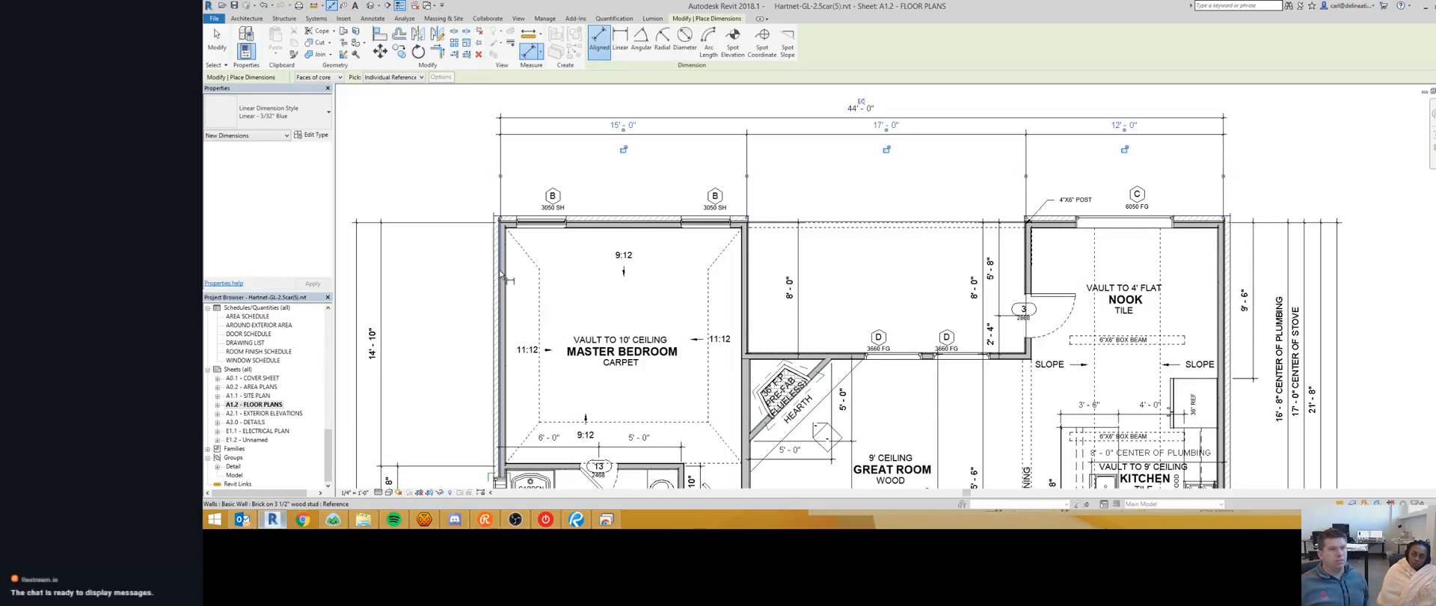
scroll(500, 274, "up", 5)
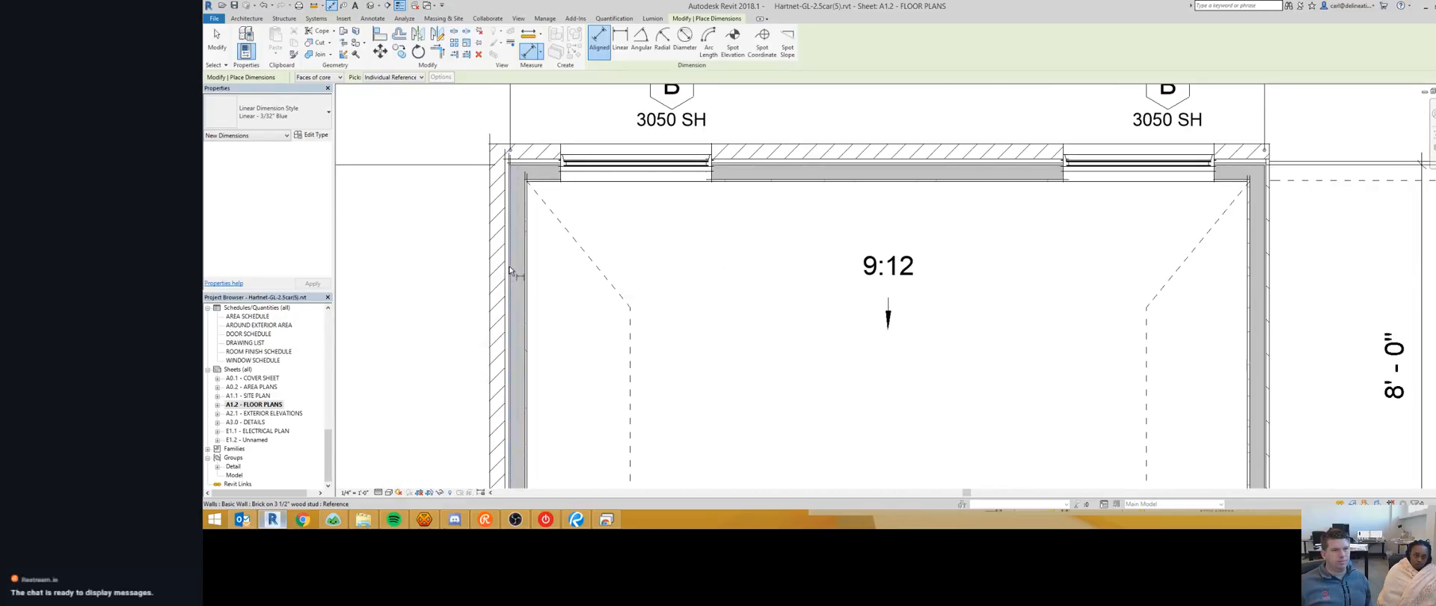
scroll(511, 273, "down", 5)
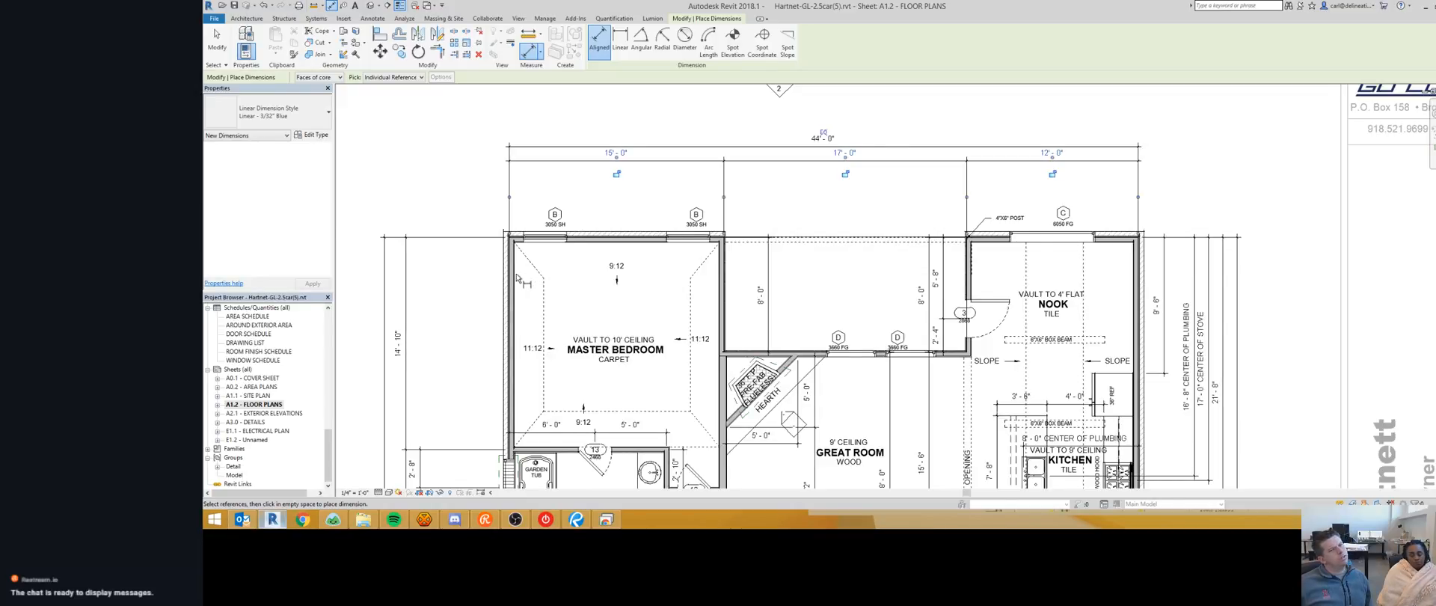
scroll(516, 278, "up", 4)
scroll(526, 232, "down", 1)
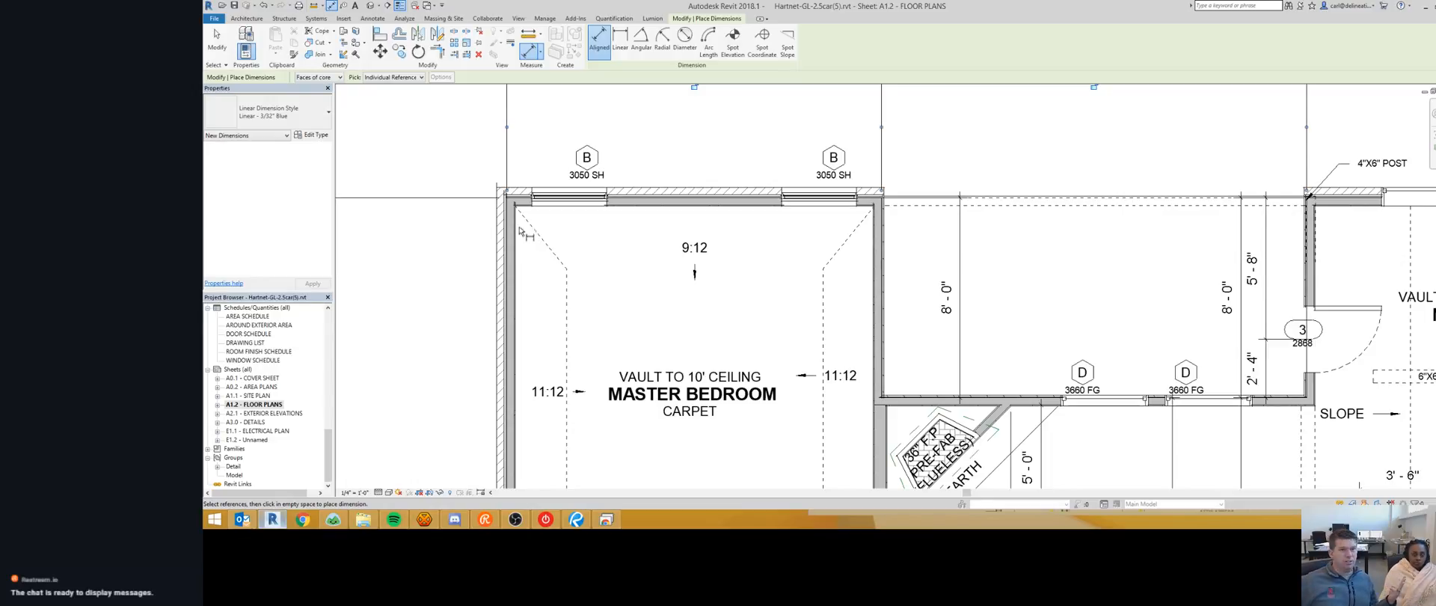
scroll(524, 234, "up", 2)
left_click(509, 234)
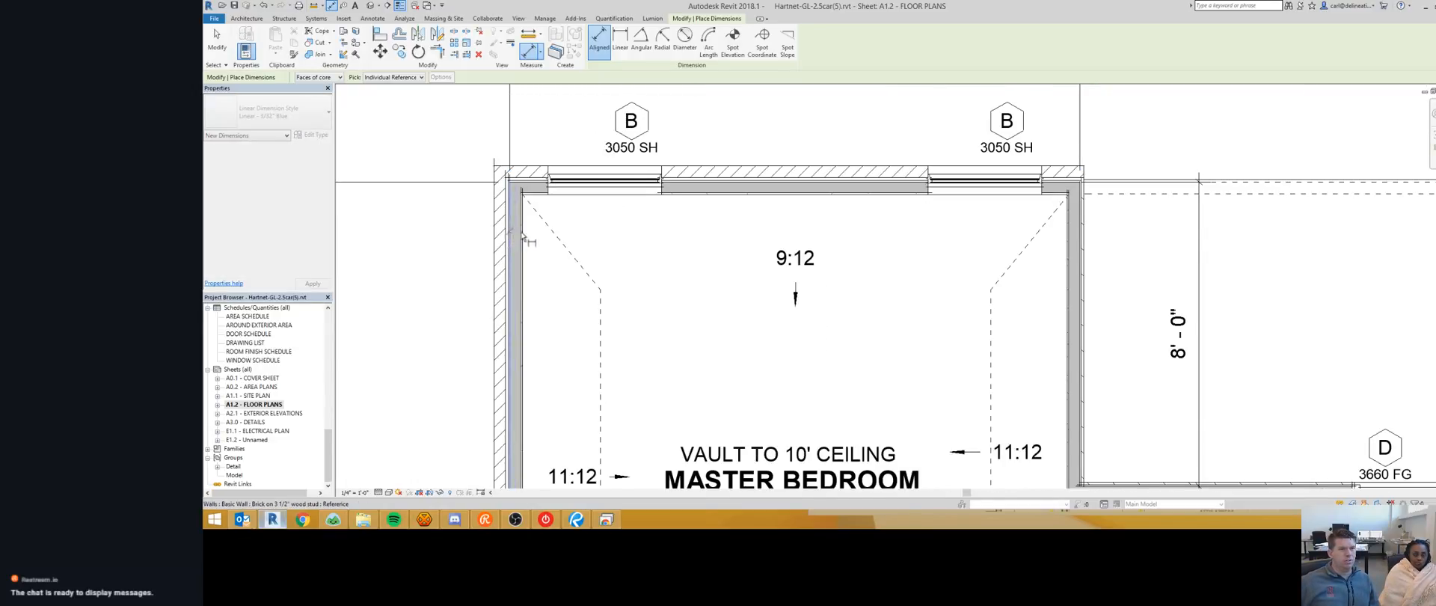
left_click(604, 184)
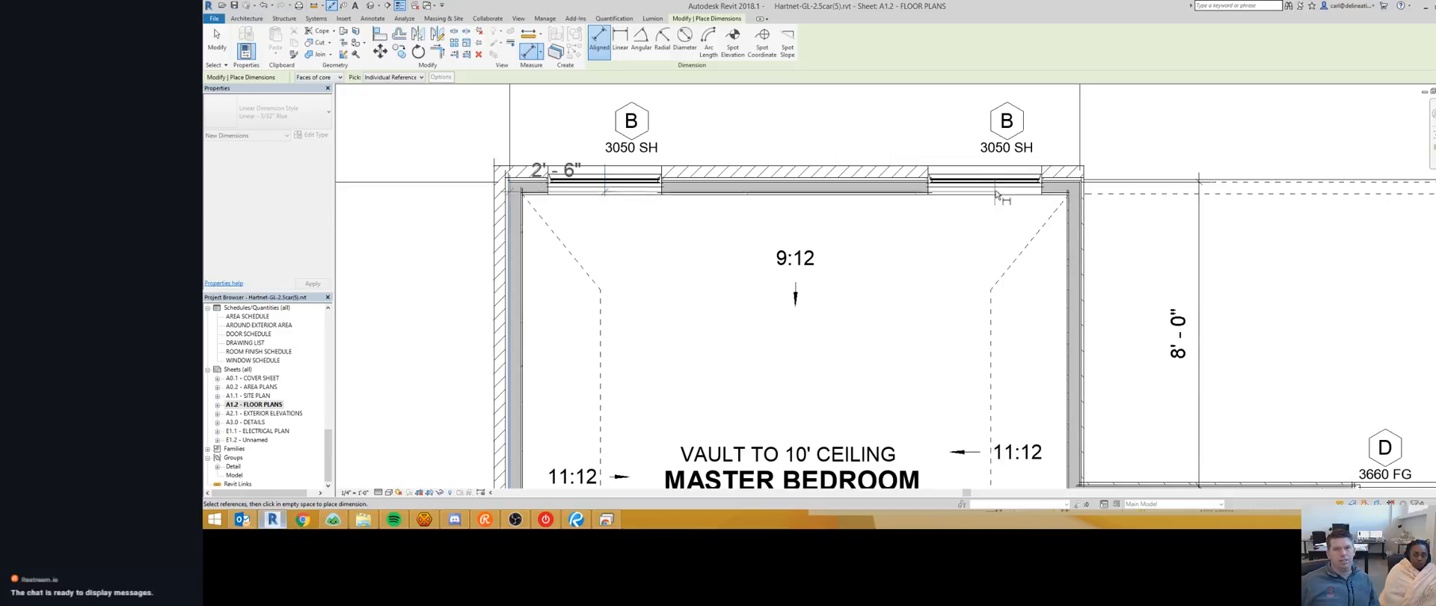
middle_click_drag(994, 271, 772, 237)
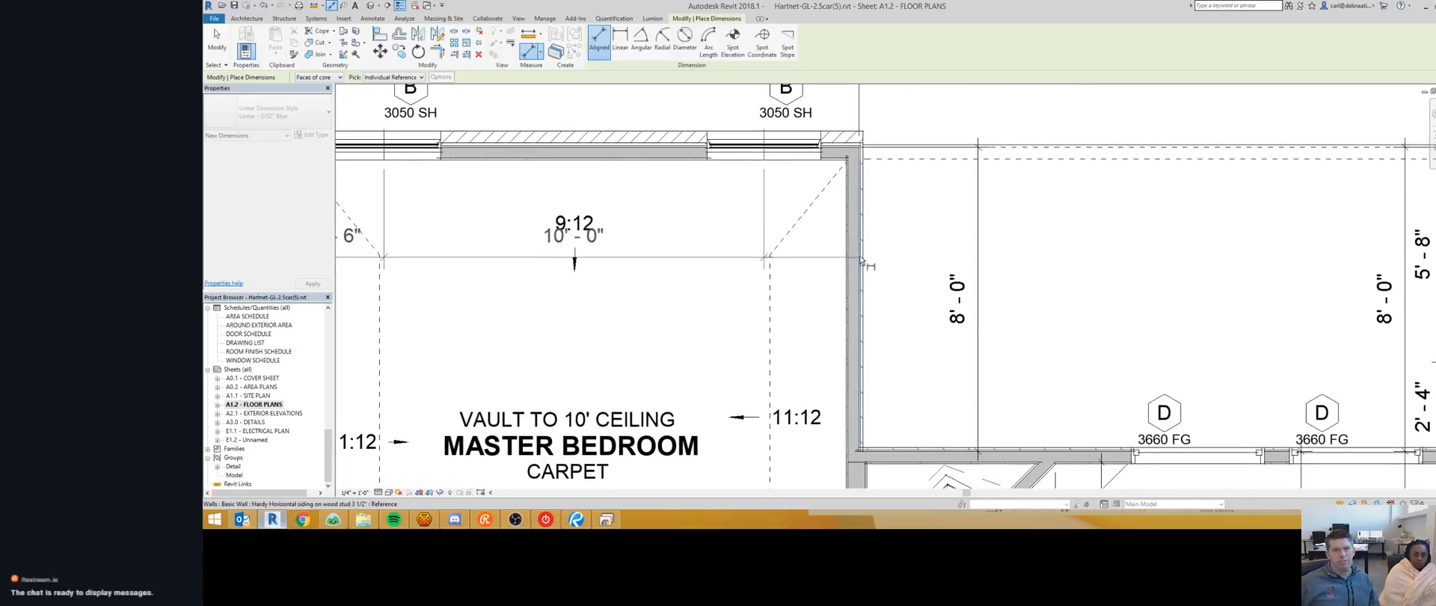
left_click(860, 265)
Step: Continue the string through both D windows, the nook's recess-side wall, window C and the nook's outer wall, and place it below the room-width string
middle_click_drag(1062, 322, 735, 243)
left_click(870, 380)
left_click(1029, 385)
middle_click_drag(761, 291, 737, 227)
scroll(737, 227, "down", 2)
middle_click_drag(716, 295, 694, 232)
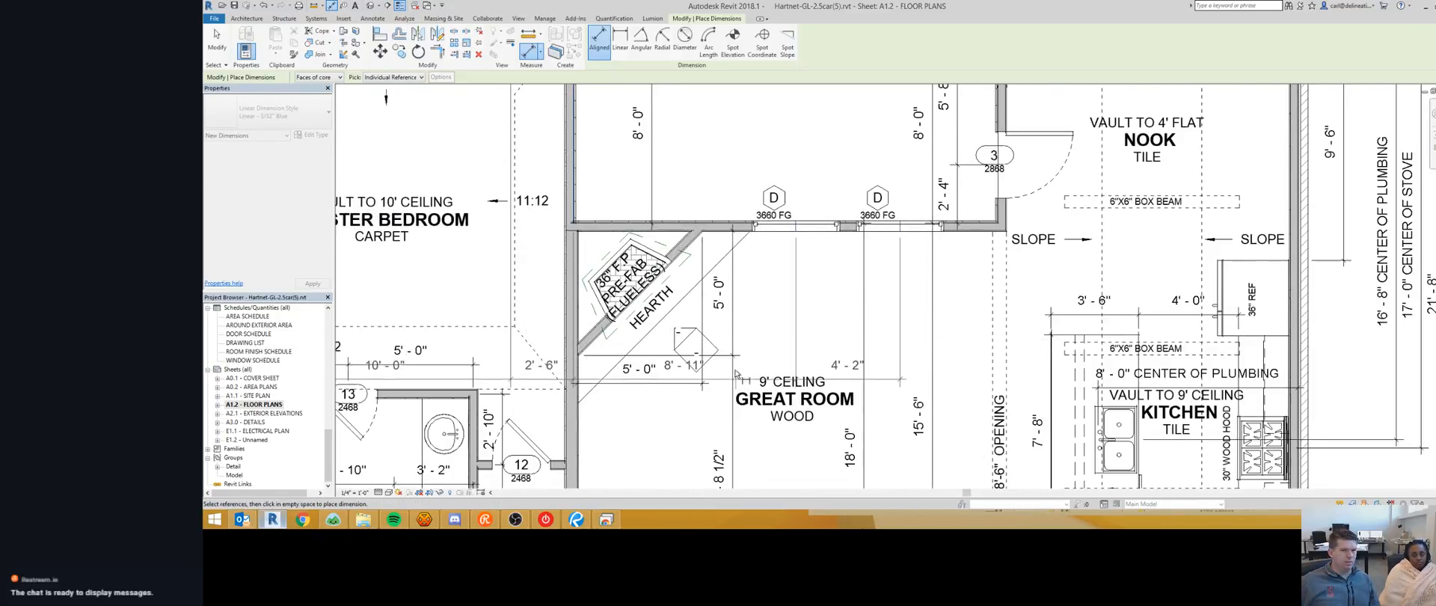
middle_click_drag(894, 261, 755, 396)
scroll(859, 194, "up", 3)
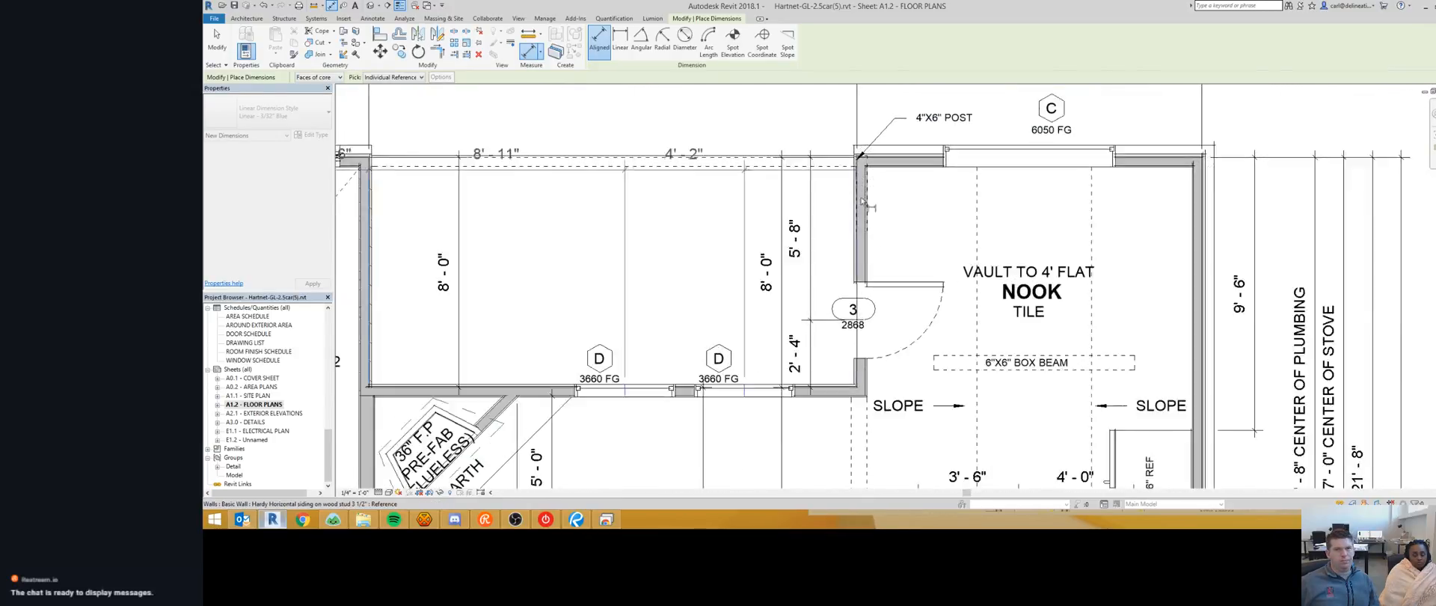
left_click(854, 335)
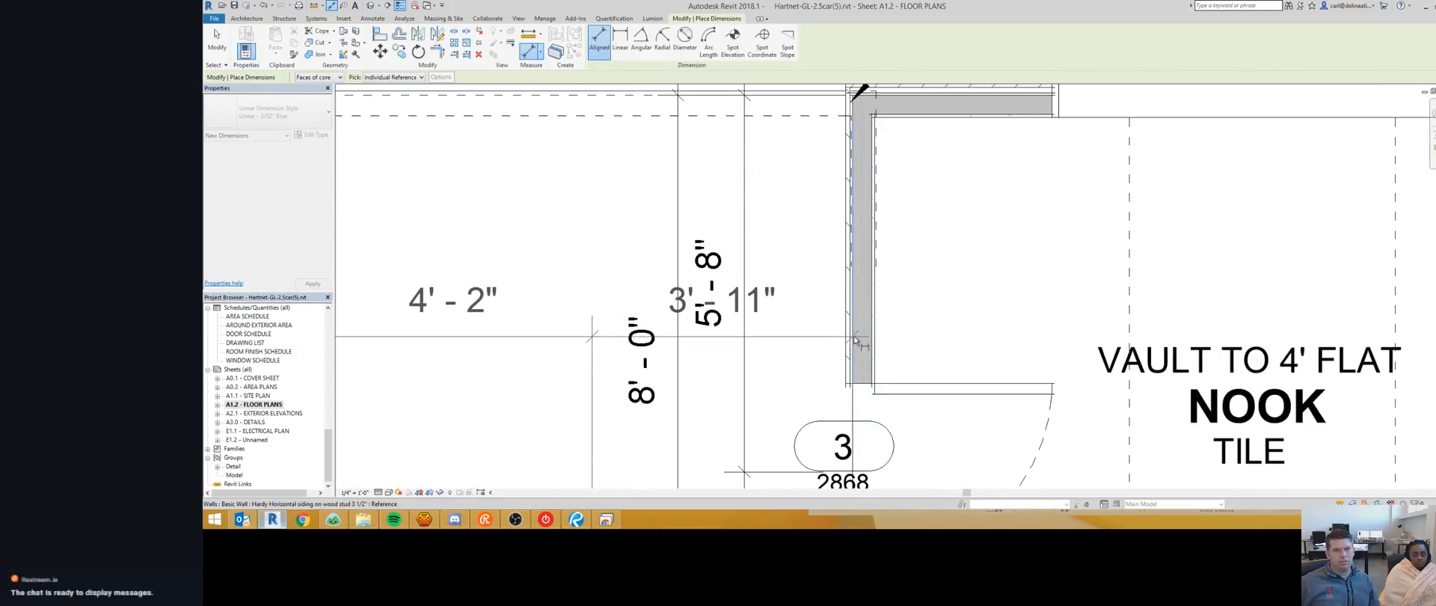
scroll(854, 335, "down", 3)
left_click(1051, 218)
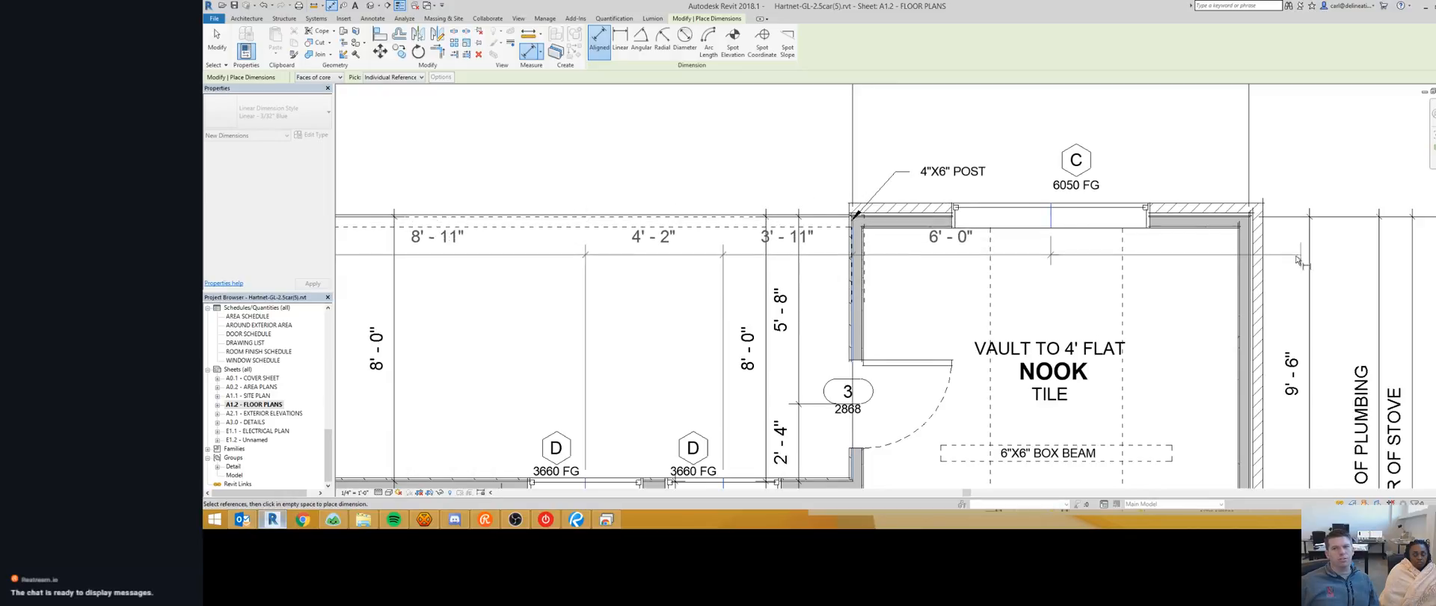
left_click(1253, 275)
scroll(1252, 275, "down", 3)
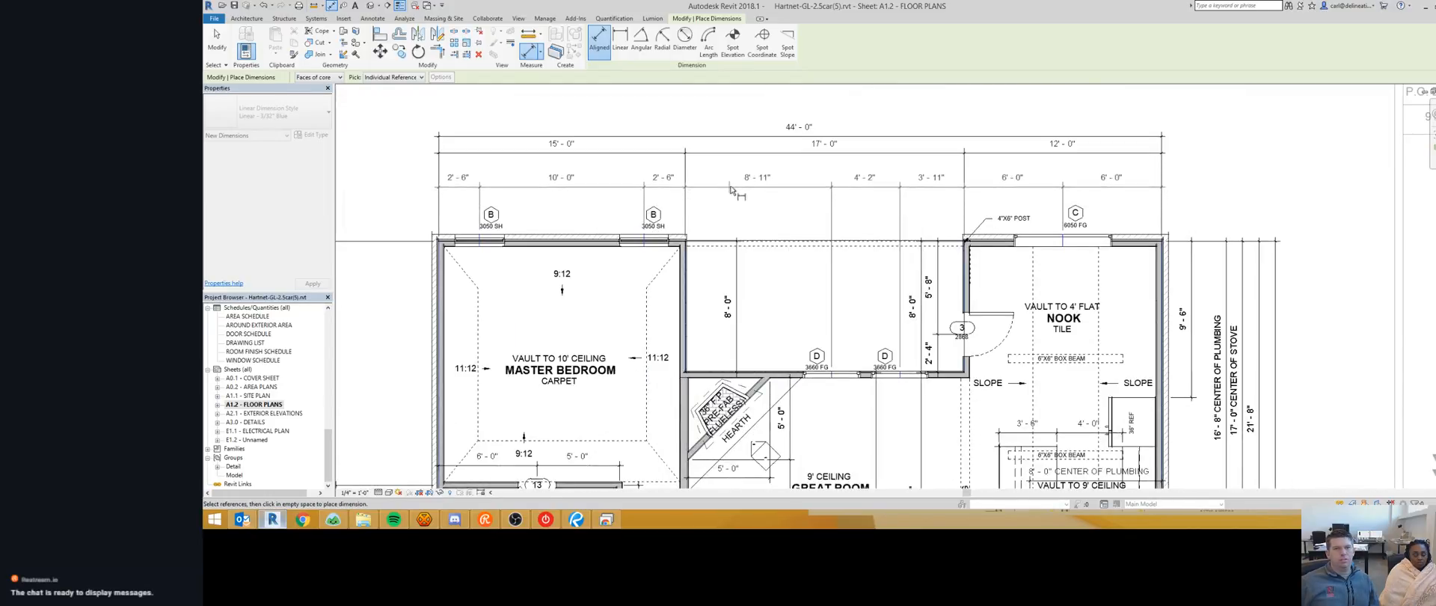
left_click(734, 172)
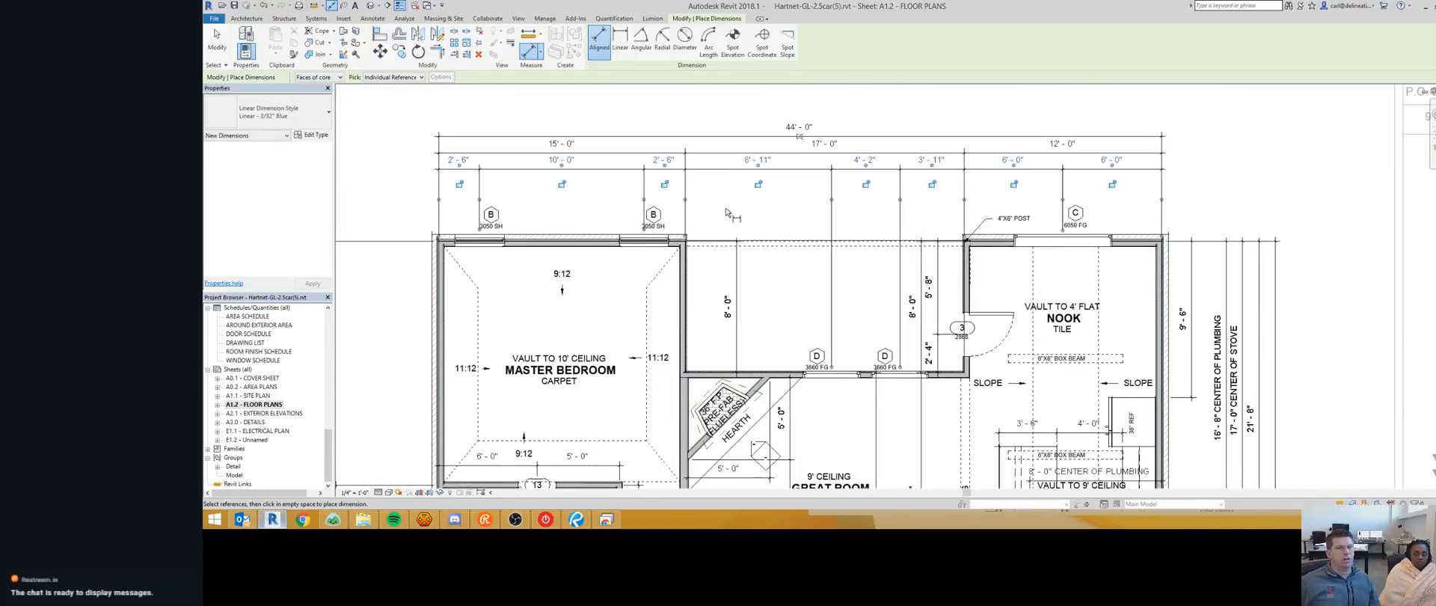
Step: Place separate aligned dimensions above the master bedroom, from the outer wall to the first B window and between the two B windows
scroll(441, 284, "up", 2)
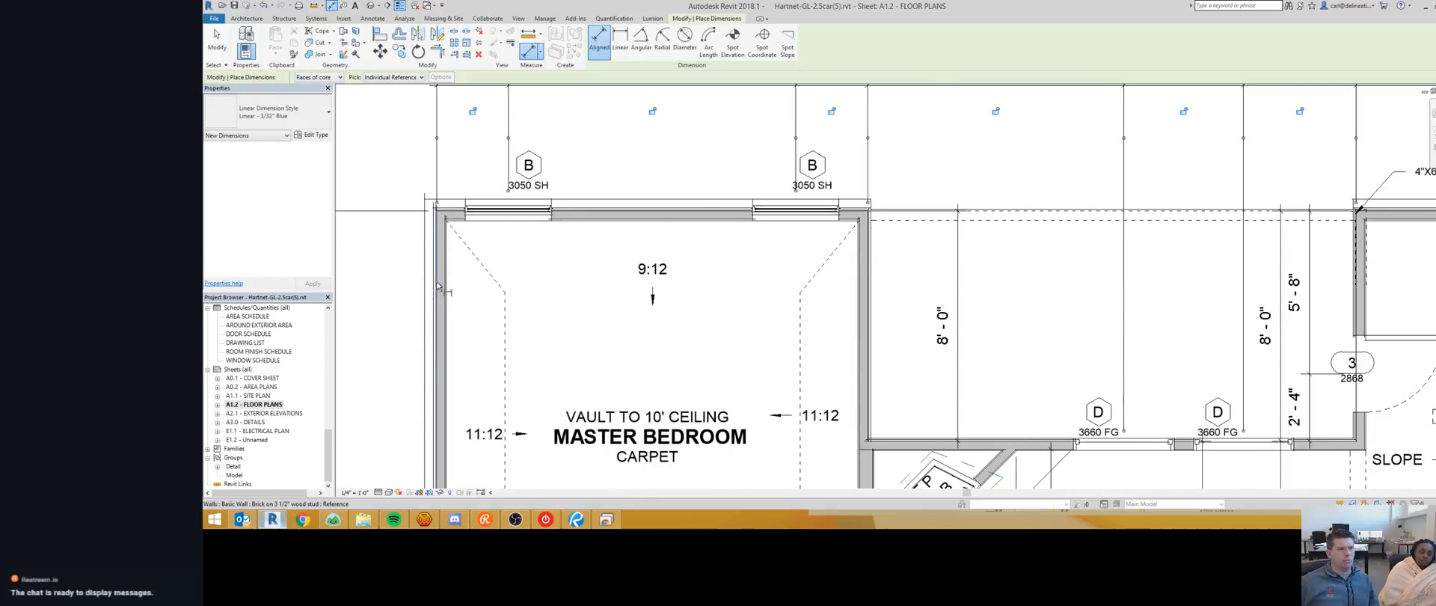
left_click(508, 213)
left_click(476, 130)
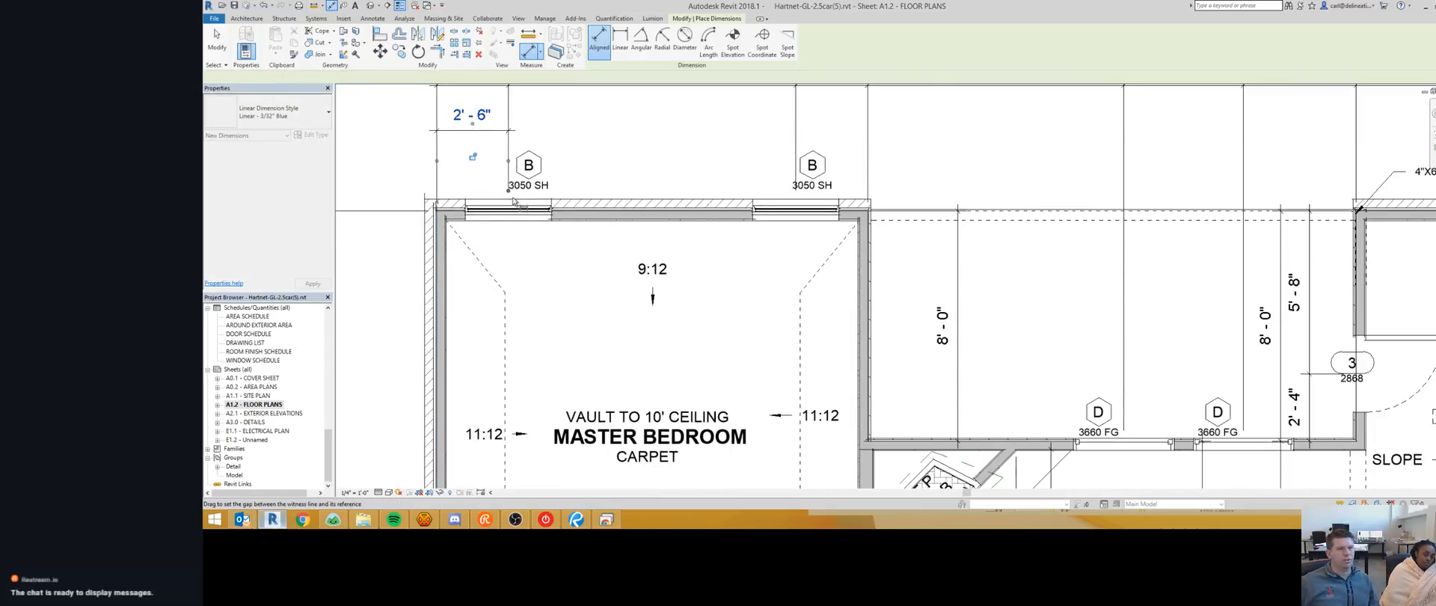
left_click(800, 216)
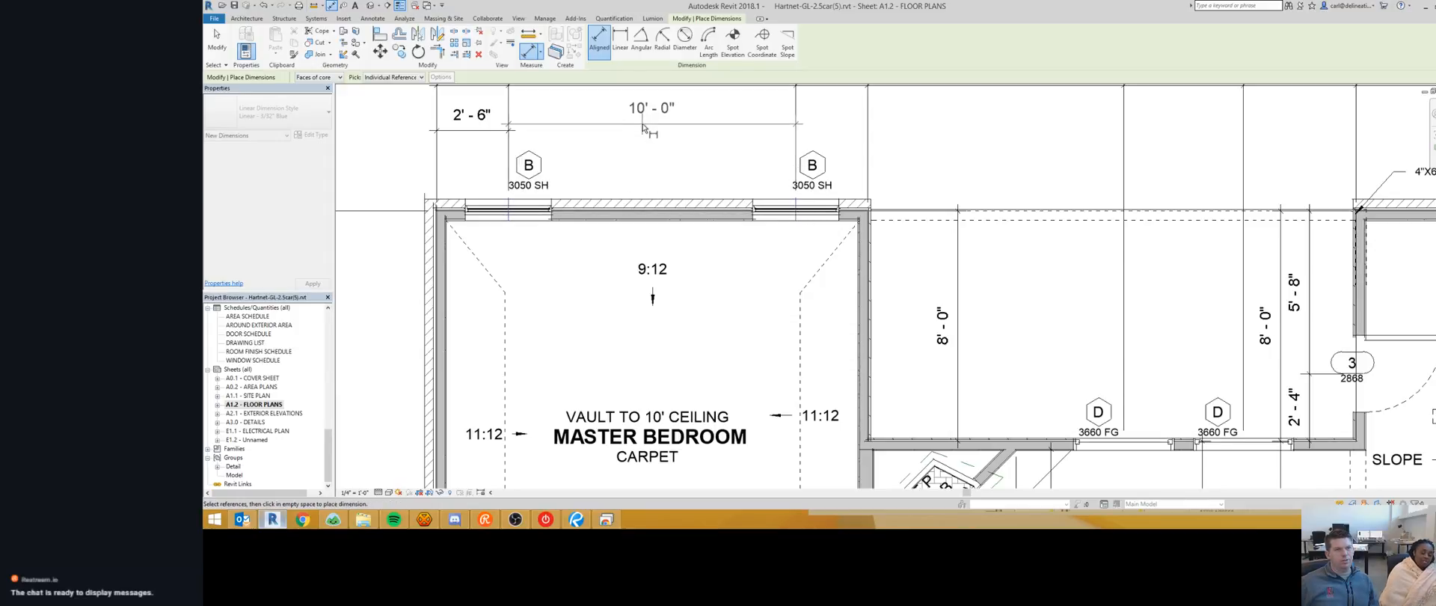
left_click(636, 149)
scroll(636, 150, "down", 2)
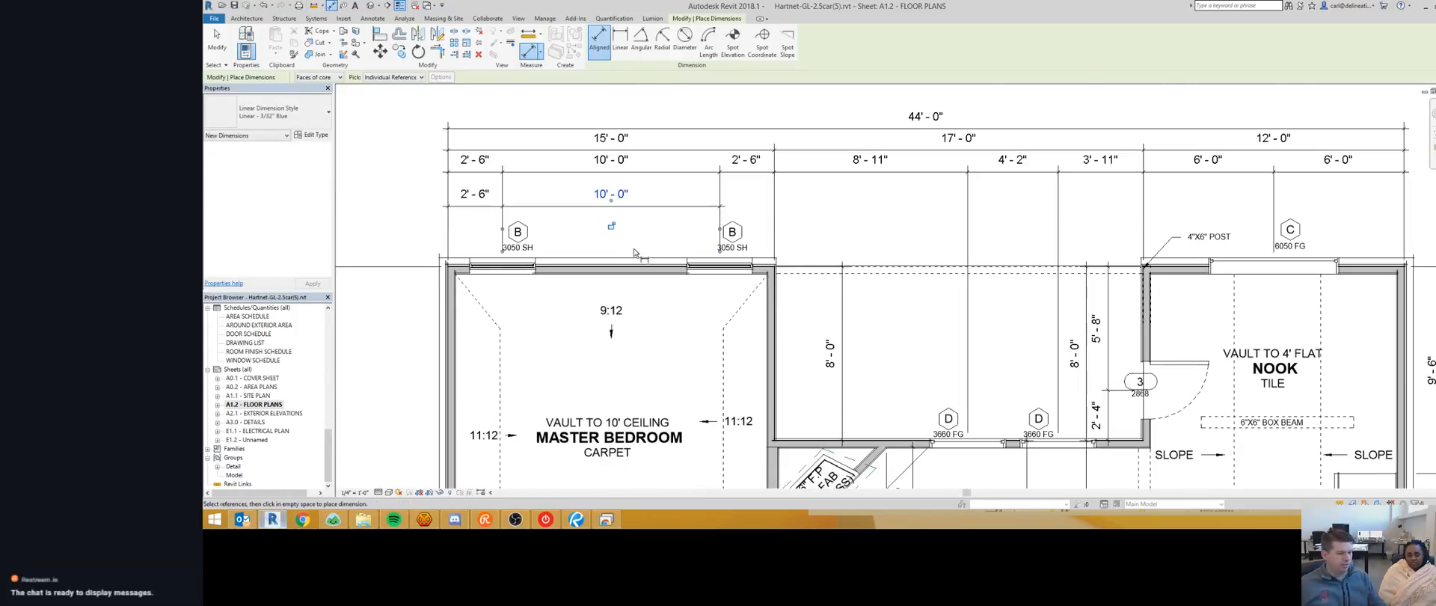
Step: Delete the separately placed window dimensions directly above the master bedroom
key("Escape")
left_click(609, 211)
key("Delete")
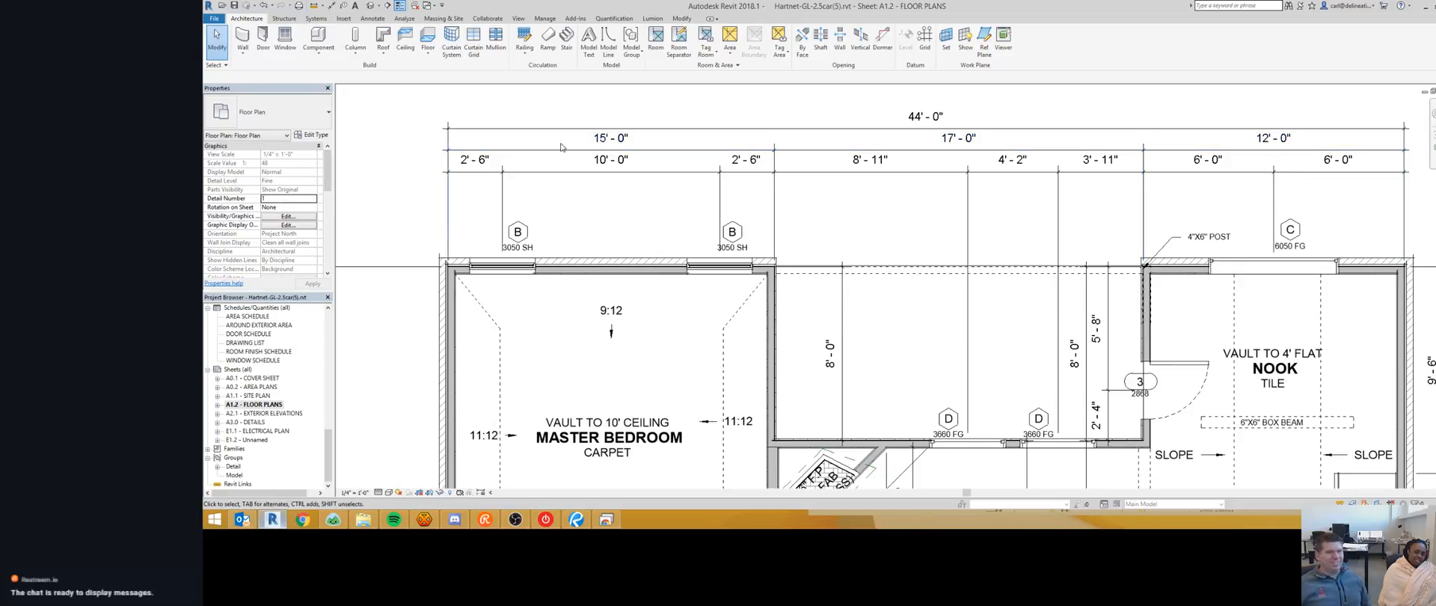
Step: Delete the witness lines at both master bedroom B windows from the lowest dimension string
scroll(592, 165, "down", 2)
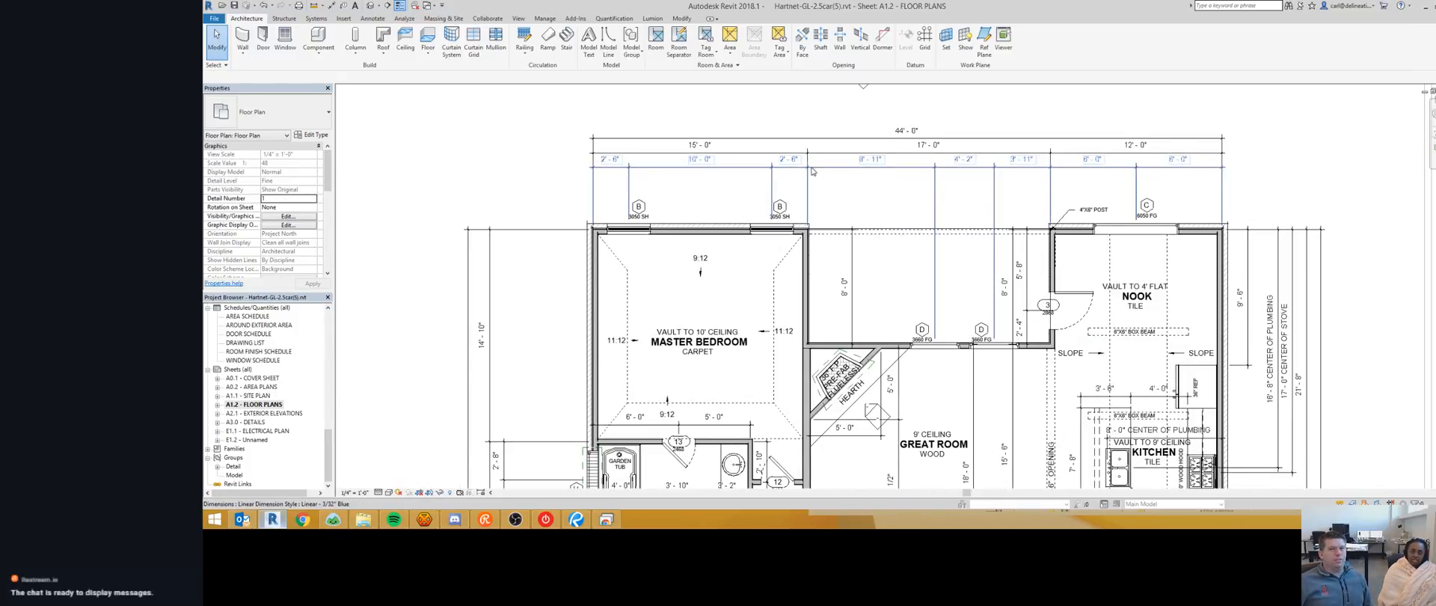
left_click(690, 174)
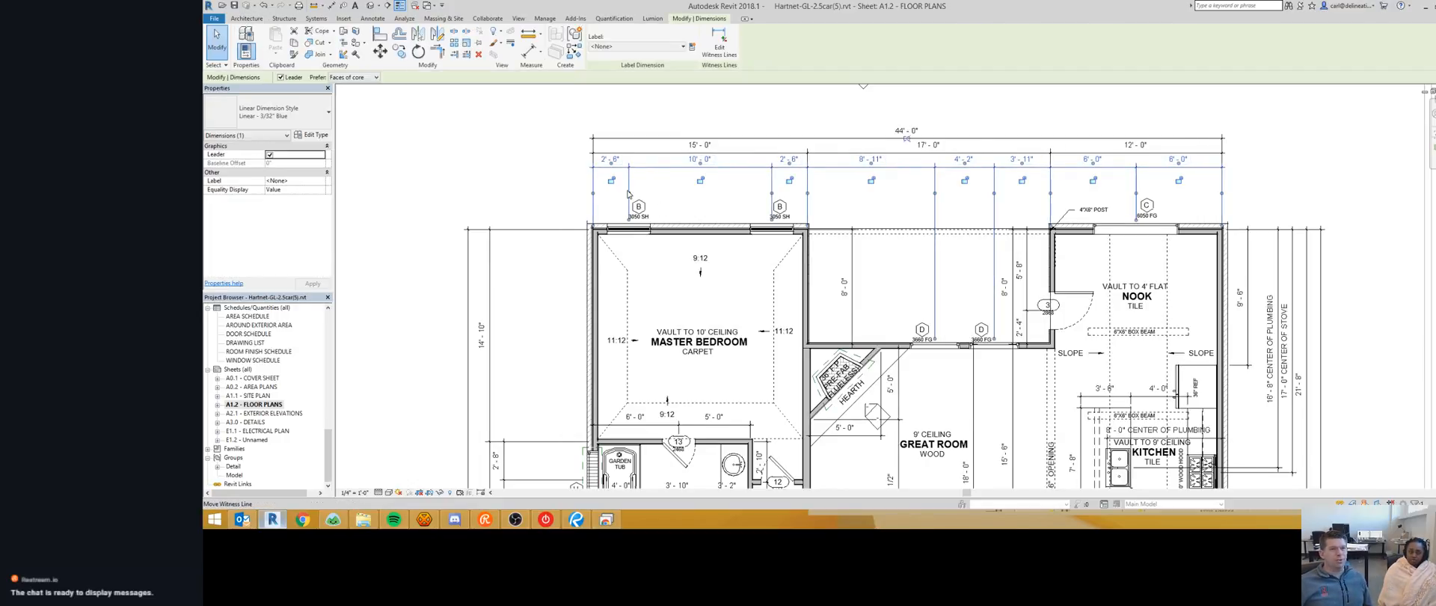
scroll(625, 189, "up", 4)
scroll(580, 190, "down", 2)
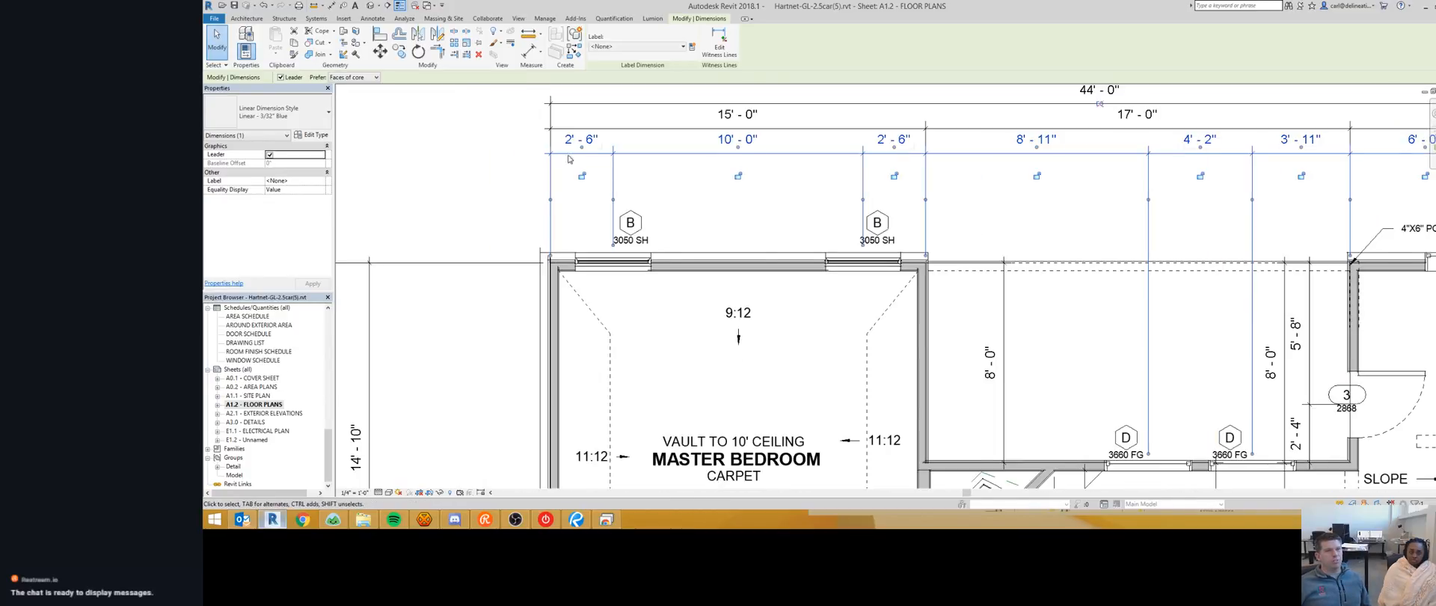
right_click(614, 200)
left_click(650, 271)
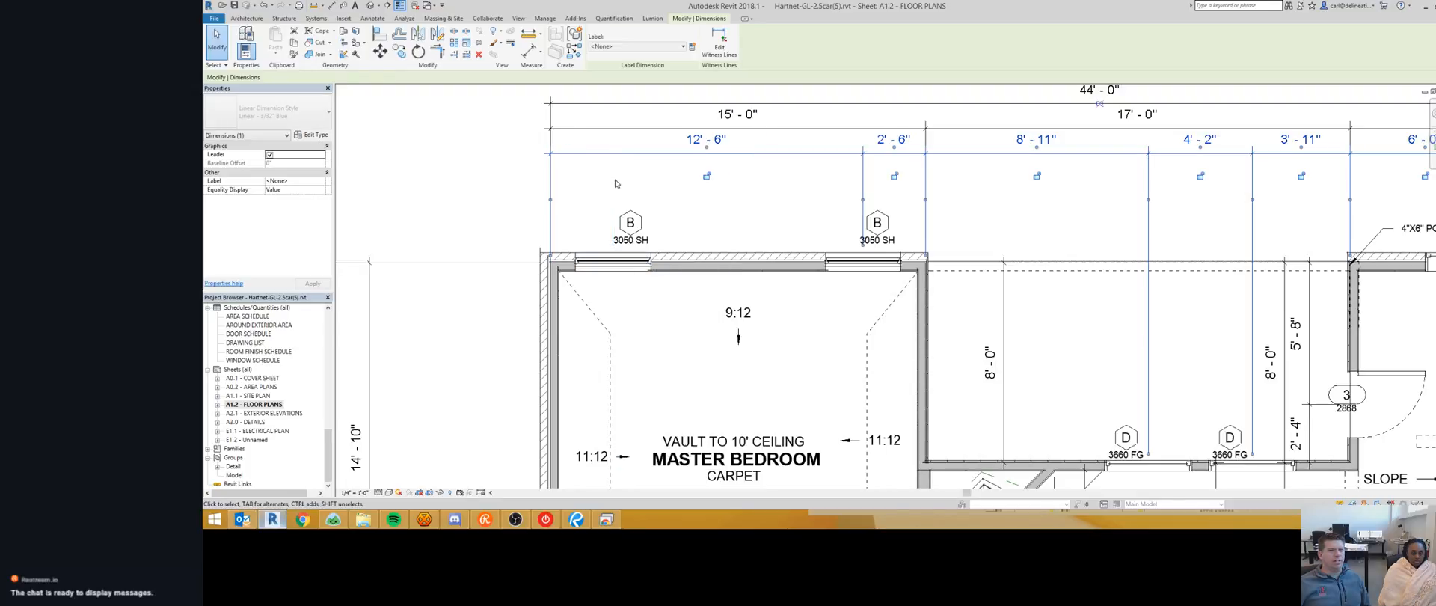
right_click(863, 201)
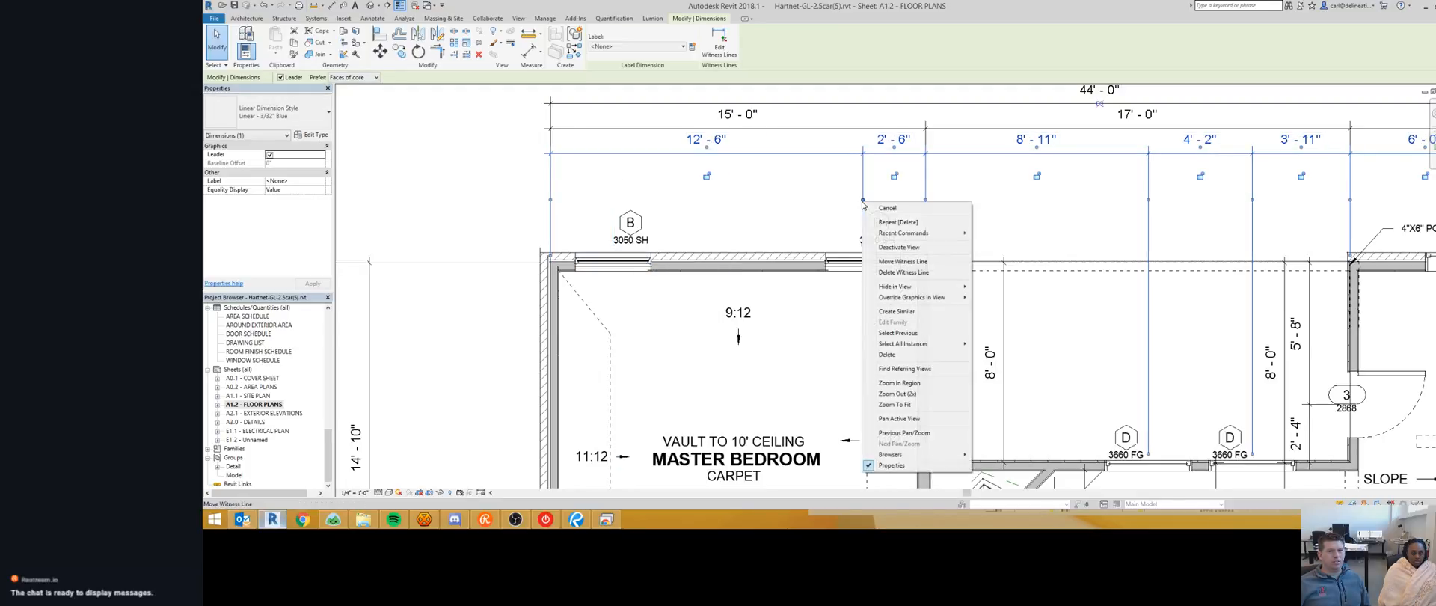
left_click(903, 273)
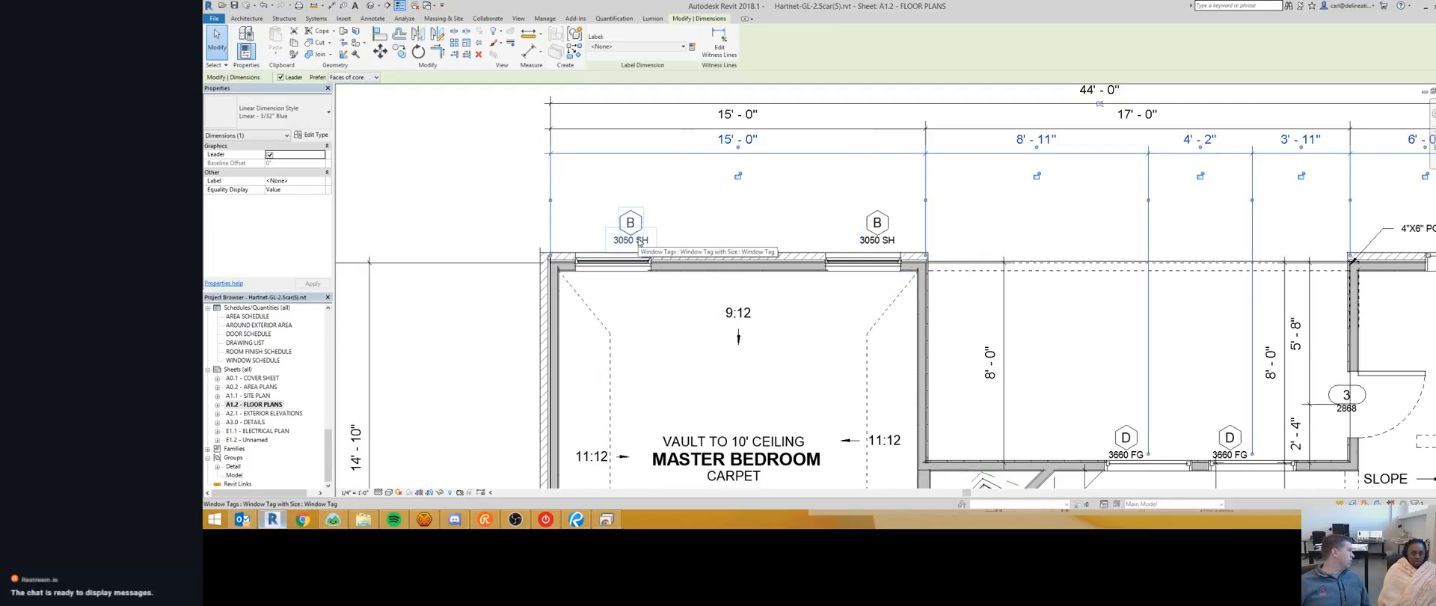
Step: Undo the removal of the B window witness lines from the lowest dimension string above the master bedroom
key("ctrl+z")
key("ctrl+z")
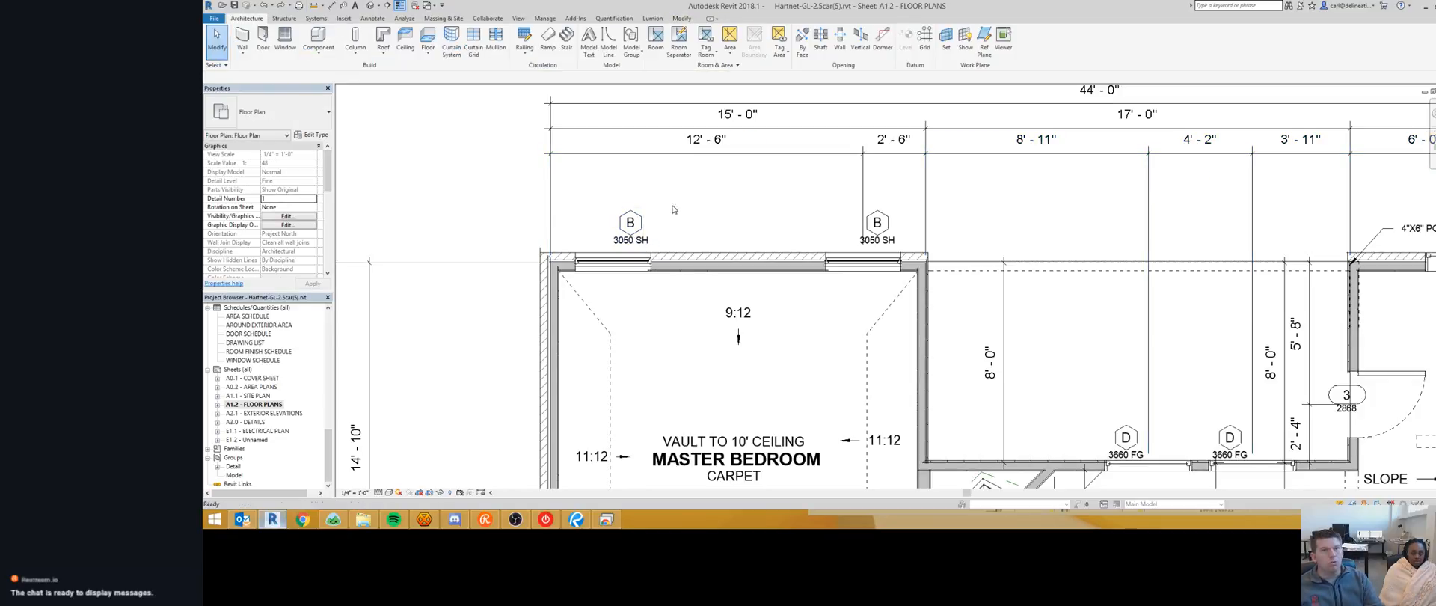
scroll(721, 190, "down", 3)
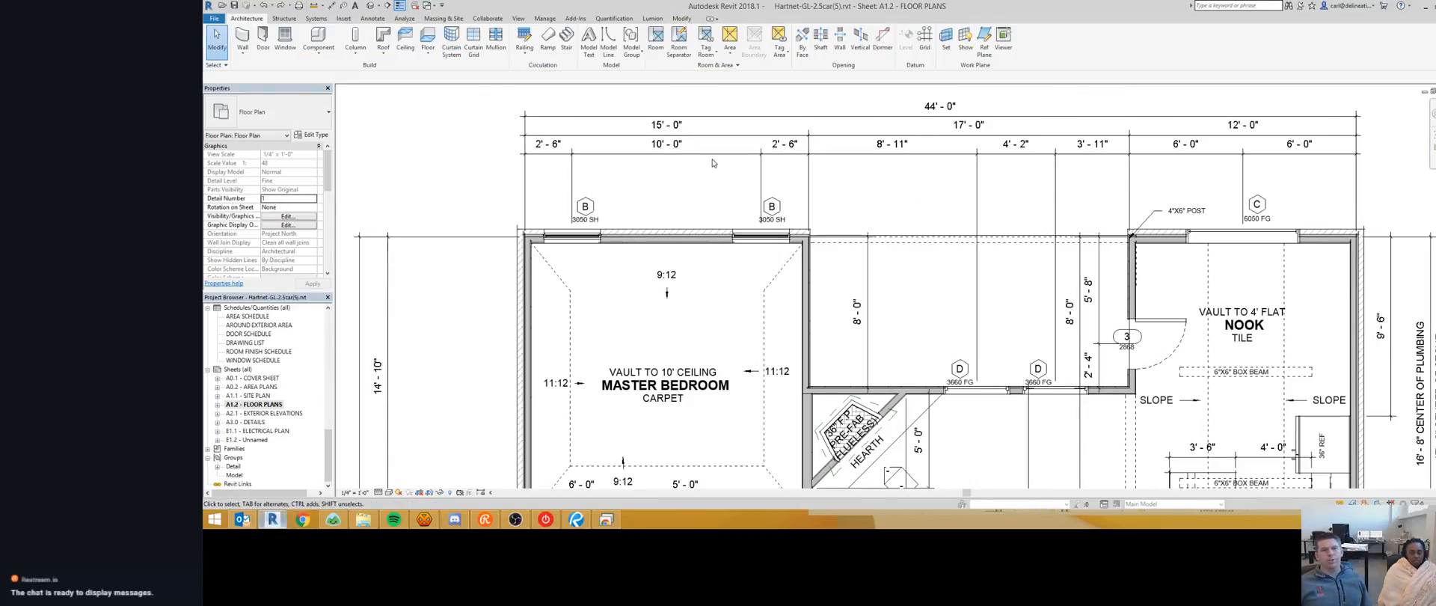
left_click(689, 158)
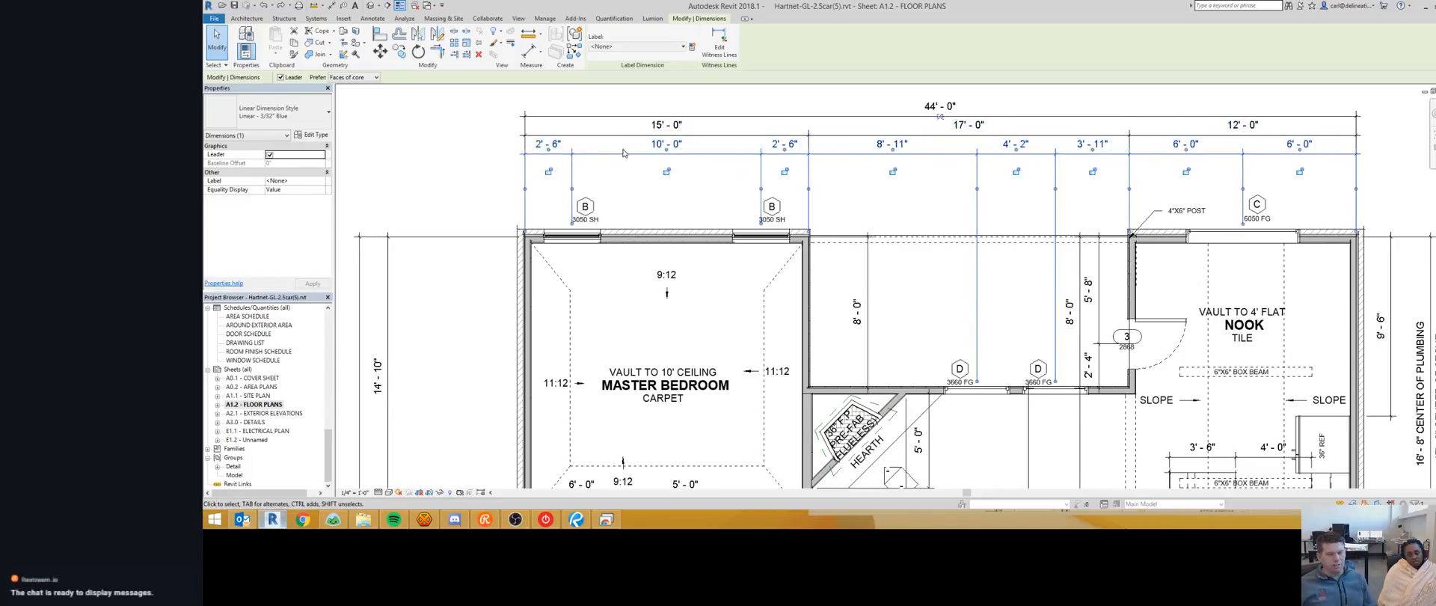
key("Escape")
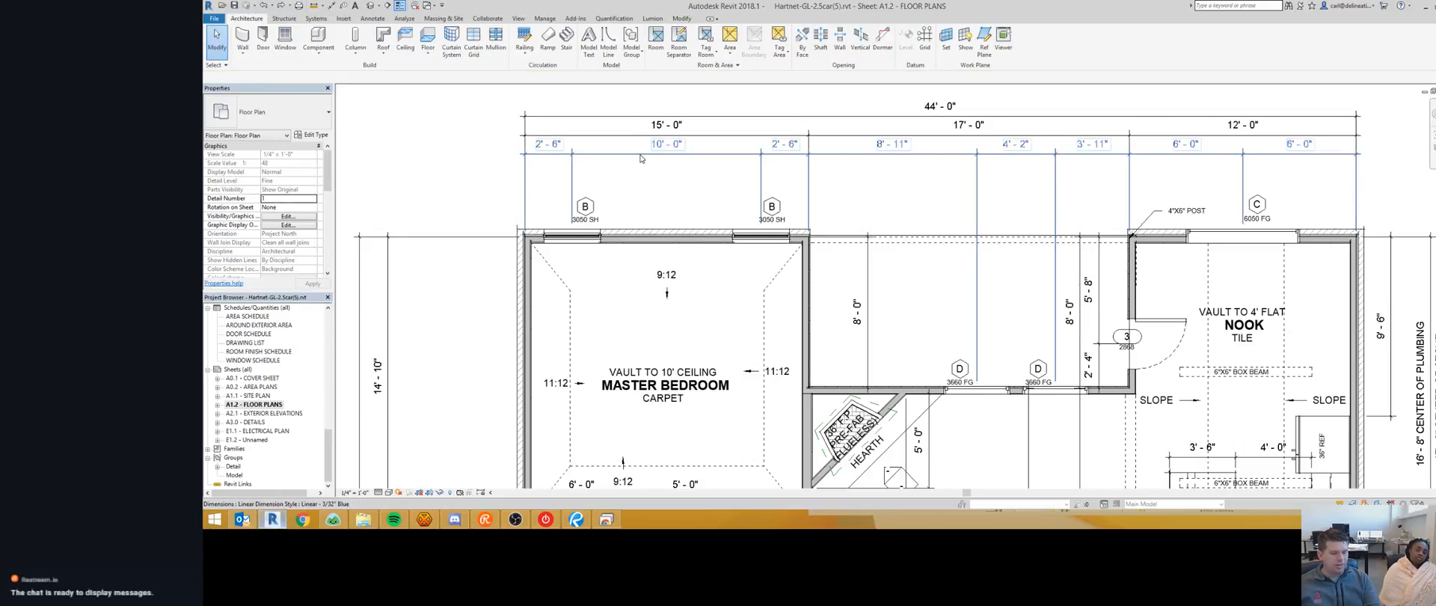
Step: Try deleting the segment between the two B windows from the lowest dimension string, and undo the deletion
left_click(640, 158)
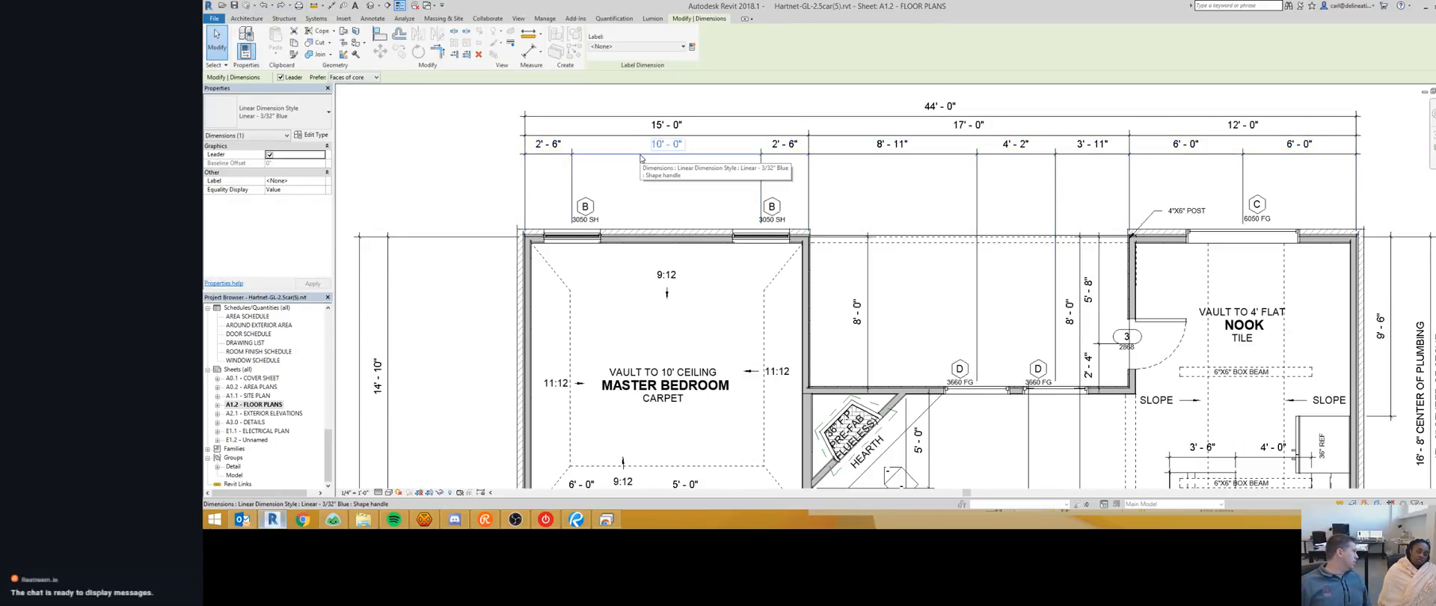
key("Delete")
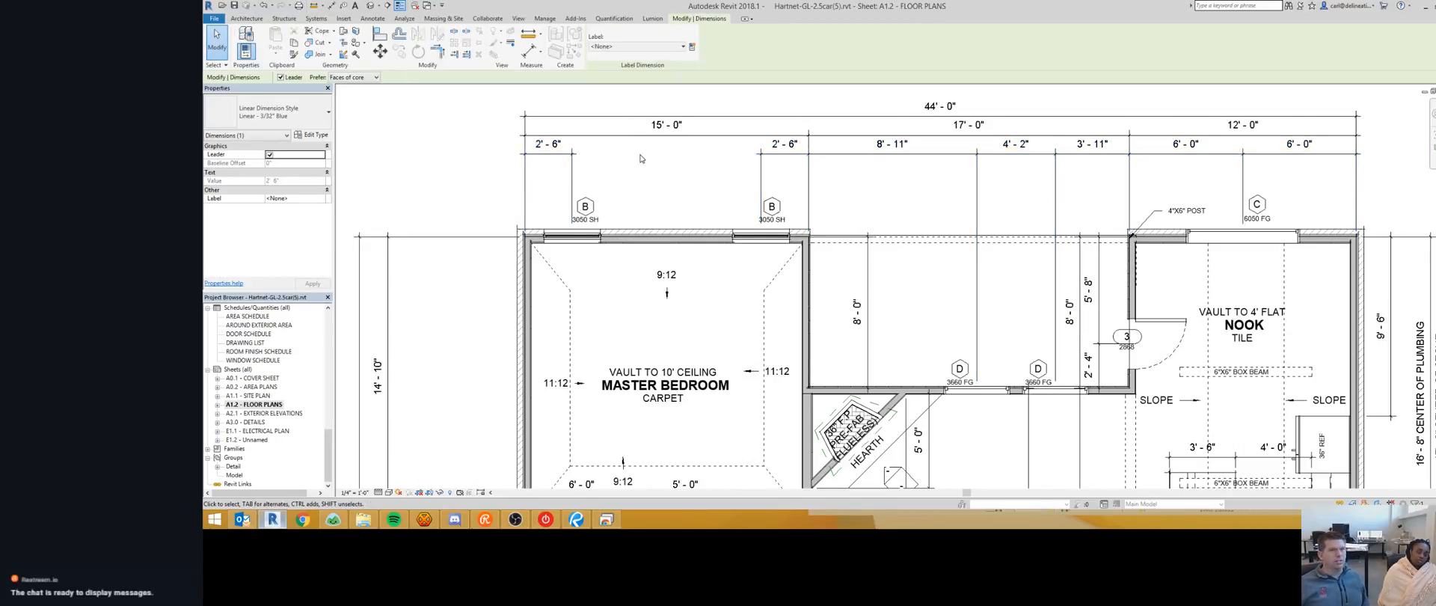
left_click(782, 154)
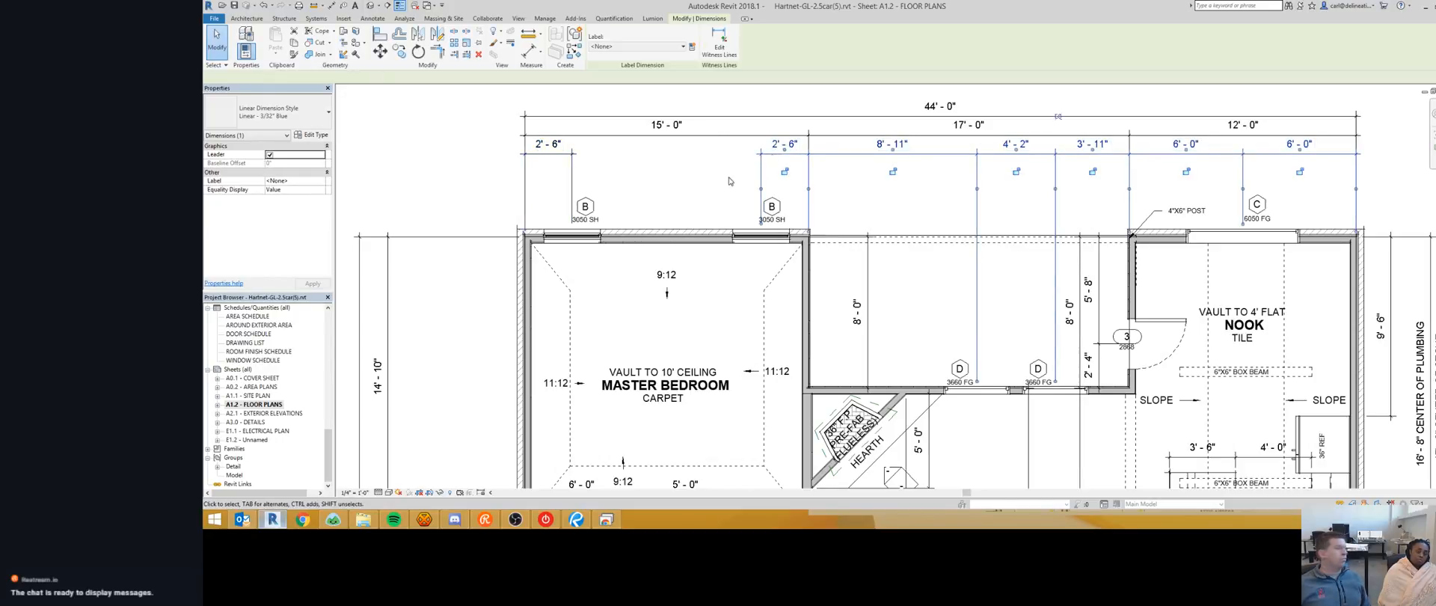
mouse_move(757, 154)
left_mouse_down()
mouse_move(745, 172)
mouse_move(753, 154)
left_mouse_up()
left_click(634, 160)
left_click(571, 154)
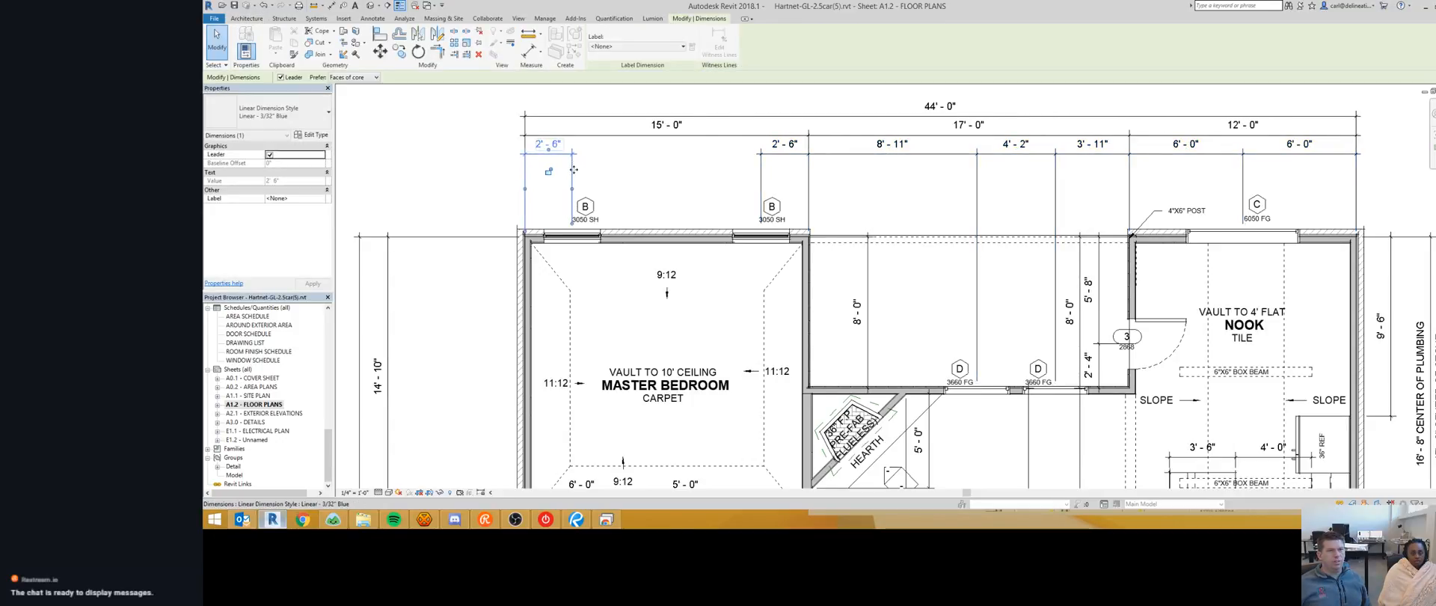
left_click_drag(572, 154, 574, 188)
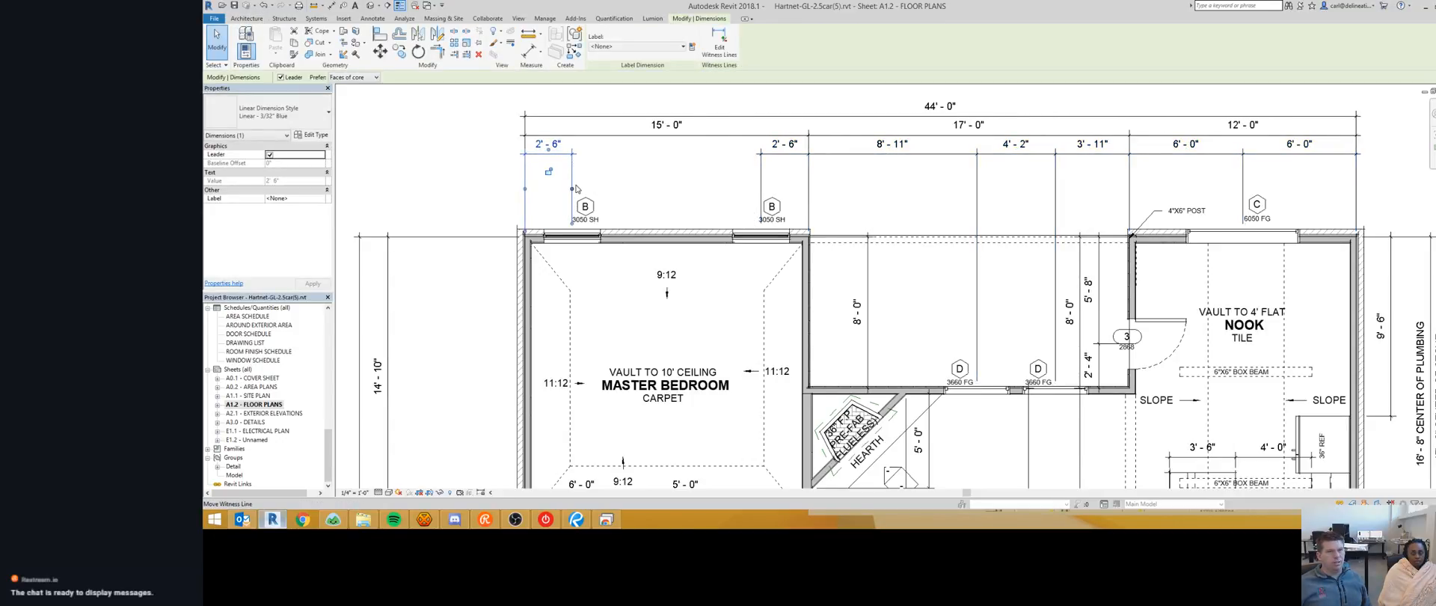
key("ctrl+z")
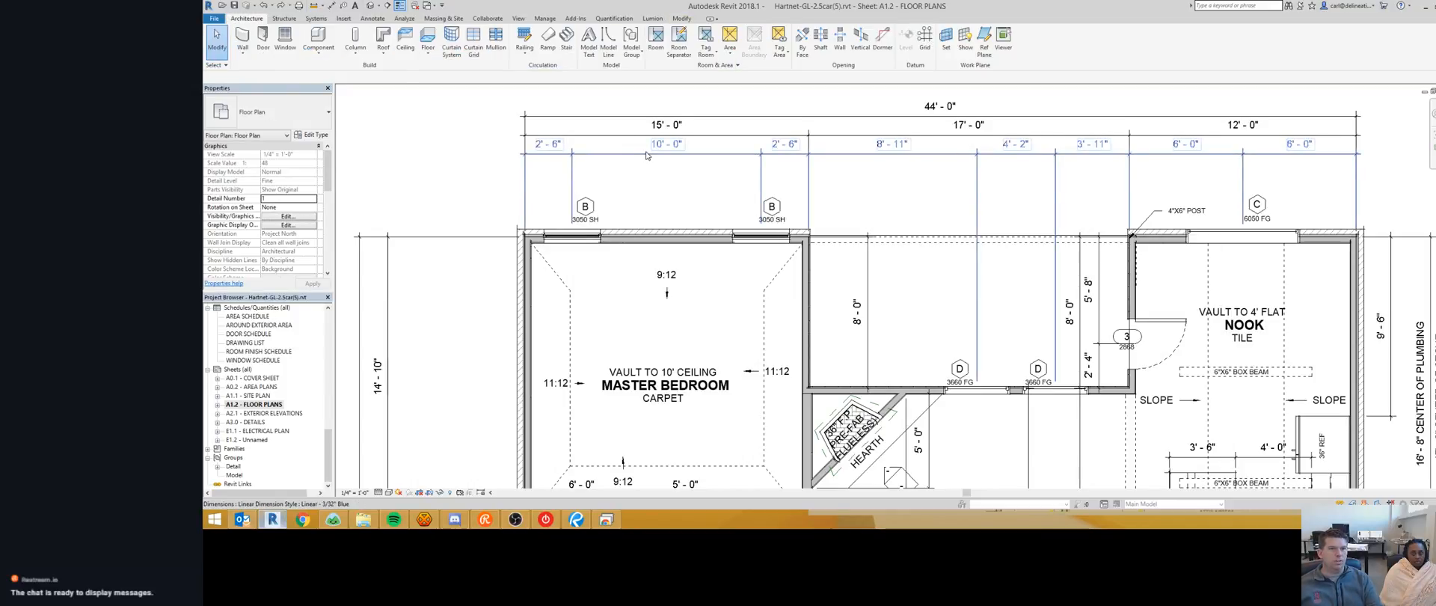
Step: Try moving the first B window's witness line to that window's far edge in the lowest dimension string, and undo the move
left_click(638, 155)
left_click_drag(572, 189, 602, 243)
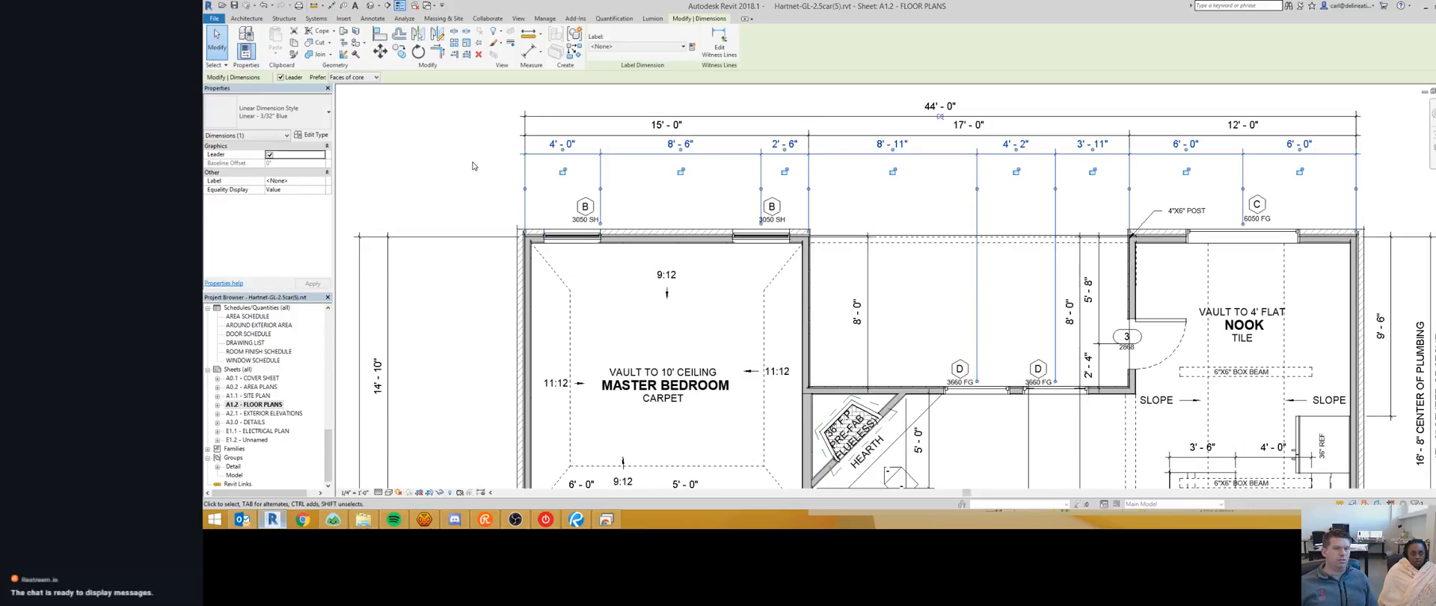
key("ctrl+z")
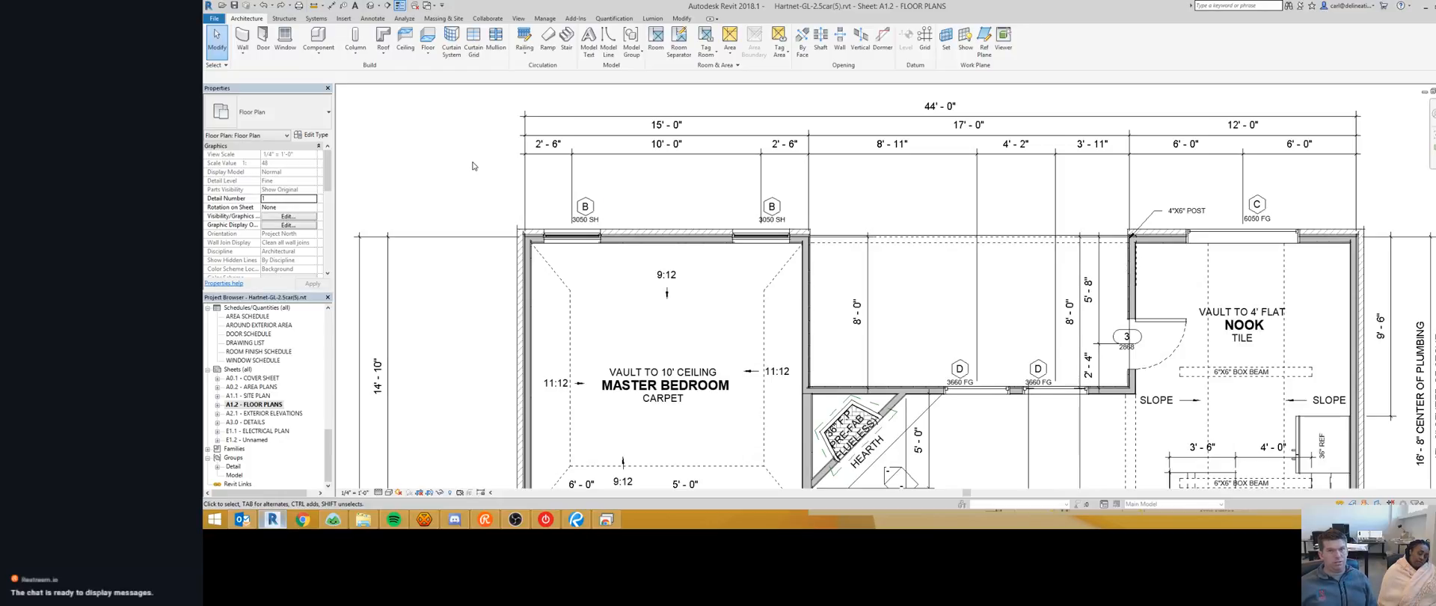
scroll(471, 166, "down", 1)
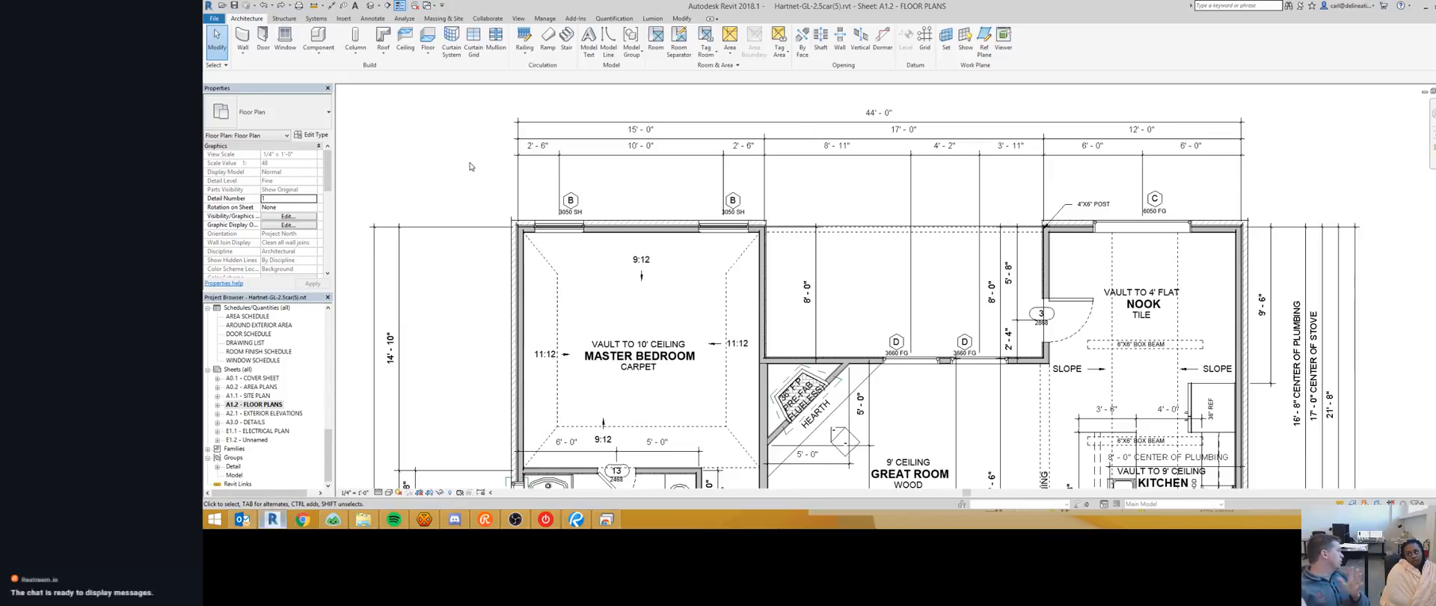
Step: Space the three dimension strings above the plan evenly and move them together closer to the exterior wall
left_click(679, 145)
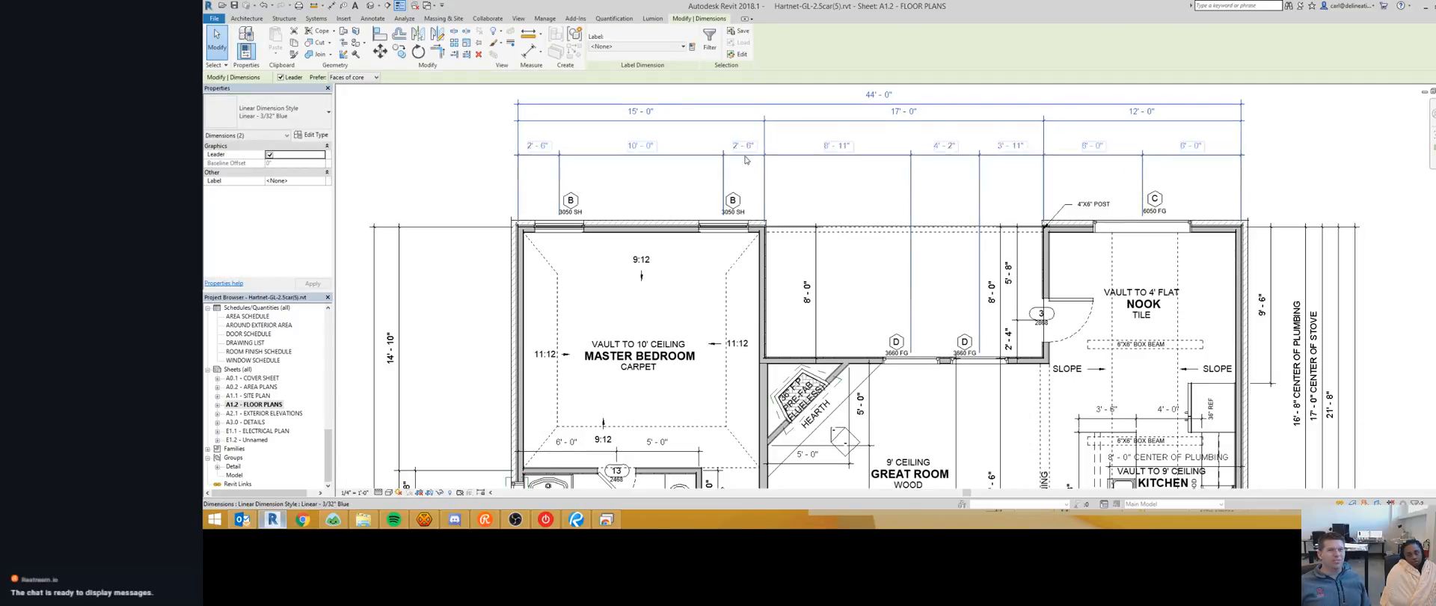
left_click(599, 155)
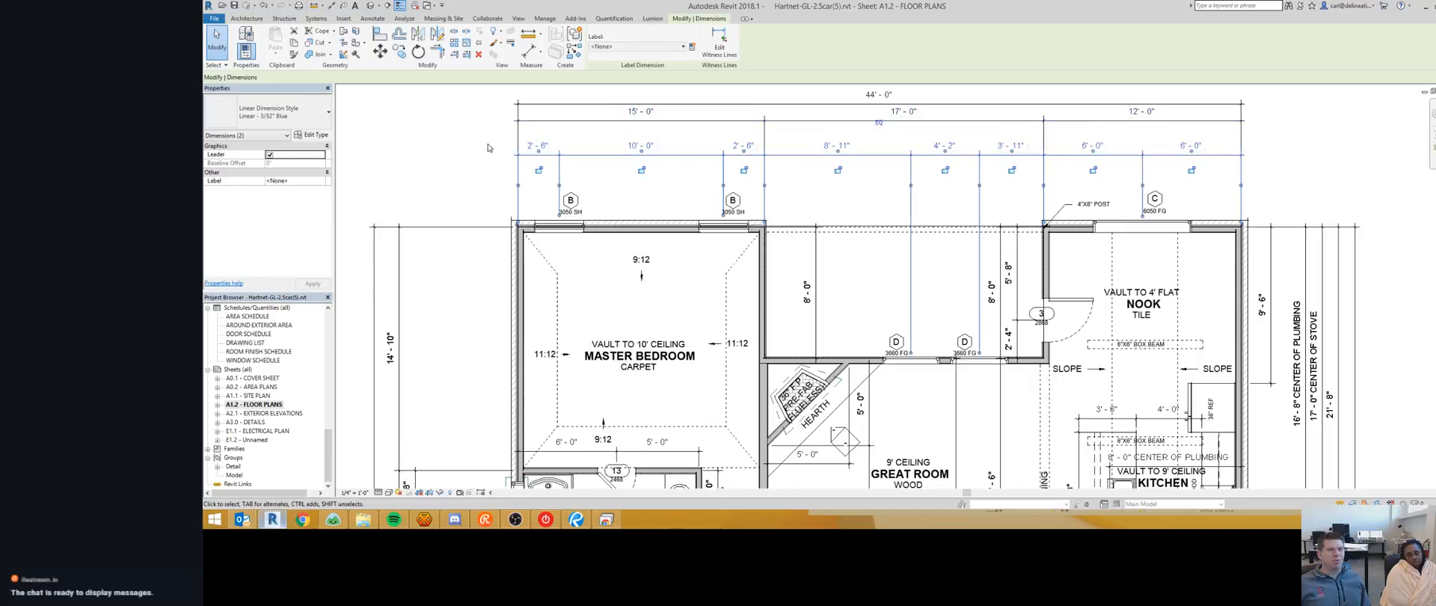
key("Escape")
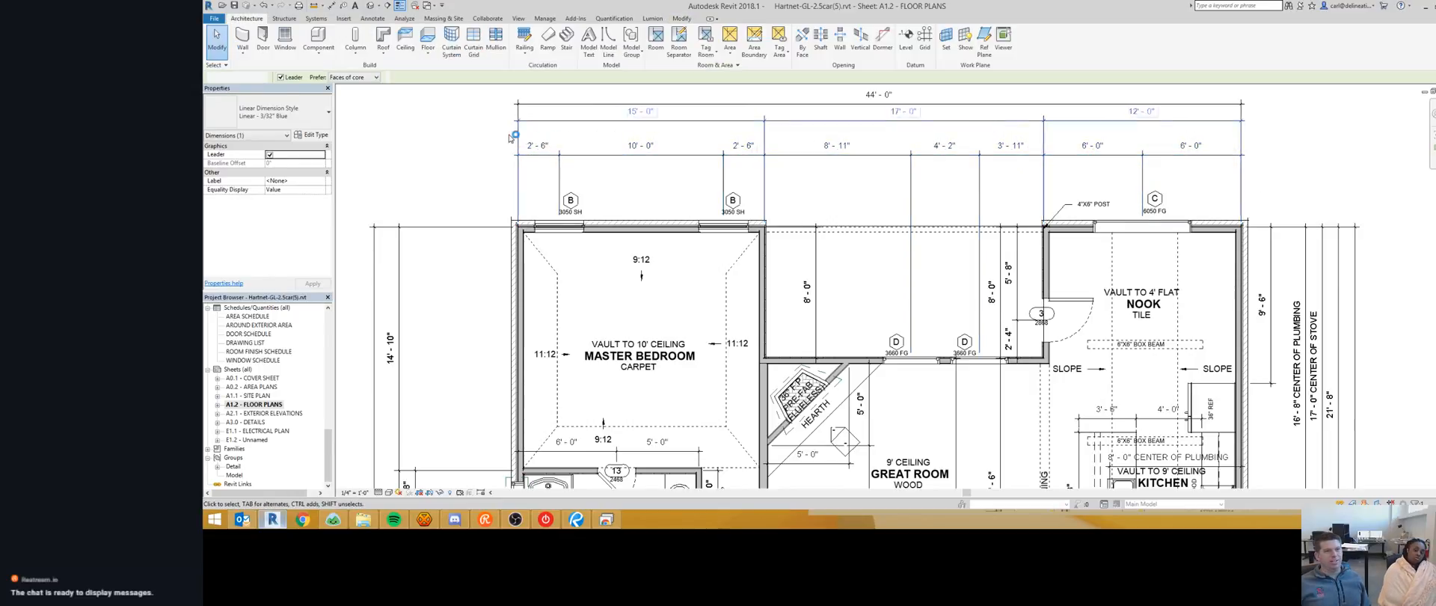
left_click_drag(598, 156, 599, 137)
left_click_drag(524, 166, 523, 165)
scroll(523, 165, "down", 2)
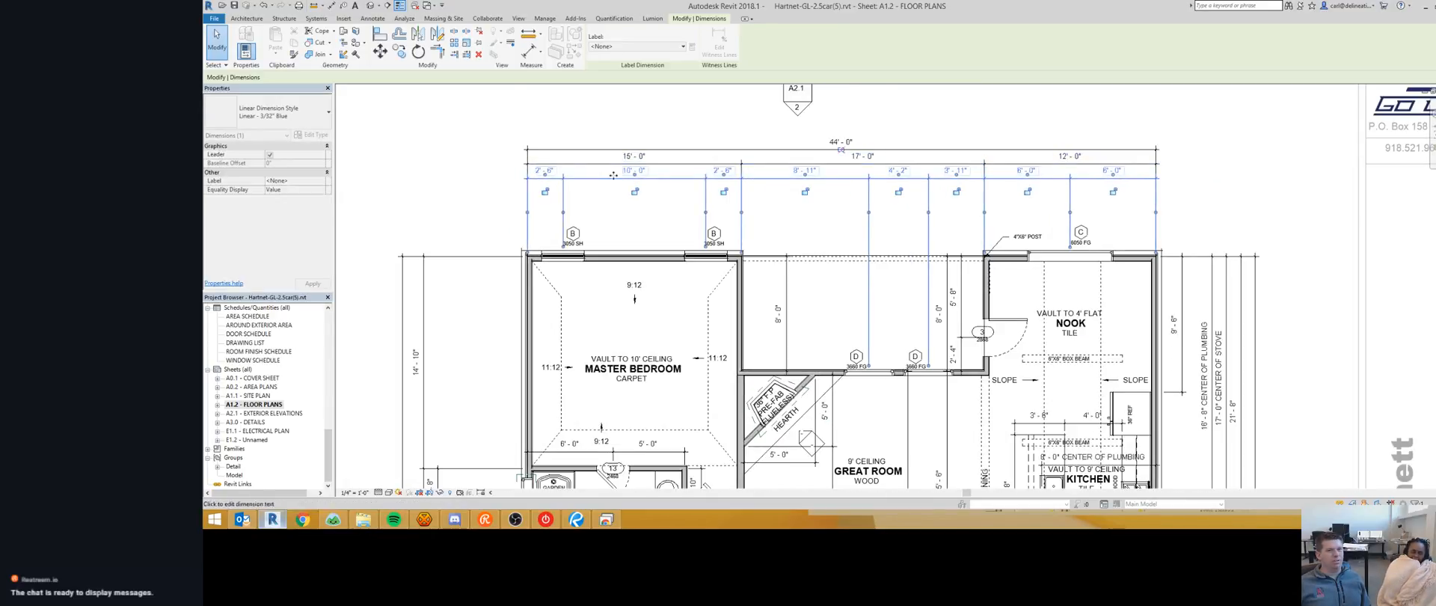
mouse_move(598, 188)
left_mouse_down()
mouse_move(571, 142)
mouse_move(600, 185)
left_mouse_up()
middle_click_drag(883, 232, 777, 232)
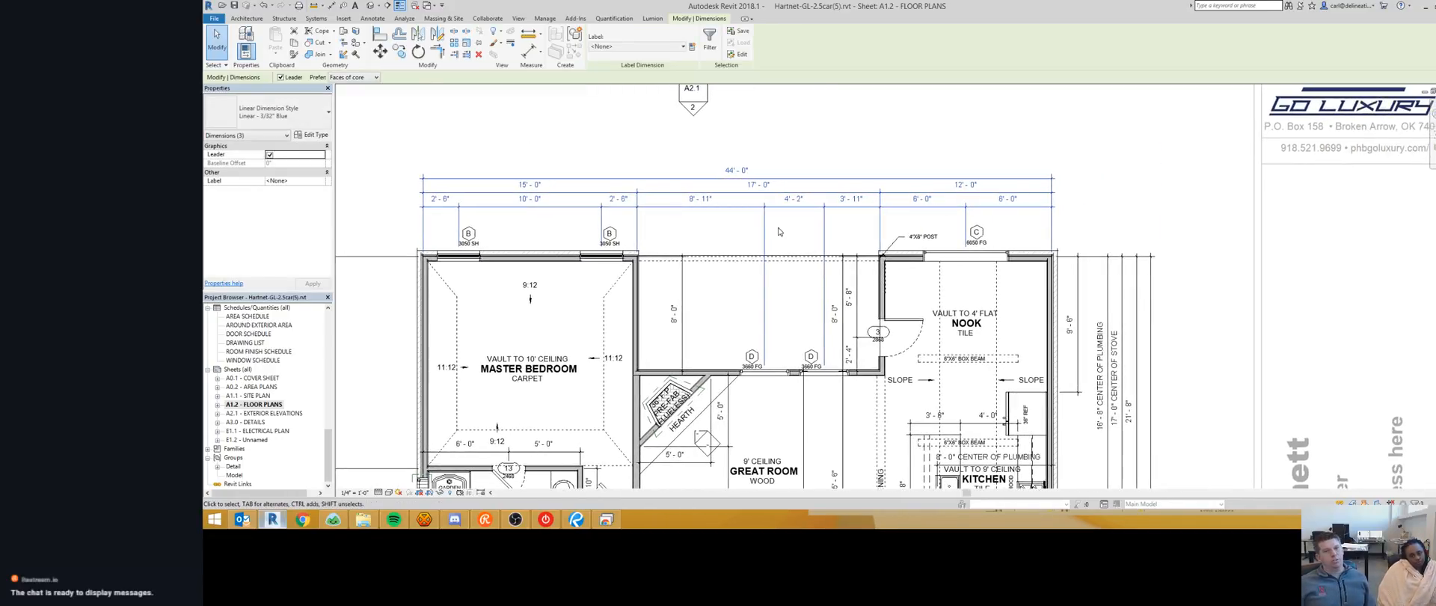
Step: Switch to the shared redline PDF and examine the marked-up dimension strings above the nook
left_click(605, 519)
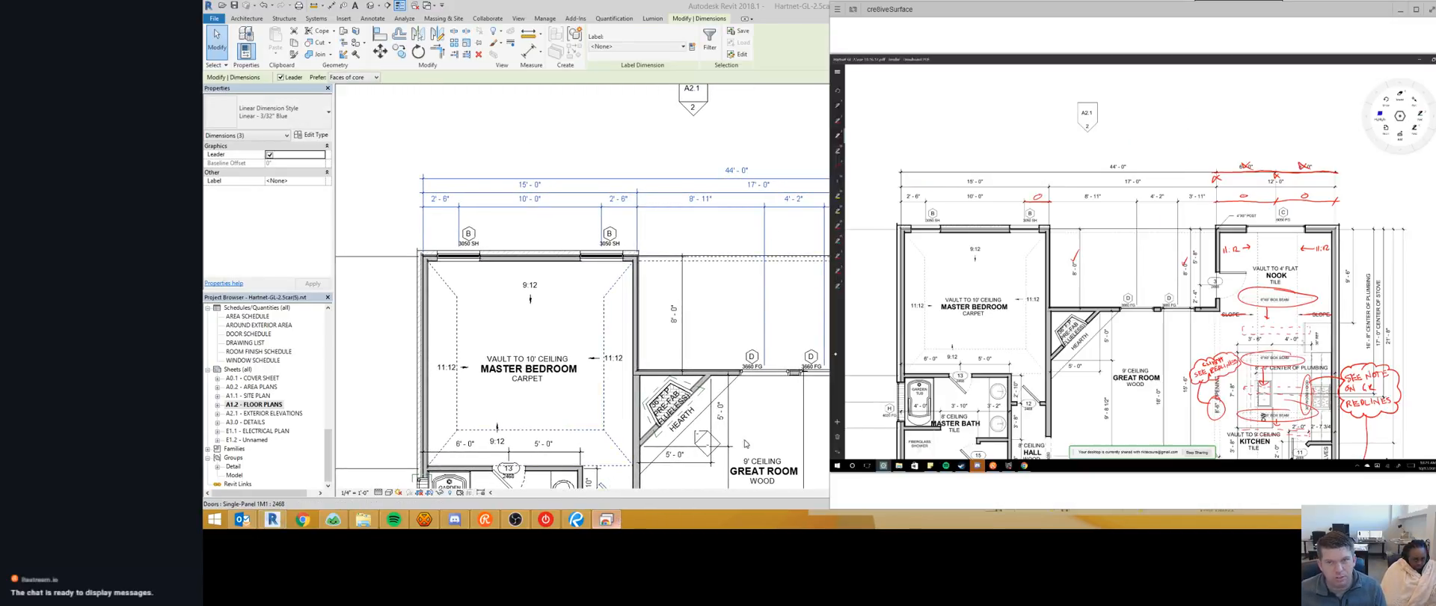
scroll(1327, 190, "up", 1)
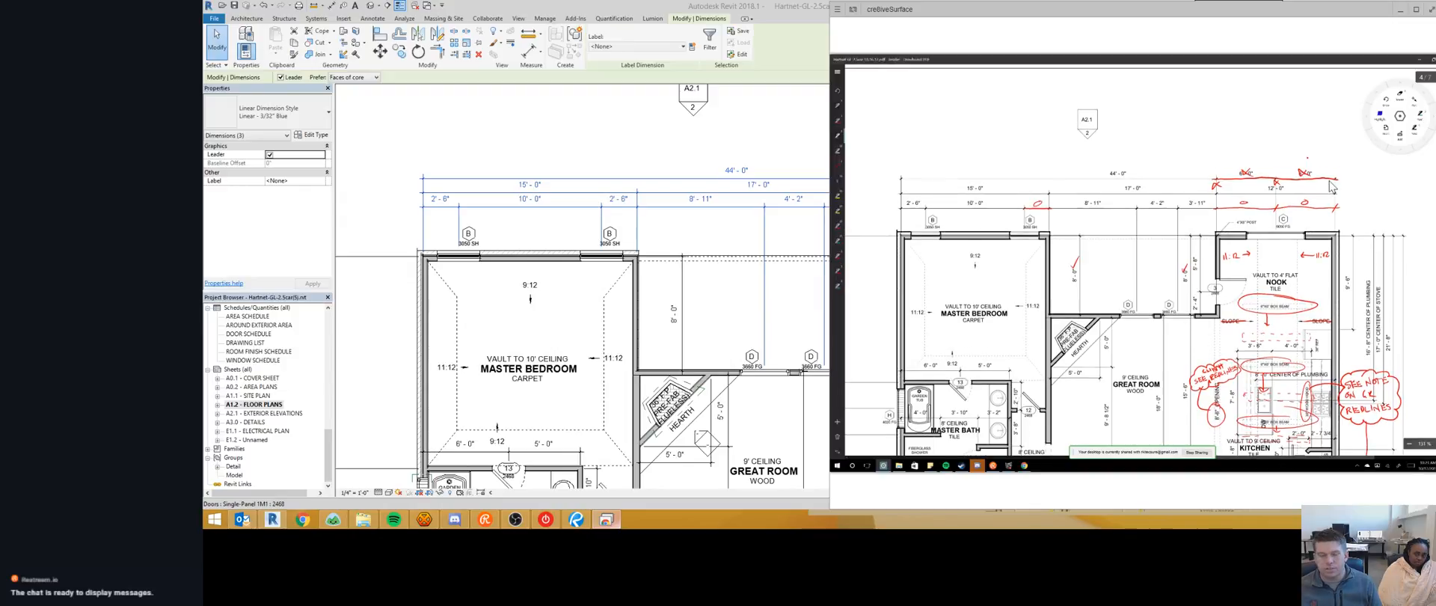
double_click(1172, 10)
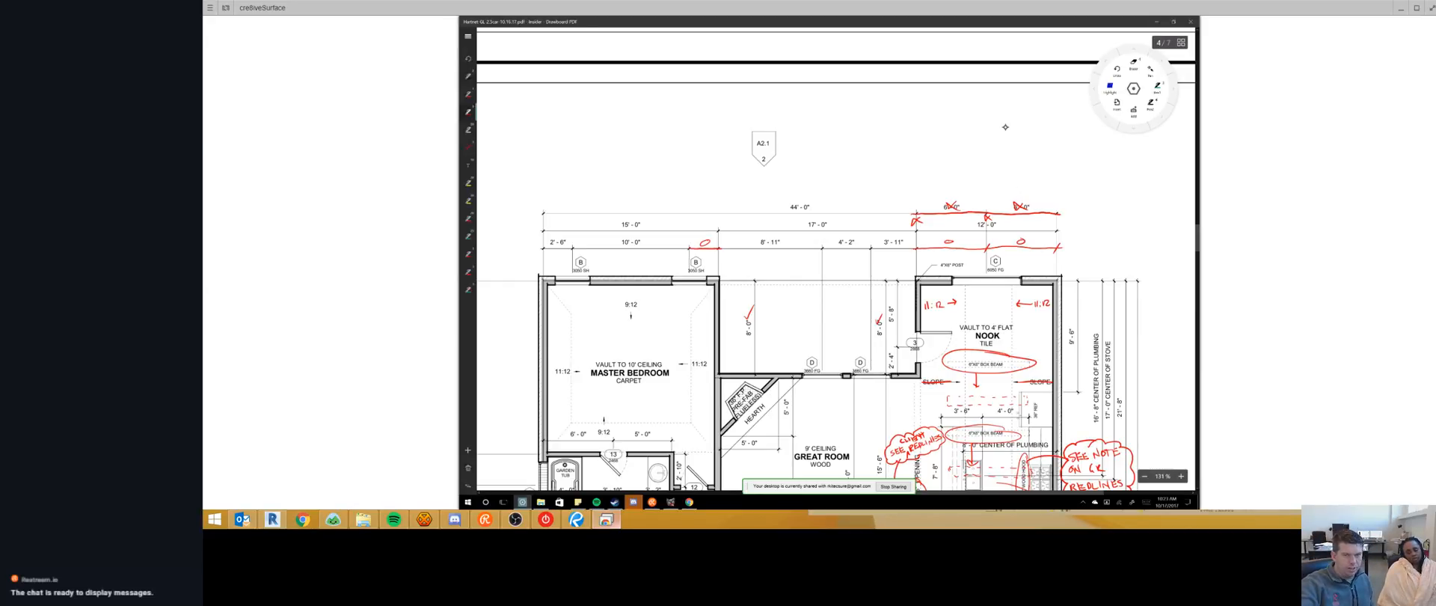
scroll(1005, 127, "up", 5, "ctrl")
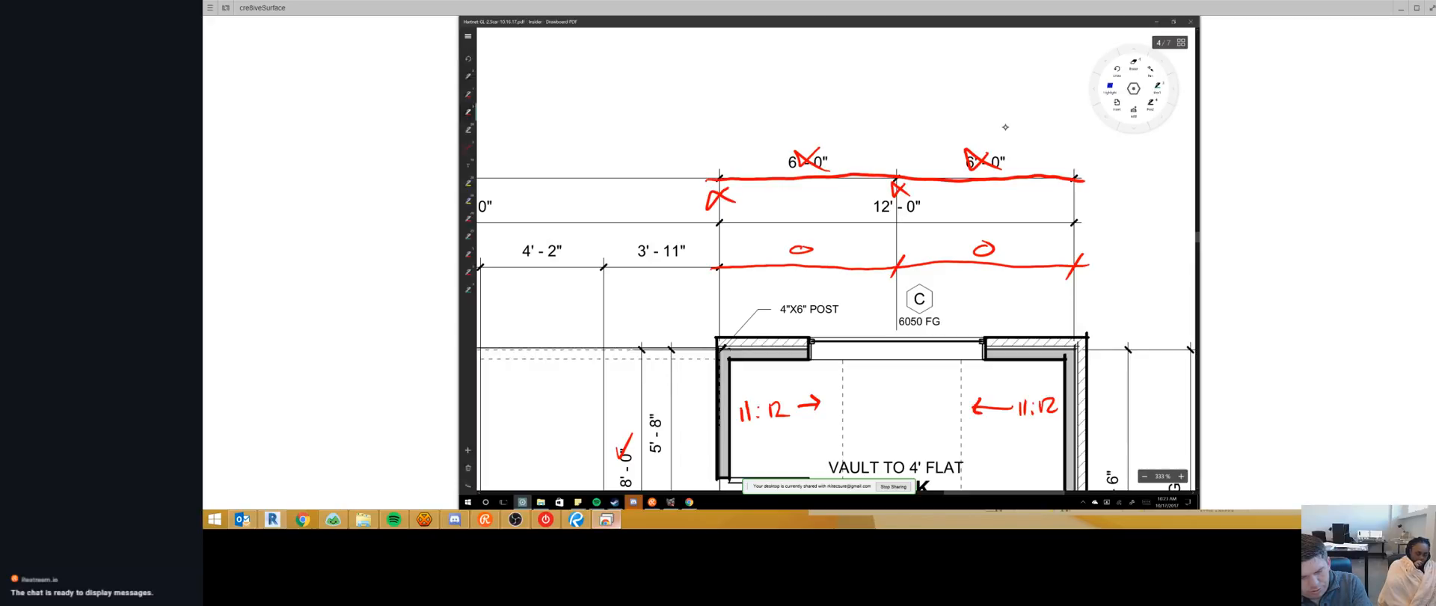
Step: Sketch trial red marks around the nook's 12'-0" dimension and window C's witness line on the redline PDF, and remove them
left_click_drag(897, 191, 893, 305)
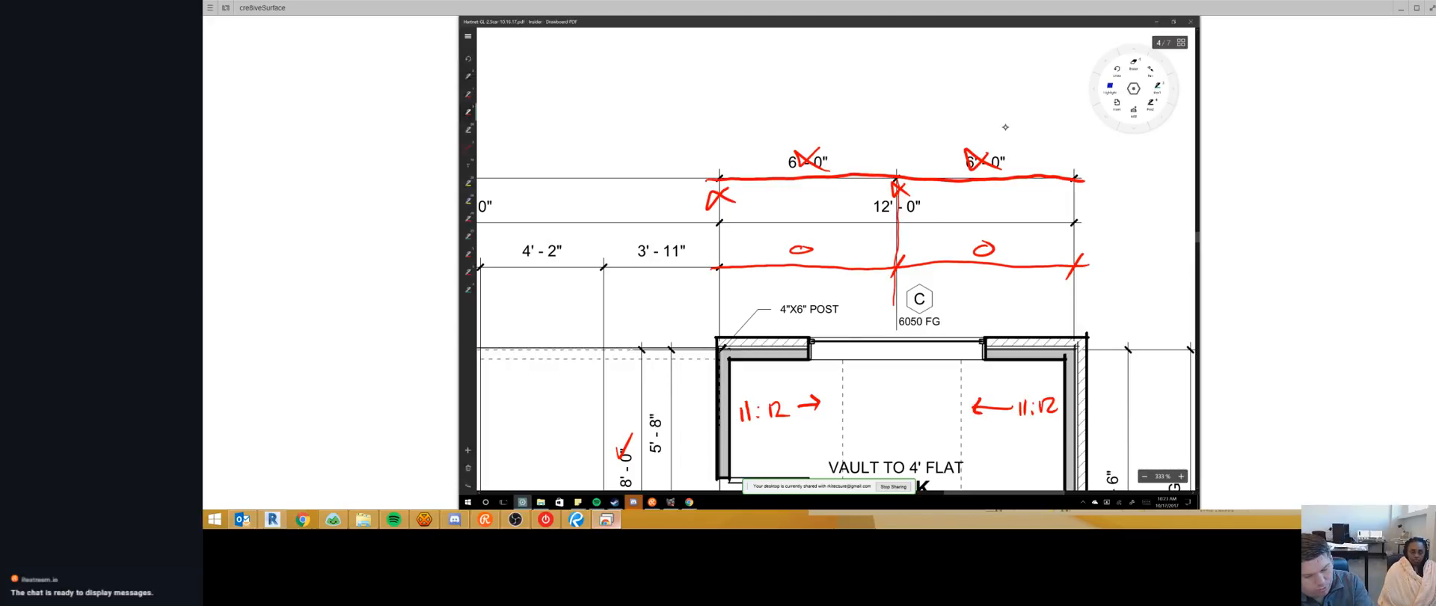
key("ctrl+z")
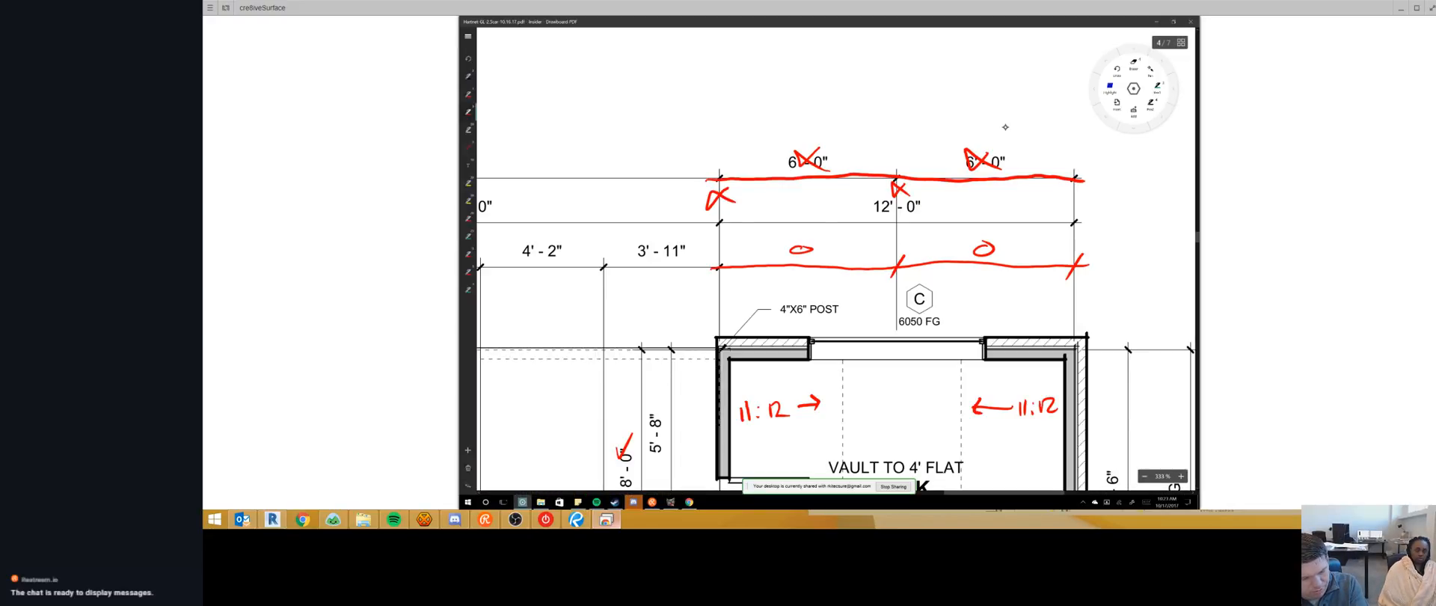
left_click(901, 222)
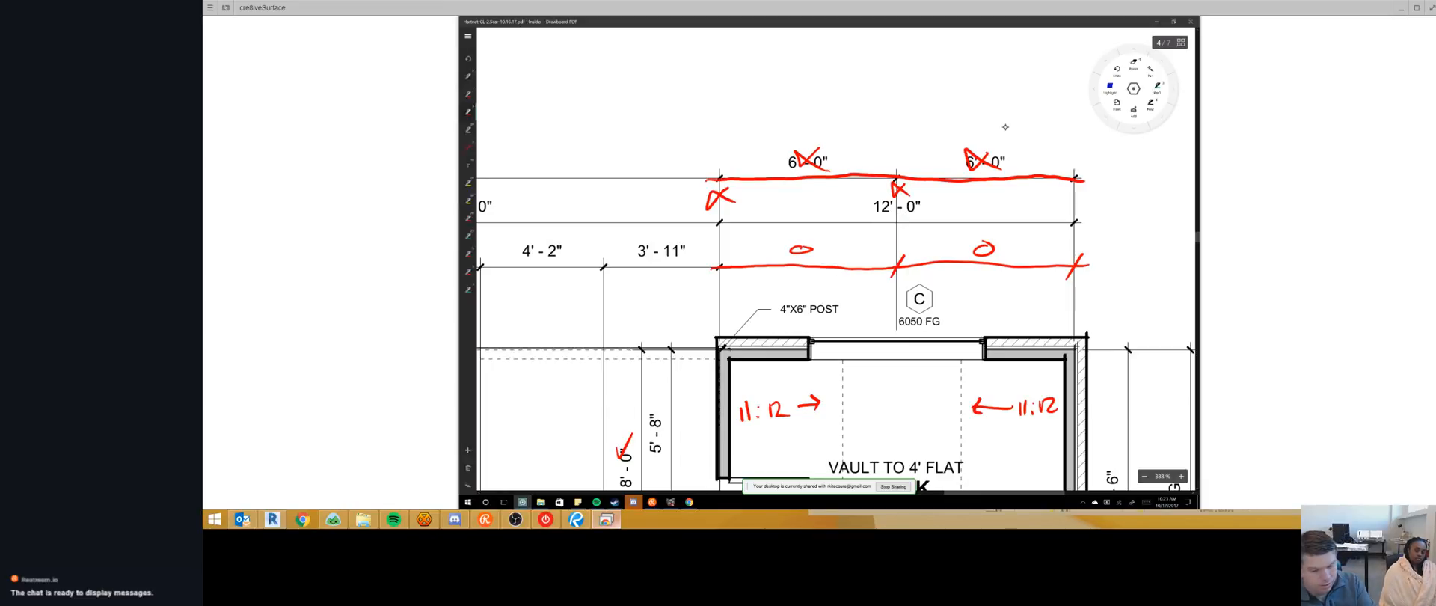
left_click_drag(684, 212, 881, 211)
left_click_drag(1022, 196, 1077, 222)
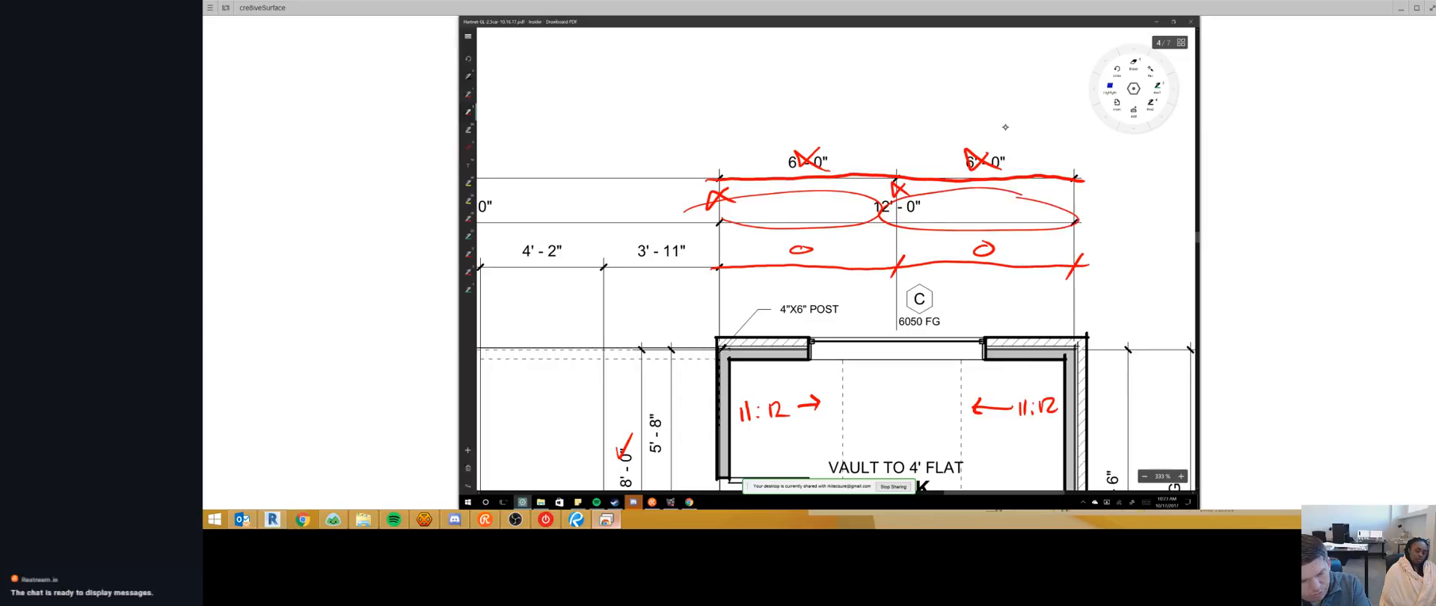
left_click_drag(879, 211, 894, 213)
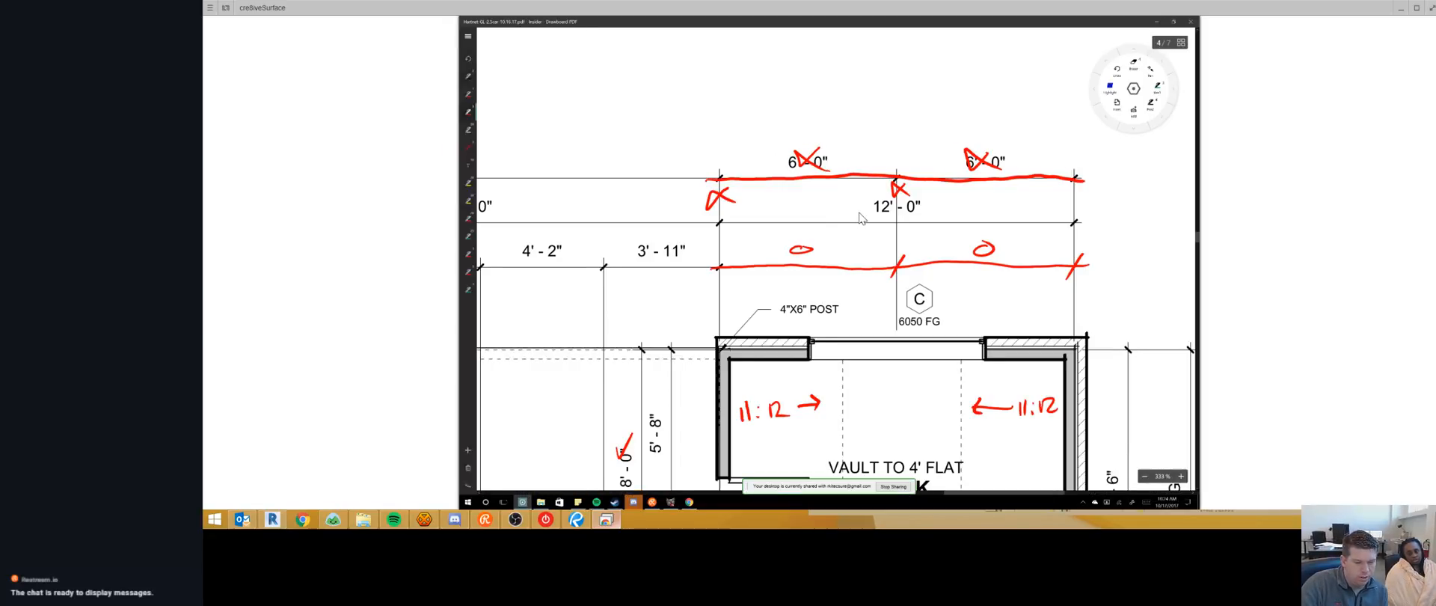
scroll(860, 217, "down", 4, "ctrl")
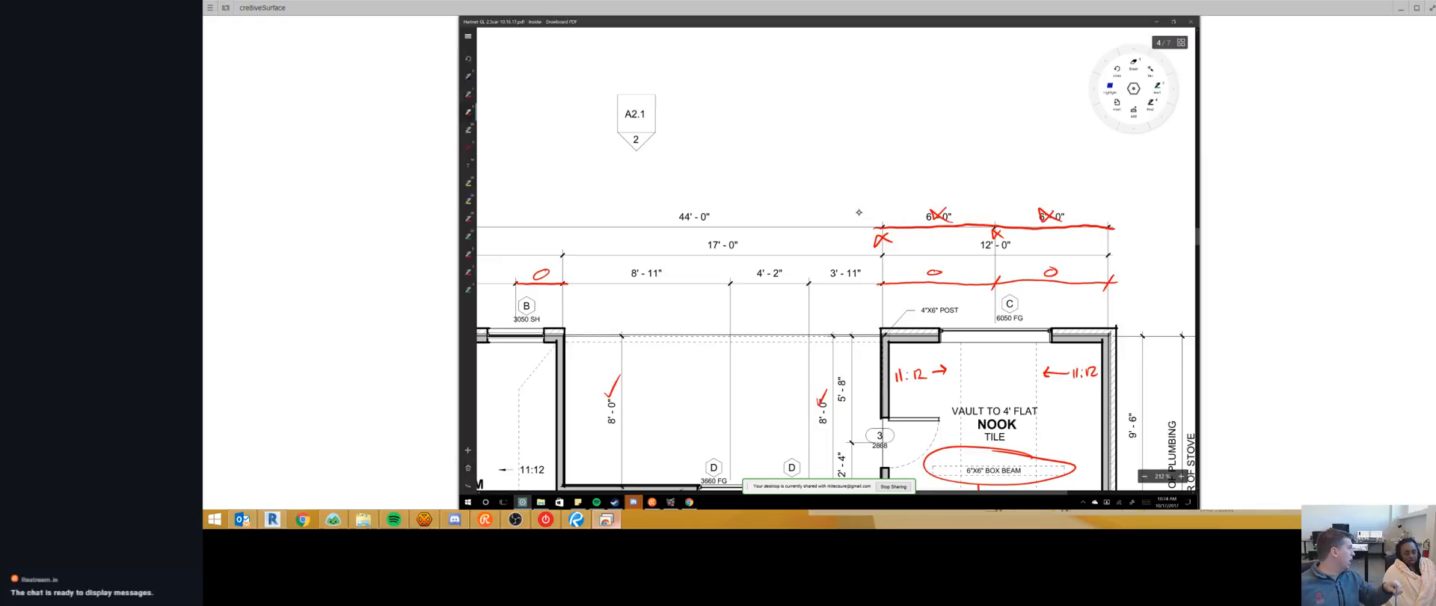
Step: Back in Revit, split off the segment between window C and the nook's outer wall and raise it level with the overall dimension
left_click(273, 519)
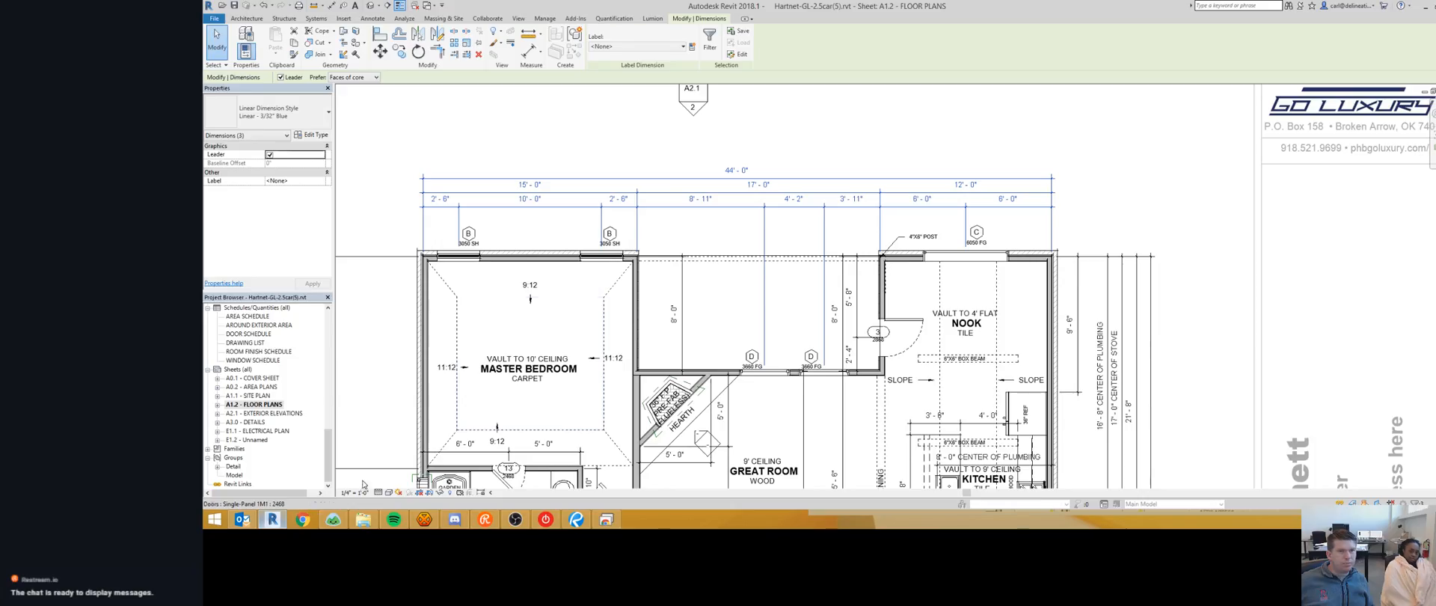
left_click(831, 161)
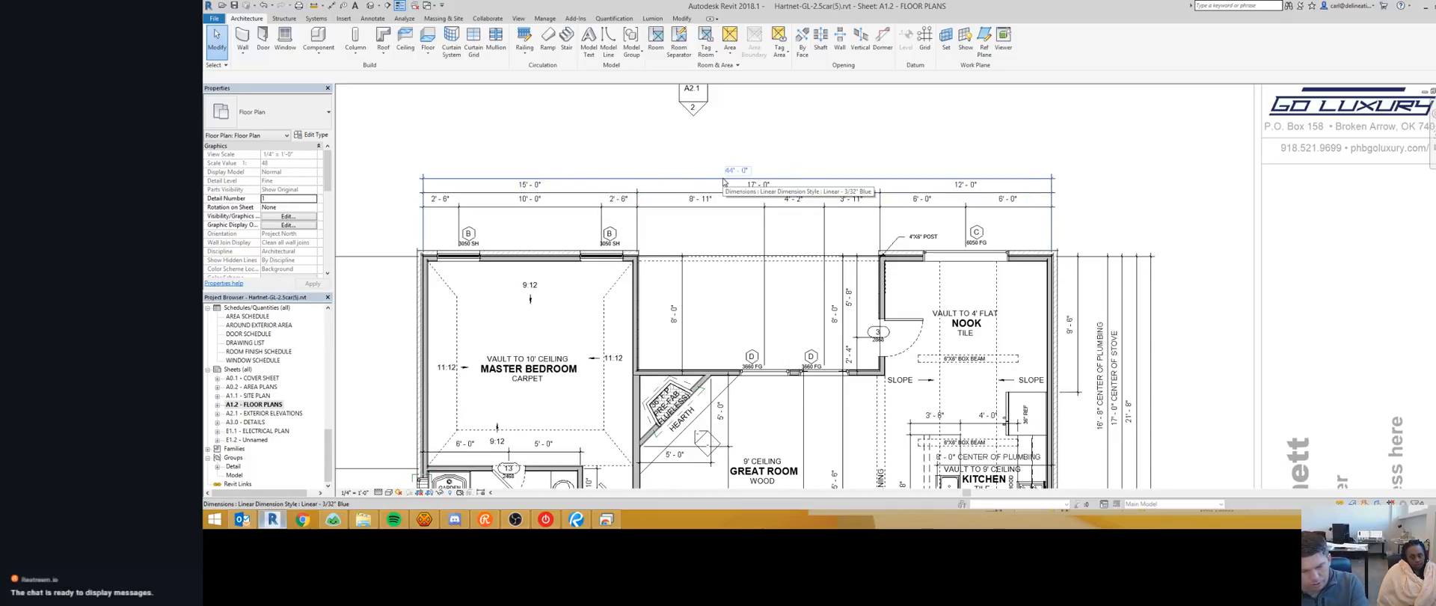
left_click(907, 210)
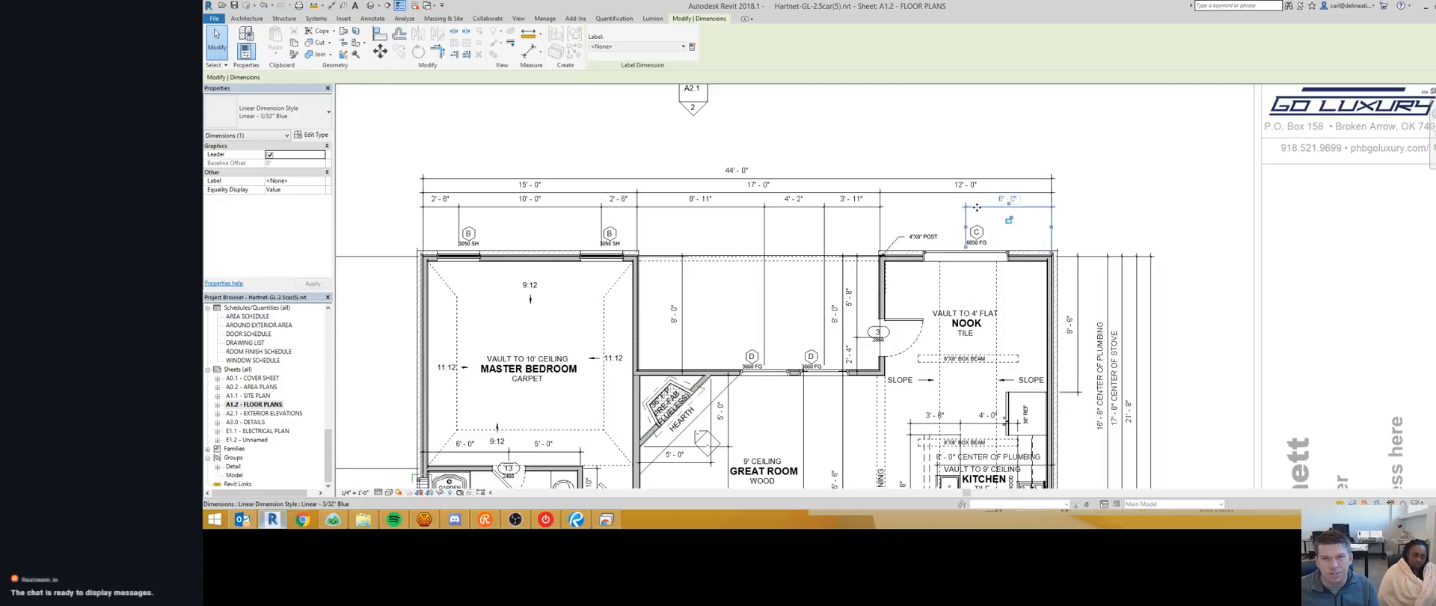
left_click_drag(976, 208, 976, 178)
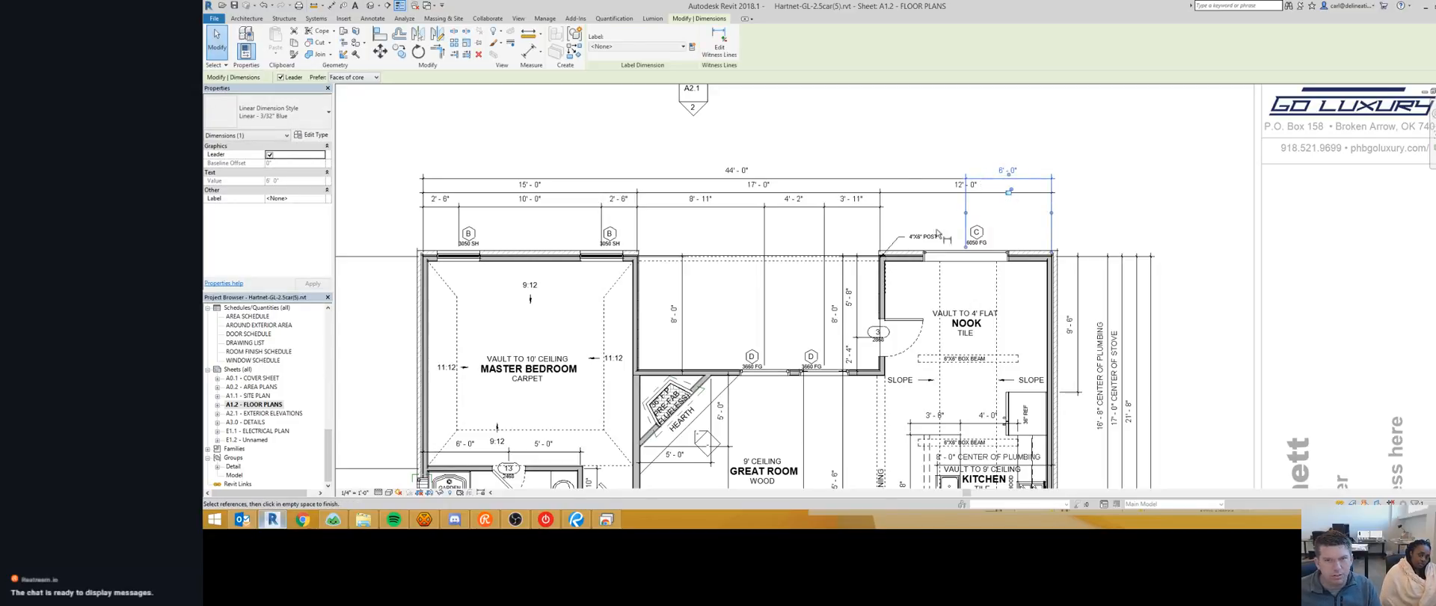
Step: Add a witness line at the nook's recess-side wall to the raised window C dimension
left_click(884, 302)
left_click(907, 145)
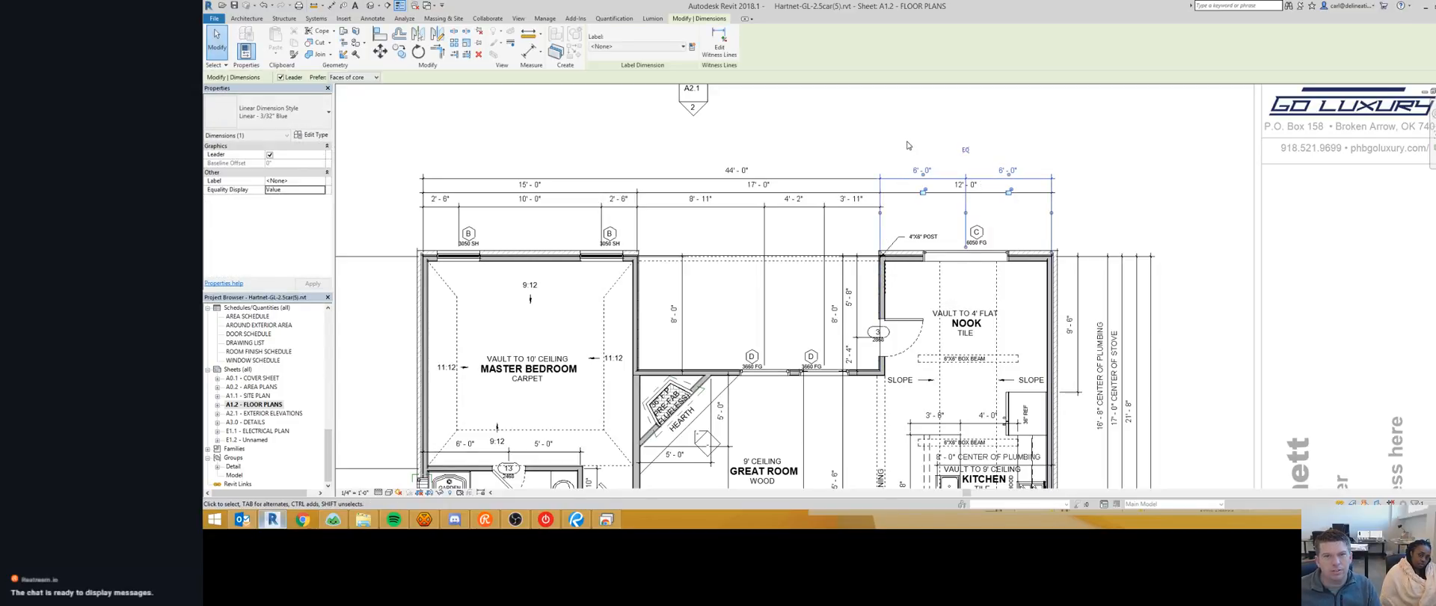
left_click(907, 145)
scroll(904, 149, "up", 4)
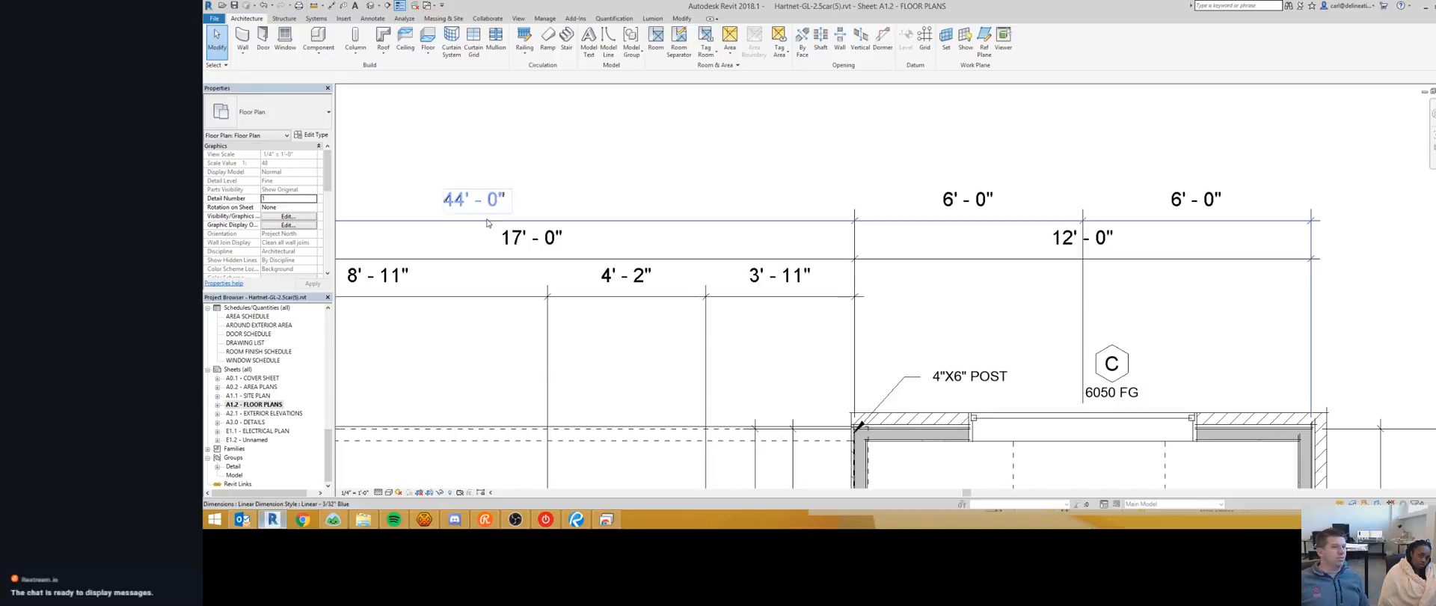
scroll(486, 224, "down", 5)
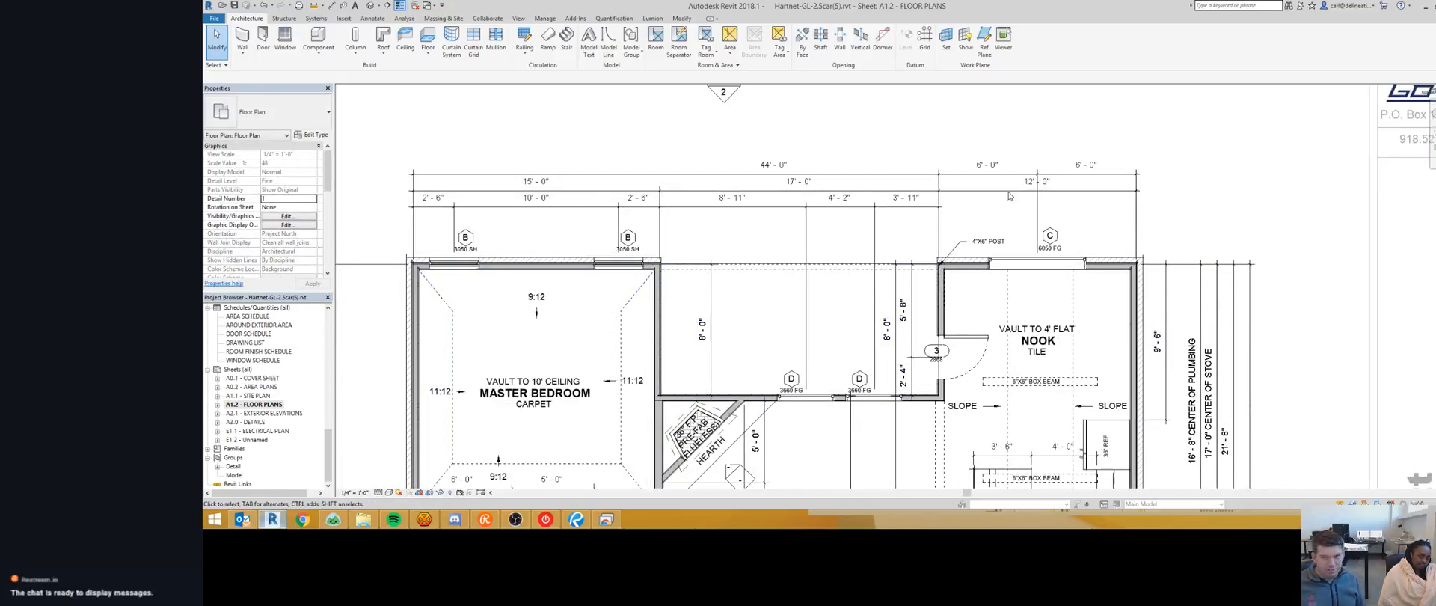
Step: Examine the rebuilt exterior dimension strings above the plan and the strings running along the master suite and garage side
scroll(1016, 181, "up", 2)
scroll(927, 203, "down", 3)
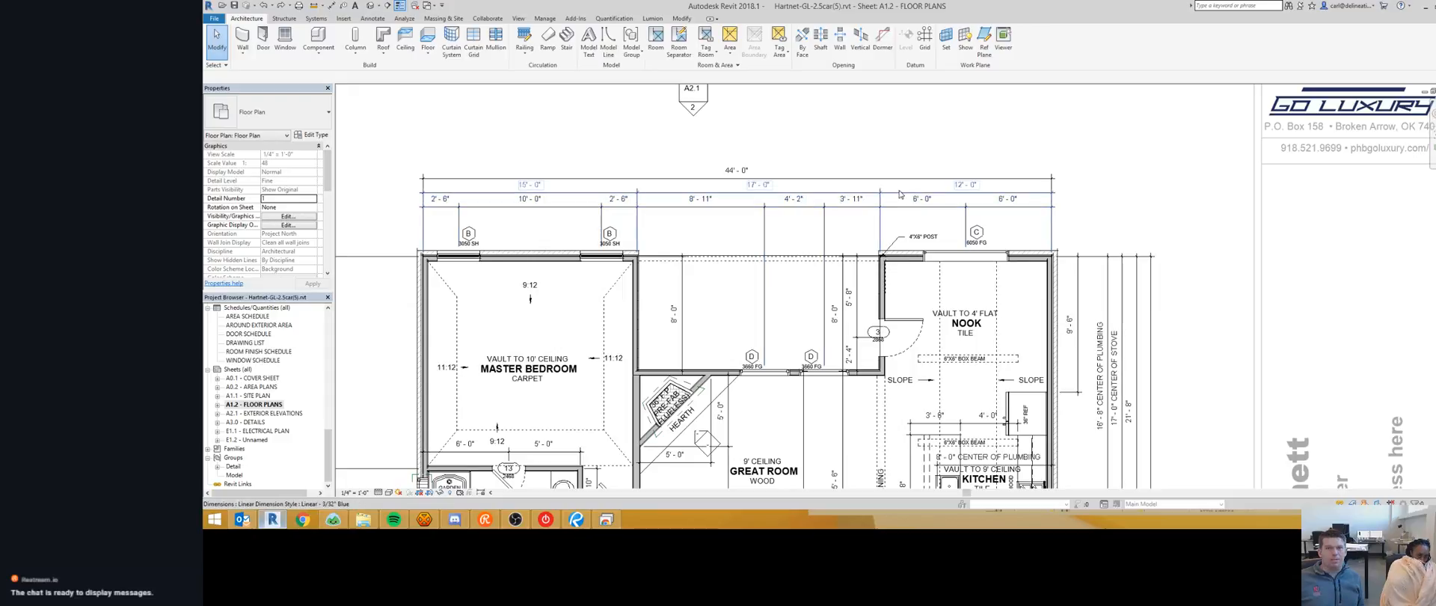
scroll(896, 192, "up", 1)
scroll(906, 176, "down", 2)
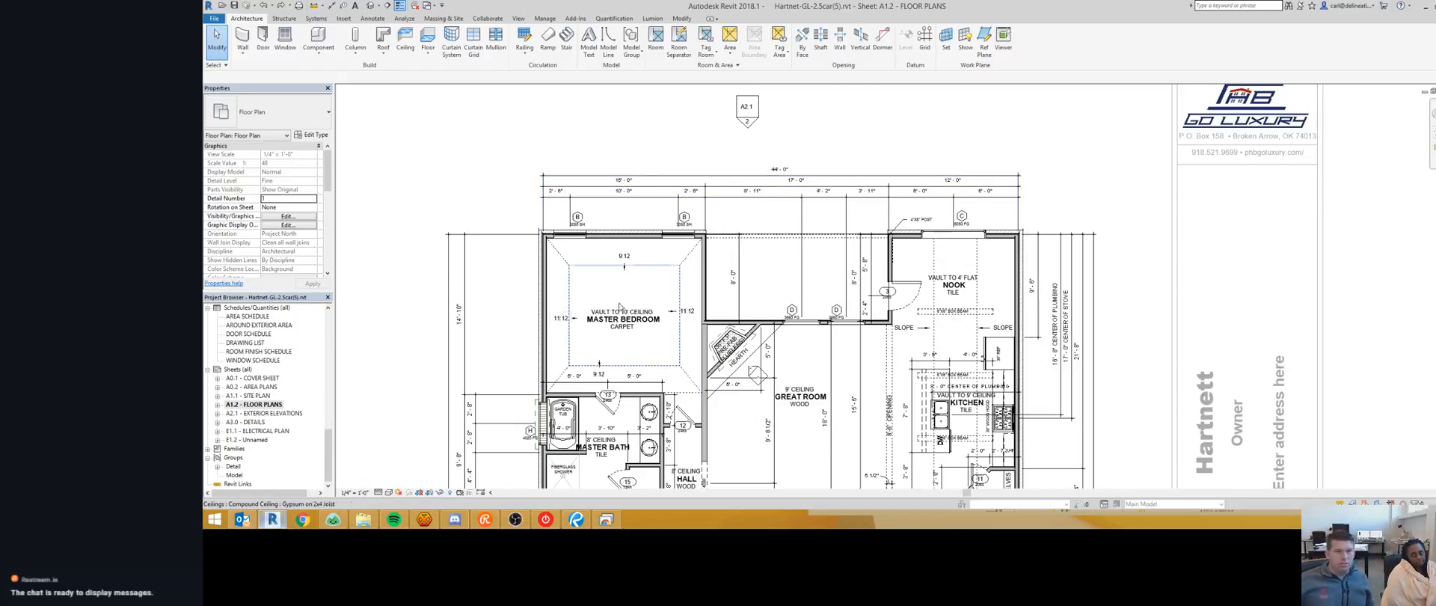
middle_click_drag(548, 238, 581, 129)
scroll(582, 126, "down", 1)
middle_click_drag(482, 315, 536, 237)
scroll(534, 238, "down", 1)
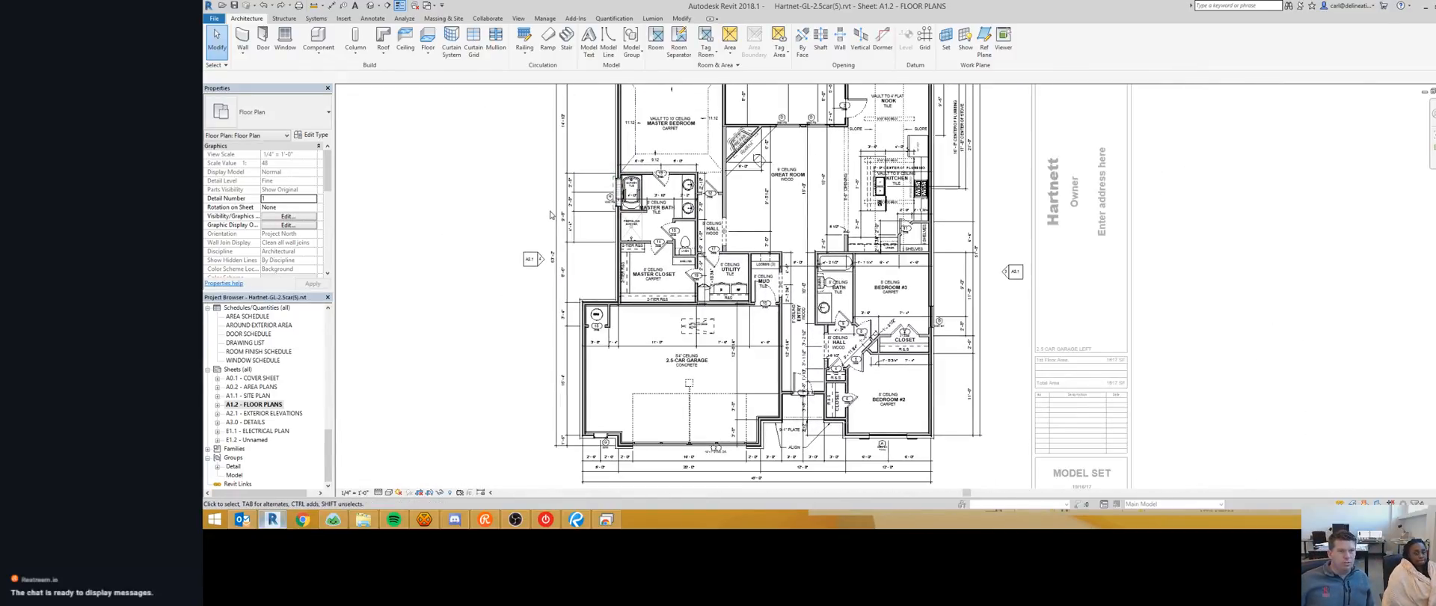
Step: Undo the last change to the exterior dimension strings along the master suite and garage side
left_click(556, 253)
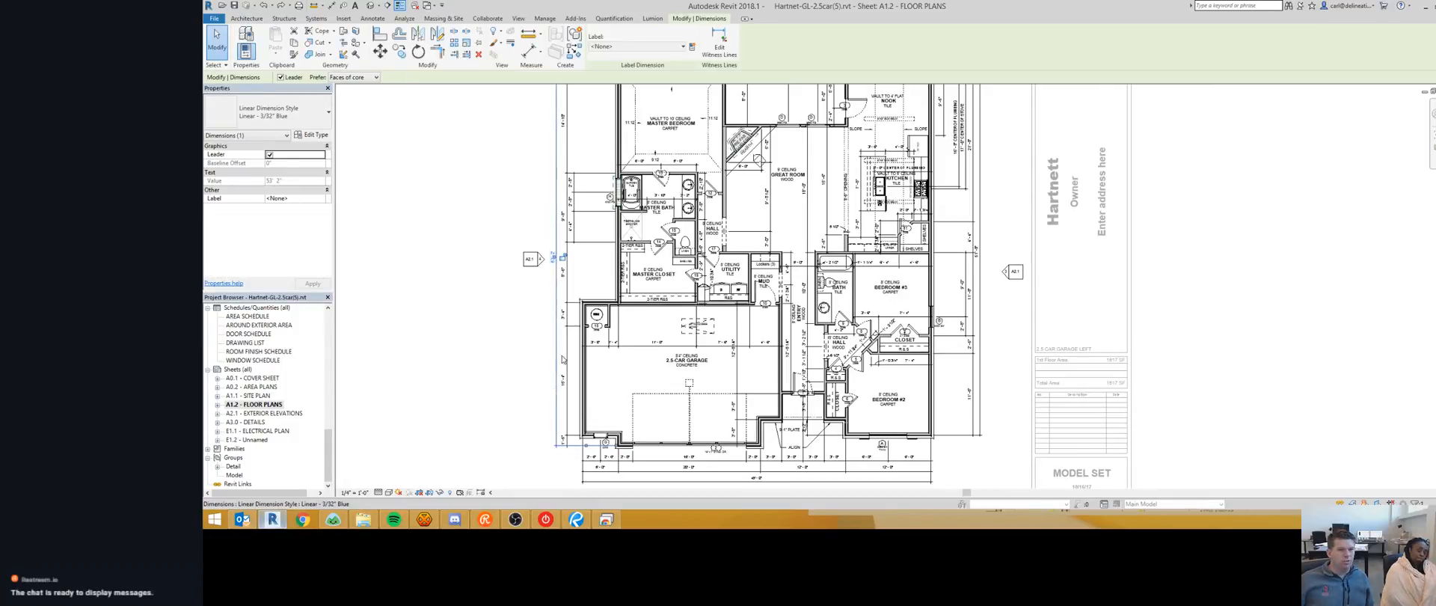
scroll(606, 445, "up", 4)
scroll(618, 450, "down", 4)
scroll(622, 113, "up", 5)
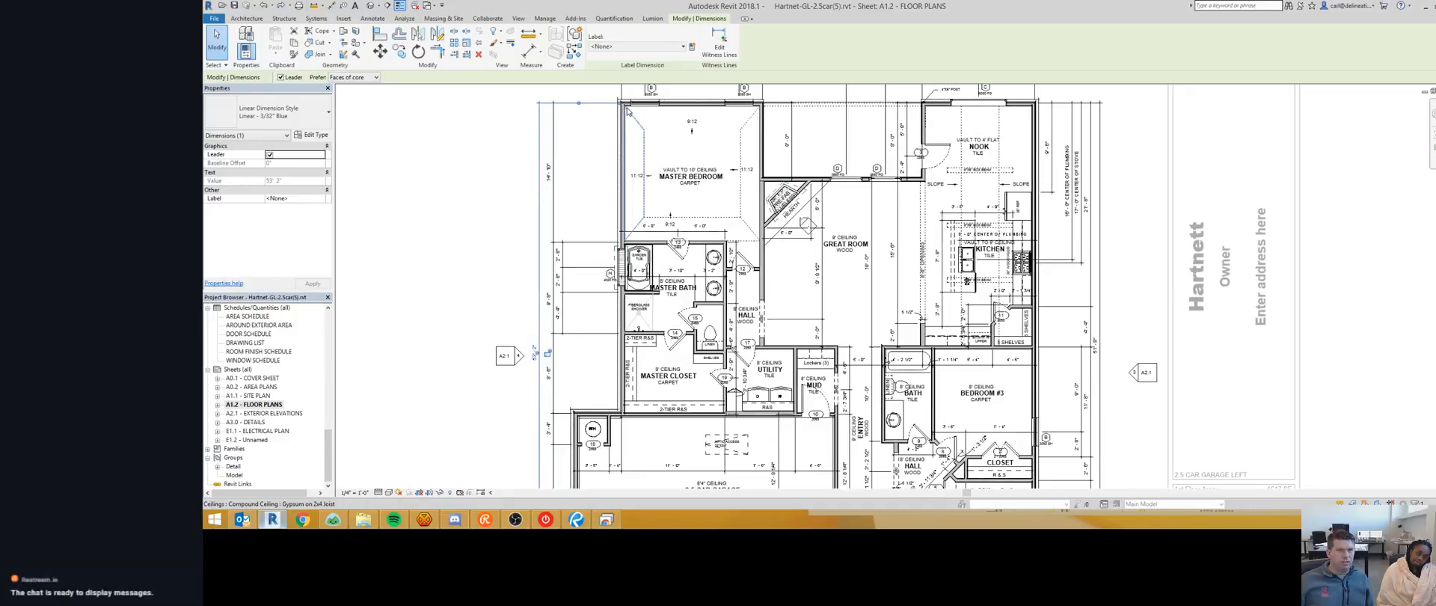
middle_click_drag(552, 217, 589, 187)
key("ctrl+z")
scroll(480, 215, "down", 2)
middle_click_drag(537, 360, 543, 302)
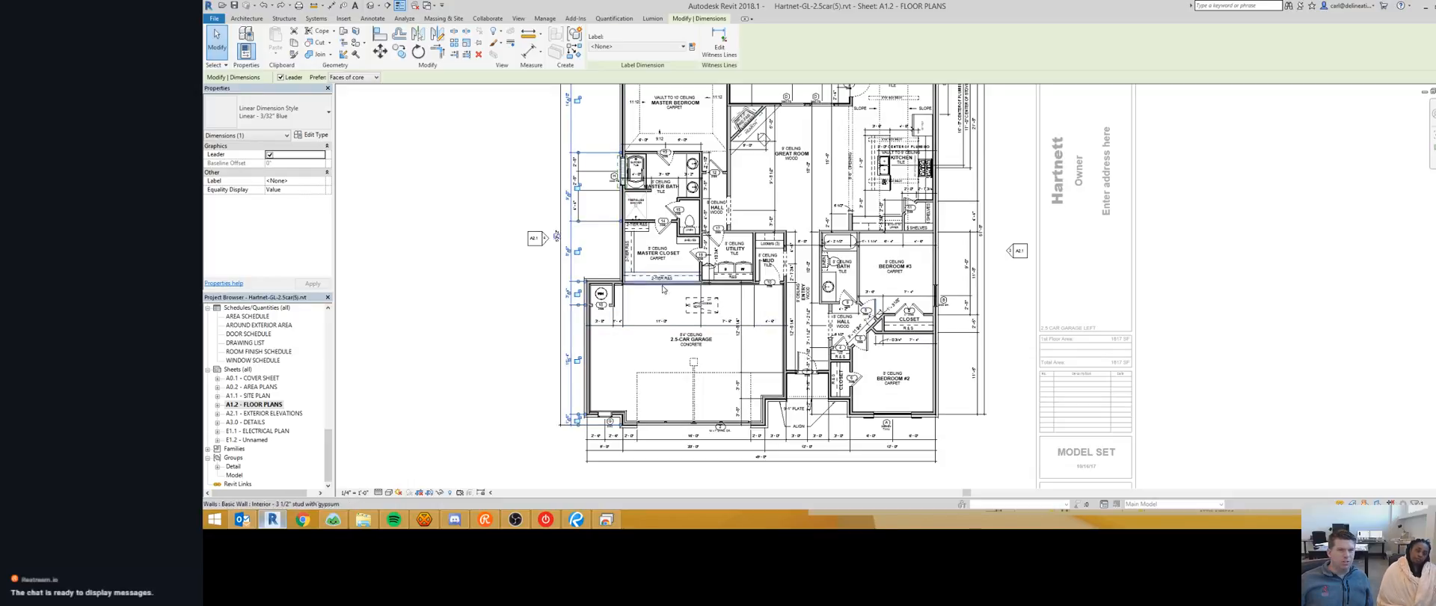
scroll(563, 272, "up", 2)
middle_click_drag(513, 226, 599, 270)
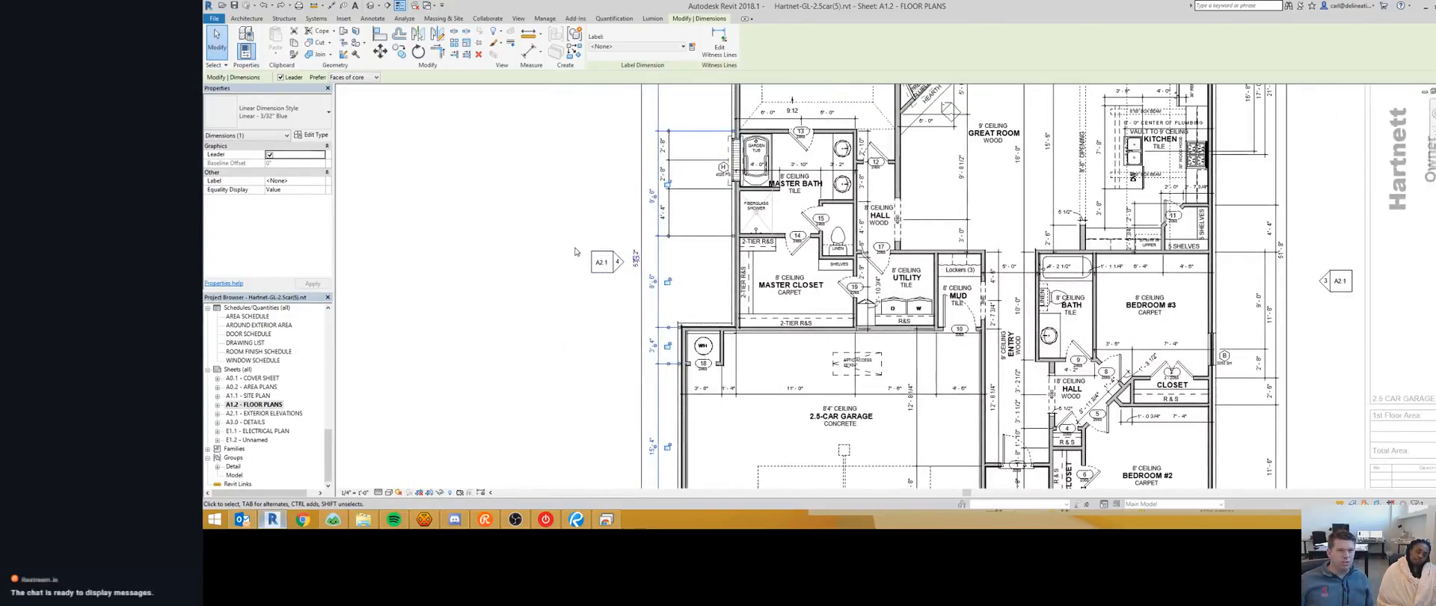
Step: Shift the segmented exterior string and the master bath dimensions closer to the house, making room for another string
key("Escape")
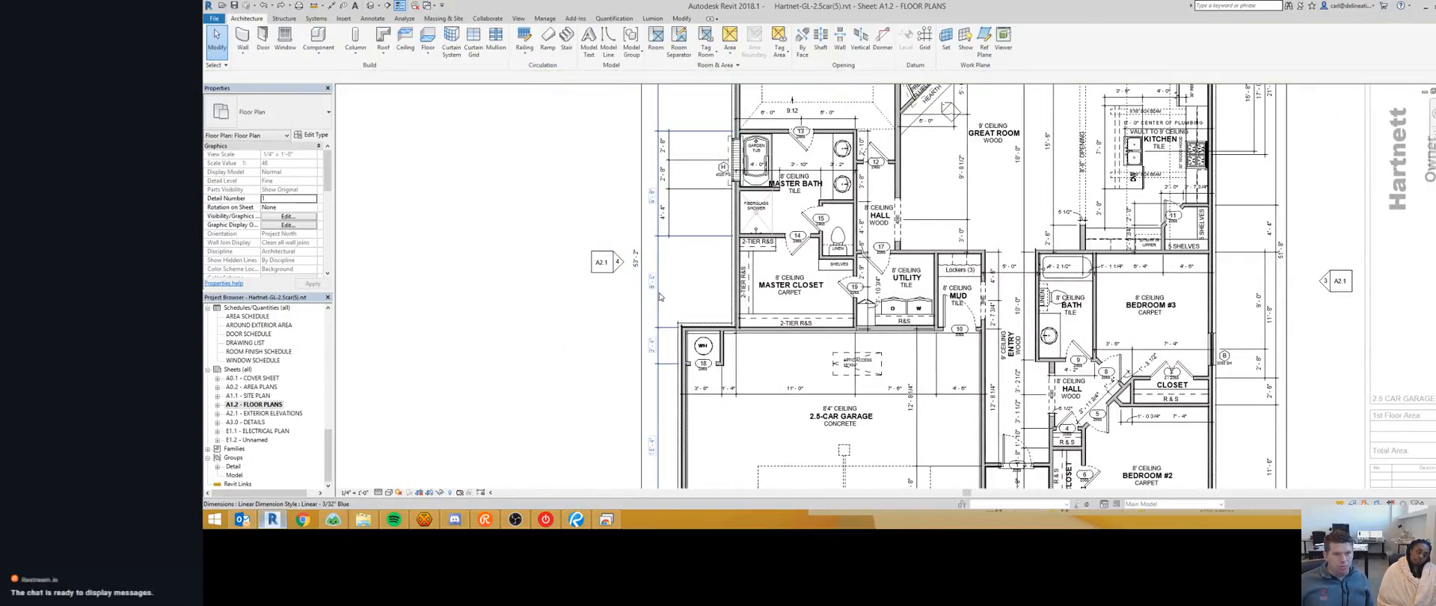
left_click(672, 178)
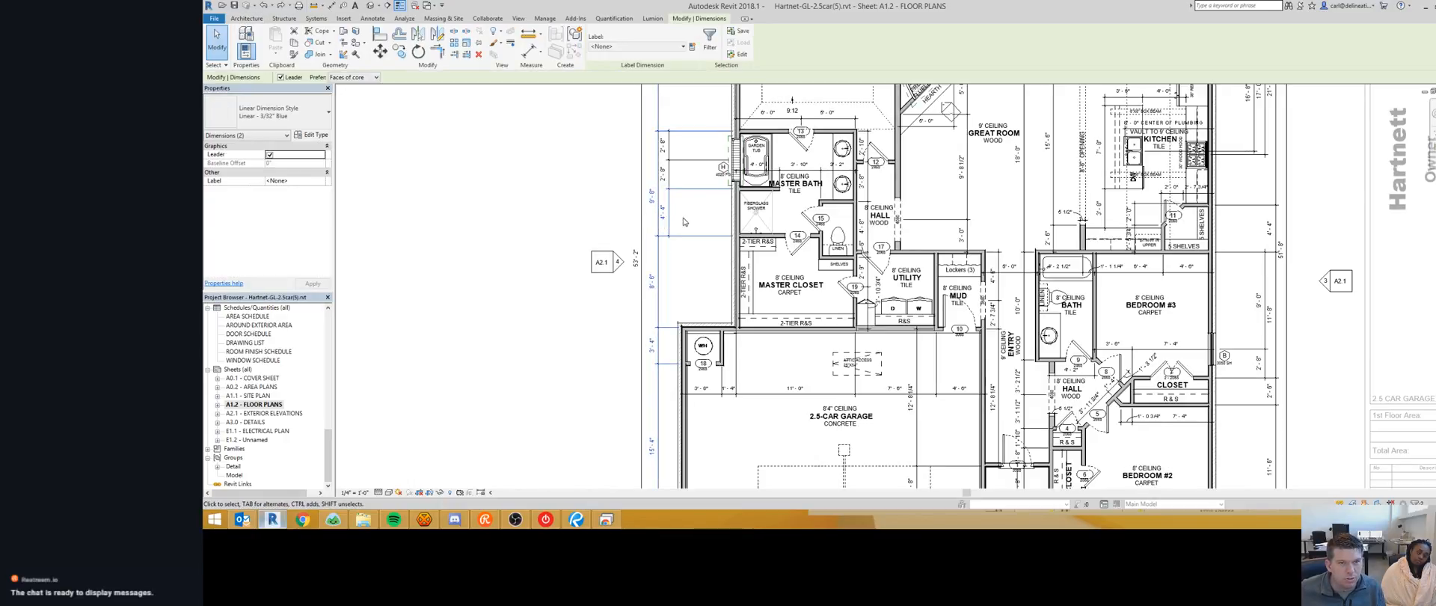
left_click(668, 210, "ctrl")
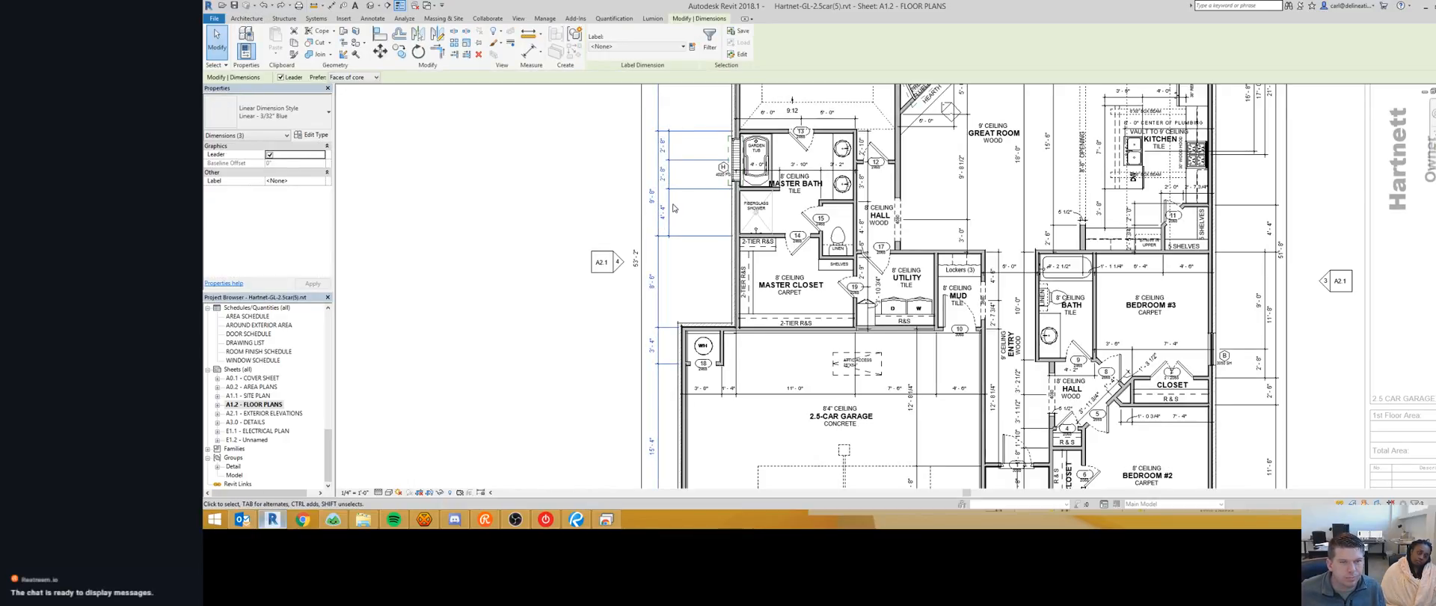
middle_click_drag(678, 251, 678, 189)
Step: Place an intermediate aligned dimension string from the garage front through its rear corner to the master bedroom's window wall, inside the overall dimension
key("d")
key("i")
middle_click_drag(748, 478, 777, 415)
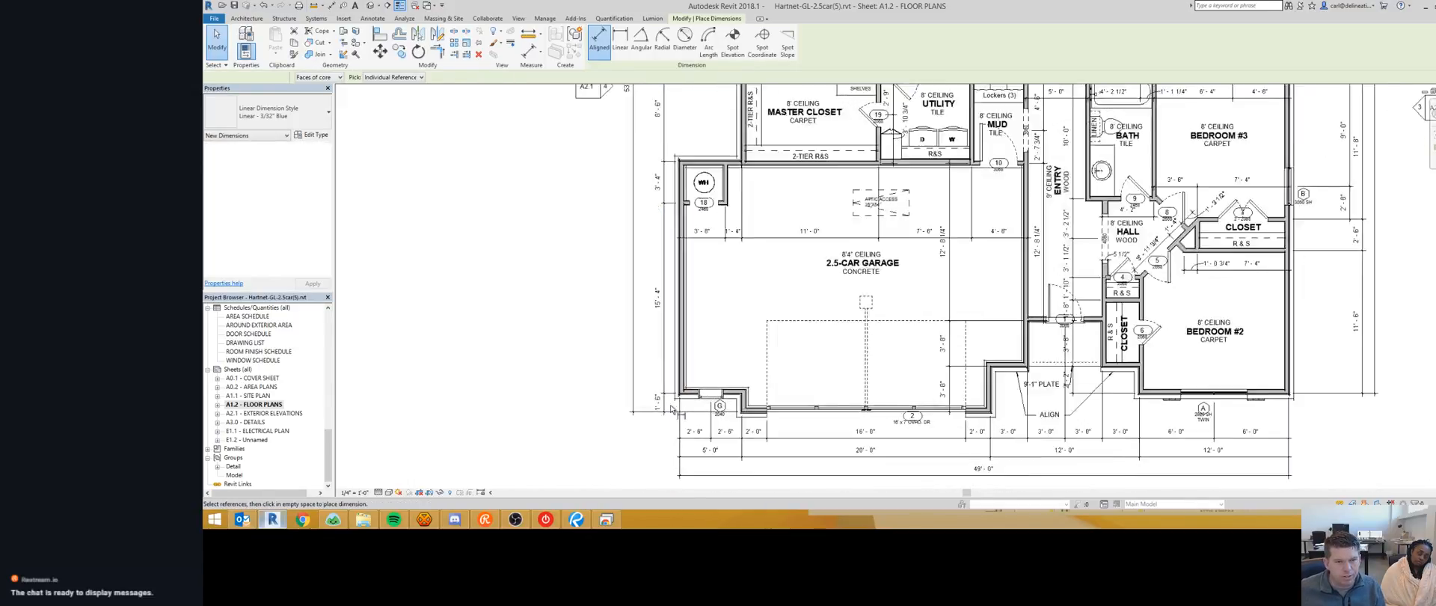
scroll(783, 417, "up", 3)
scroll(784, 417, "down", 5)
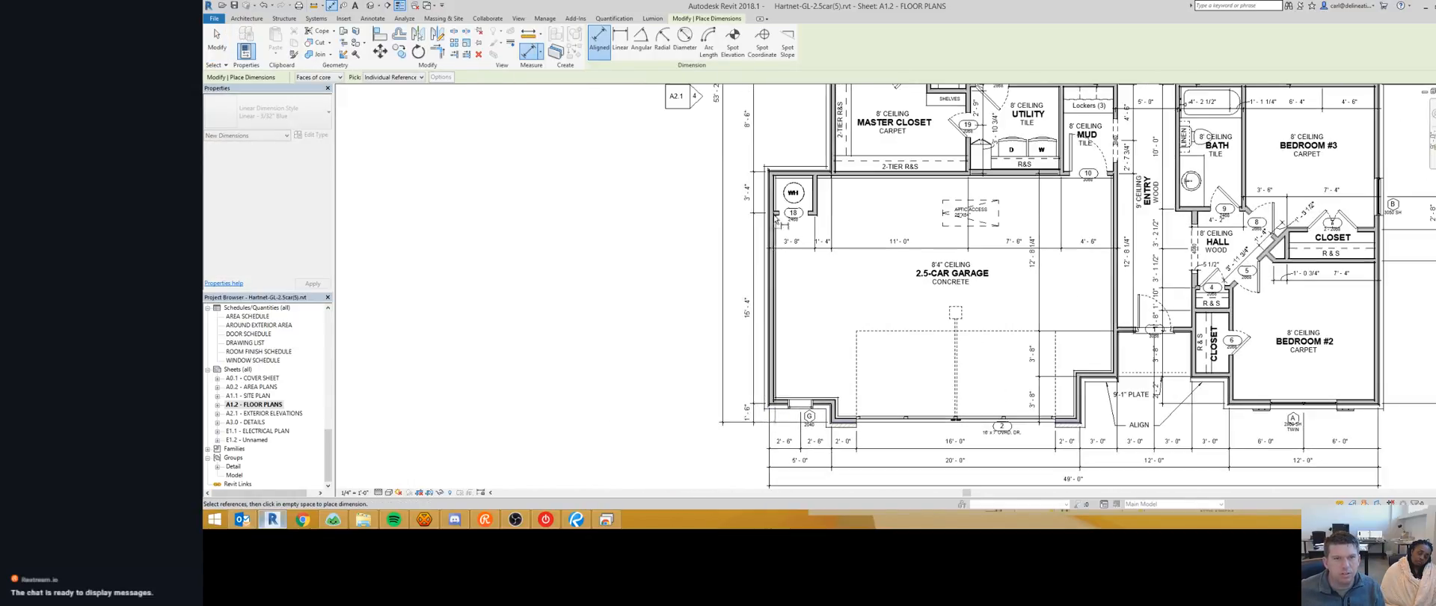
scroll(789, 172, "up", 2)
scroll(787, 196, "down", 3)
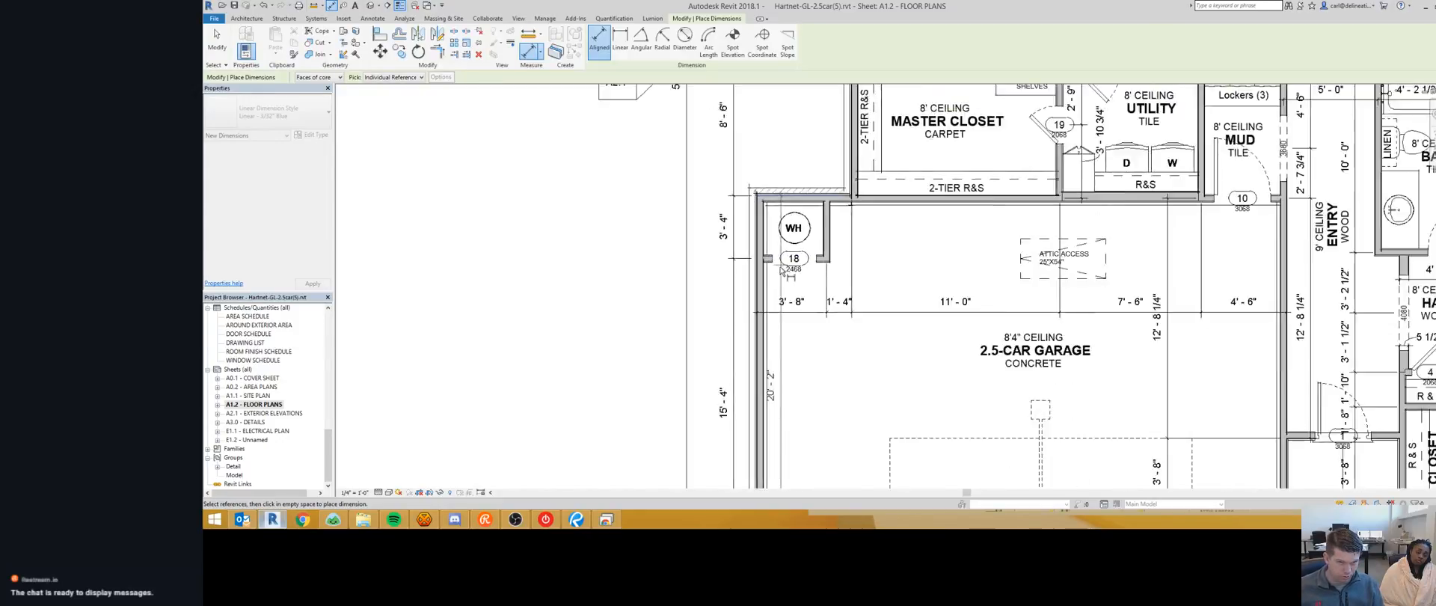
middle_click_drag(788, 196, 824, 371)
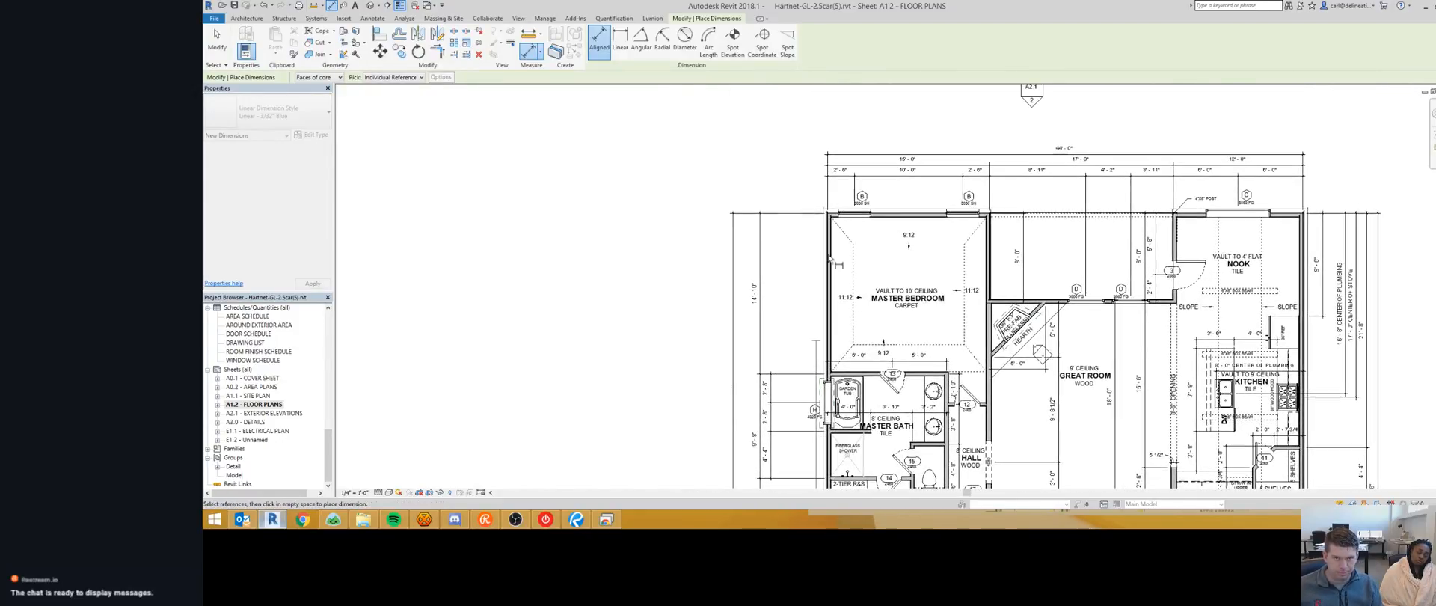
scroll(848, 204, "up", 3)
scroll(859, 223, "down", 1)
scroll(860, 224, "down", 2)
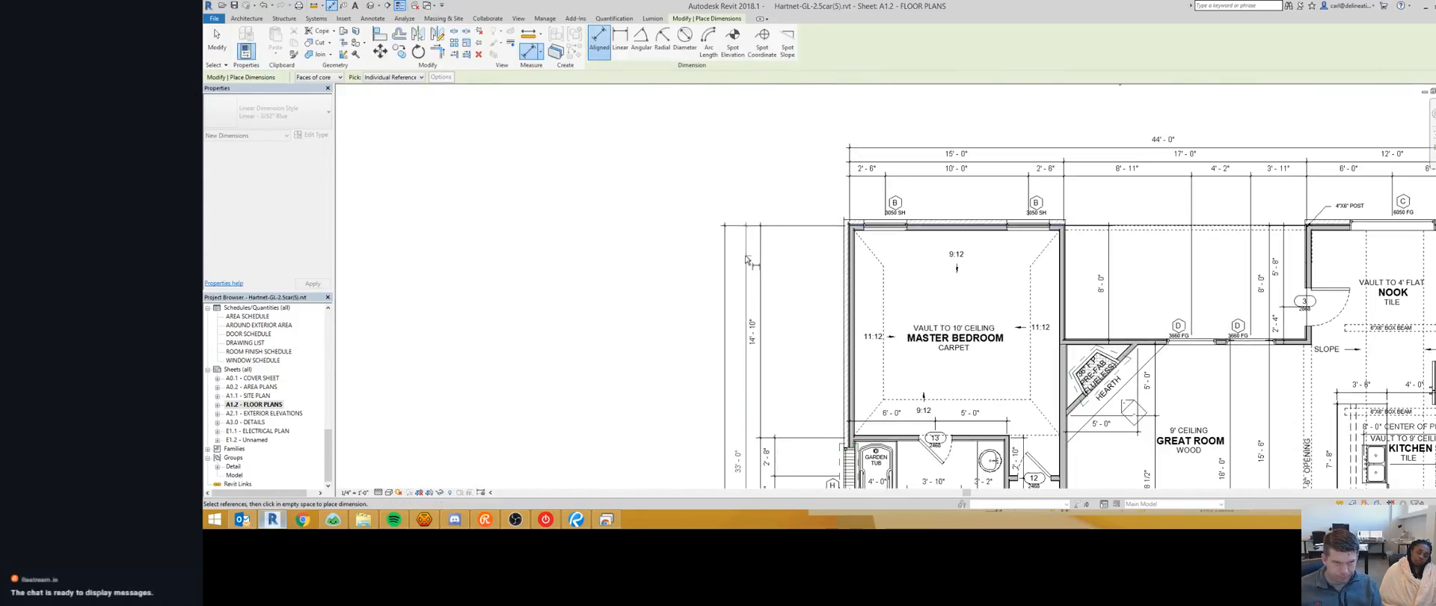
scroll(711, 299, "down", 3)
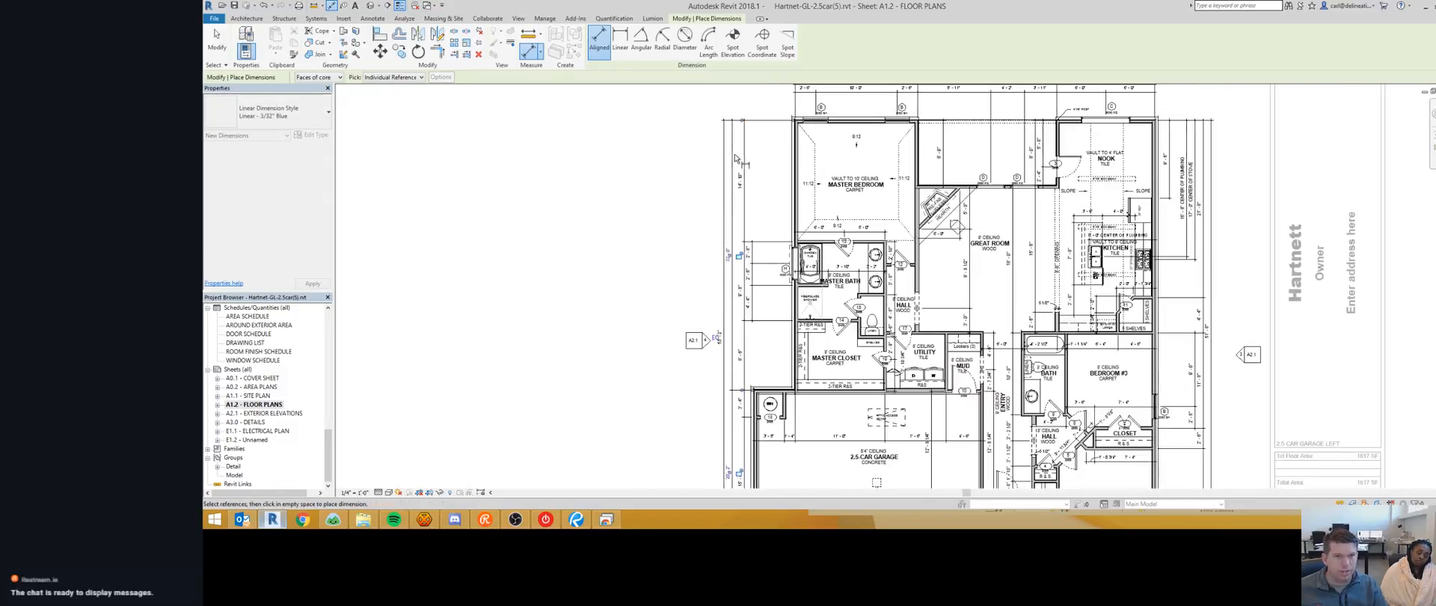
key("Escape")
Step: Check the intermediate dimension string along the garage and master suite, and undo it together with the shift of the inner strings
scroll(661, 336, "down", 2)
scroll(666, 336, "up", 4)
middle_click_drag(708, 451, 675, 349)
scroll(675, 349, "down", 2)
scroll(667, 333, "up", 4)
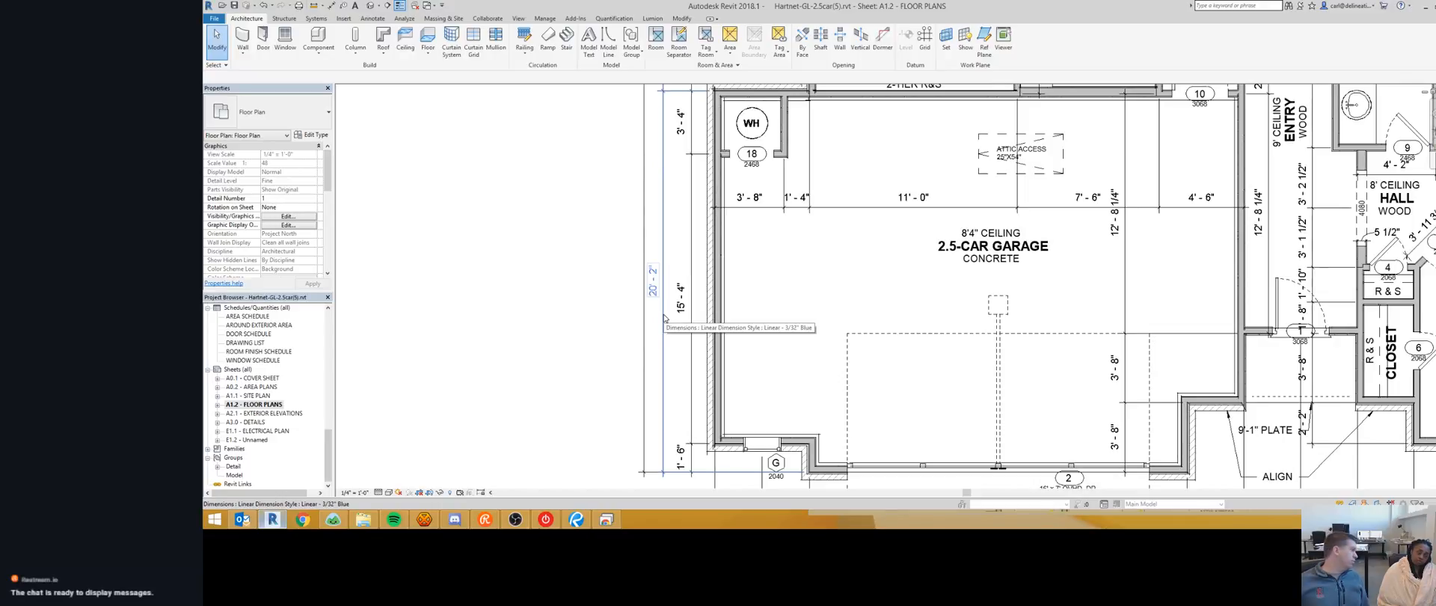
scroll(664, 318, "down", 2)
mouse_move(655, 208)
middle_mouse_down()
mouse_move(735, 326)
mouse_move(717, 430)
middle_mouse_up()
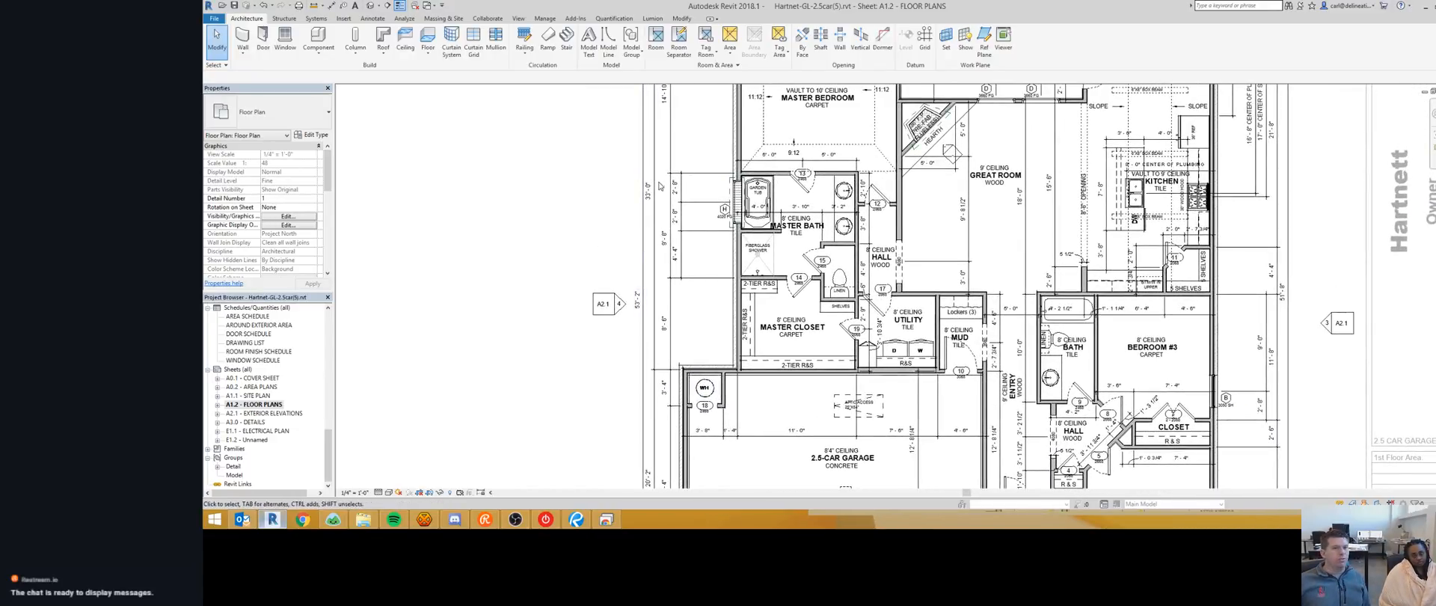
scroll(647, 330, "up", 4)
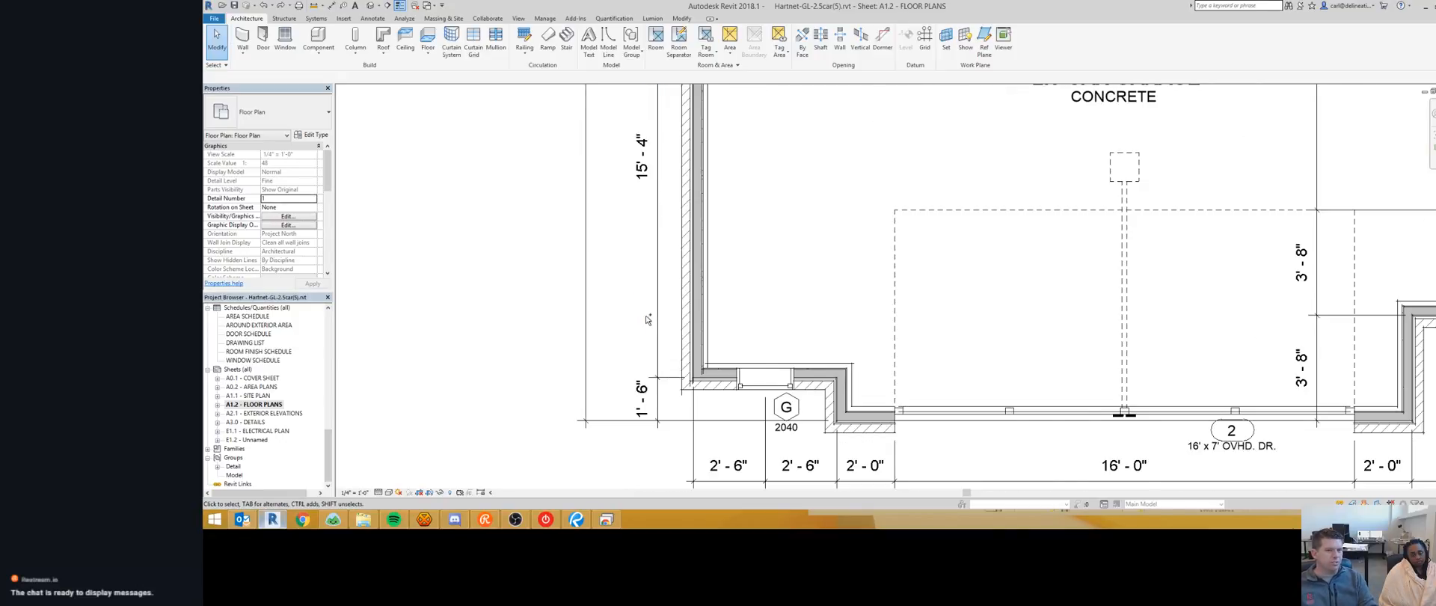
scroll(649, 344, "down", 4)
scroll(648, 345, "down", 2)
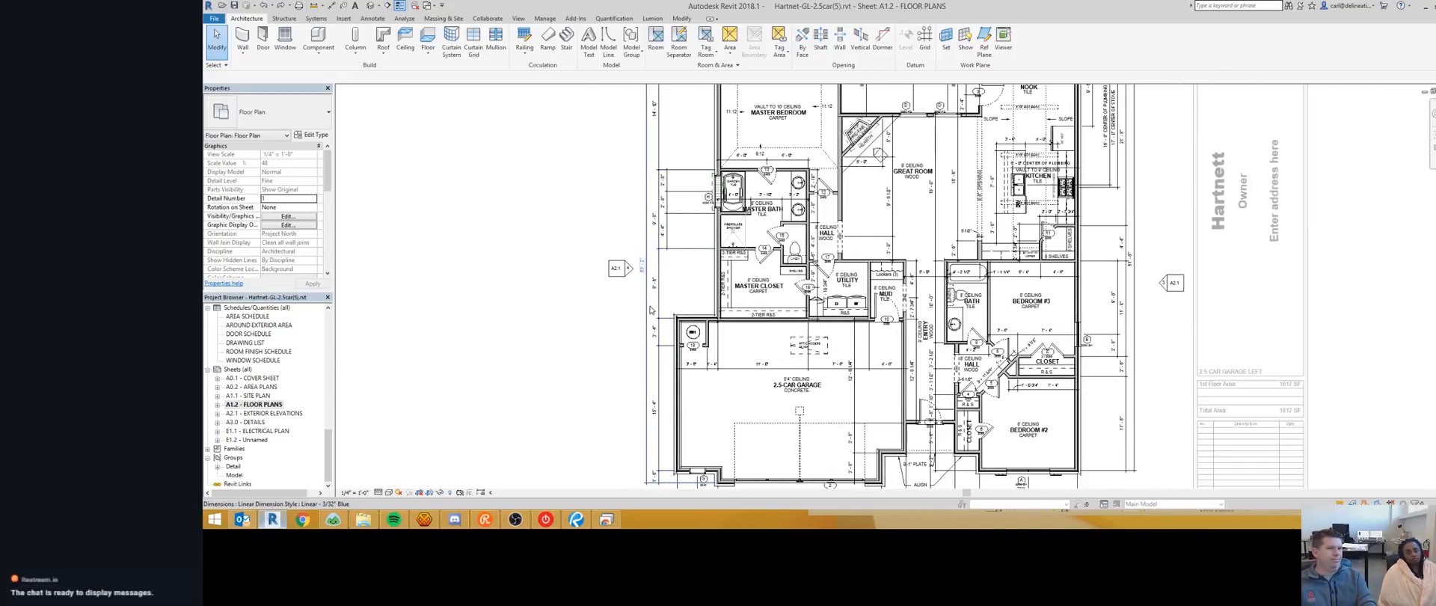
Step: Move the overall dimension beside the master suite and garage closer to the segmented string
left_click(646, 221)
scroll(646, 221, "up", 3)
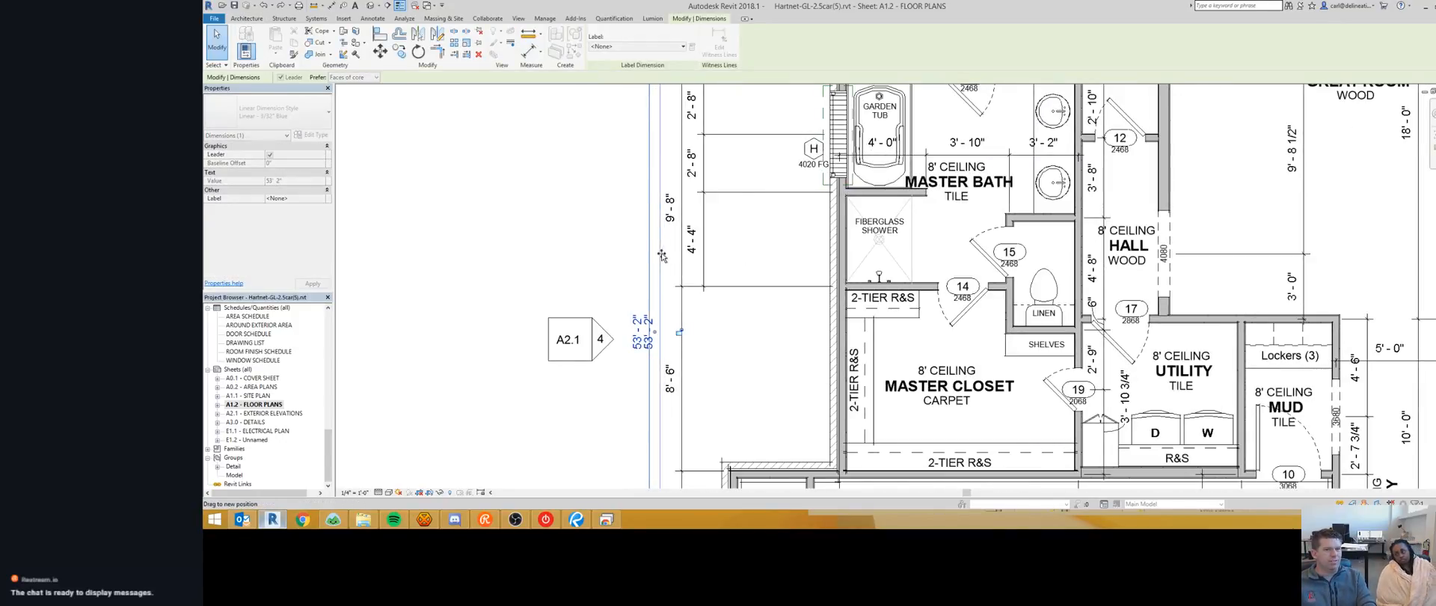
left_click_drag(649, 259, 660, 258)
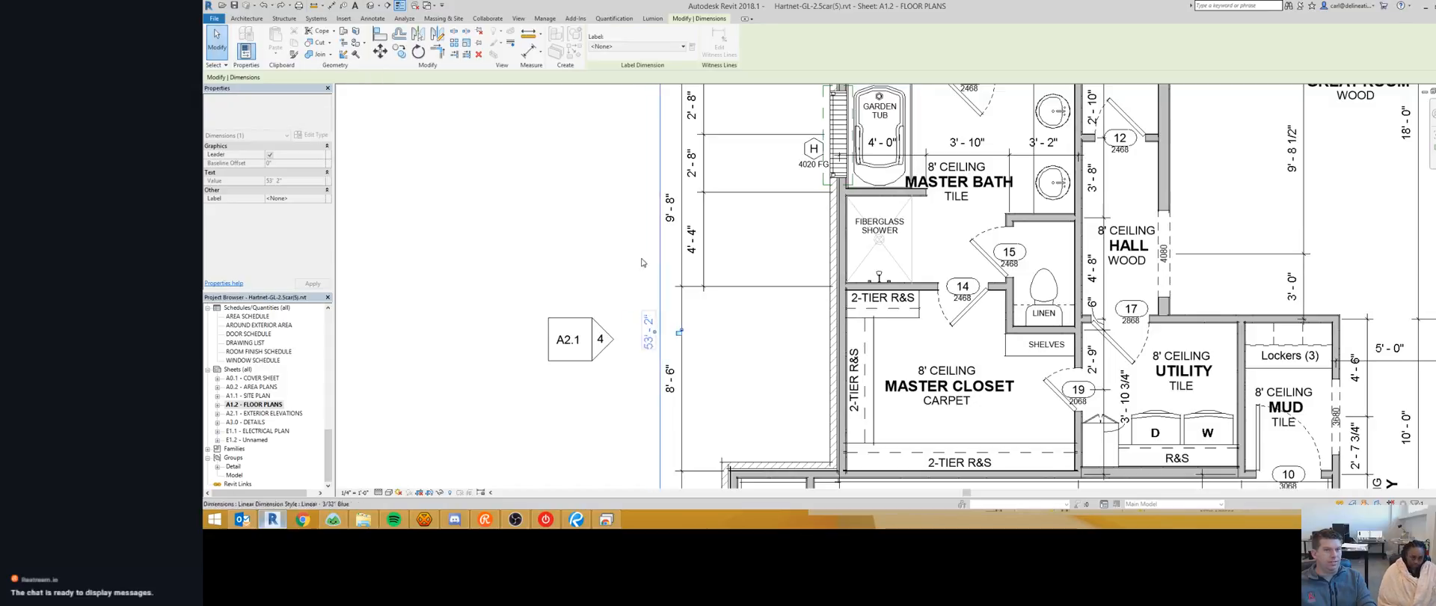
scroll(612, 257, "down", 3)
scroll(611, 256, "down", 3)
key("Escape")
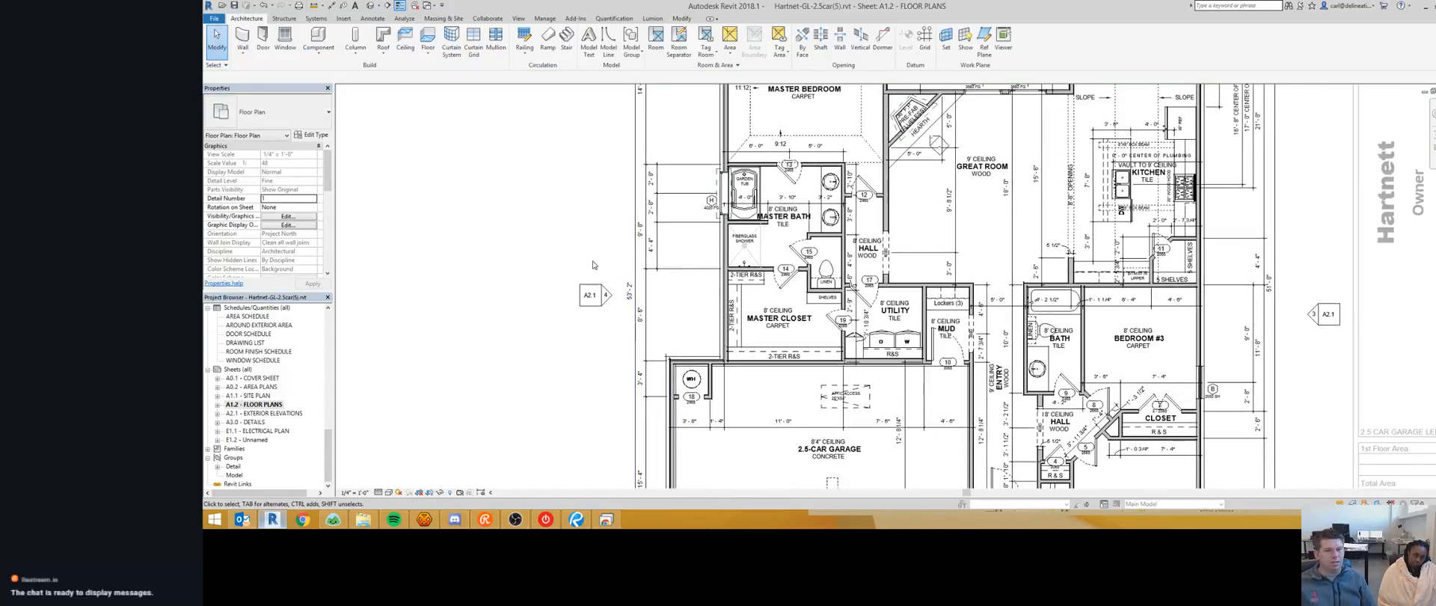
Step: Examine the dimension strings beside bedroom #3 and the references of window H's dimension at the garden tub and shower wall
scroll(644, 285, "down", 2)
scroll(943, 316, "up", 3)
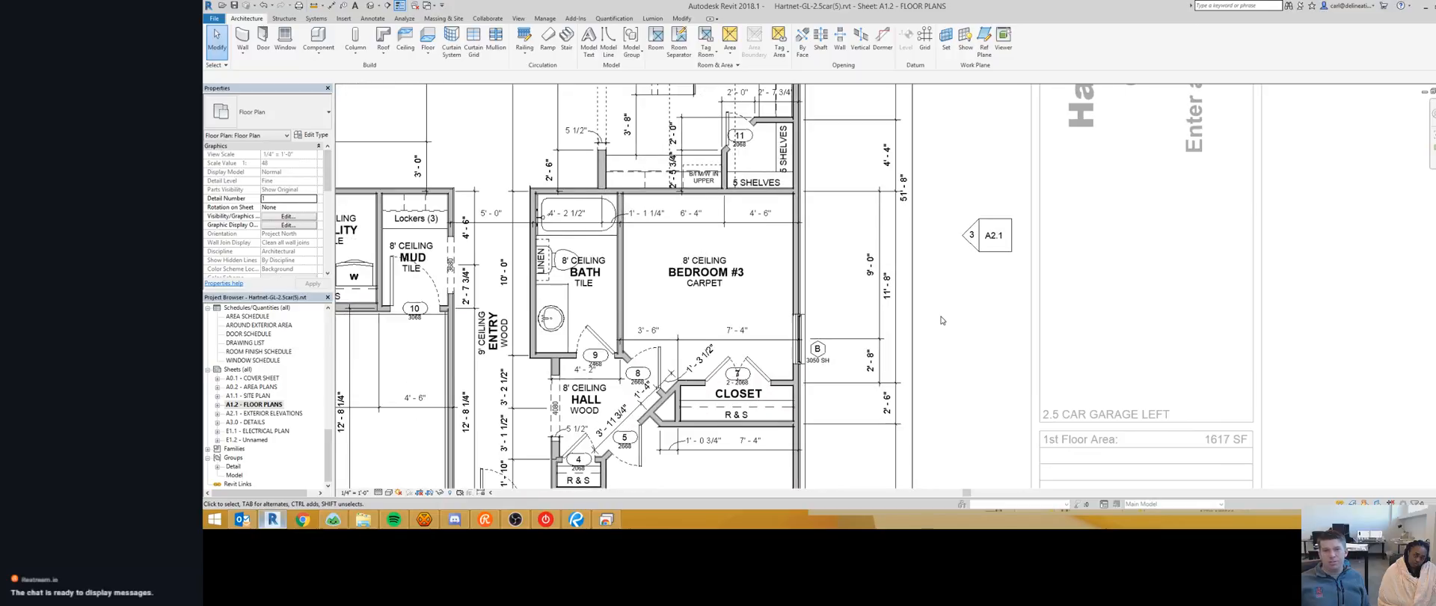
scroll(742, 353, "down", 3)
scroll(680, 273, "up", 3)
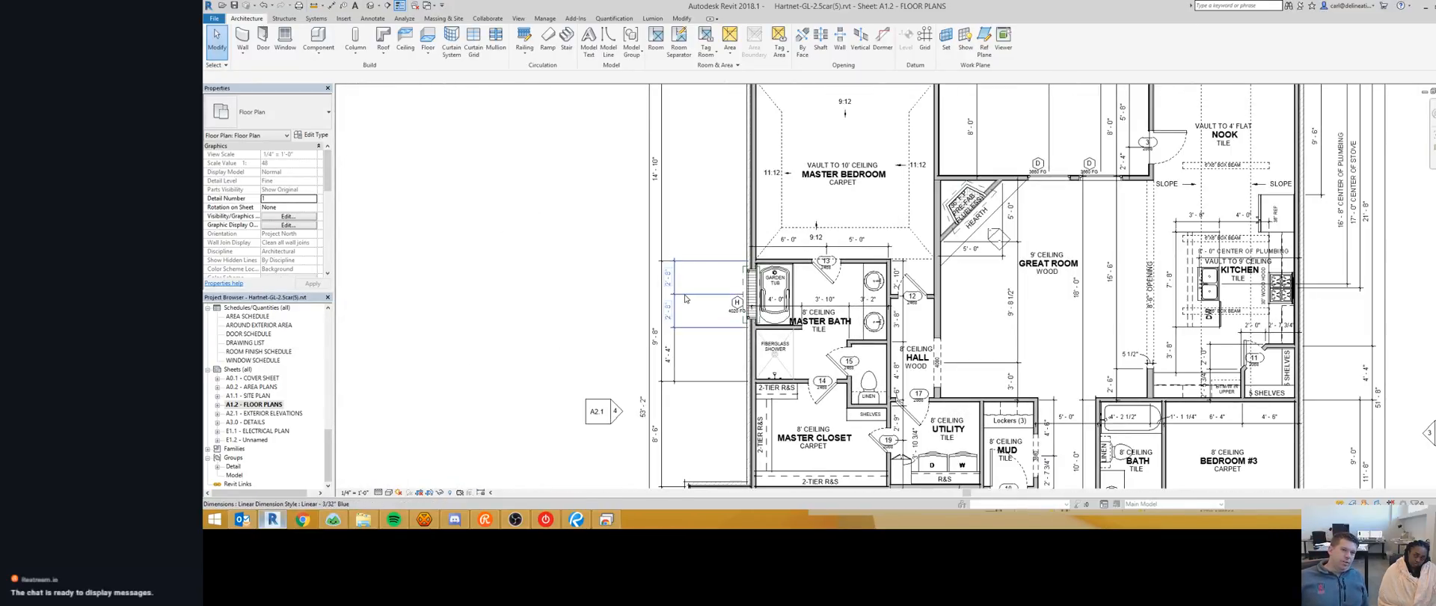
left_click(686, 303)
scroll(755, 330, "up", 5)
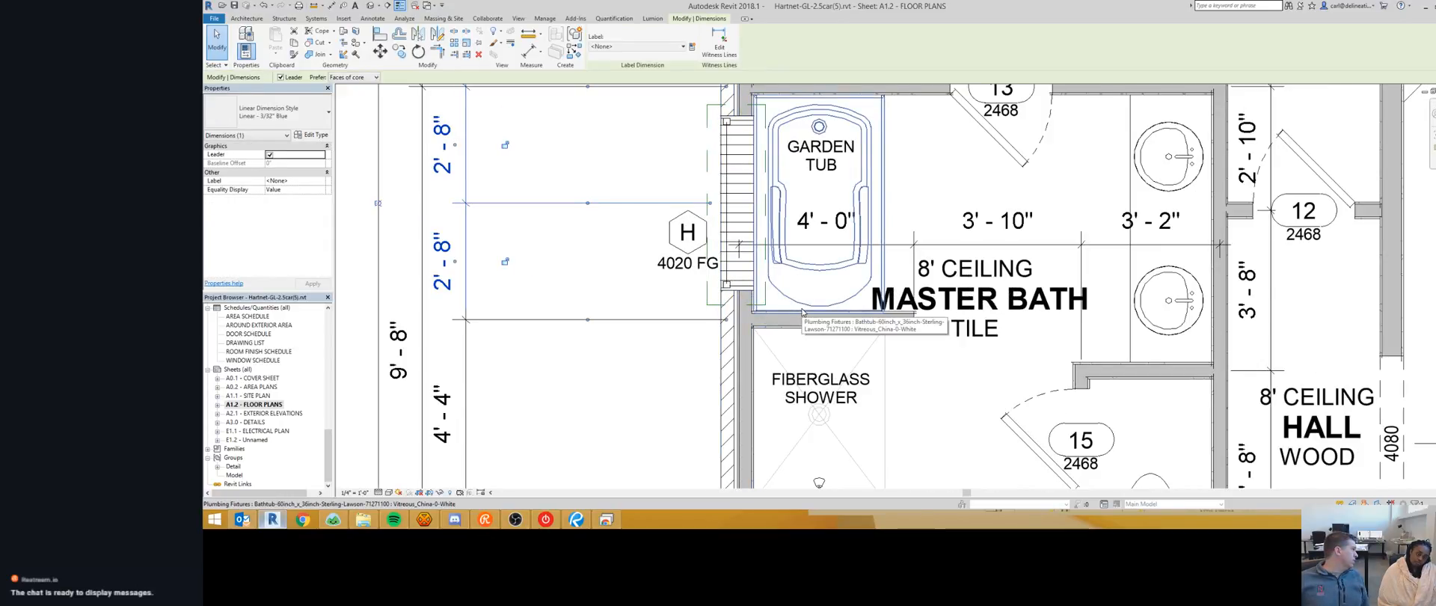
scroll(803, 311, "down", 4)
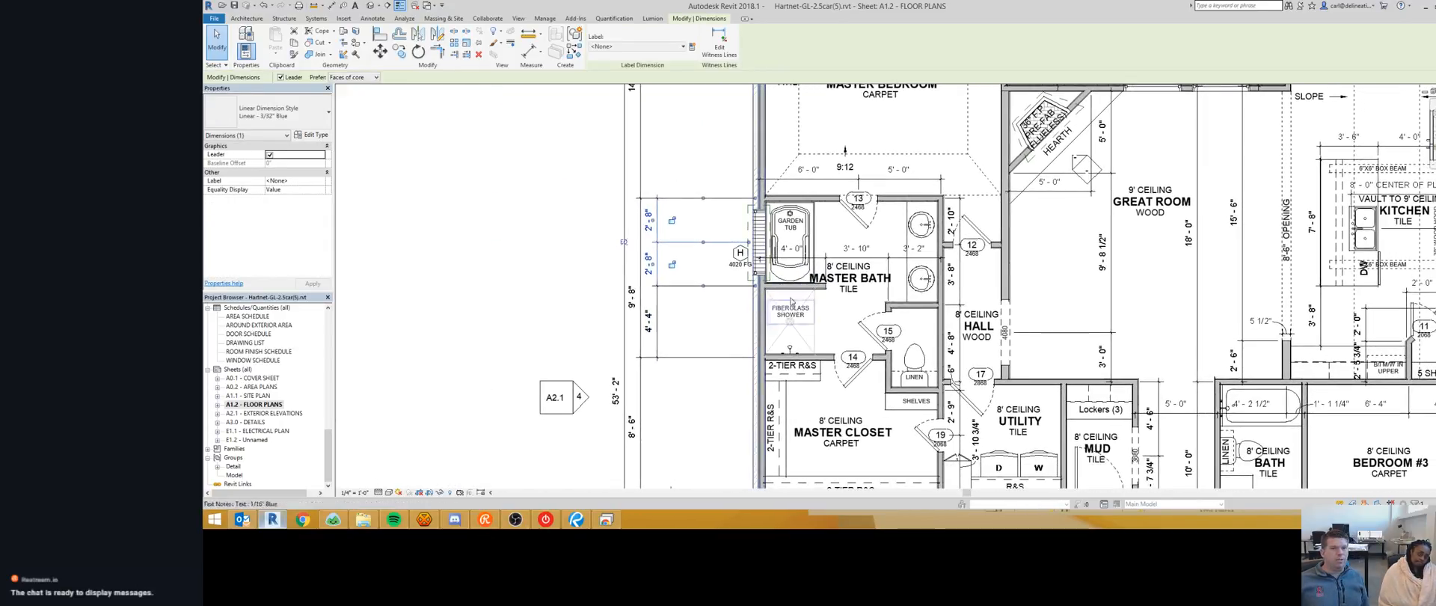
left_click(791, 285)
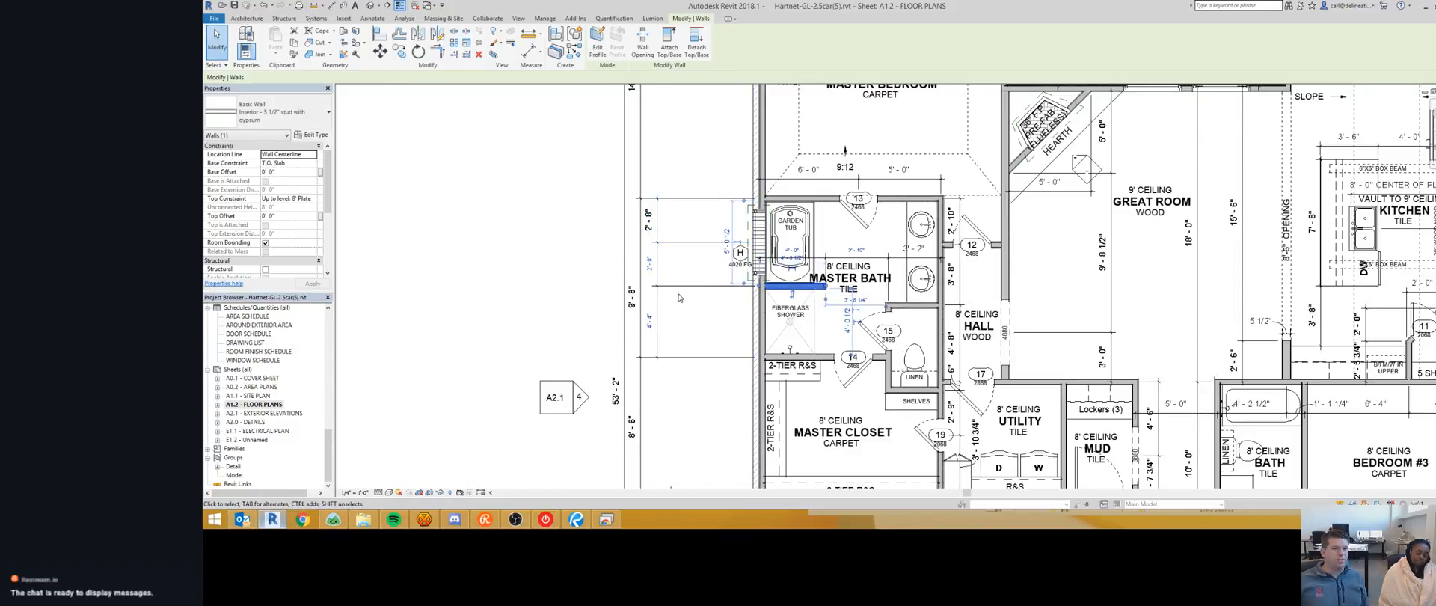
scroll(676, 296, "down", 1)
middle_click_drag(676, 296, 678, 278)
key("Escape")
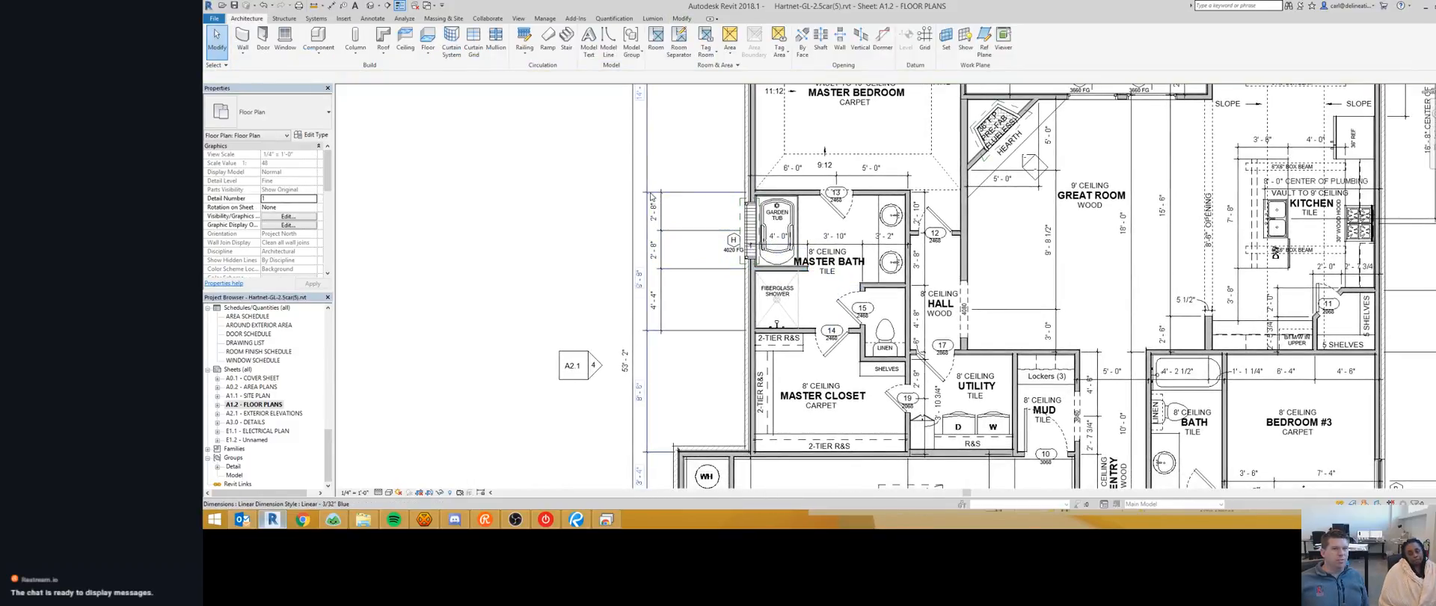
Step: Extend window H's dimension string by adding a witness line at the master bedroom's exterior wall holding the B windows
middle_click_drag(651, 204, 659, 329)
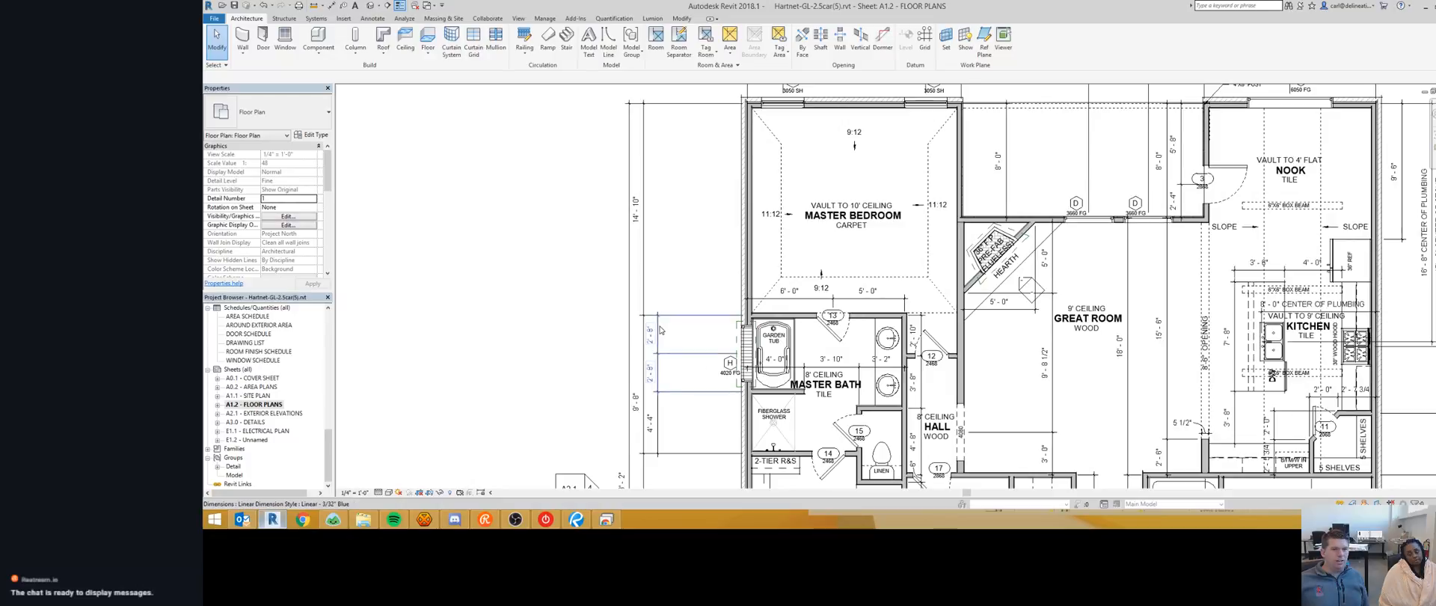
left_click(658, 329)
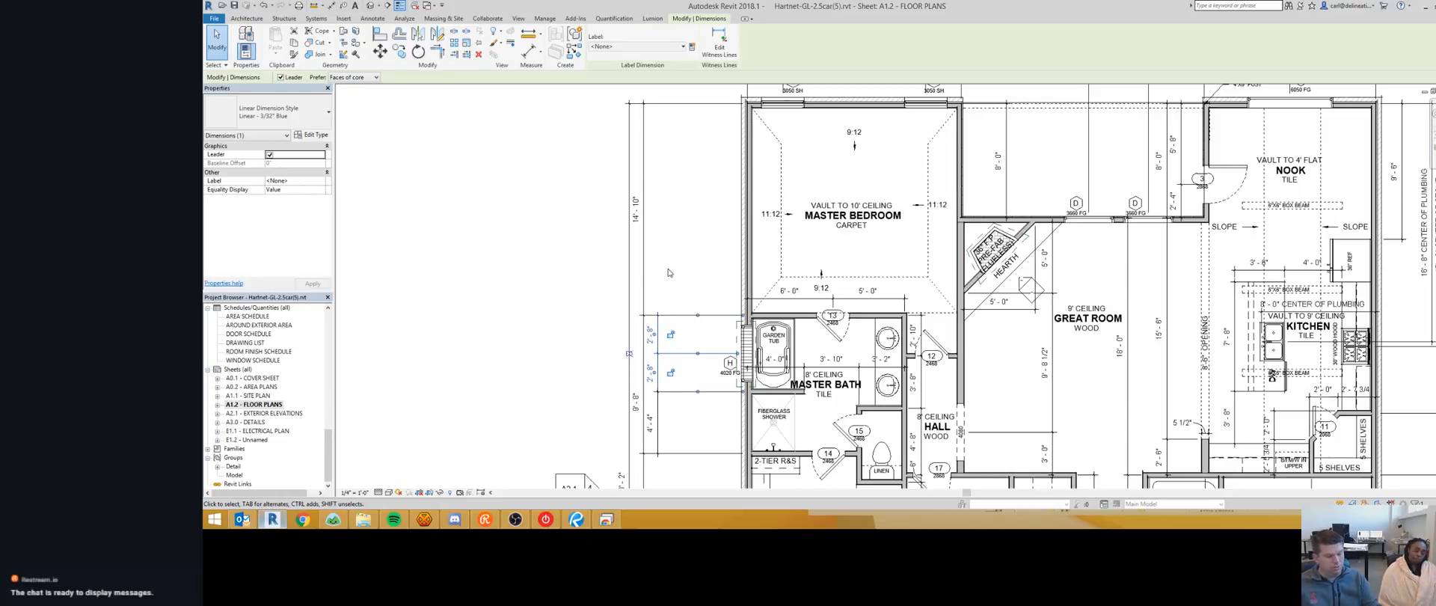
middle_click_drag(725, 269, 725, 288)
key("d")
key("i")
scroll(759, 122, "up", 3)
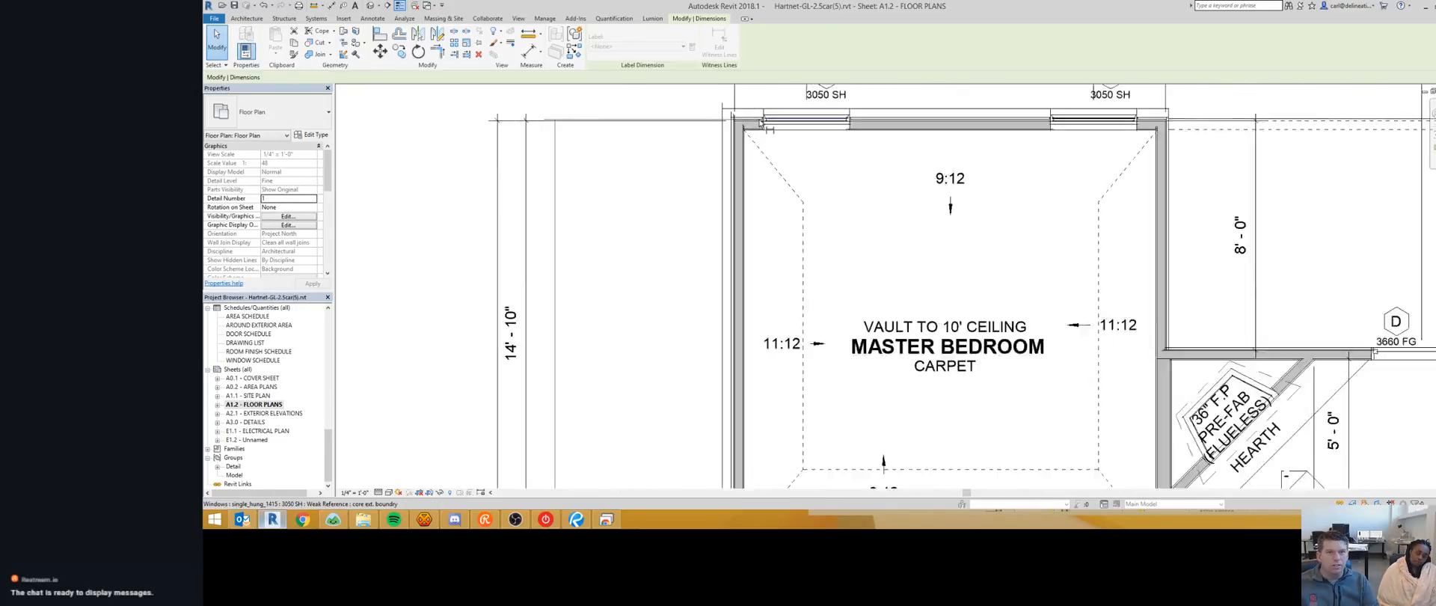
scroll(759, 120, "up", 1)
left_click(758, 121)
scroll(667, 218, "down", 2)
left_click(604, 334)
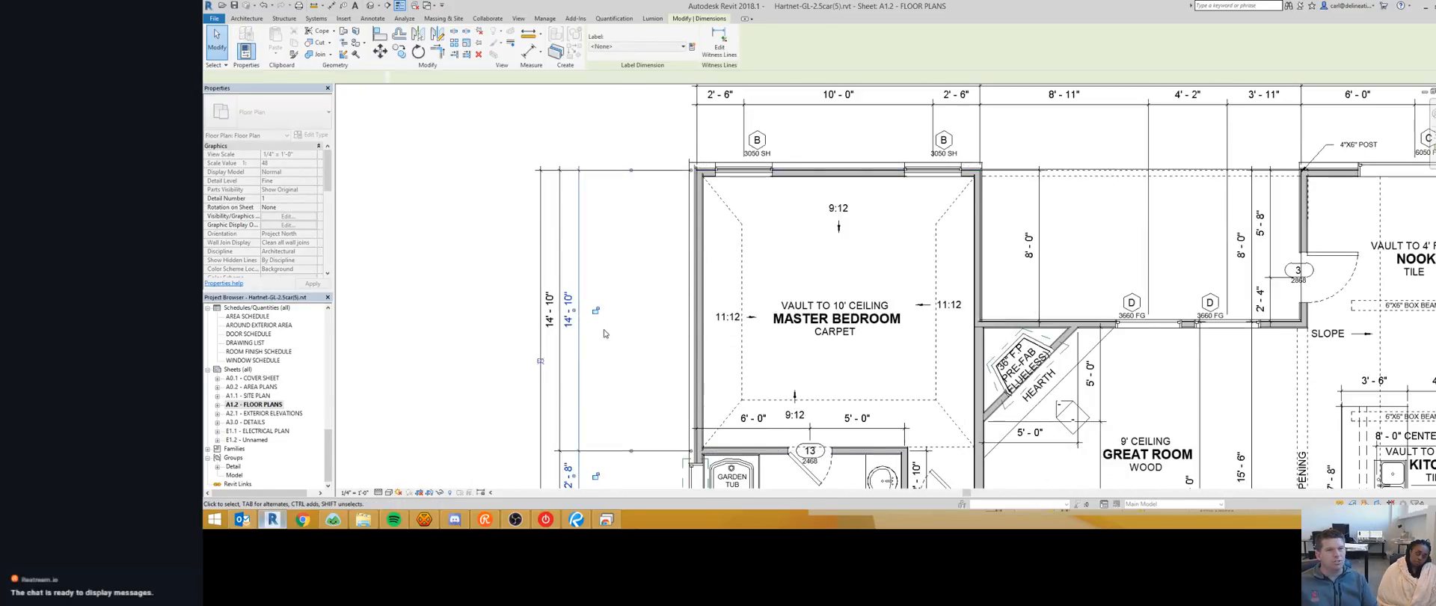
scroll(605, 334, "down", 2)
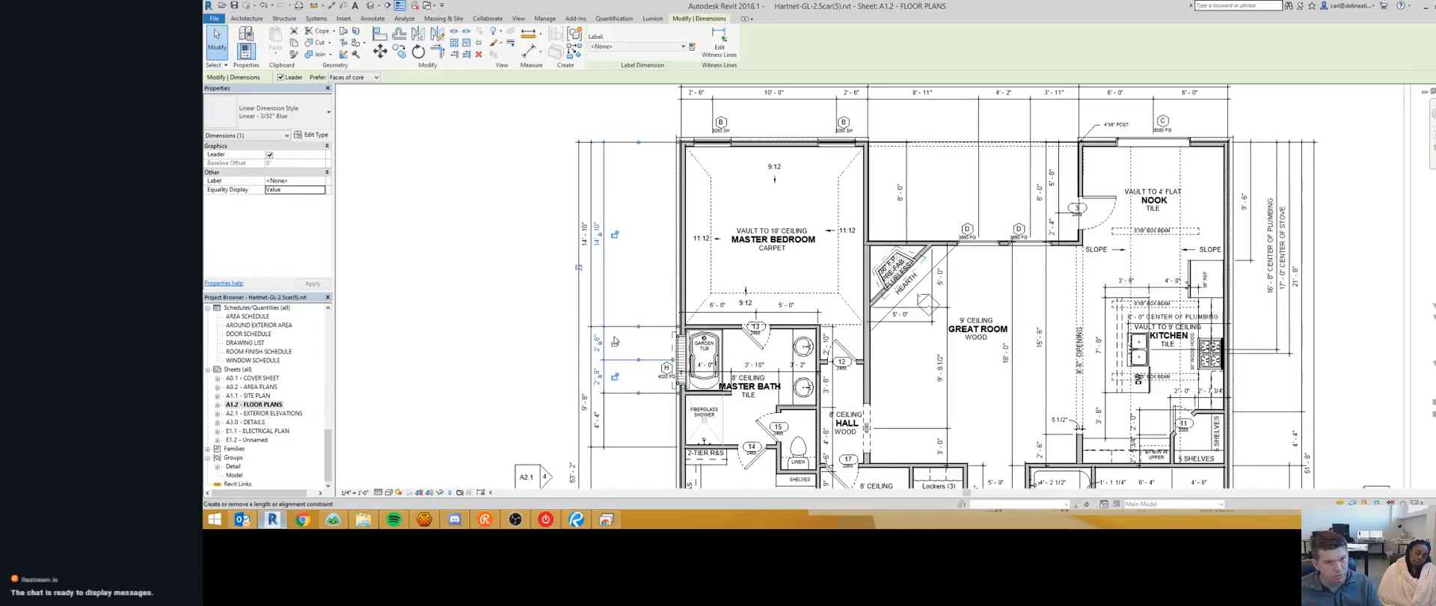
key("Escape")
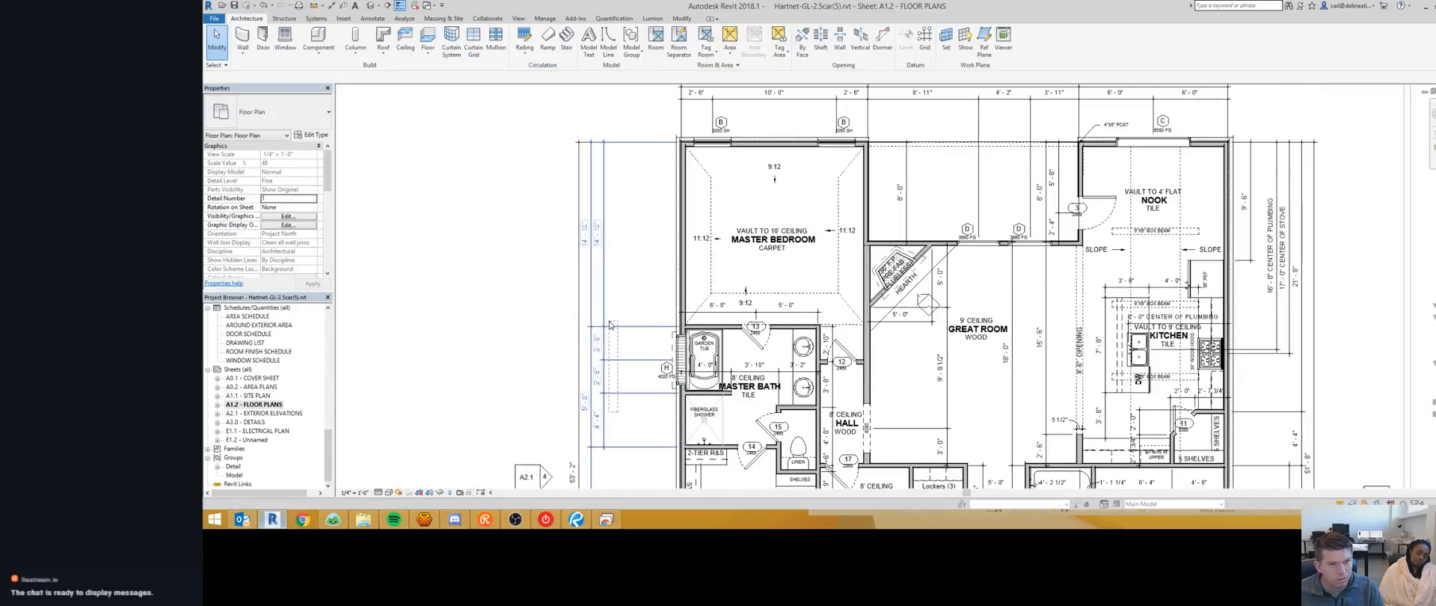
Step: Delete the inner dimension string that runs beside the master bedroom and past window H
left_click(604, 406)
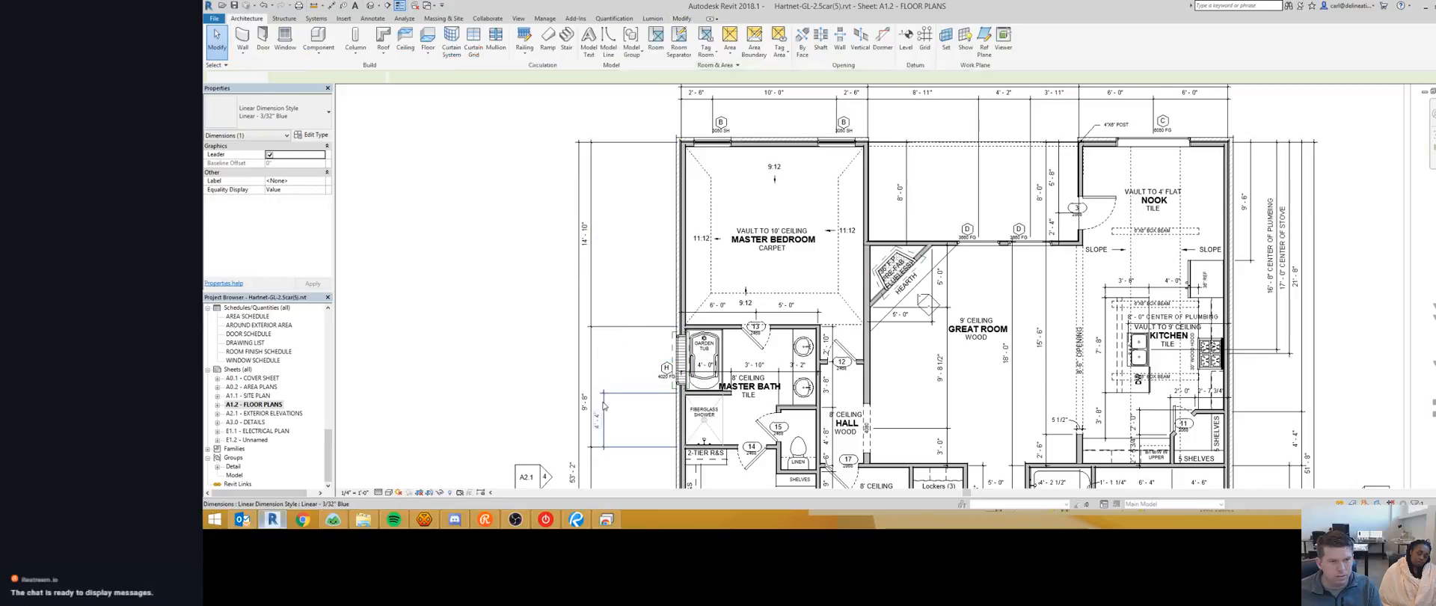
key("Escape")
key("Escape")
key("Escape")
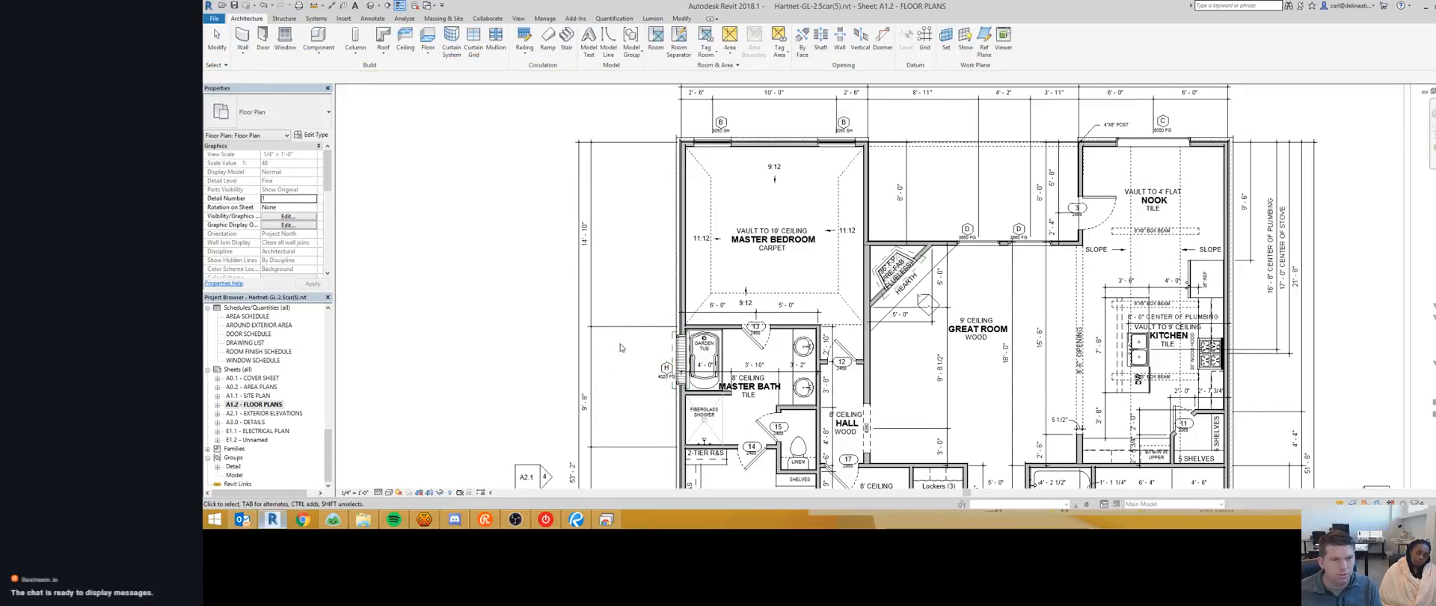
Step: Begin a new aligned dimension string at the master bedroom's exterior wall holding the B windows and reference the wall with door 13
scroll(639, 262, "down", 5)
mouse_move(633, 371)
middle_mouse_down()
mouse_move(639, 241)
mouse_move(648, 358)
middle_mouse_up()
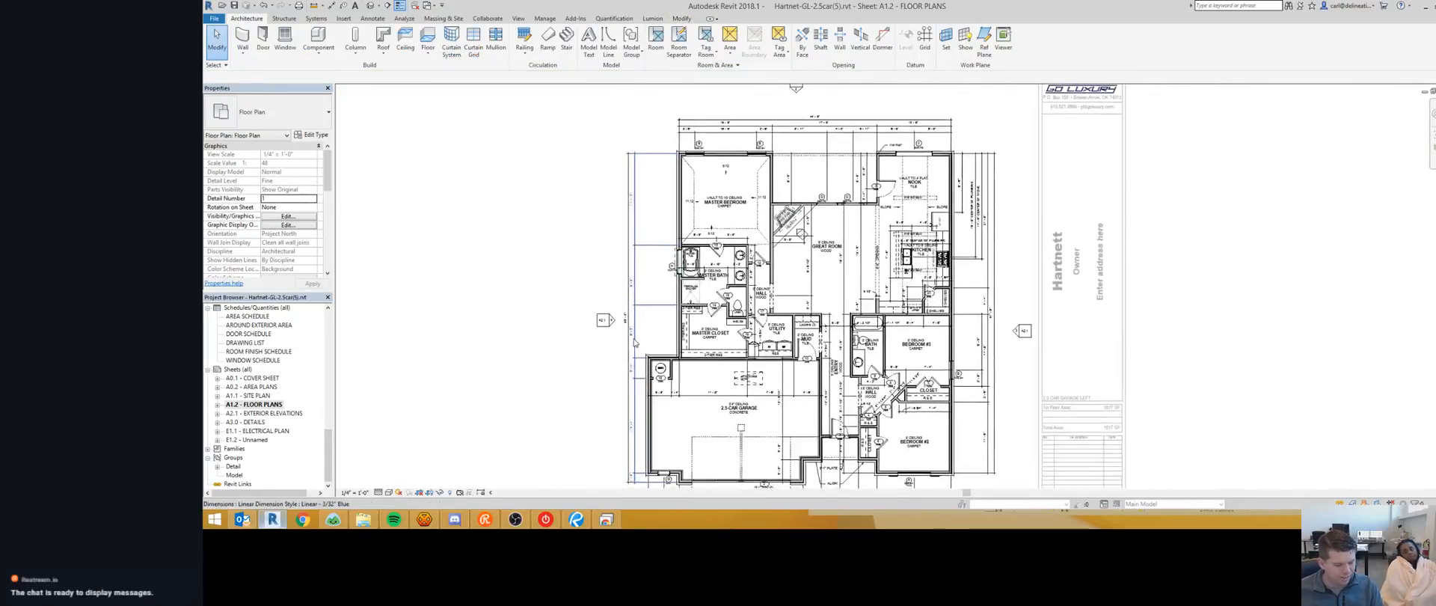
scroll(648, 358, "up", 1)
key("d")
key("i")
scroll(688, 121, "up", 12)
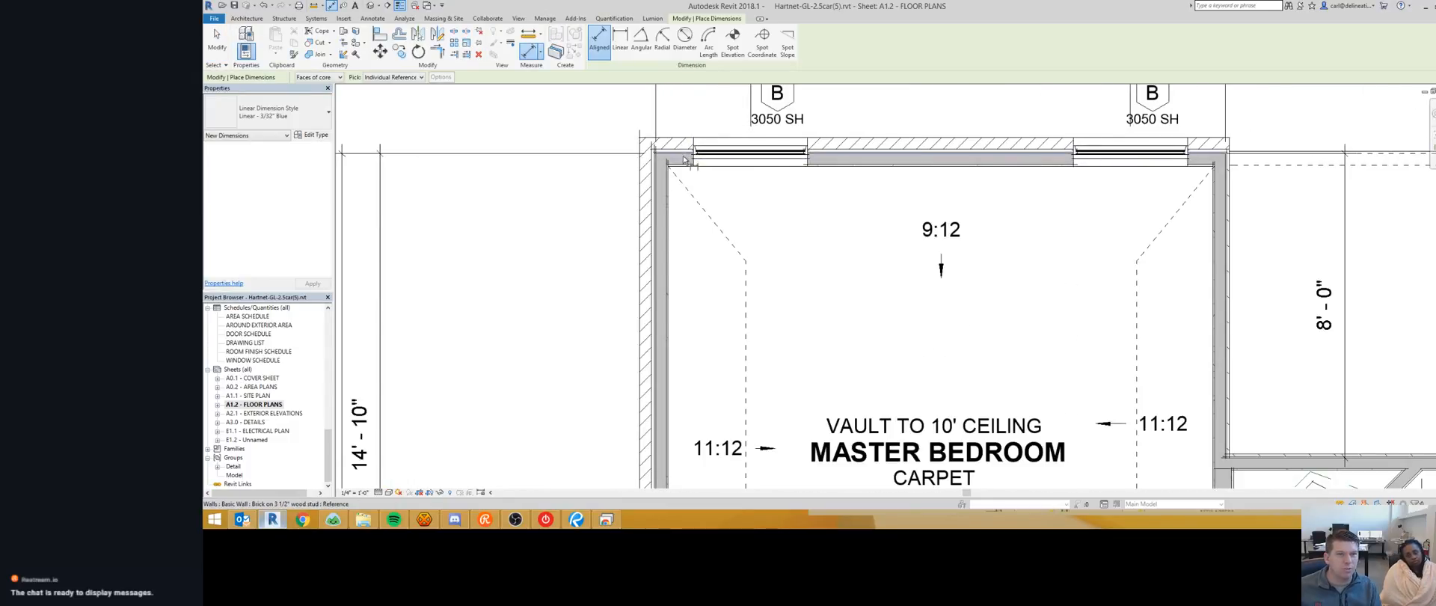
middle_click_drag(658, 295, 671, 146)
scroll(672, 147, "down", 1)
scroll(696, 448, "down", 2)
scroll(696, 441, "up", 4)
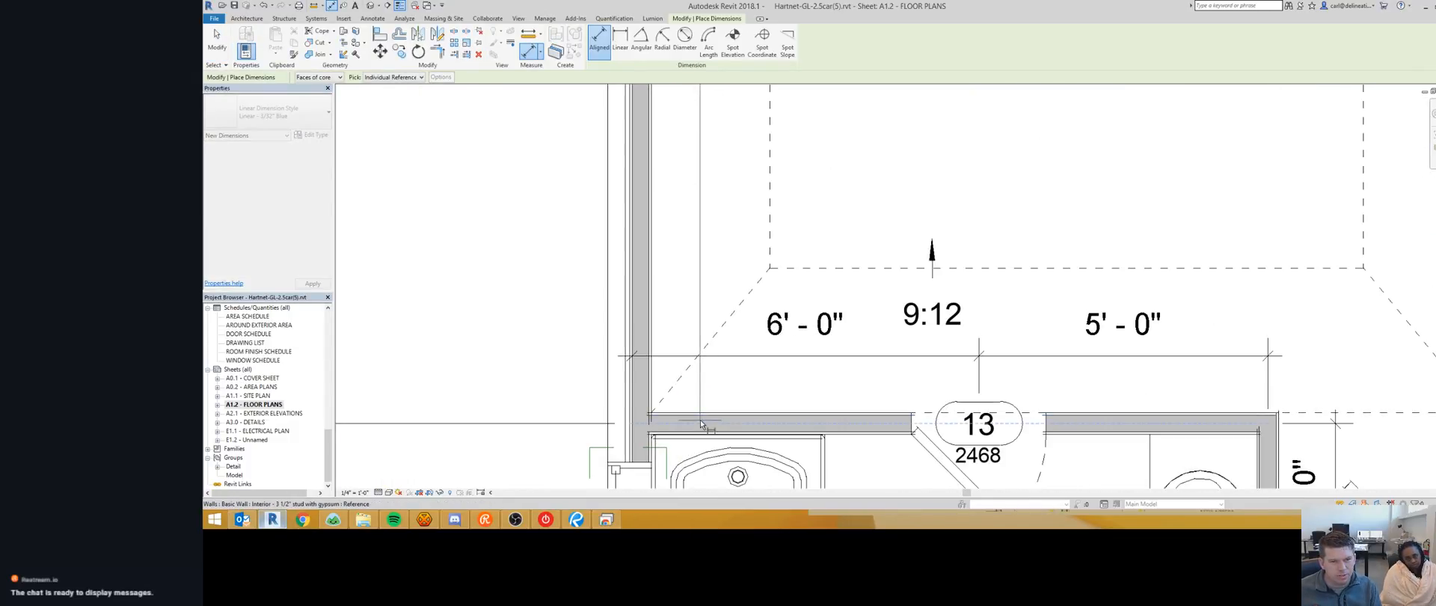
Step: Continue the aligned dimension string with references at window H's edge near door 13 and the wall between garden tub and shower
scroll(563, 362, "down", 4)
middle_click_drag(563, 362, 565, 346)
scroll(688, 301, "up", 2)
middle_click_drag(692, 329, 697, 284)
scroll(697, 283, "up", 4)
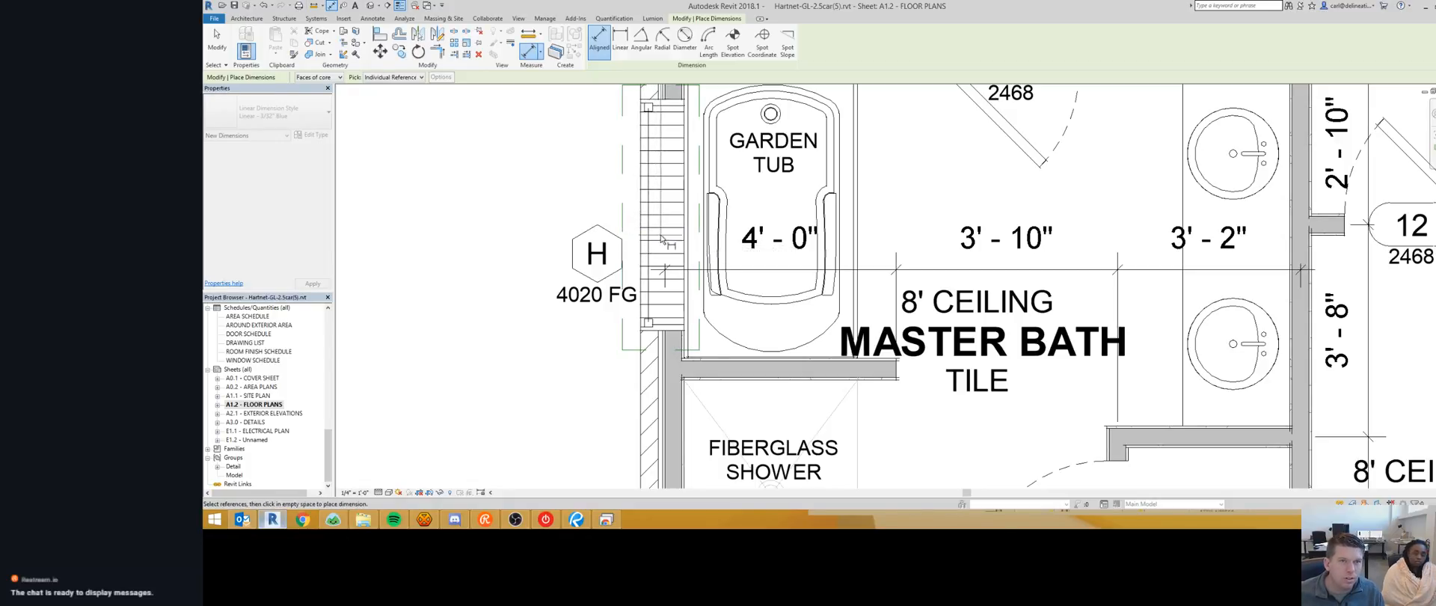
scroll(665, 262, "down", 2)
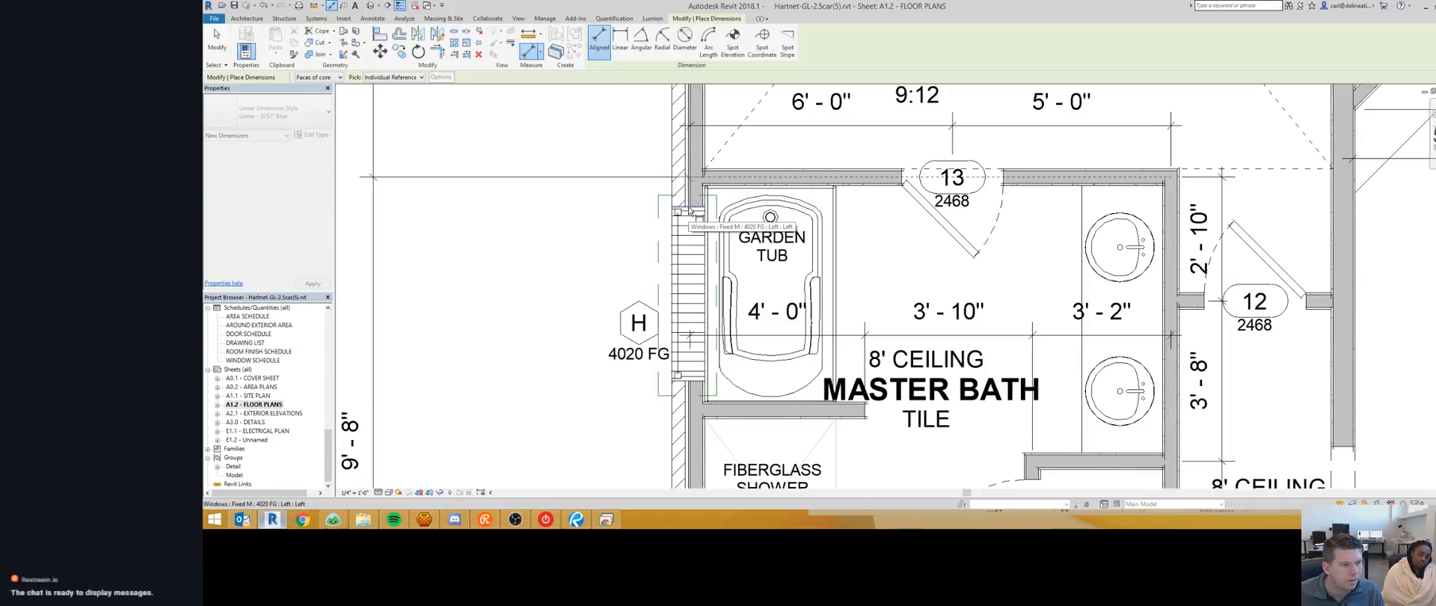
scroll(689, 212, "down", 3)
scroll(690, 211, "up", 3)
scroll(692, 291, "down", 2)
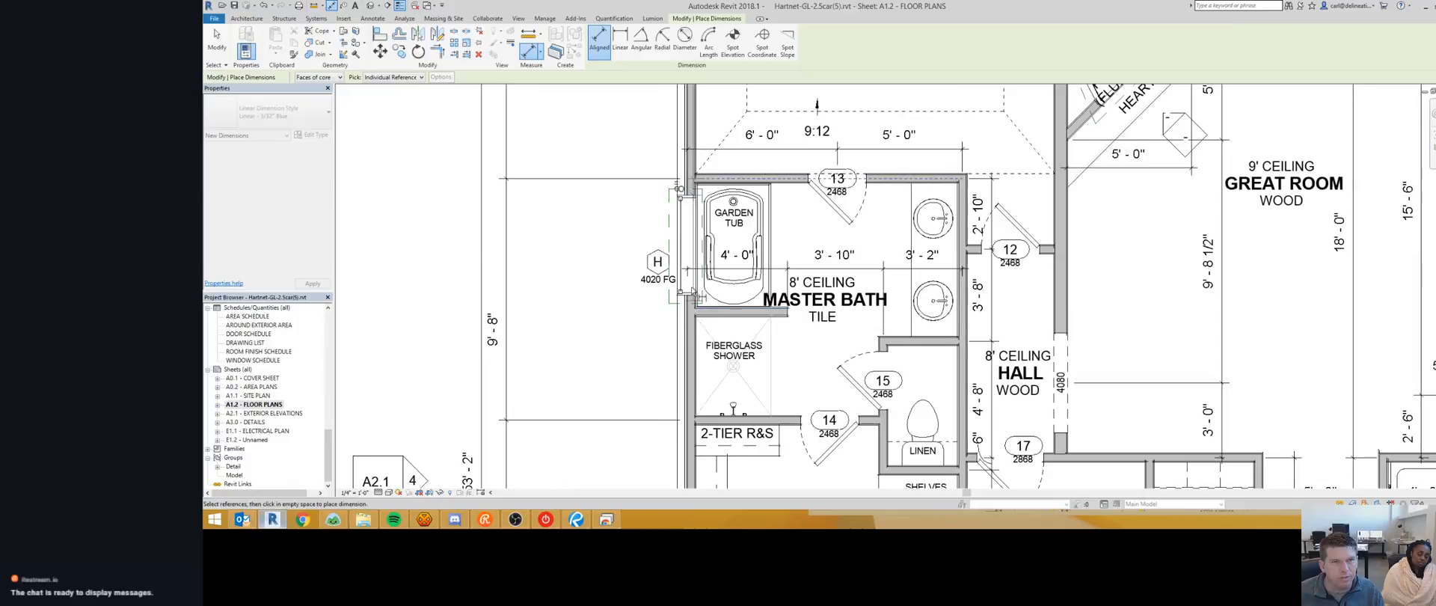
scroll(695, 306, "up", 3)
scroll(692, 310, "down", 3)
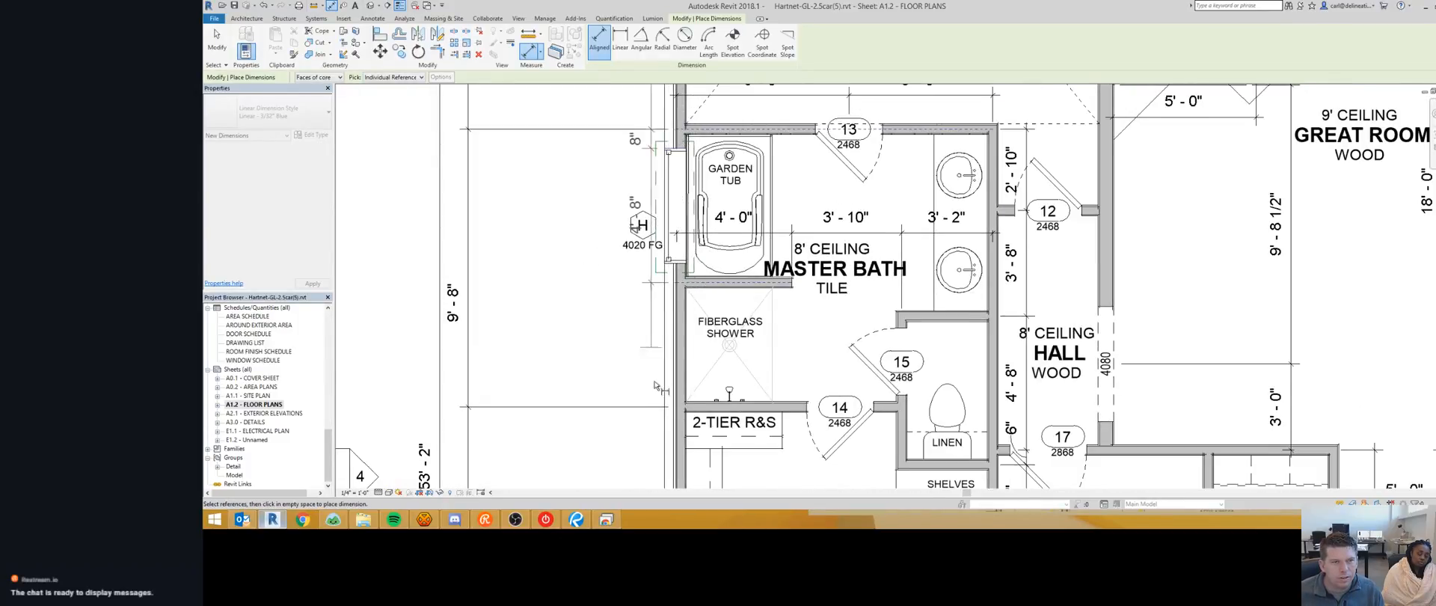
Step: Add references to the dimension string at the wall with door 14 and the garage wall behind the water heater
scroll(684, 318, "up", 1)
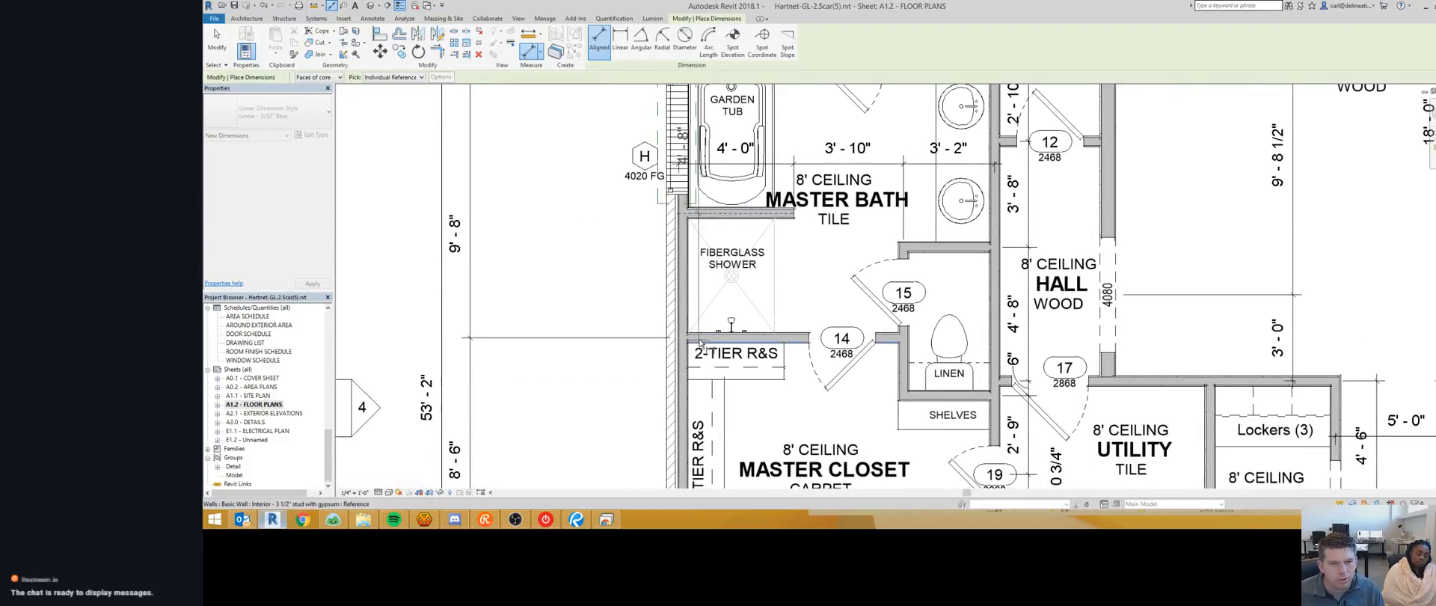
left_click(701, 340)
middle_click_drag(684, 337, 677, 228)
scroll(677, 228, "down", 2)
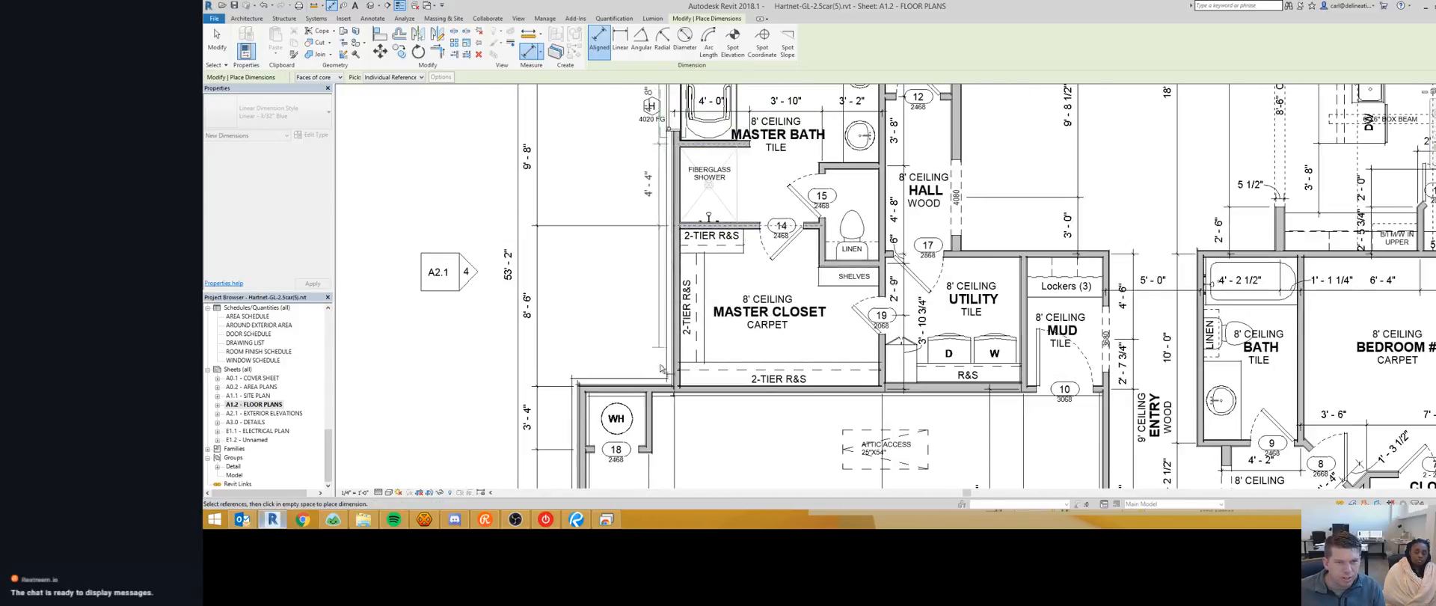
scroll(632, 379, "up", 4)
scroll(615, 392, "up", 1)
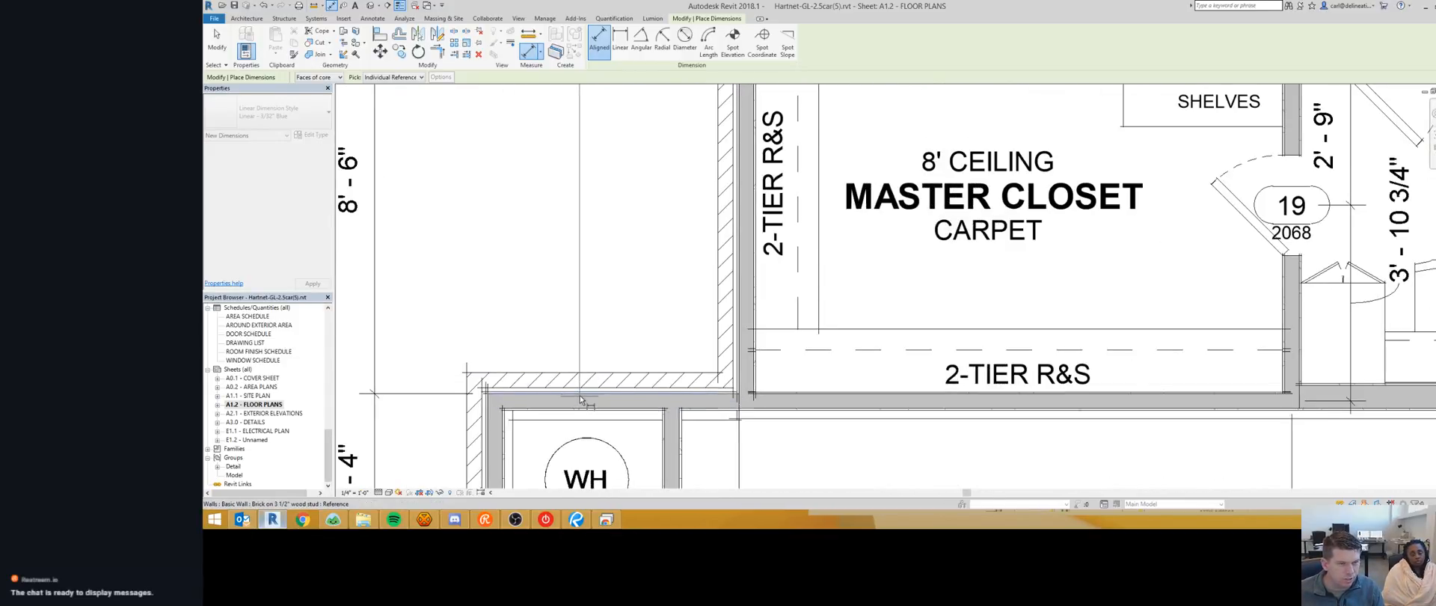
Step: Add a reference to the dimension string at the water heater closet wall holding door 18
middle_click_drag(568, 363, 636, 326)
scroll(658, 299, "down", 4)
scroll(649, 366, "up", 6)
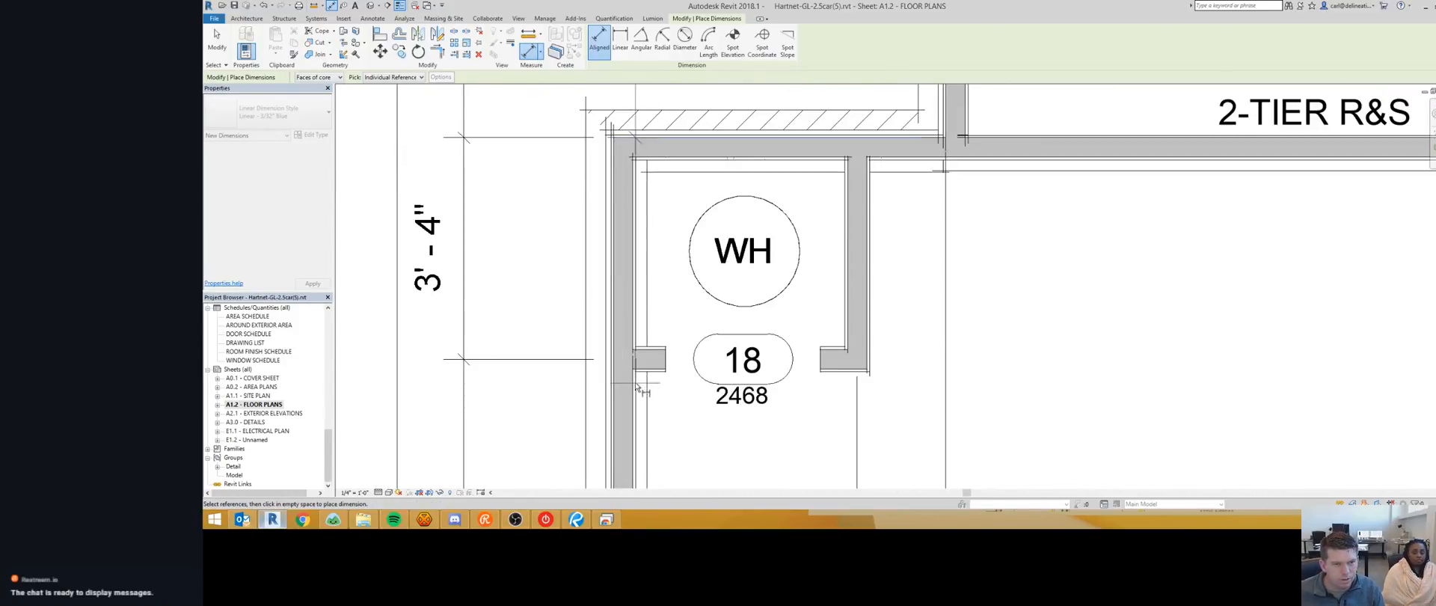
left_click(649, 366)
scroll(644, 314, "down", 5)
middle_click_drag(641, 320, 744, 192)
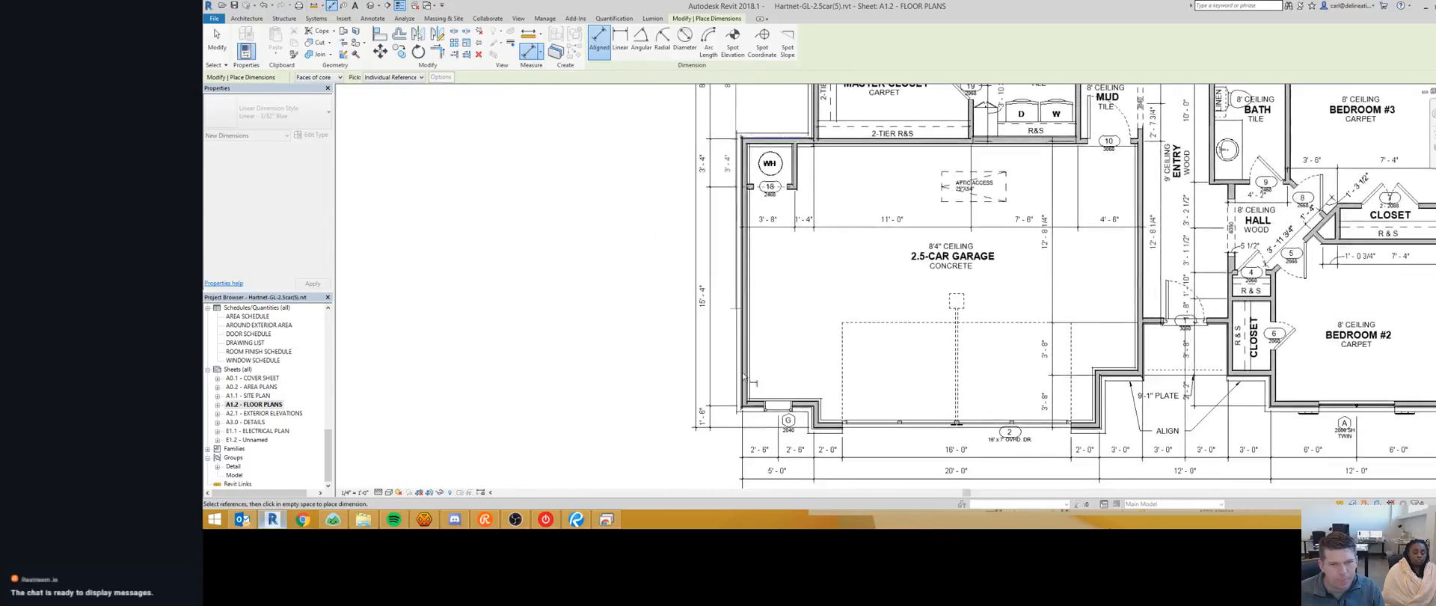
Step: Reference the garage's window G wall and overhead door wall, and place the string between the house and the existing segmented string
scroll(751, 428, "up", 4)
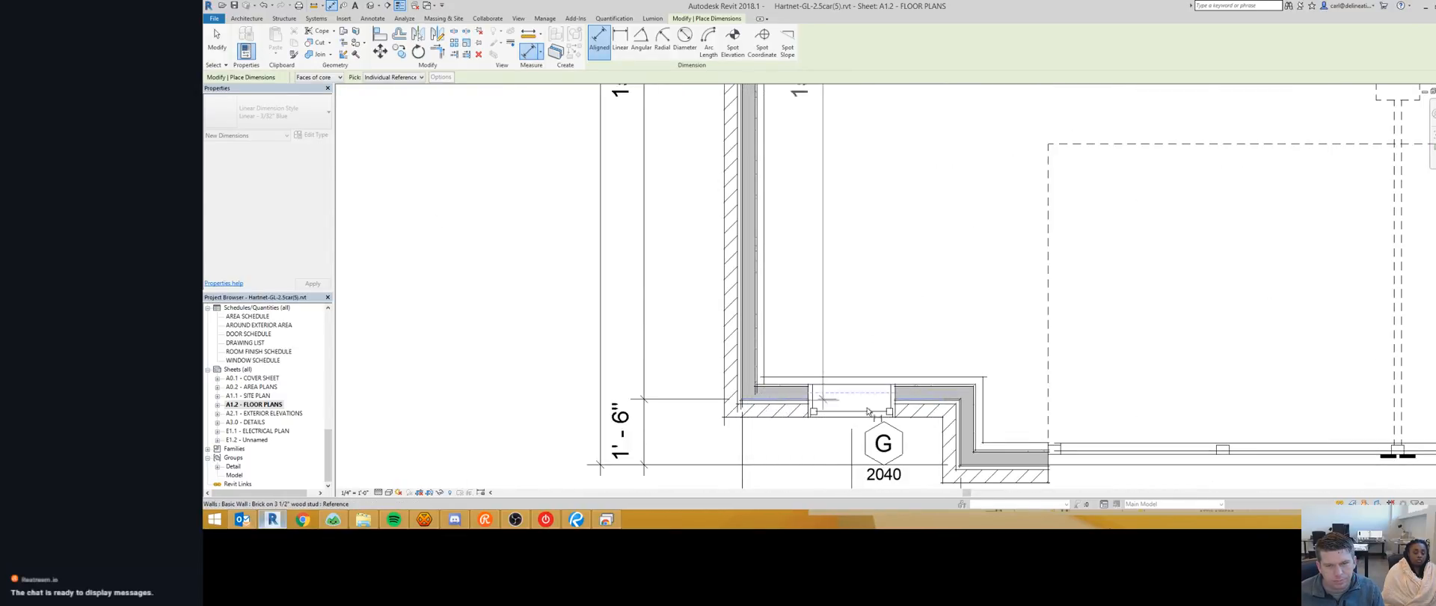
scroll(998, 473, "down", 3)
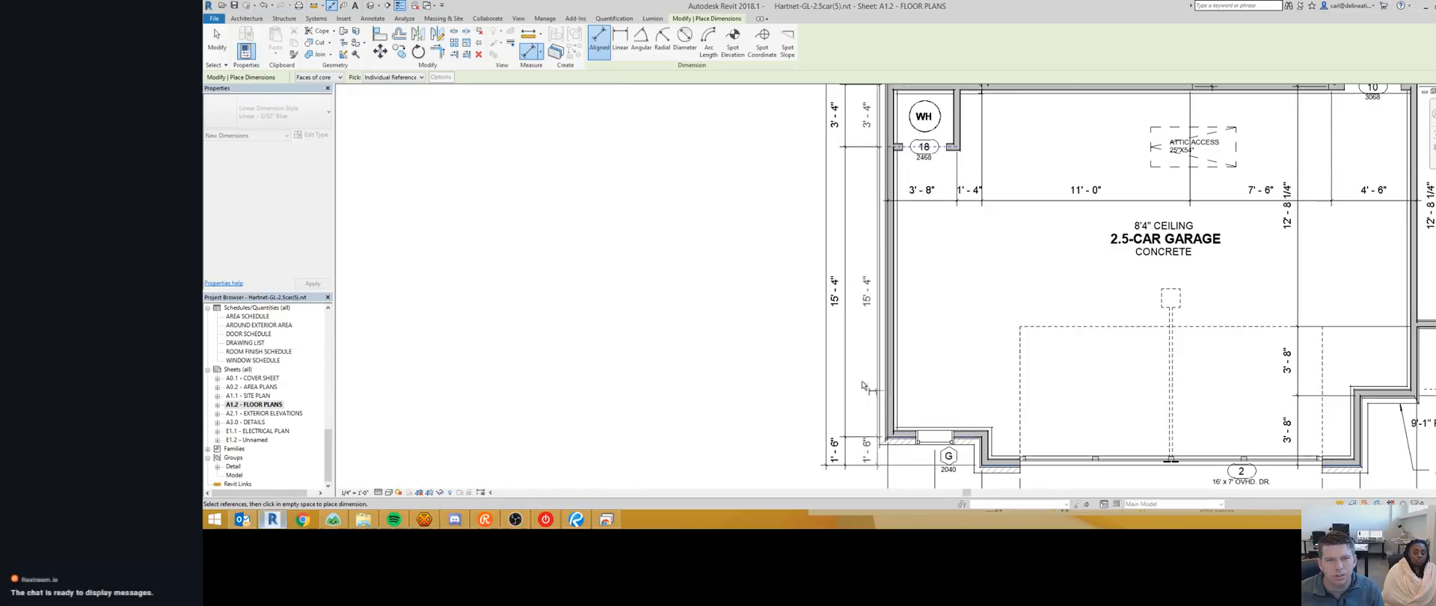
left_click(866, 368)
scroll(910, 317, "down", 3)
middle_click_drag(890, 247, 830, 471)
scroll(830, 449, "down", 1)
key("Escape")
Step: Delete the 14'-10" segment beside the master bedroom from the new inner dimension string
scroll(822, 191, "up", 4)
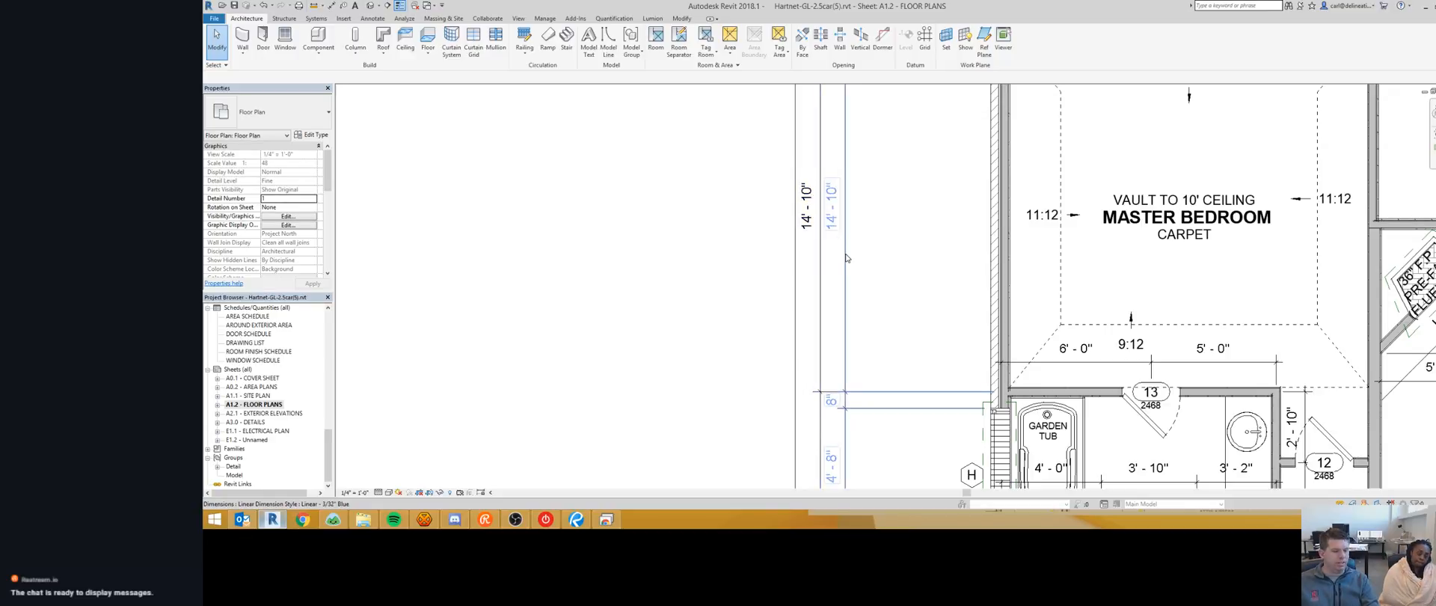
left_click(846, 258)
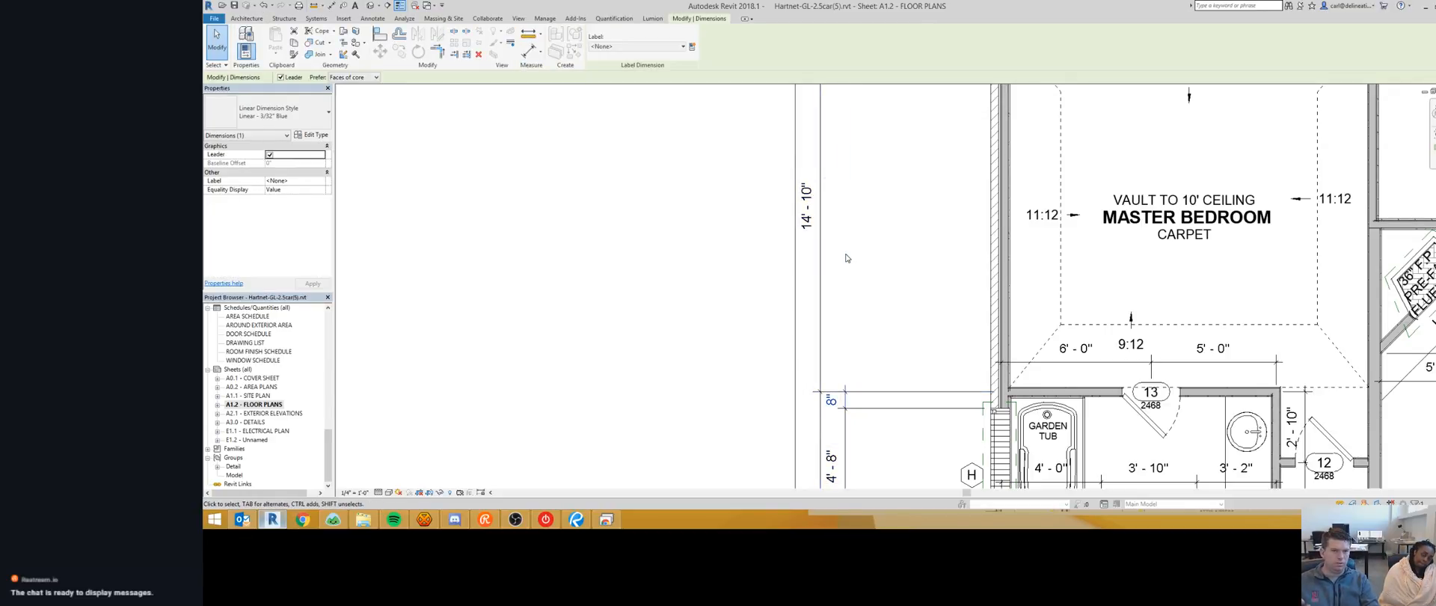
scroll(846, 258, "down", 3)
scroll(850, 359, "up", 4)
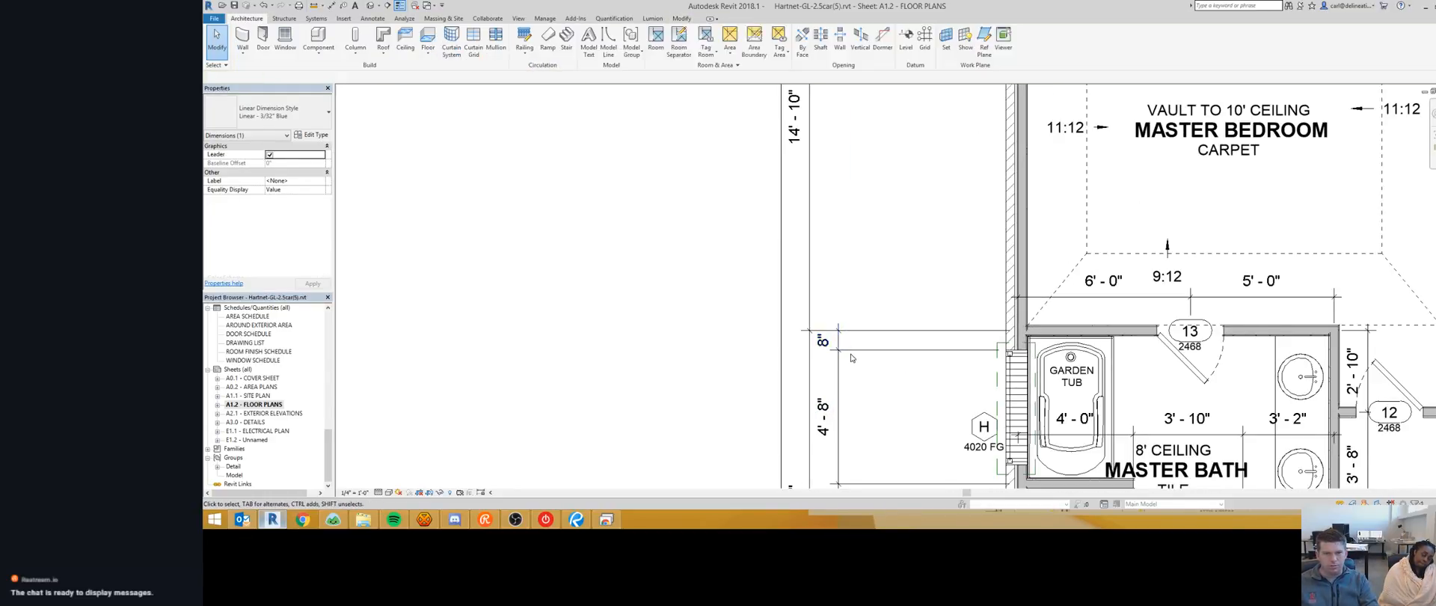
Step: Move the inner string's witness line from window H's edge to the window's center
left_click(845, 365)
middle_click_drag(931, 375, 822, 312)
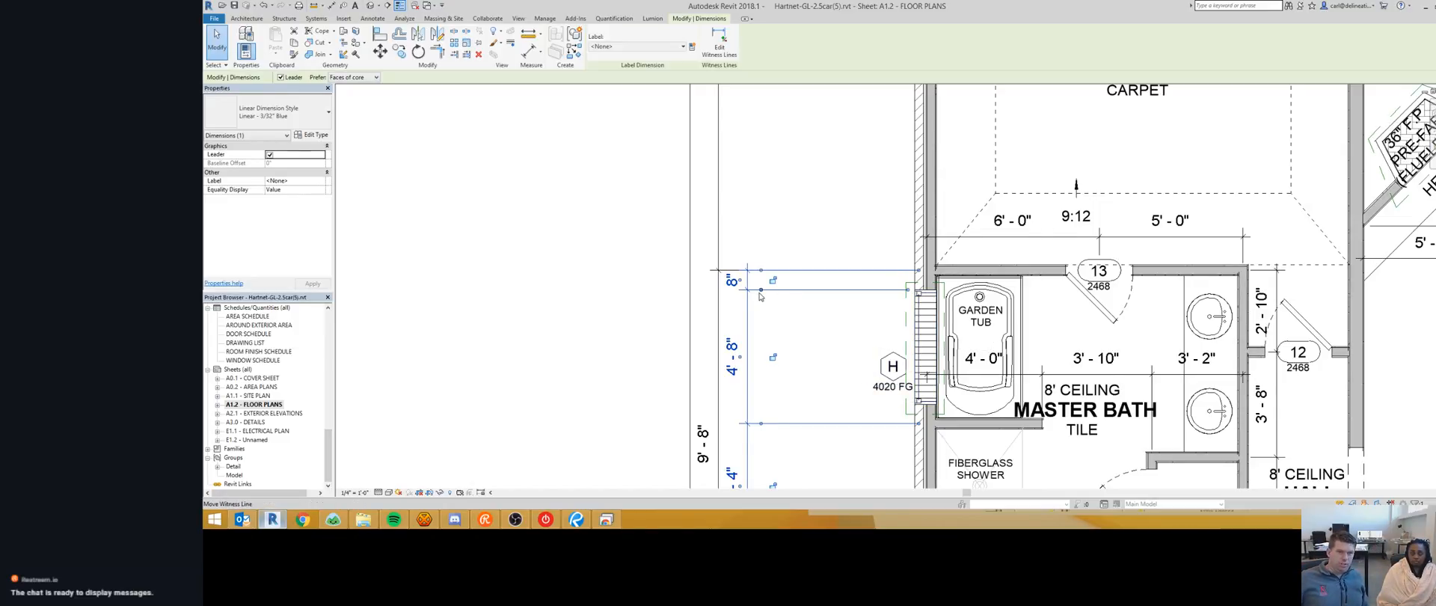
left_click_drag(750, 289, 751, 347)
key("ctrl+z")
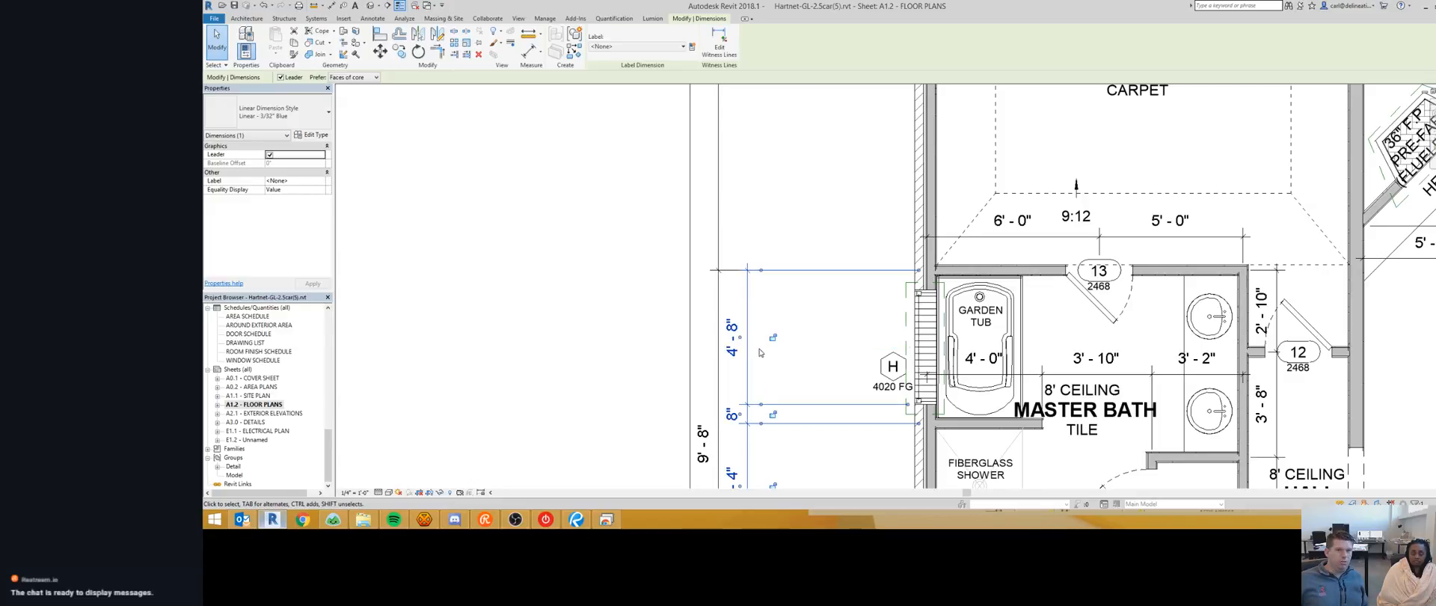
left_click_drag(761, 291, 762, 347)
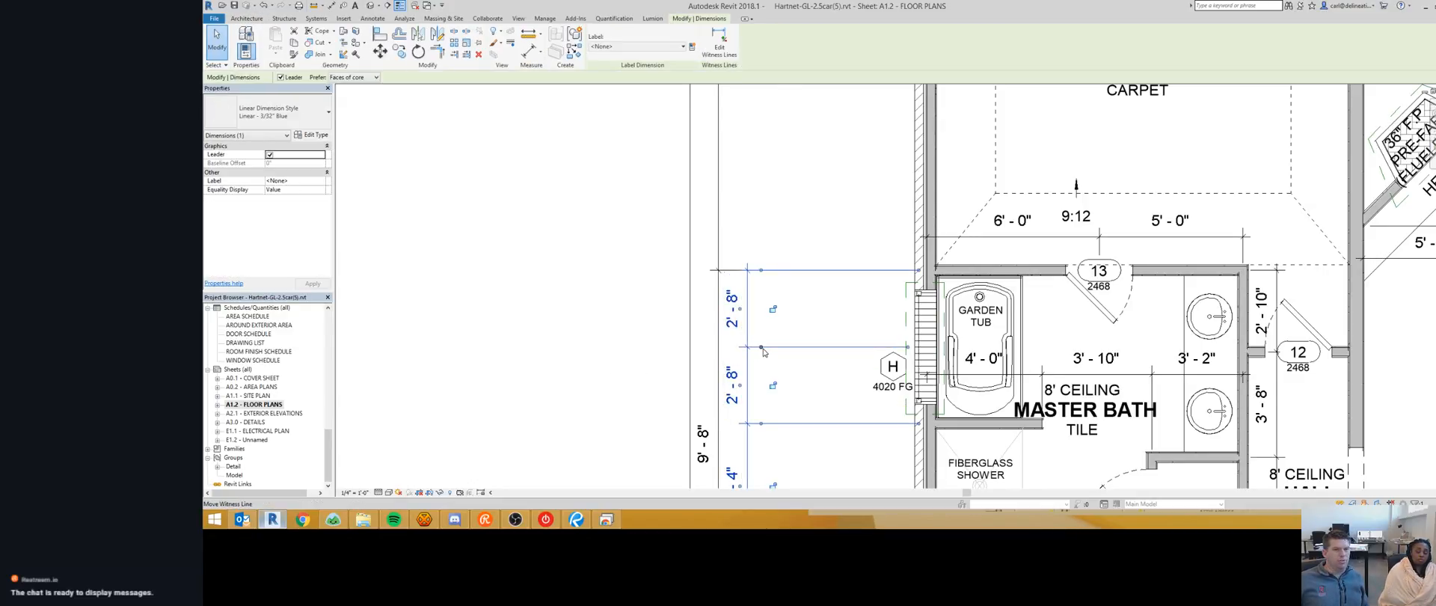
key("ctrl+z")
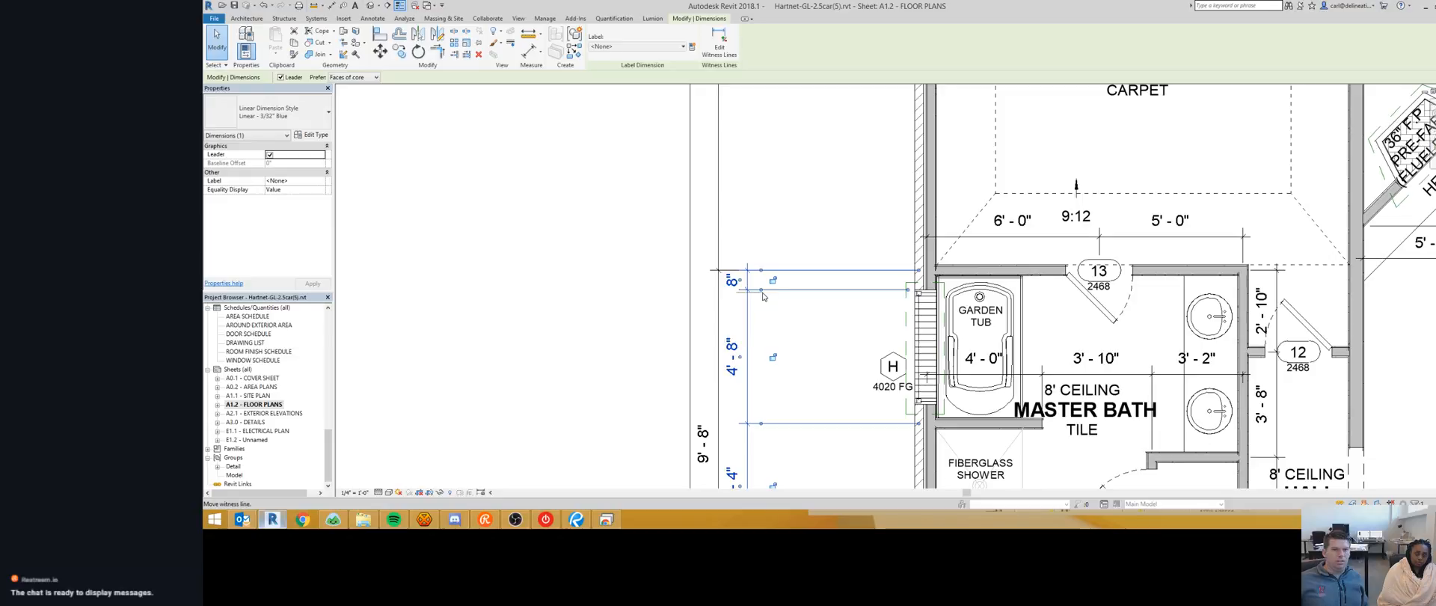
key("ctrl+y")
scroll(617, 383, "down", 4)
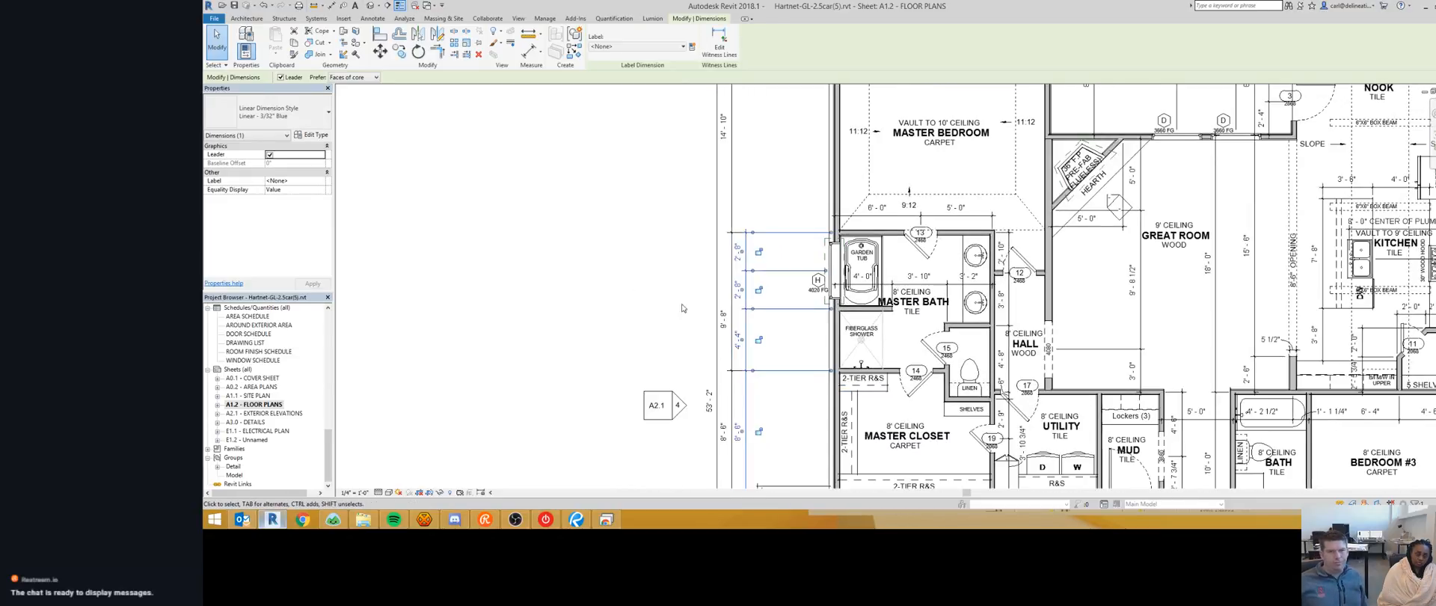
key("Escape")
Step: Delete the inner string's redundant segments beside the master closet and garage that repeat the outer string
scroll(745, 356, "up", 3)
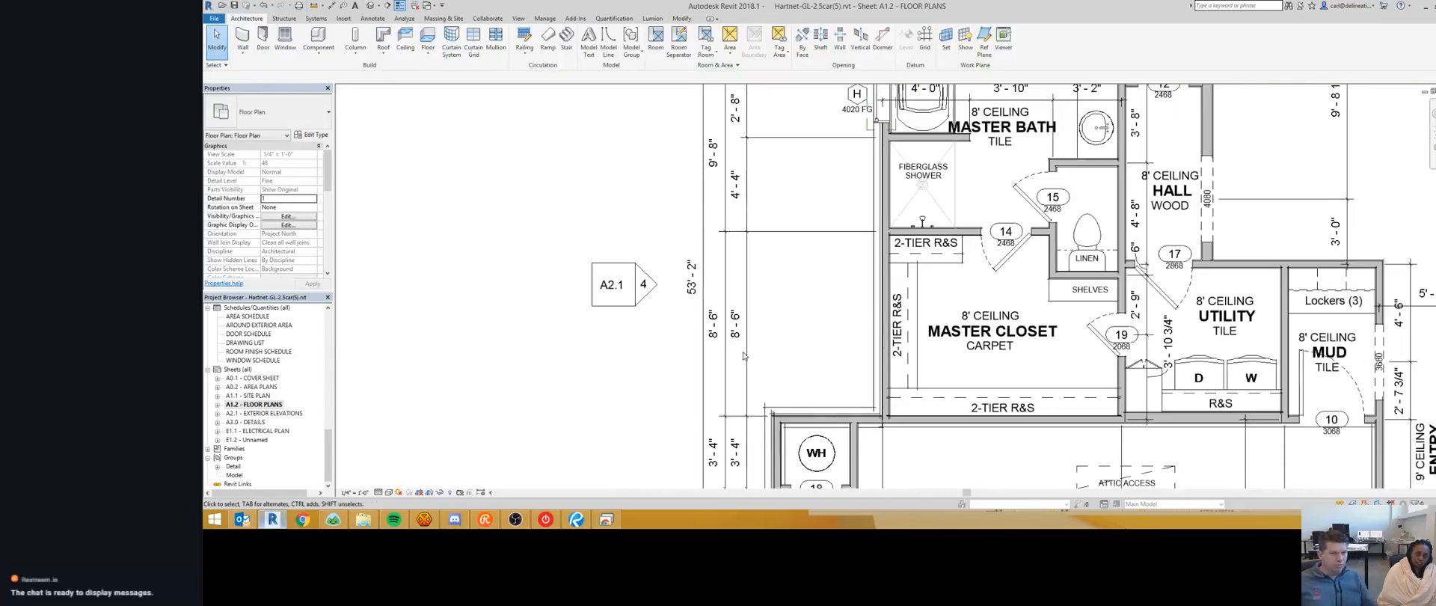
left_click(745, 355)
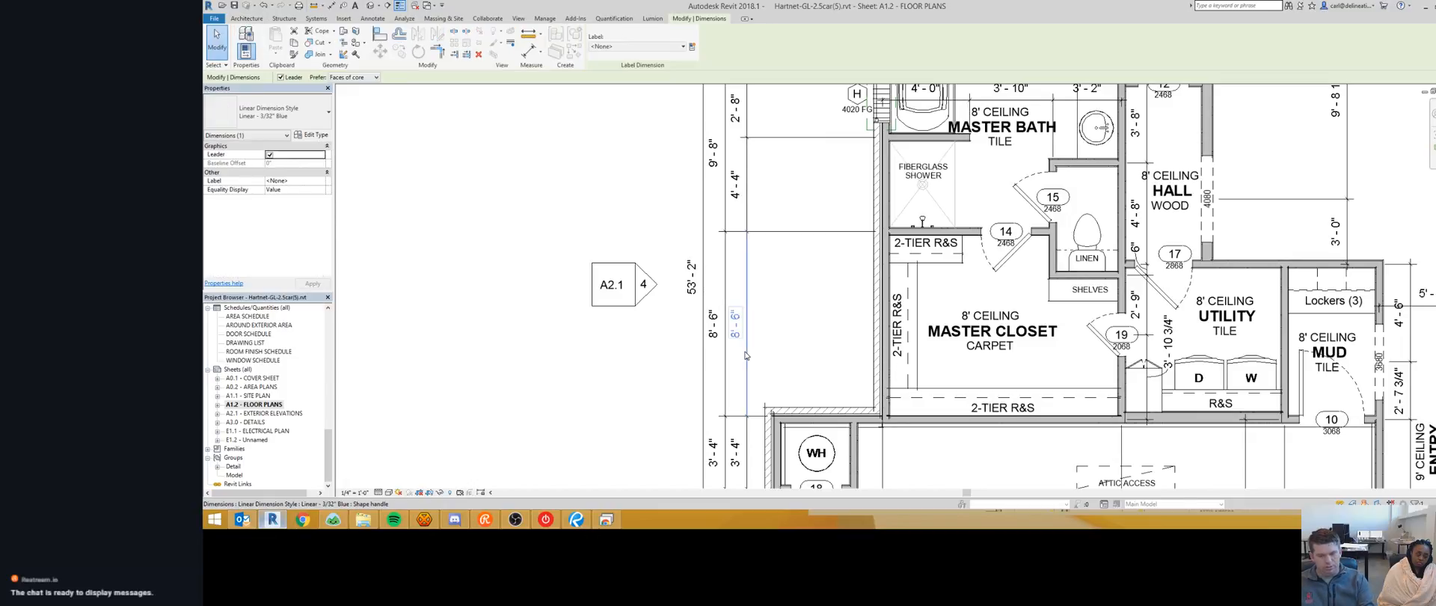
middle_click_drag(746, 391, 767, 225)
scroll(766, 226, "down", 1)
middle_click_drag(762, 312, 760, 136)
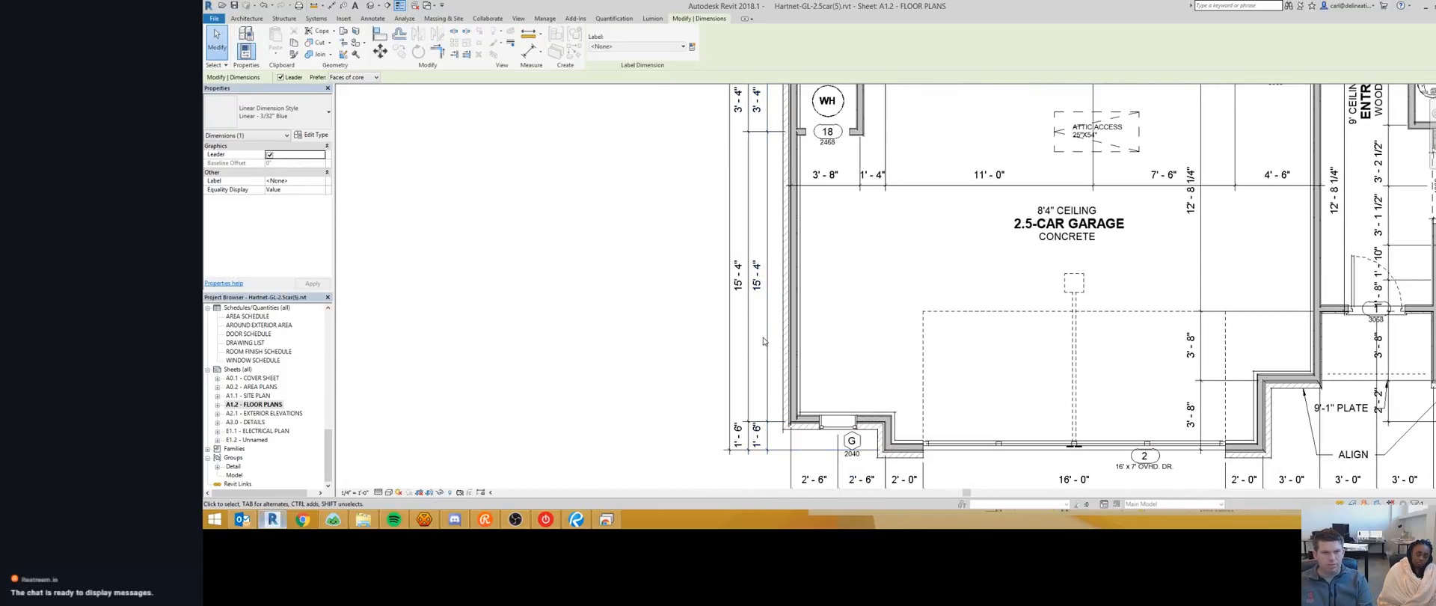
left_click(768, 389)
key("Escape")
Step: Examine the dimensions around the garage, kitchen, great room, master bath and master bedroom on the floor plan
scroll(682, 324, "down", 4)
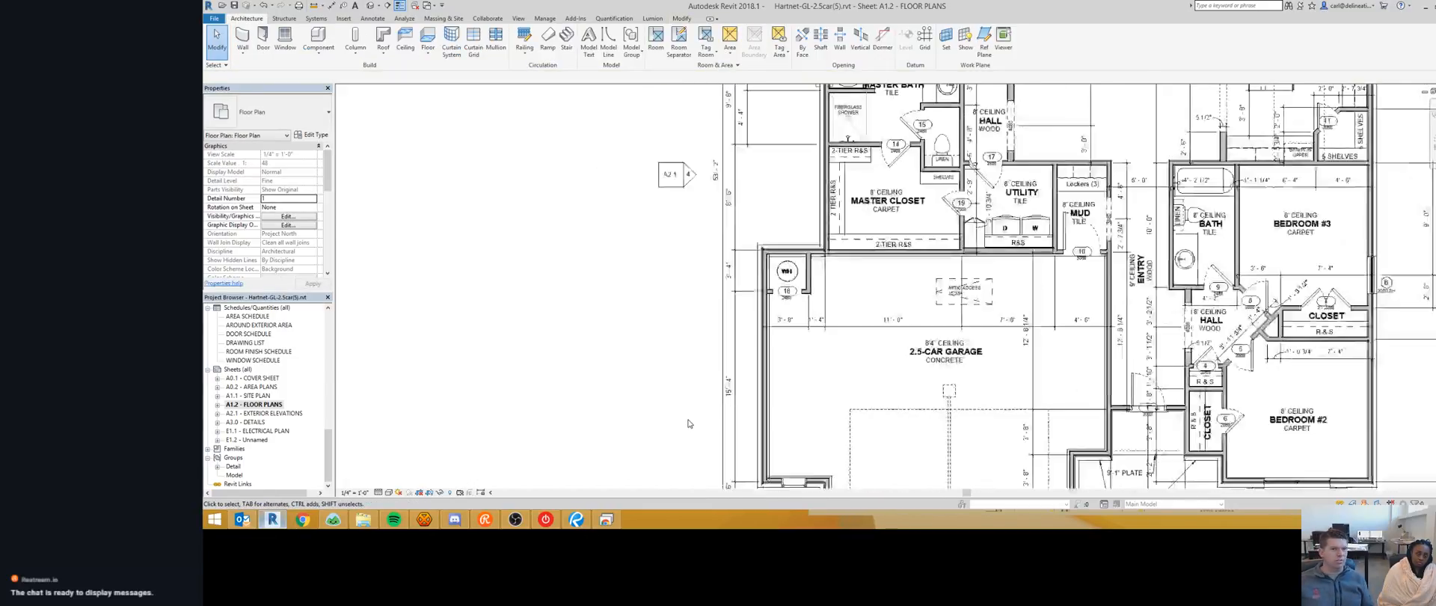
middle_click_drag(629, 416, 637, 429)
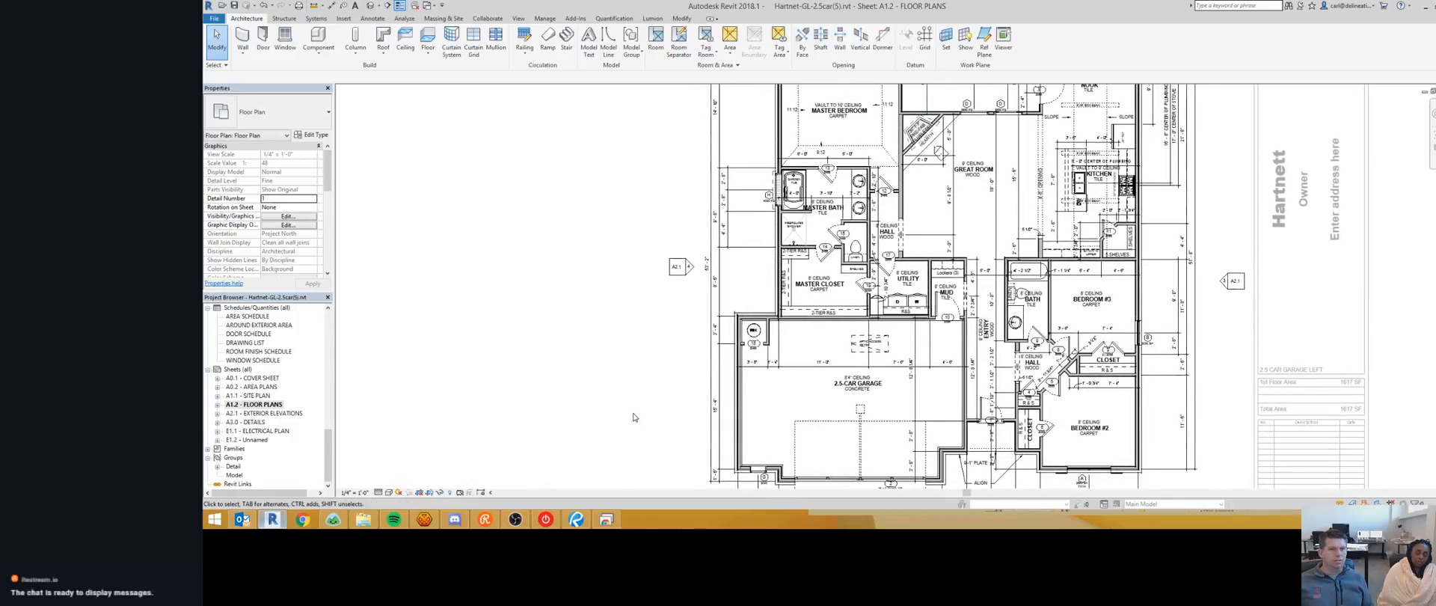
scroll(634, 368, "down", 2)
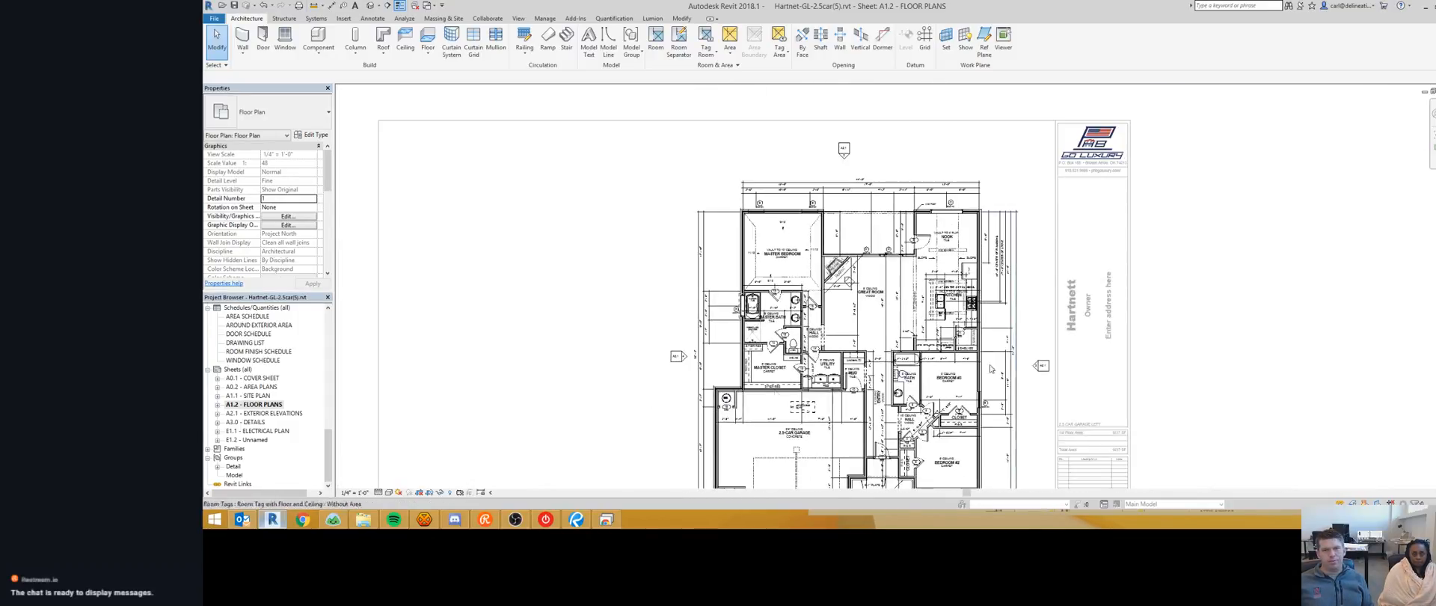
scroll(1006, 302, "up", 4)
scroll(1006, 301, "up", 1)
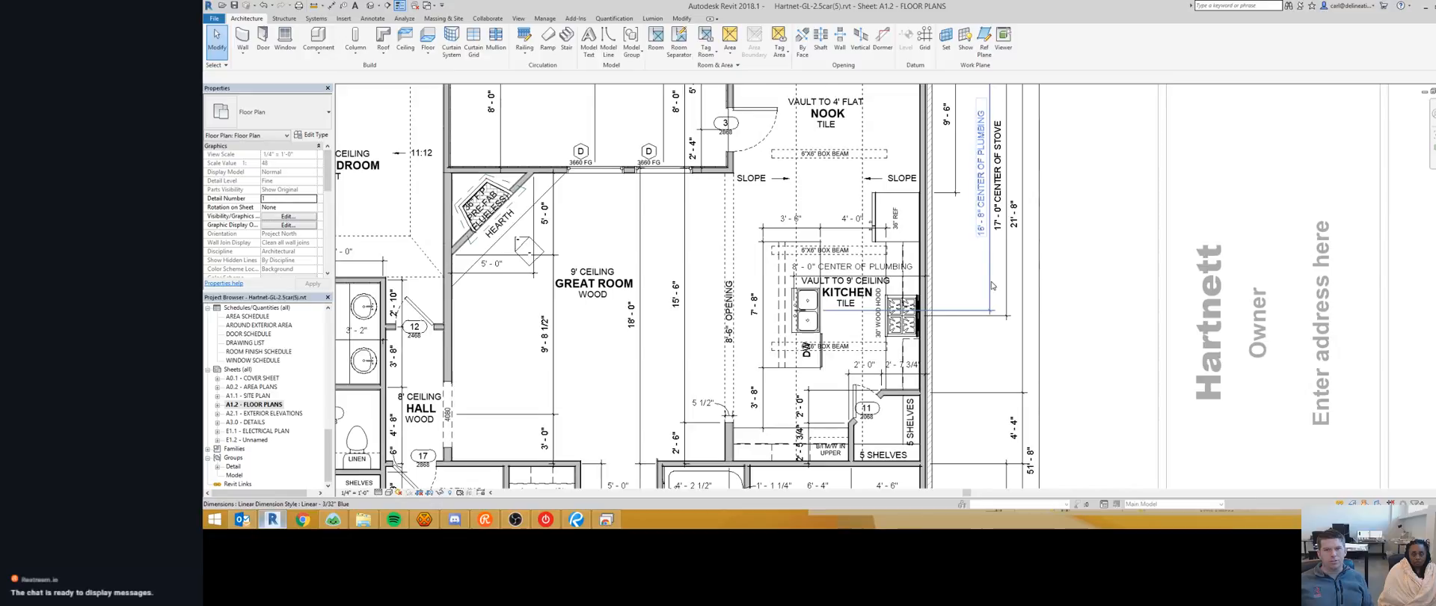
middle_click_drag(987, 224, 986, 305)
scroll(909, 367, "down", 1)
scroll(908, 366, "down", 3)
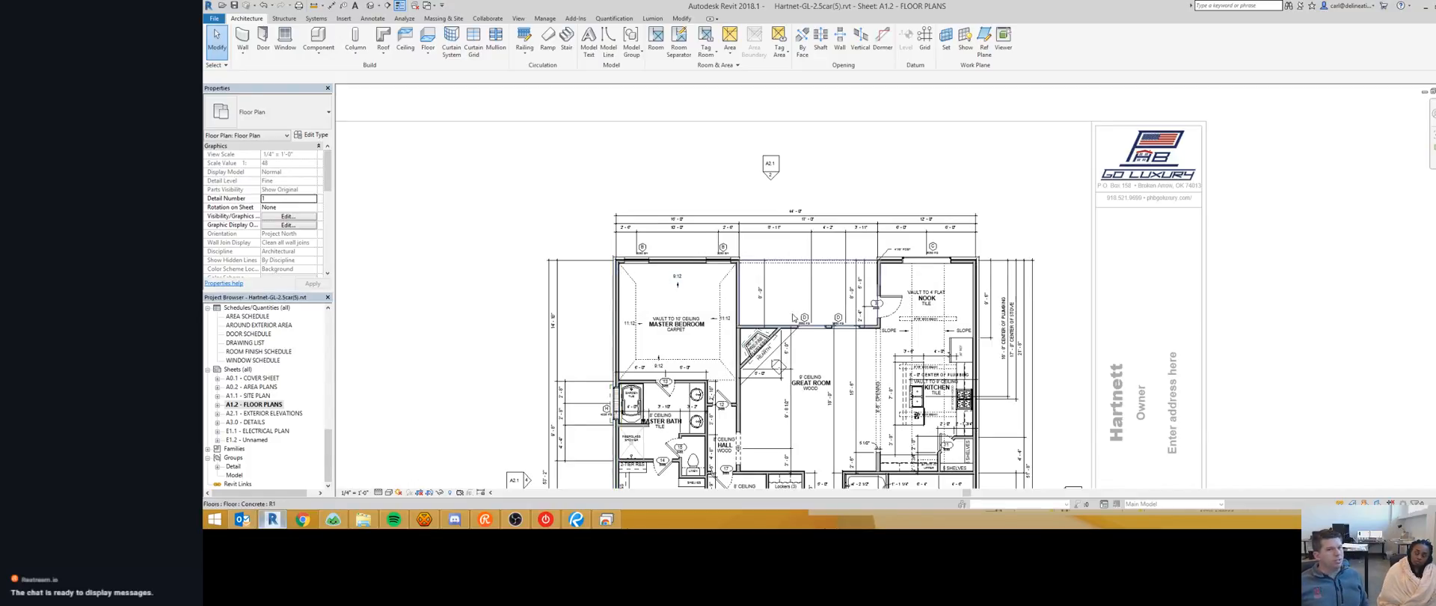
scroll(774, 362, "up", 3)
scroll(773, 361, "up", 1)
middle_click_drag(773, 361, 802, 253)
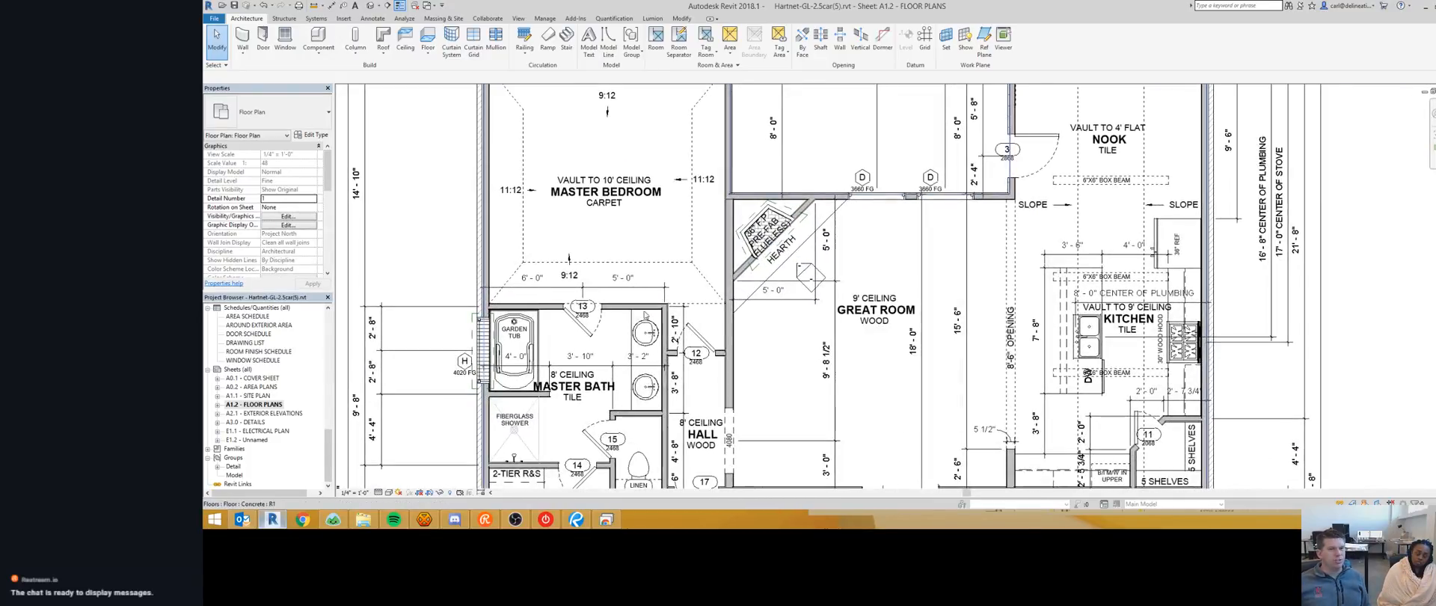
middle_click_drag(556, 329, 605, 400)
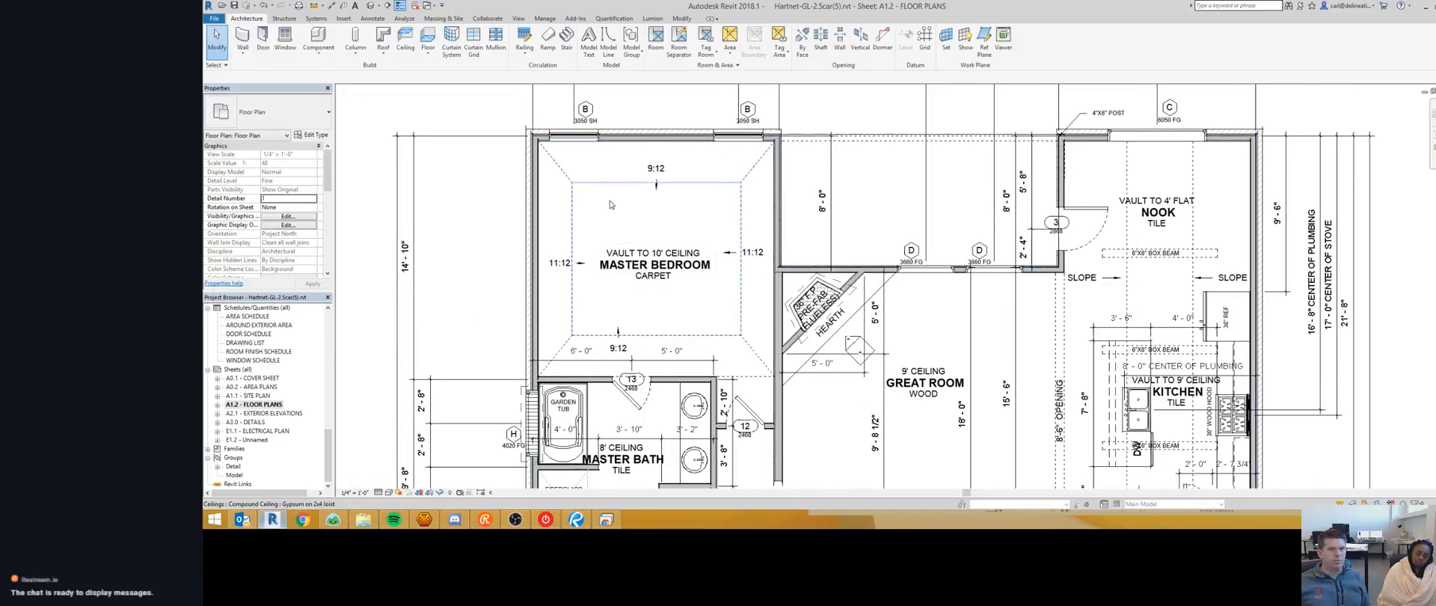
scroll(631, 201, "down", 2)
scroll(632, 201, "up", 4)
scroll(526, 231, "down", 1)
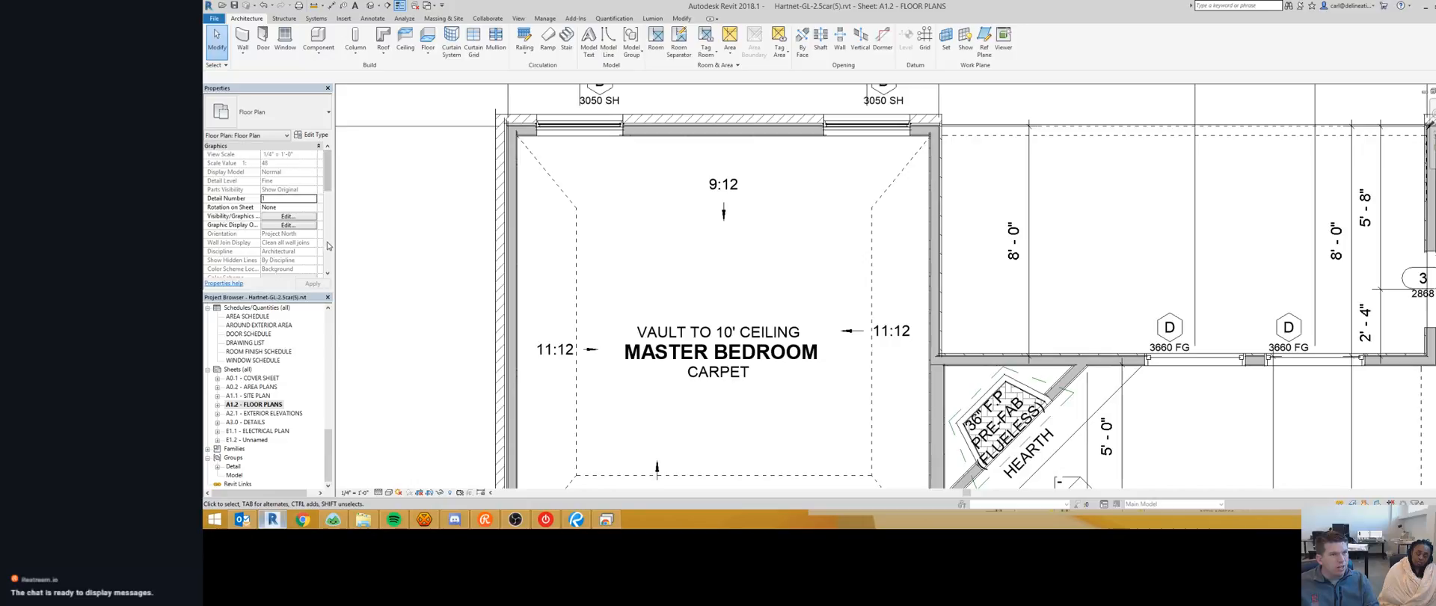
Step: Set the floor plan view's underlay range to base level T.O. Slab with an Unbounded top level
scroll(326, 245, "down", 5)
left_click_drag(324, 214, 327, 254)
left_click(328, 185)
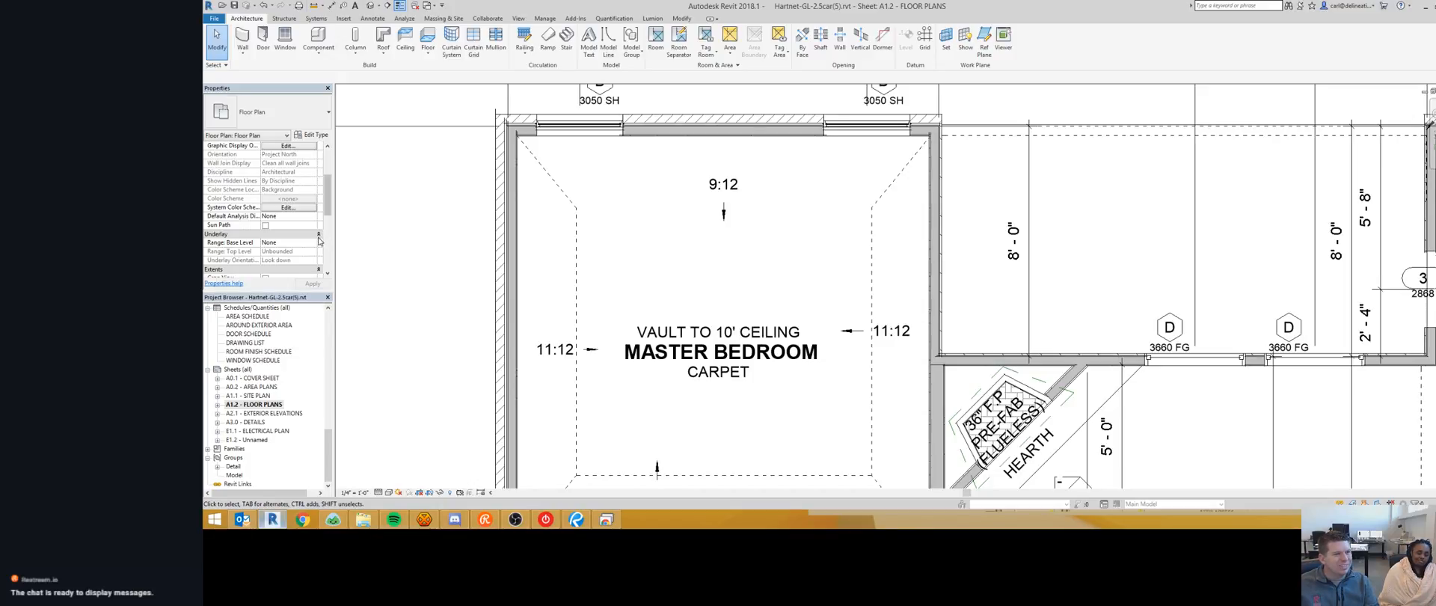
left_click(314, 243)
left_click(286, 260)
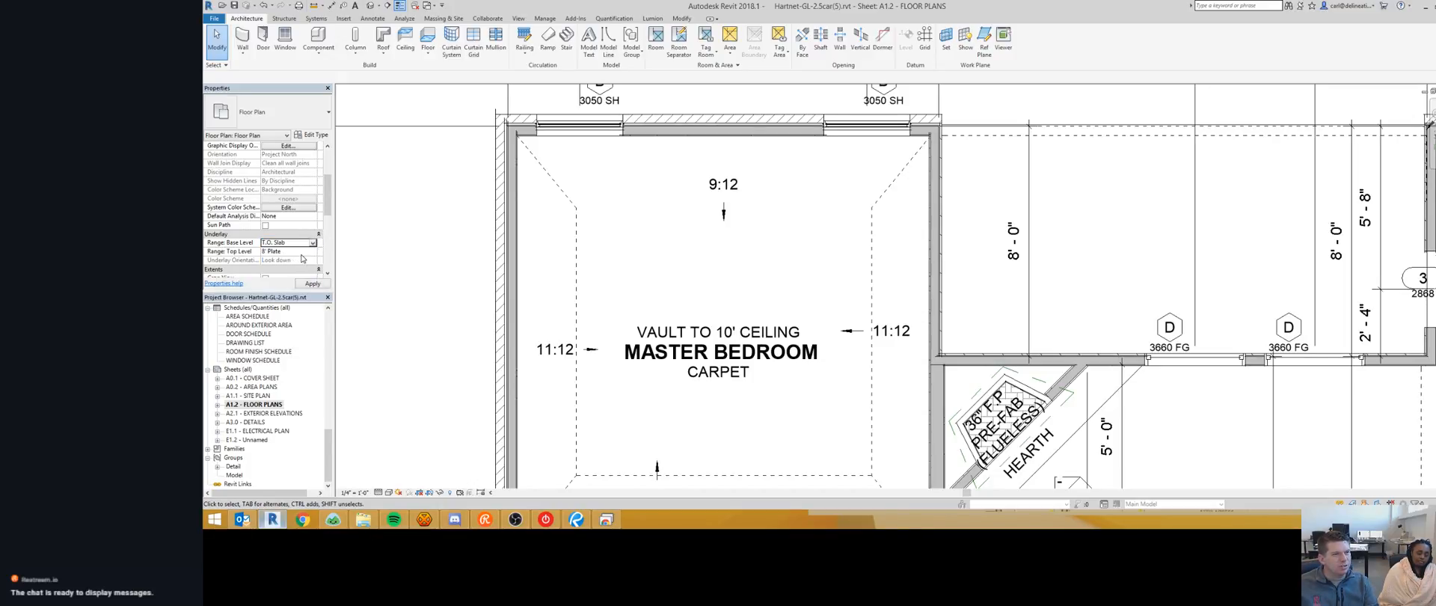
left_click(312, 252)
left_click(292, 263)
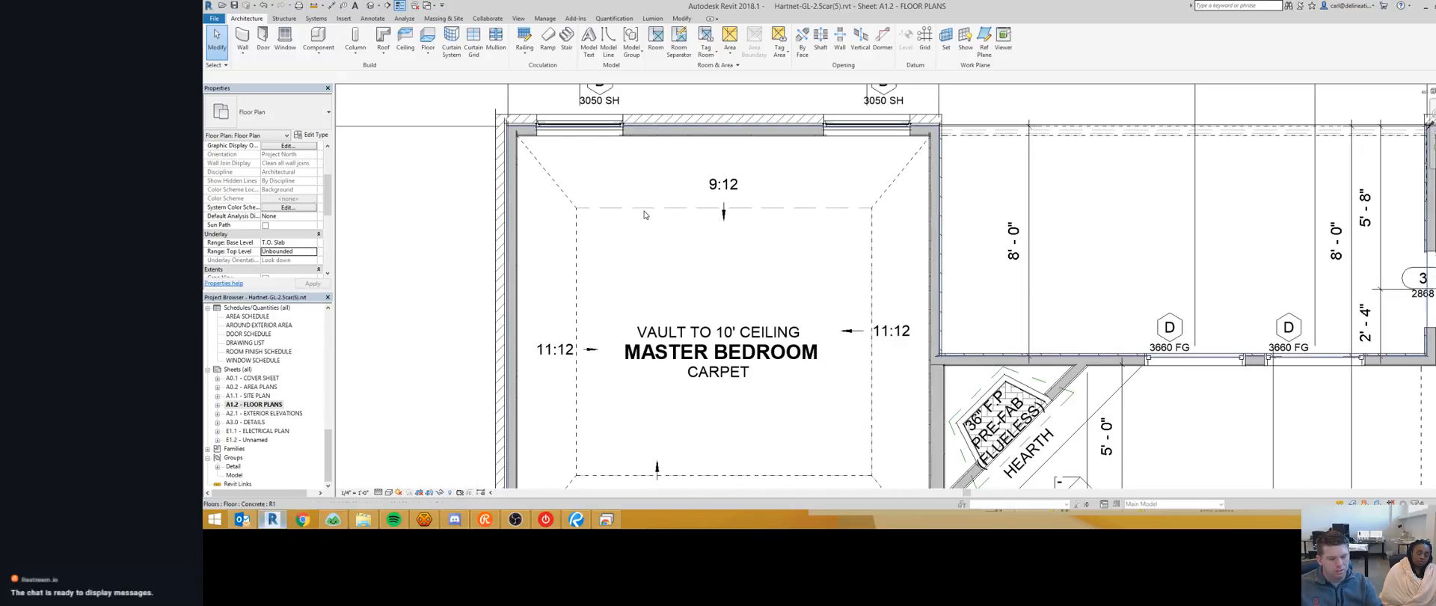
Step: Apply the <Overhead> linework style to the ceiling edge below the 9:12 slope note near the master bedroom's windows
key("l")
key("w")
left_click(628, 47)
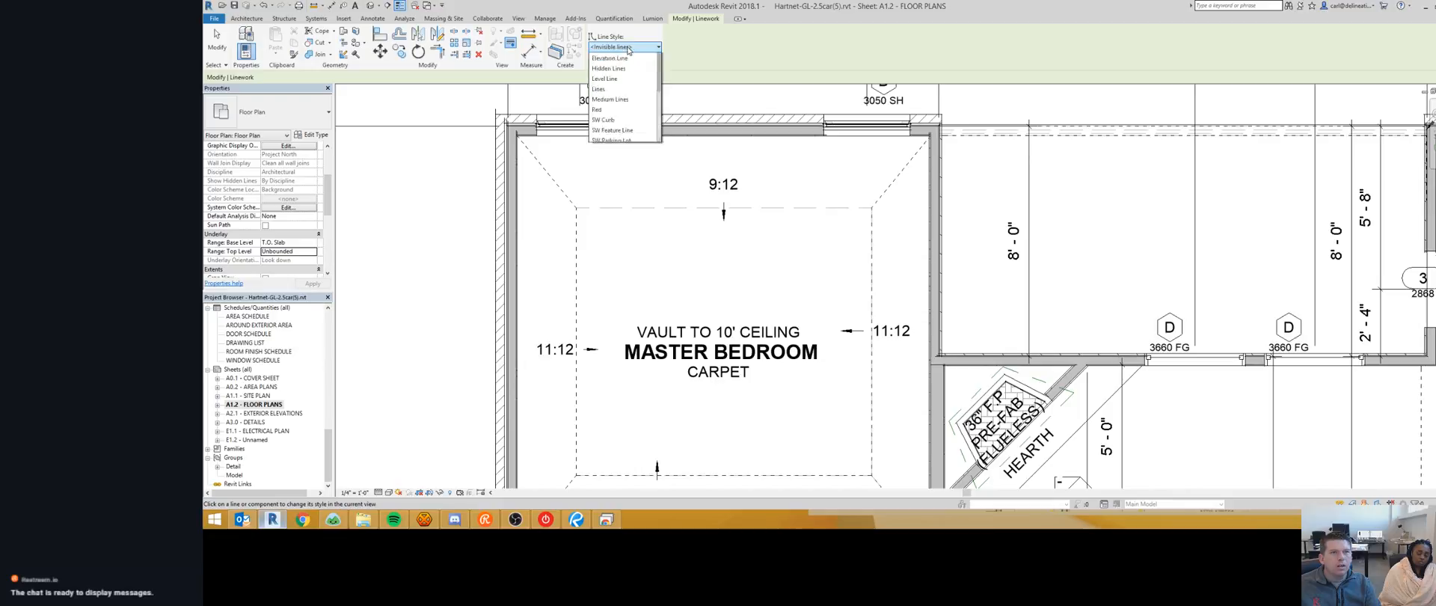
left_click(610, 120)
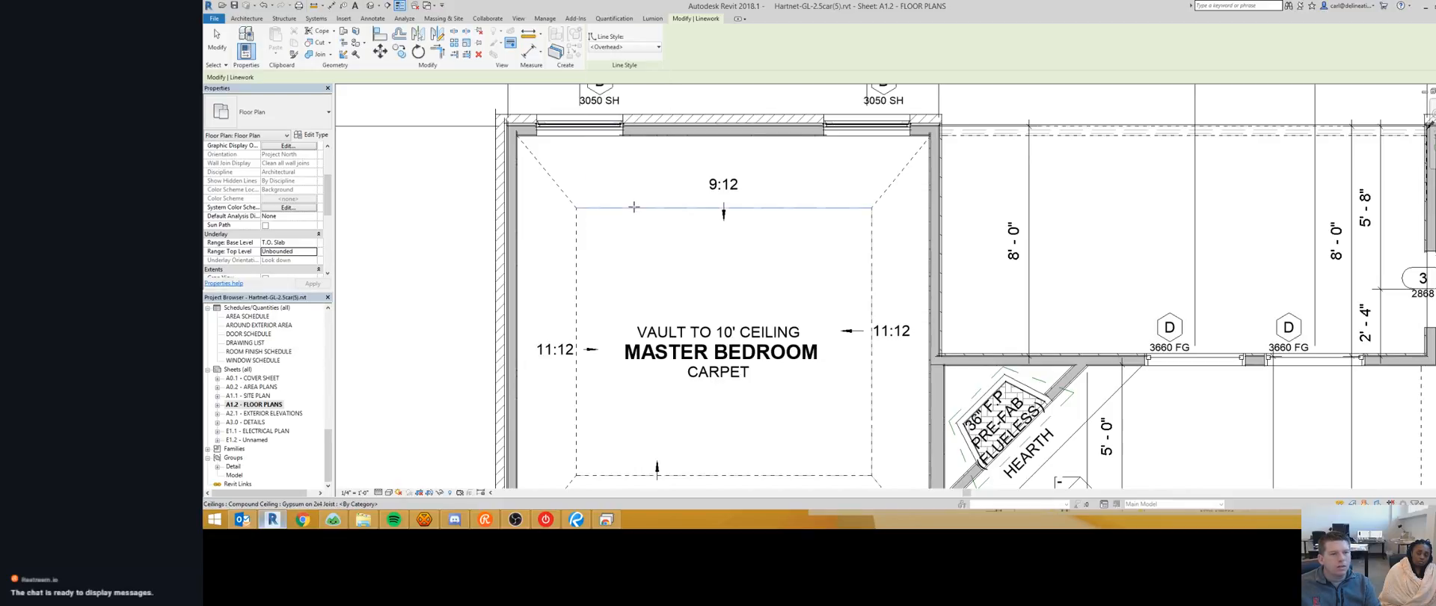
left_click(633, 206)
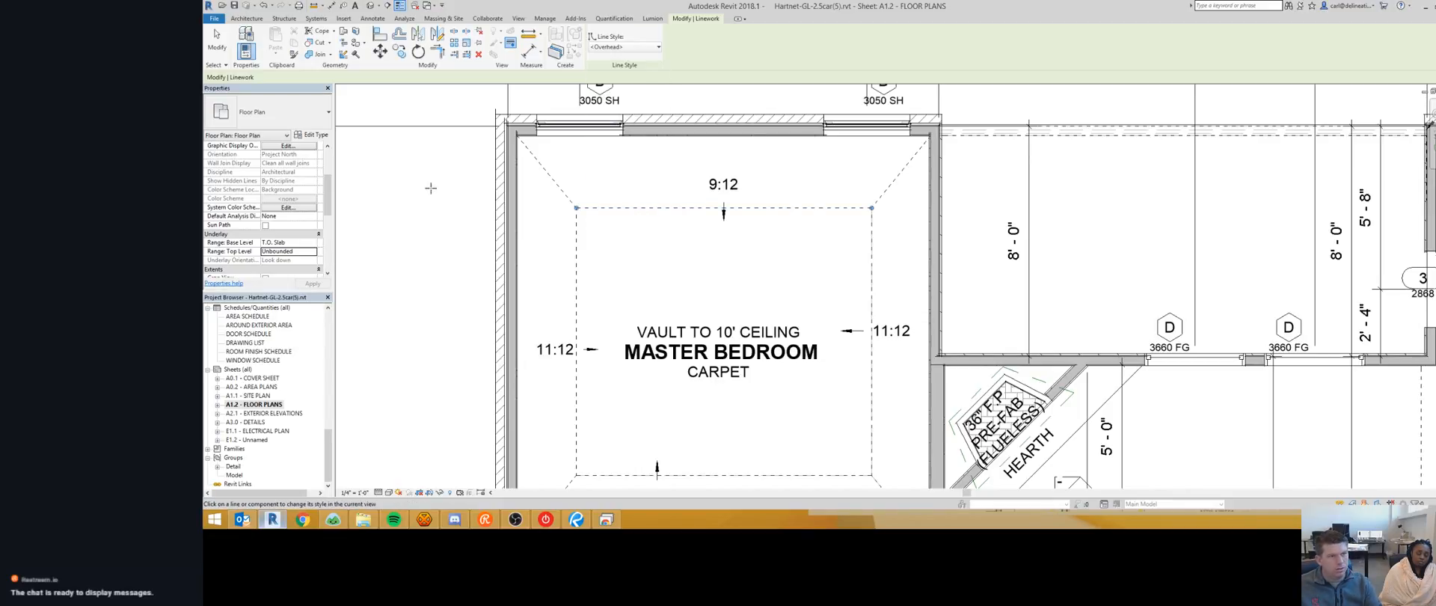
Step: Reset the floor plan view's underlay base level to None
left_click(313, 243)
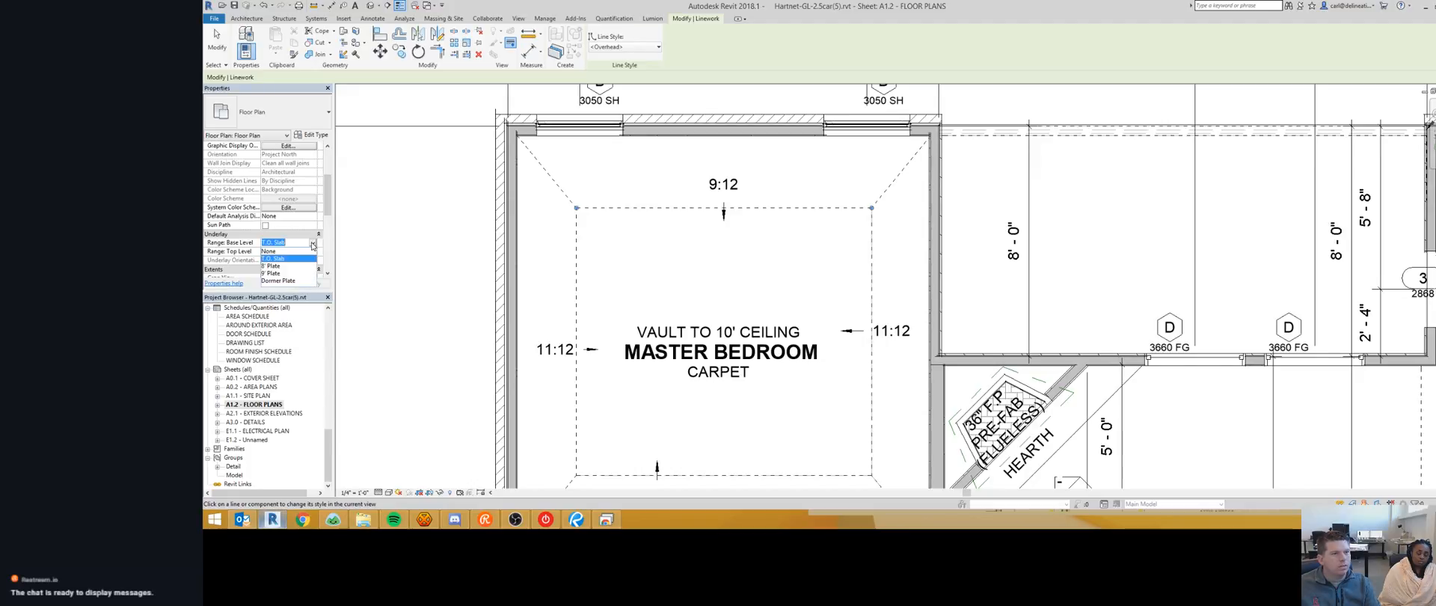
left_click(288, 251)
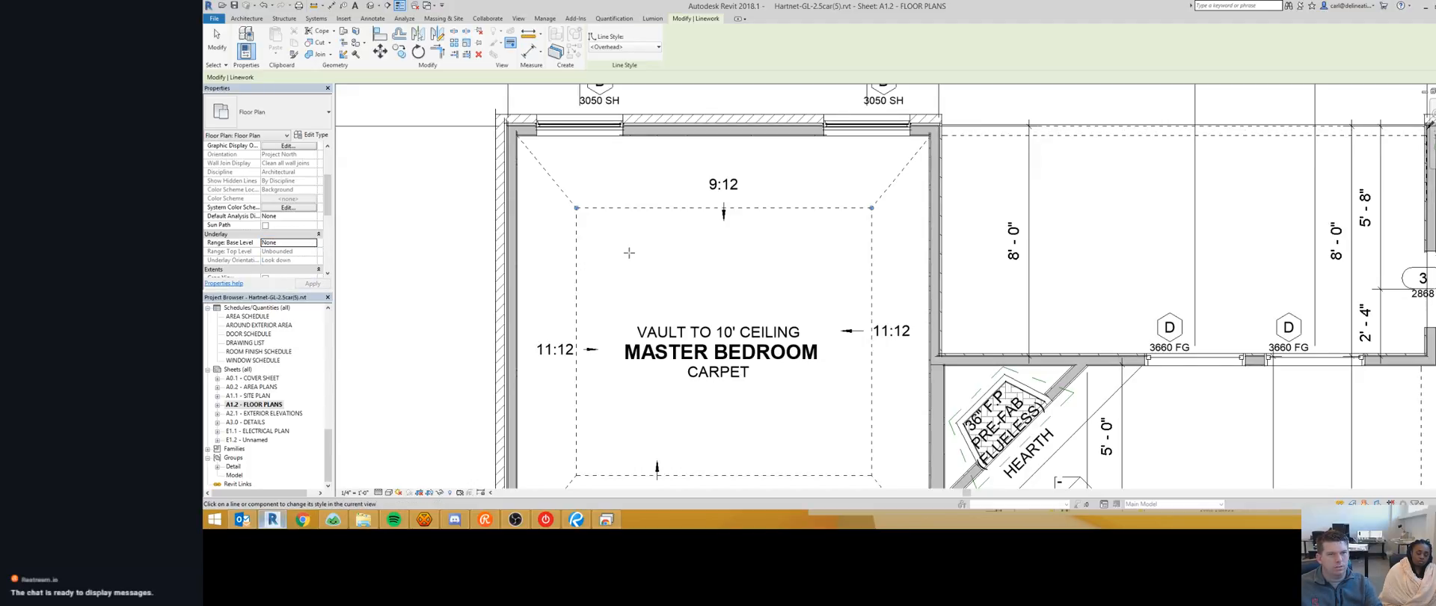
key("Escape")
Step: Measure the spacing between the nook's dashed ceiling lines and their offsets from both edges of window C
scroll(629, 251, "down", 3)
scroll(463, 267, "down", 1)
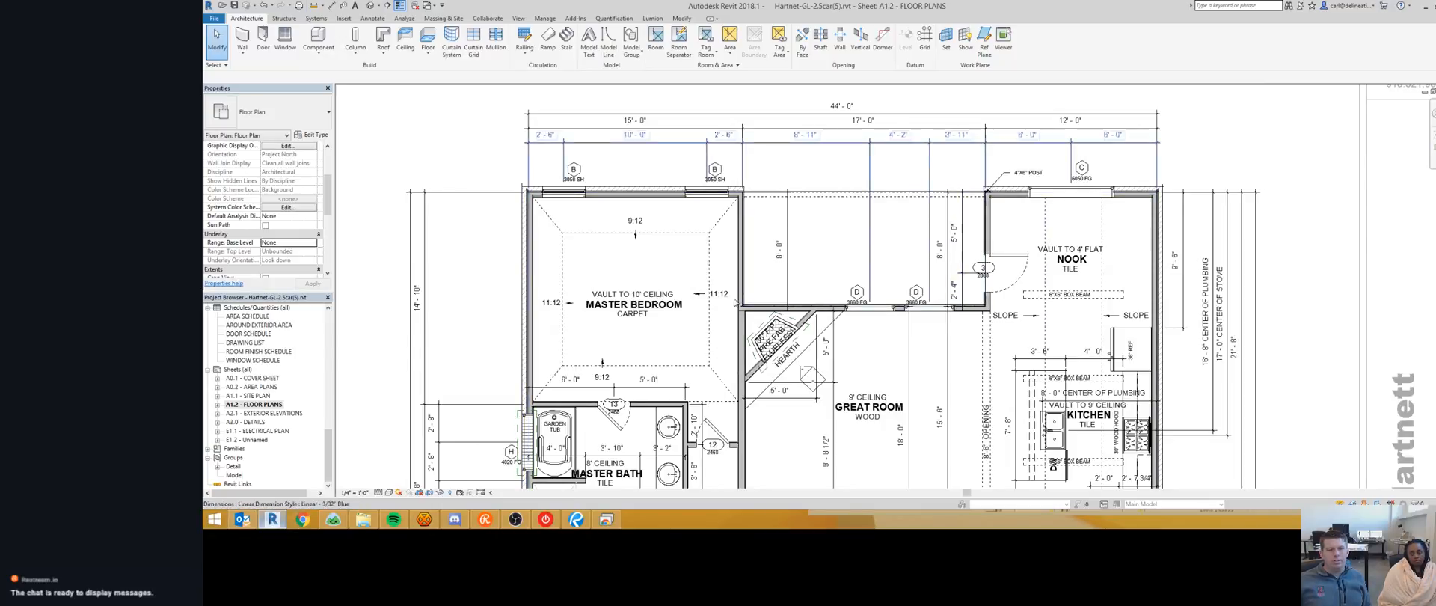
scroll(1065, 218, "up", 3)
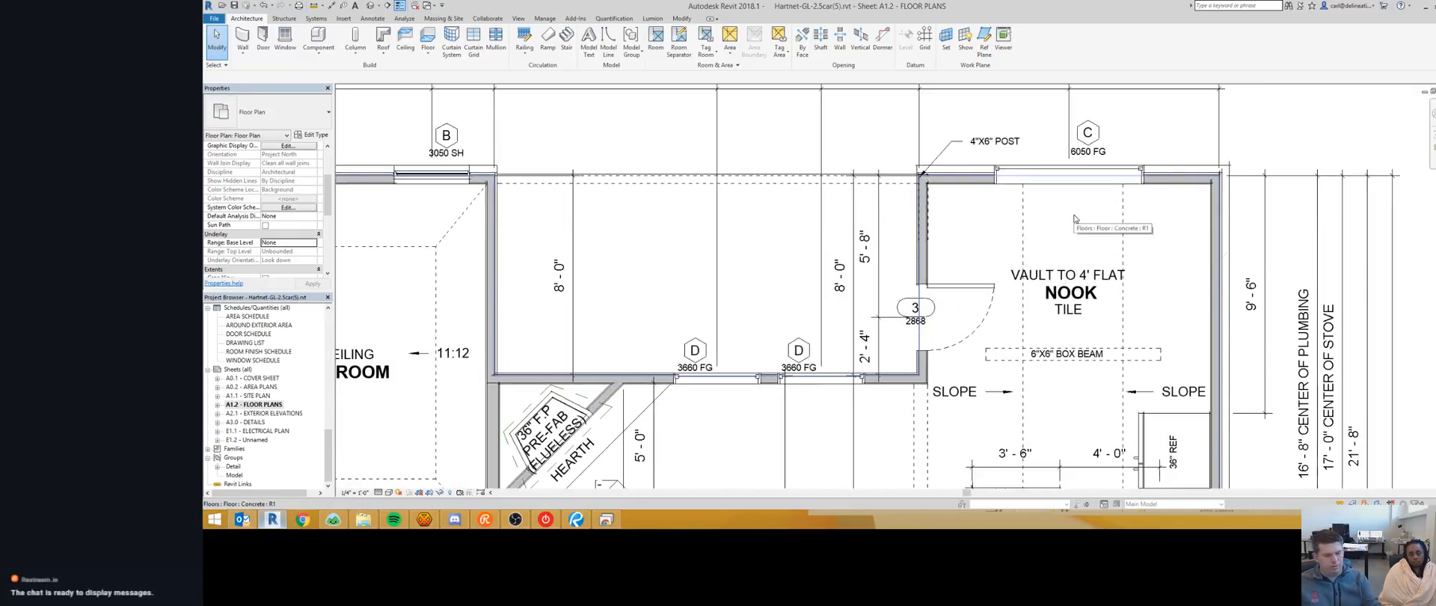
key("d")
key("i")
left_click(1121, 225)
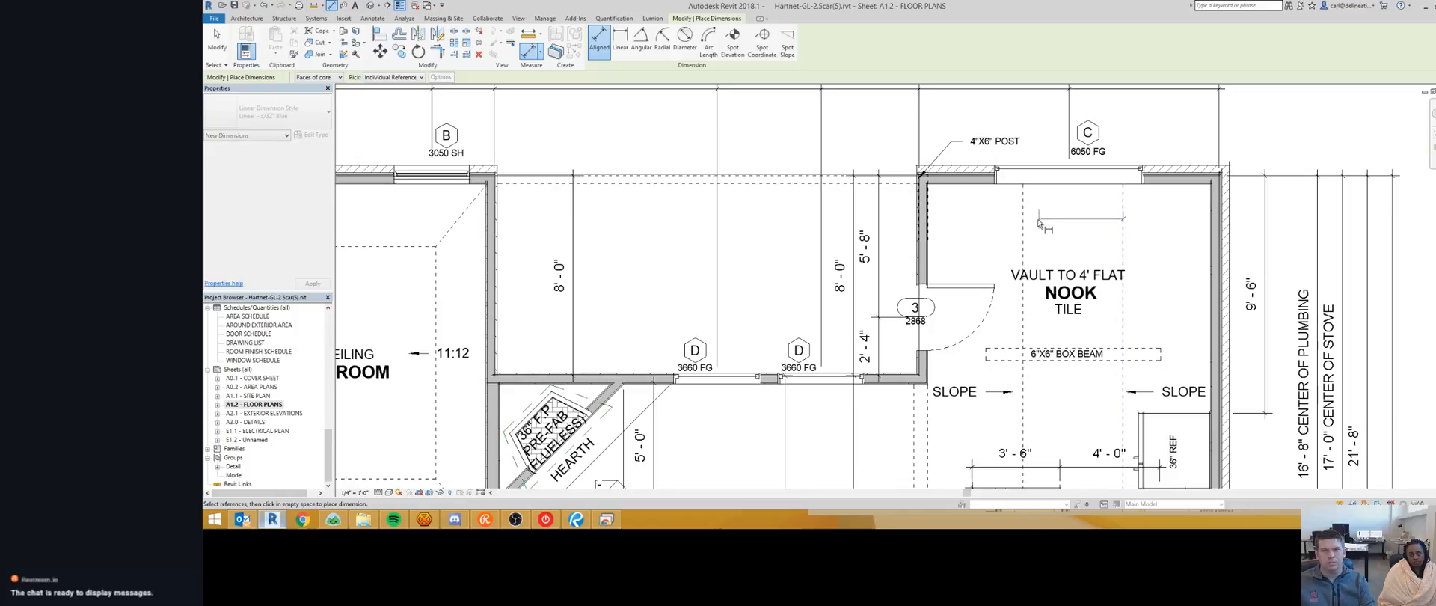
left_click(1015, 225)
left_click(996, 172)
left_click(1140, 170)
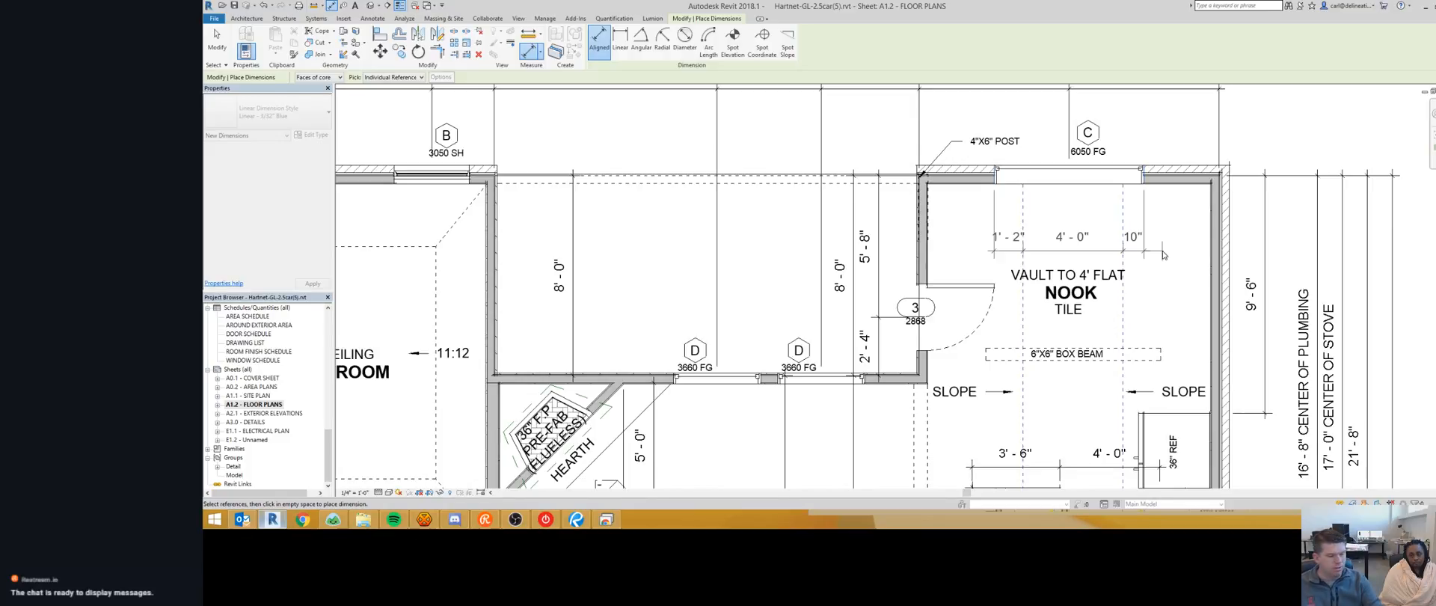
key("Escape")
key("Escape")
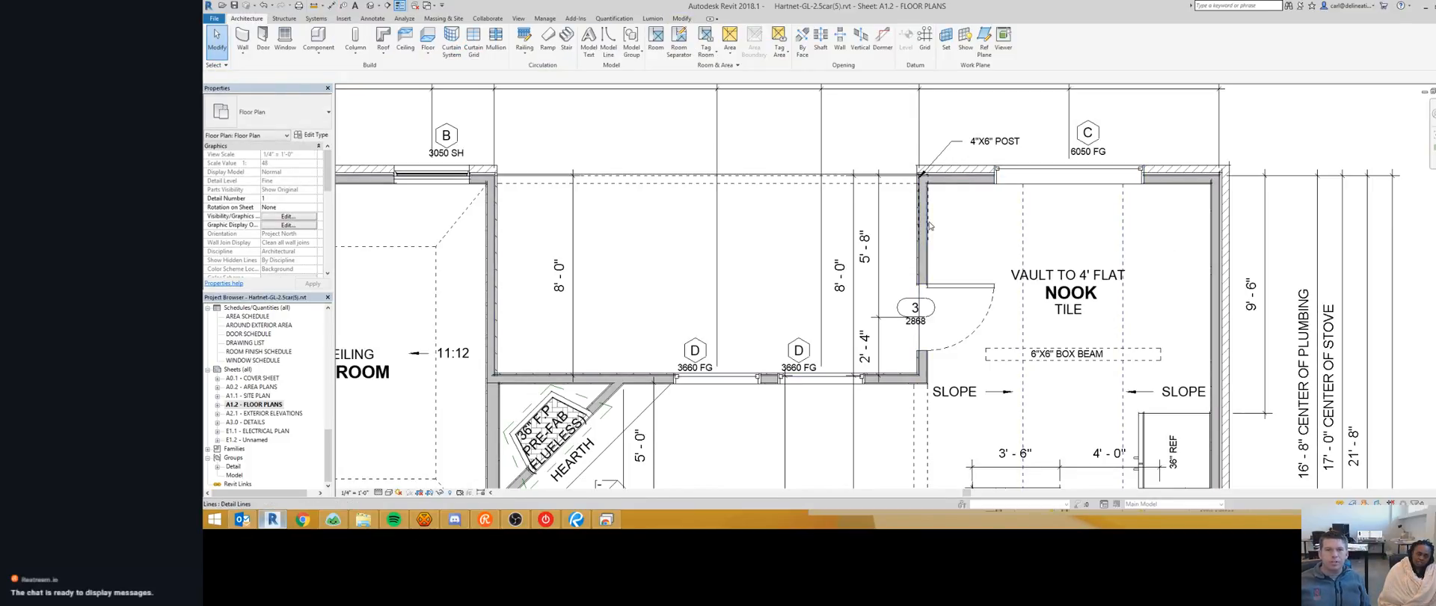
Step: Compare the plan's nook and kitchen areas with the client's redline PDF, including the slope, wood hood and cabinet markups
scroll(929, 226, "up", 5)
scroll(919, 232, "down", 8)
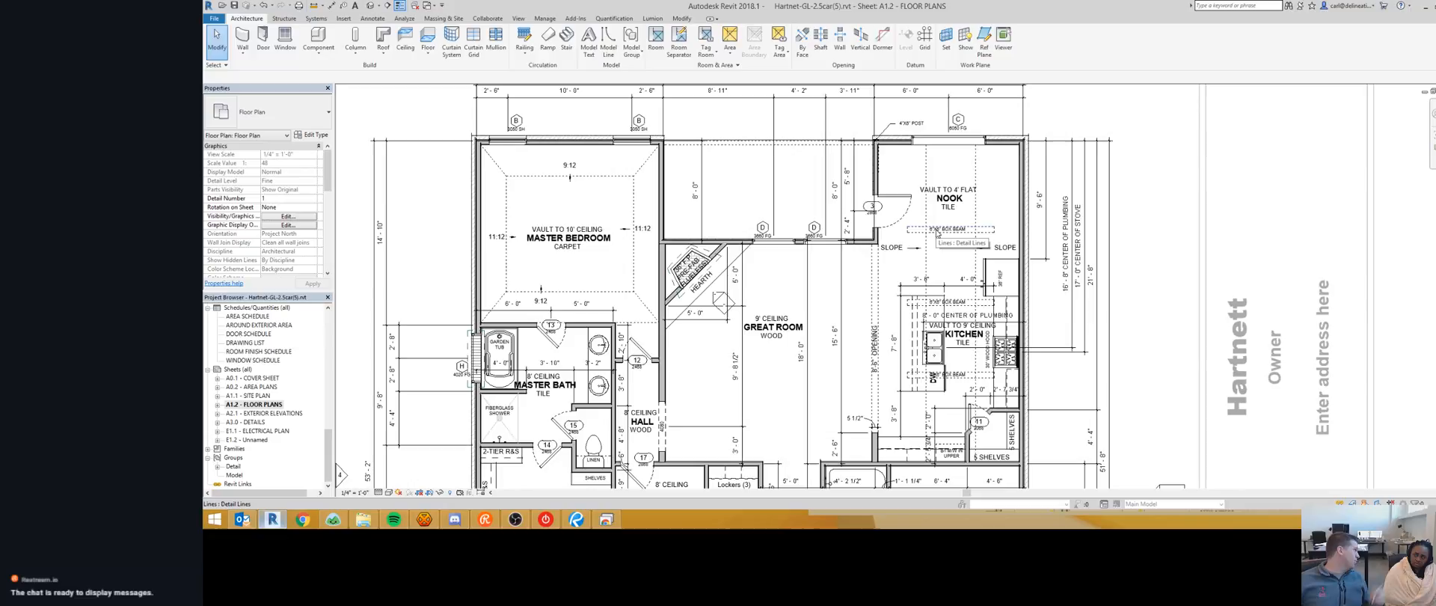
scroll(937, 232, "up", 1)
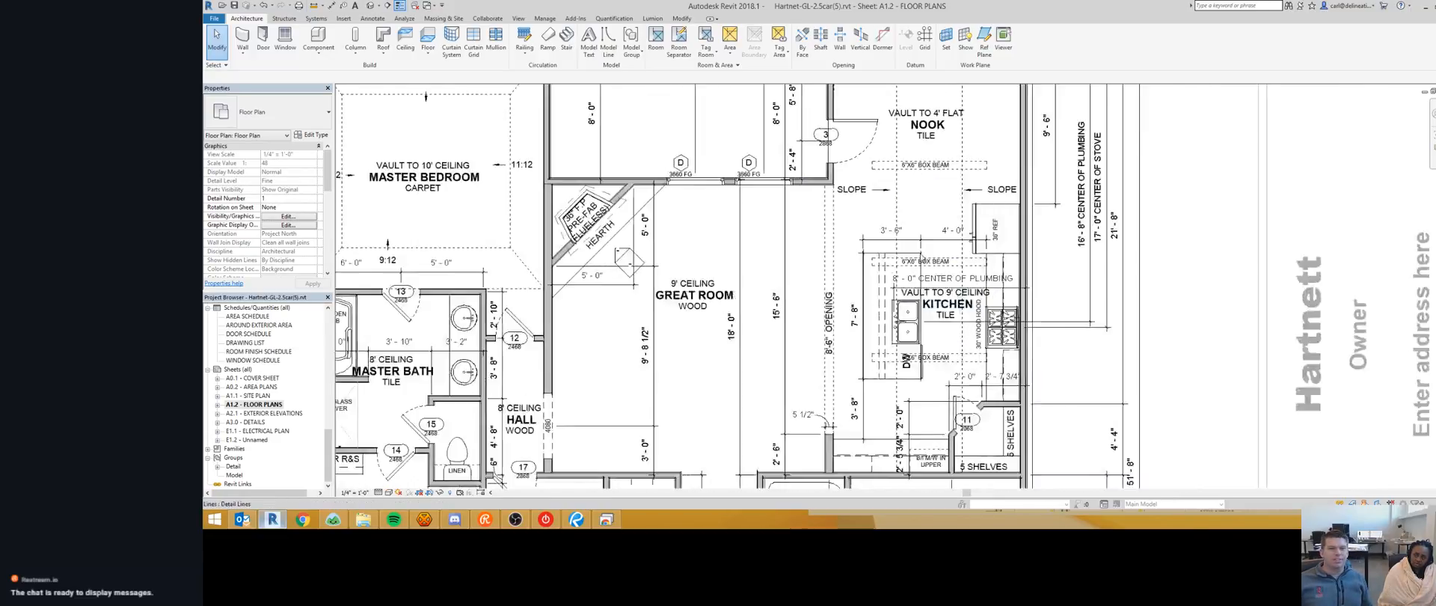
scroll(891, 221, "up", 2)
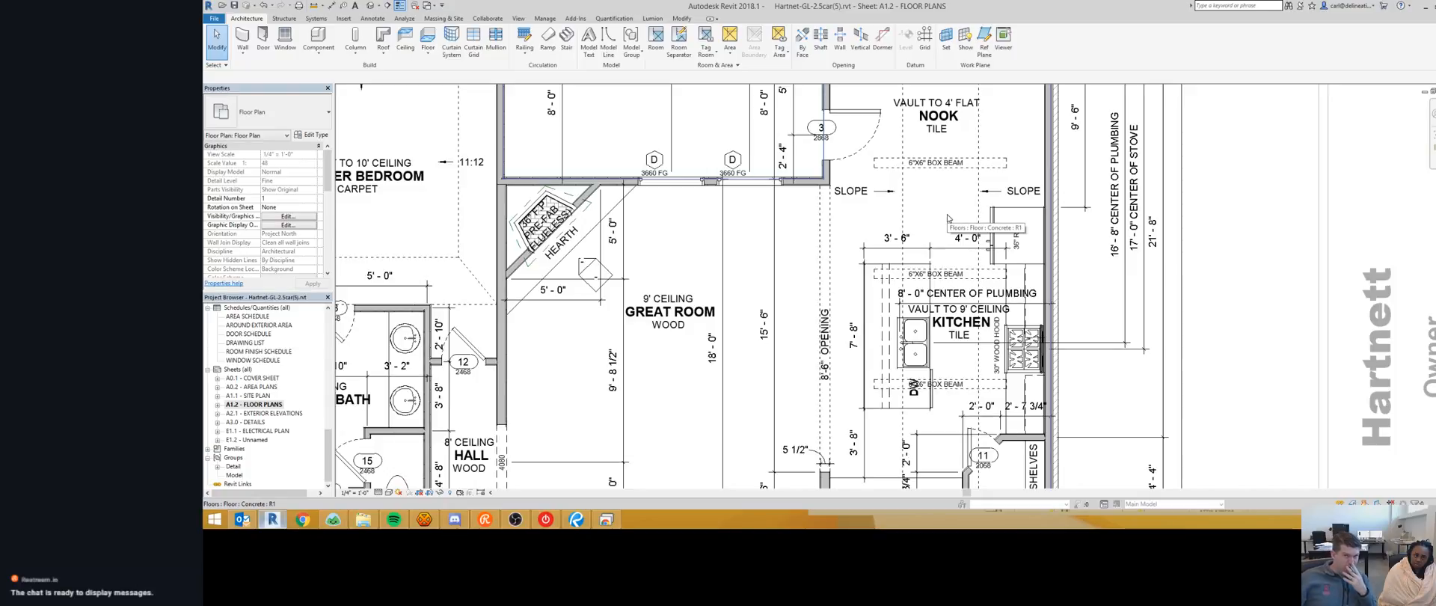
middle_click_drag(926, 217, 925, 210)
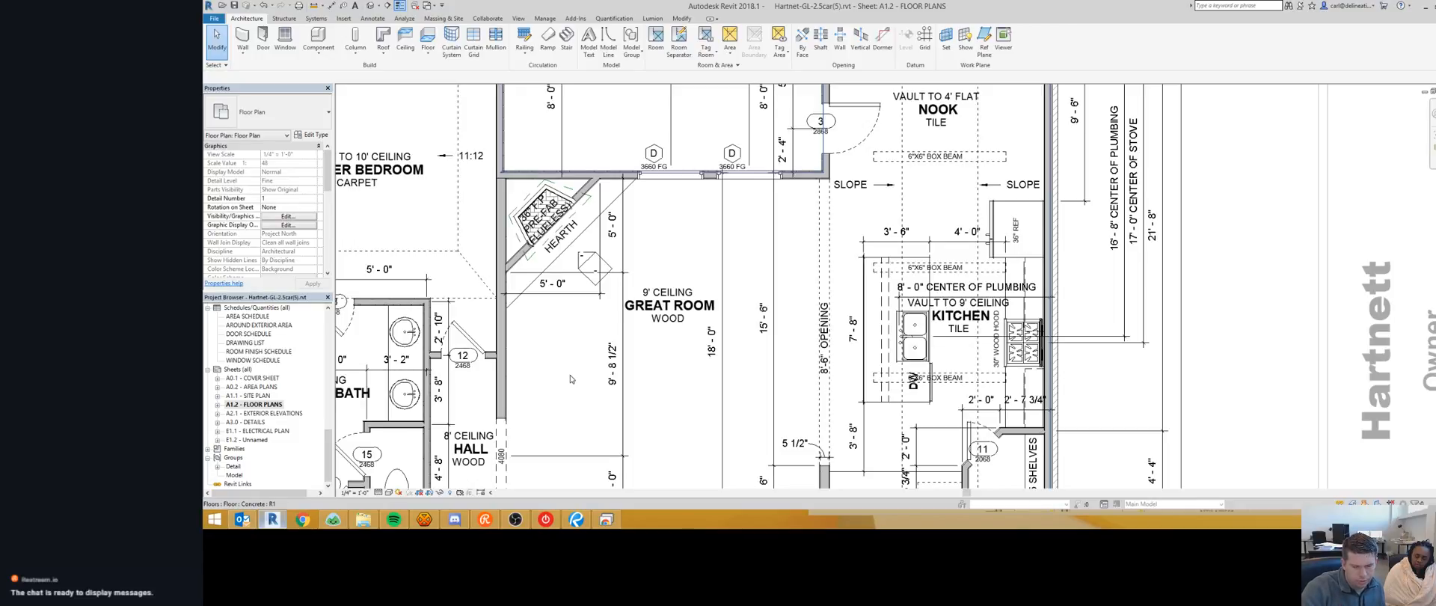
left_click(606, 519)
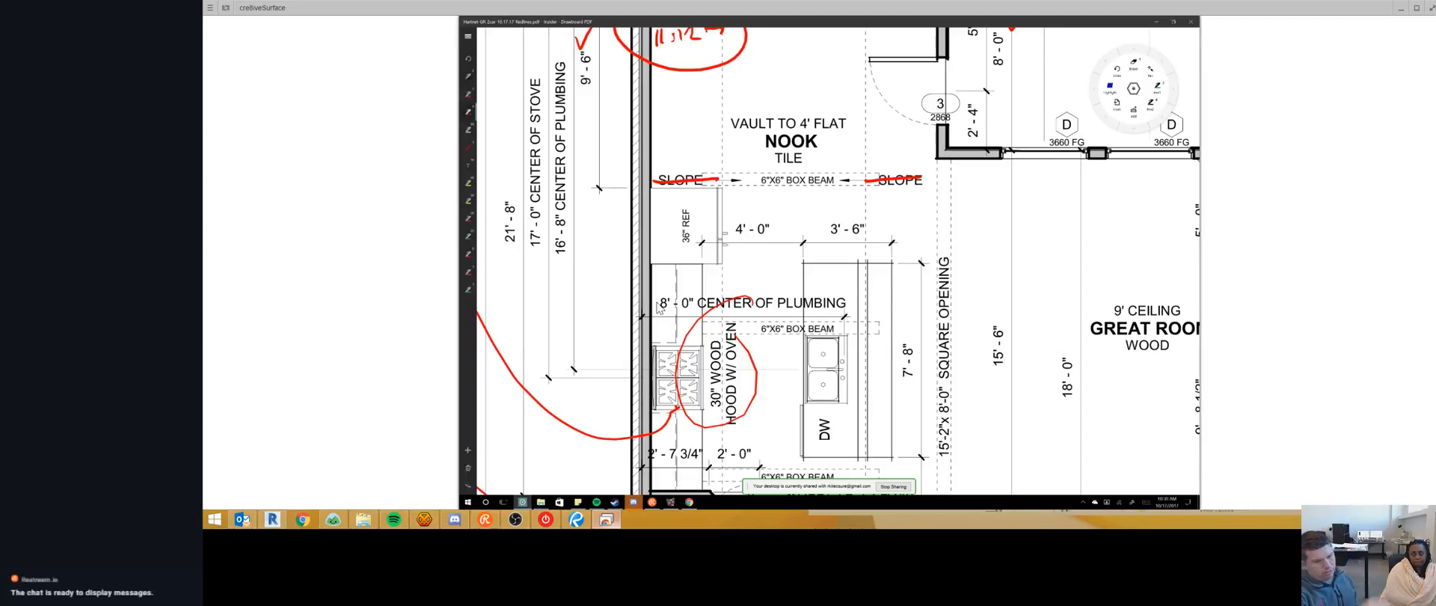
scroll(658, 306, "down", 5, "ctrl")
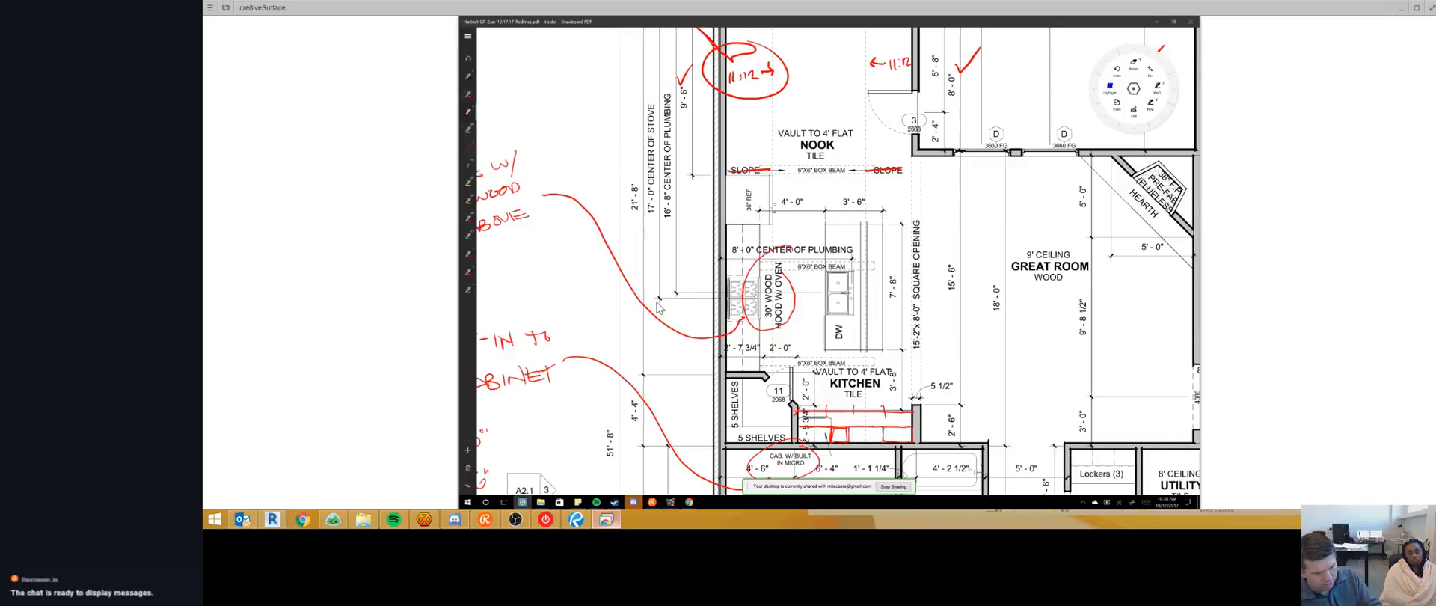
scroll(658, 306, "down", 3)
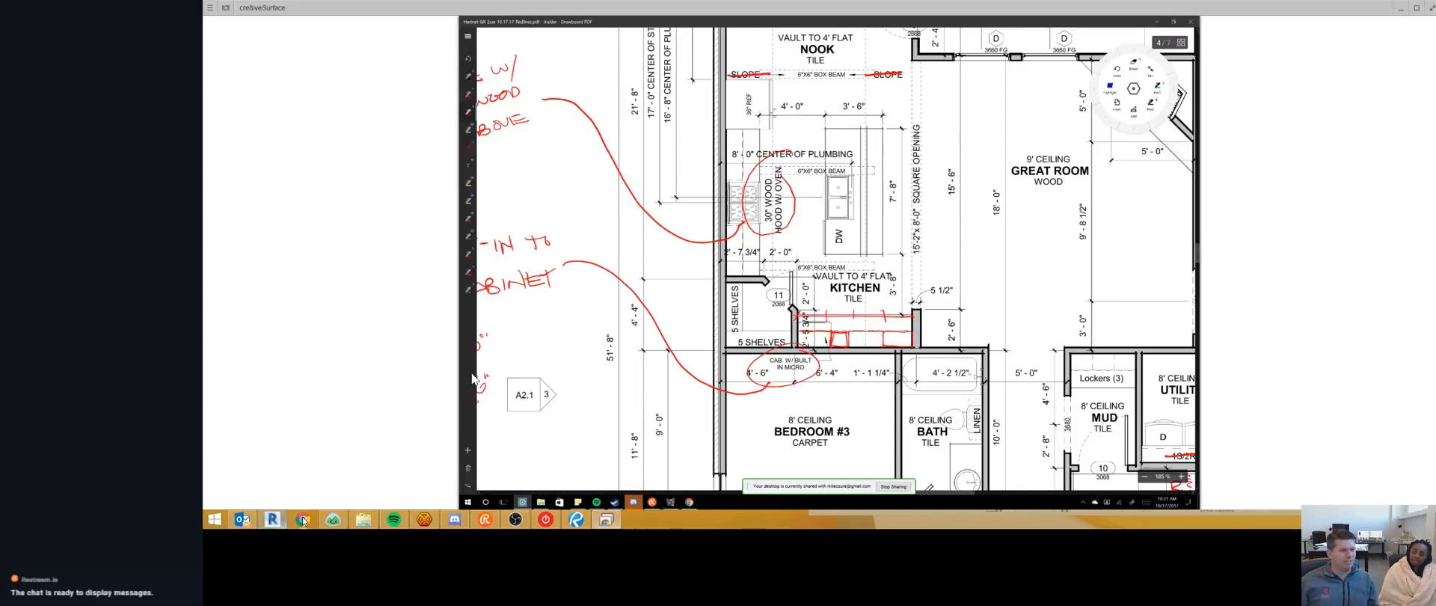
Step: Back in Revit, copy the outlines of the three 6"X6" box beams across the nook and kitchen
left_click(277, 520)
middle_click_drag(738, 273, 737, 266)
scroll(897, 314, "down", 2)
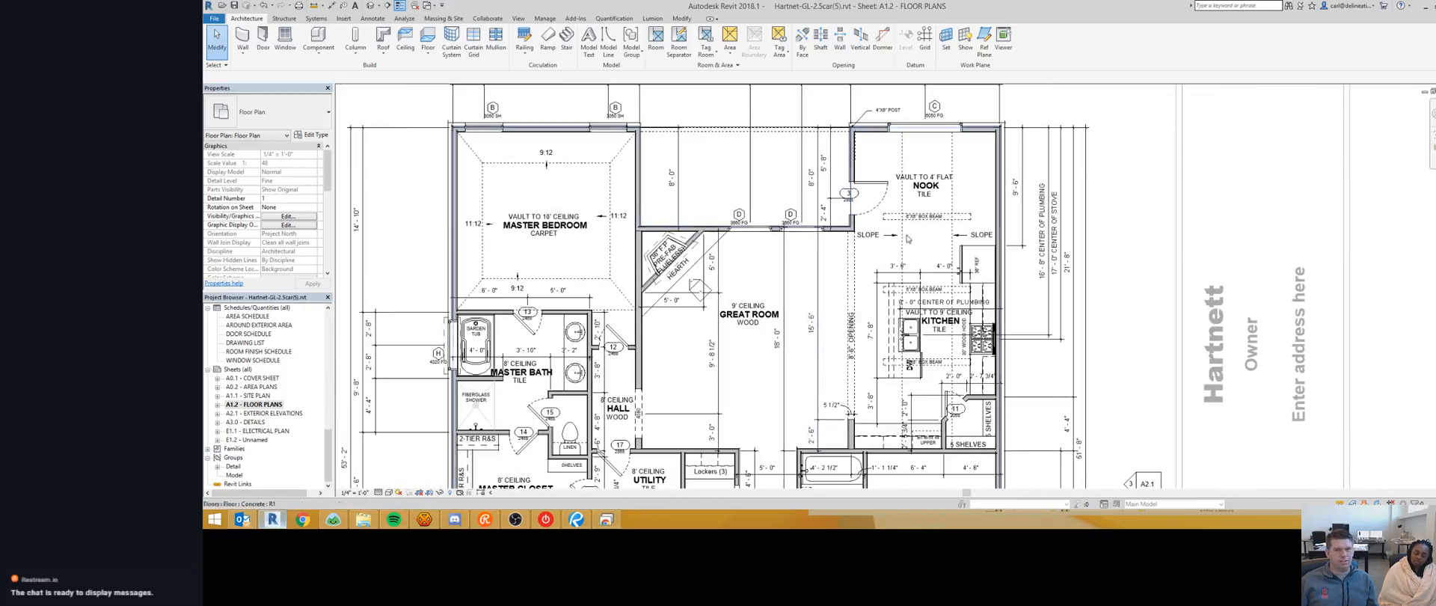
key("Tab")
left_click(963, 224)
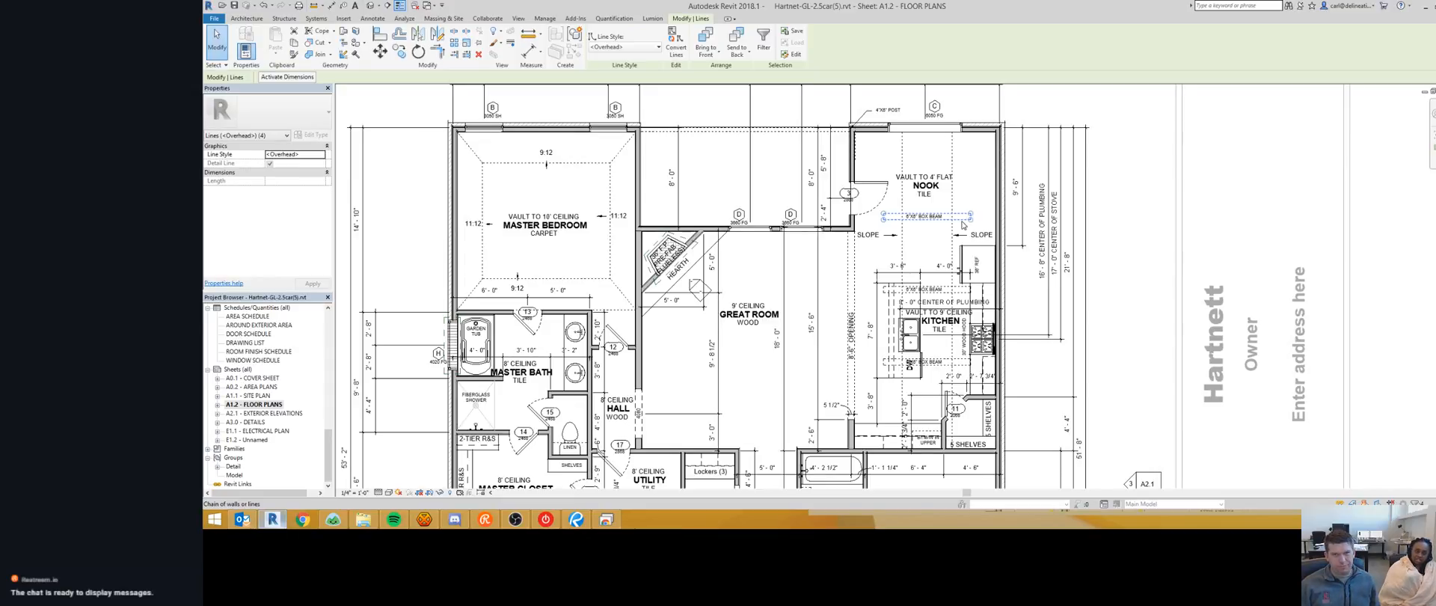
key("Tab")
left_click(946, 291, "ctrl")
key("Tab")
left_click(959, 363, "ctrl")
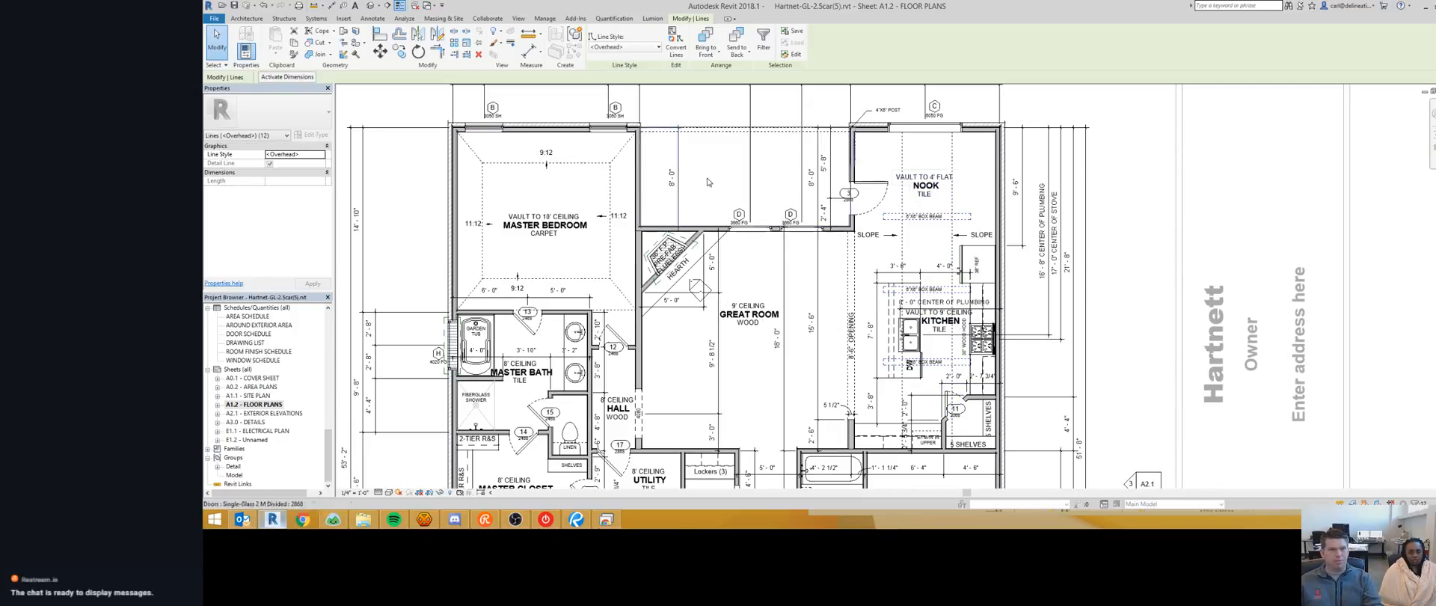
Step: Try to paste the copied box beam outlines, aligned to the current view, into the plan on sheet E1.1
double_click(258, 431)
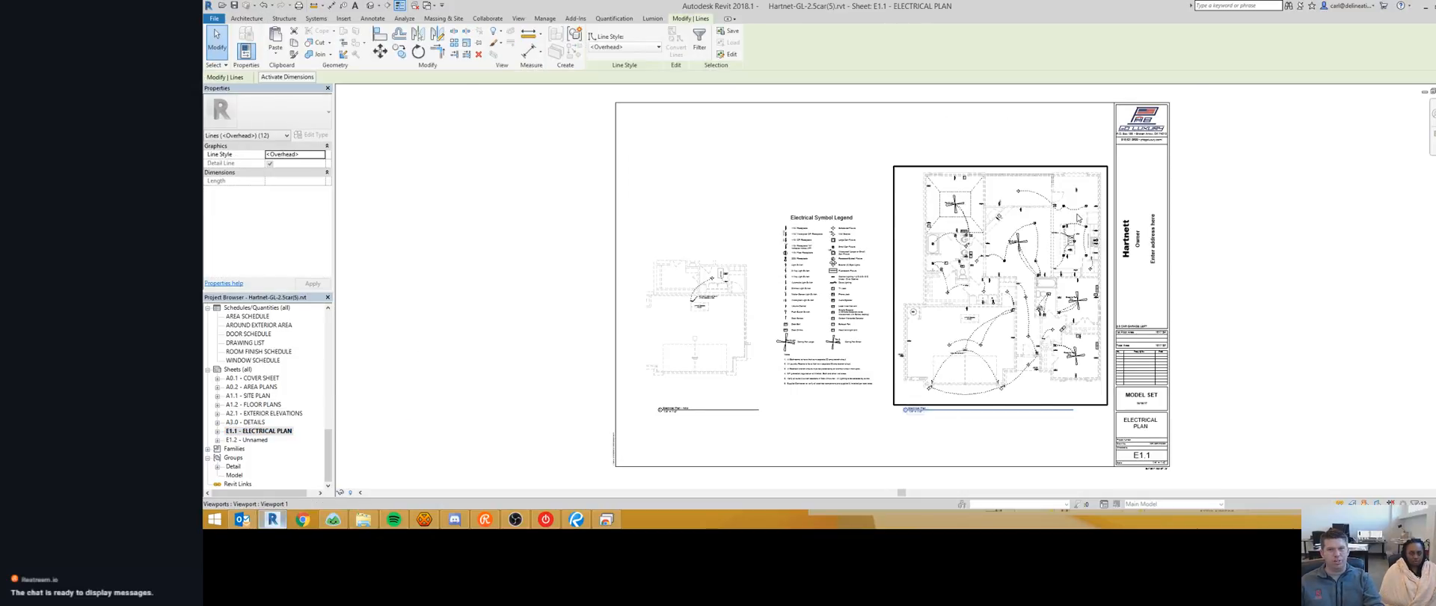
scroll(1077, 217, "up", 4)
double_click(1059, 207)
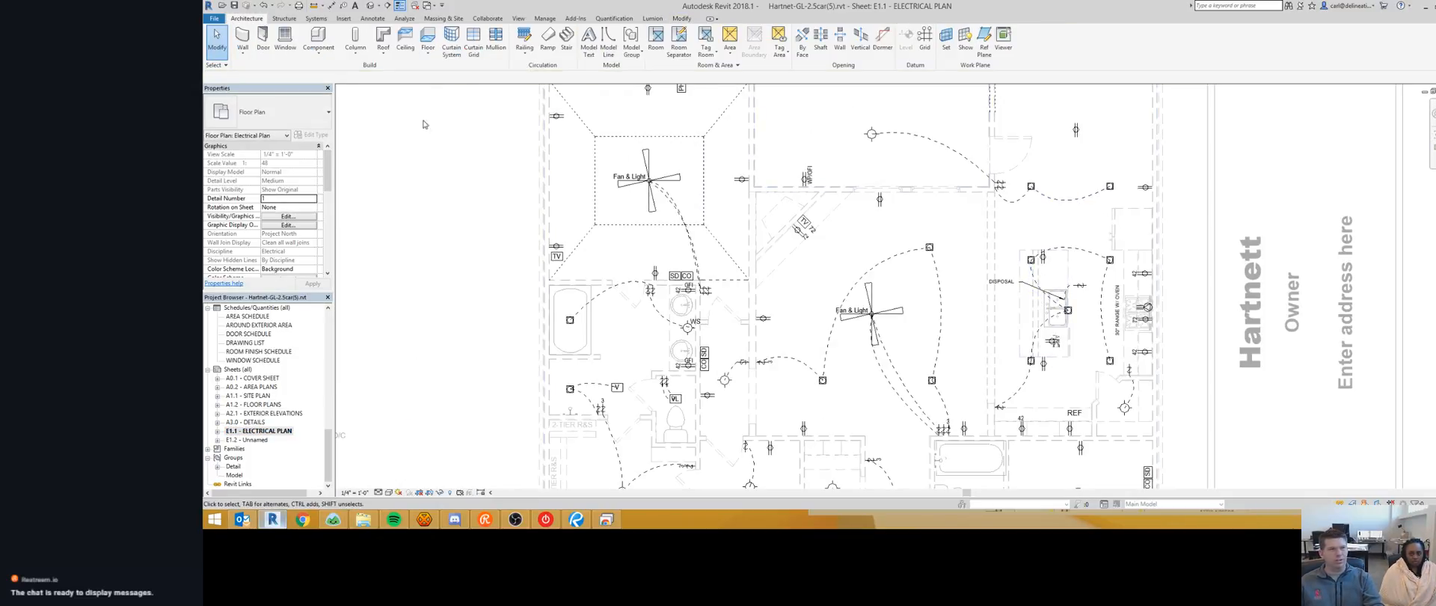
left_click(681, 18)
left_click(273, 55)
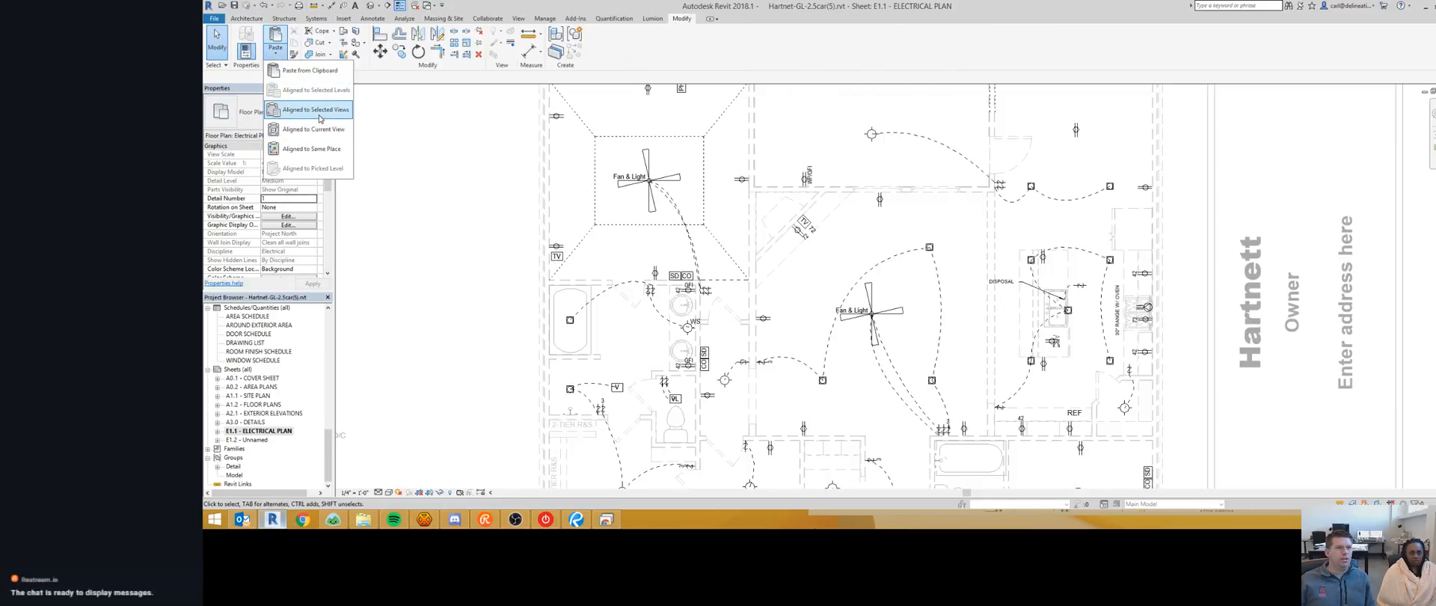
left_click(315, 129)
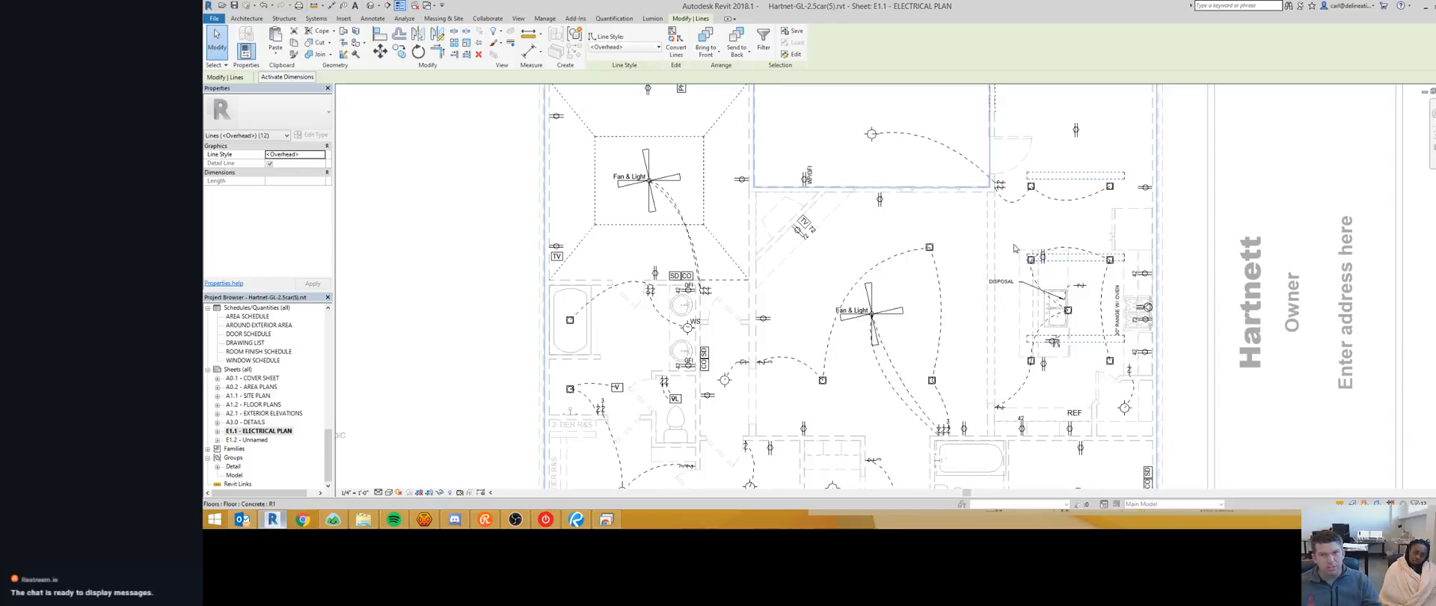
key("Escape")
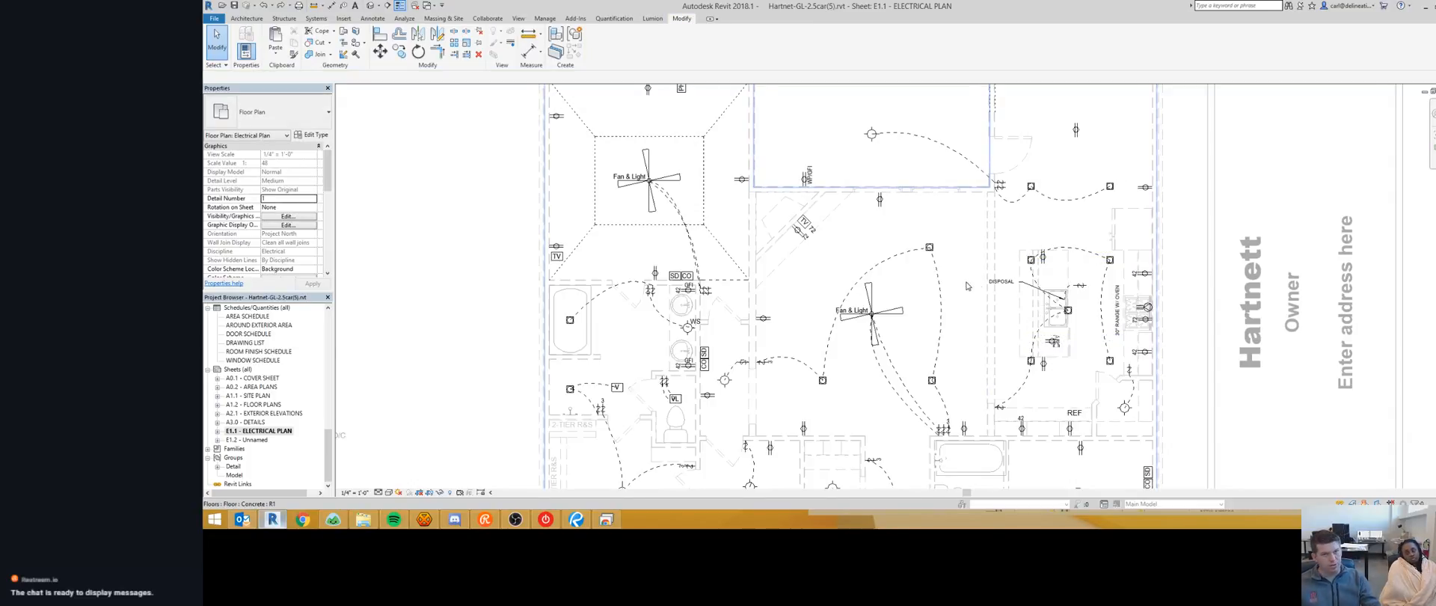
Step: On the floor plan, draw an <Overhead> detail line from the wall corner beside the SLOPE note diagonally up into the nook
middle_click_drag(967, 285, 981, 282)
key("ctrl+Tab")
scroll(884, 226, "up", 2)
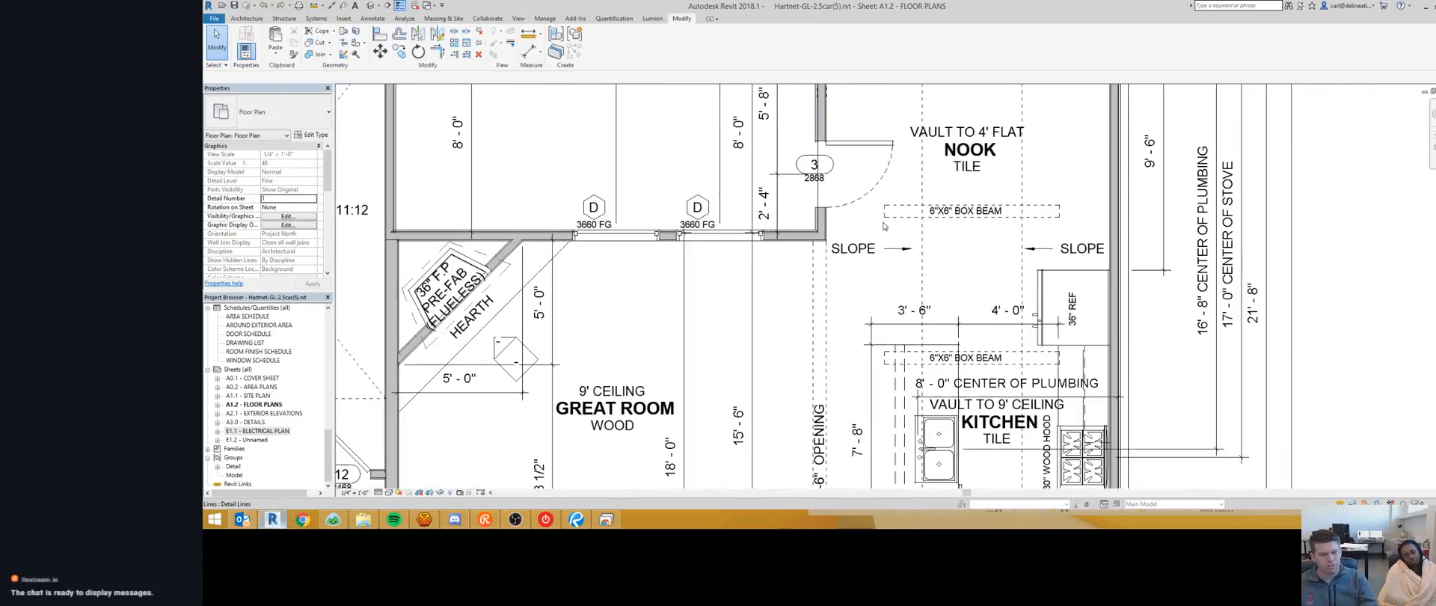
key("d")
key("l")
scroll(819, 239, "up", 1)
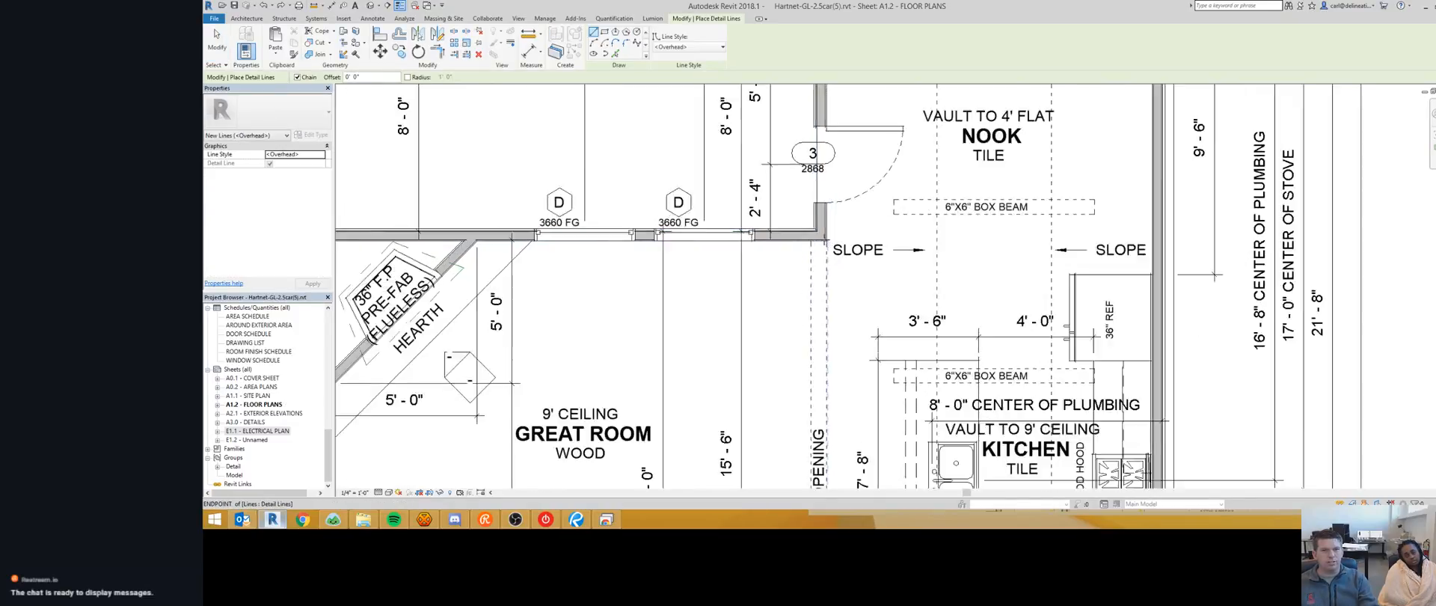
scroll(824, 239, "up", 2)
left_click(826, 239)
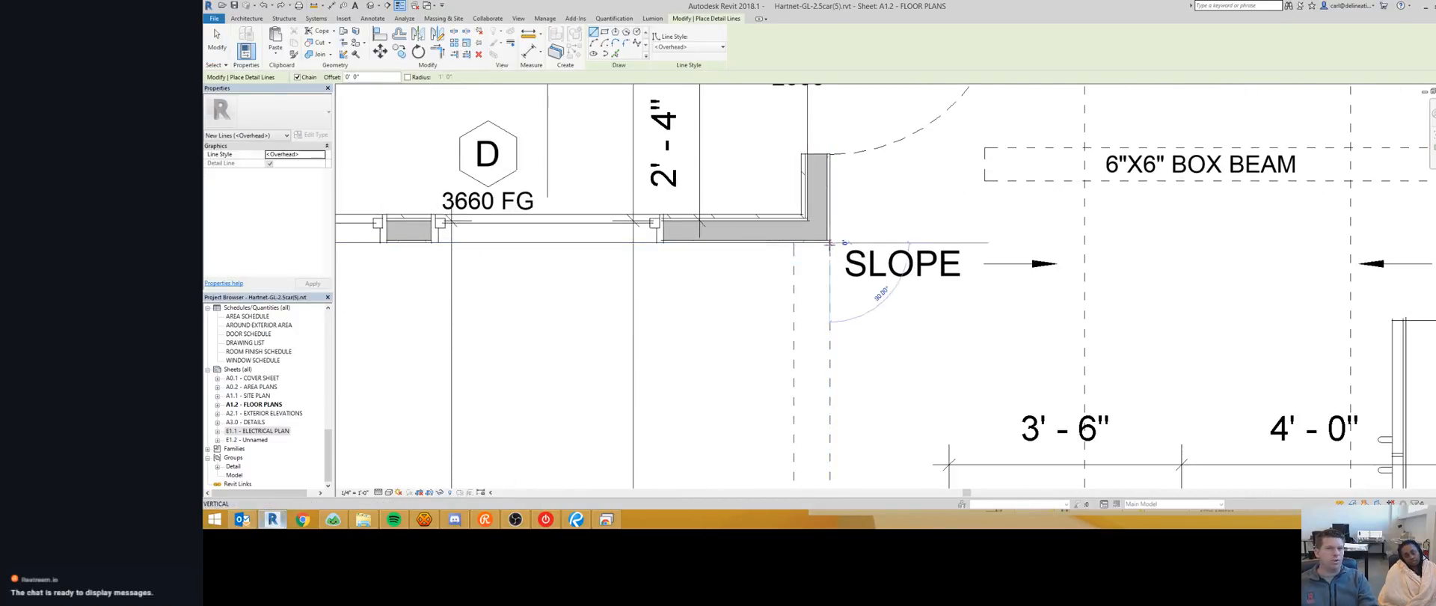
left_click(924, 197)
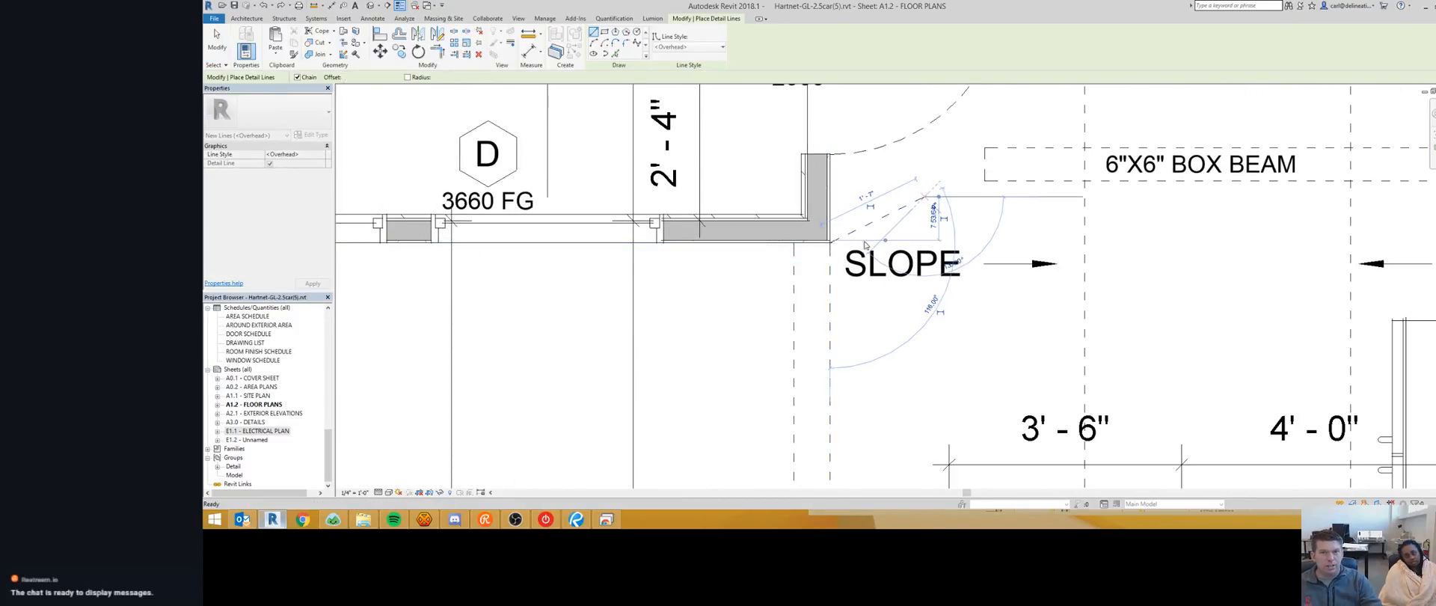
key("Escape")
Step: Draw a second diagonal <Overhead> detail line from the same wall corner down toward the kitchen
left_click(829, 243)
left_click(884, 336)
key("Escape")
key("Escape")
left_click(876, 330)
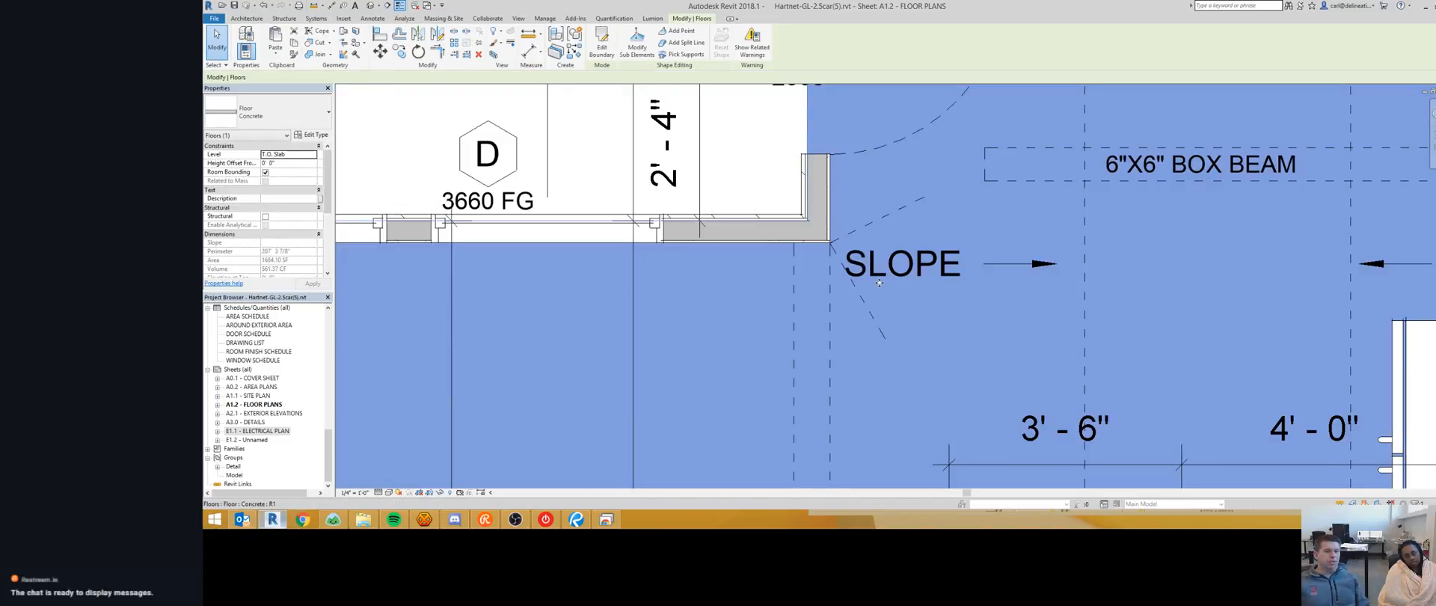
key("Escape")
Step: On the floor plan, copy the three 6"X6" box beam outlines together with the two diagonal overhead lines at the wall corner
left_click(1033, 184)
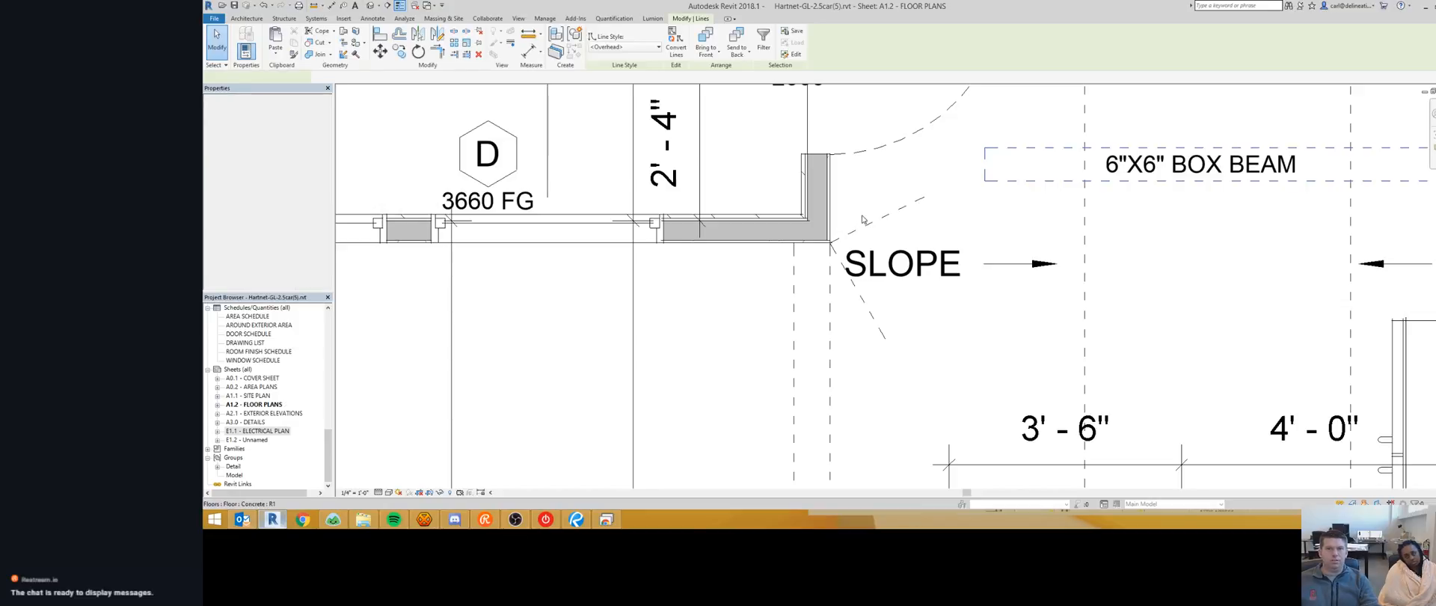
middle_click_drag(1032, 292, 975, 235)
scroll(975, 243, "down", 4)
middle_click_drag(1047, 370, 960, 237)
scroll(960, 236, "down", 1)
middle_click_drag(881, 196, 880, 326)
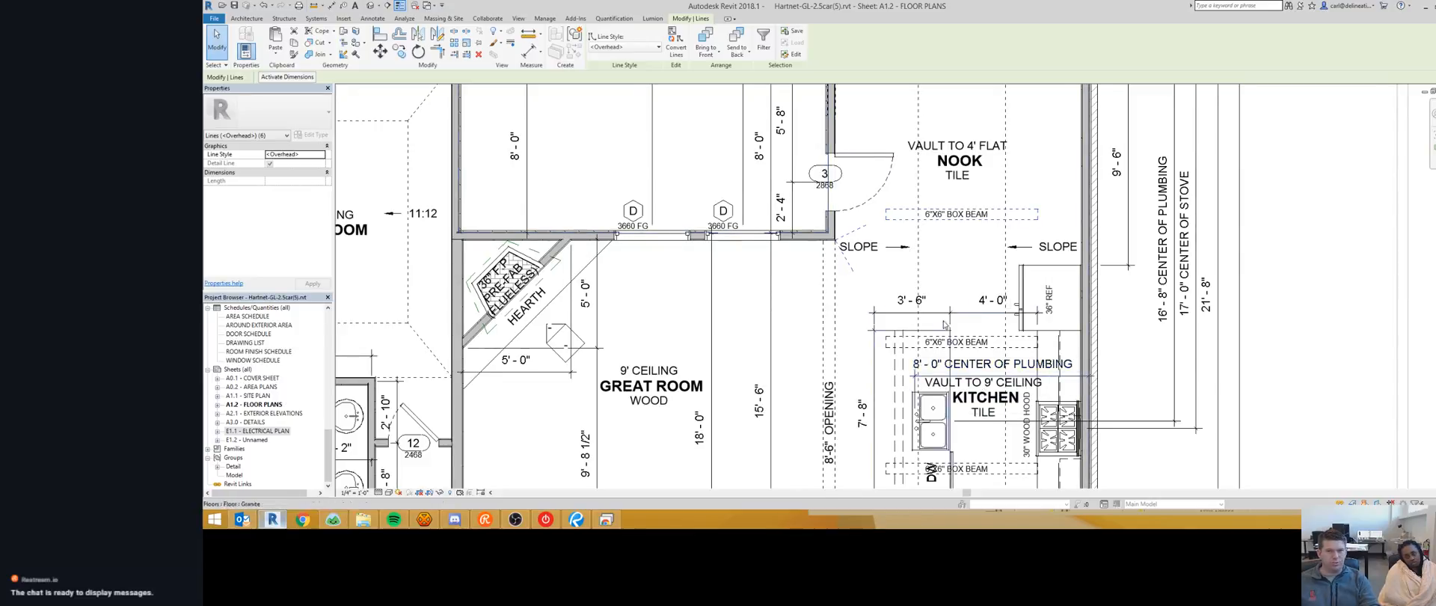
middle_click_drag(1001, 364, 974, 296)
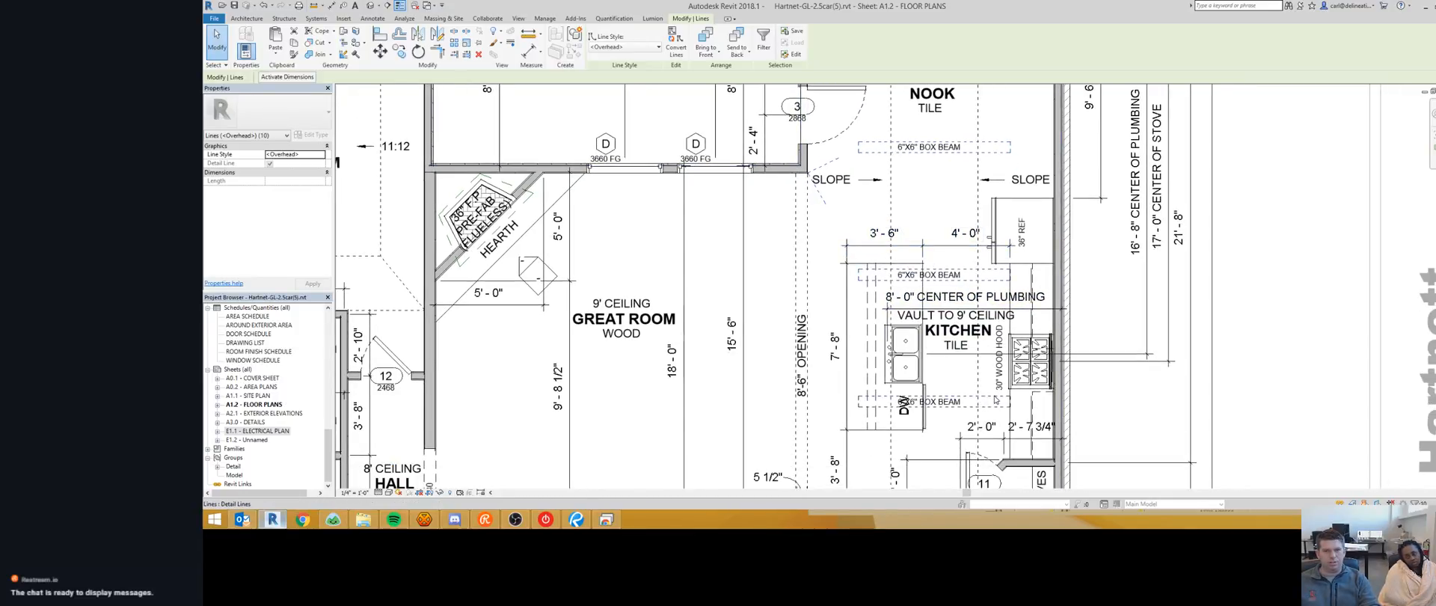
middle_click_drag(862, 293, 912, 306)
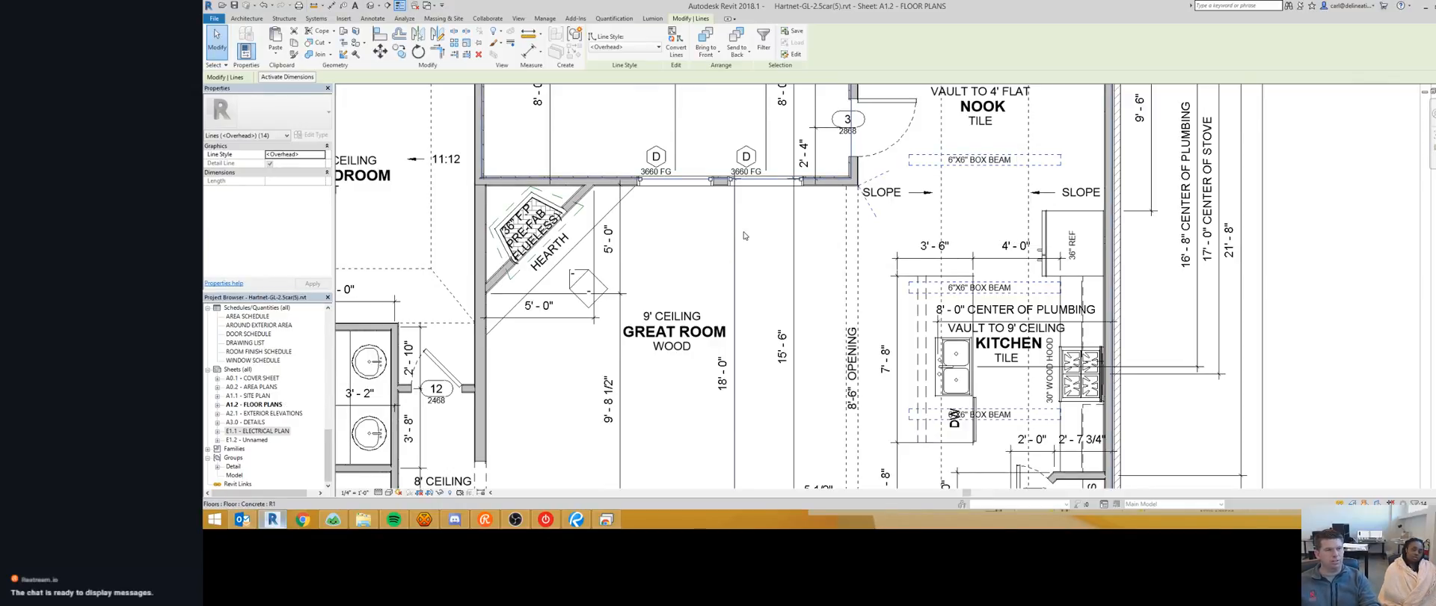
Step: On sheet E1.1, paste the copied beam outlines and diagonal lines into the blank area above the Electrical Symbol Legend
key("ctrl+Tab")
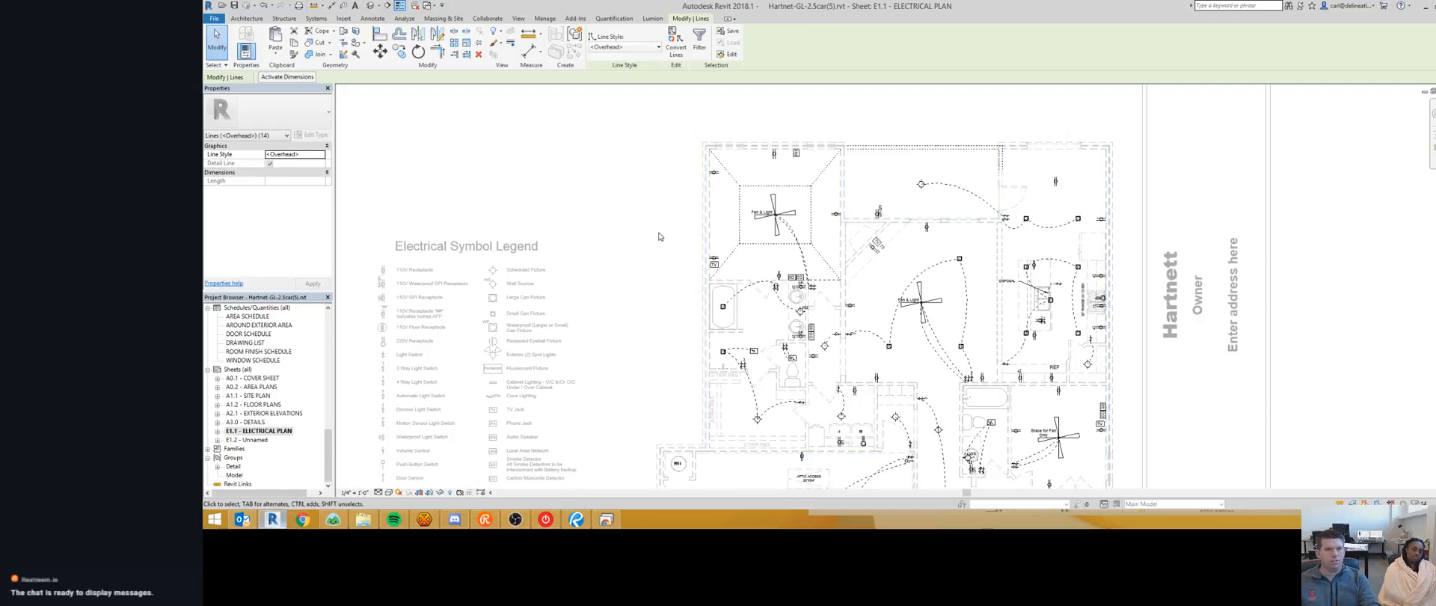
middle_click_drag(660, 237, 798, 262)
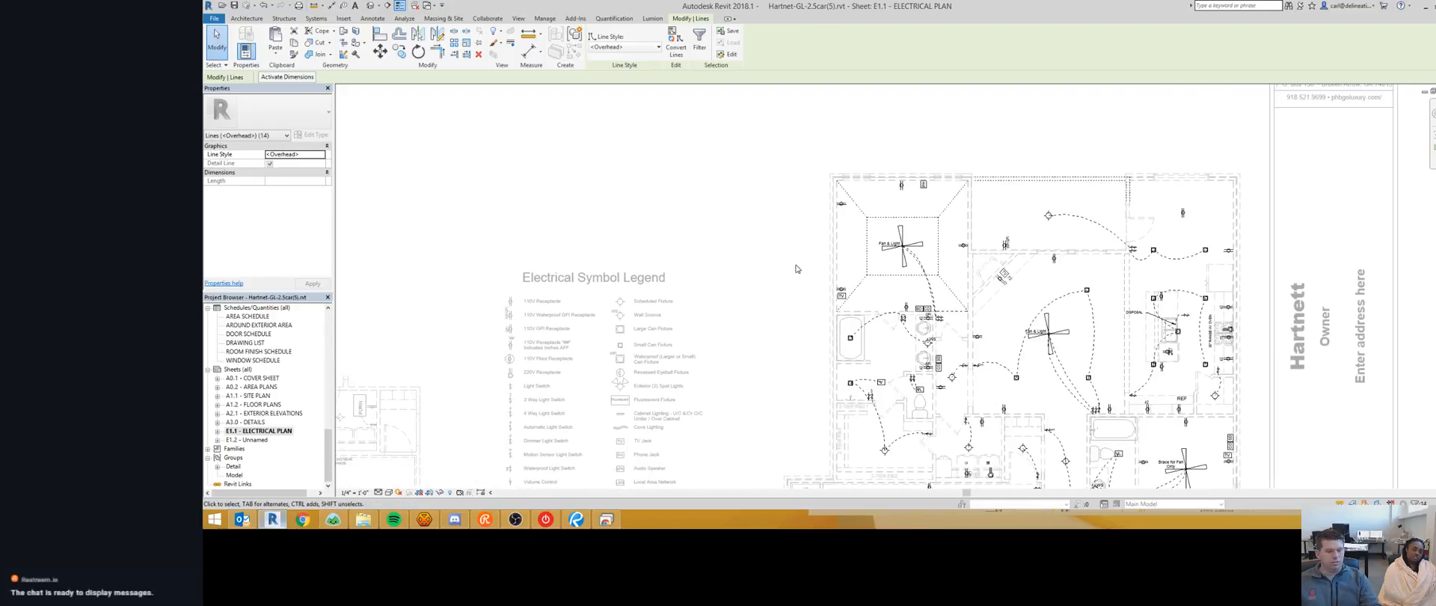
left_click(701, 190)
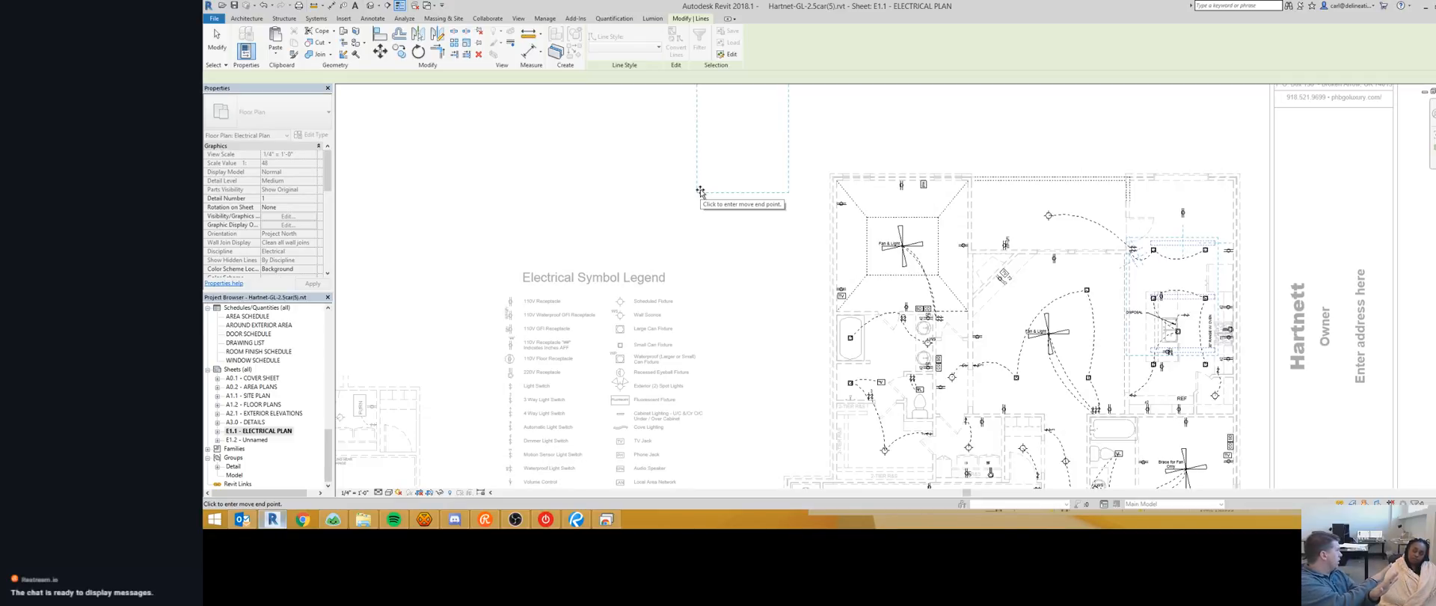
left_click(652, 237)
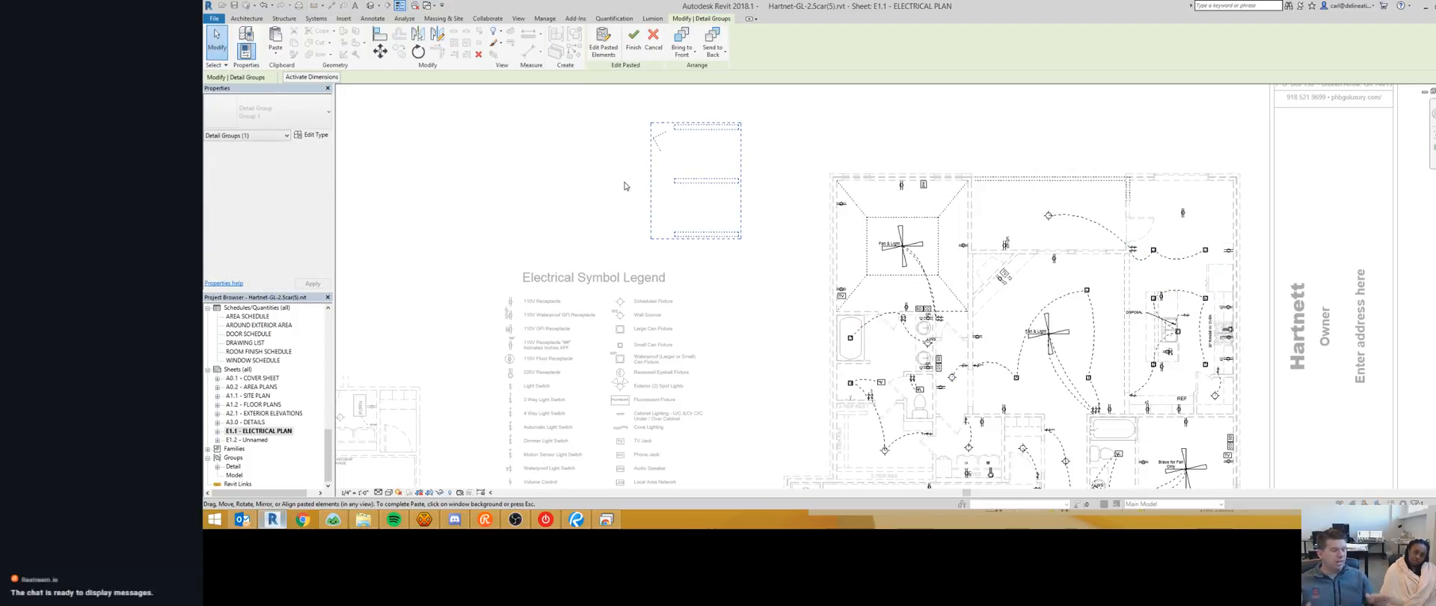
Step: Mirror the pasted lines about the vertical end line of the middle box beam and finish the paste
key("m")
key("m")
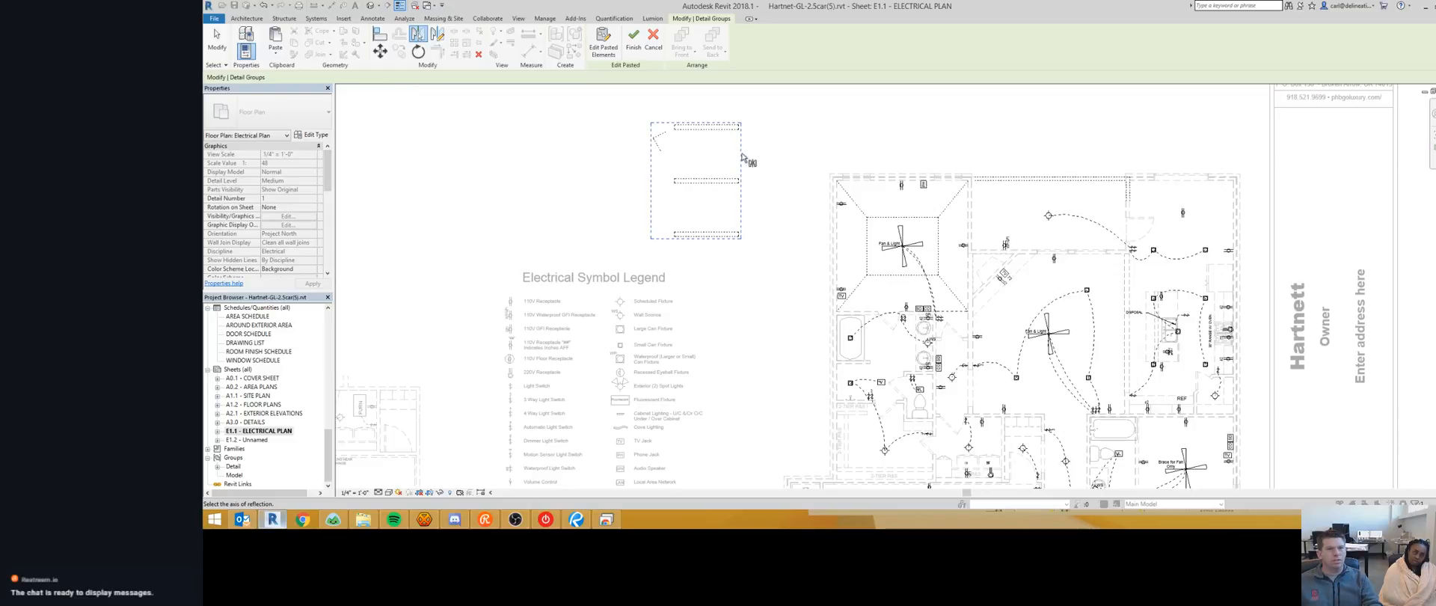
scroll(743, 188, "up", 3)
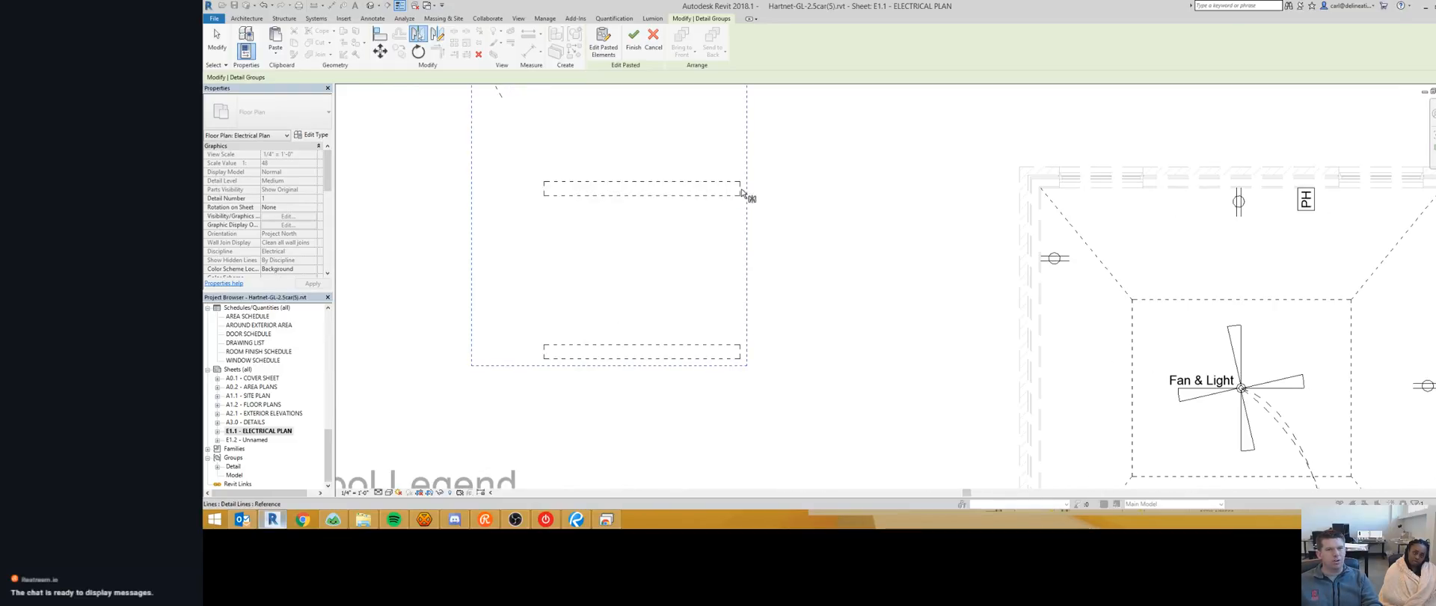
left_click(743, 192)
scroll(699, 227, "down", 3)
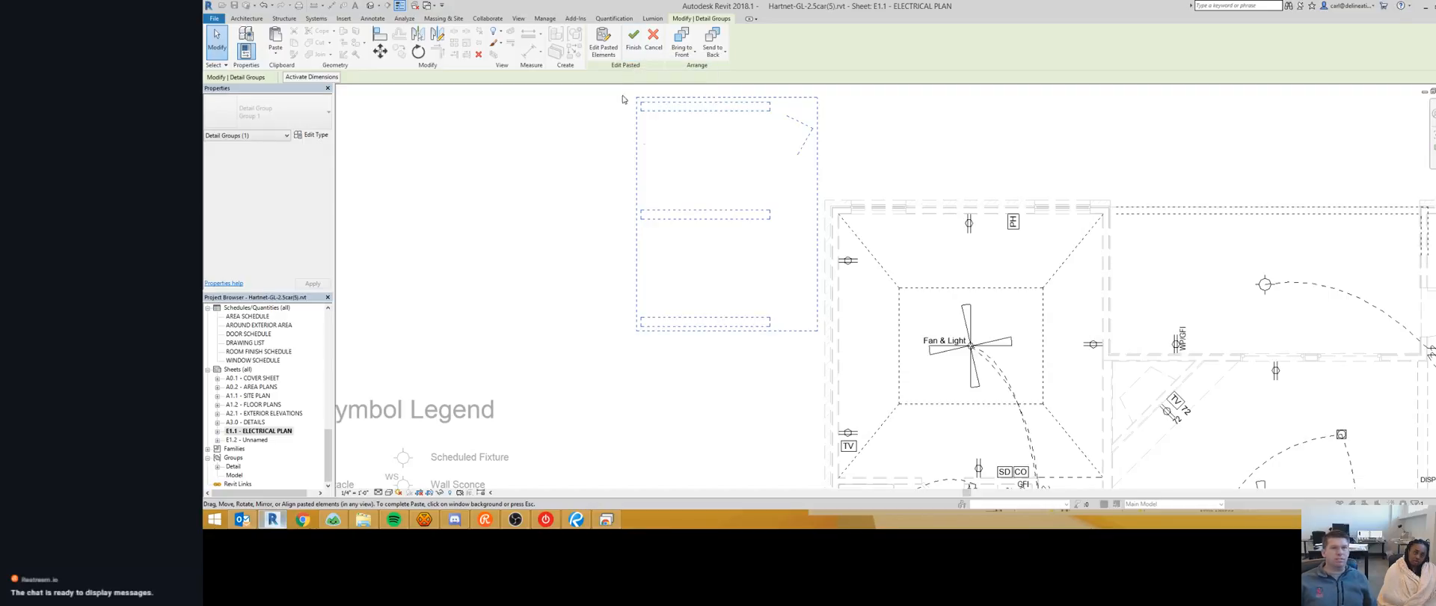
left_click(634, 39)
Step: Try to move the mirrored beam outlines and diagonal lines, using the vertex of the two diagonals as the base point
left_click(751, 192)
scroll(583, 168, "down", 2)
left_click_drag(572, 123, 705, 323)
scroll(705, 172, "up", 2)
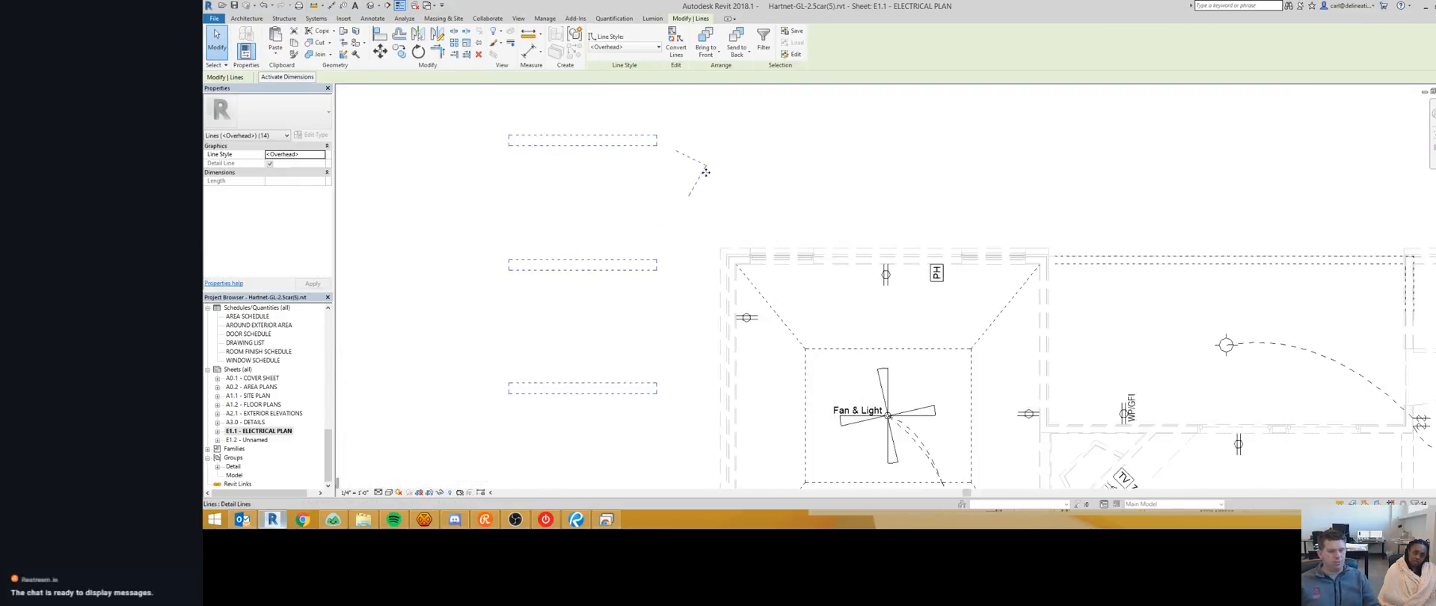
key("m")
key("v")
left_click(709, 171)
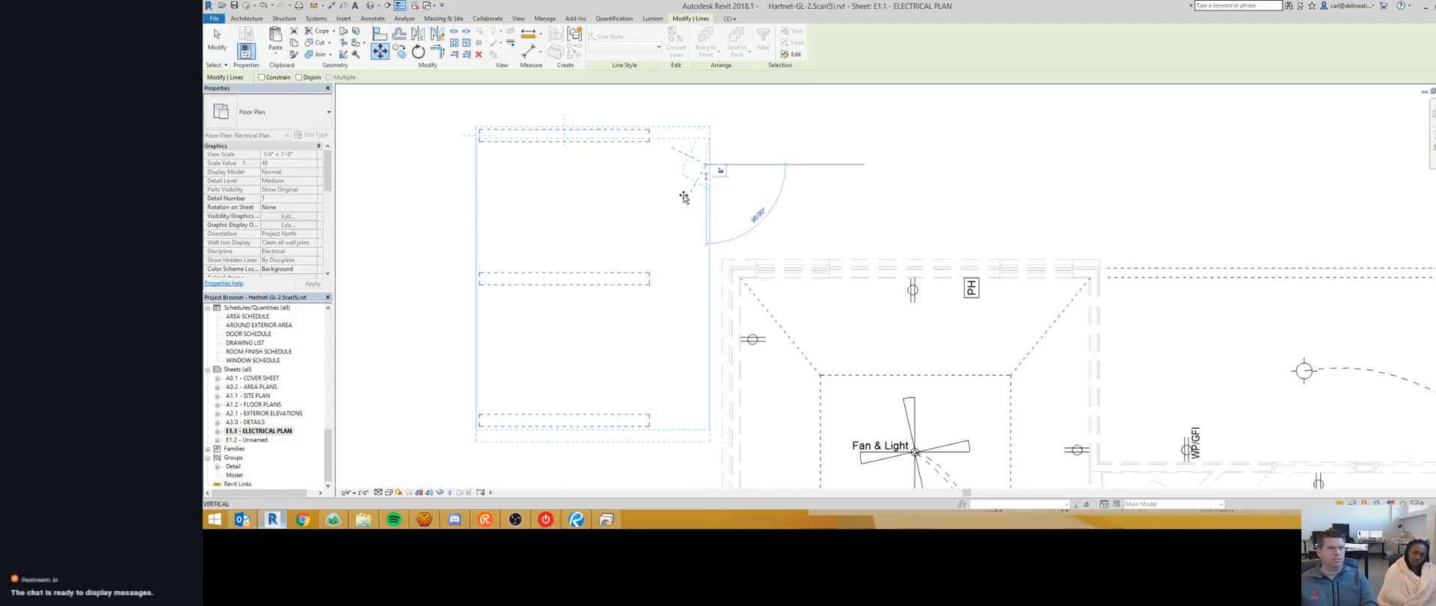
middle_click_drag(682, 199, 822, 138)
left_click(672, 305)
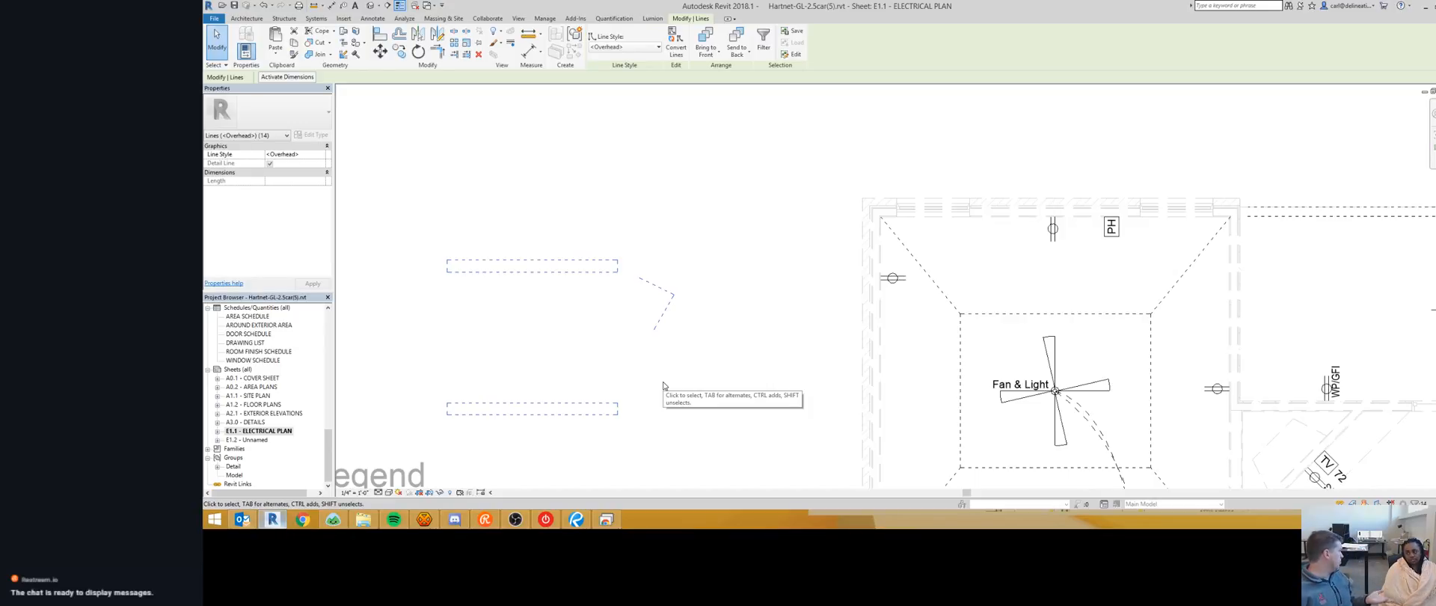
Step: Discard the mirrored beam outlines and diagonal lines from the electrical plan
scroll(750, 221, "down", 3)
middle_click_drag(720, 302, 695, 340)
left_click(683, 239)
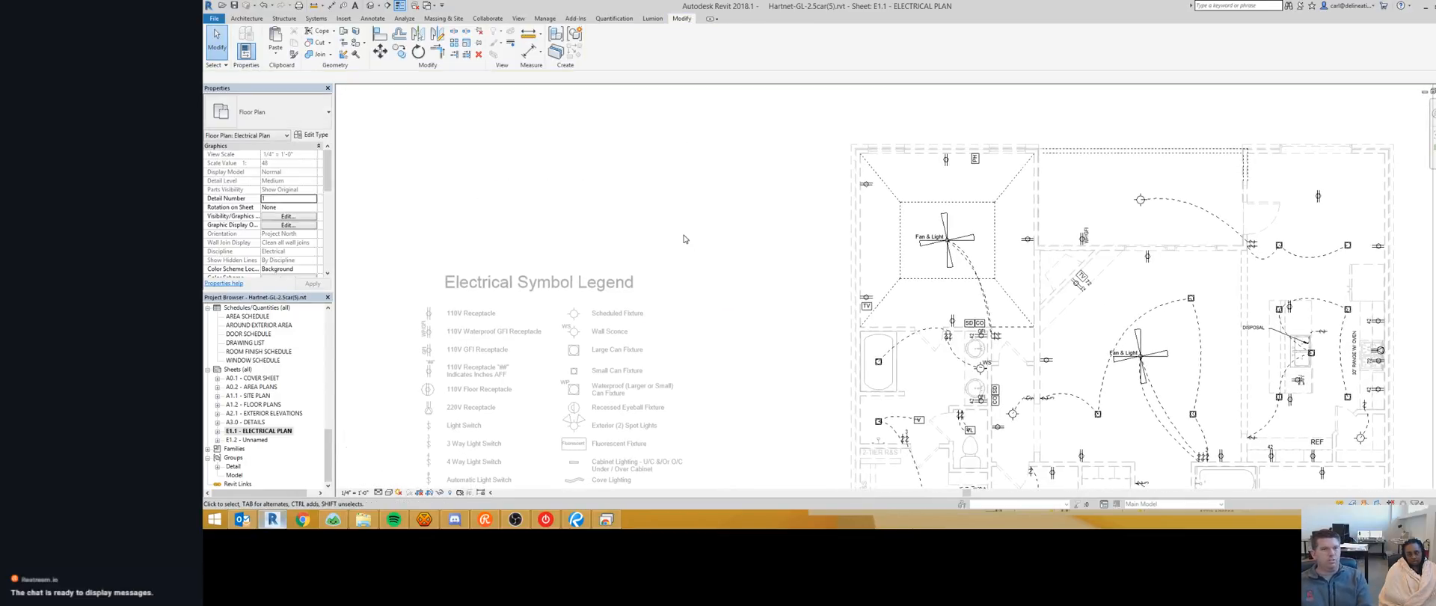
scroll(683, 238, "down", 1)
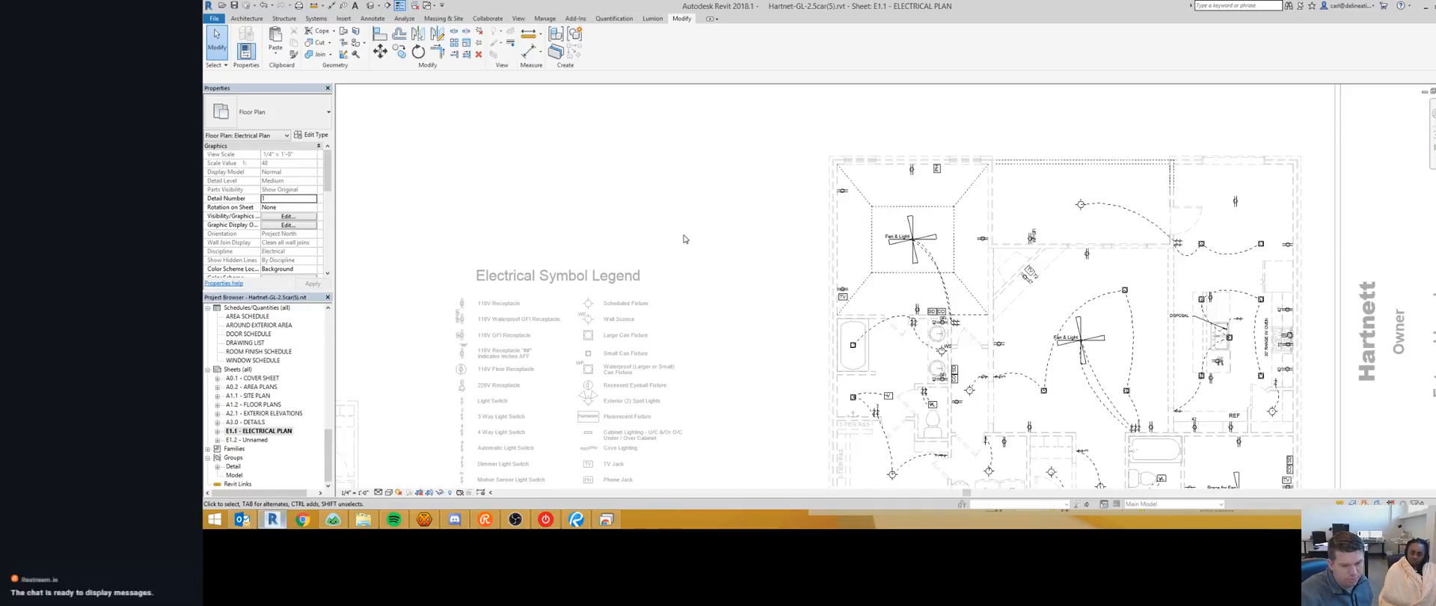
Step: Switch to the shared redline PDF and review the box beam and opening markups around the kitchen
left_click(605, 519)
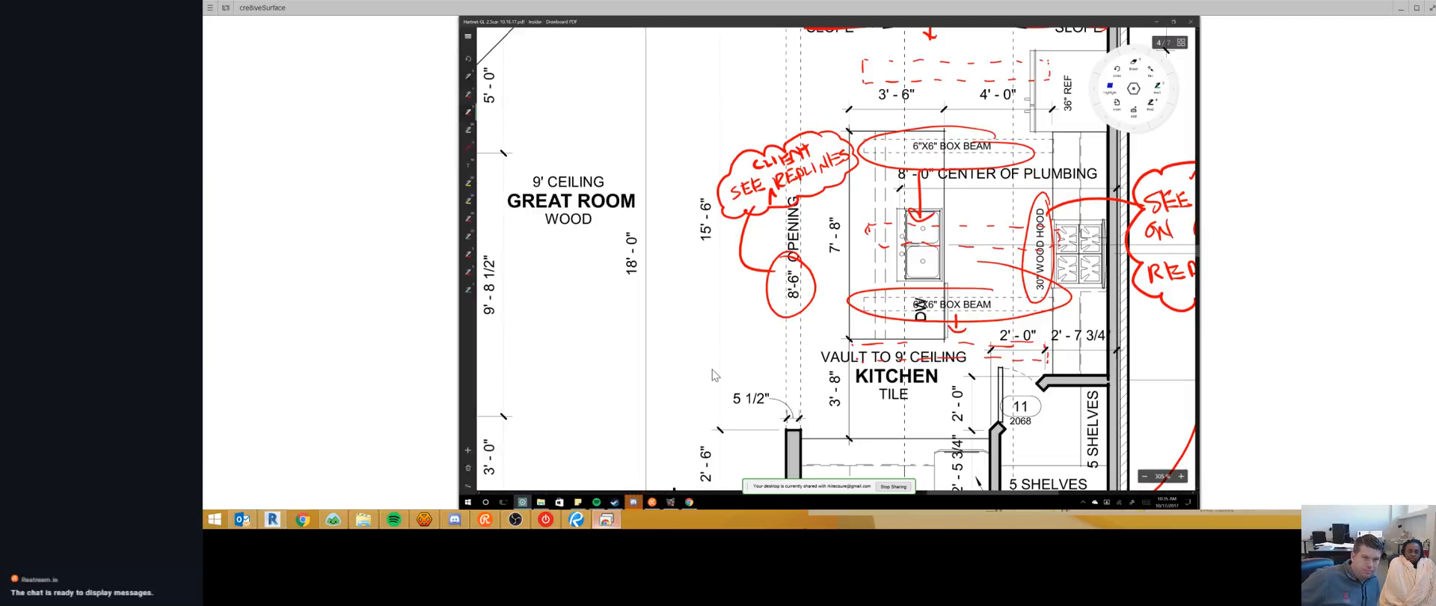
scroll(711, 369, "down", 2)
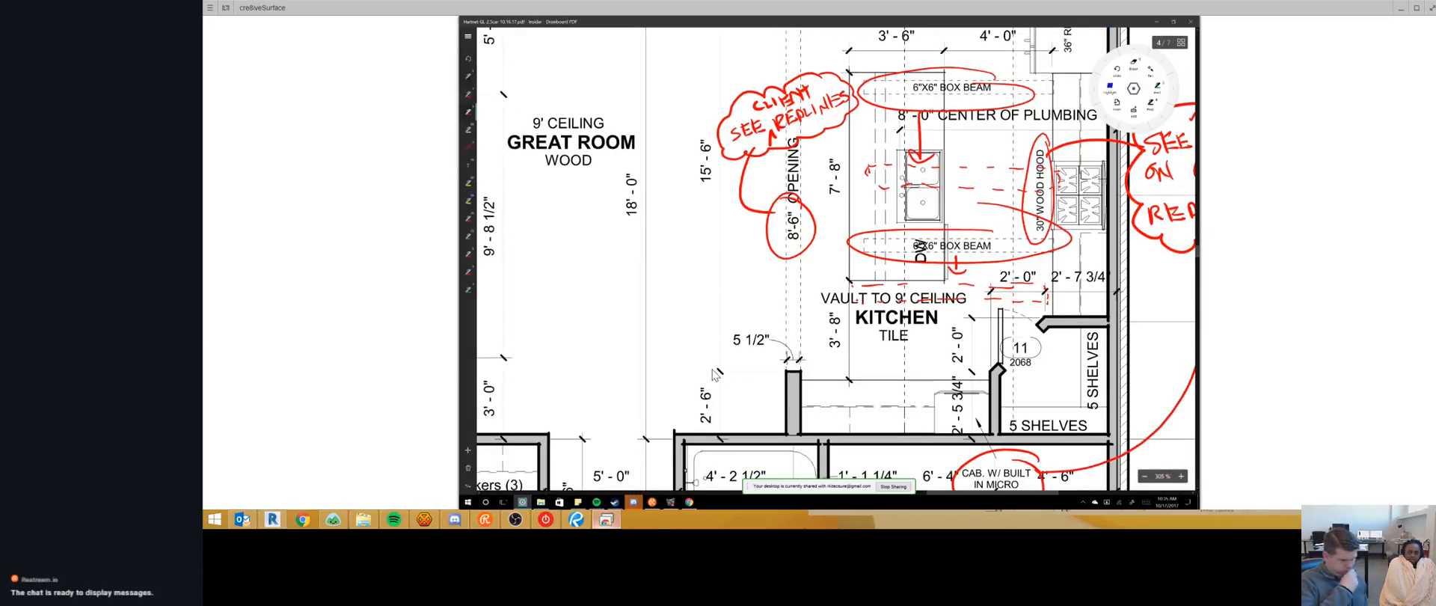